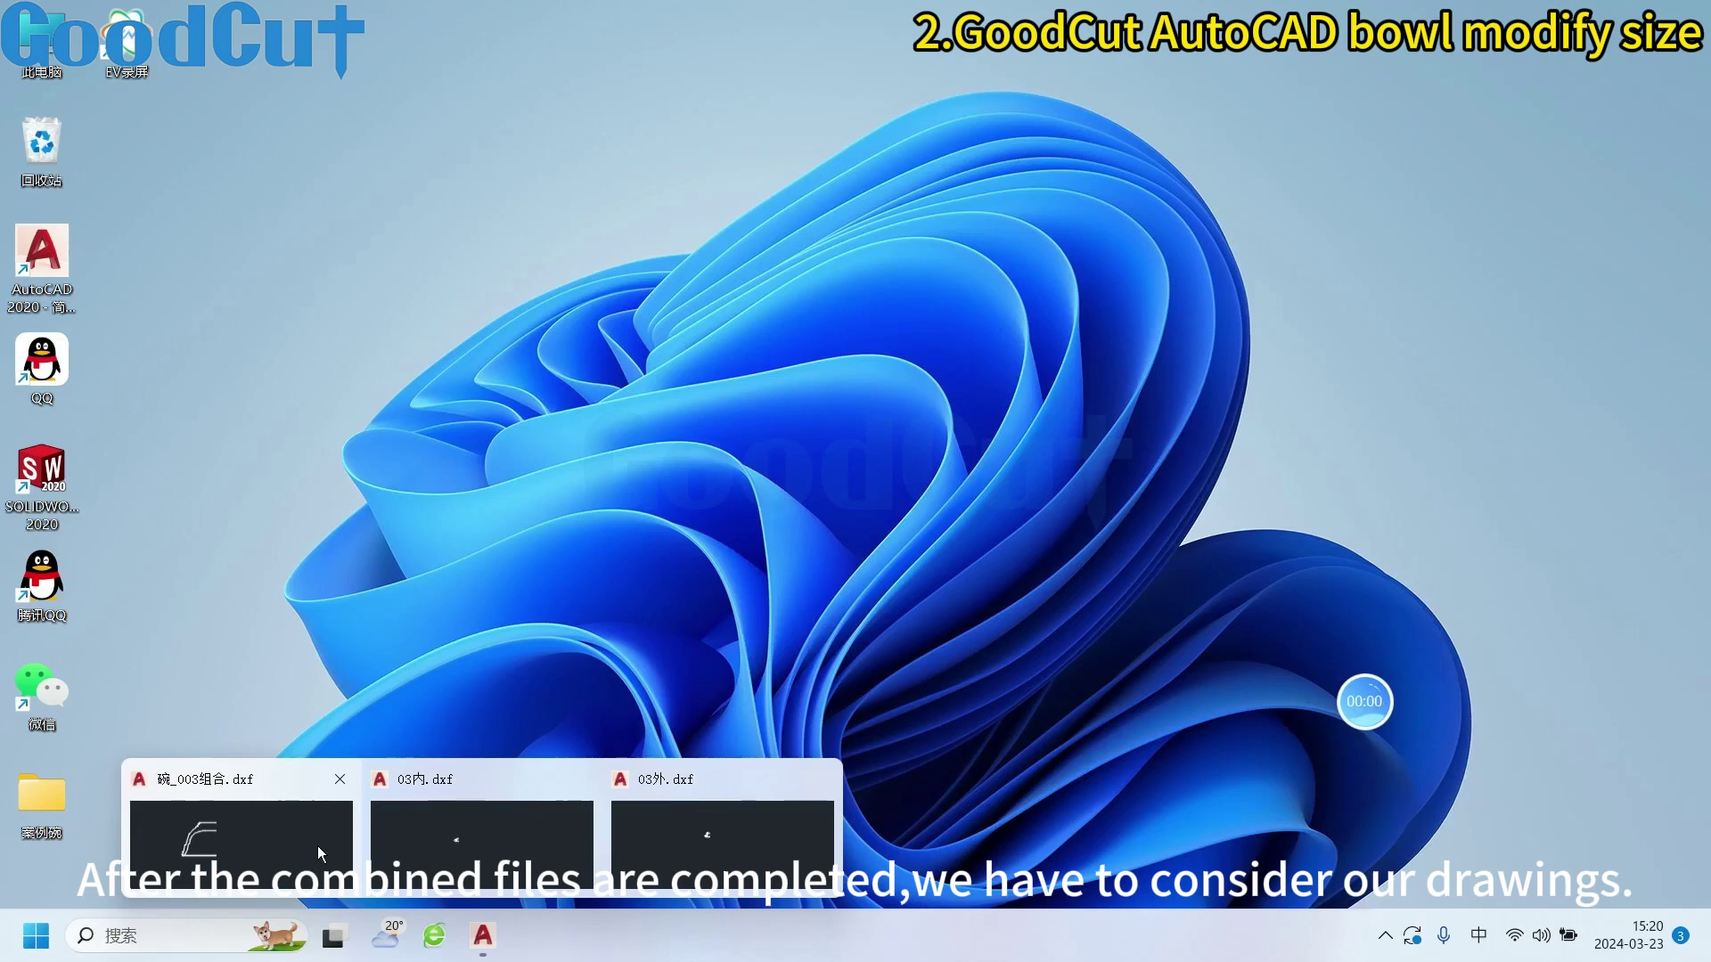
# Restore the AutoCAD window showing 碗_003组合.dxf from the taskbar preview
pyautogui.click(318, 847)
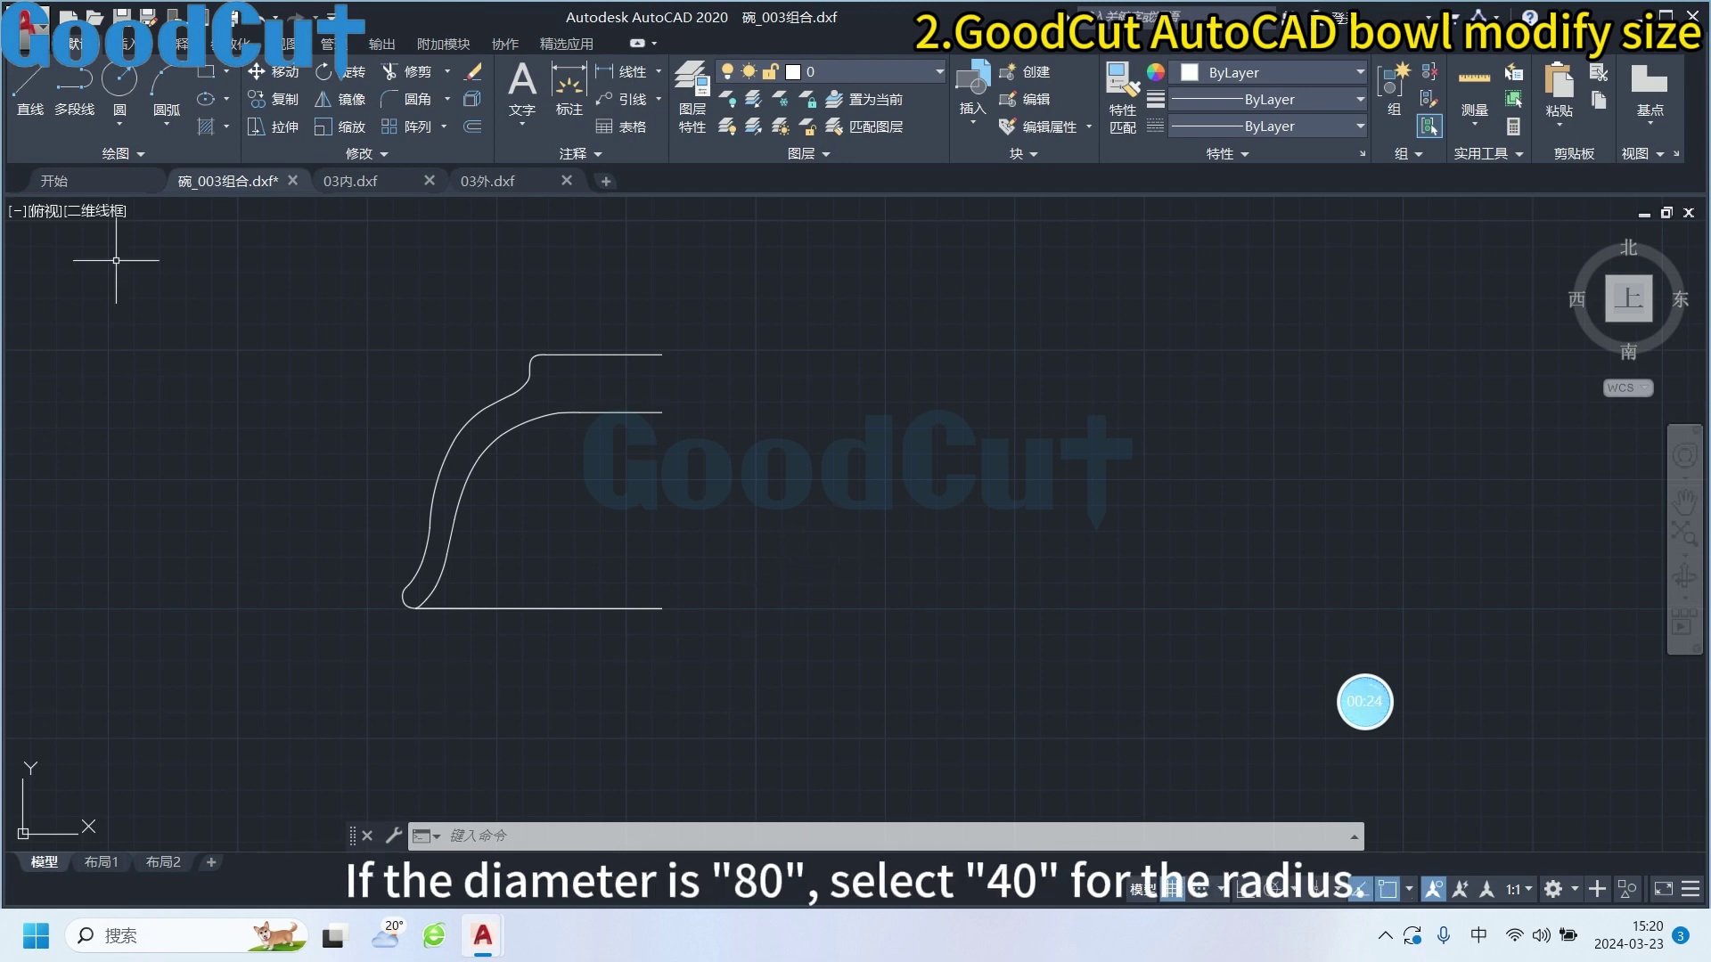
# Start a line at the bowl profile's bottom-left corner with Ortho on, aiming straight up
pyautogui.click(30, 89)
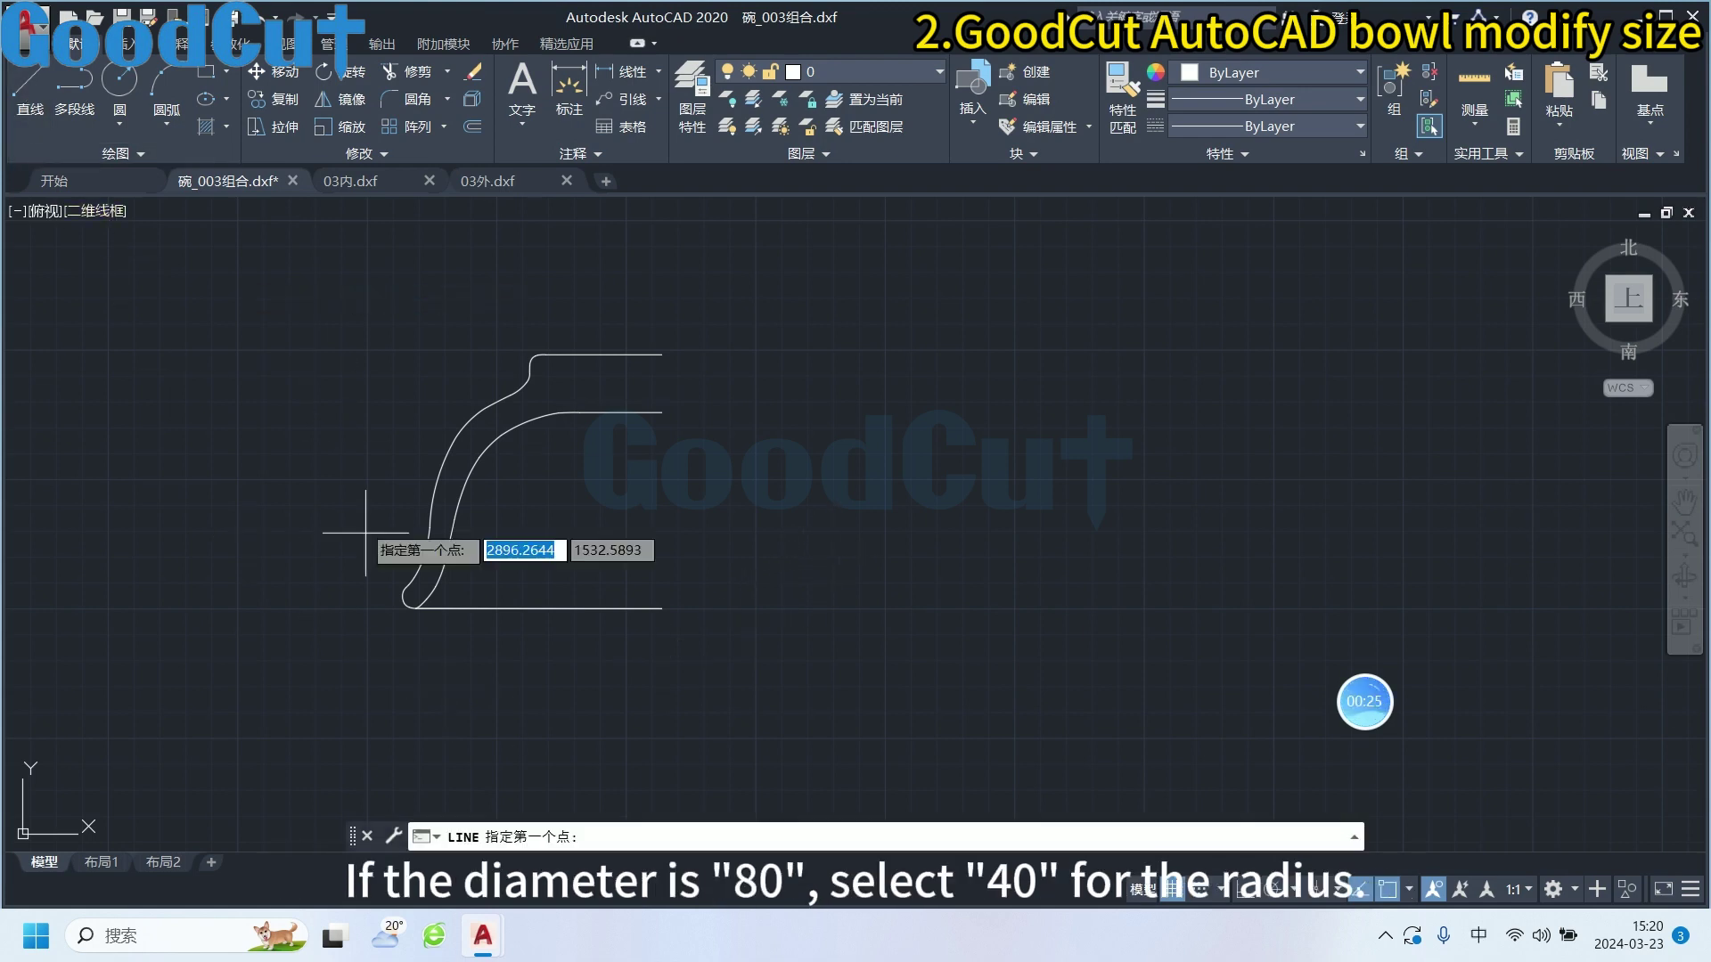
pyautogui.scroll(3, 403, 597)
pyautogui.click(412, 610)
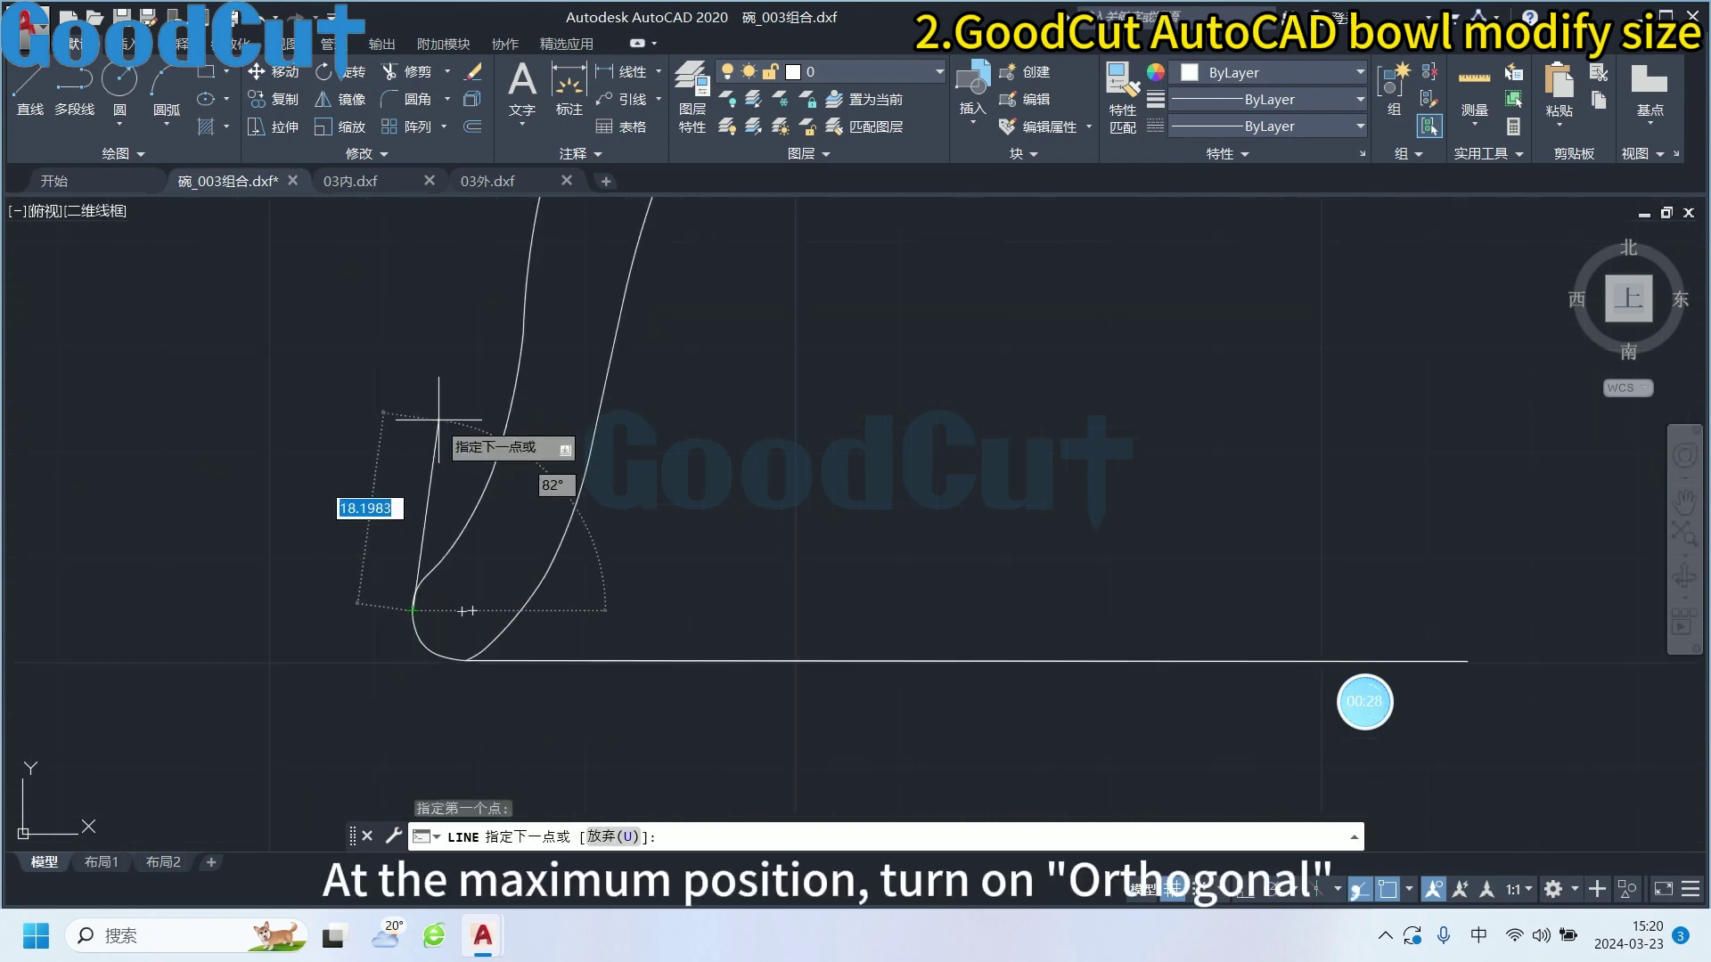
pyautogui.scroll(-3, 438, 418)
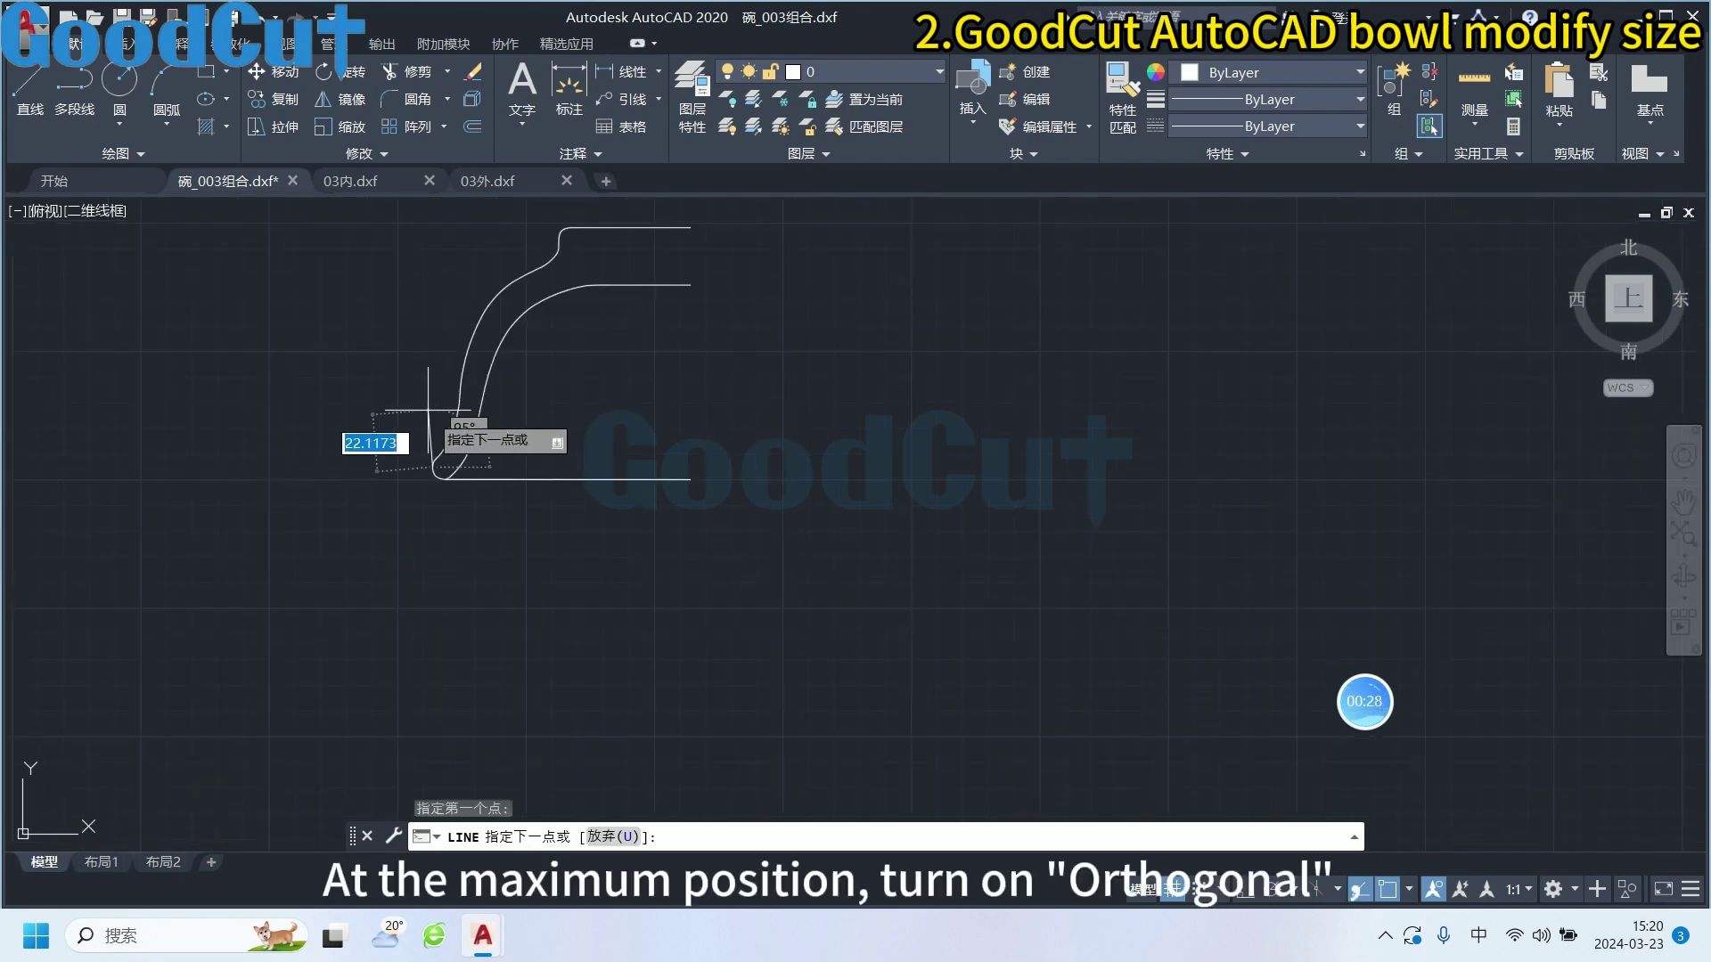
pyautogui.click(1243, 891)
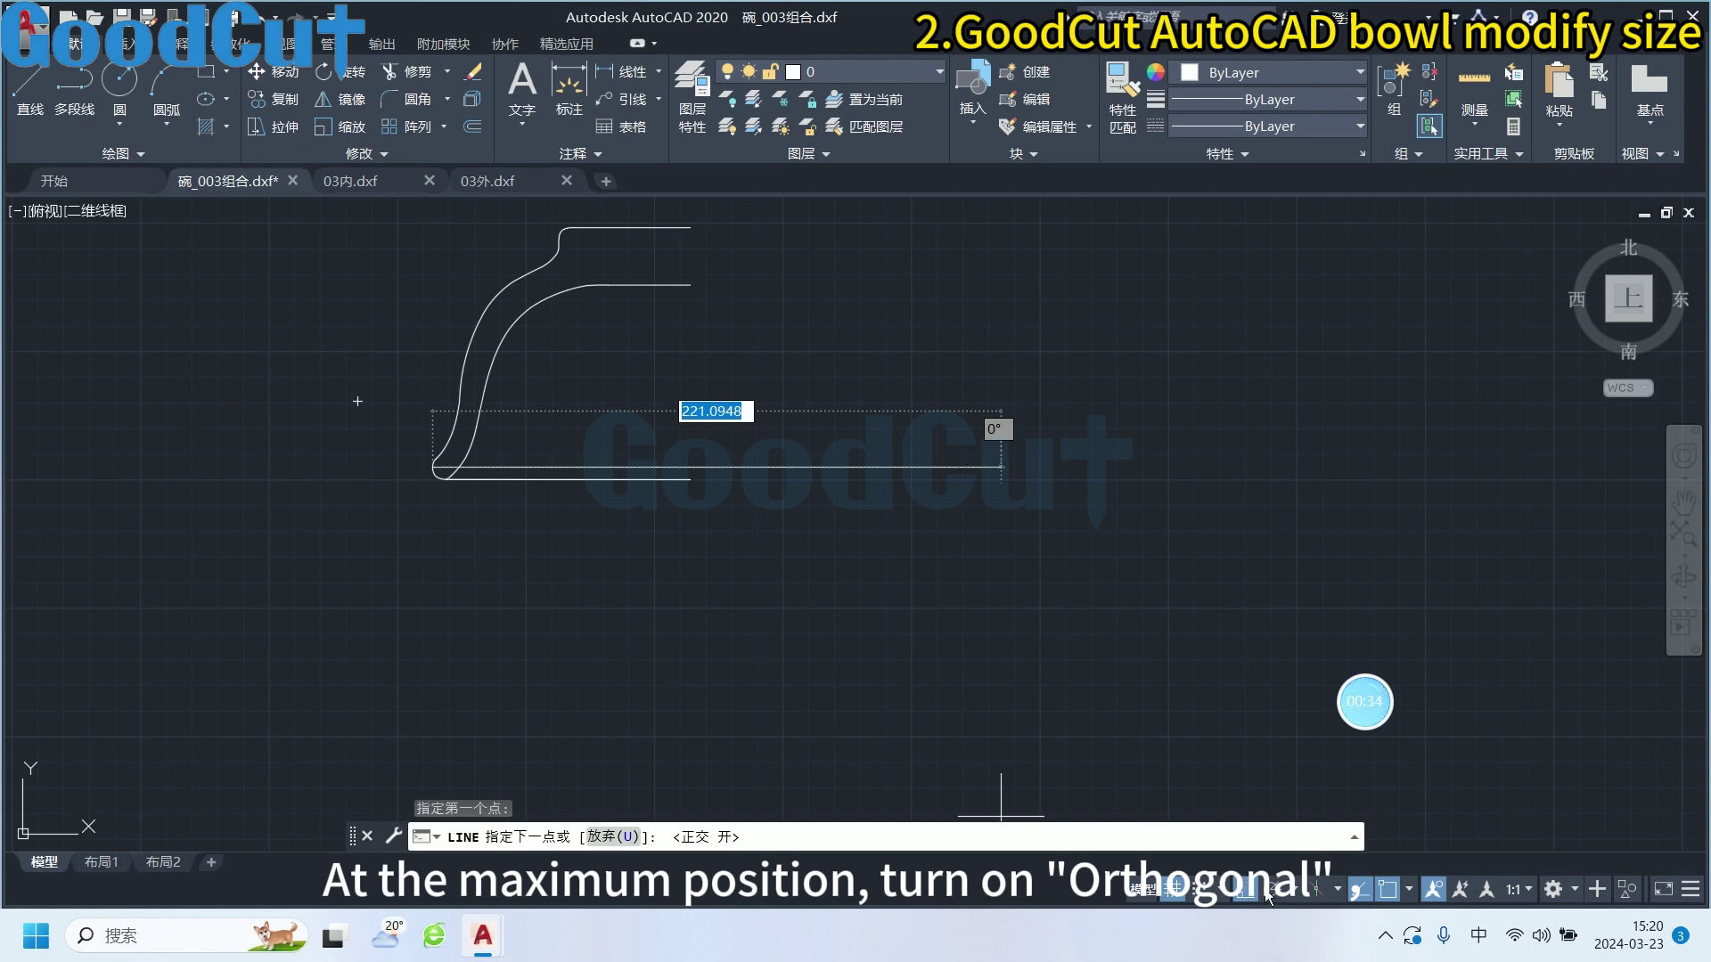
pyautogui.moveTo(1364, 702)
pyautogui.click(1481, 704)
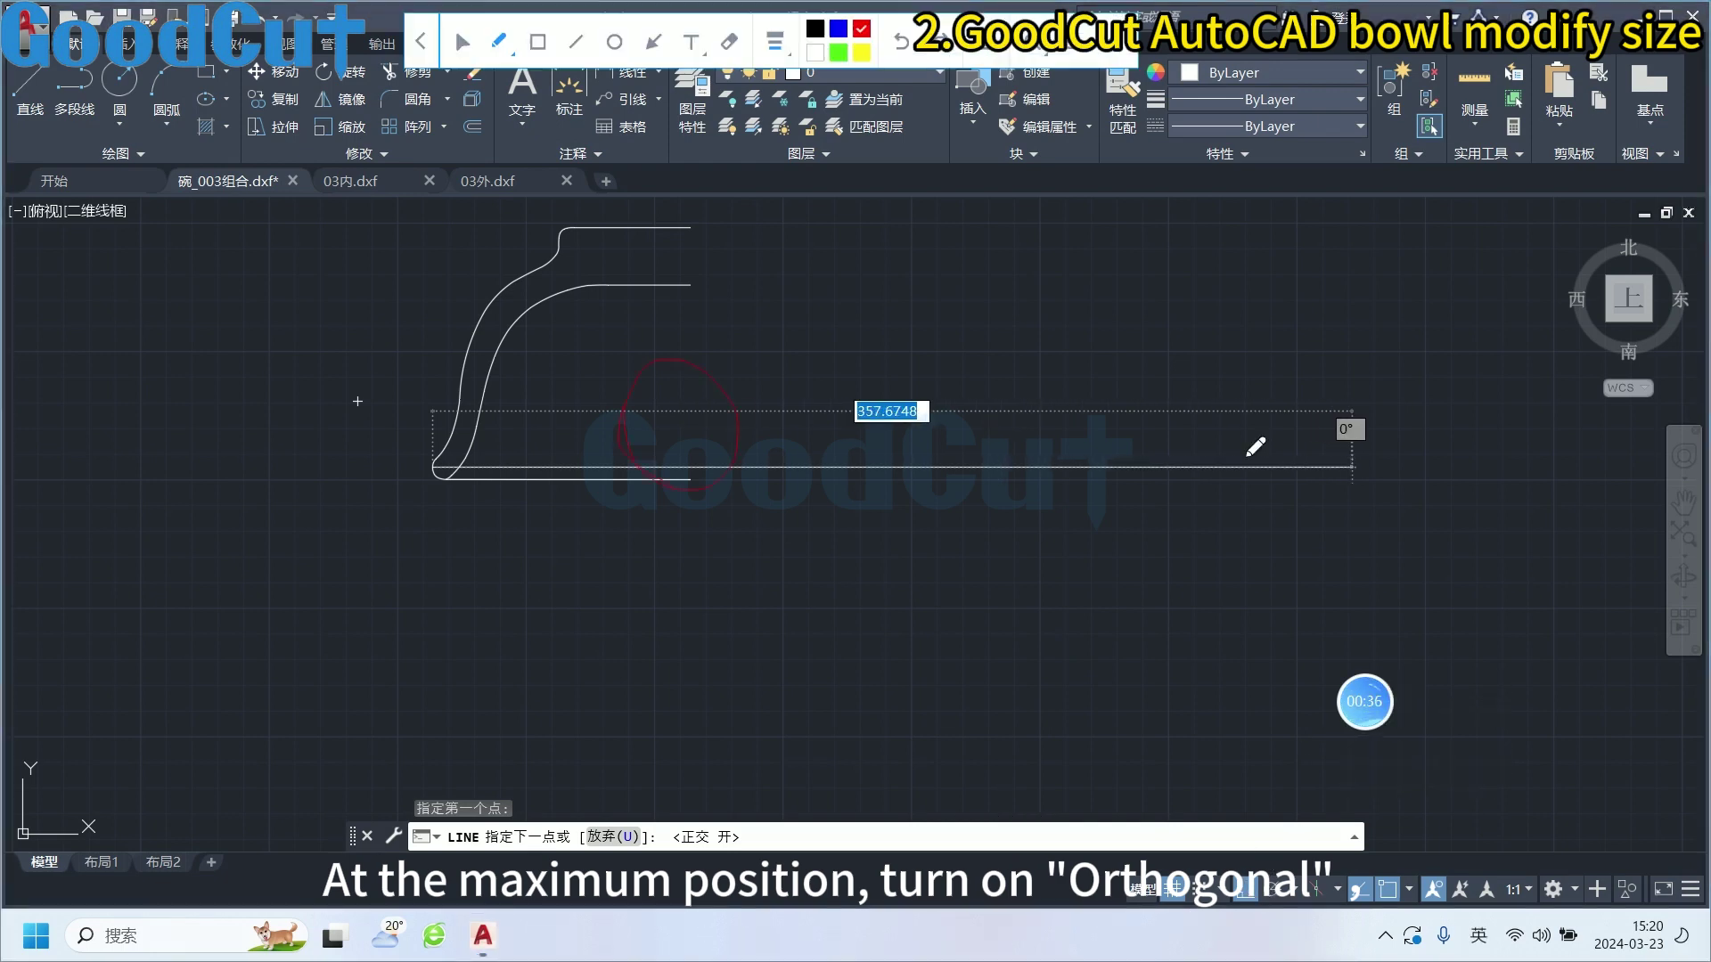
pyautogui.moveTo(673, 361); pyautogui.dragTo(677, 365)
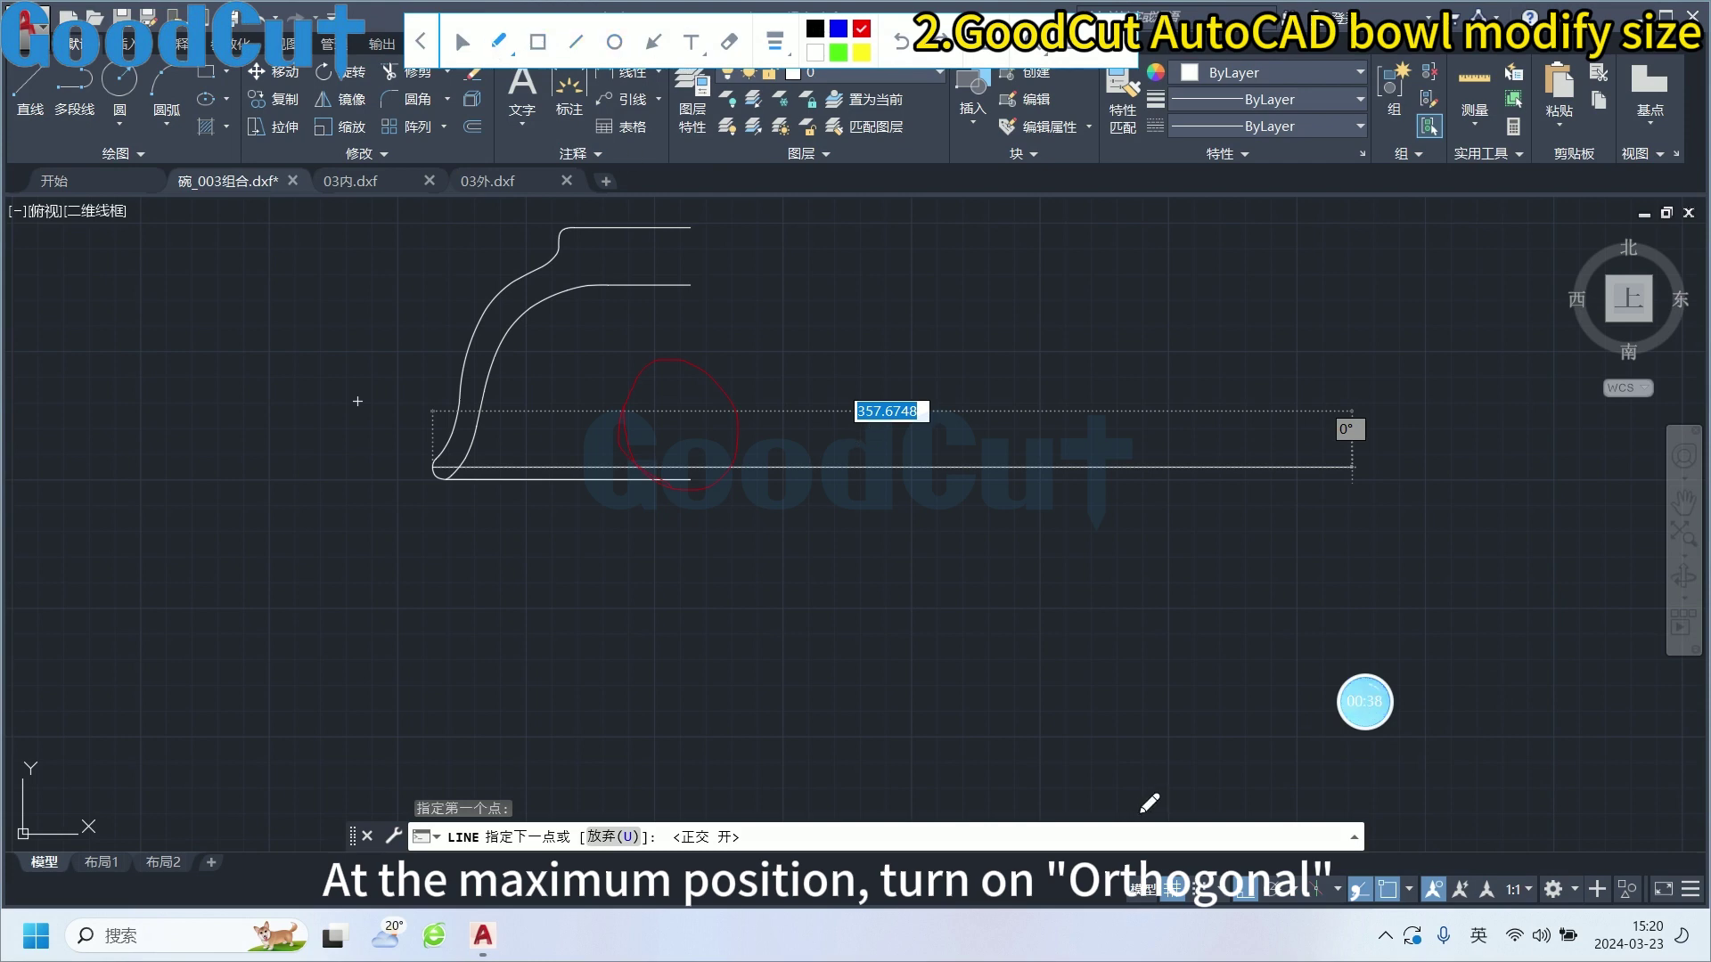
pyautogui.moveTo(1251, 839); pyautogui.dragTo(1265, 939)
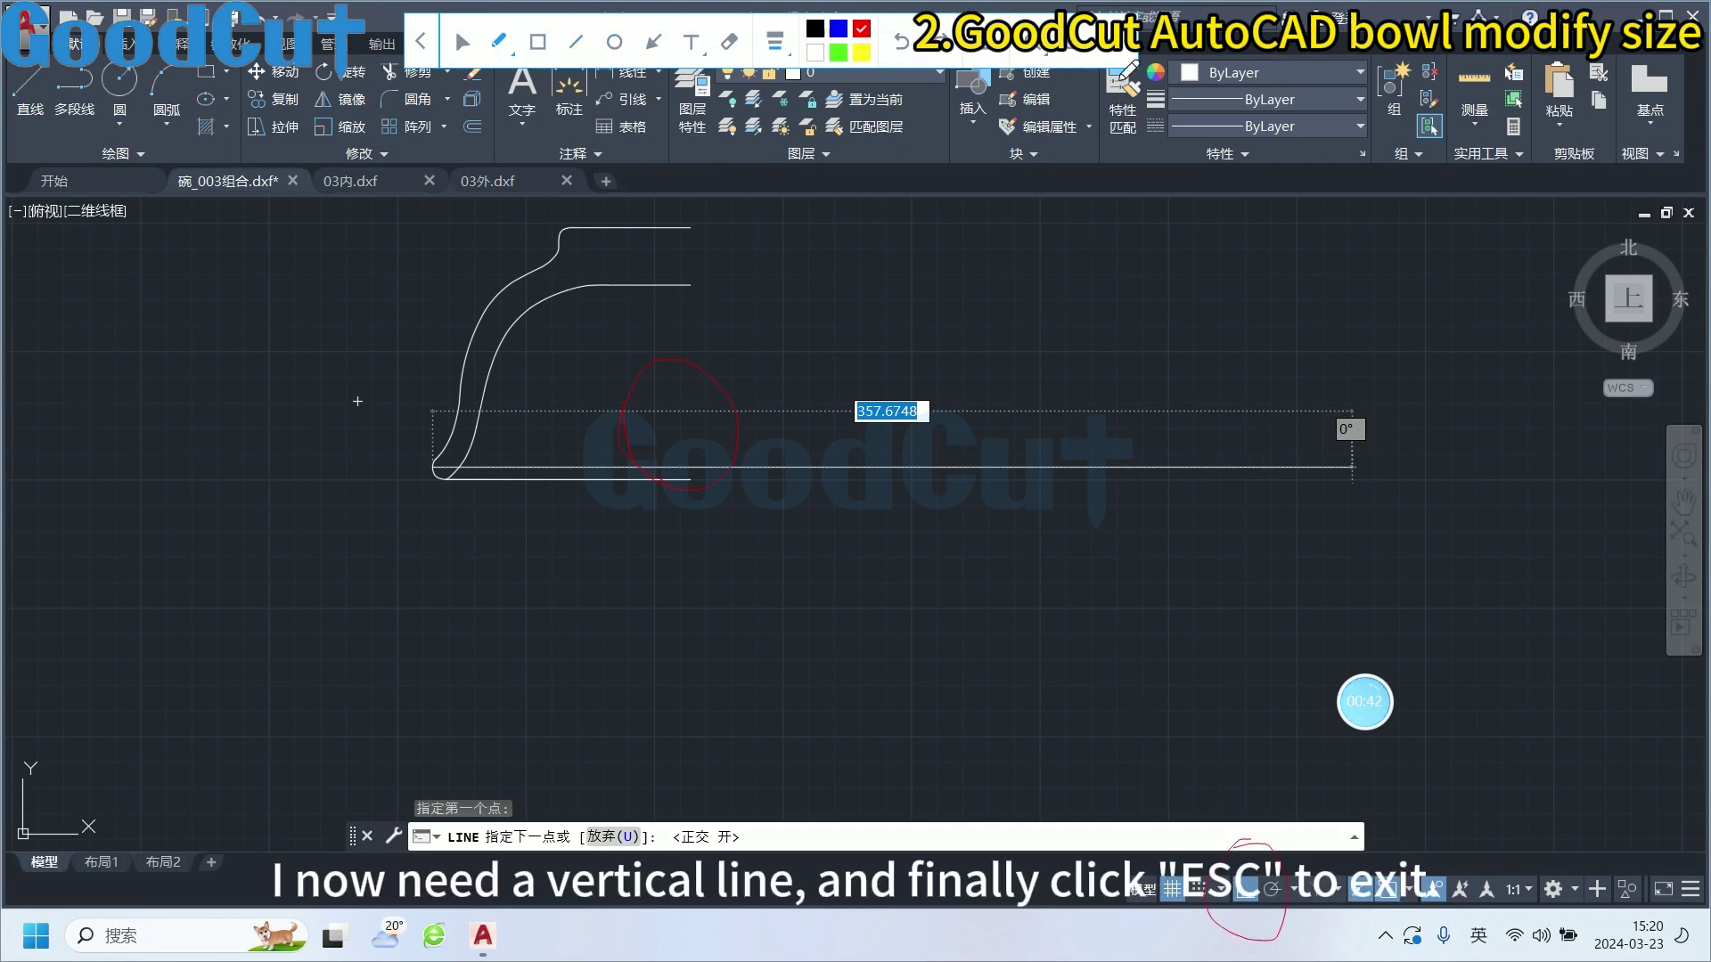
pyautogui.click(1118, 54)
pyautogui.moveTo(691, 459); pyautogui.dragTo(784, 668, button='middle')
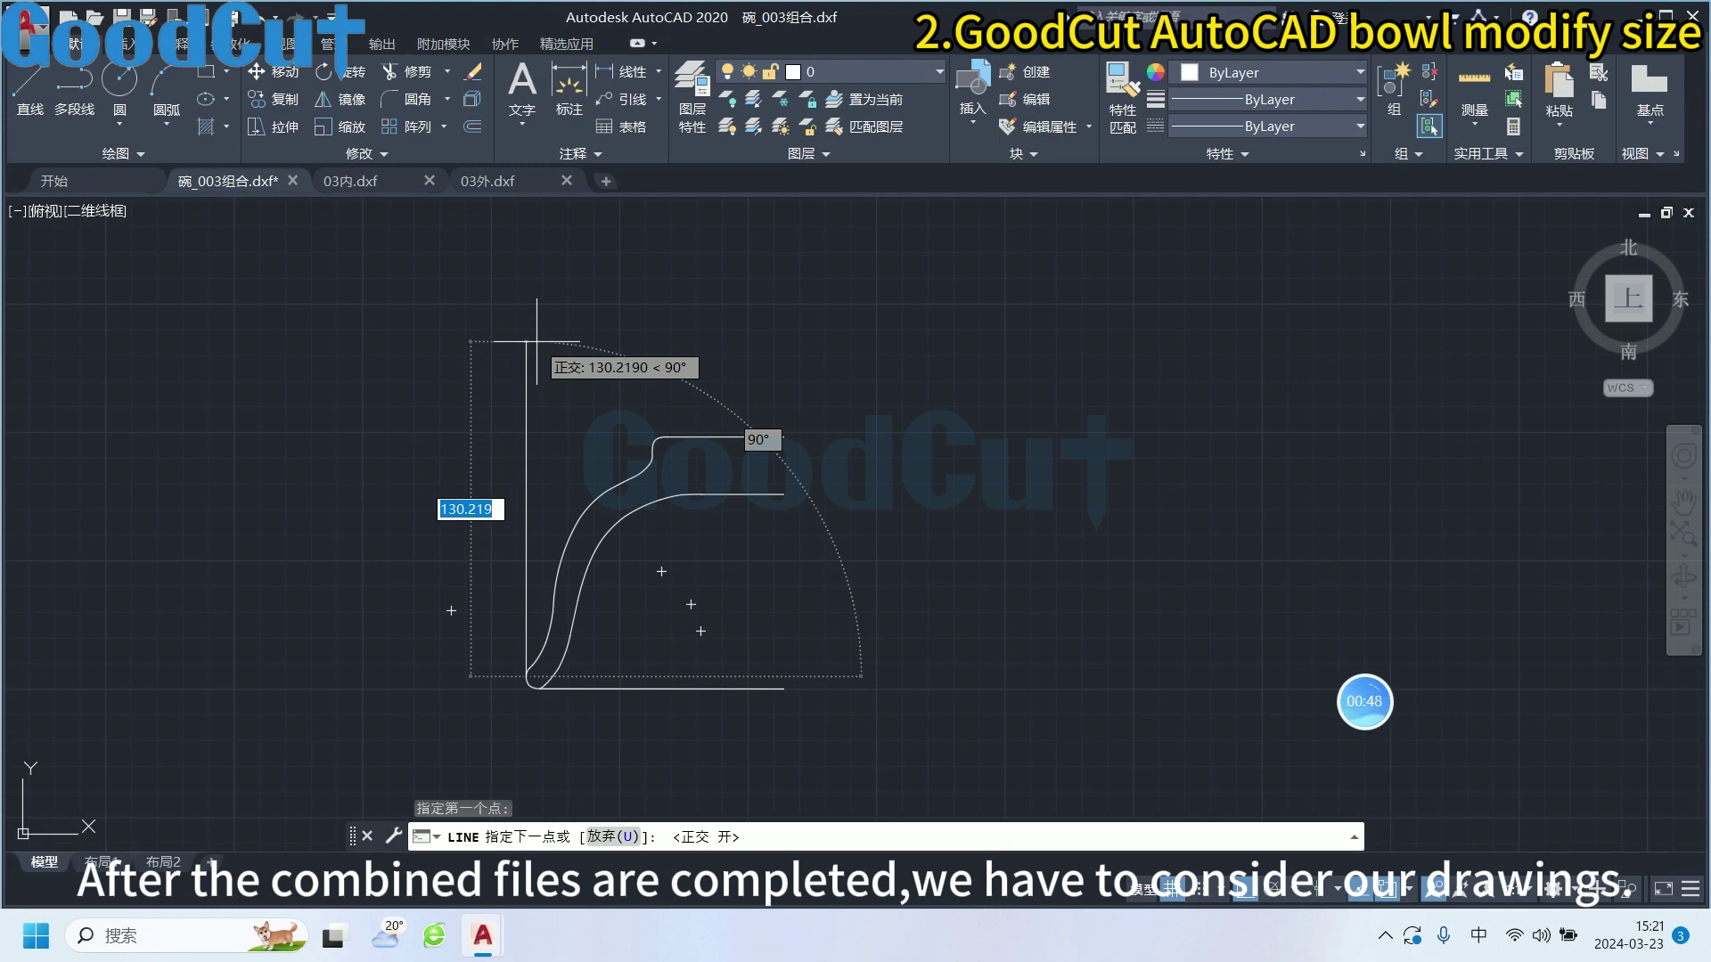
# Finish the left vertical guide line and draw a second vertical line from the base's right end
pyautogui.click(536, 341)
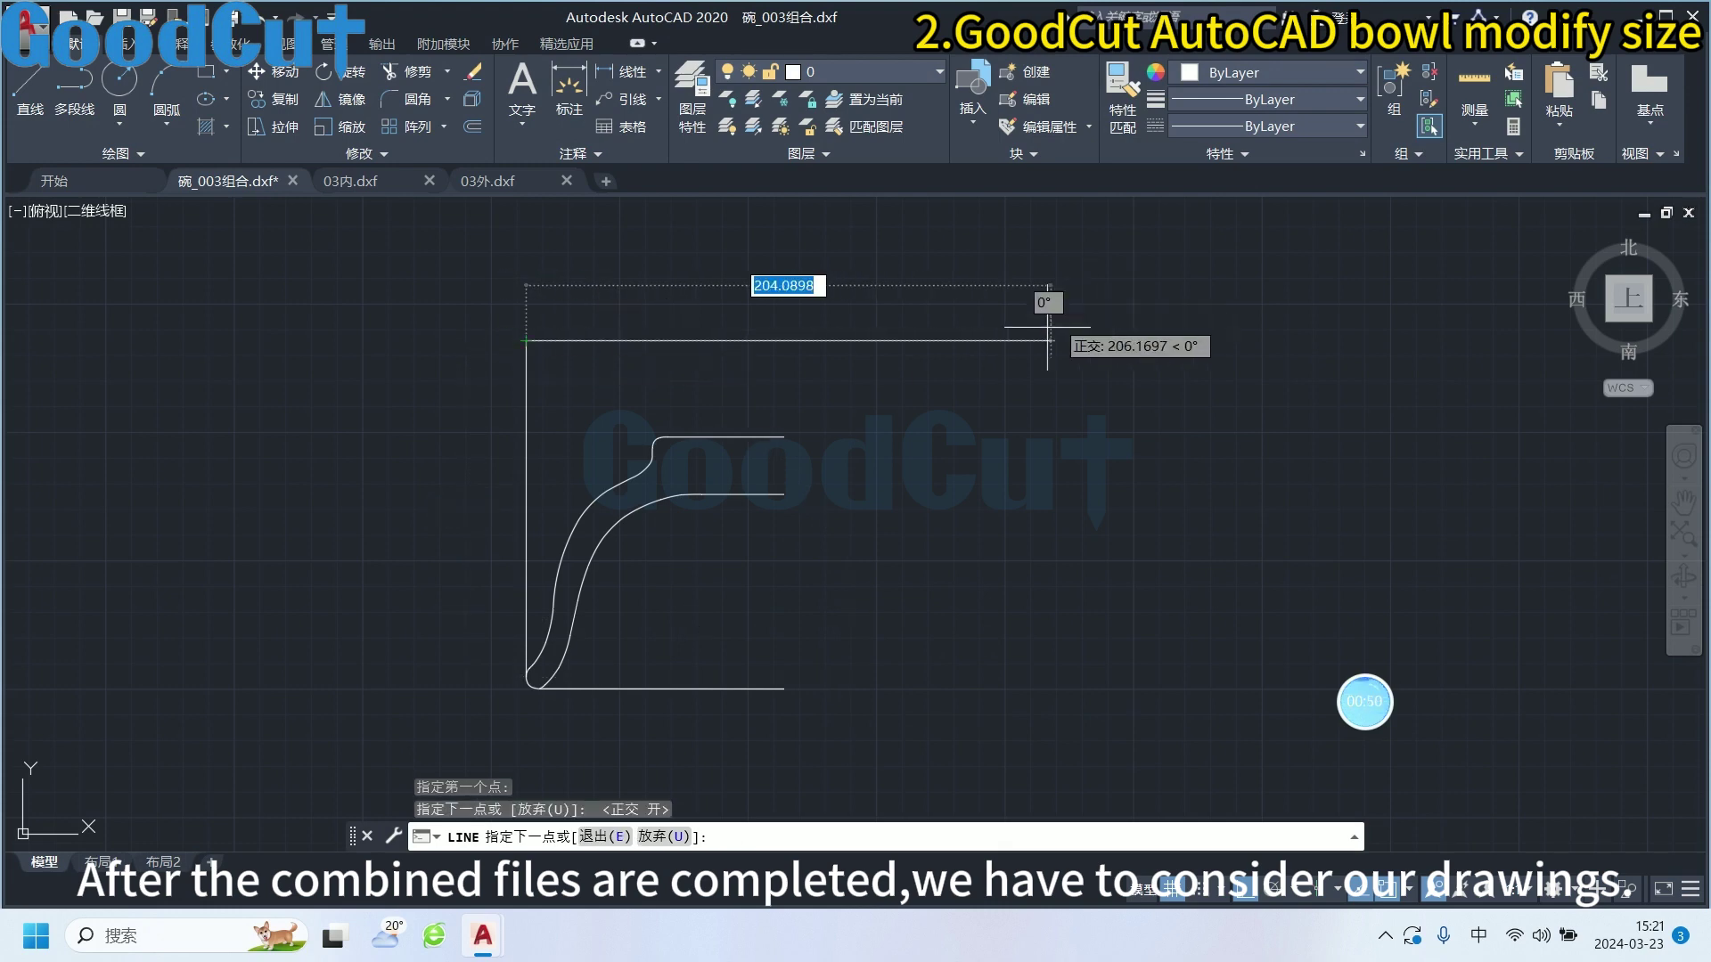
pyautogui.press('Escape')
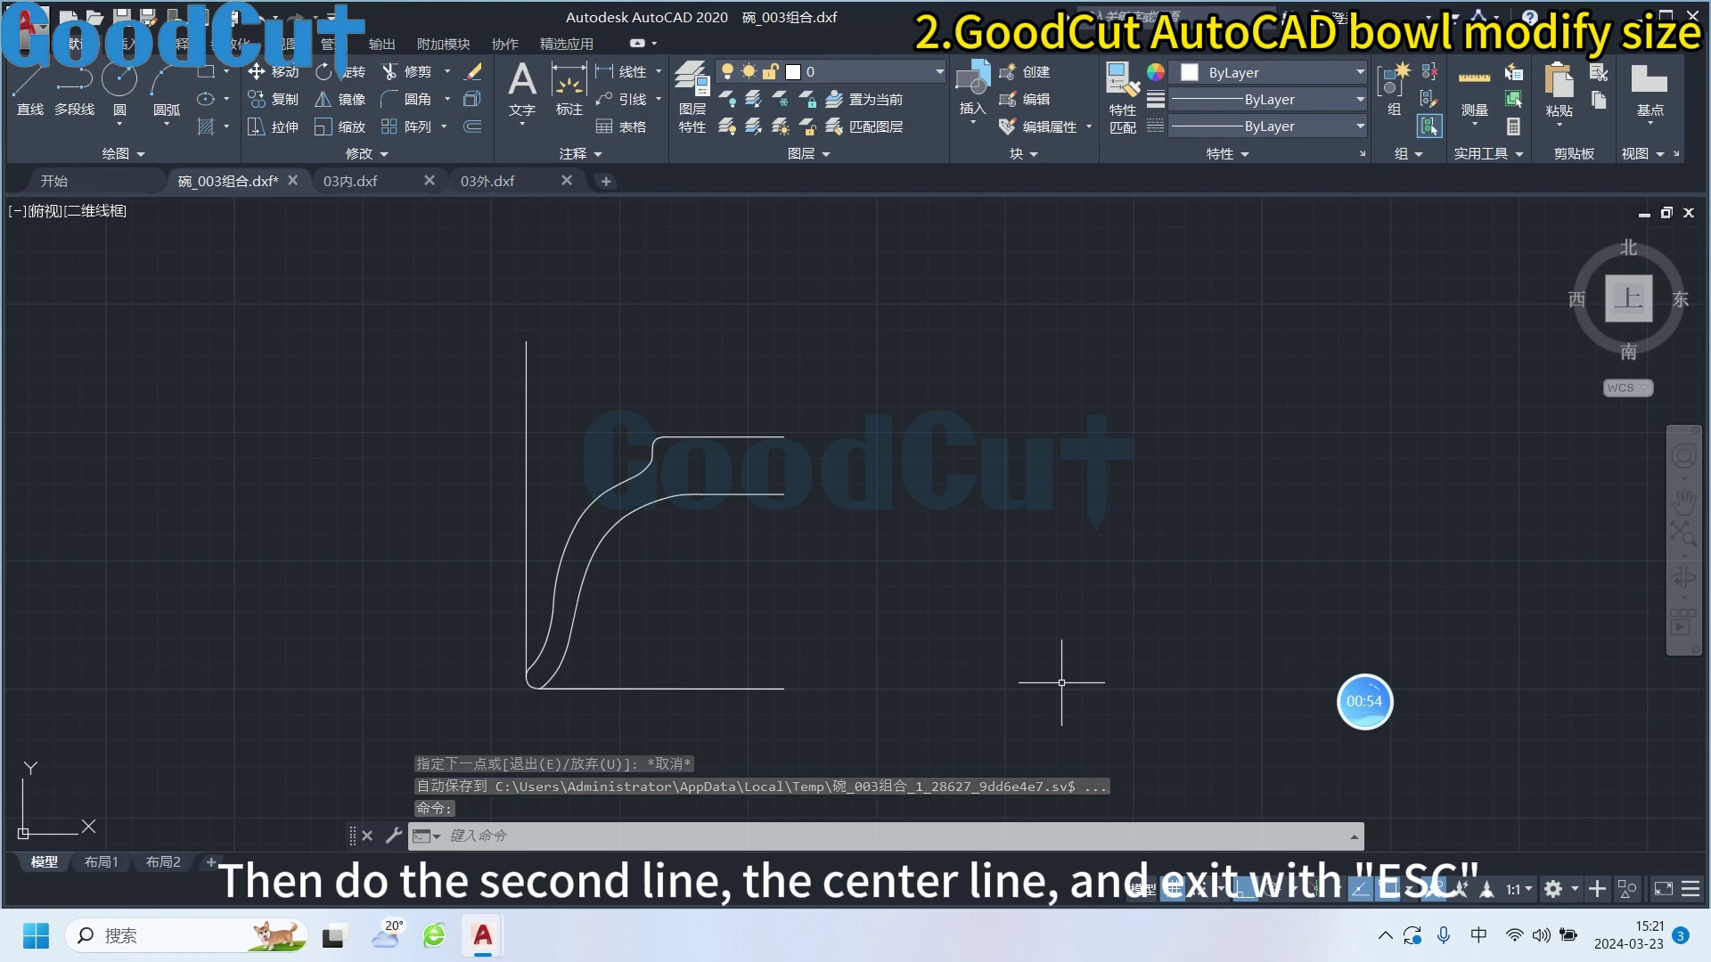
pyautogui.press('Return')
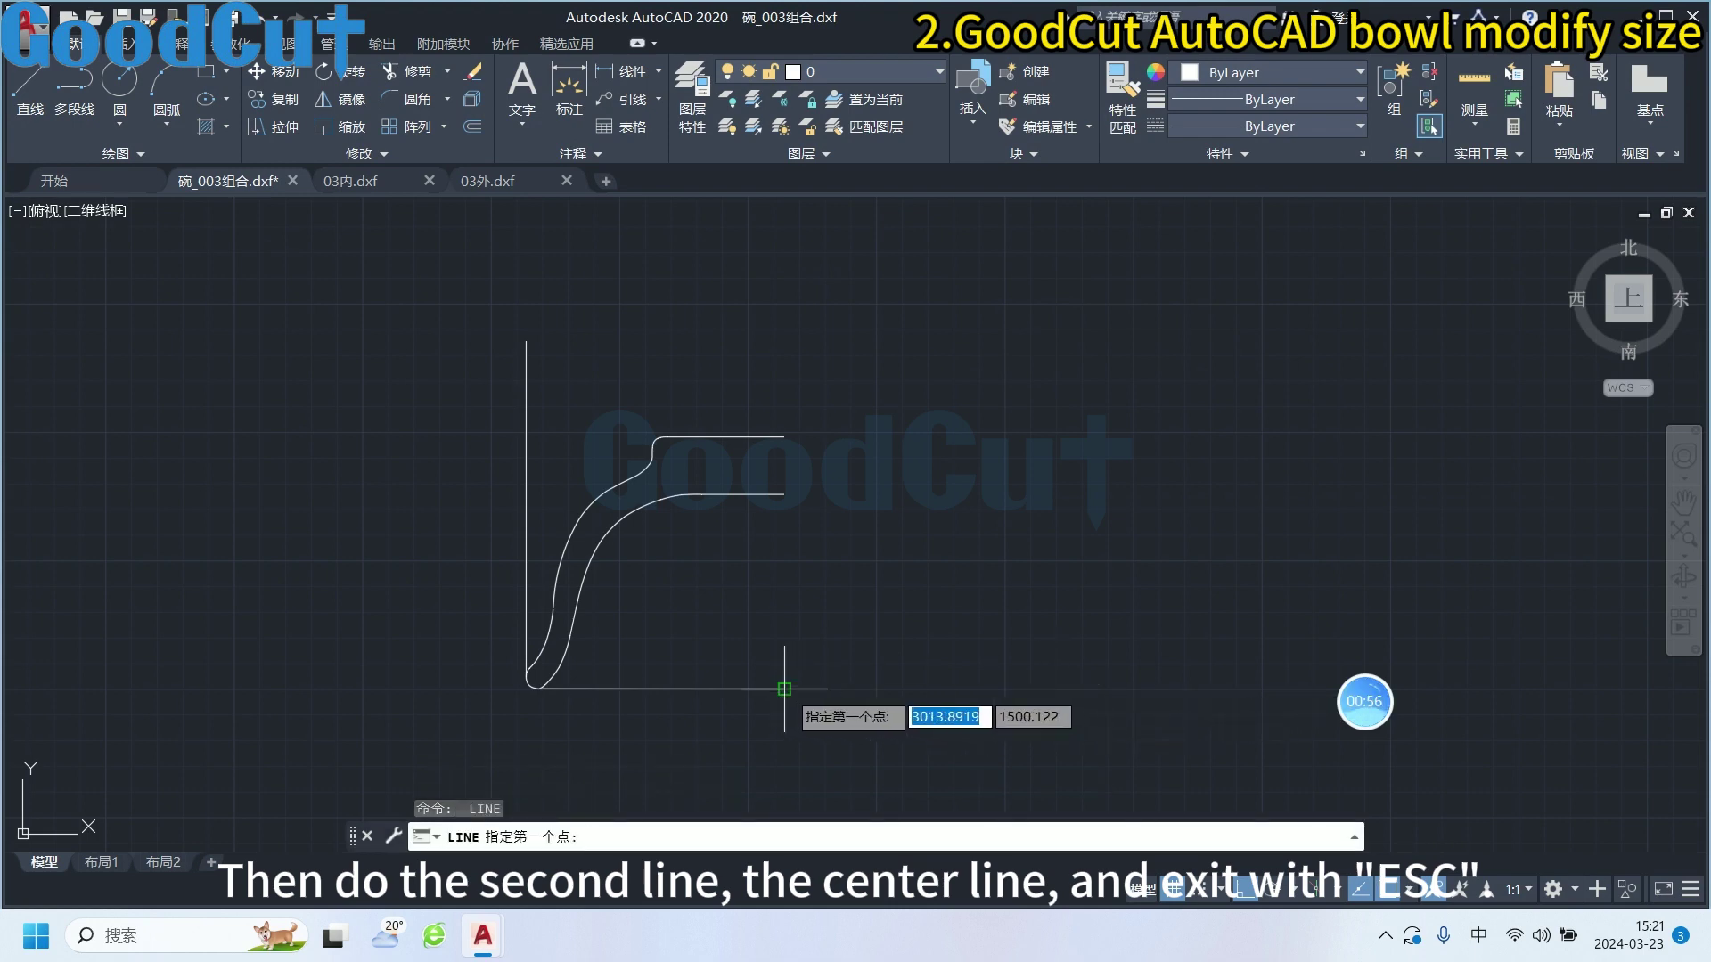
pyautogui.click(784, 688)
pyautogui.click(784, 311)
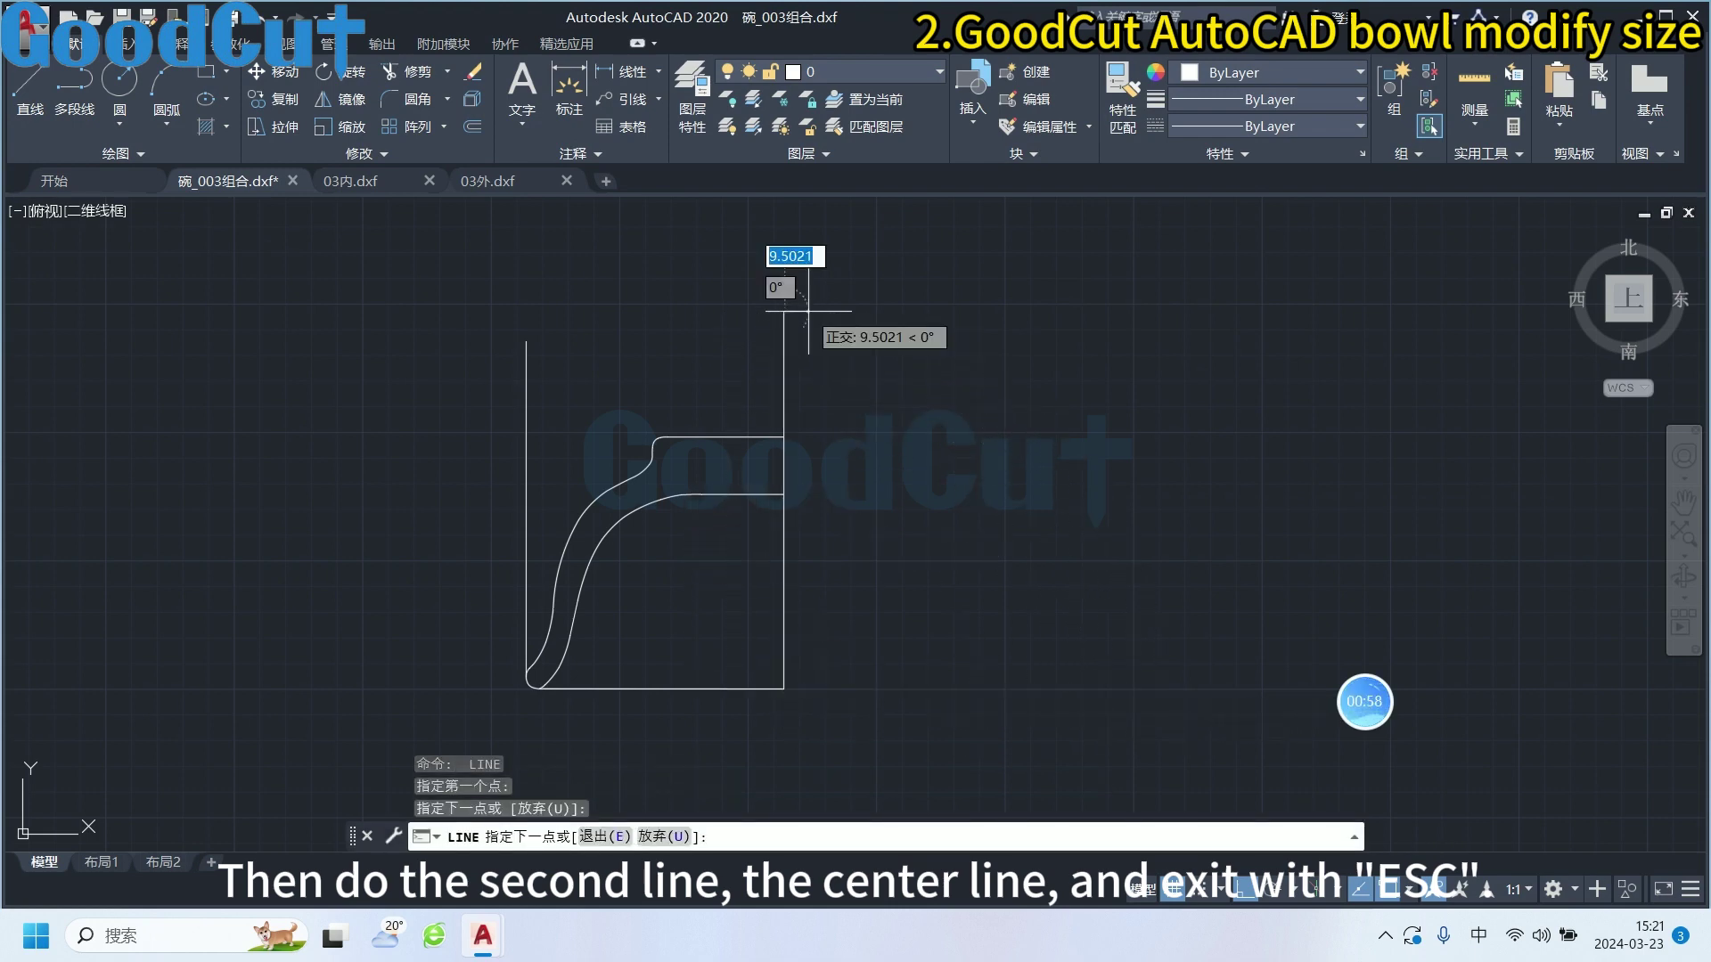
pyautogui.press('Escape')
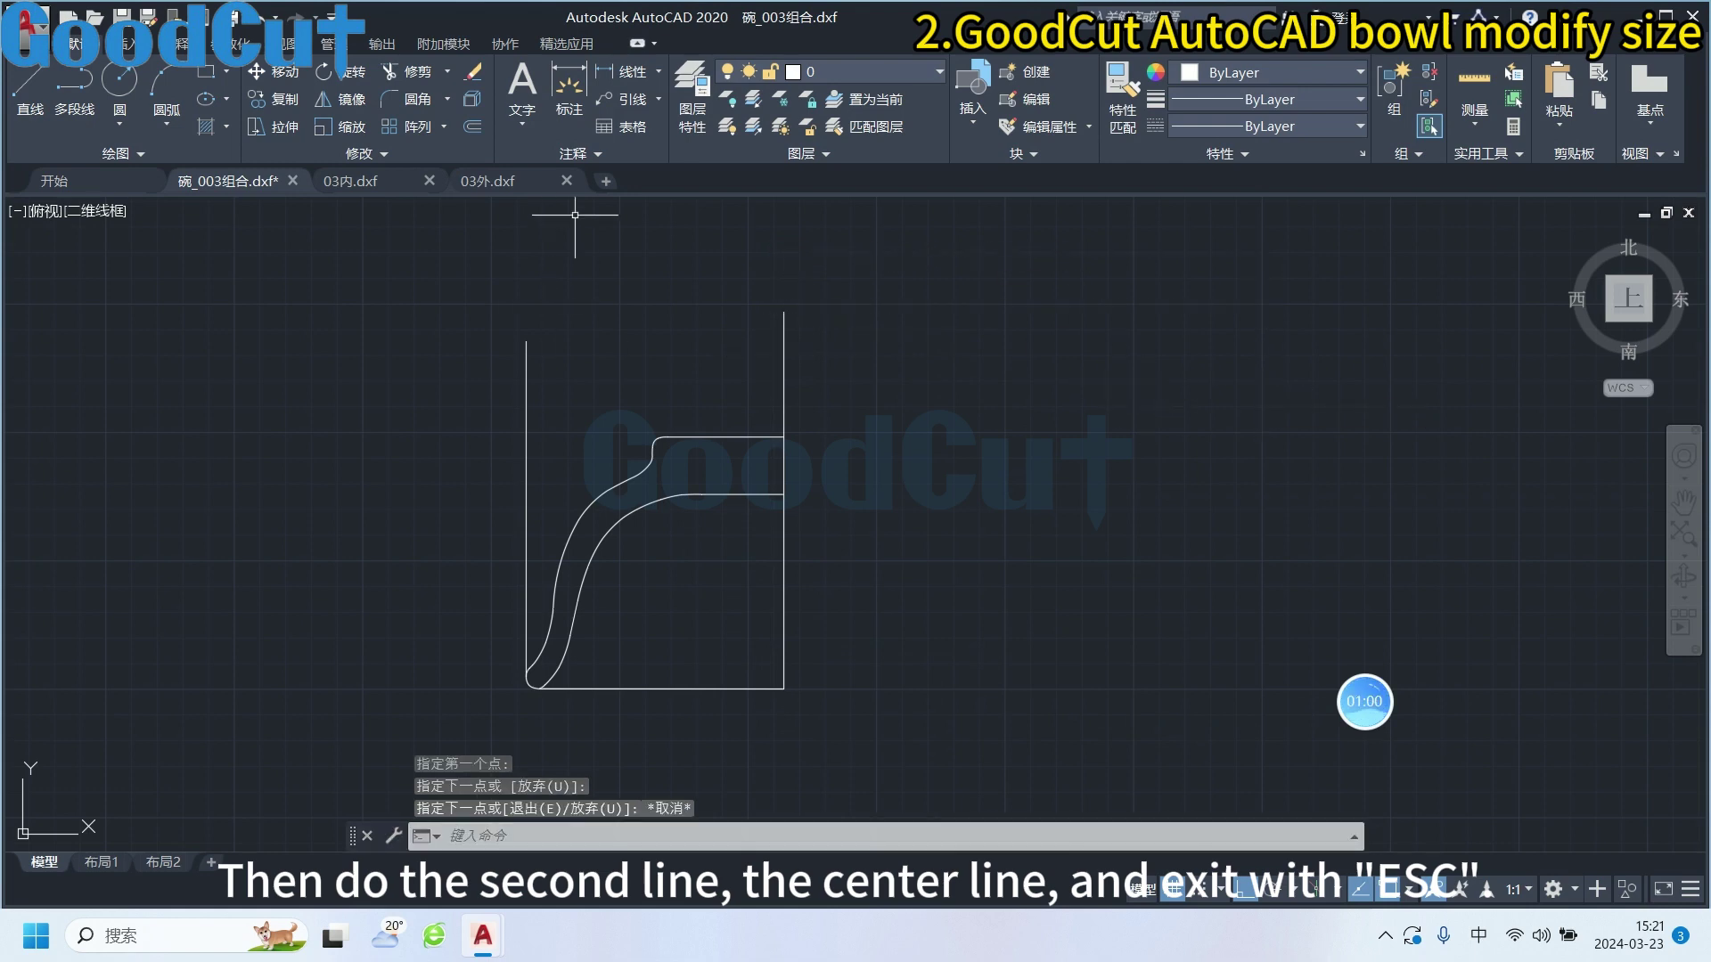
# Add a horizontal dimension between the two vertical guide lines below the profile
pyautogui.click(581, 78)
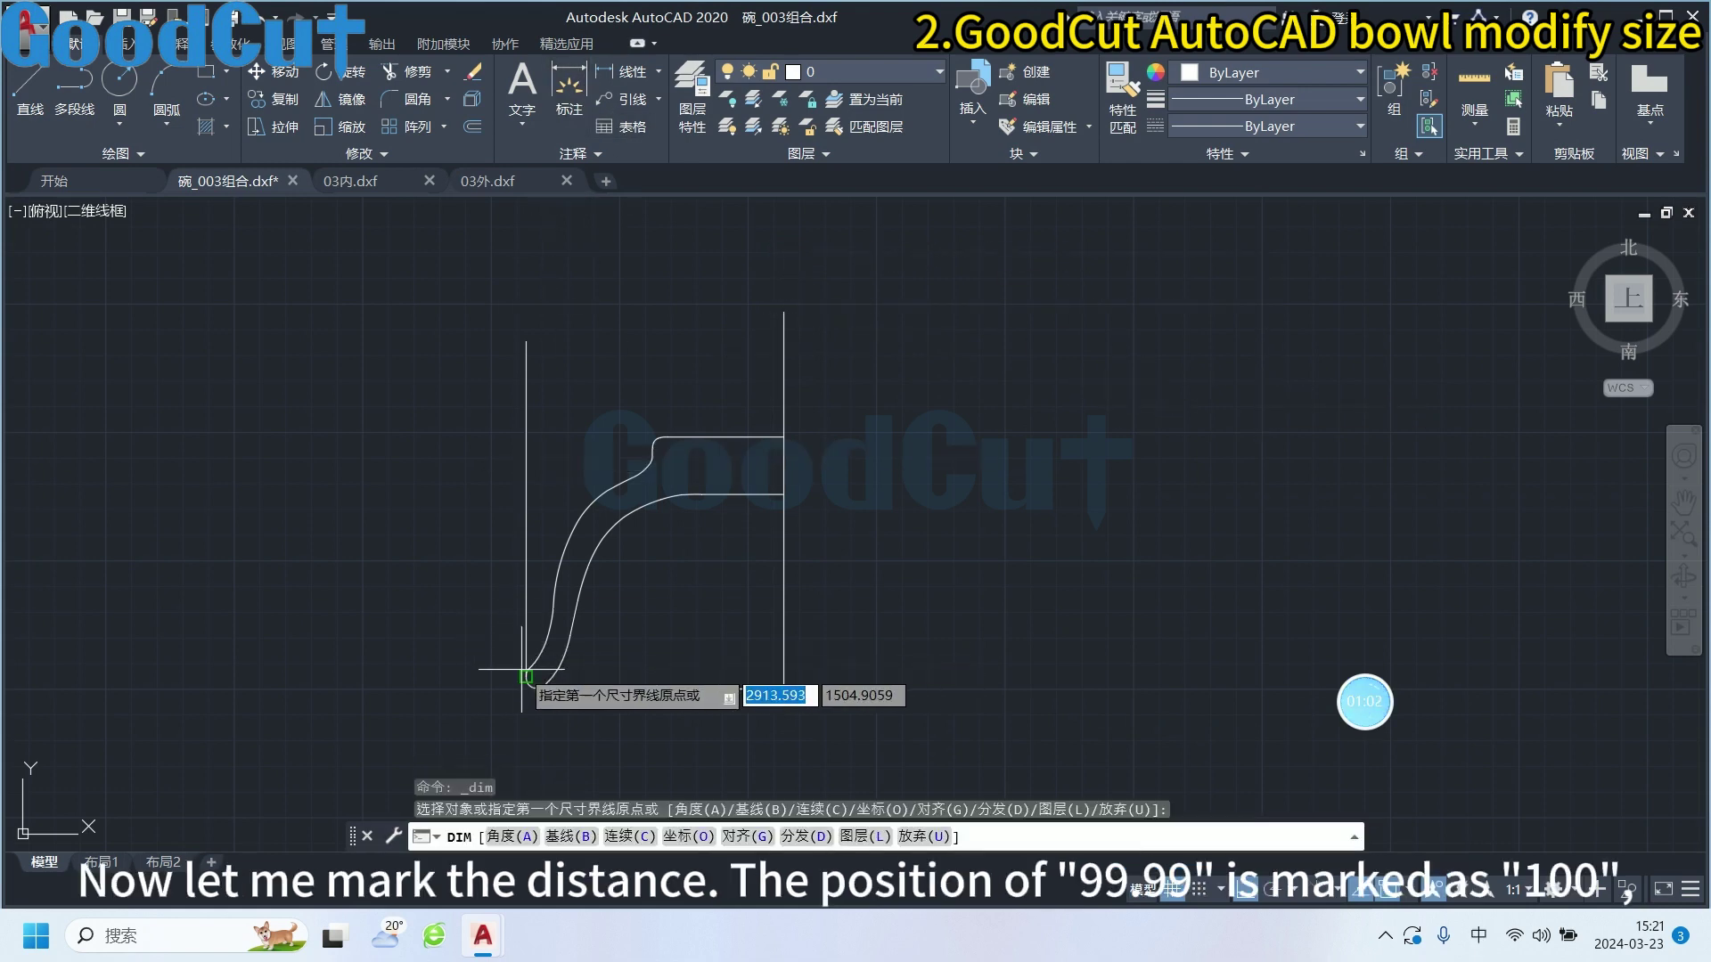
pyautogui.click(539, 676)
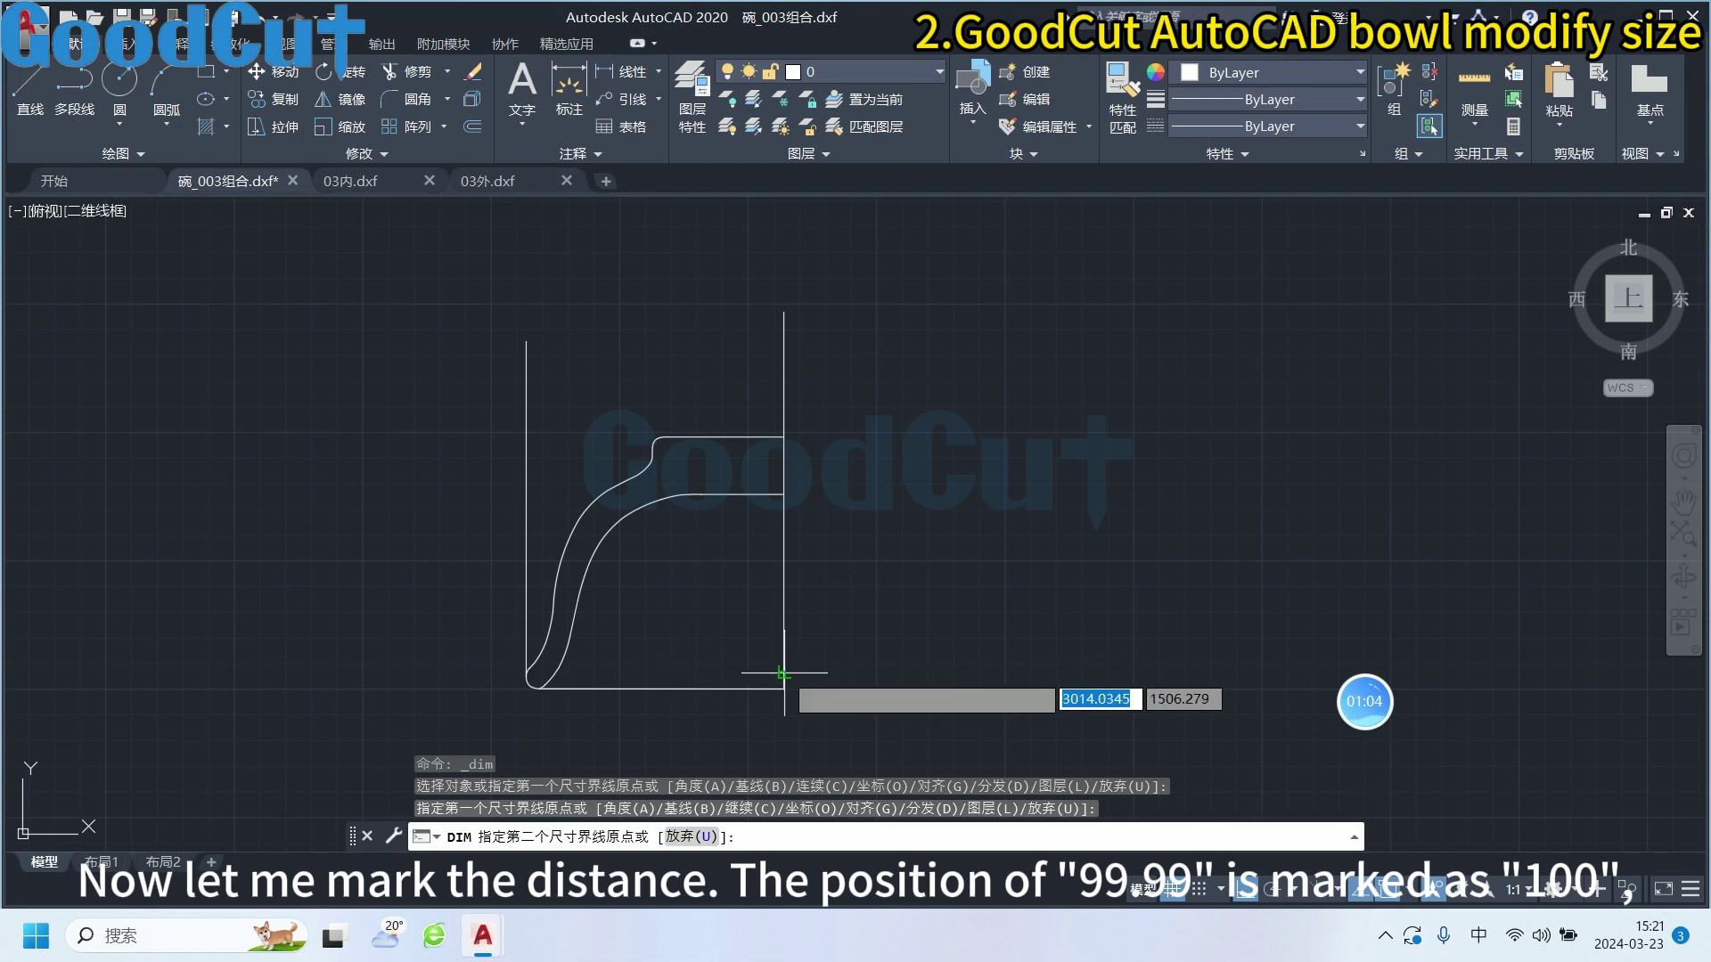
pyautogui.click(785, 687)
pyautogui.click(783, 722)
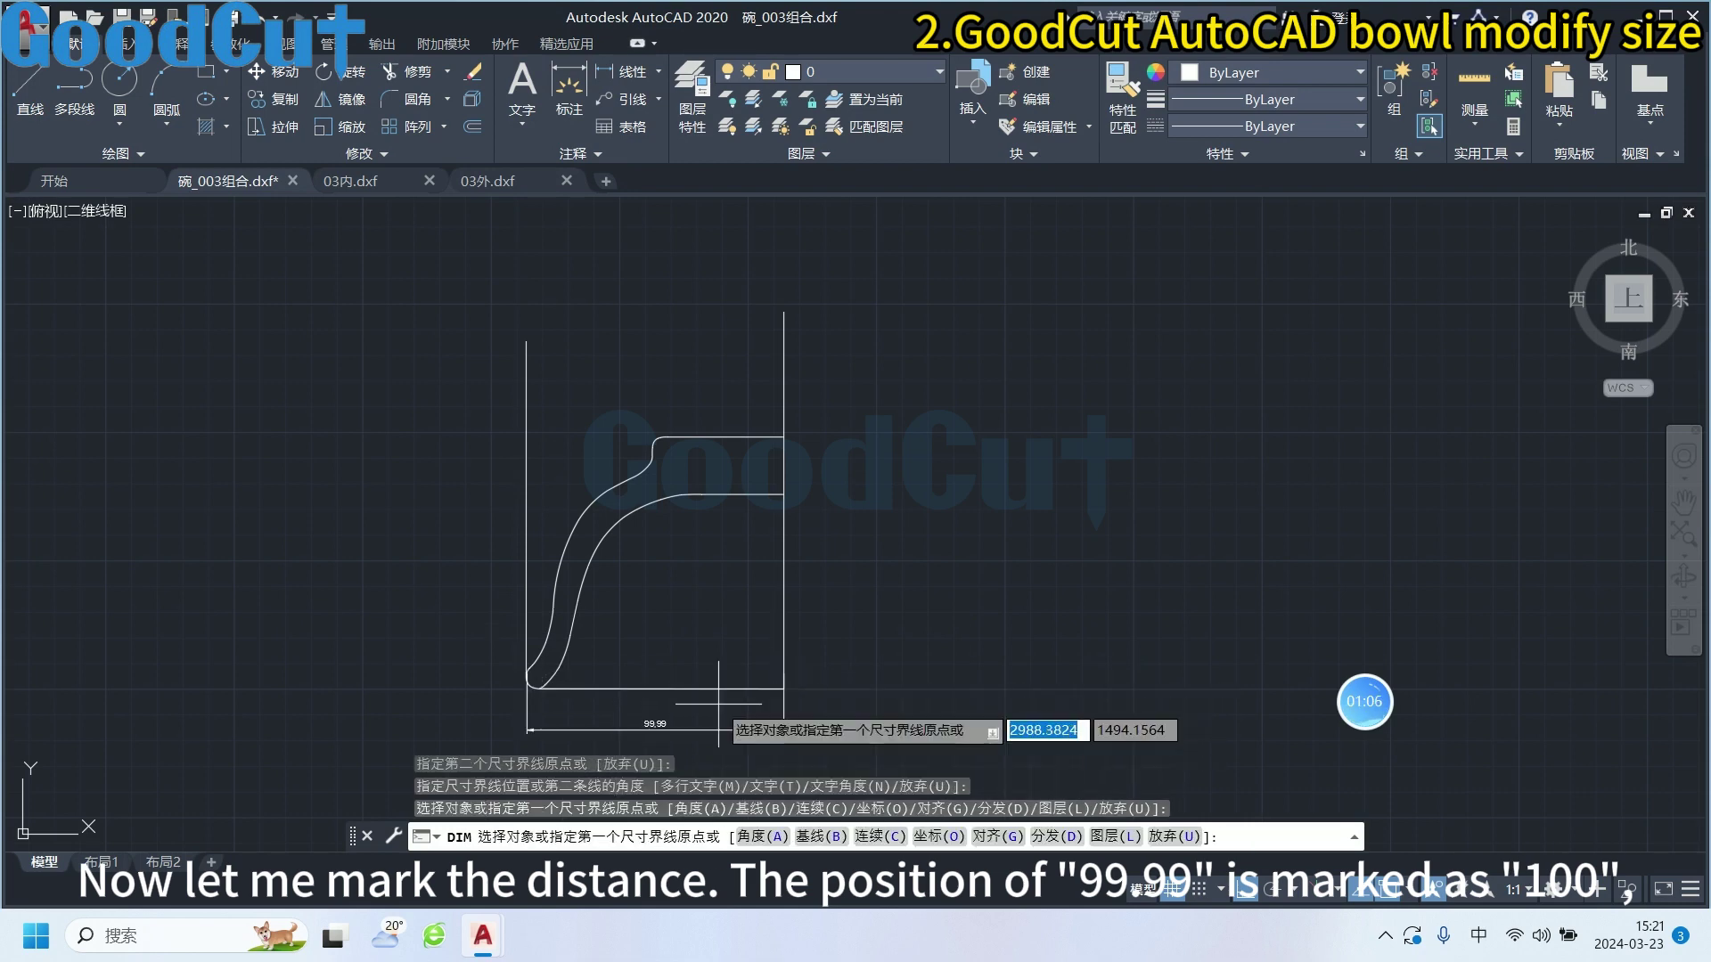
pyautogui.scroll(4, 687, 733)
pyautogui.scroll(3, 276, 615)
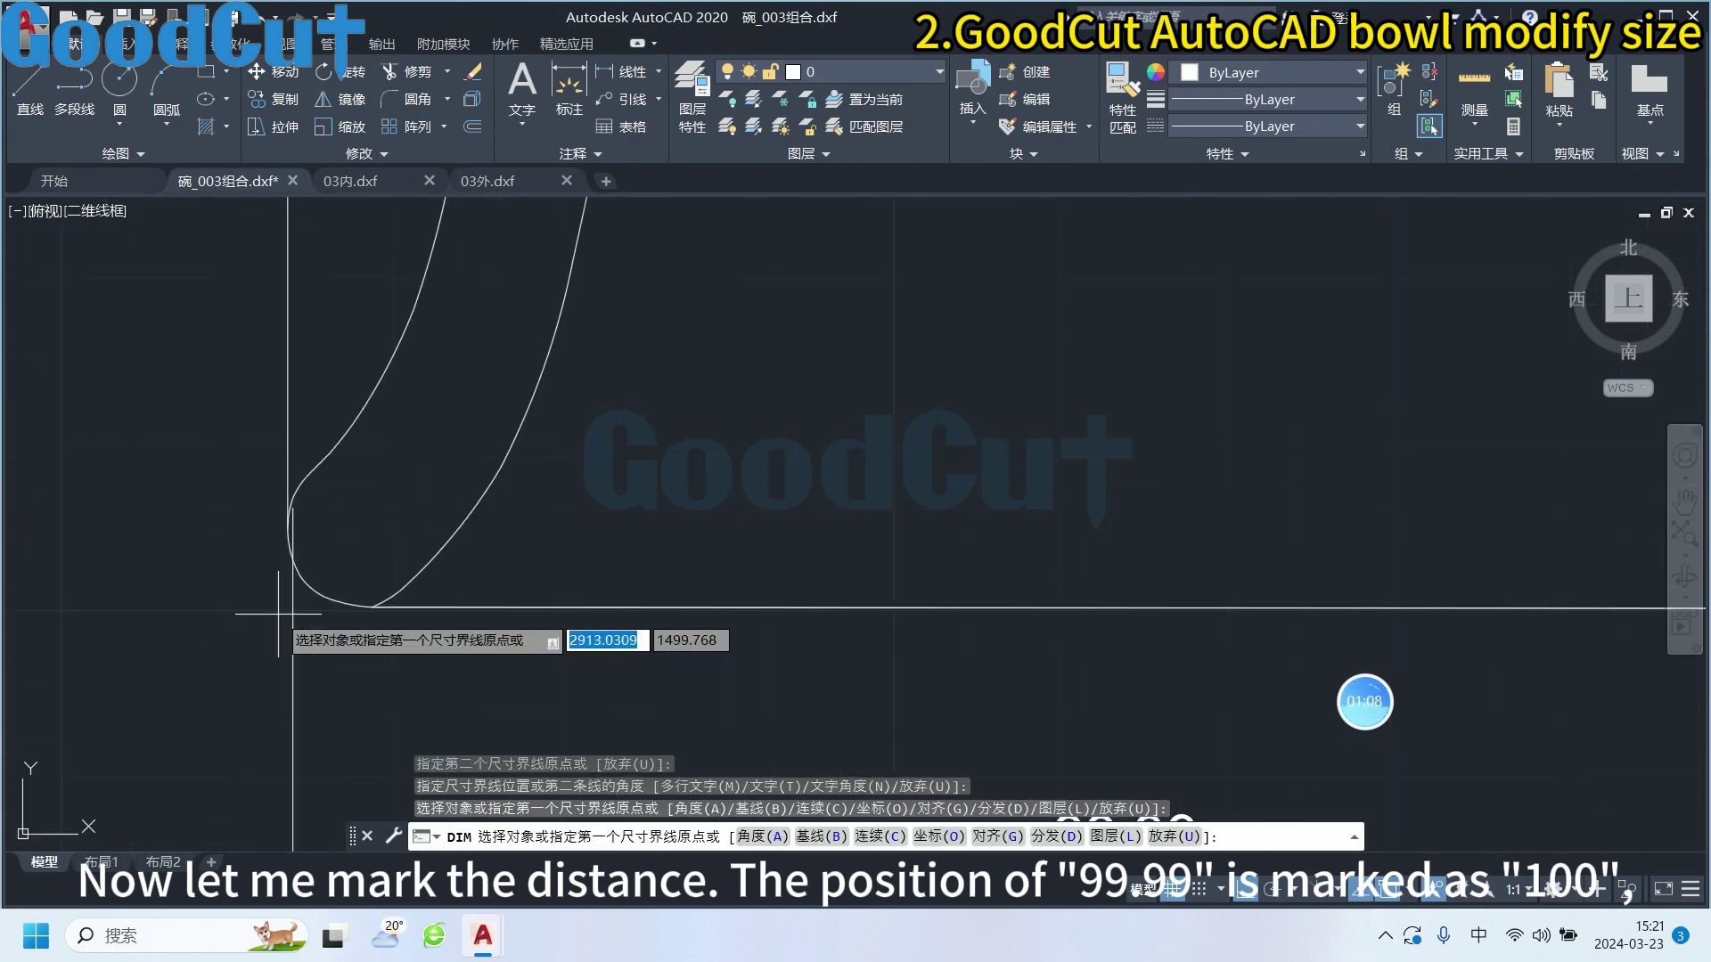
pyautogui.scroll(4, 276, 614)
pyautogui.press('Escape')
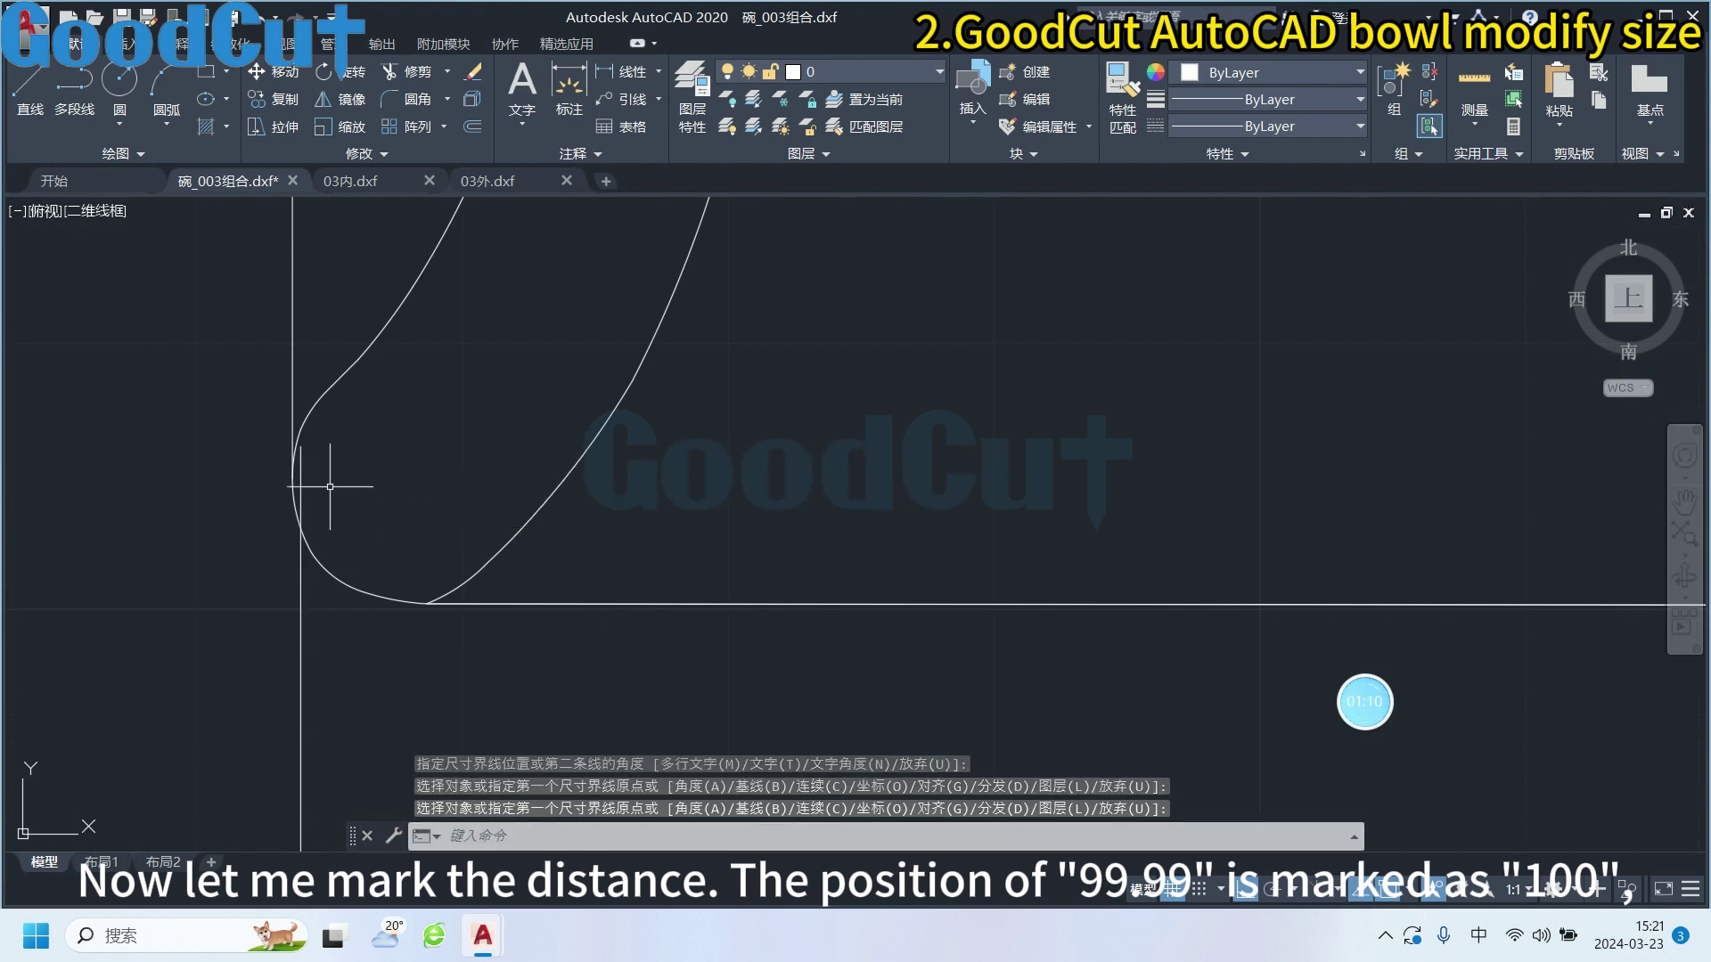
# Stretch the dimension's left extension line to the bowl's outer edge so it reads 100,3
pyautogui.click(298, 481)
pyautogui.click(301, 430)
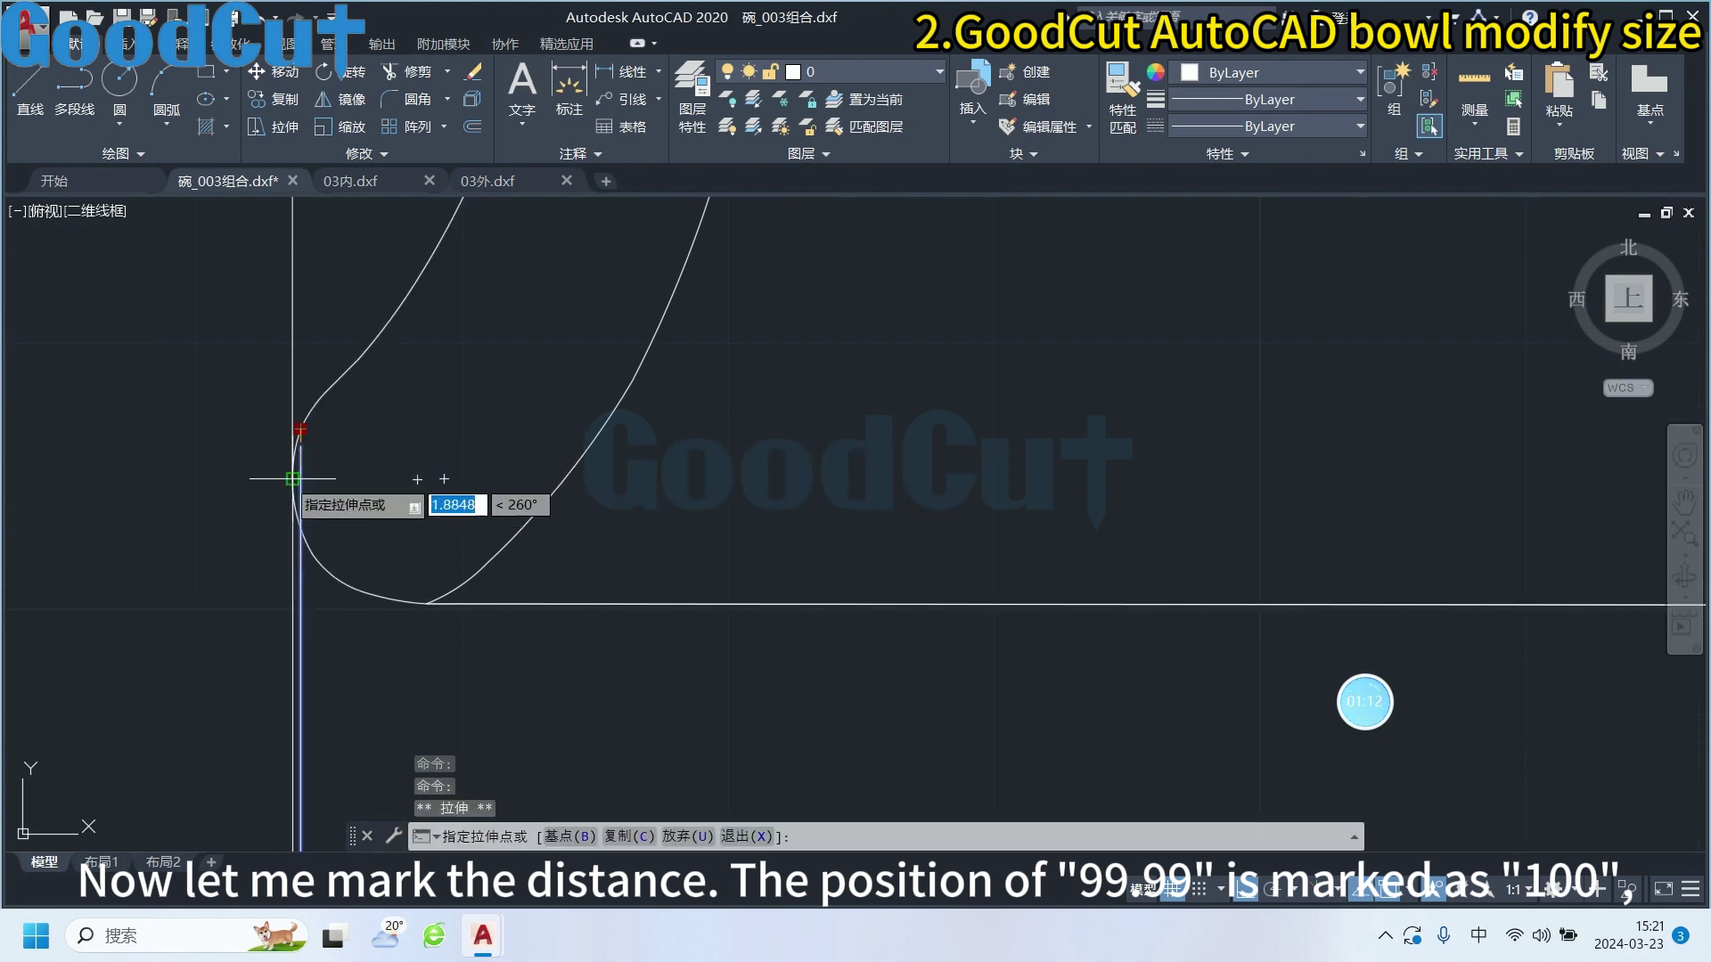
pyautogui.click(295, 485)
pyautogui.scroll(-3, 783, 485)
pyautogui.scroll(-2, 1006, 642)
pyautogui.scroll(2, 1006, 642)
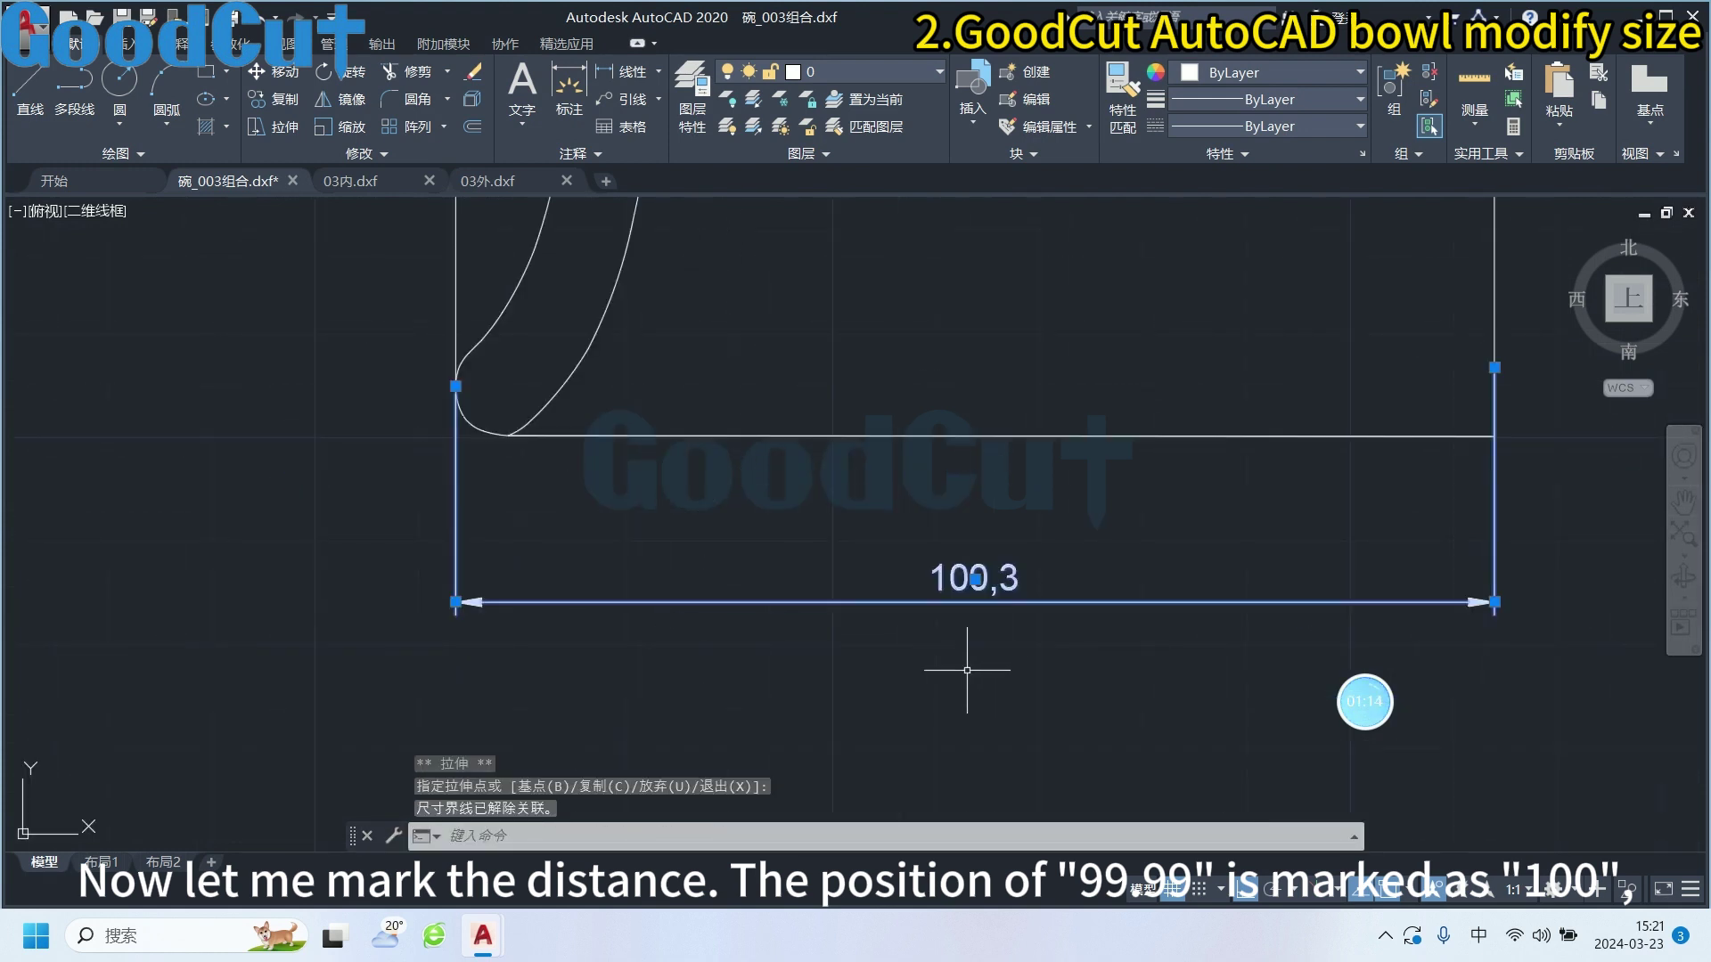
pyautogui.press('Escape')
pyautogui.scroll(-4, 972, 682)
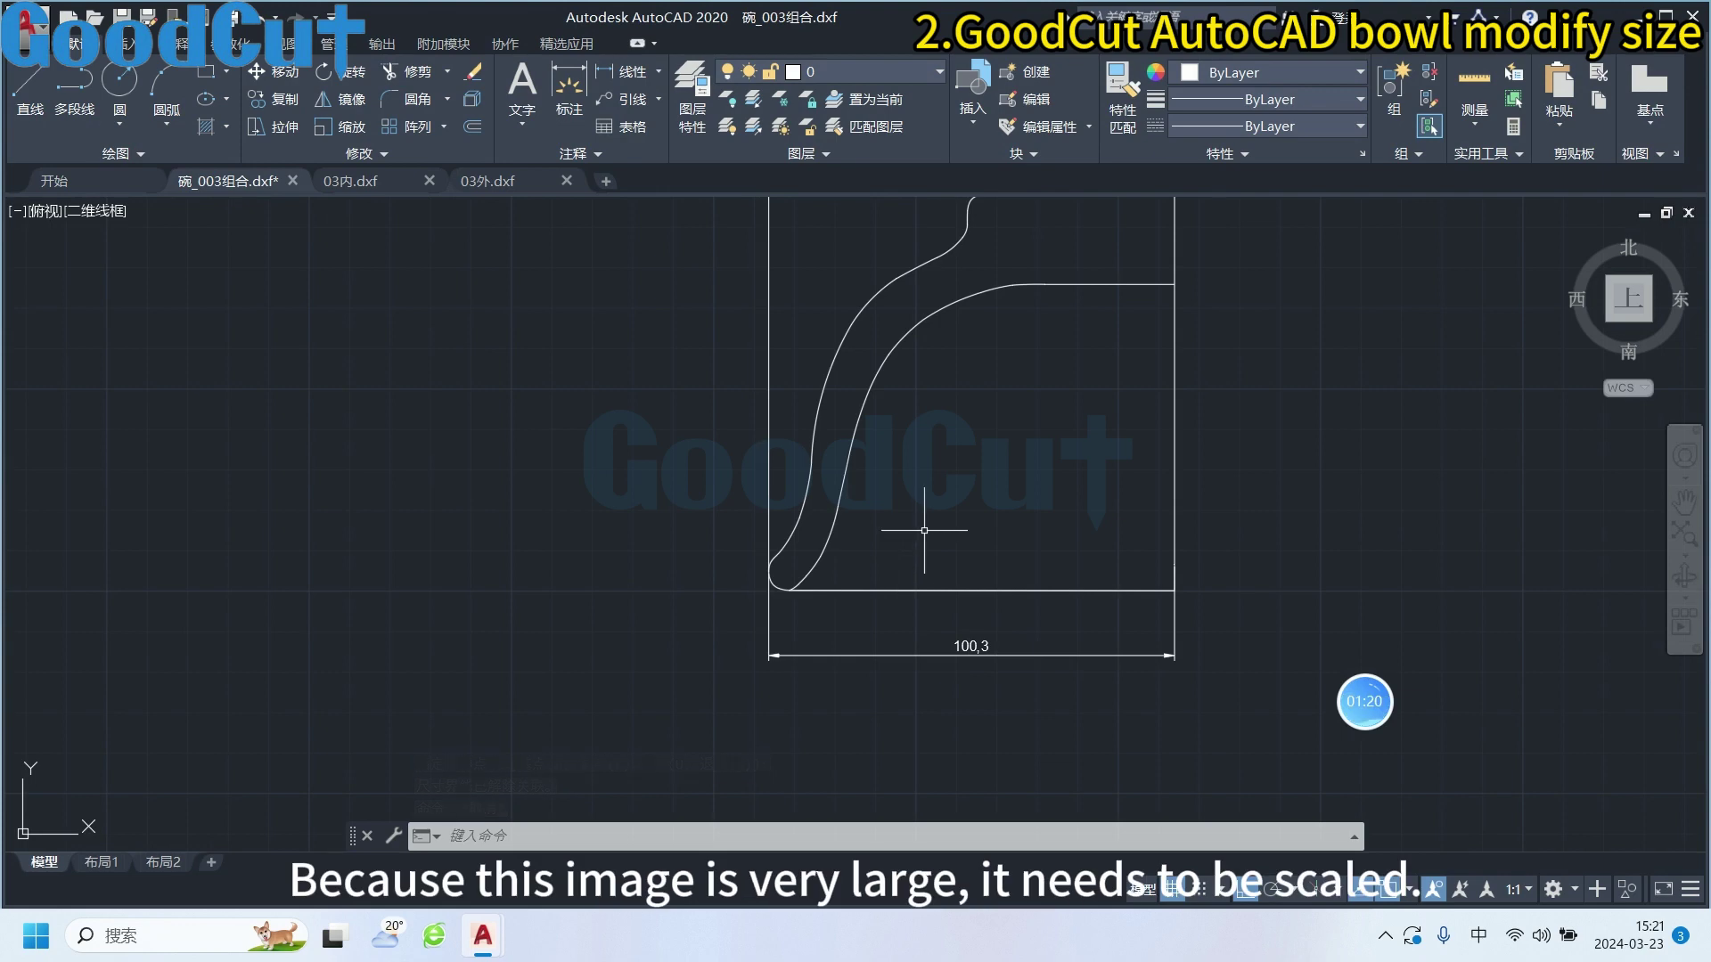
pyautogui.scroll(-1, 927, 546)
pyautogui.scroll(-3, 943, 573)
pyautogui.moveTo(952, 507); pyautogui.dragTo(737, 520, button='middle')
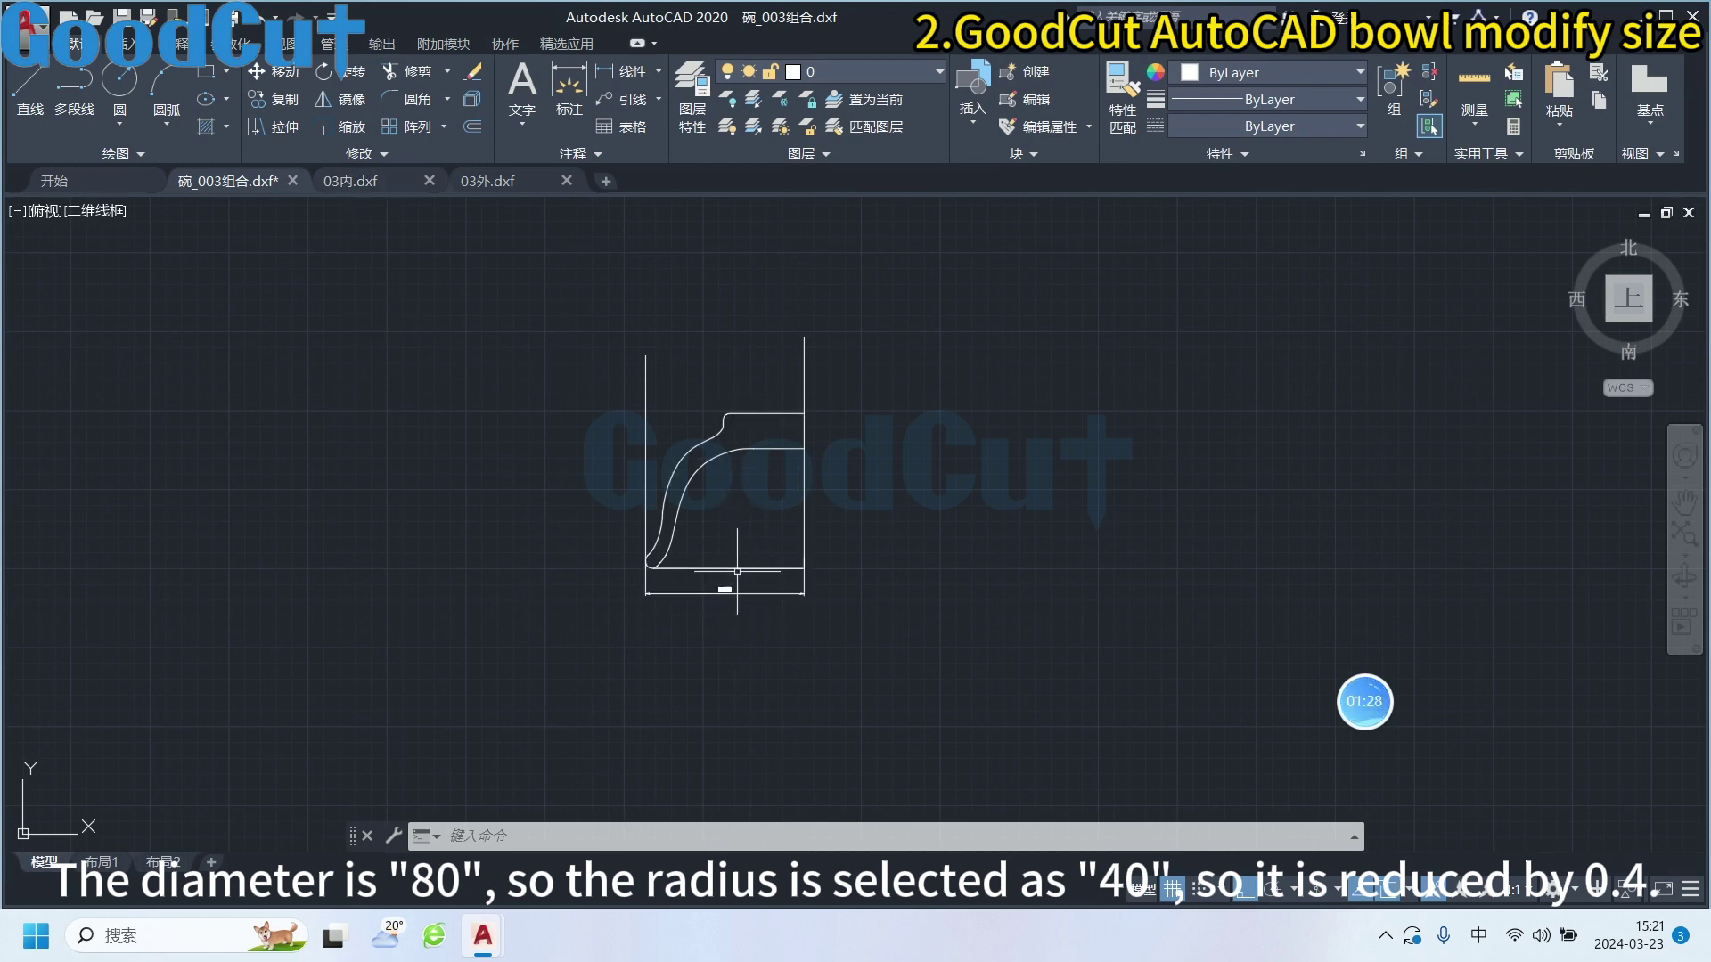
pyautogui.scroll(8, 717, 594)
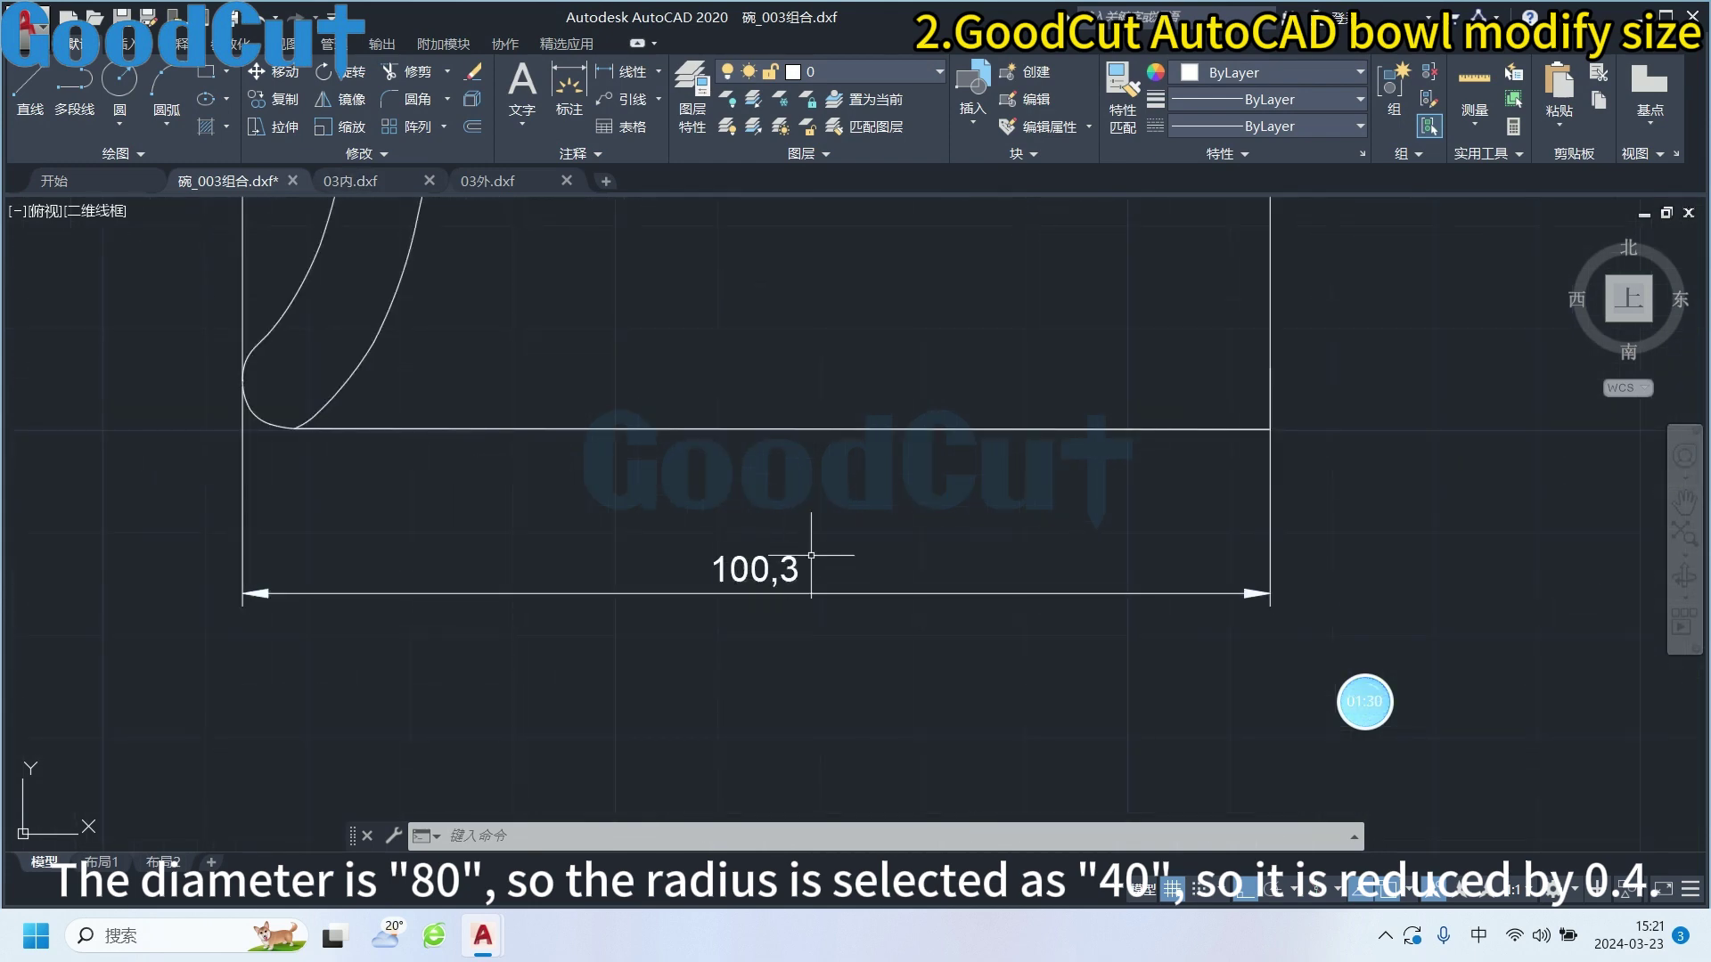
pyautogui.scroll(-2, 784, 566)
pyautogui.scroll(-2, 775, 553)
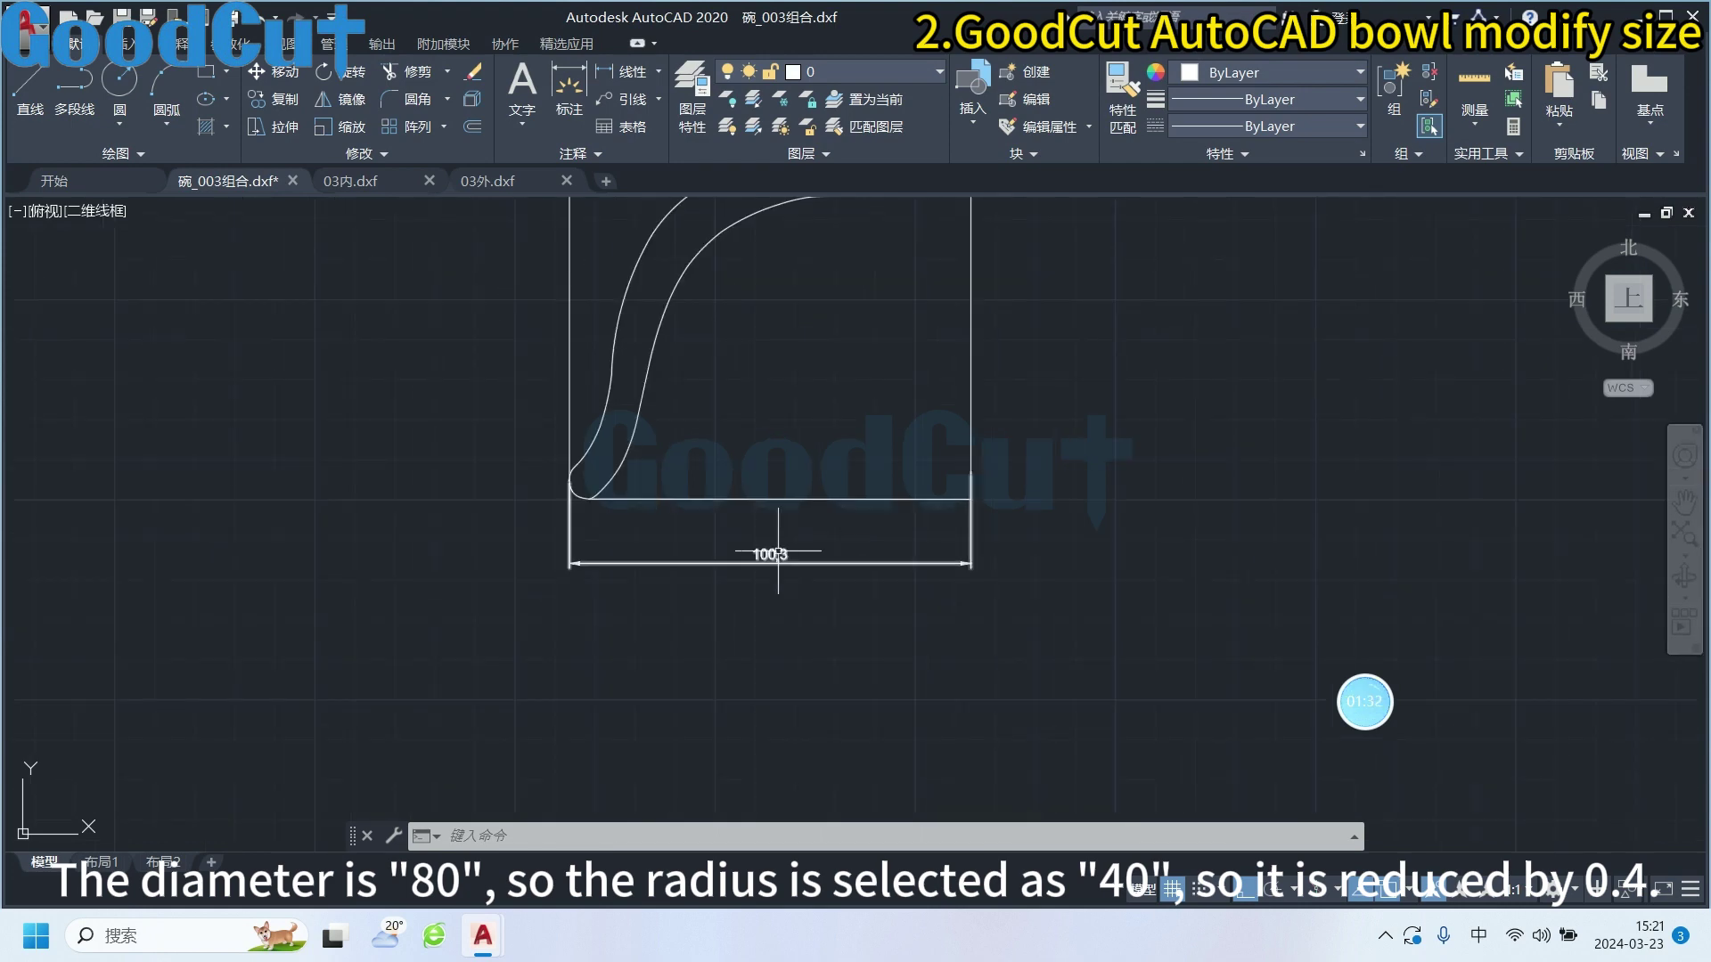
pyautogui.scroll(-2, 490, 477)
pyautogui.moveTo(732, 376); pyautogui.dragTo(580, 451, button='middle')
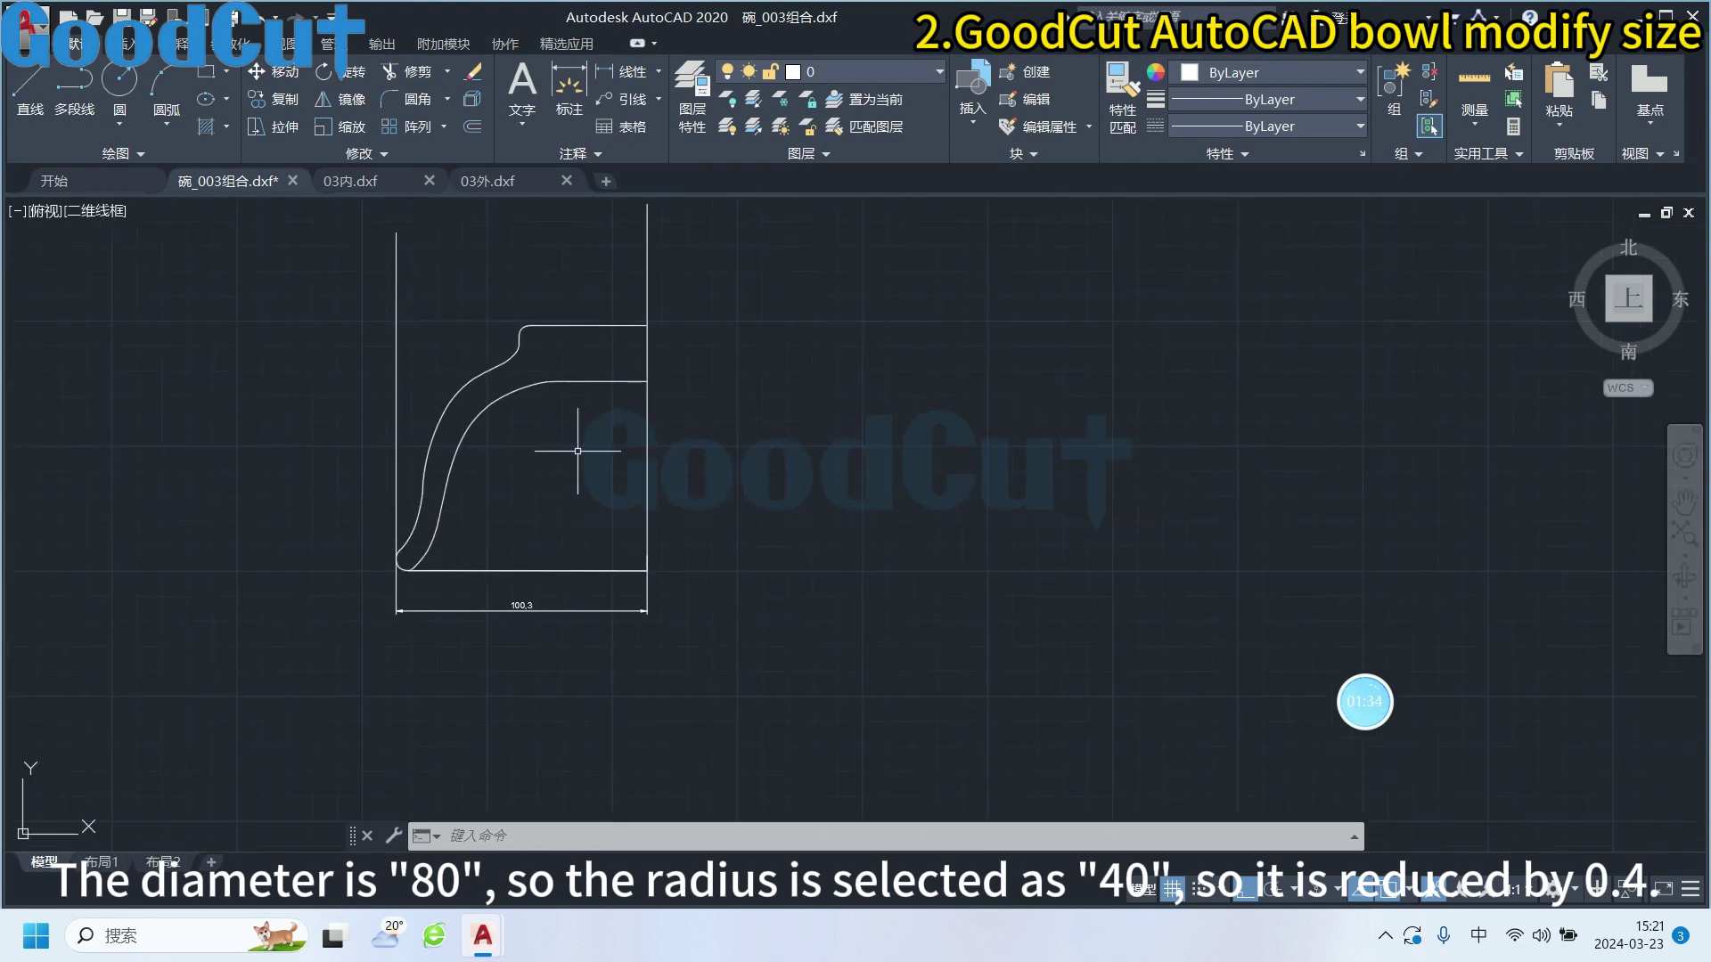
pyautogui.scroll(-2, 718, 496)
pyautogui.click(413, 249)
pyautogui.click(686, 614)
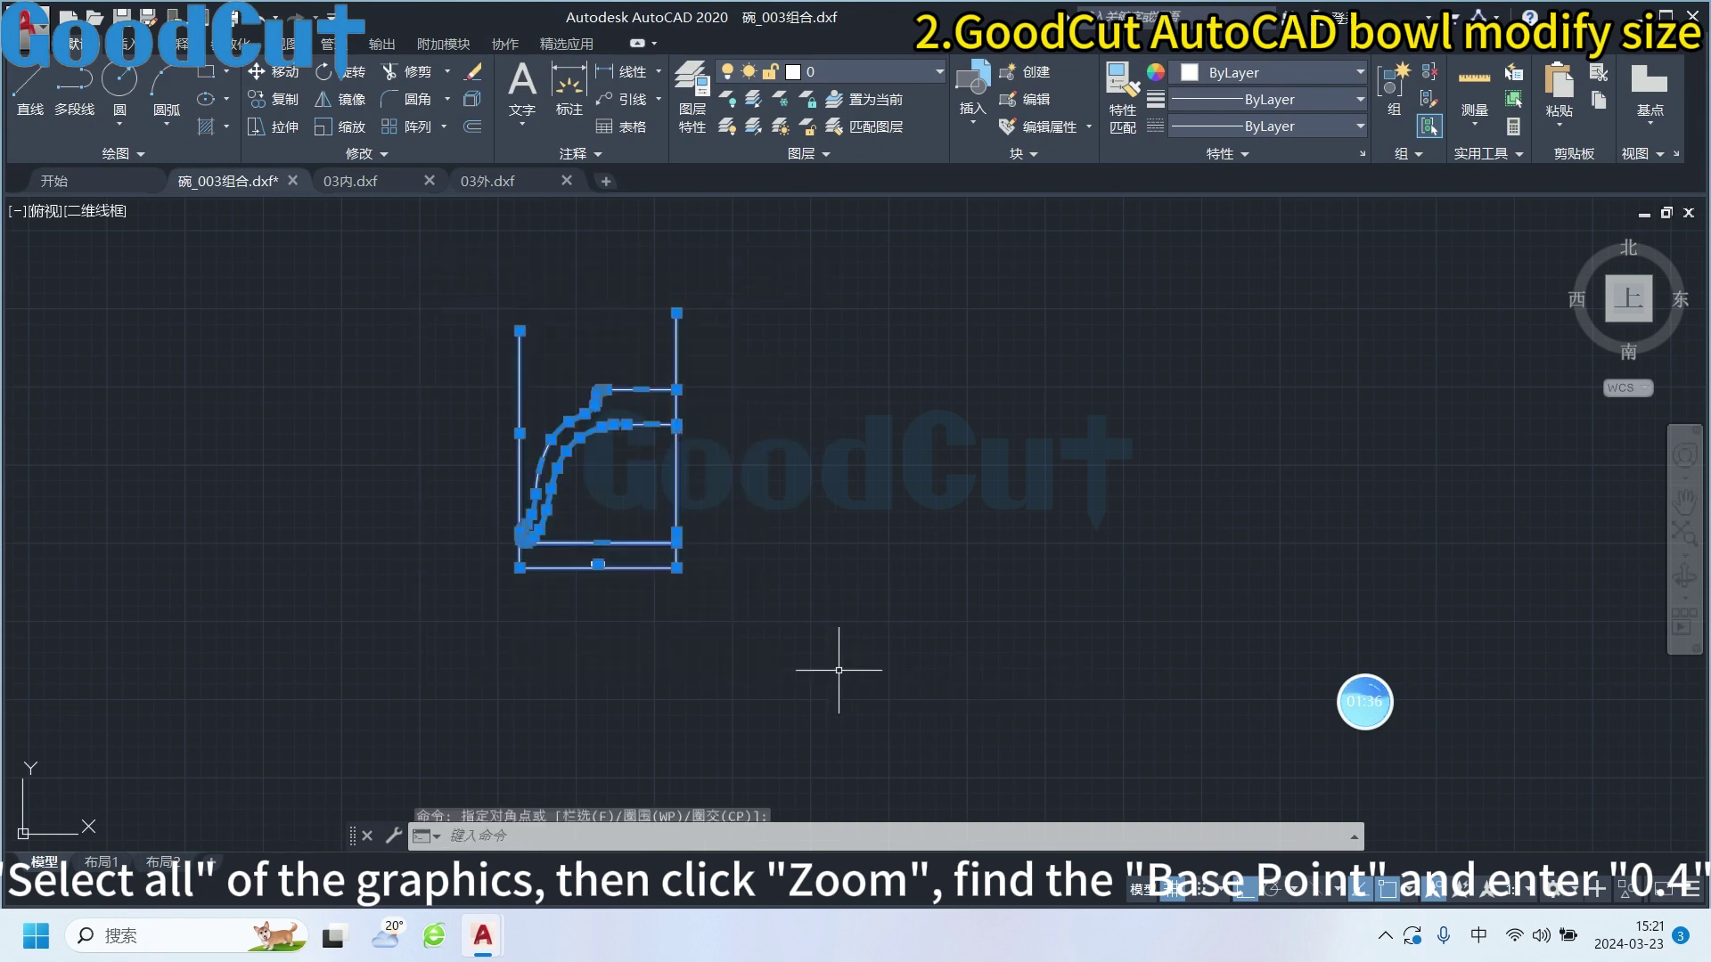
pyautogui.click(360, 136)
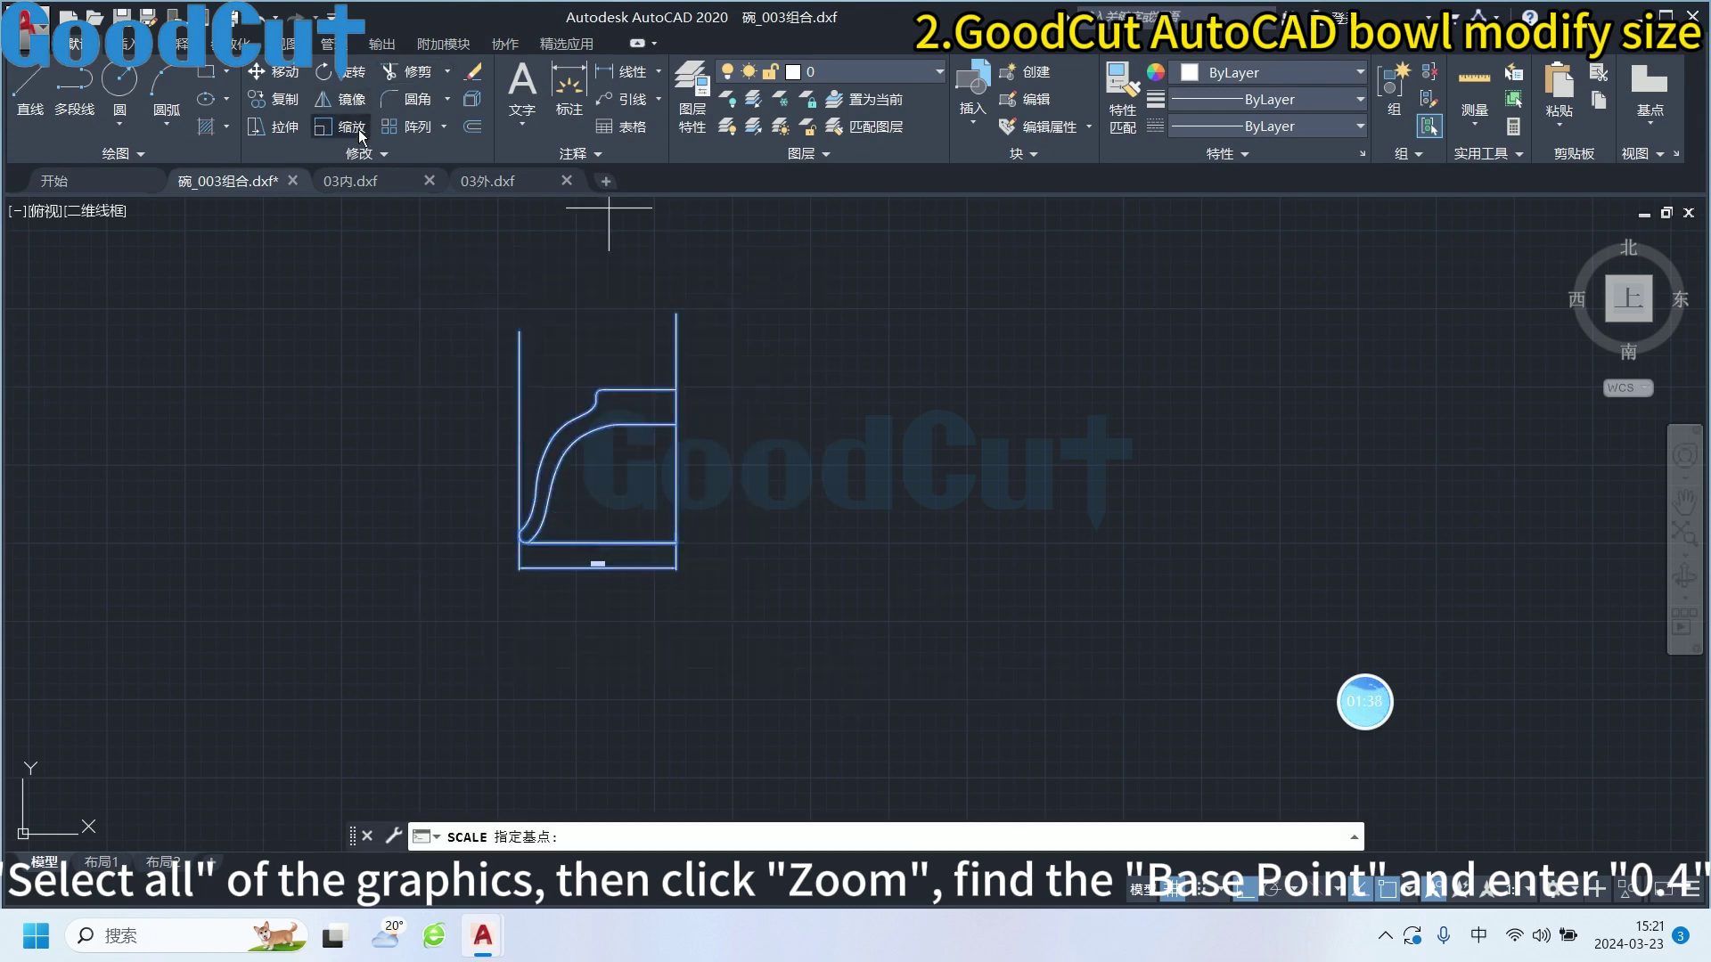
pyautogui.click(676, 543)
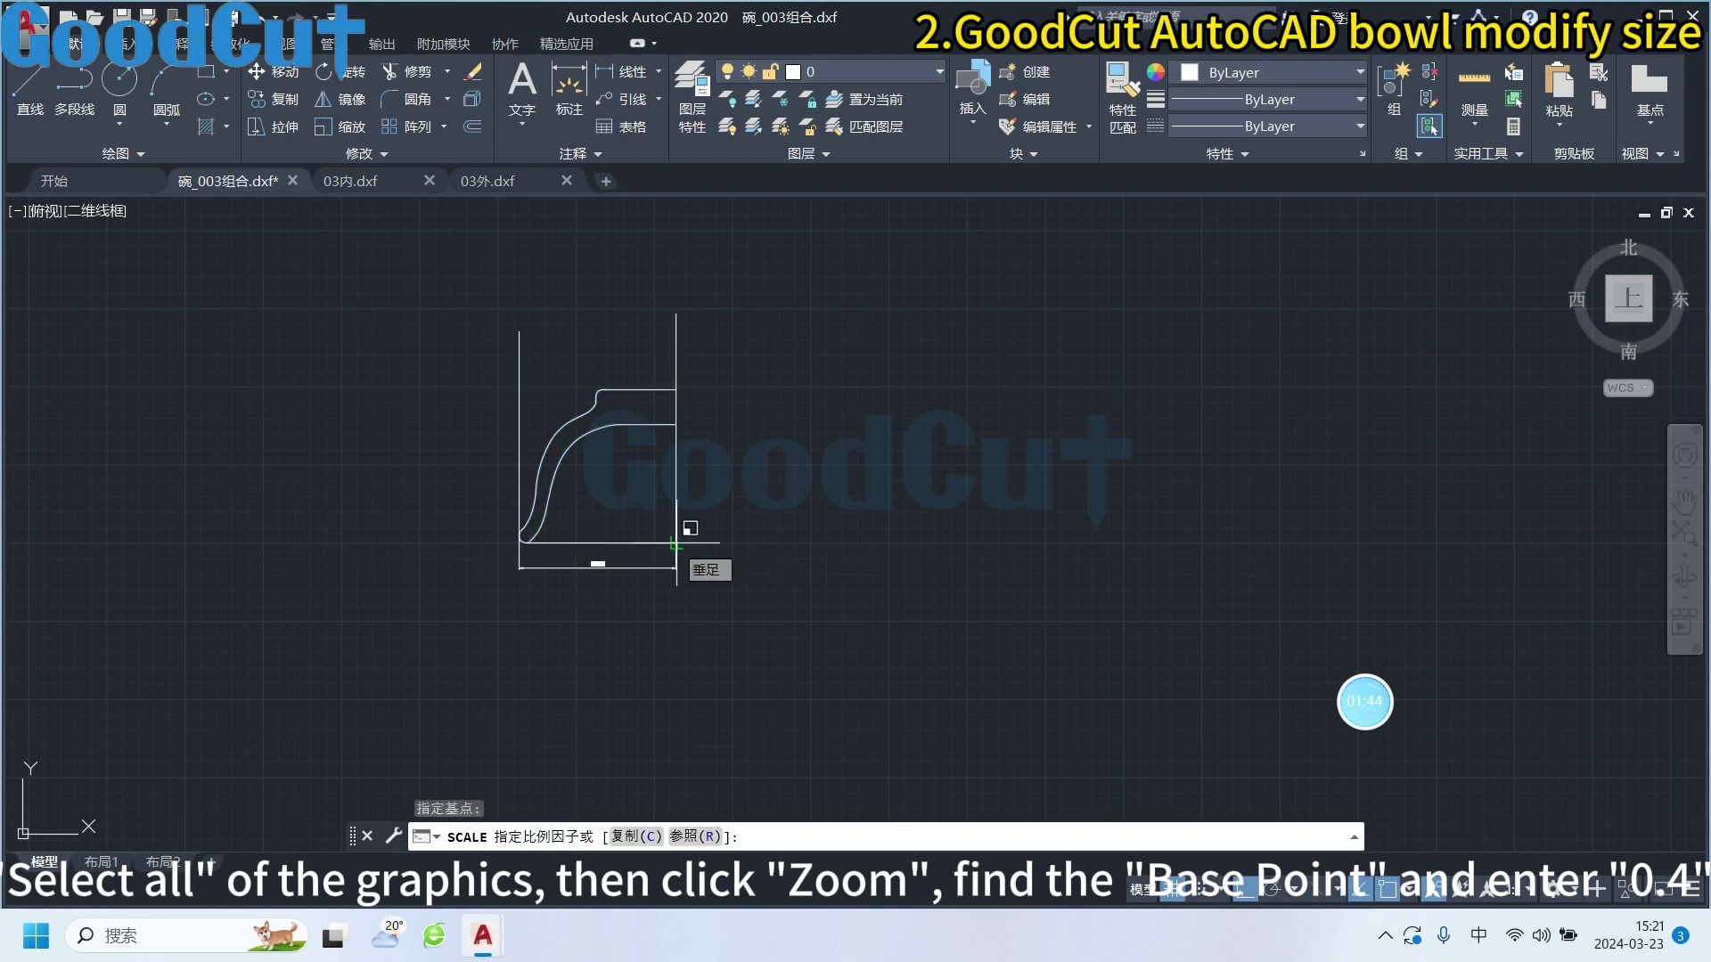
pyautogui.scroll(5, 627, 526)
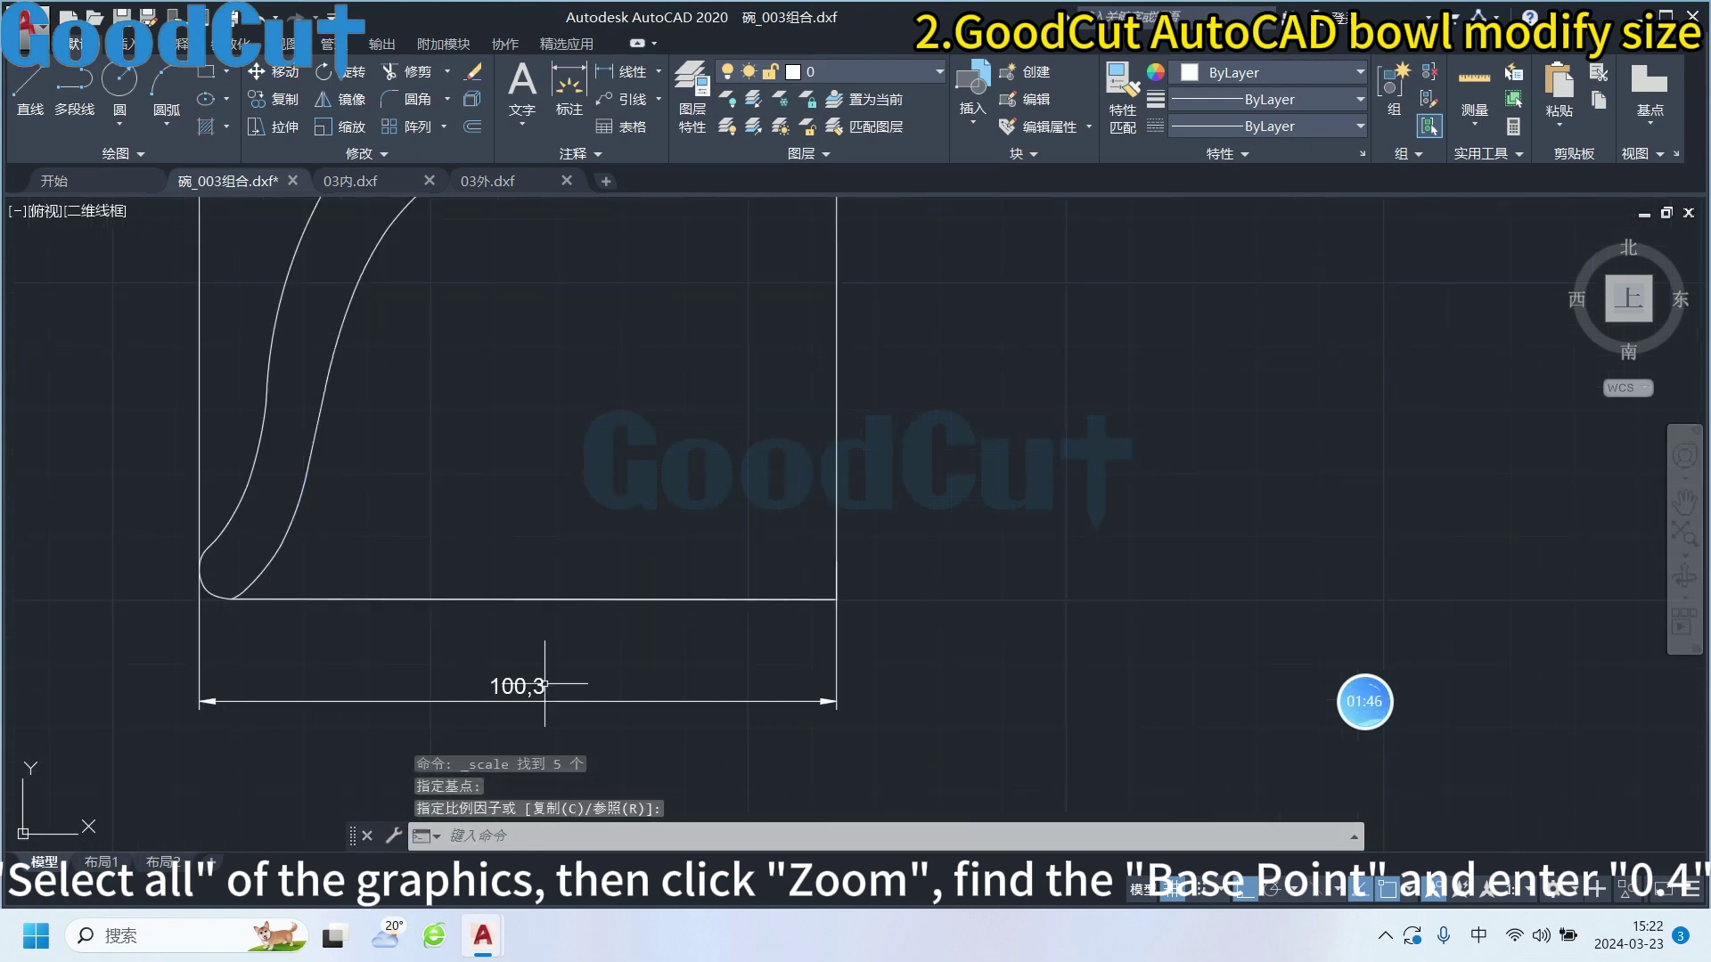
pyautogui.scroll(-5, 586, 686)
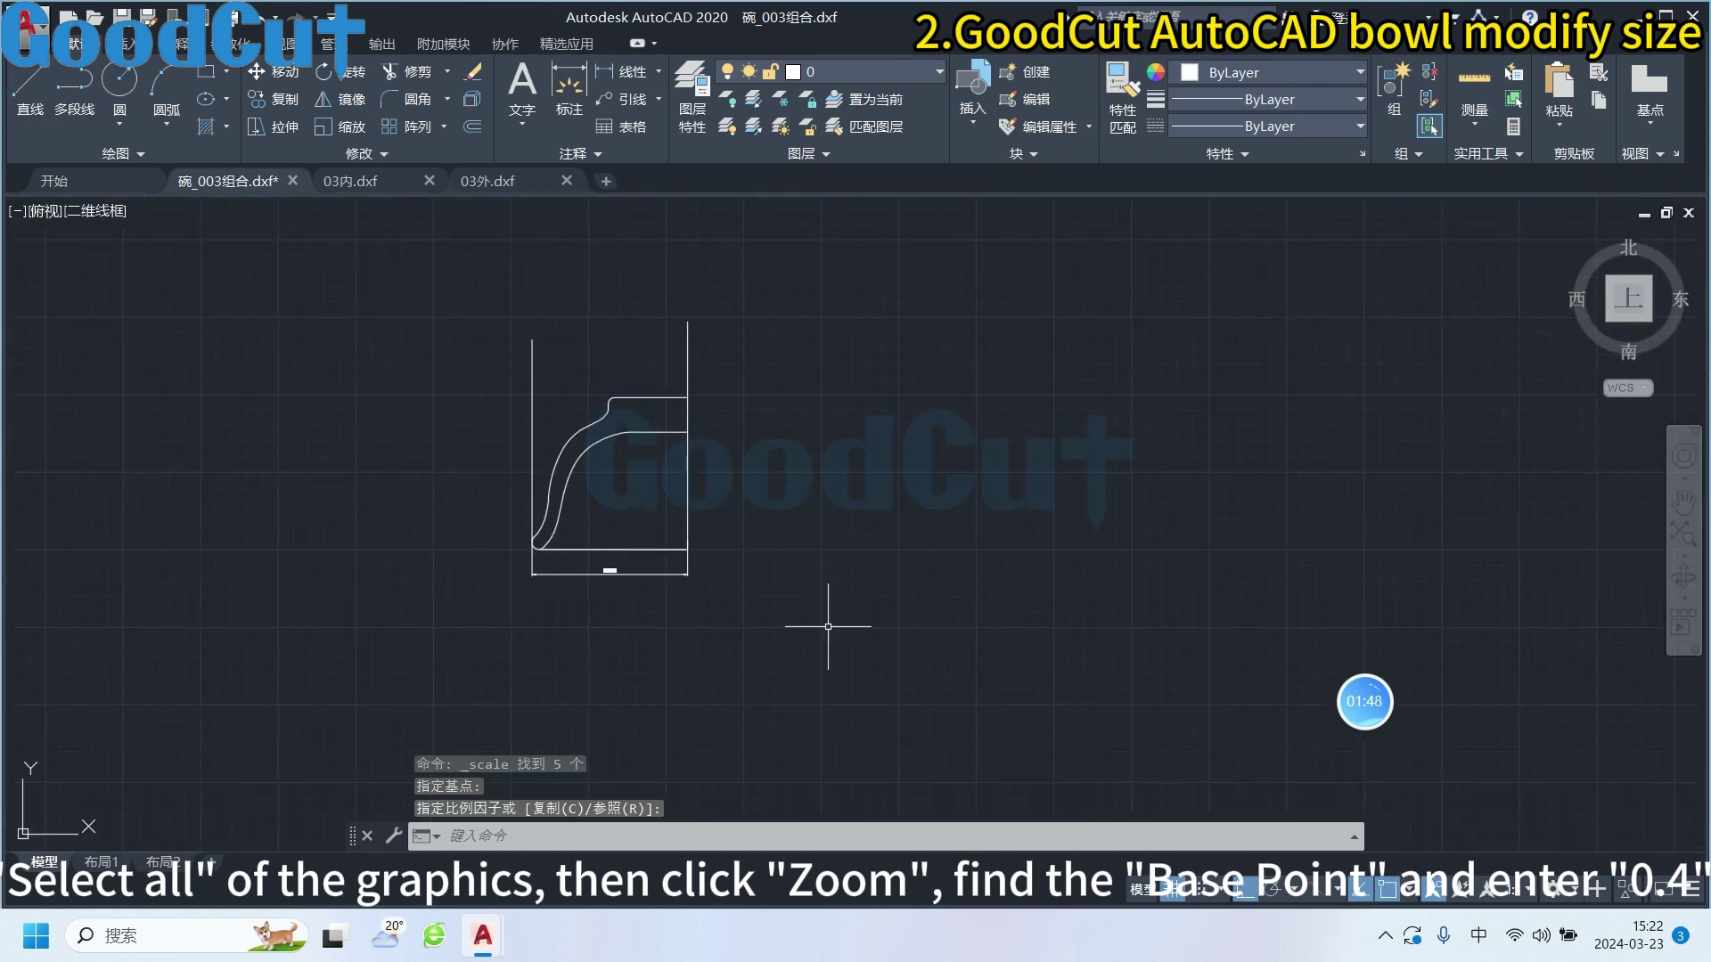
pyautogui.click(881, 683)
pyautogui.click(344, 197)
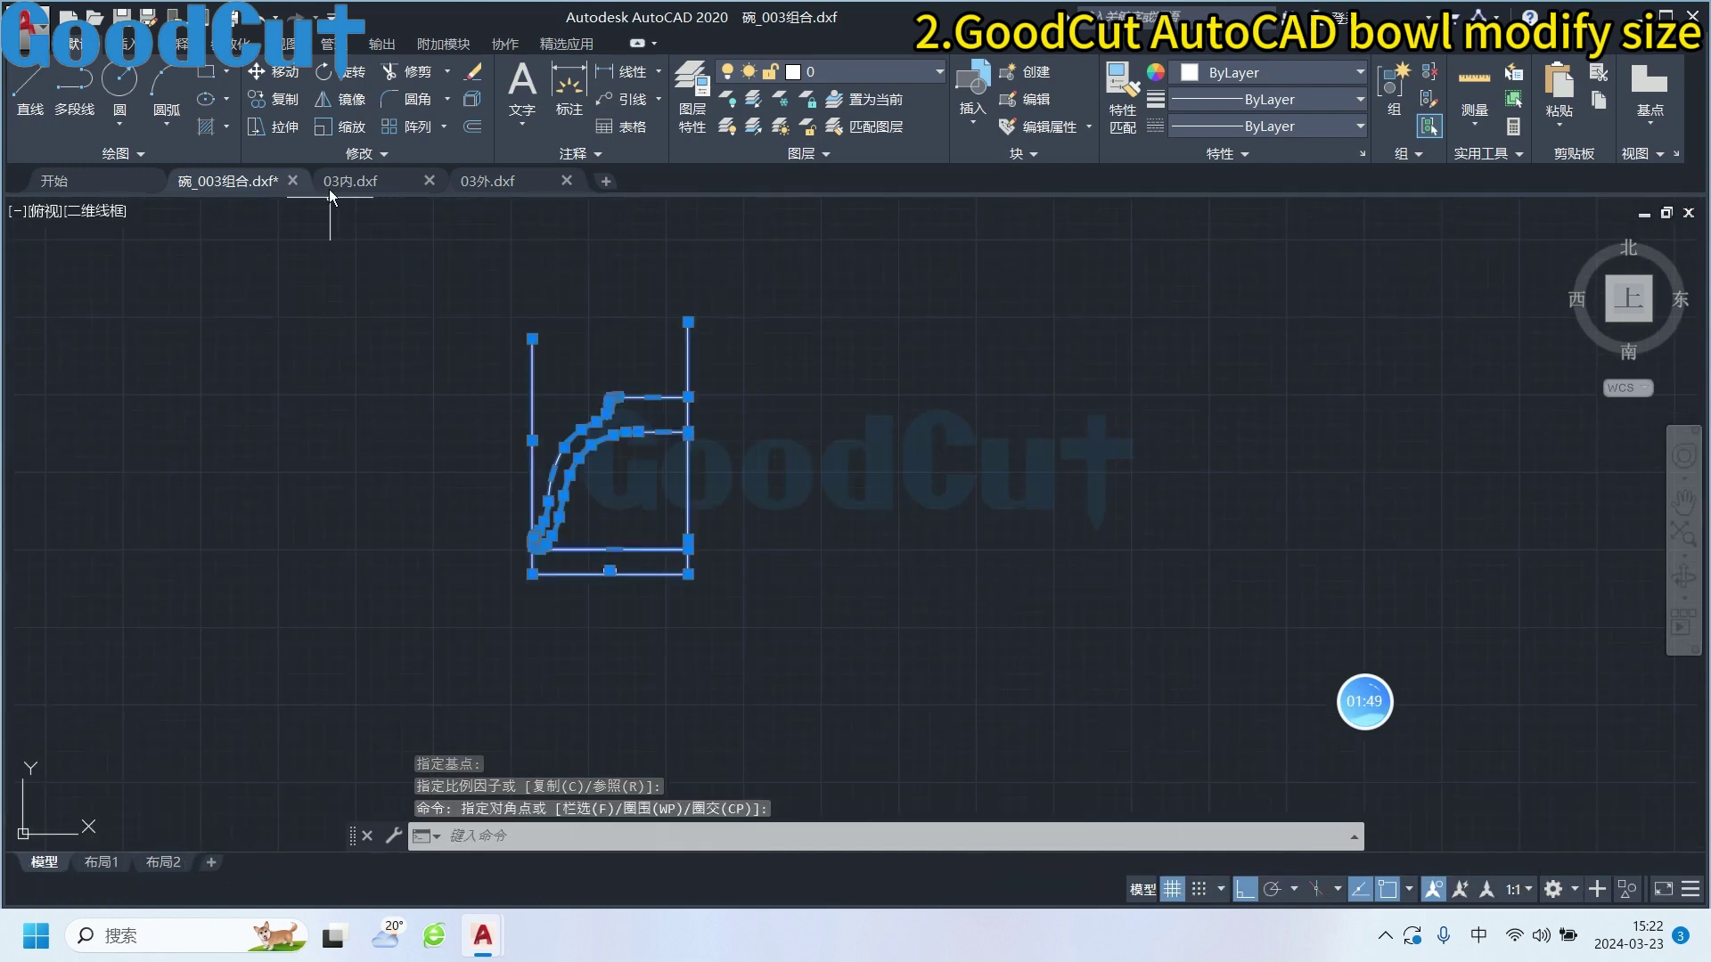
pyautogui.click(340, 126)
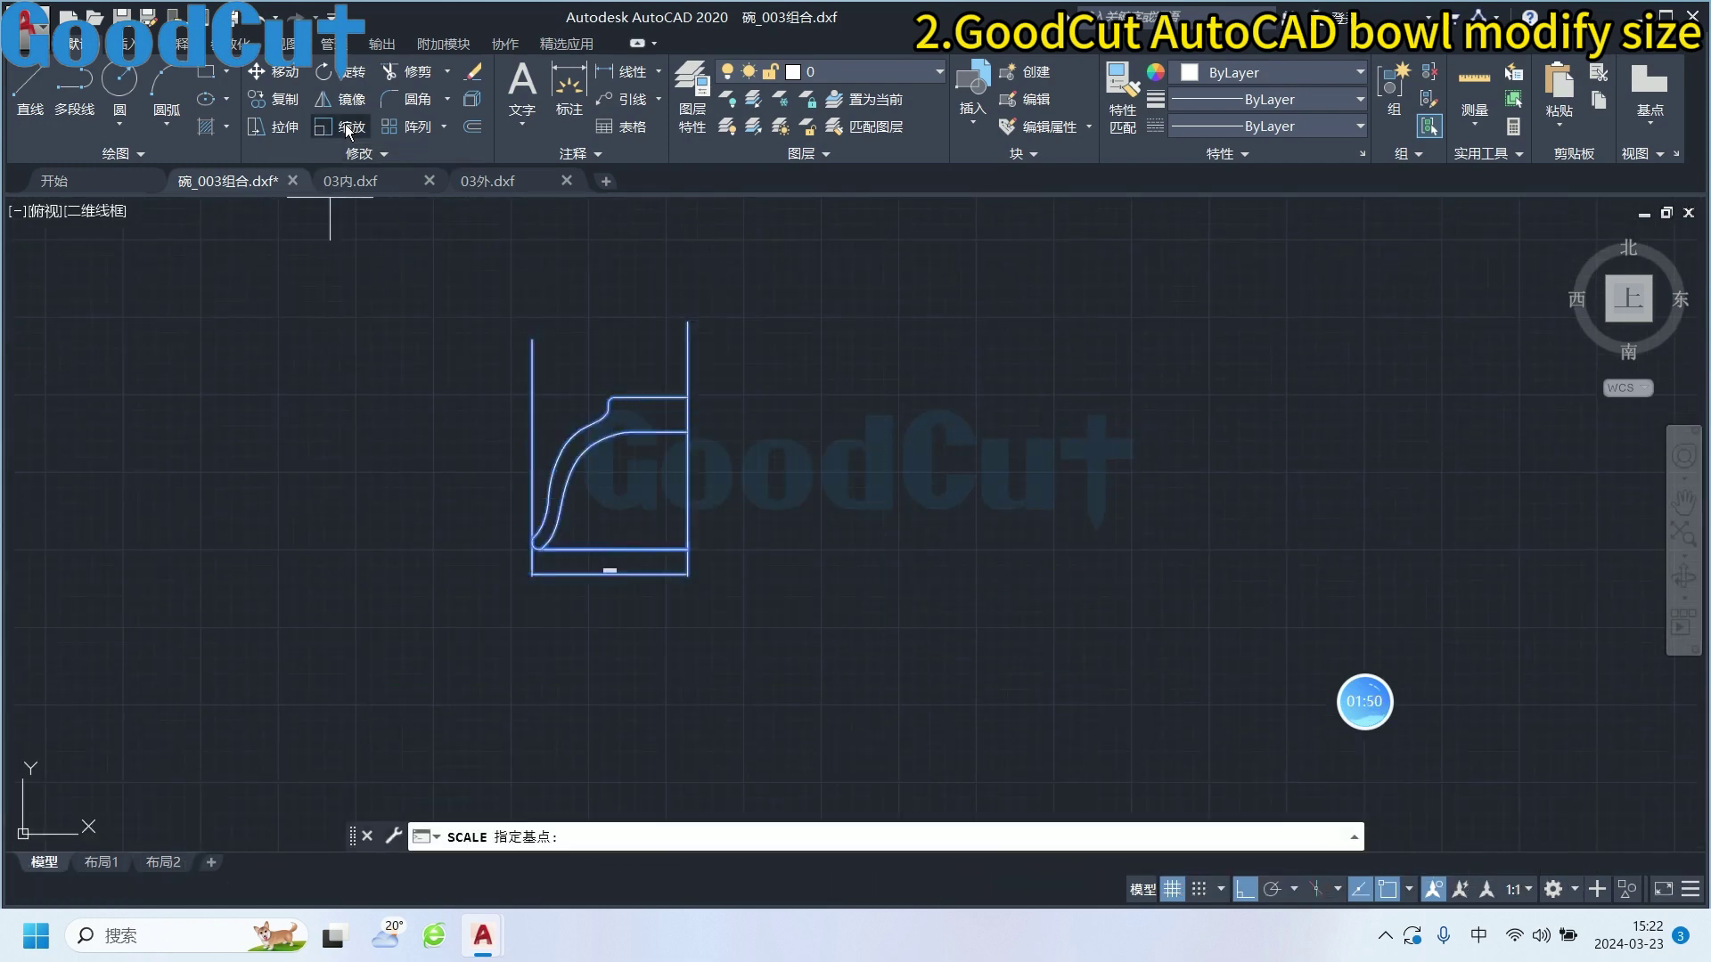
pyautogui.click(686, 551)
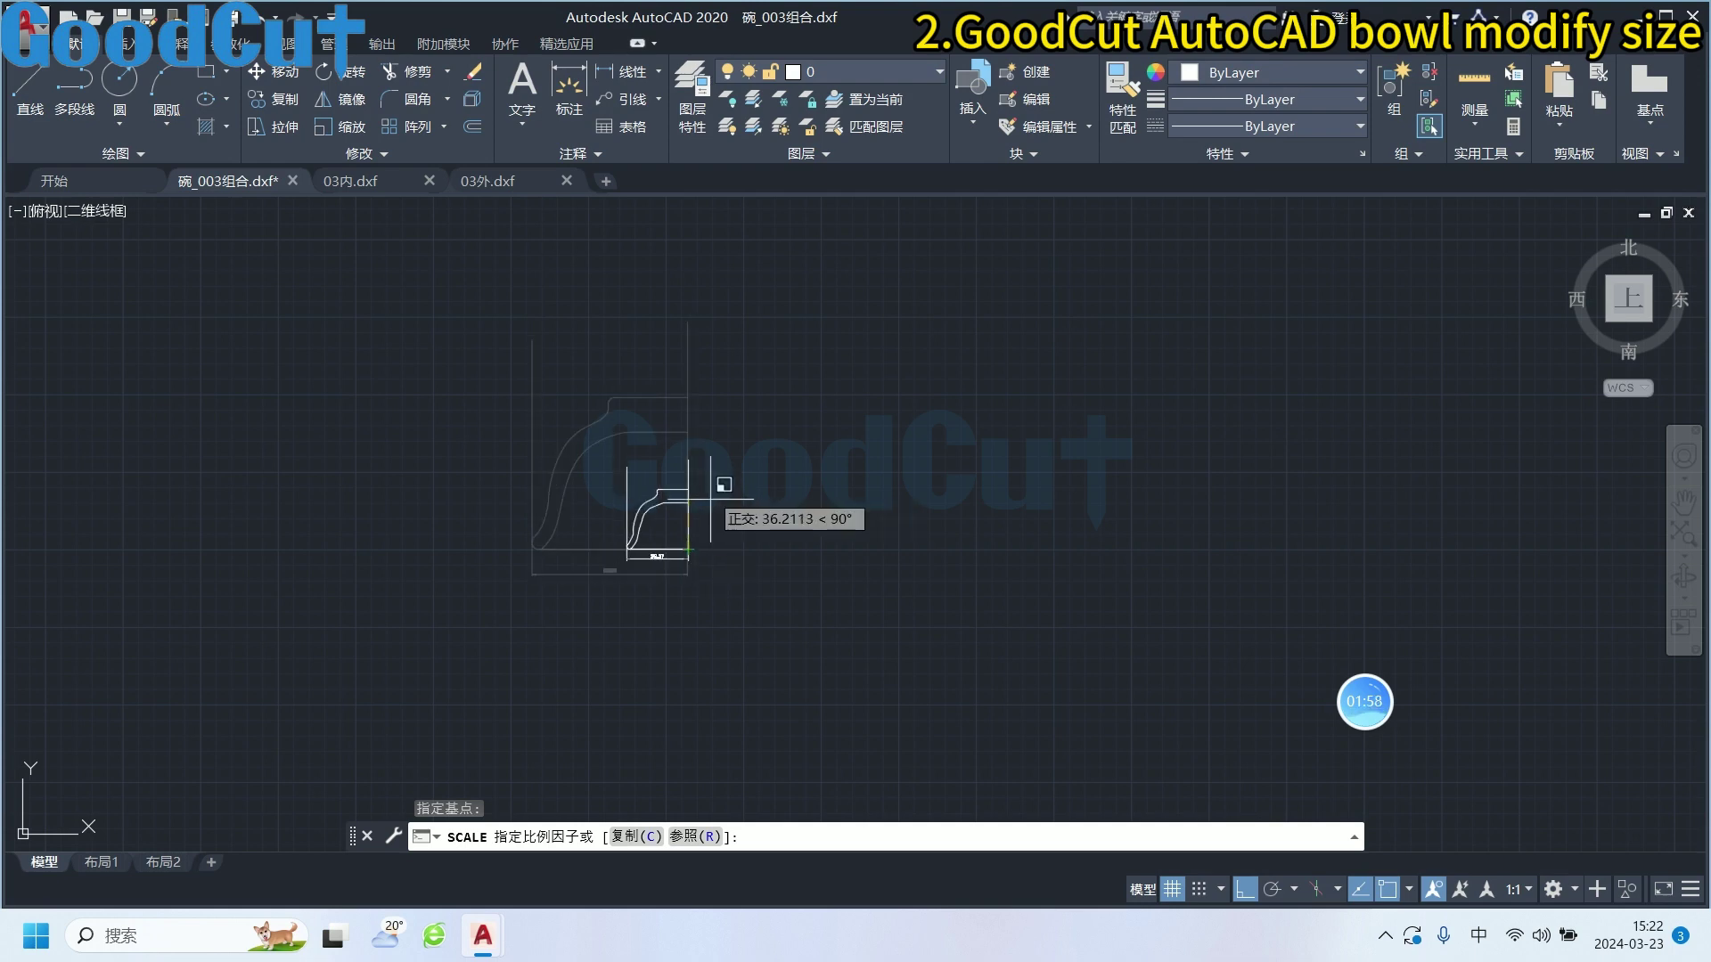
pyautogui.click(703, 838)
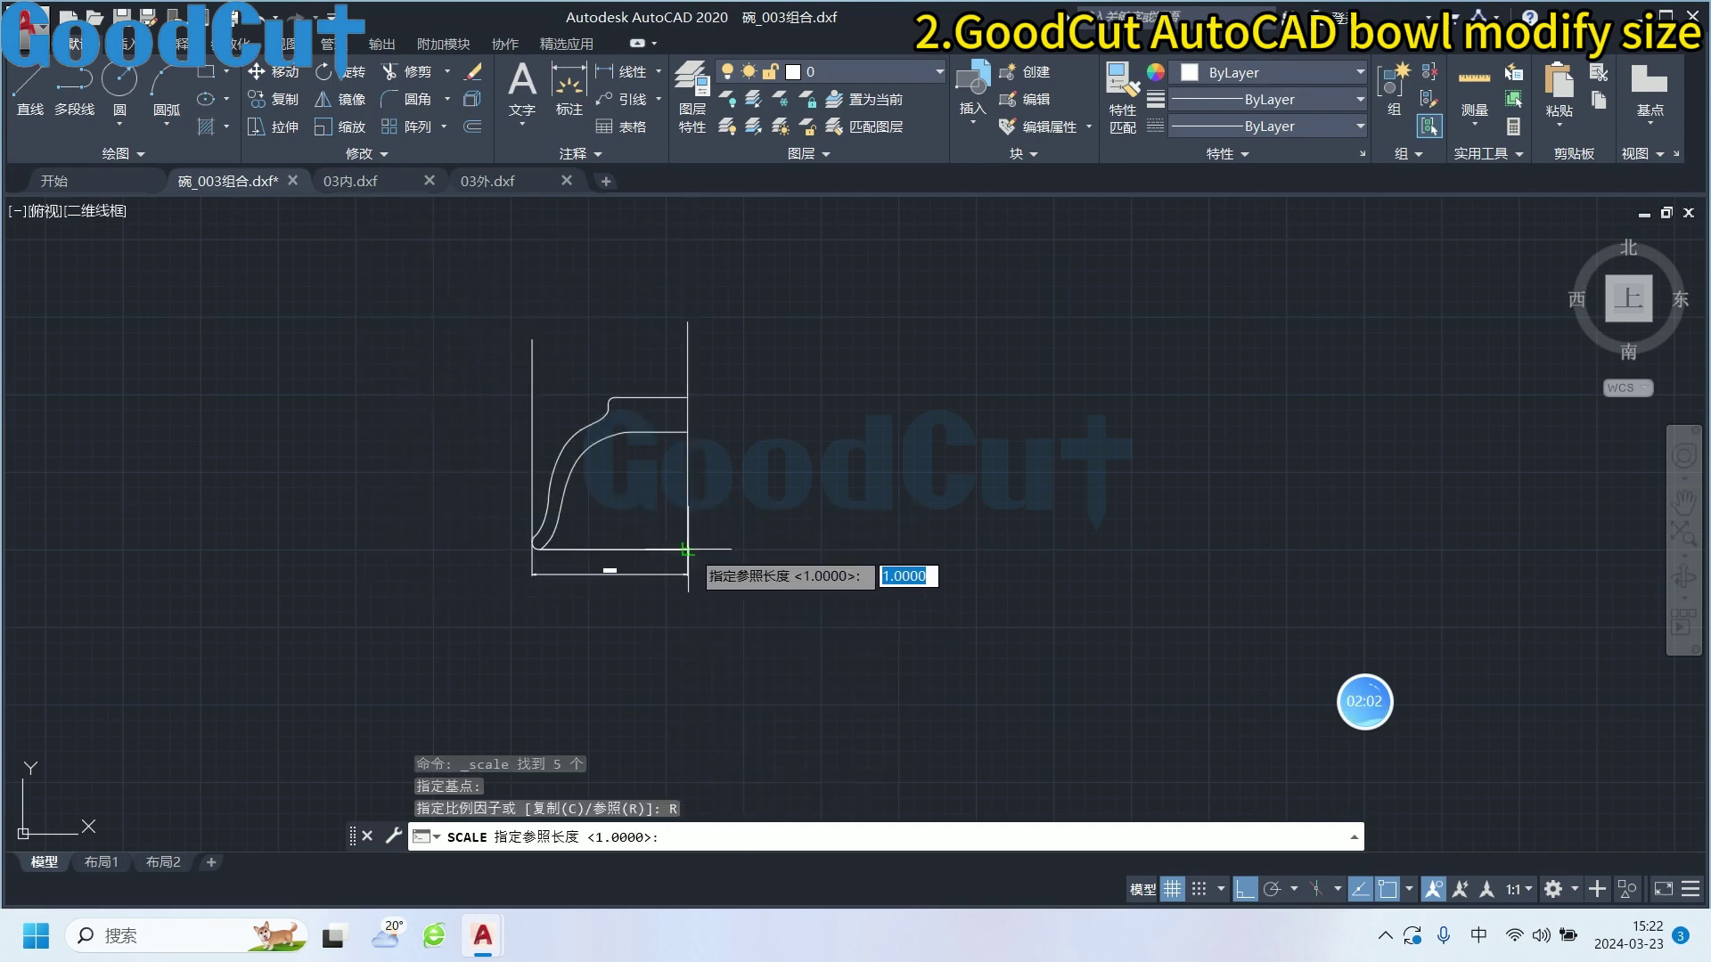
pyautogui.click(686, 550)
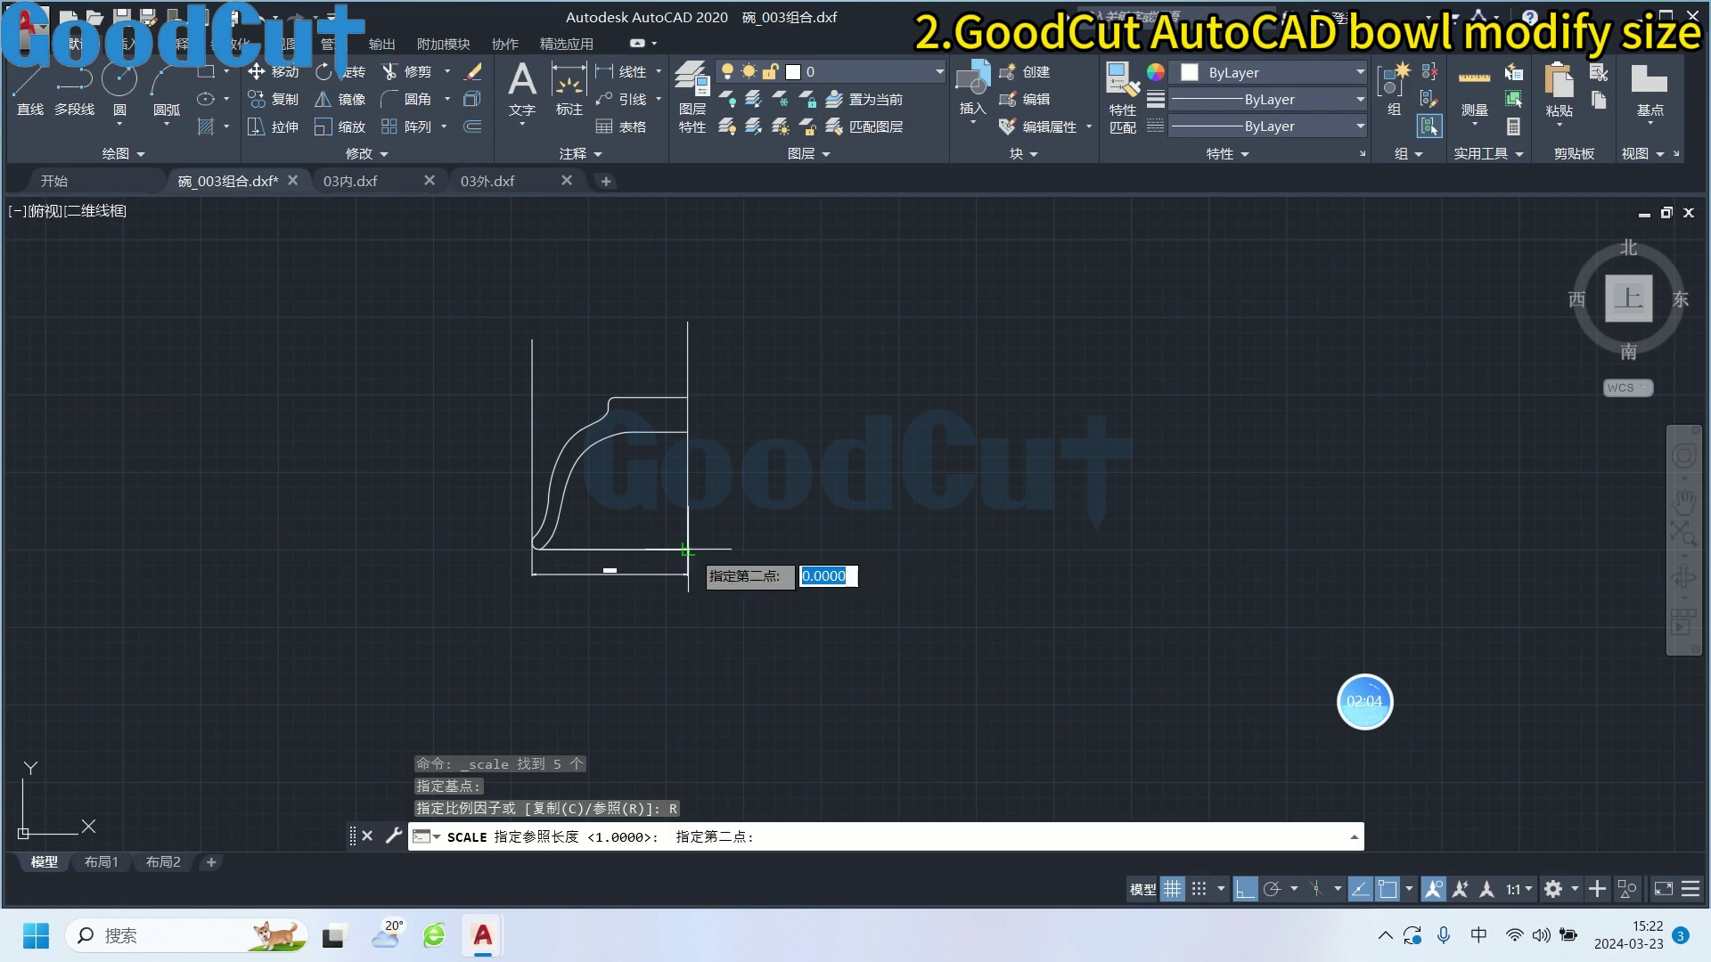
pyautogui.press('Escape')
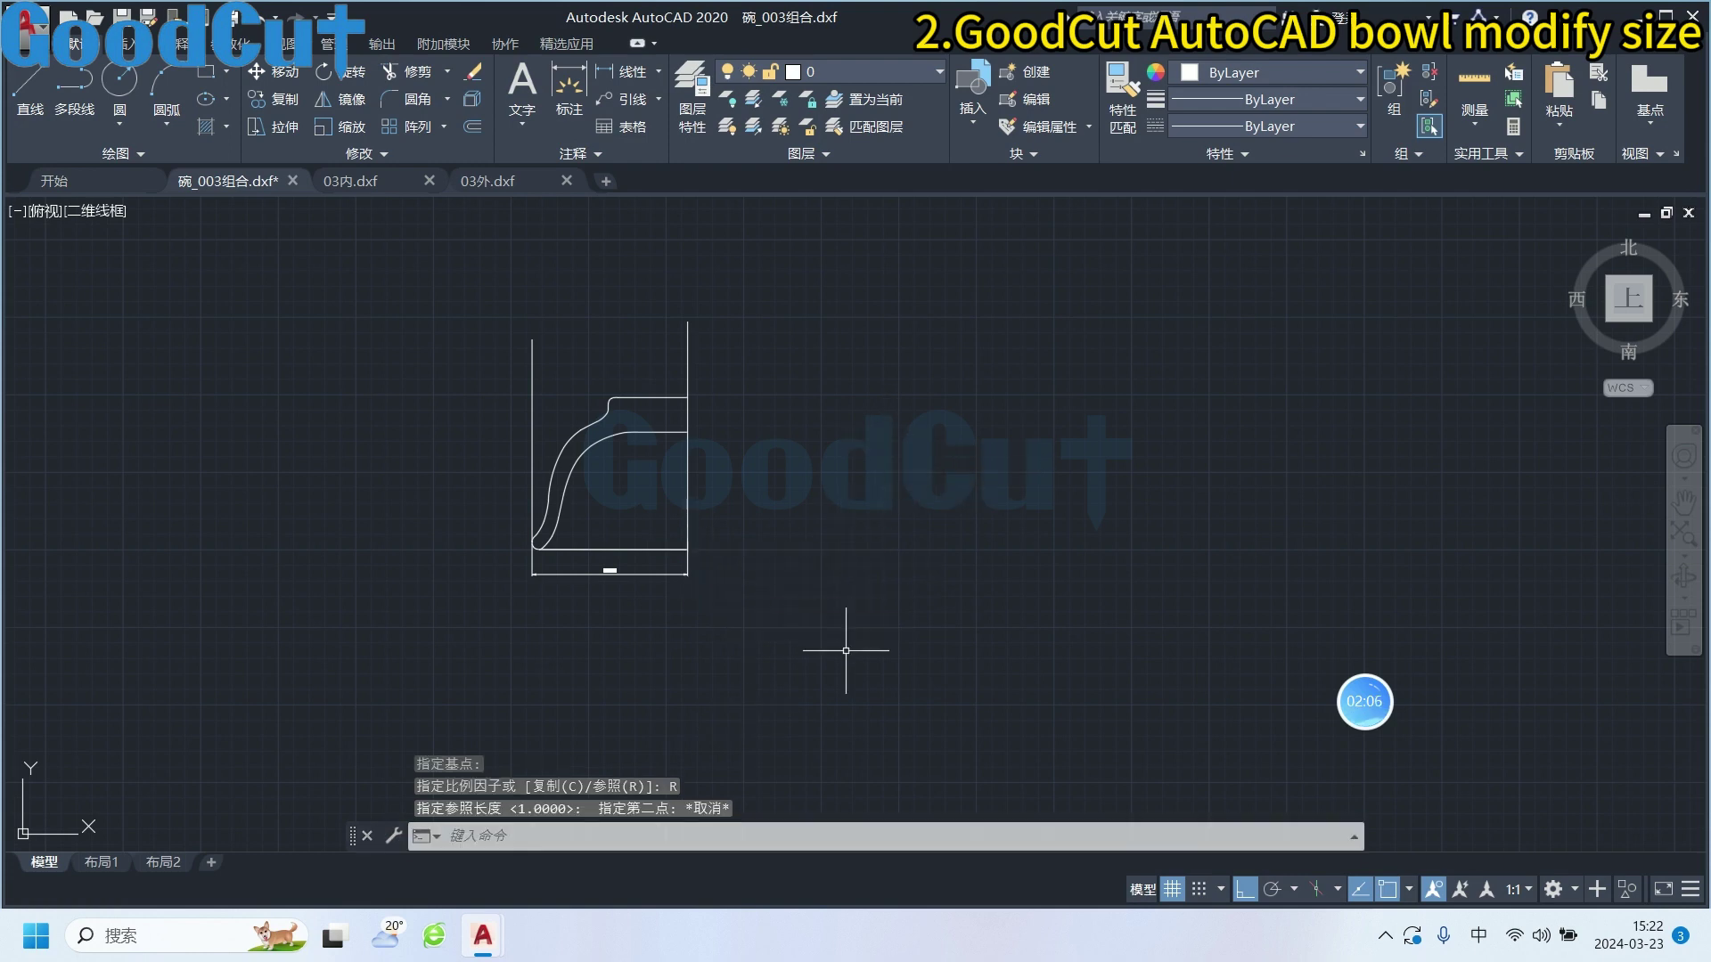
pyautogui.moveTo(844, 649); pyautogui.dragTo(336, 259)
# Scale the profile from its bottom-right corner so the base dimension reads 38,5
pyautogui.click(351, 127)
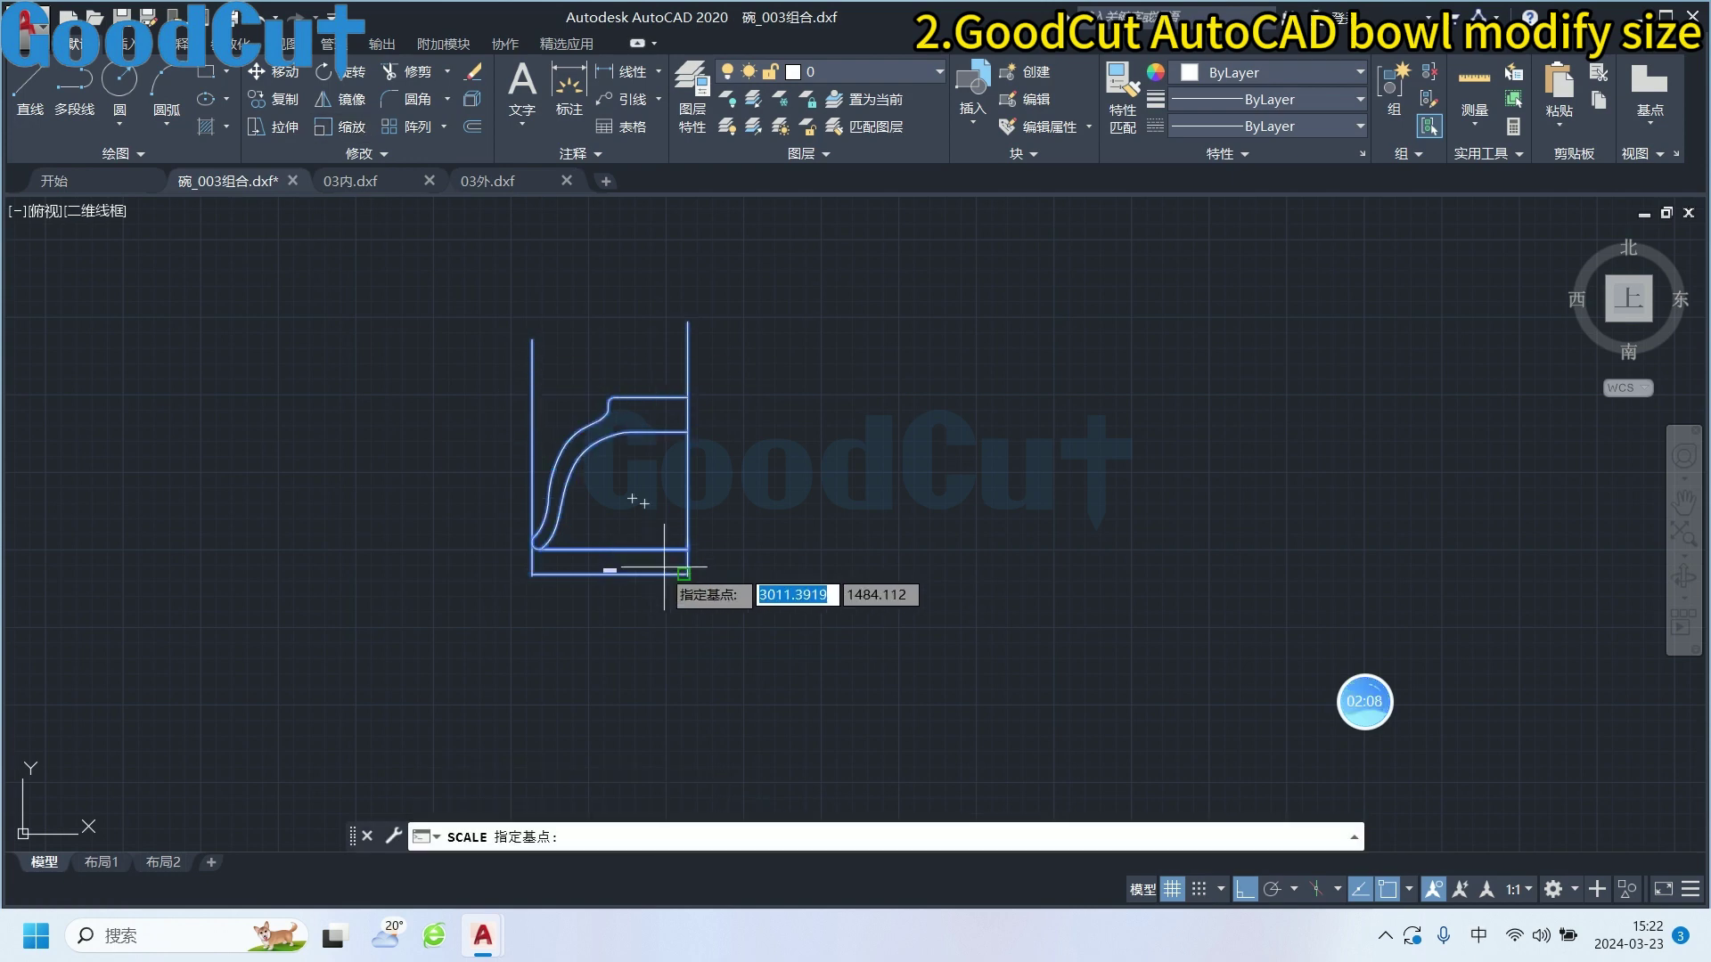
pyautogui.click(687, 550)
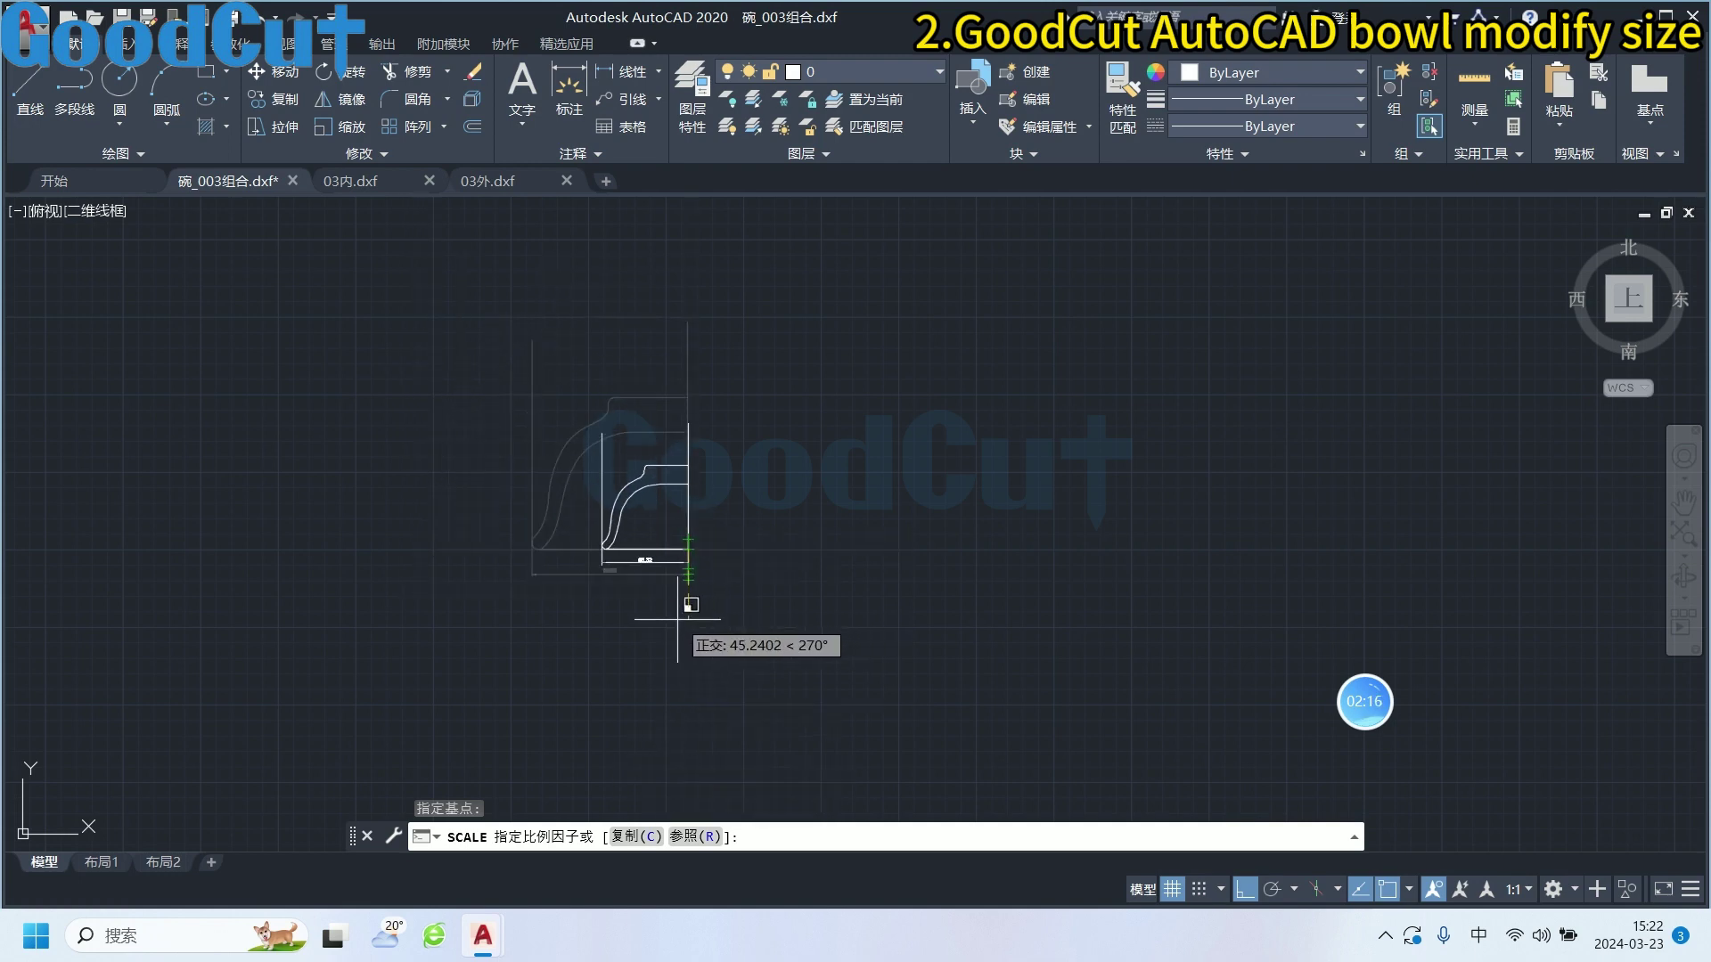
pyautogui.scroll(5, 700, 641)
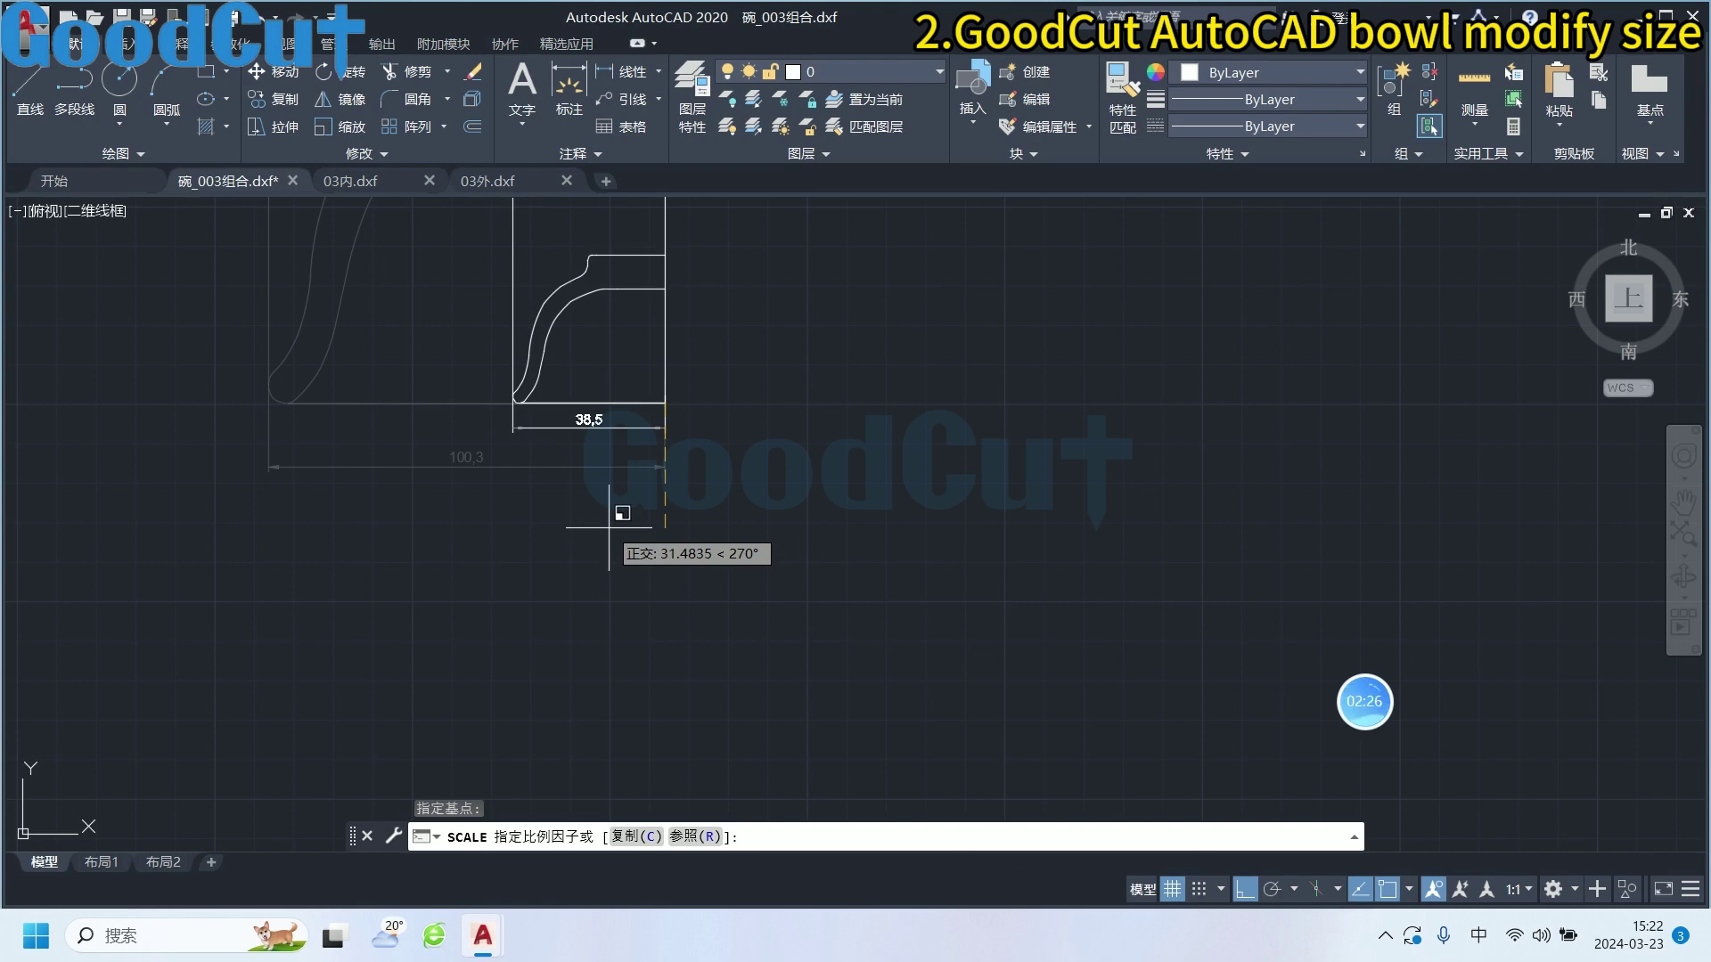
pyautogui.click(609, 525)
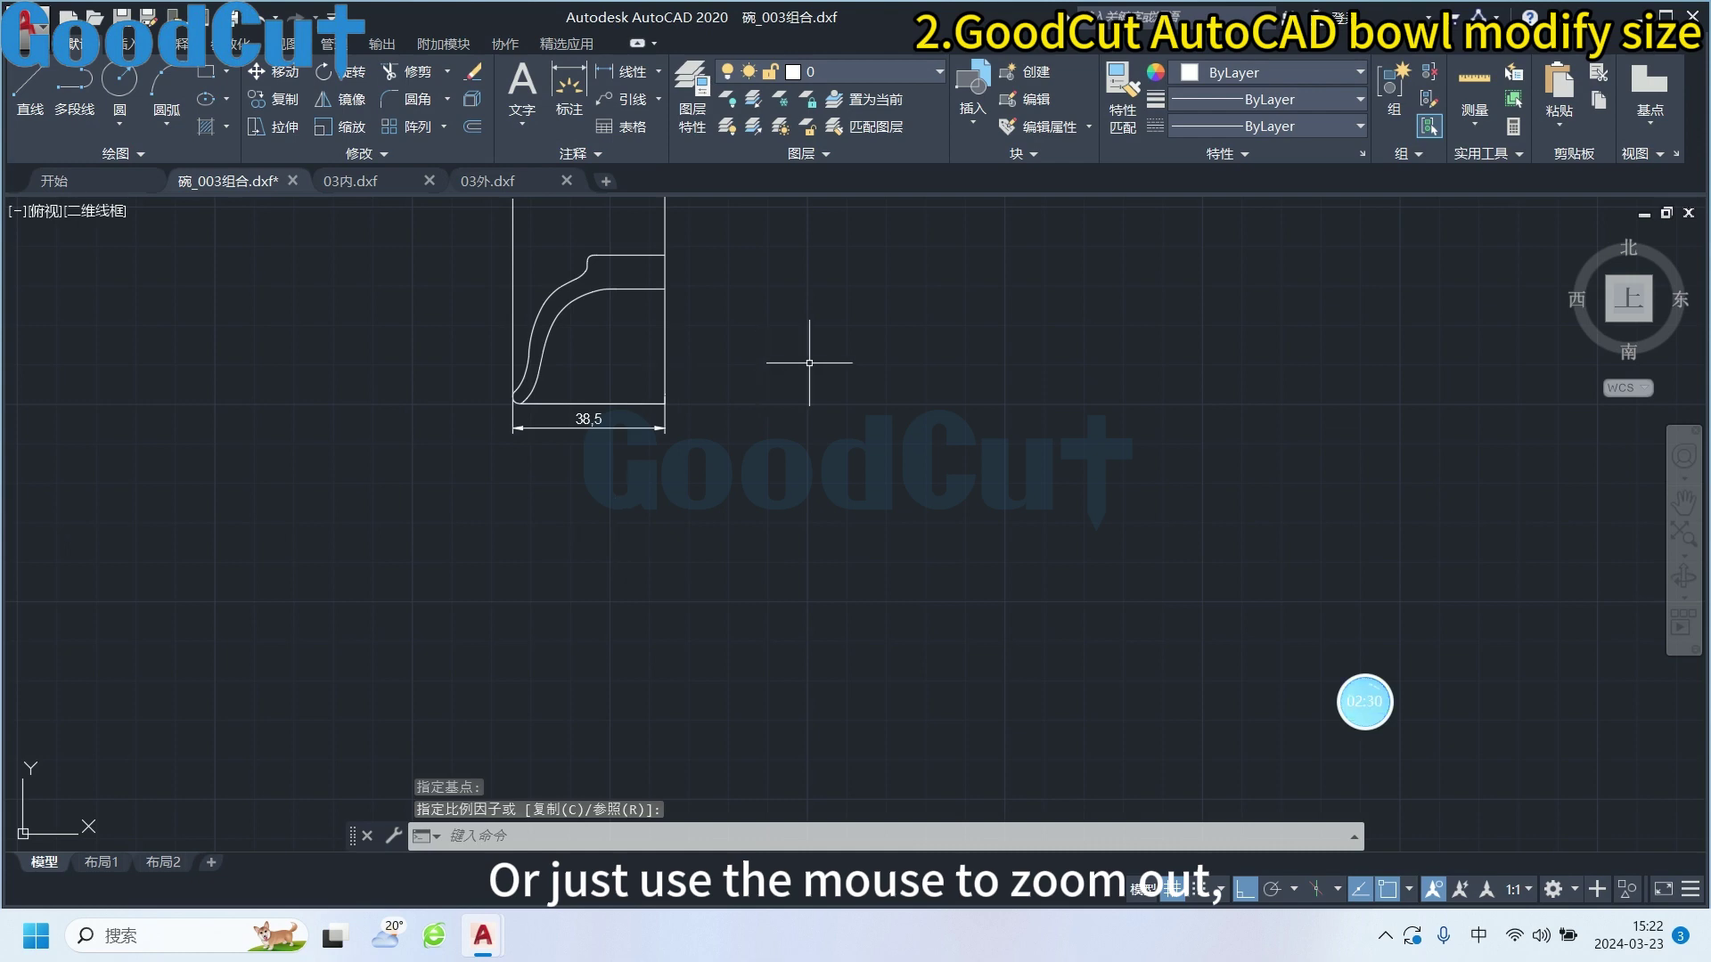
pyautogui.scroll(1, 812, 405)
pyautogui.scroll(4, 659, 483)
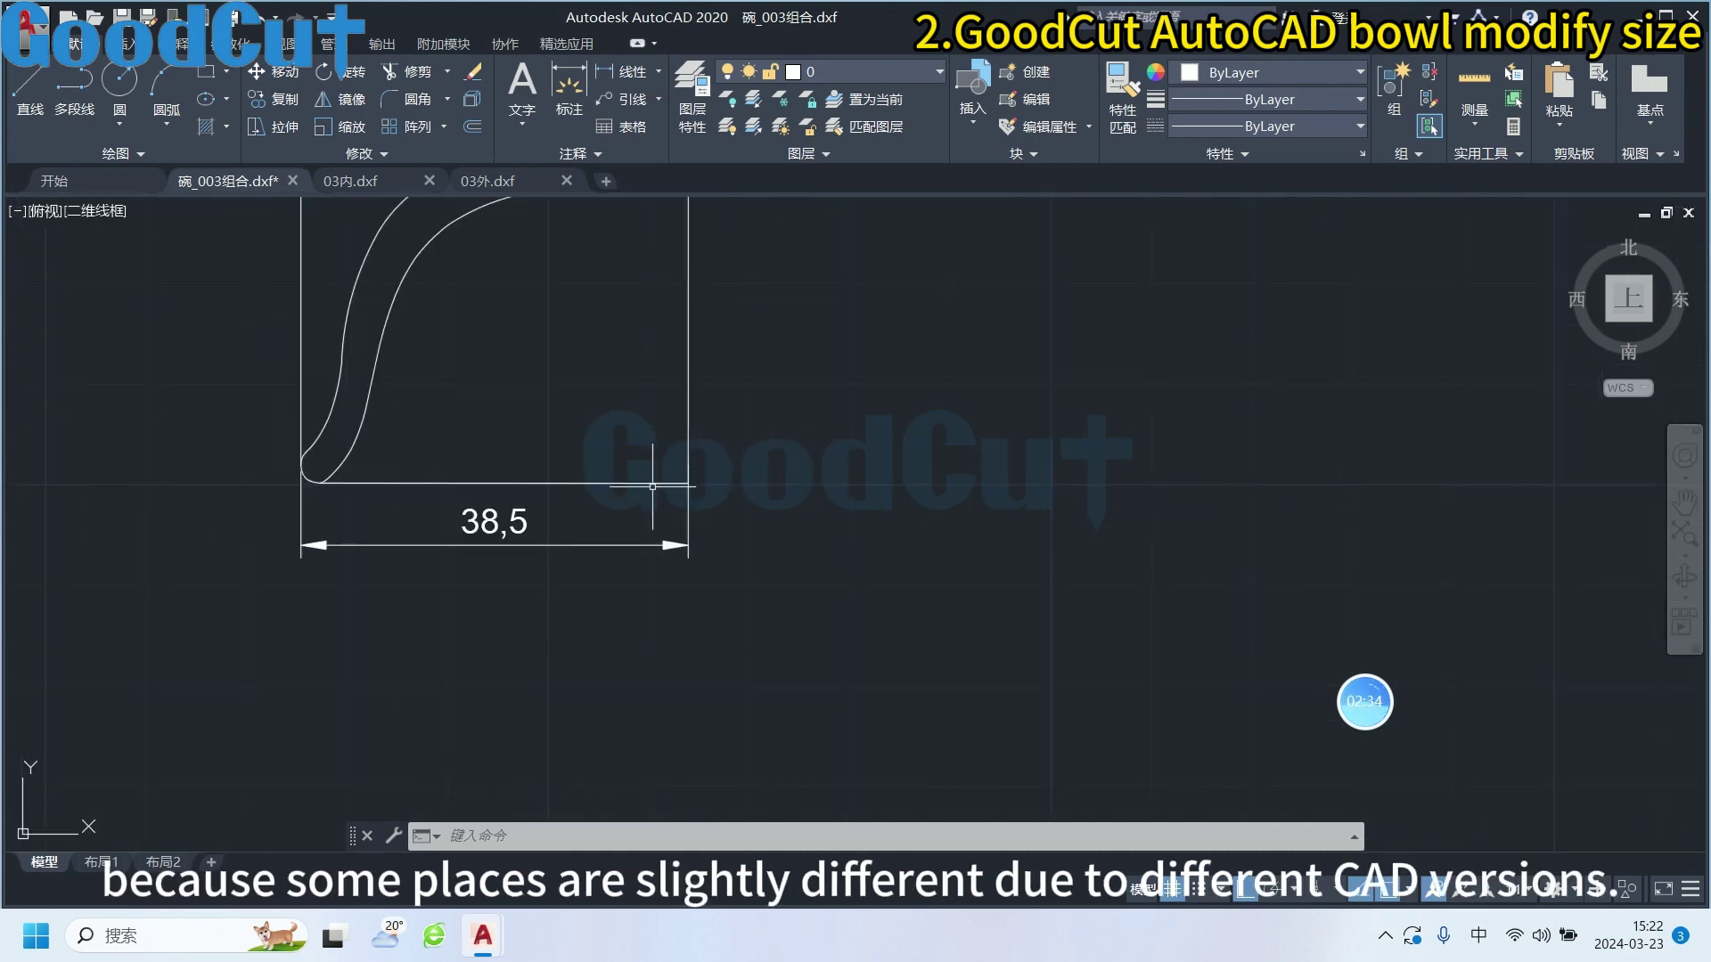
pyautogui.scroll(-2, 606, 474)
pyautogui.scroll(-1, 620, 517)
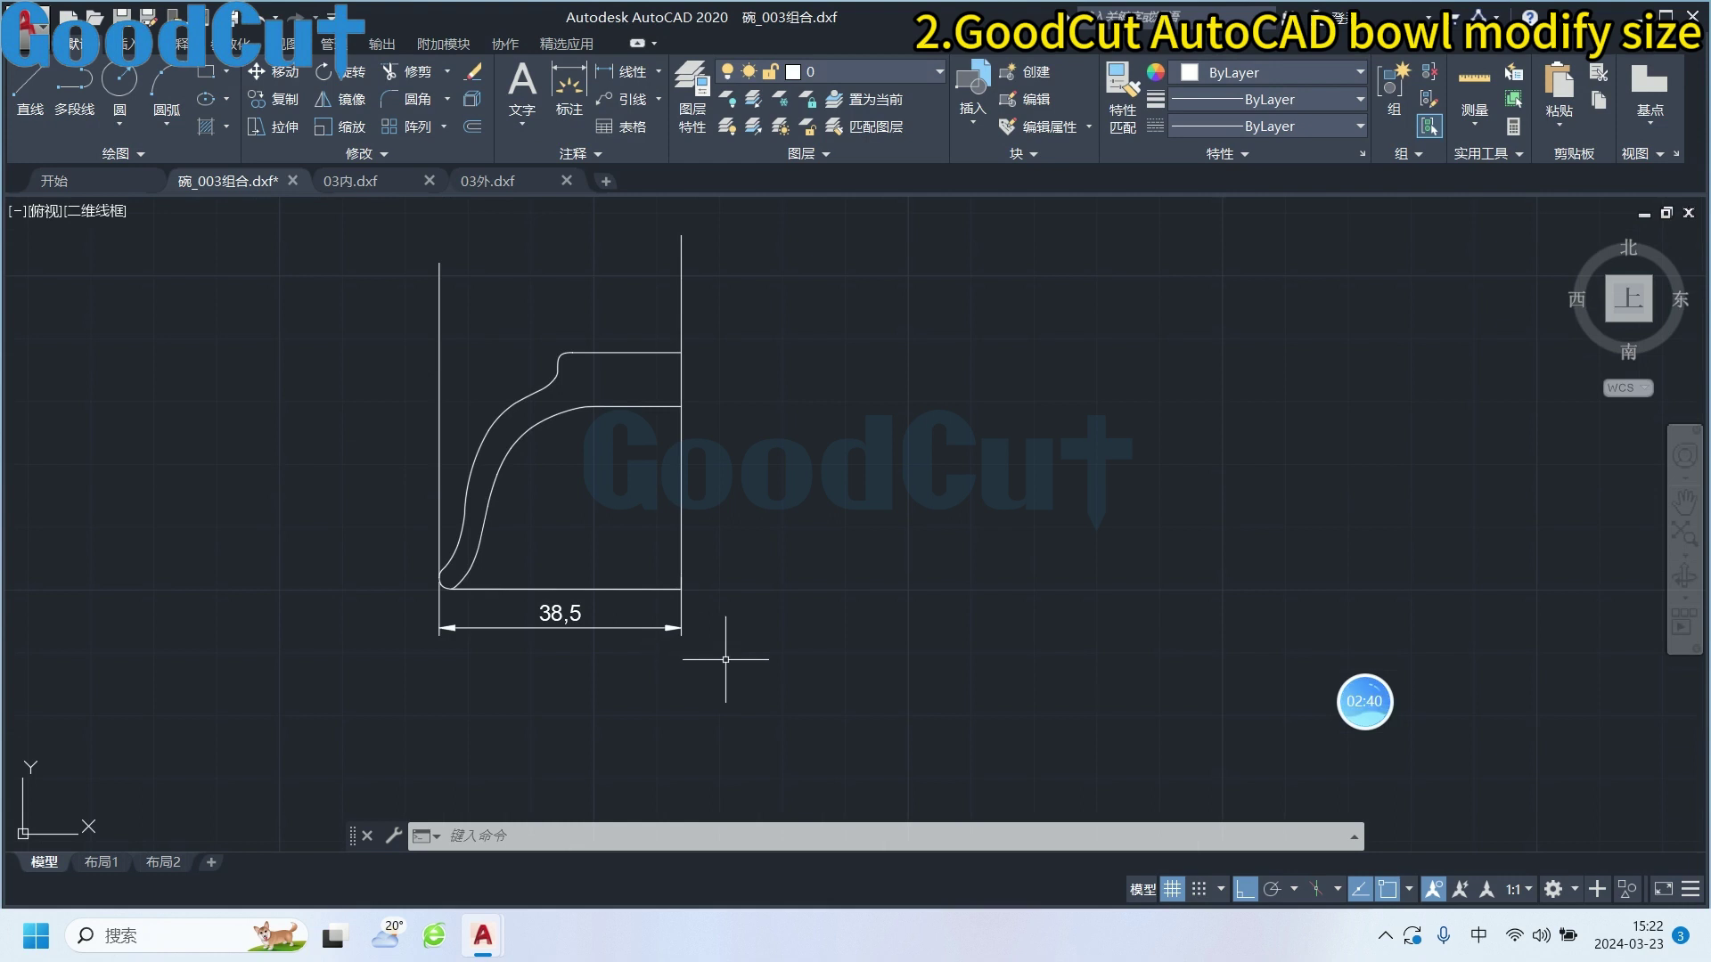
# Mirror the half profile about its right vertical edge, keeping the original, then select both 38,5 dimensions
pyautogui.click(751, 592)
pyautogui.click(299, 259)
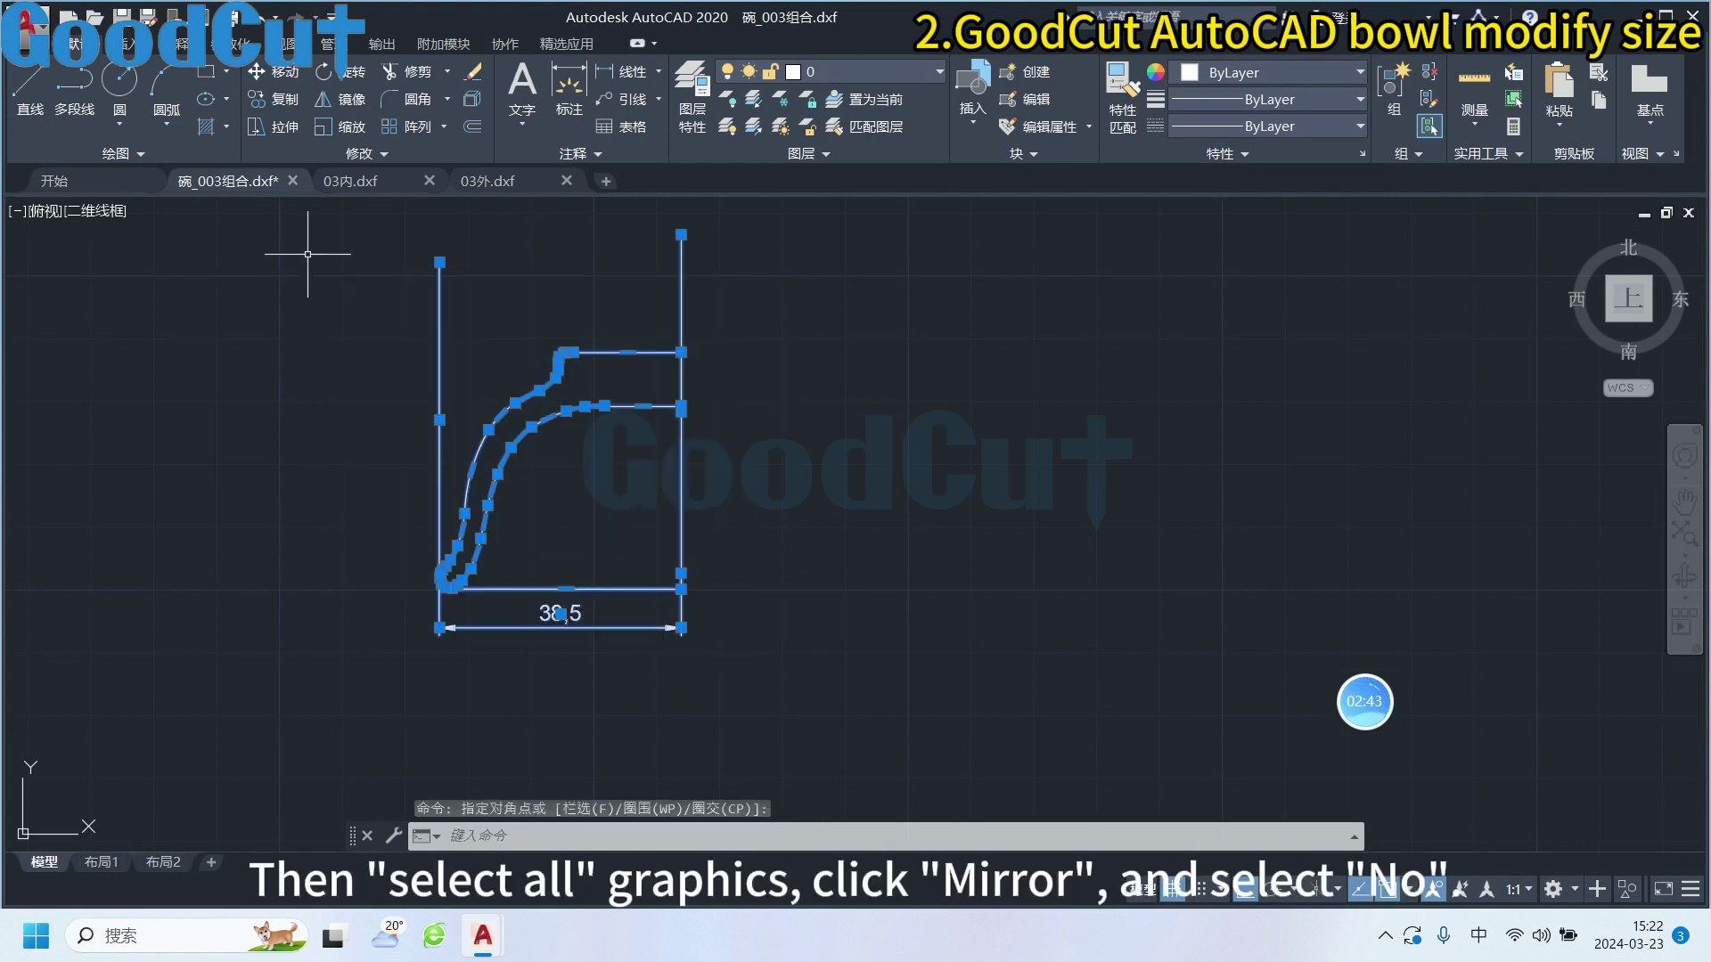
pyautogui.click(339, 107)
pyautogui.click(680, 353)
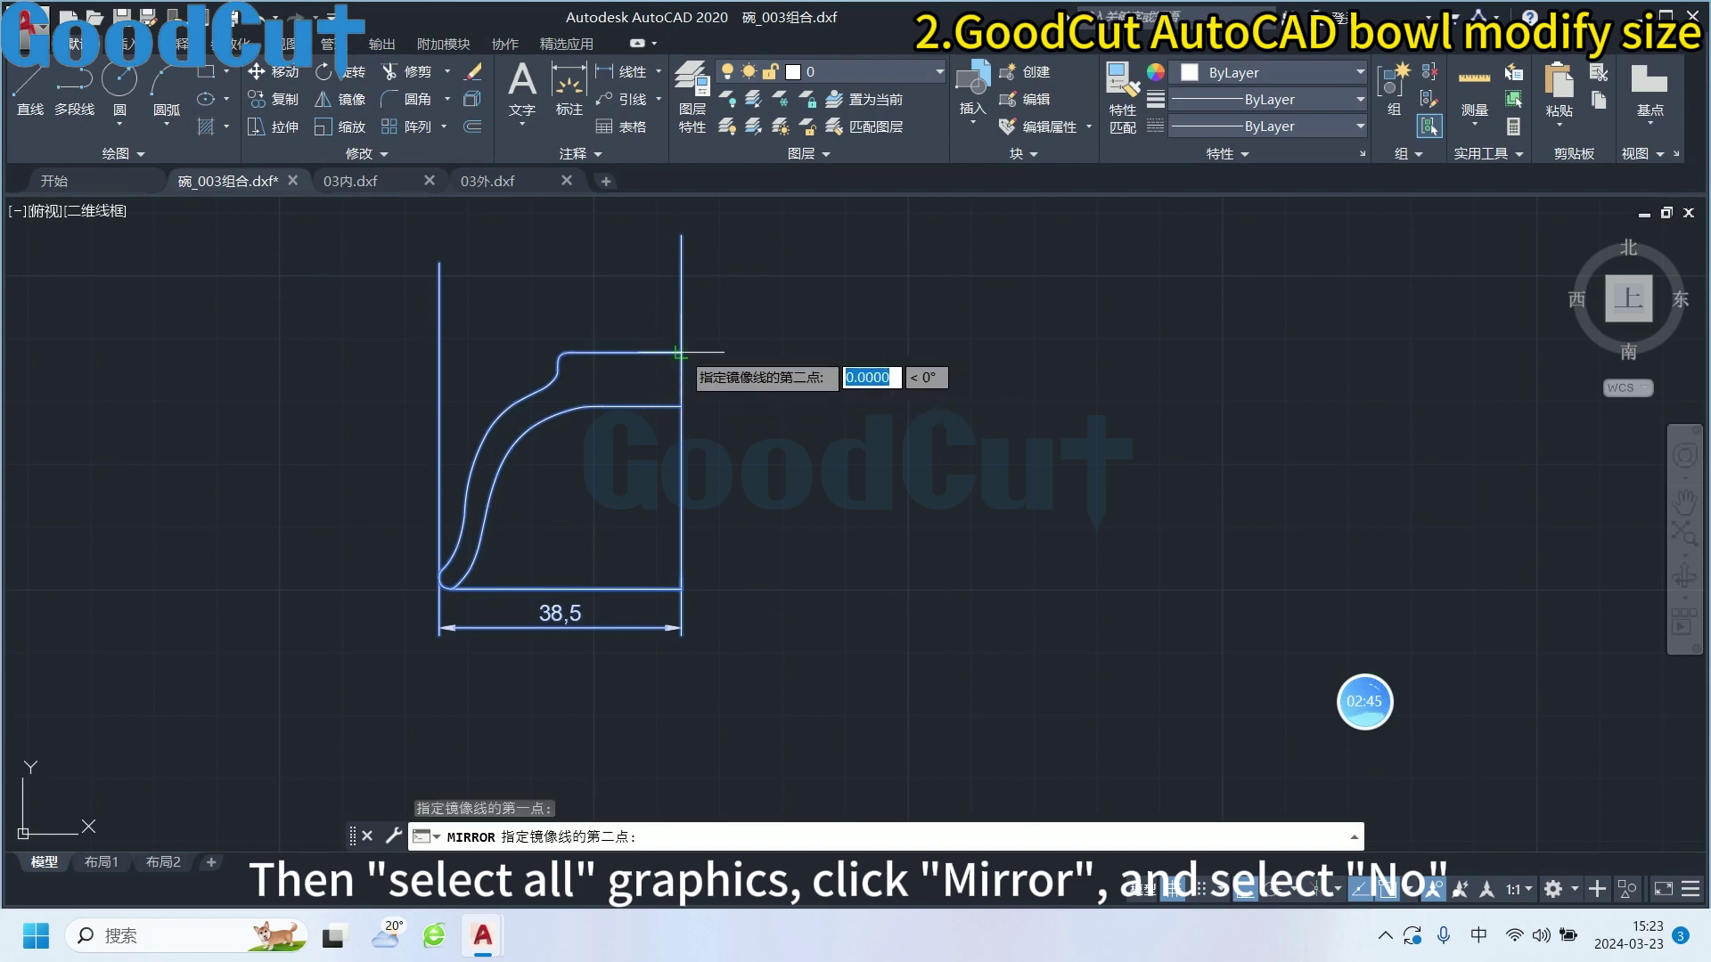
pyautogui.click(667, 576)
pyautogui.click(736, 664)
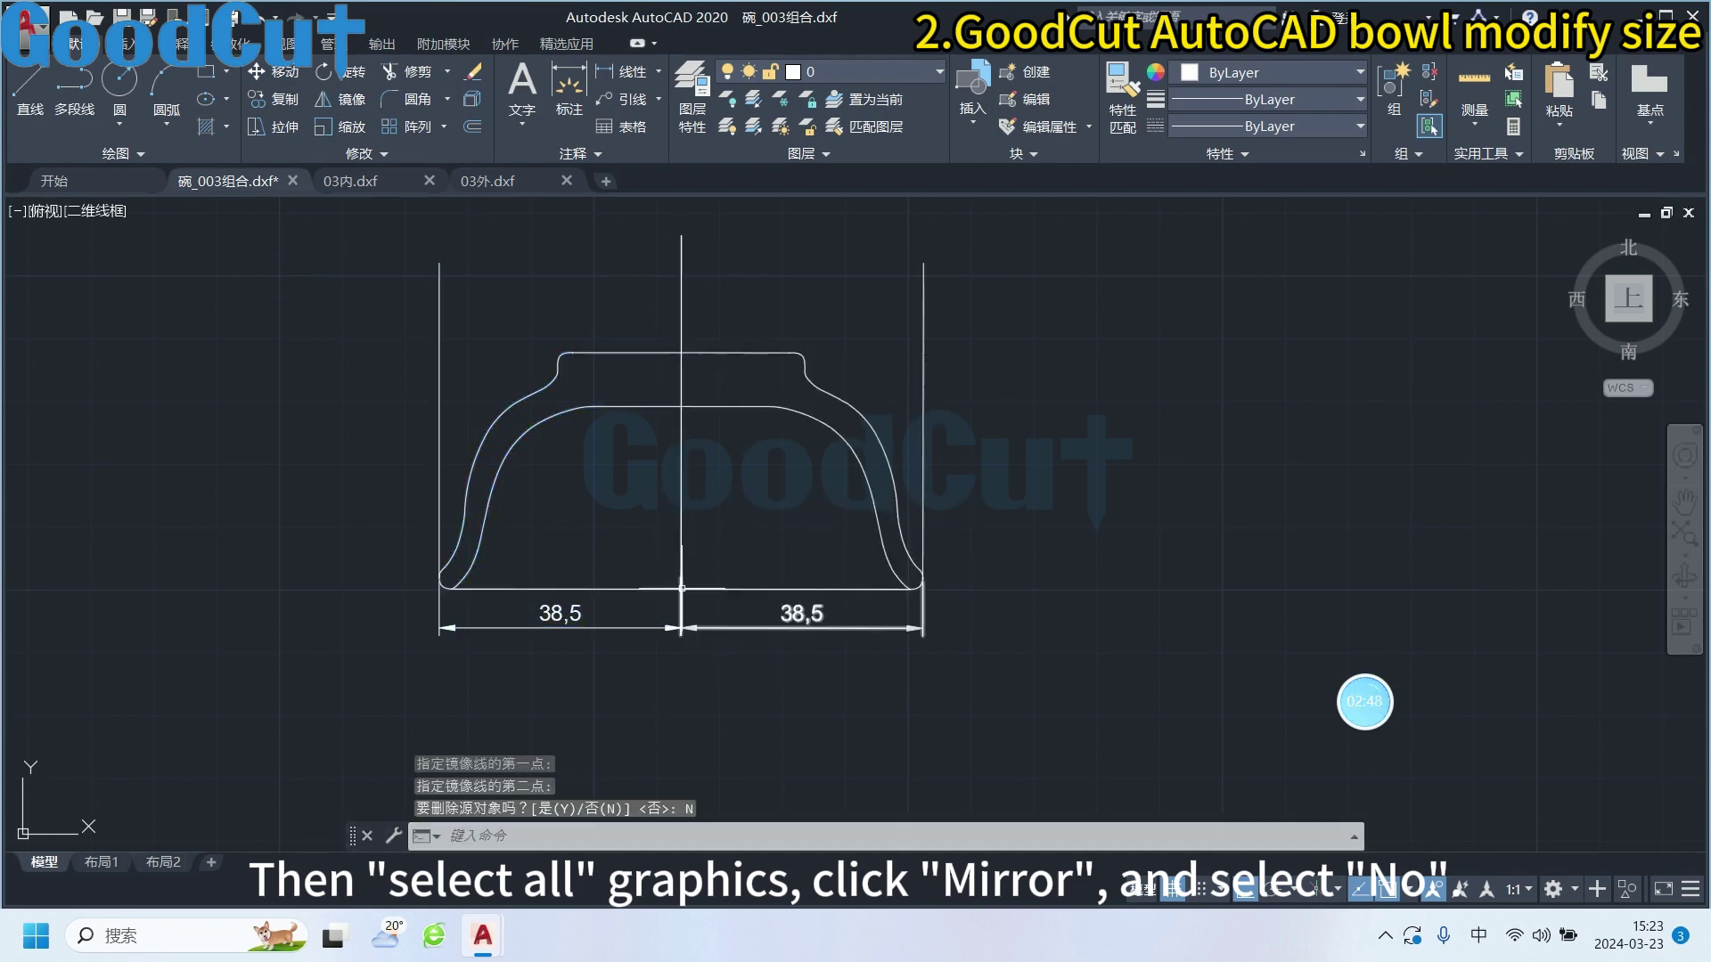
pyautogui.click(946, 704)
pyautogui.click(436, 606)
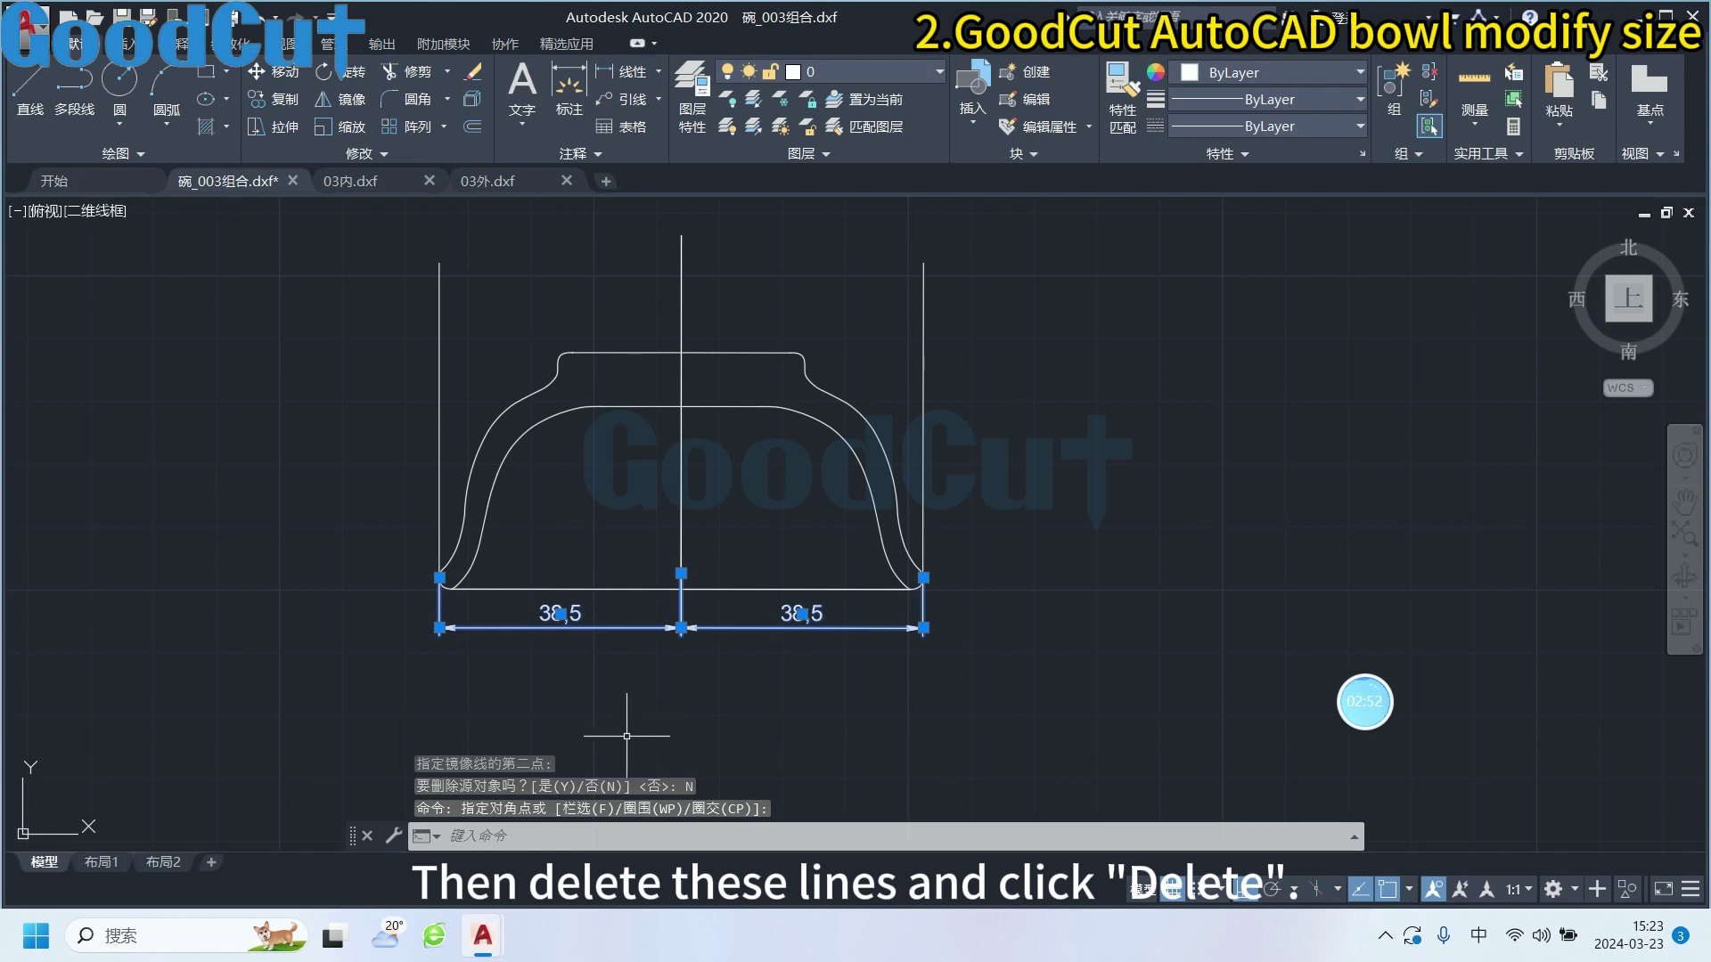
# Erase the two 38,5 dimensions and add a 77,02 overall width dimension above the bowl
pyautogui.press('Delete')
pyautogui.click(569, 89)
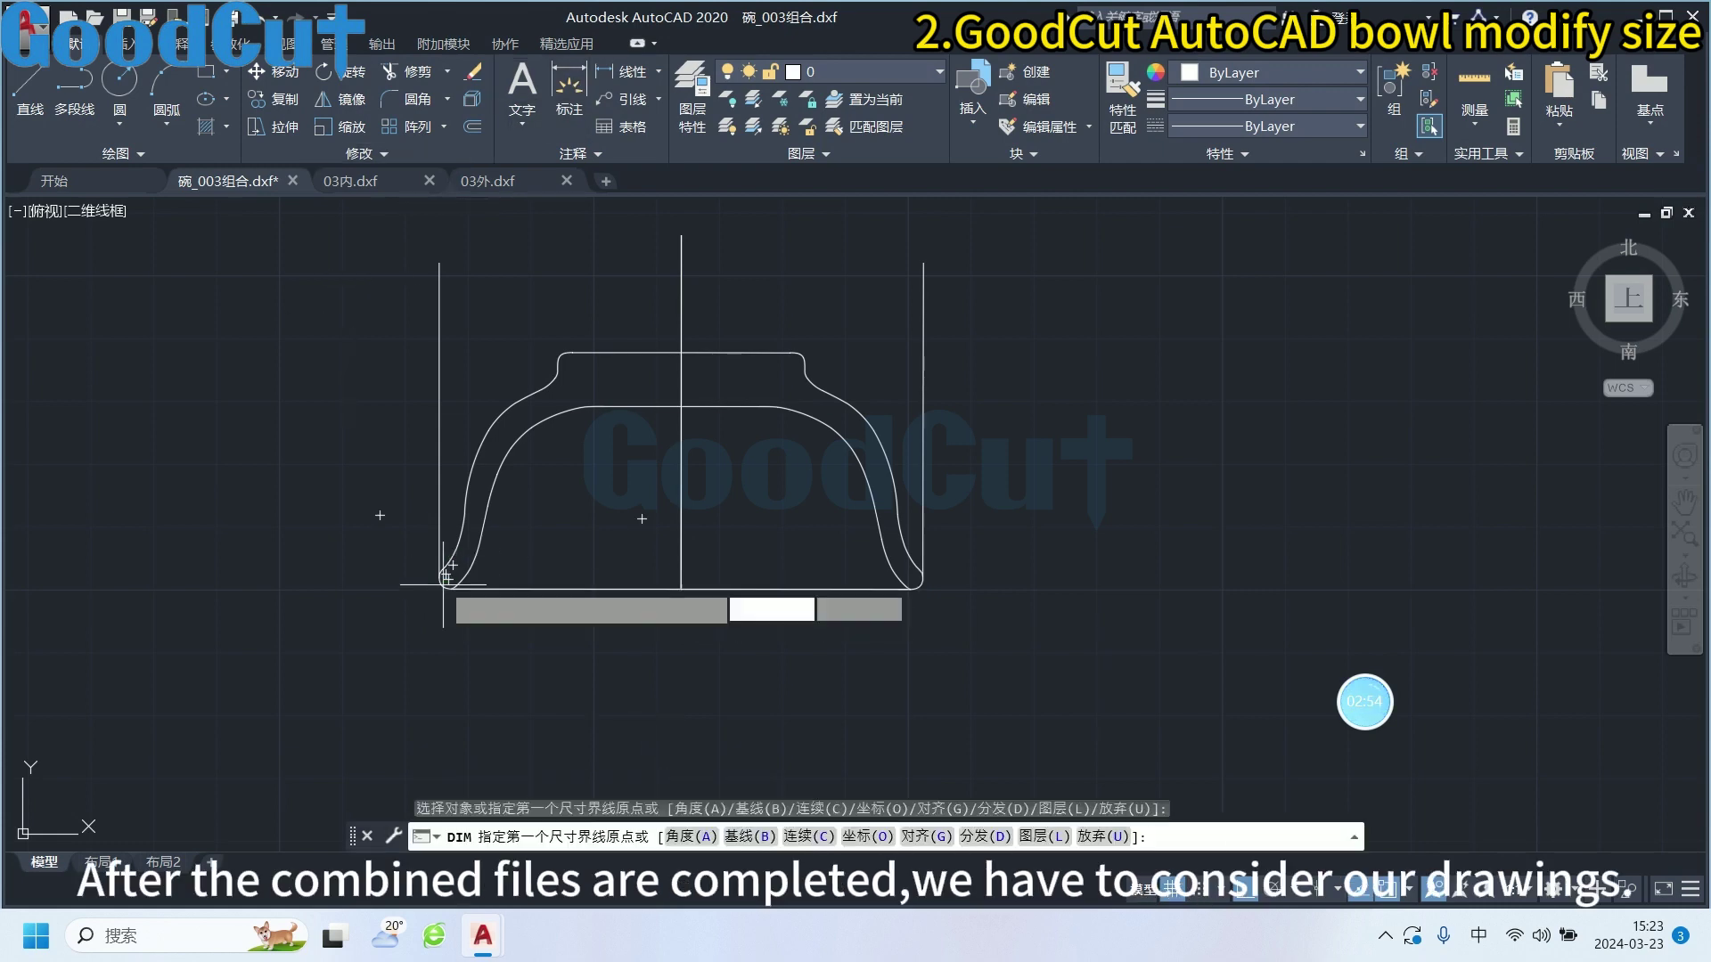
pyautogui.click(440, 263)
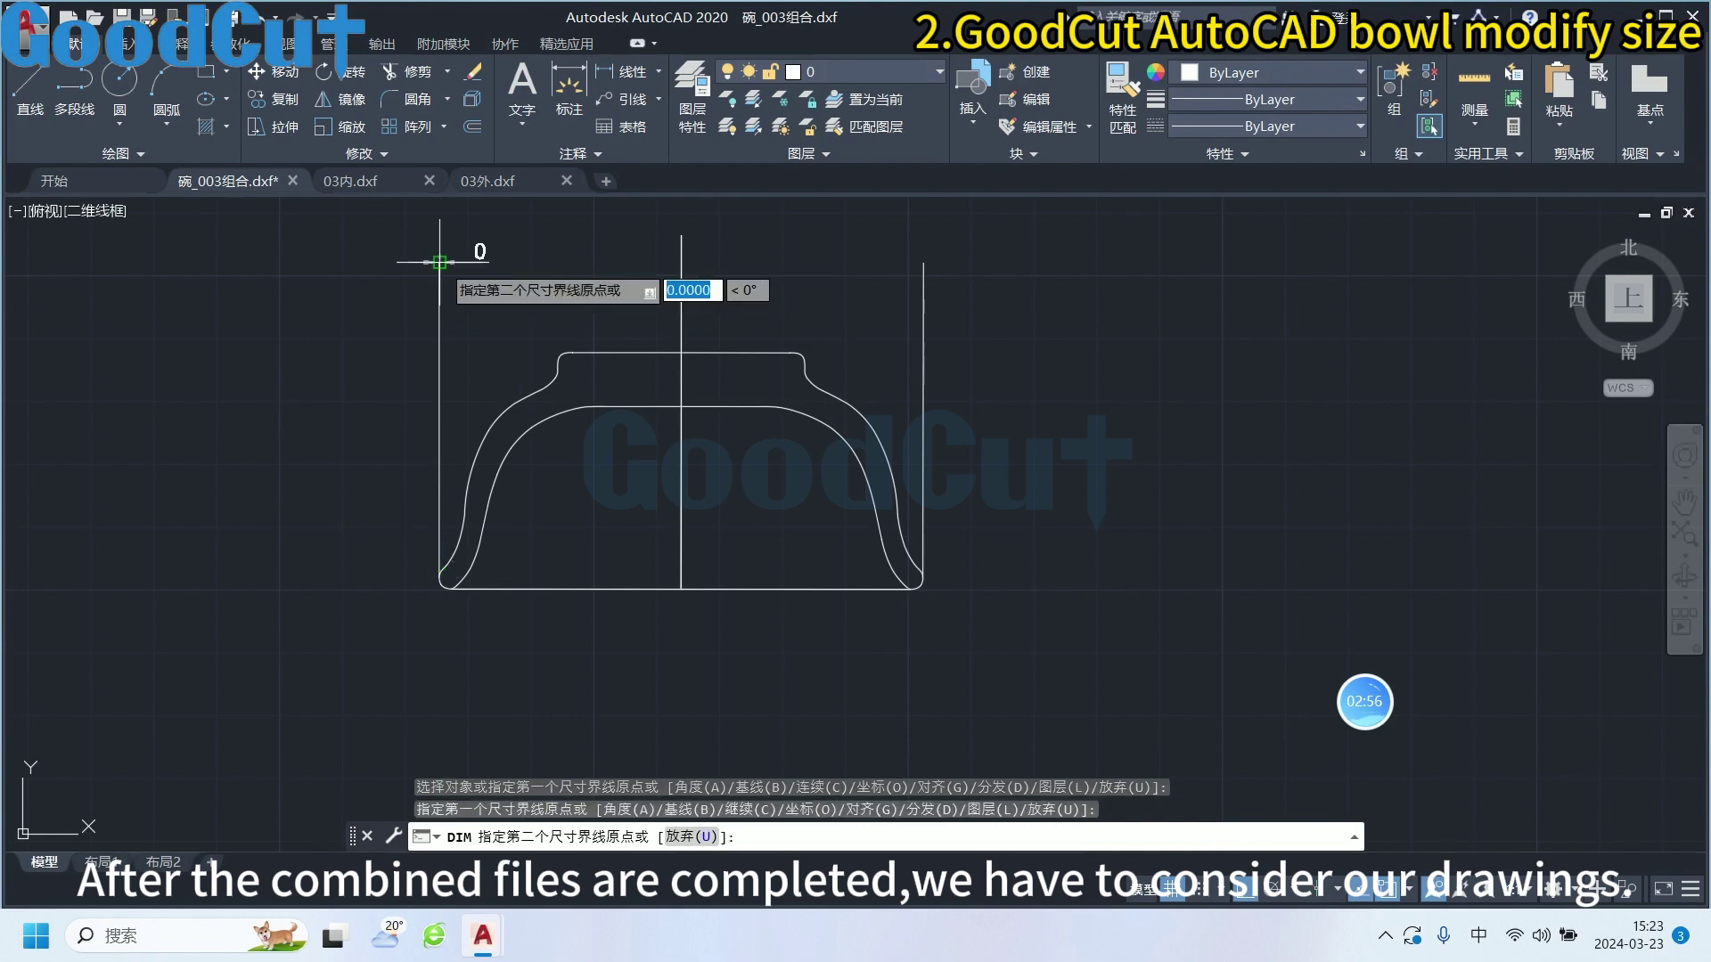
pyautogui.click(922, 264)
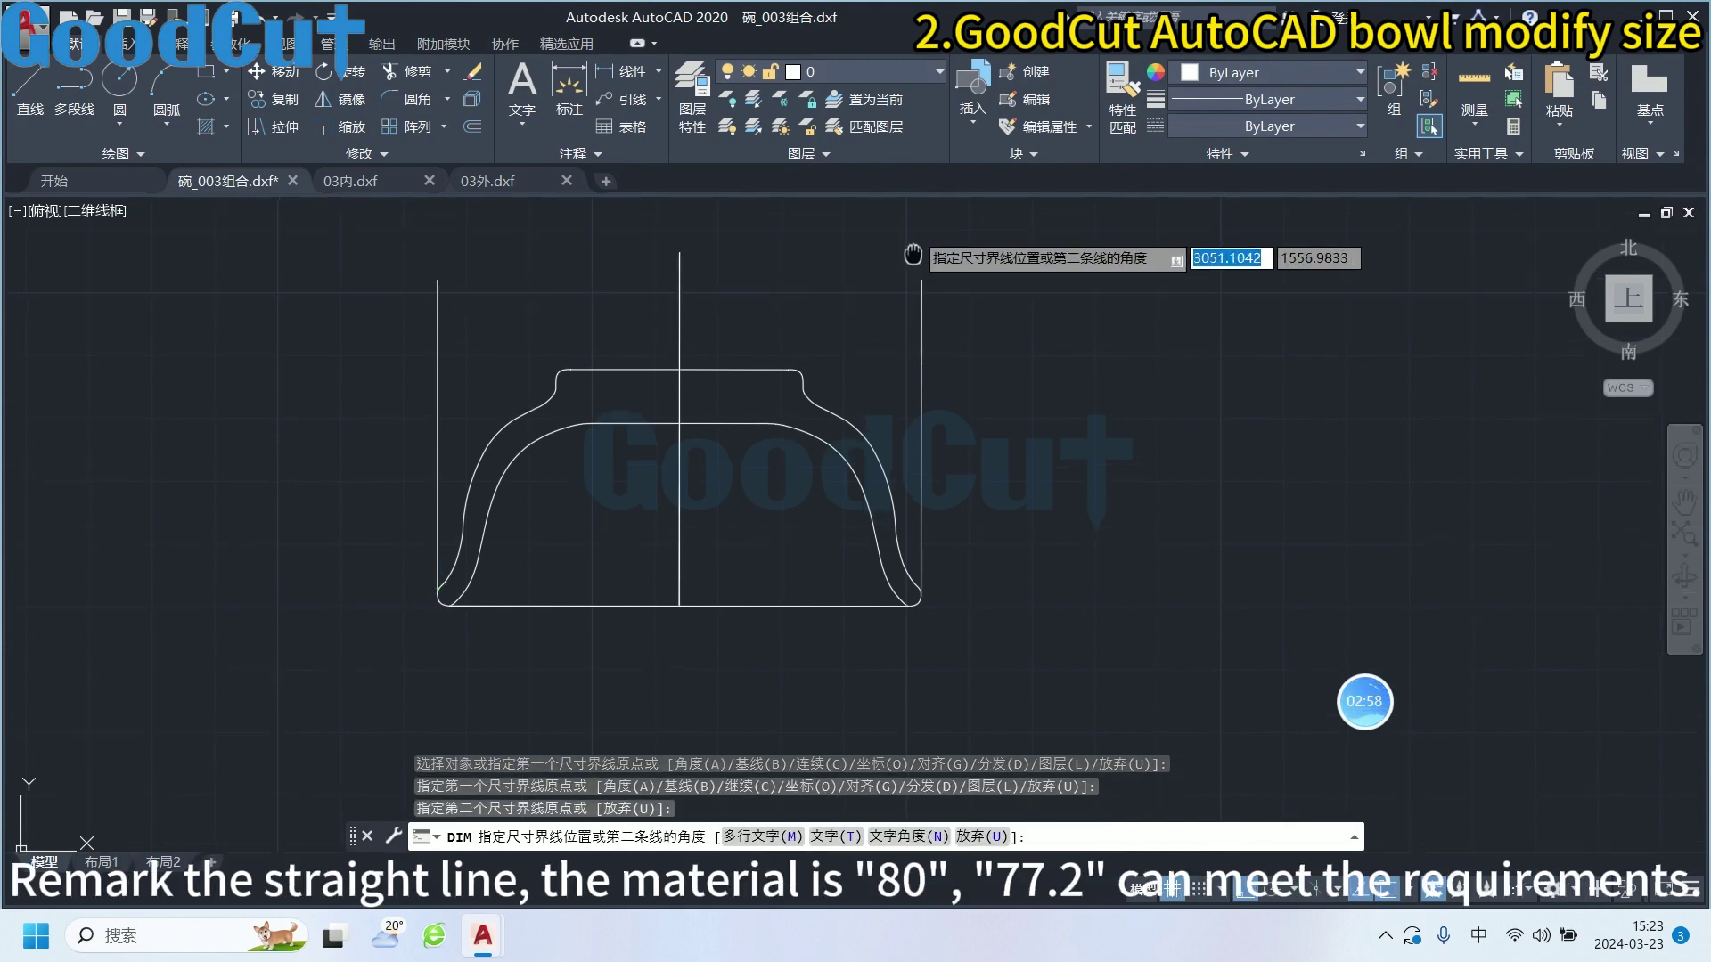
pyautogui.moveTo(918, 267); pyautogui.dragTo(907, 450, button='middle')
pyautogui.click(882, 339)
pyautogui.scroll(-5, 719, 452)
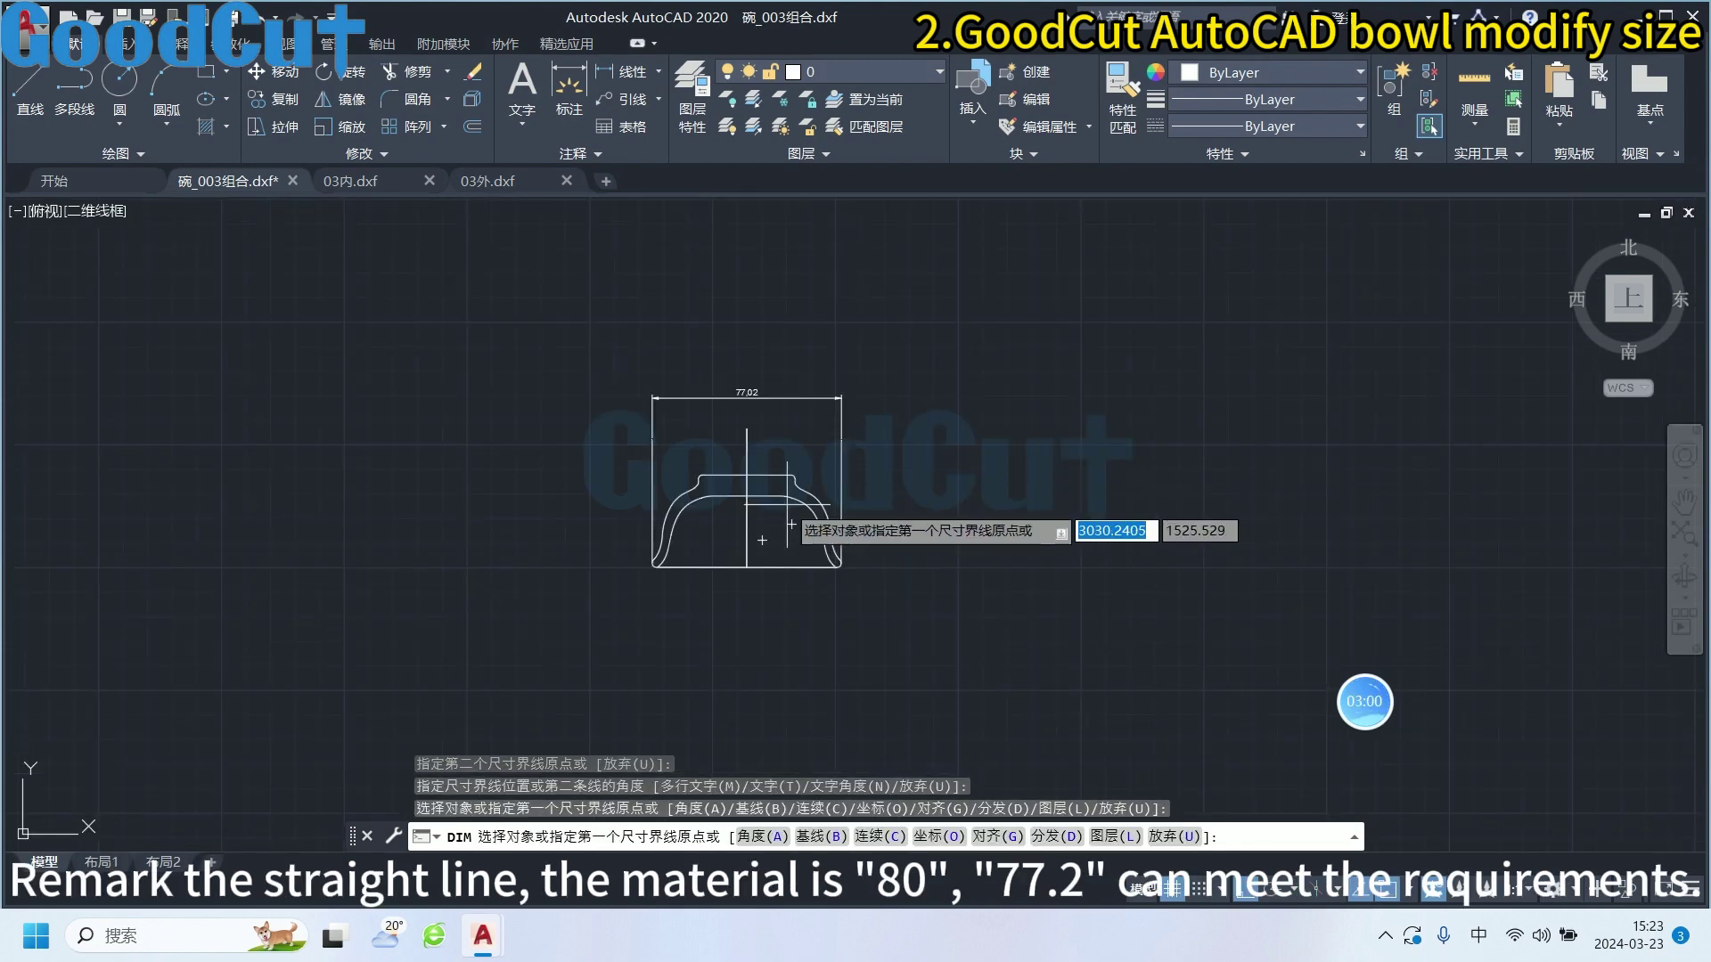
pyautogui.scroll(3, 718, 459)
# Add a 37,65 height dimension from the bowl's top centre down to its base
pyautogui.click(738, 457)
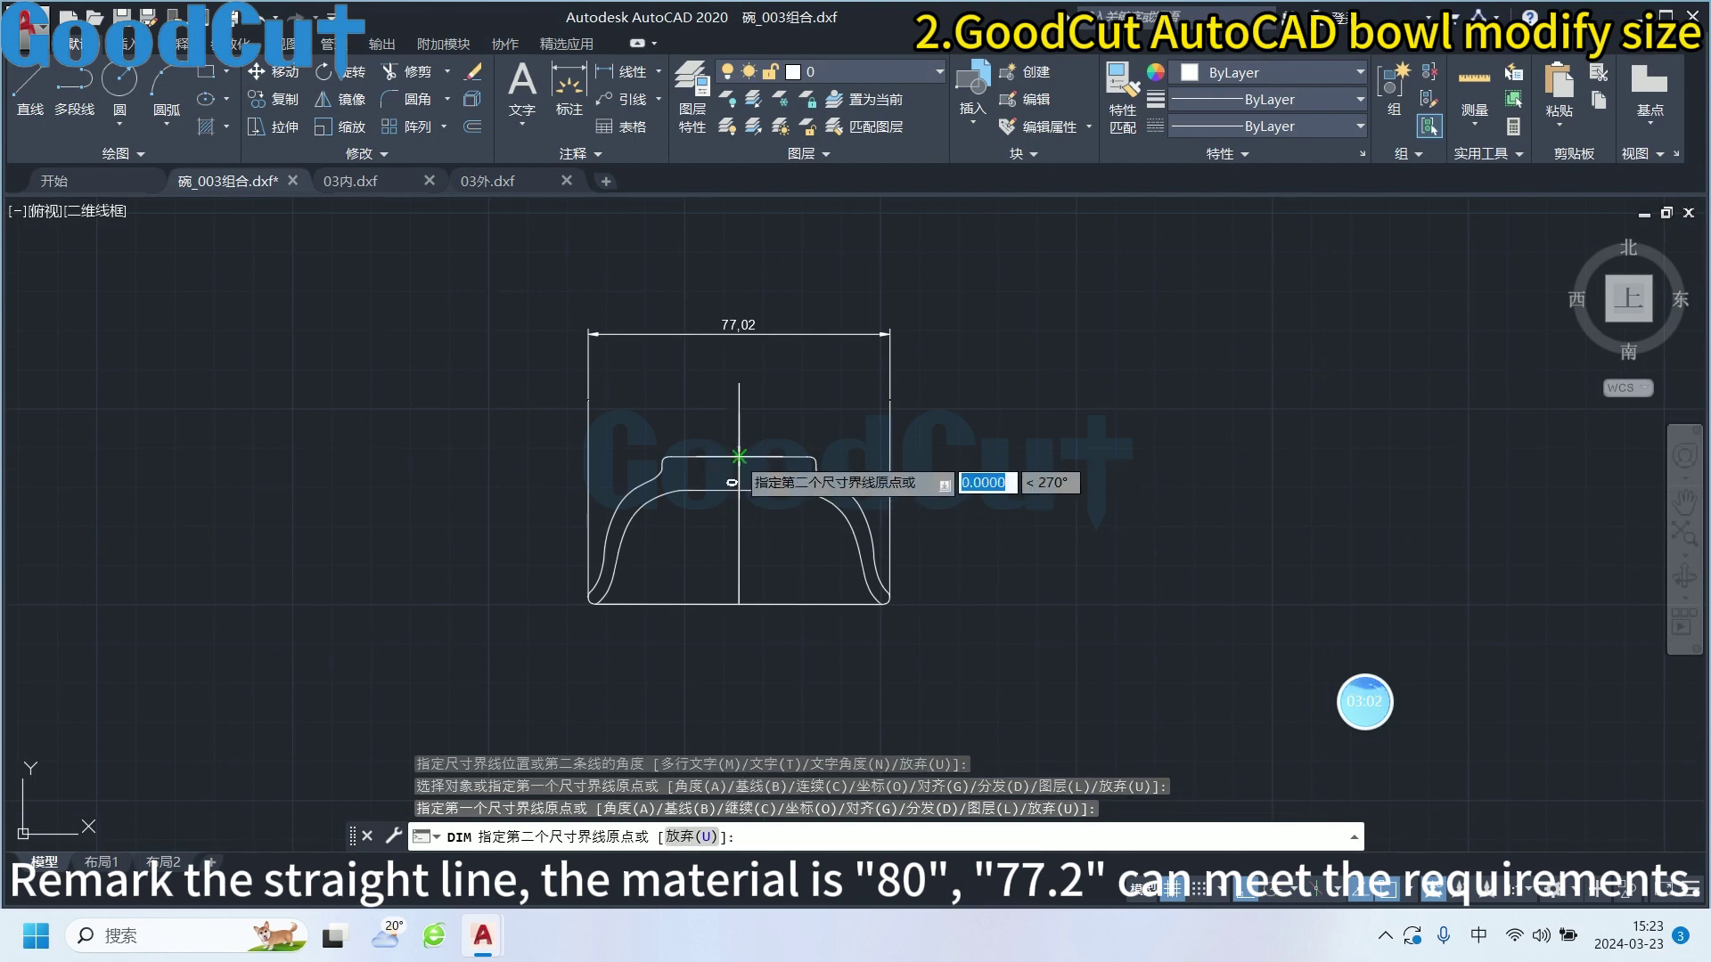
pyautogui.click(738, 604)
pyautogui.click(720, 544)
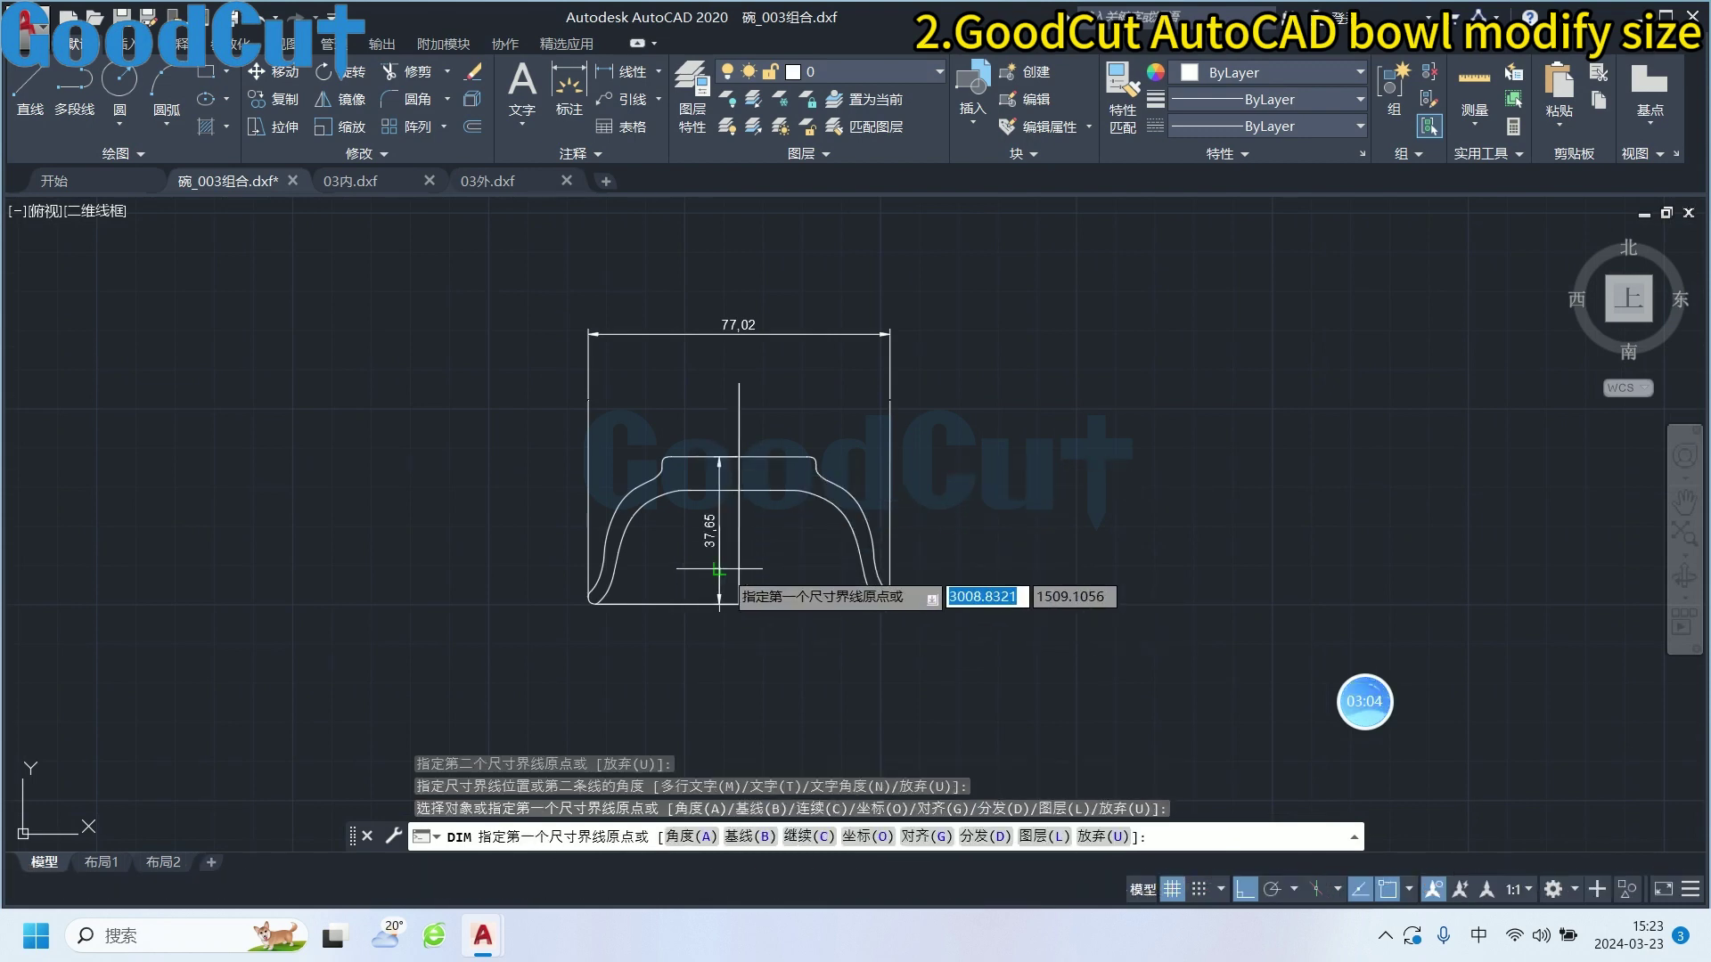
pyautogui.scroll(4, 741, 550)
pyautogui.scroll(-2, 741, 551)
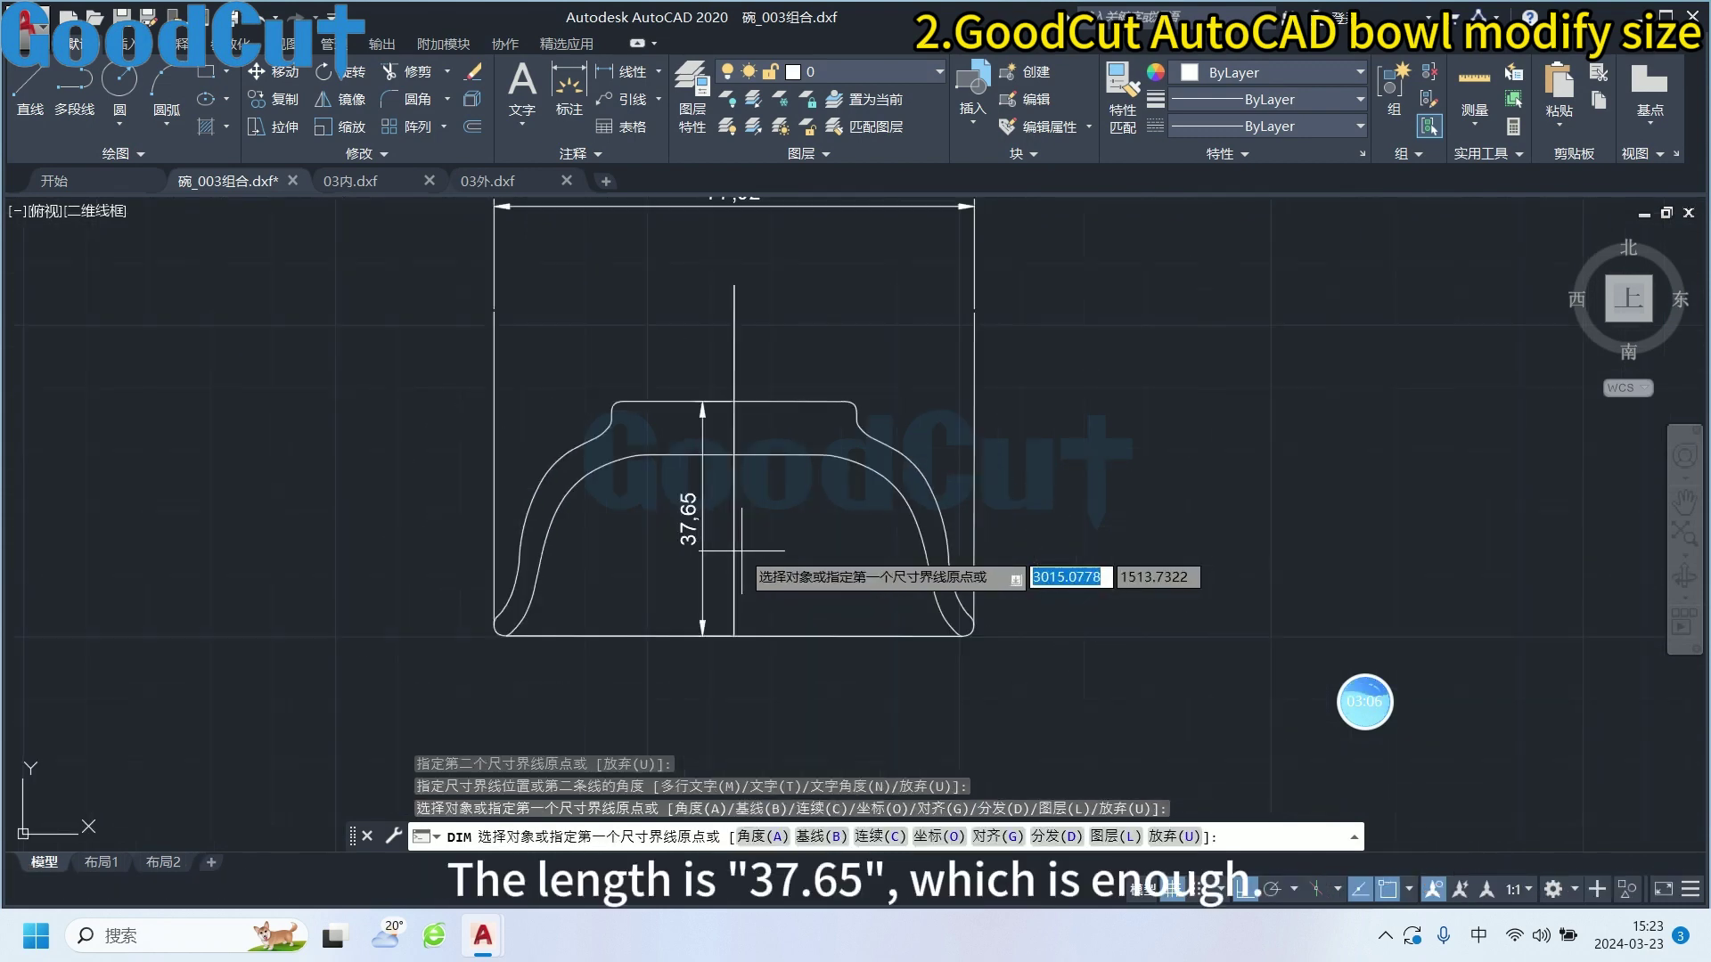
pyautogui.scroll(-2, 675, 537)
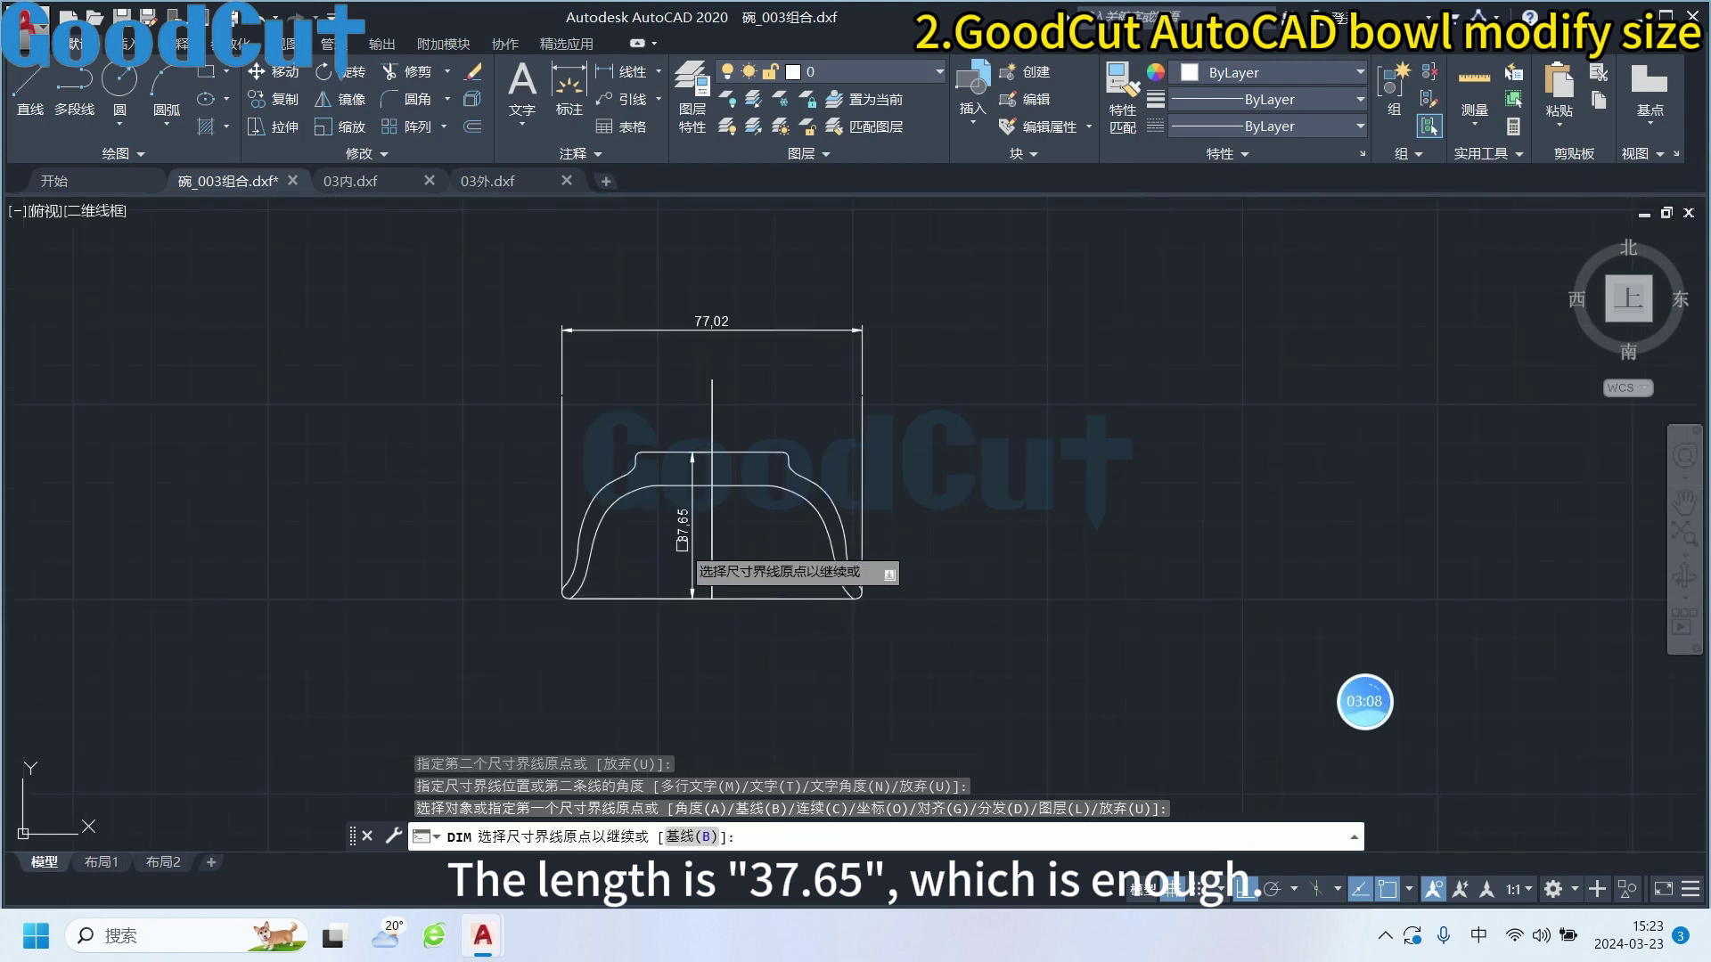
pyautogui.press('Escape')
# Erase the mirrored right half, the width dimension and the right vertical line
pyautogui.click(945, 682)
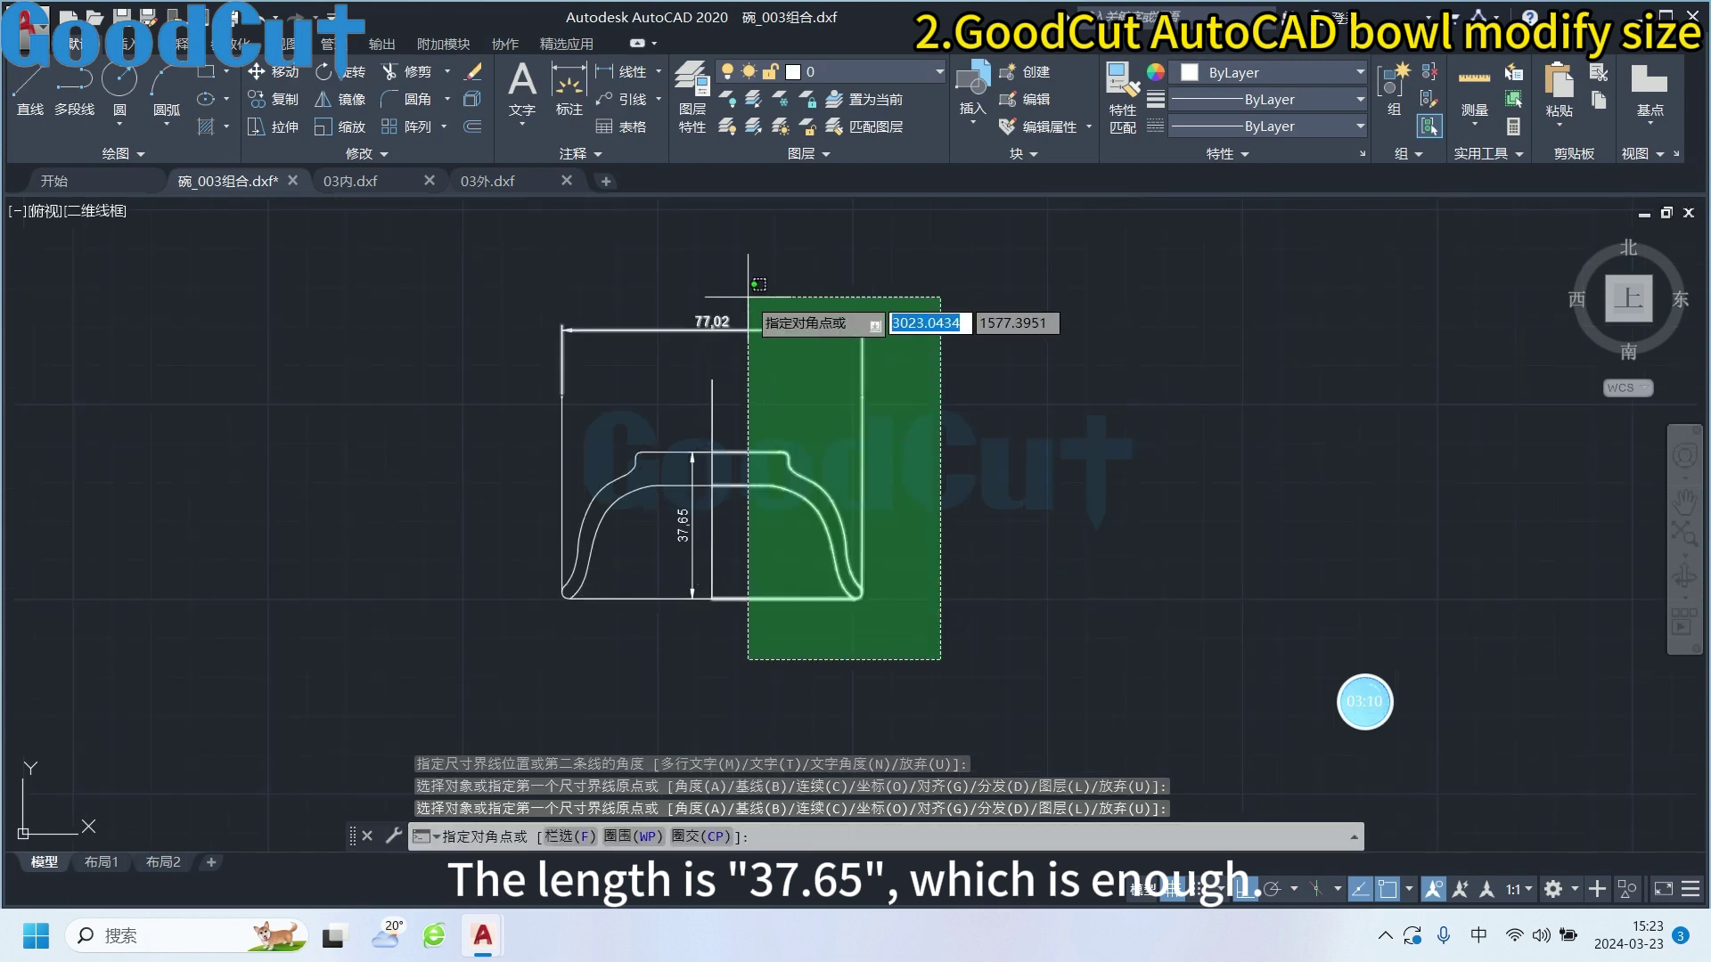
pyautogui.click(747, 299)
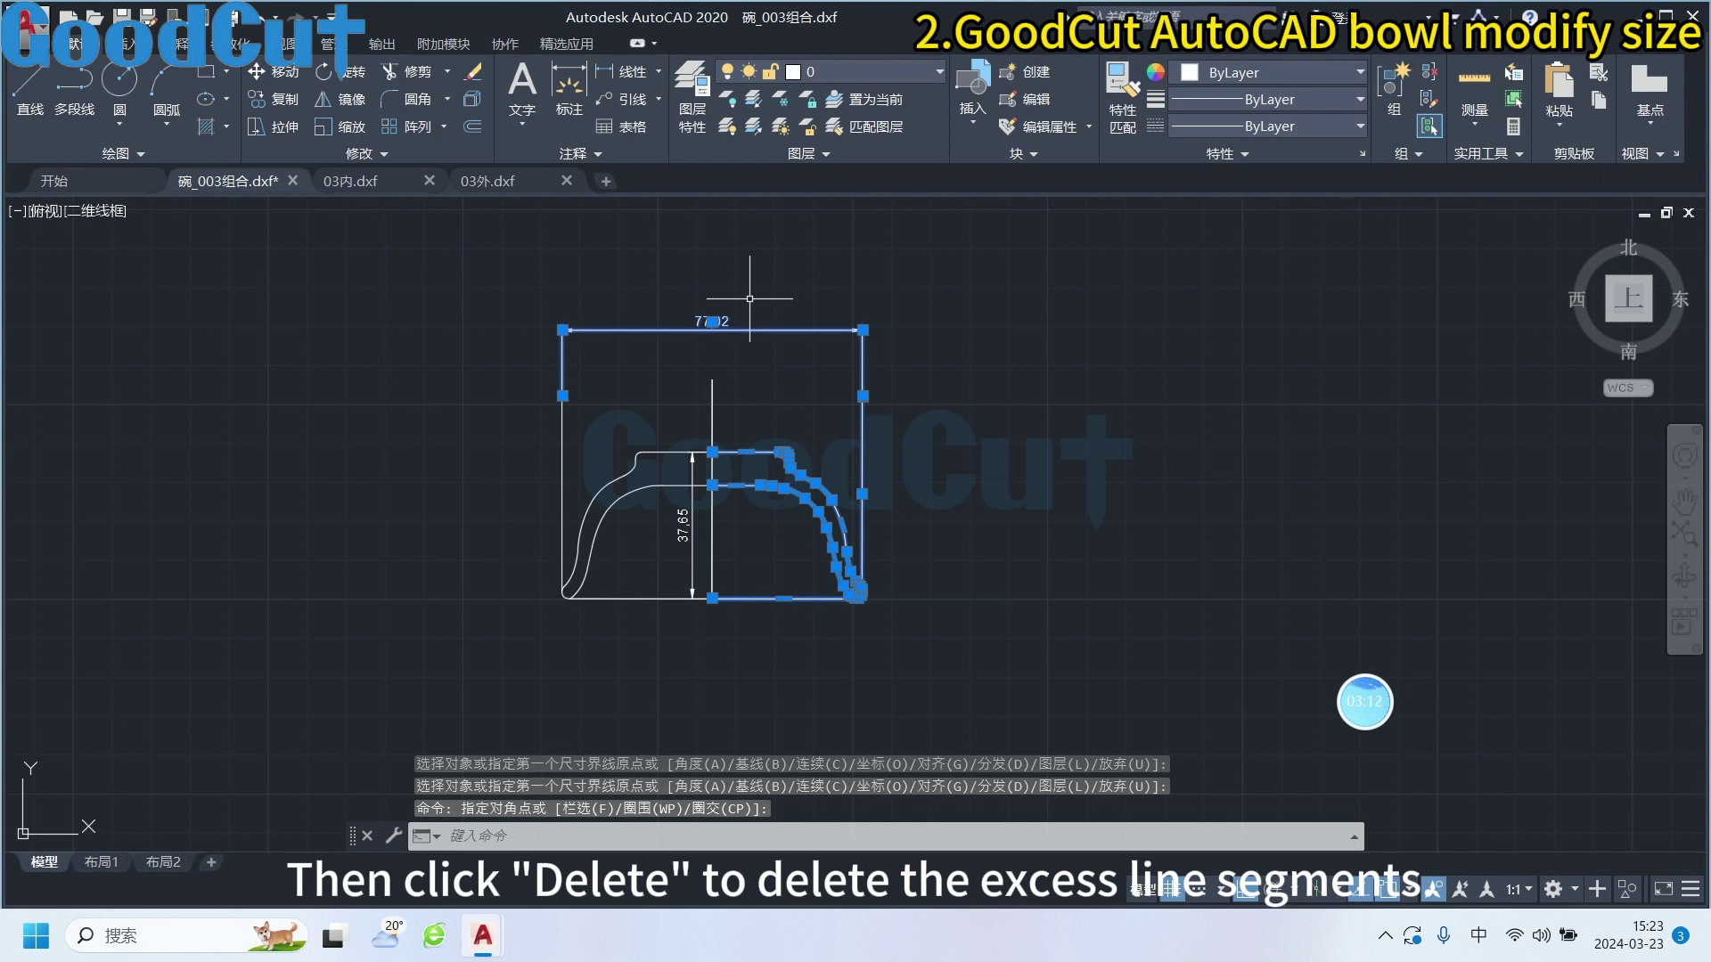
pyautogui.press('Delete')
pyautogui.click(726, 410)
pyautogui.click(668, 352)
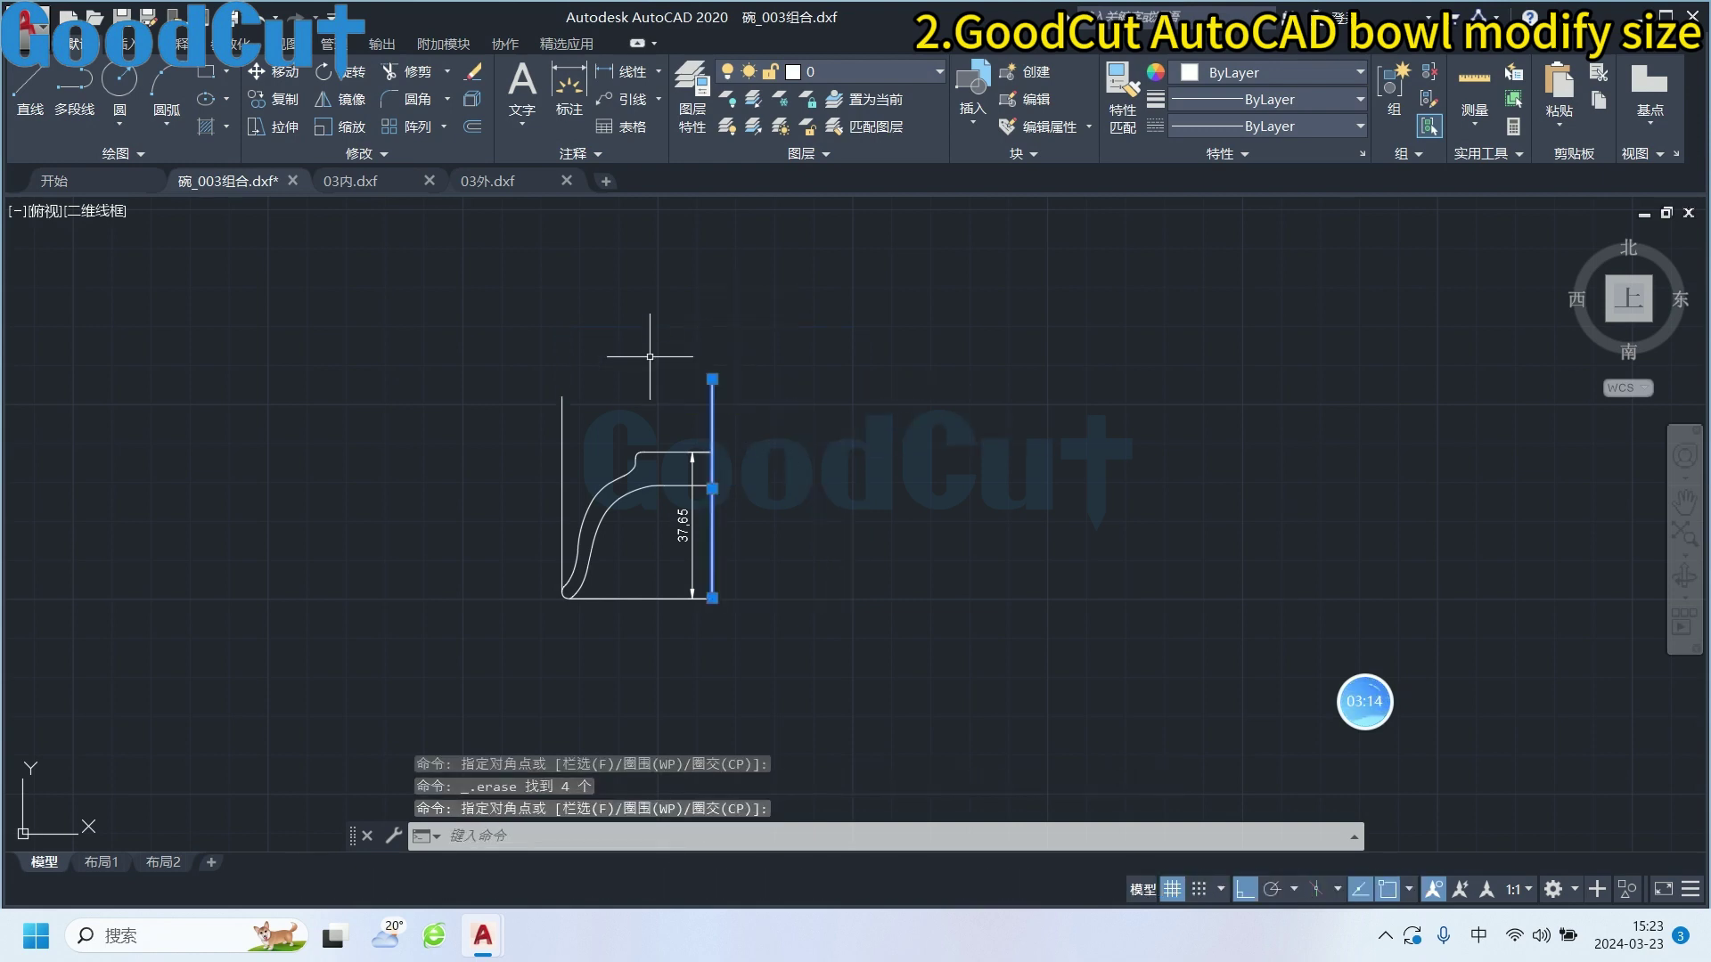
pyautogui.press('Delete')
# Erase the left vertical line and the 37,65 height dimension, then recentre the profile
pyautogui.click(562, 401)
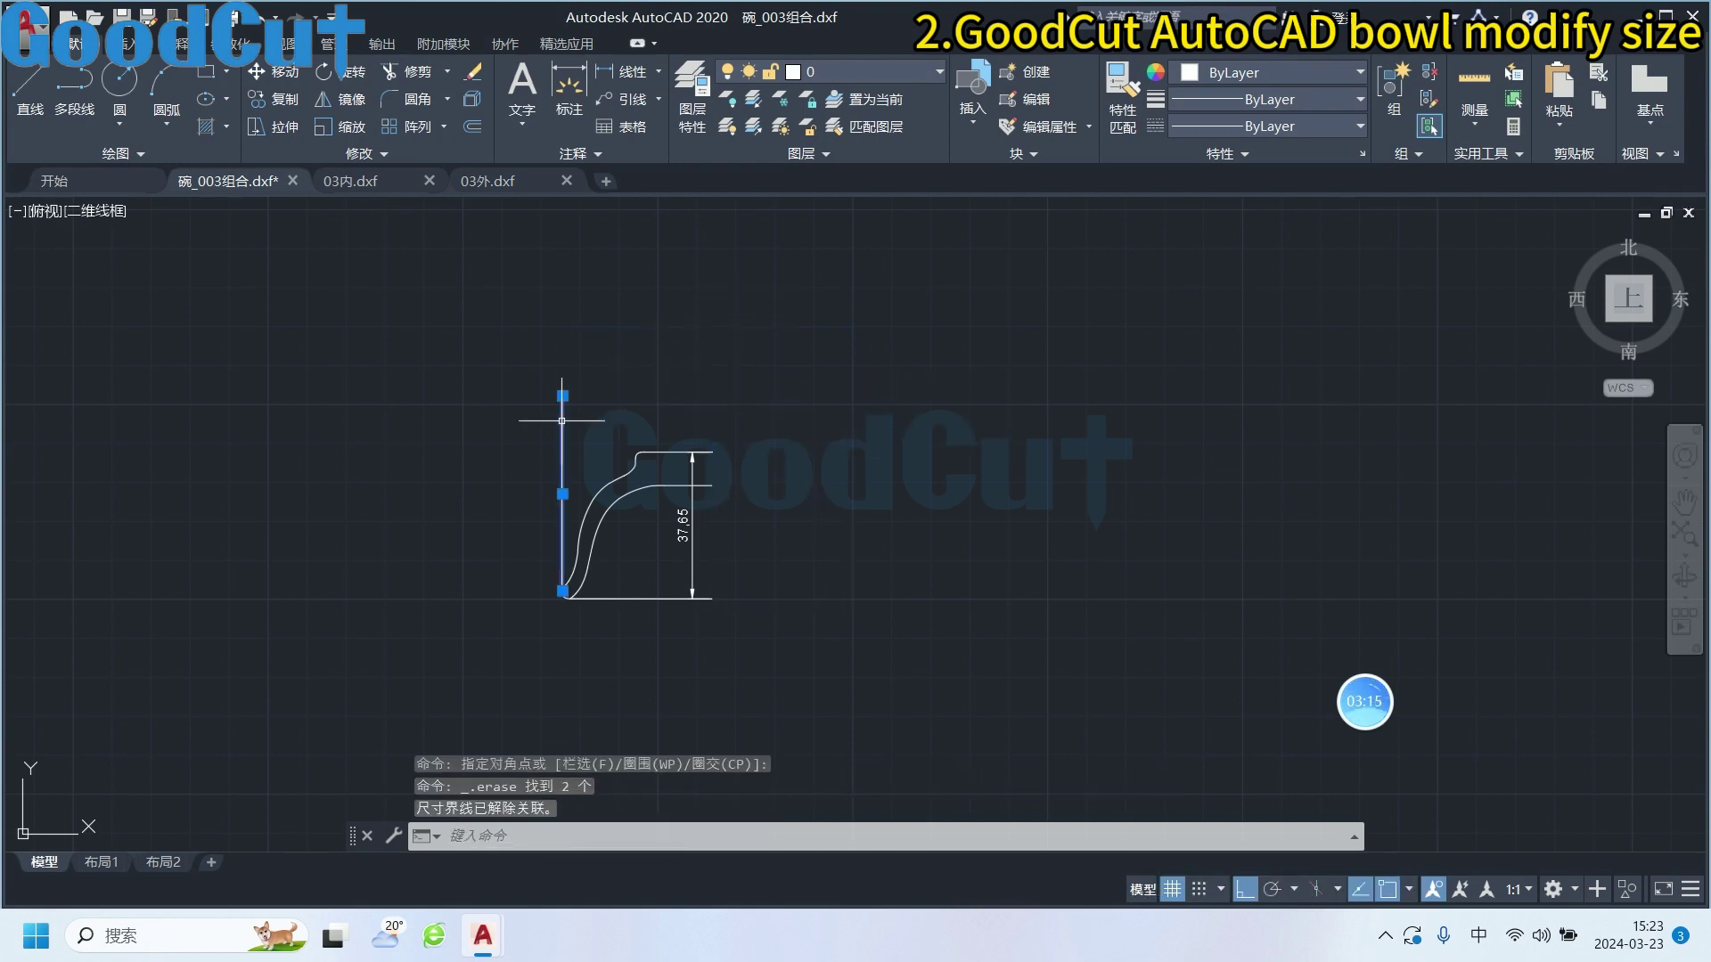
pyautogui.press('Delete')
pyautogui.click(684, 525)
pyautogui.rightClick(684, 525)
pyautogui.click(978, 474)
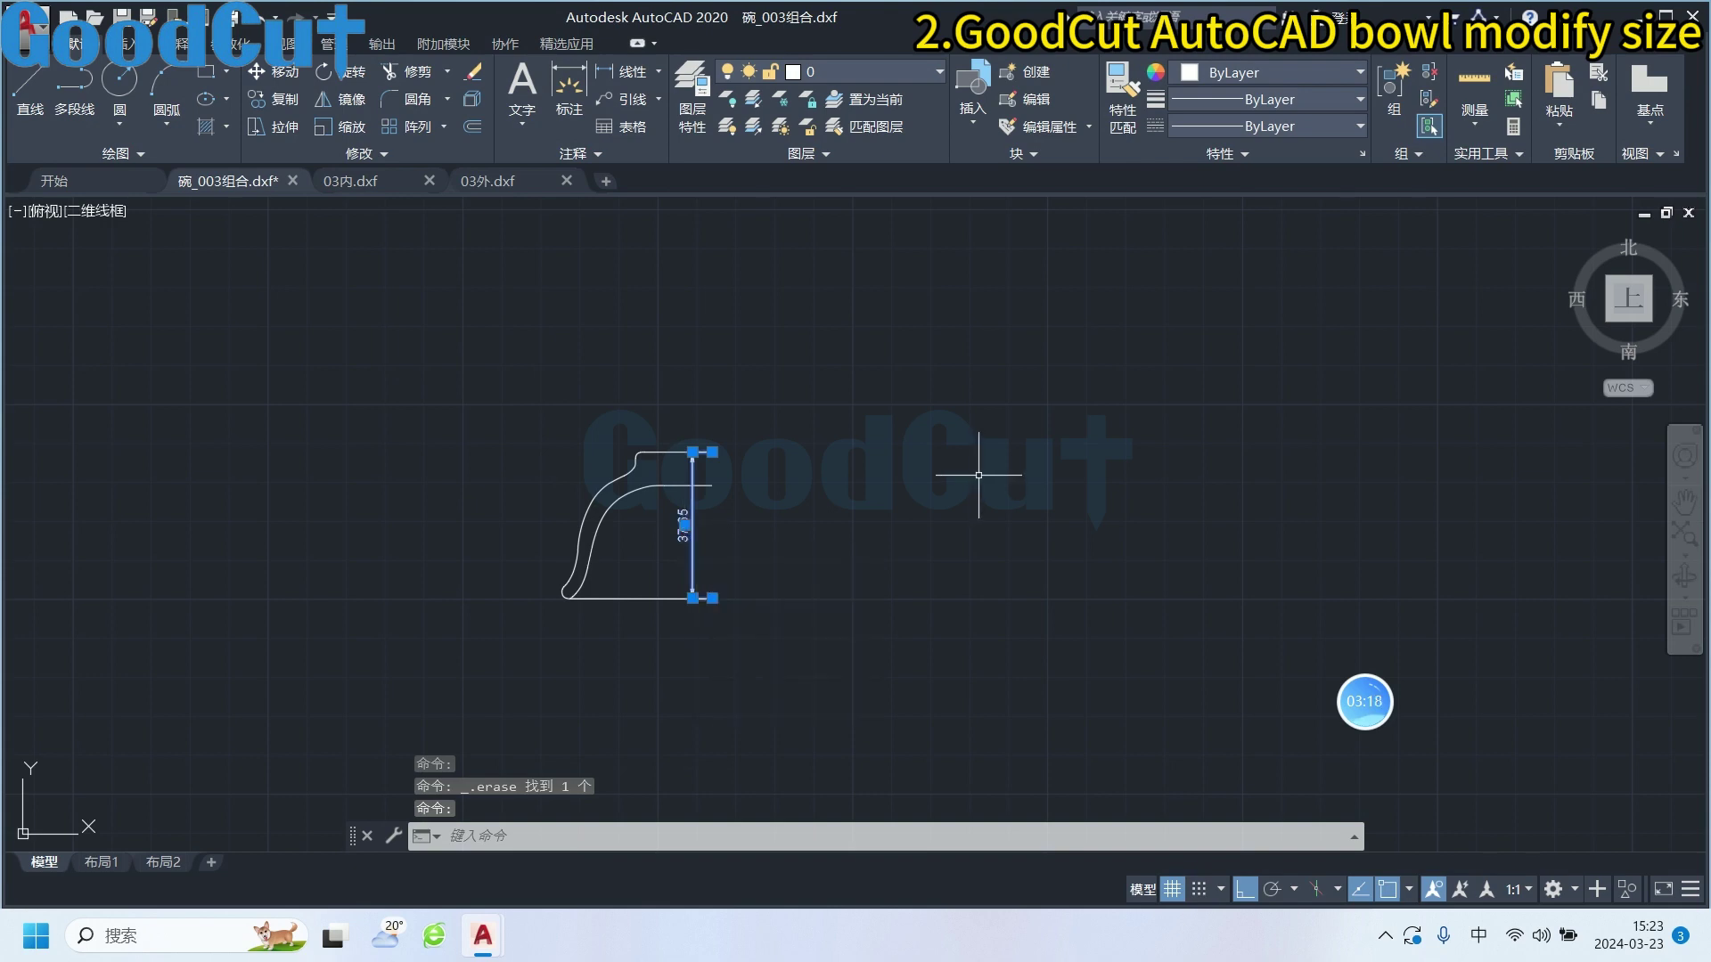
pyautogui.press('Delete')
pyautogui.moveTo(805, 583); pyautogui.dragTo(1057, 600, button='middle')
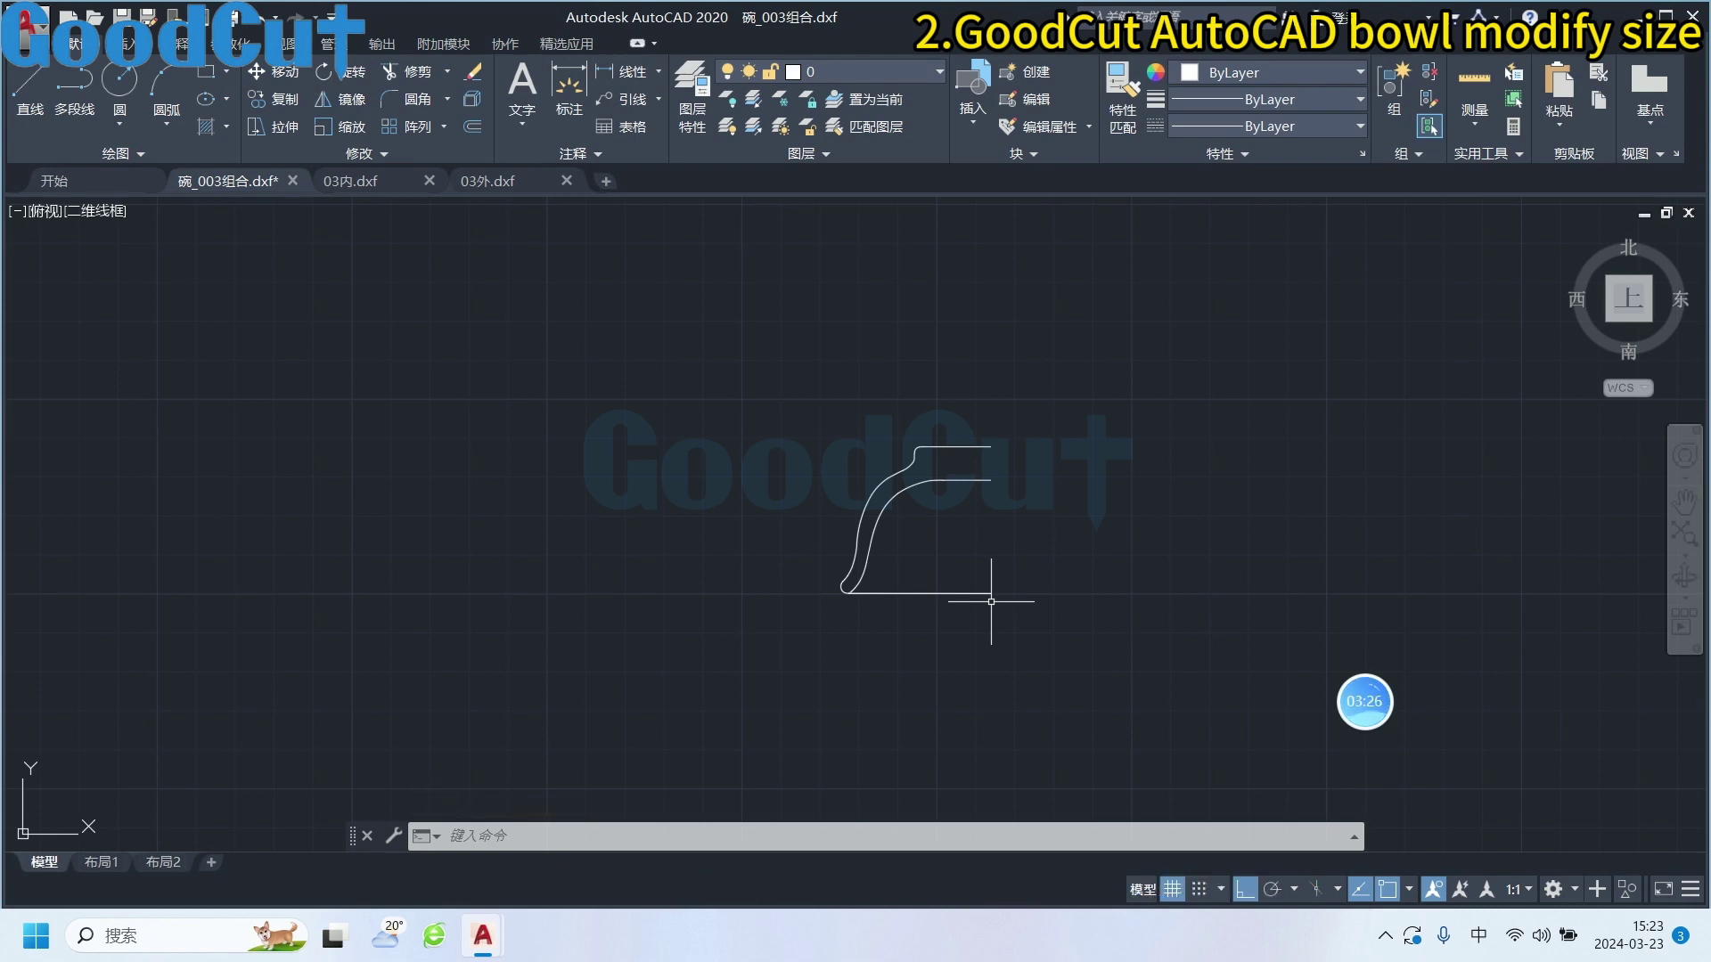
# Close 03内.dxf and 03外.dxf without resaving, leaving the bowl profile centred in 碗_003组合.dxf
pyautogui.click(429, 180)
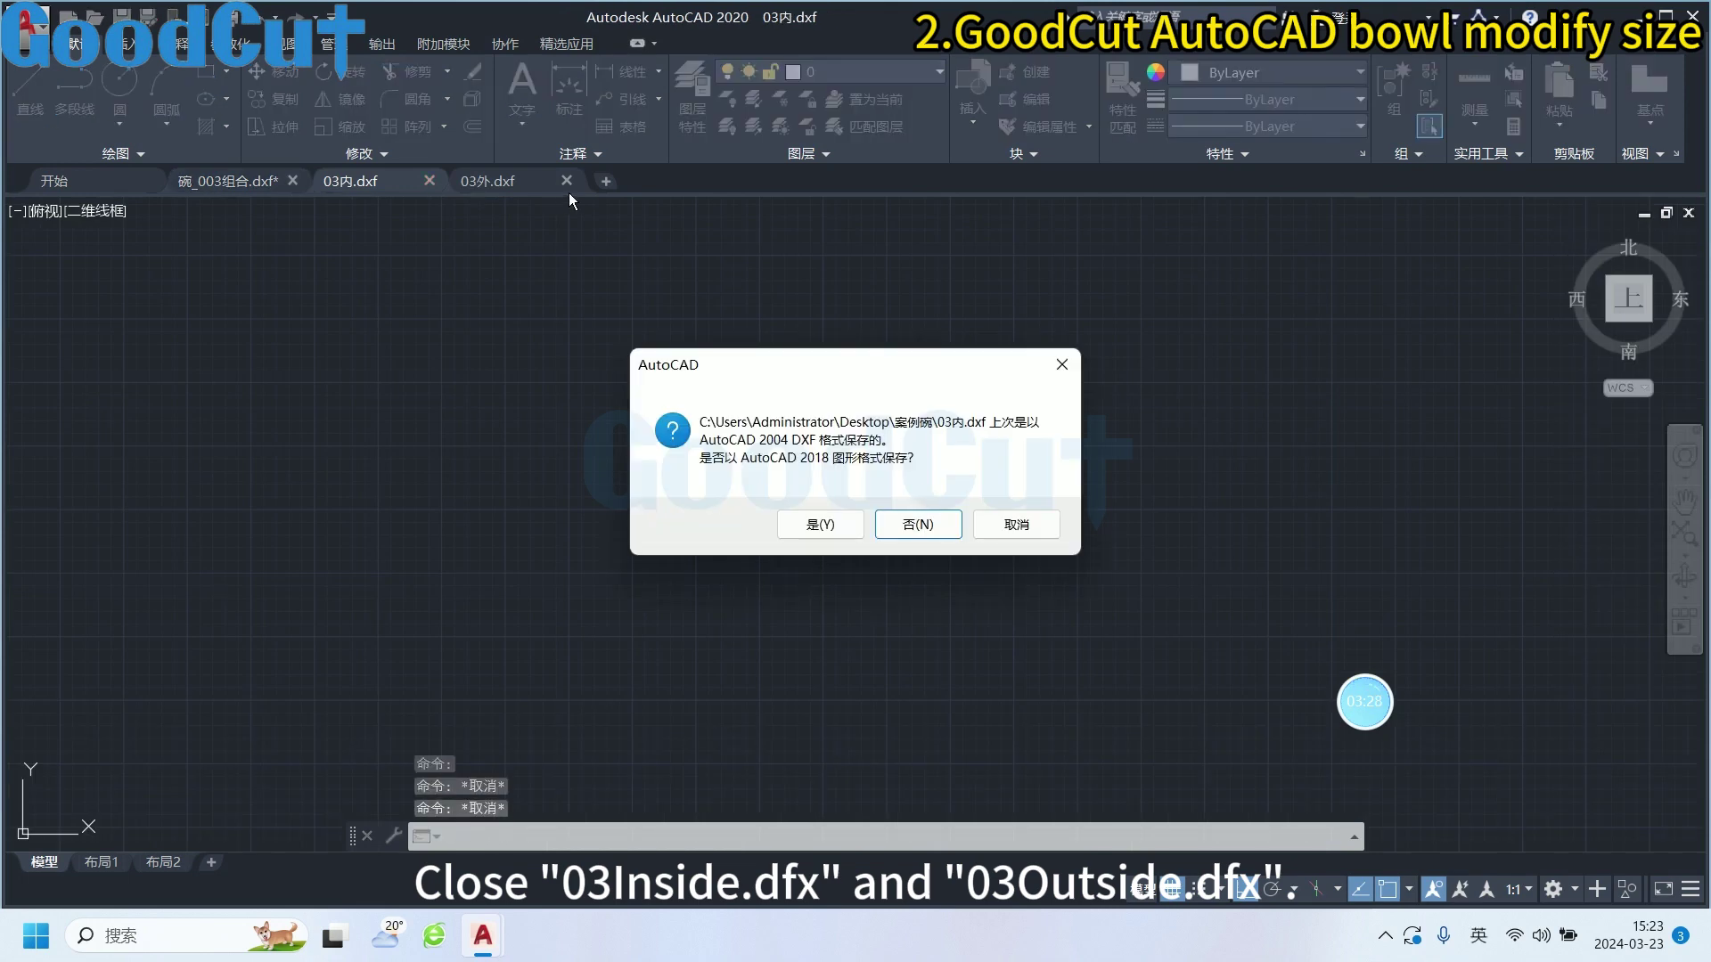
pyautogui.click(913, 527)
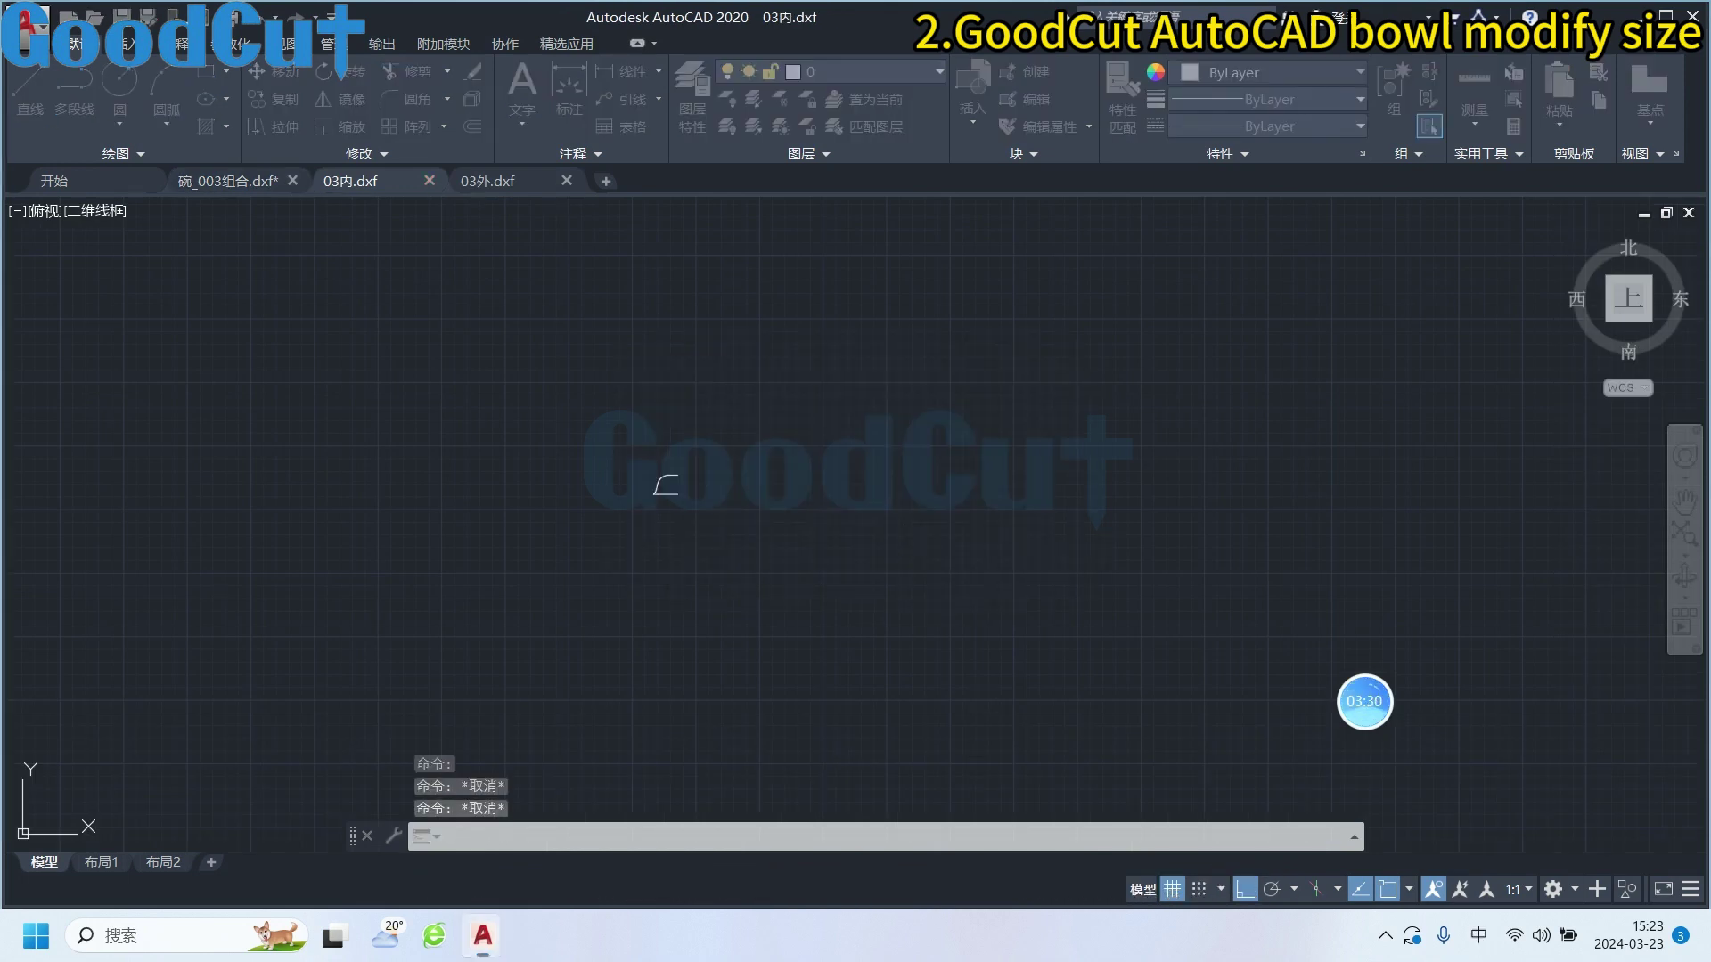
pyautogui.click(430, 180)
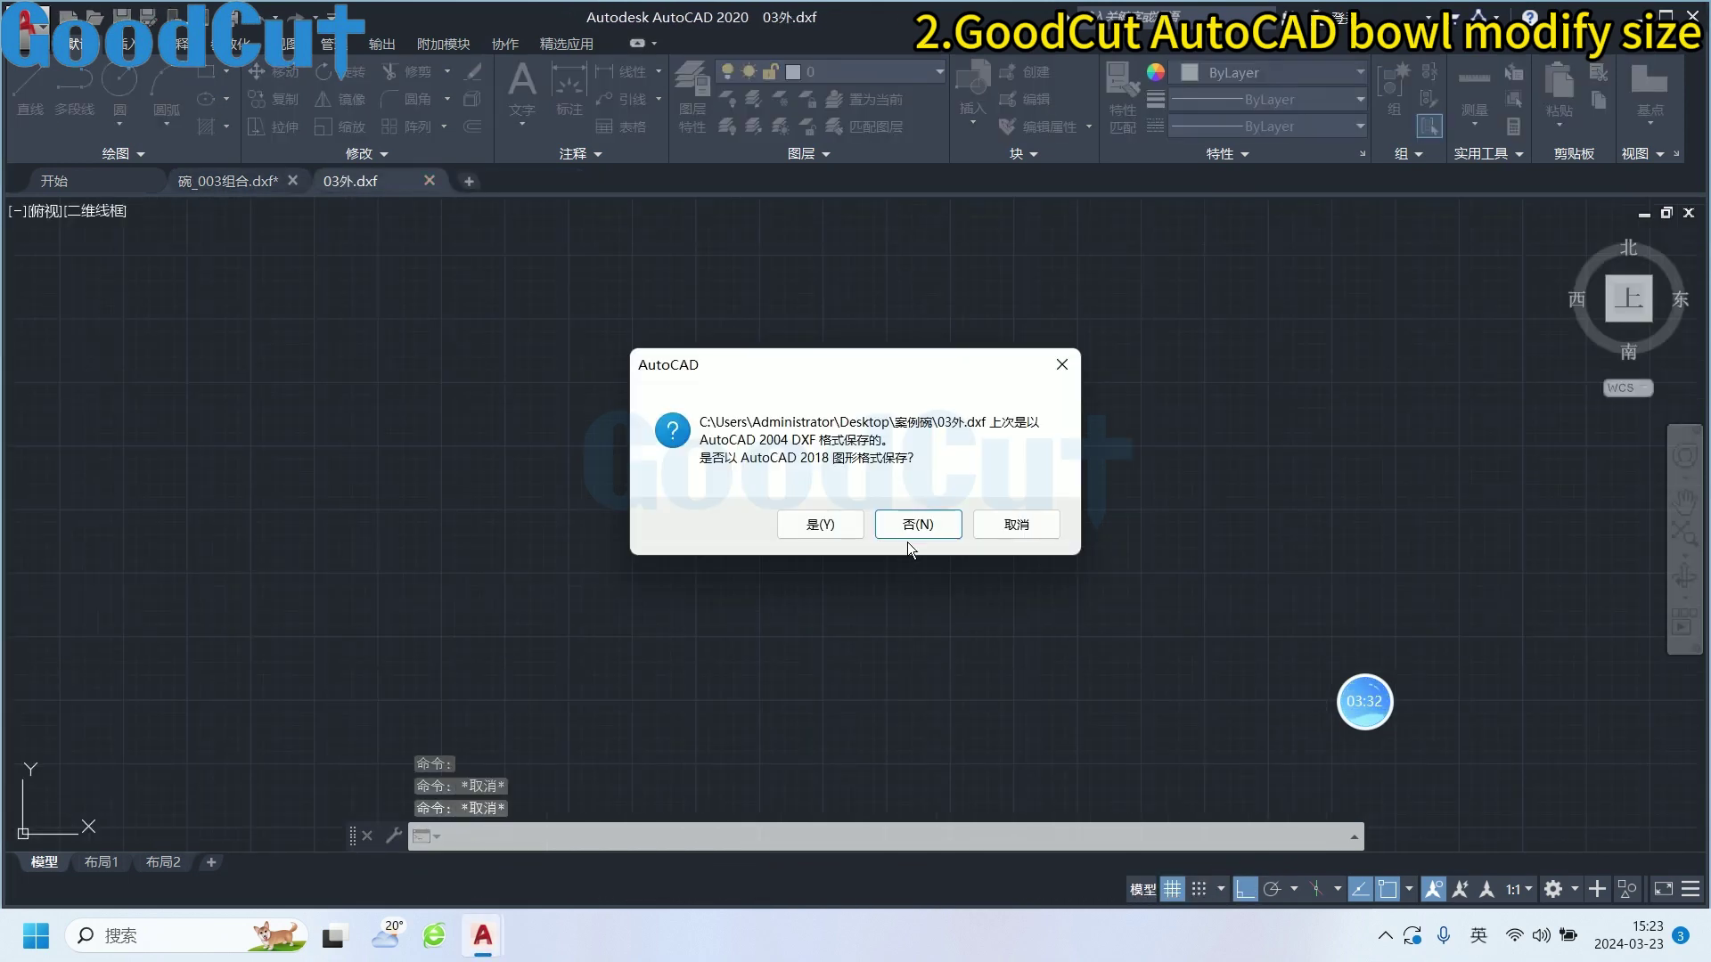
pyautogui.click(909, 526)
pyautogui.scroll(2, 709, 459)
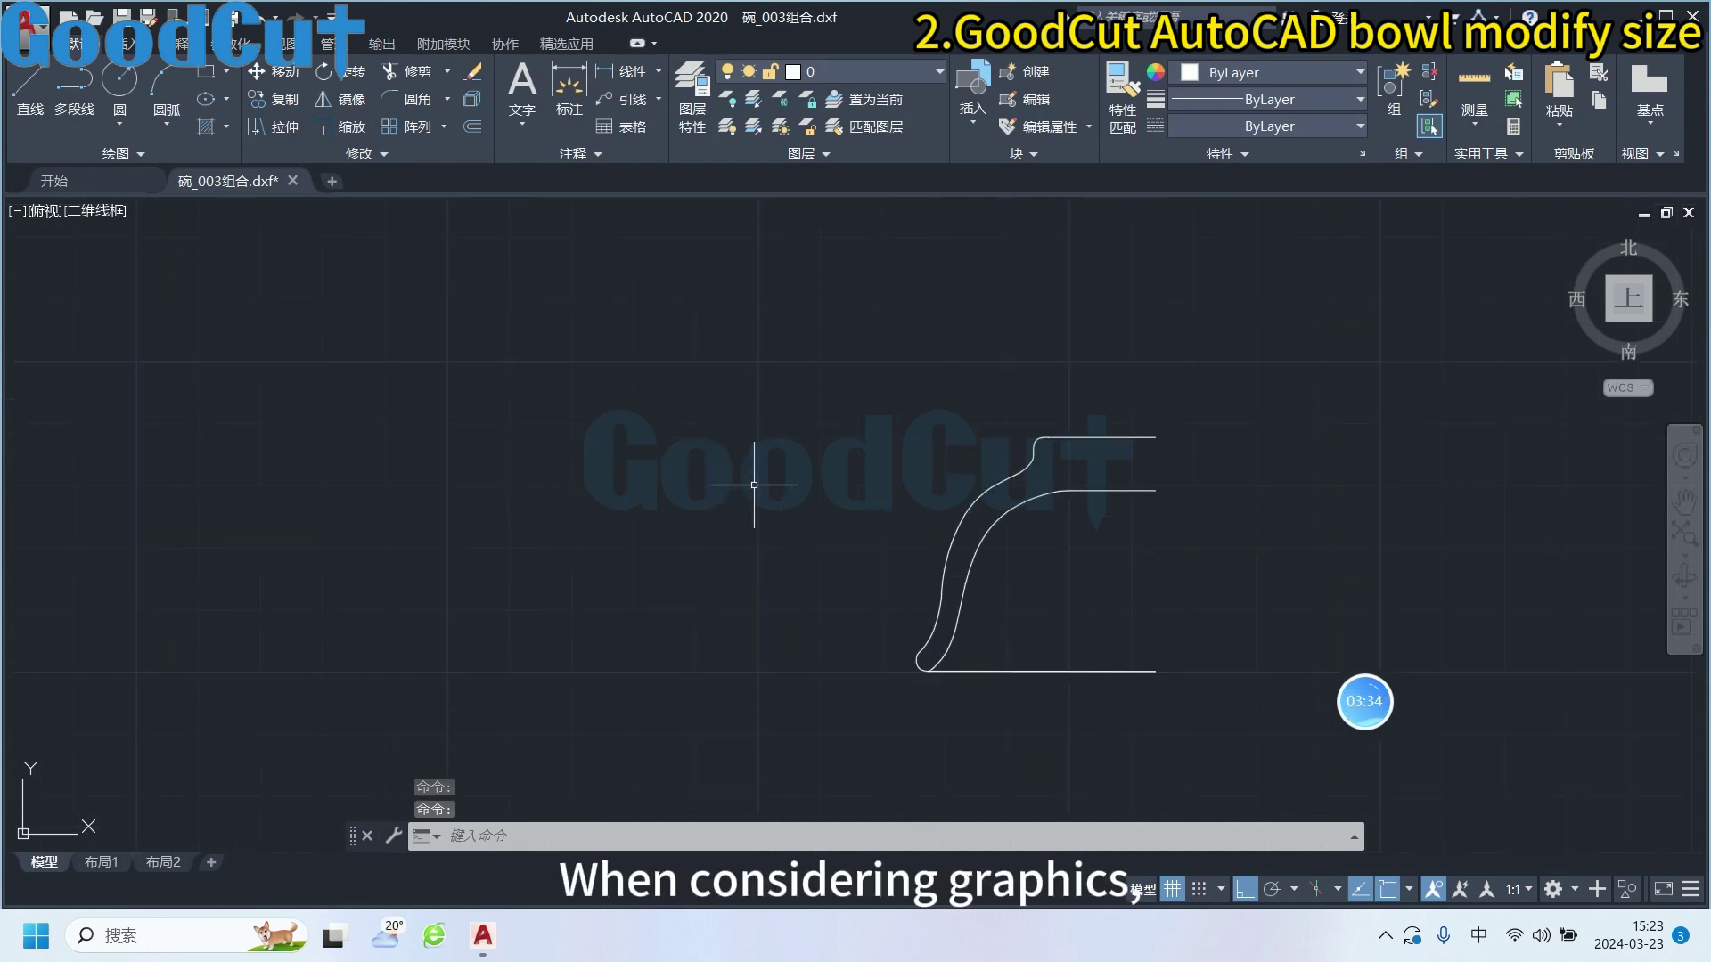
pyautogui.moveTo(859, 477); pyautogui.dragTo(626, 472, button='middle')
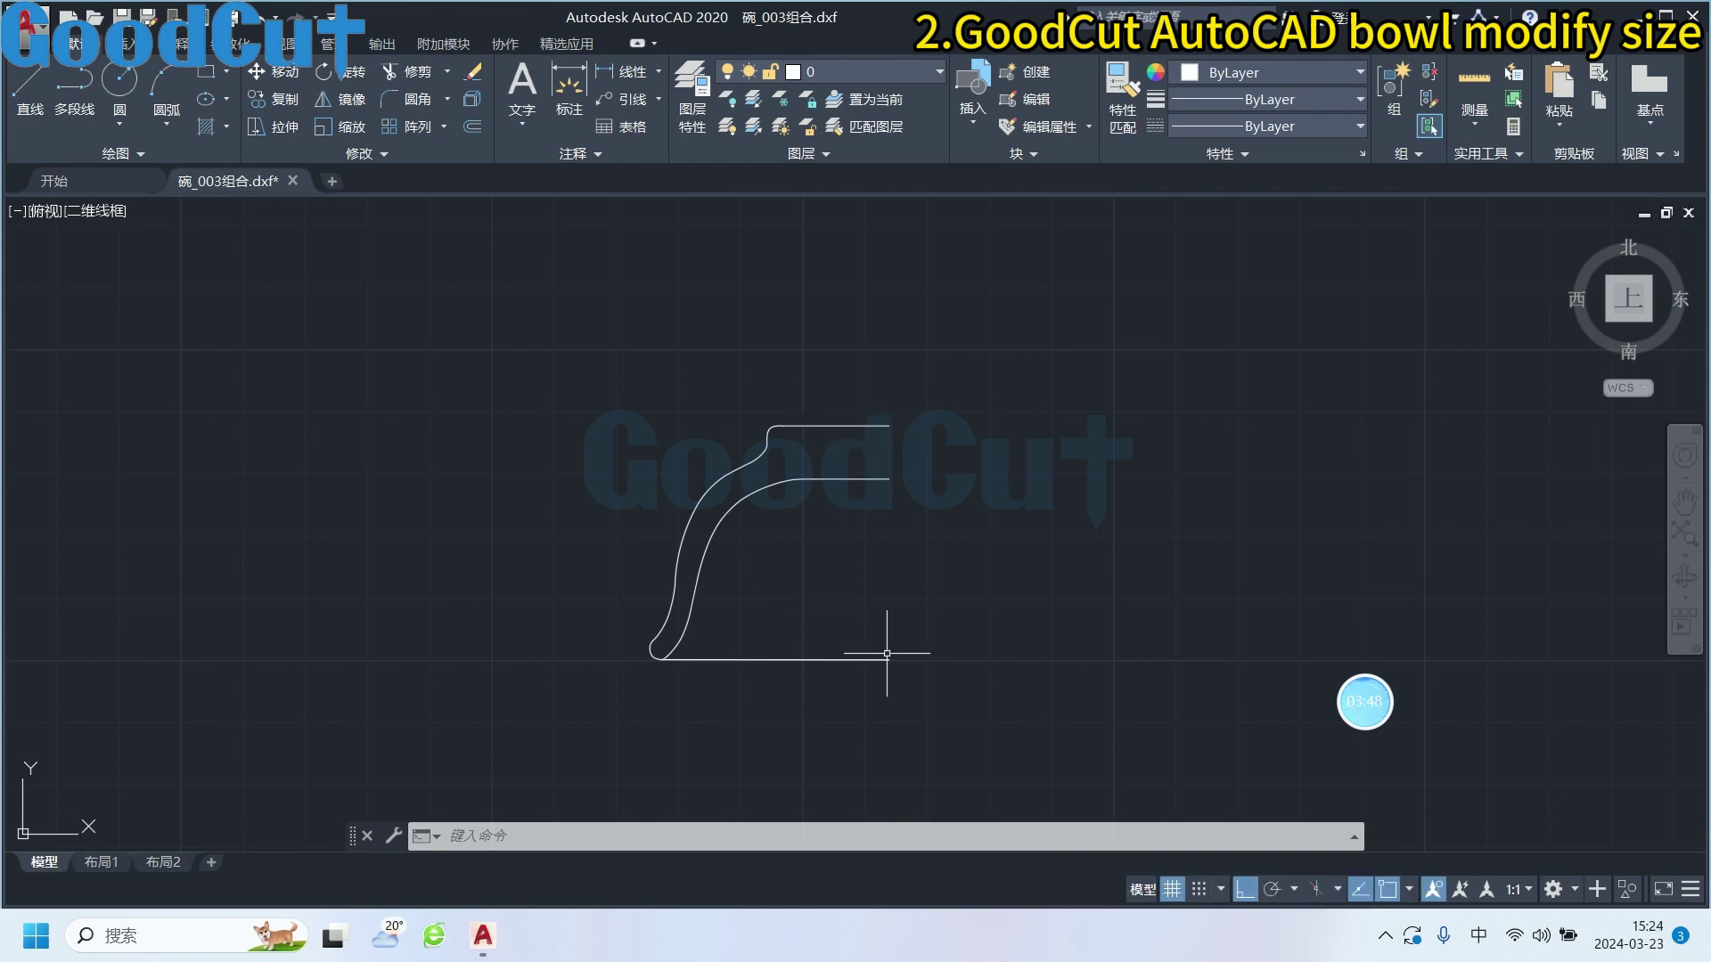
# Draw a horizontal auxiliary line 60 units above the bowl's bottom line and erase the vertical helper
pyautogui.click(28, 85)
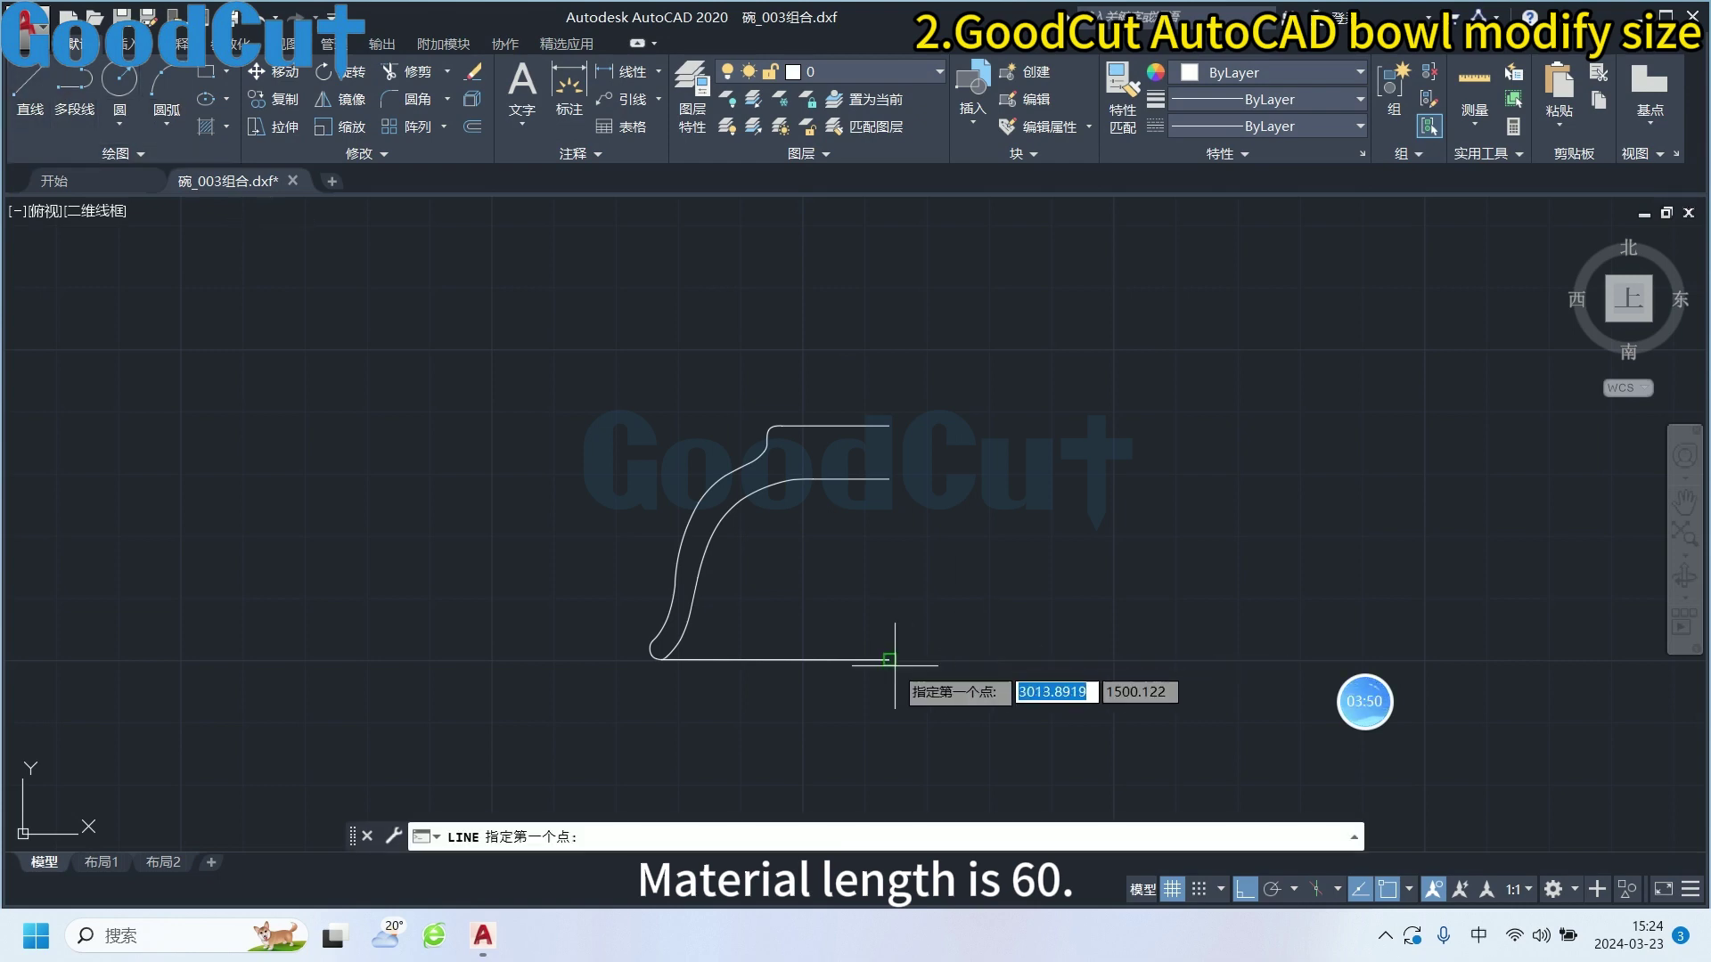
pyautogui.click(889, 660)
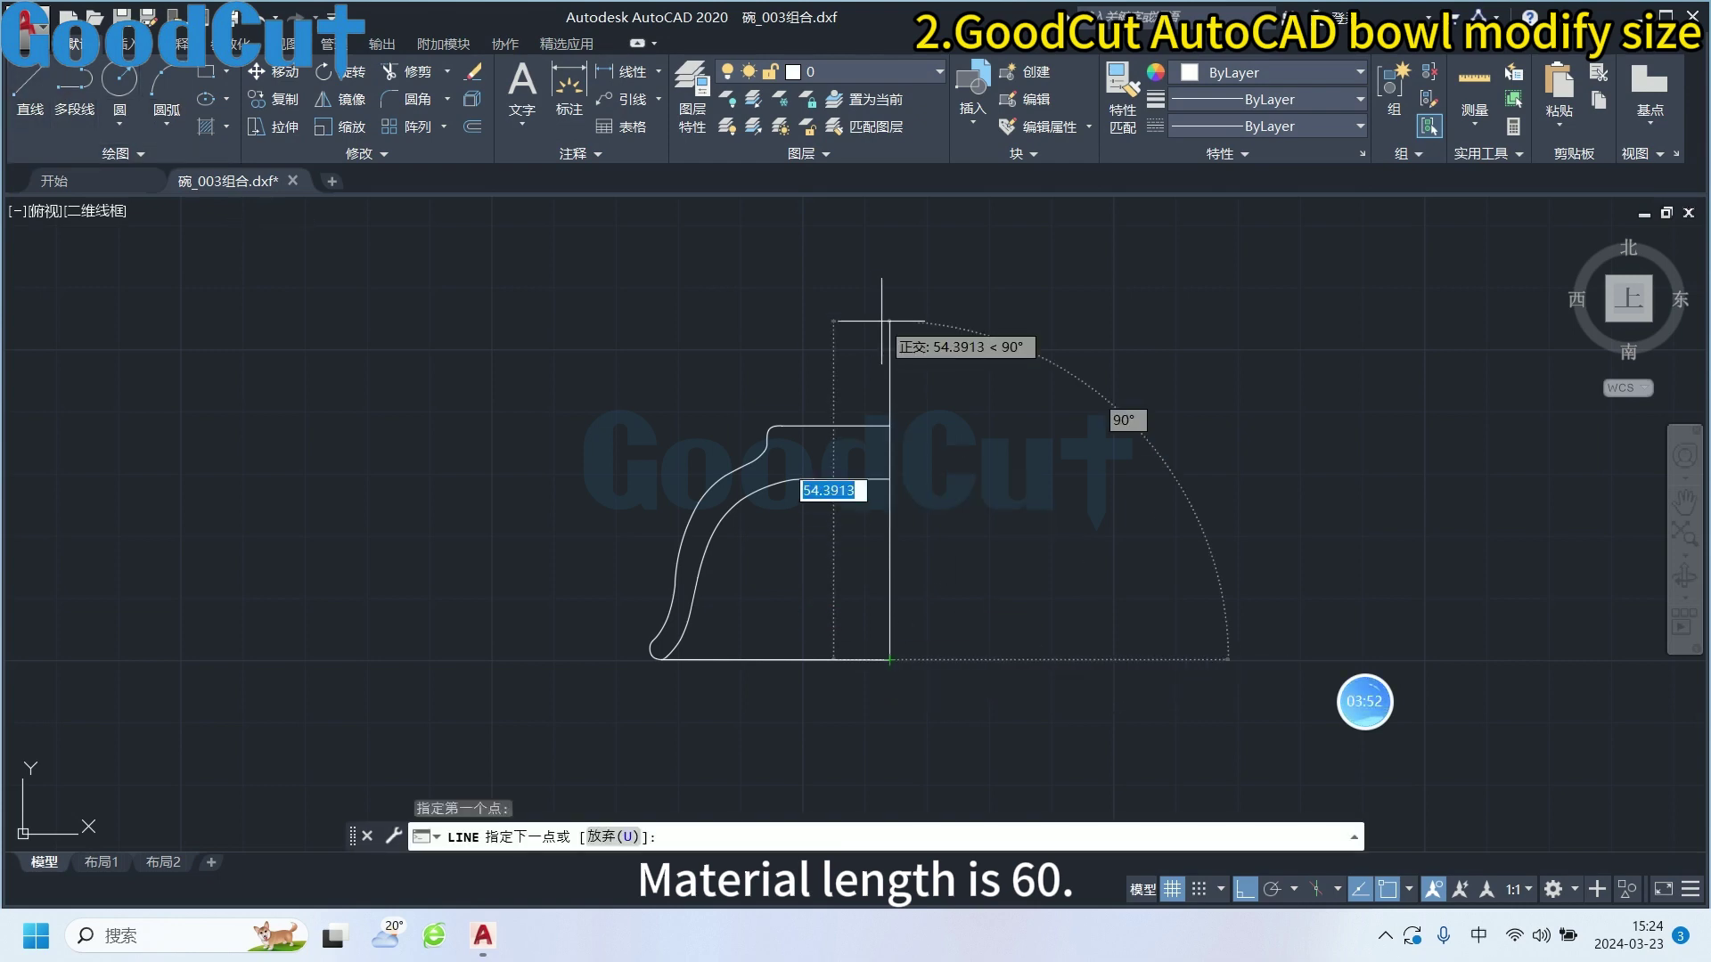
pyautogui.write('60')
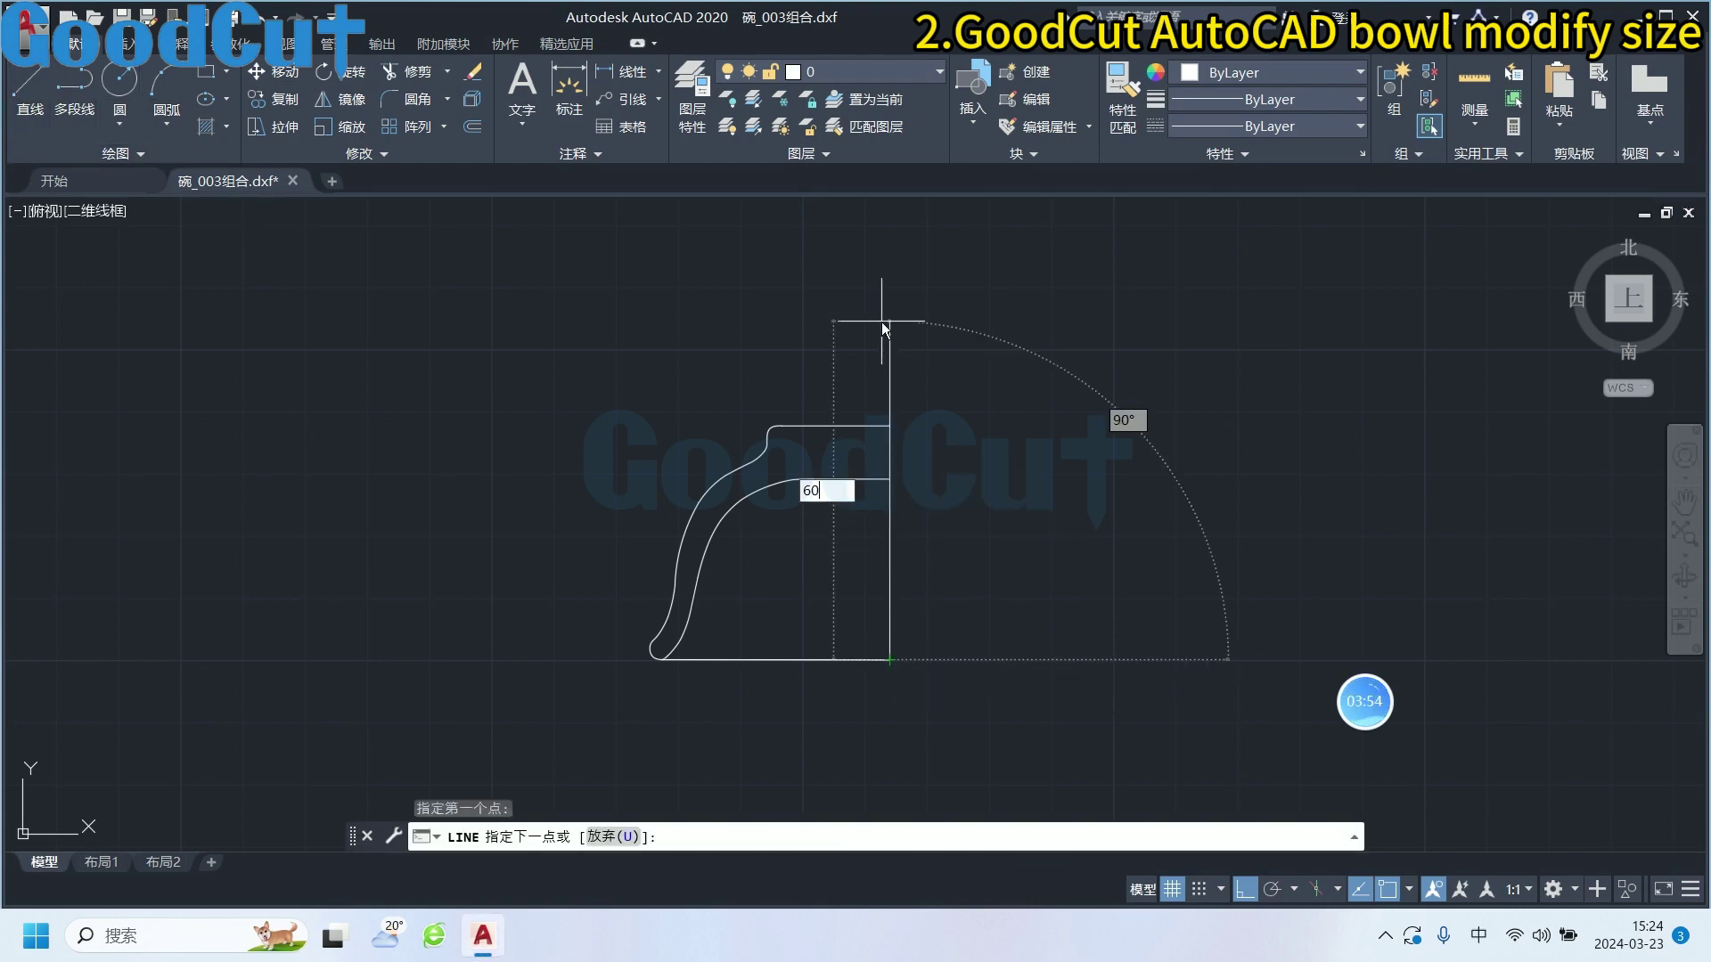
pyautogui.press('Return')
pyautogui.click(418, 343)
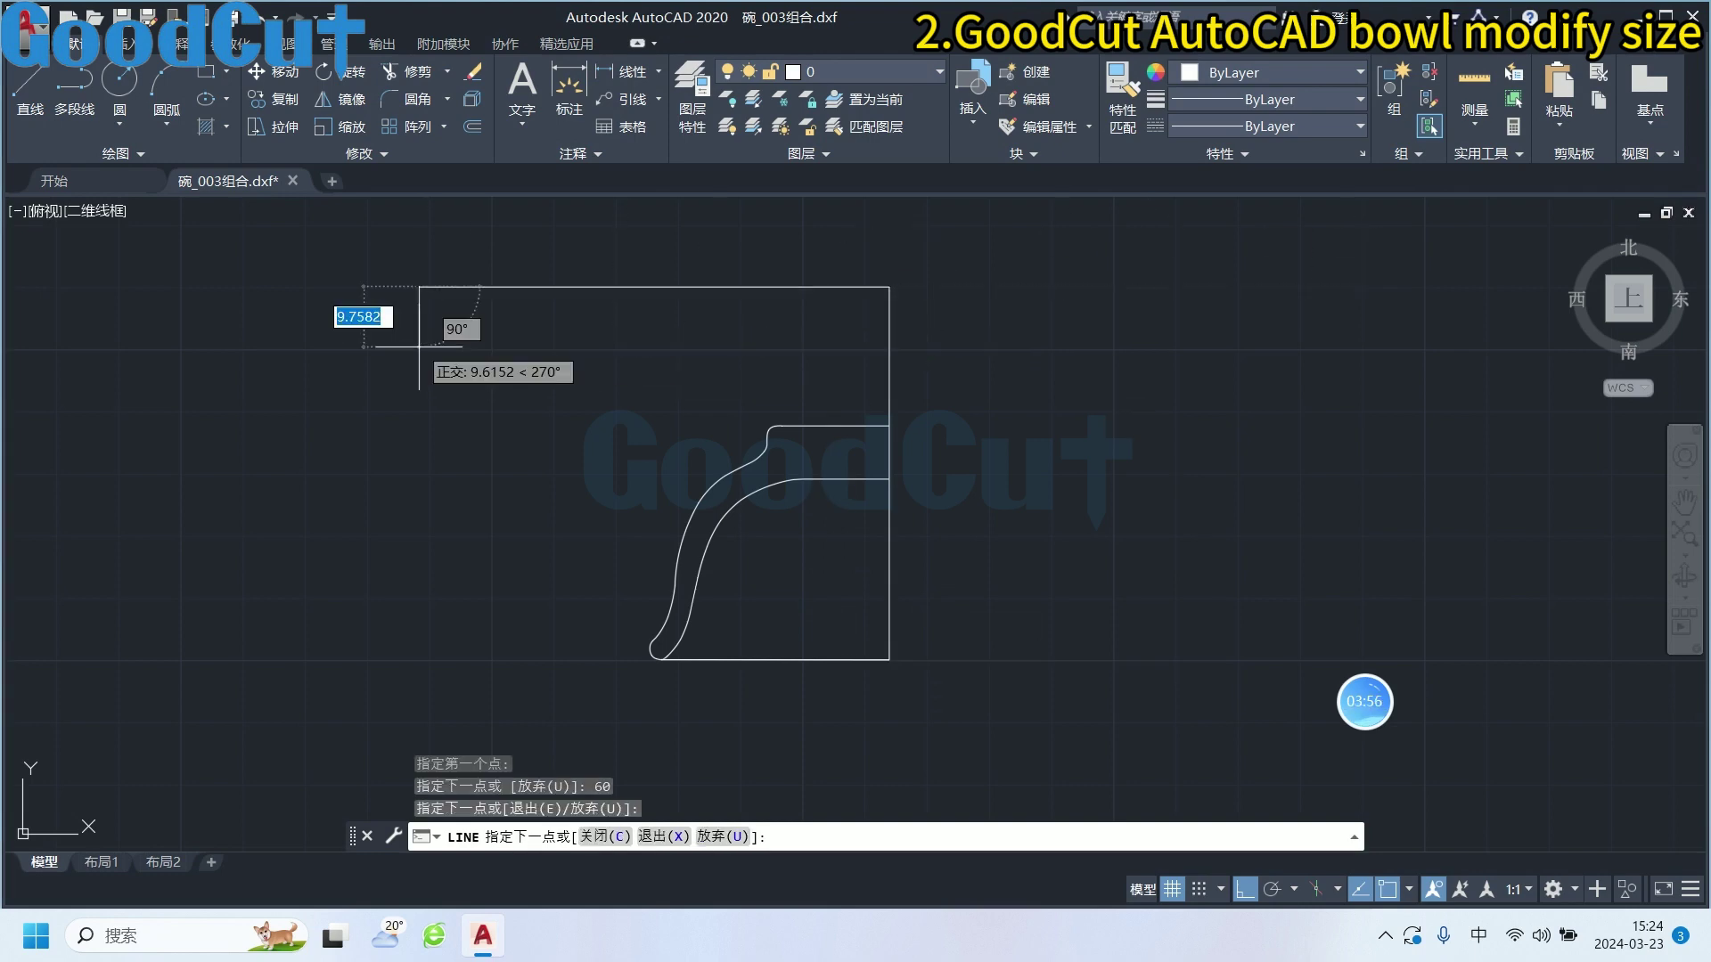
pyautogui.rightClick(330, 361)
pyautogui.click(392, 391)
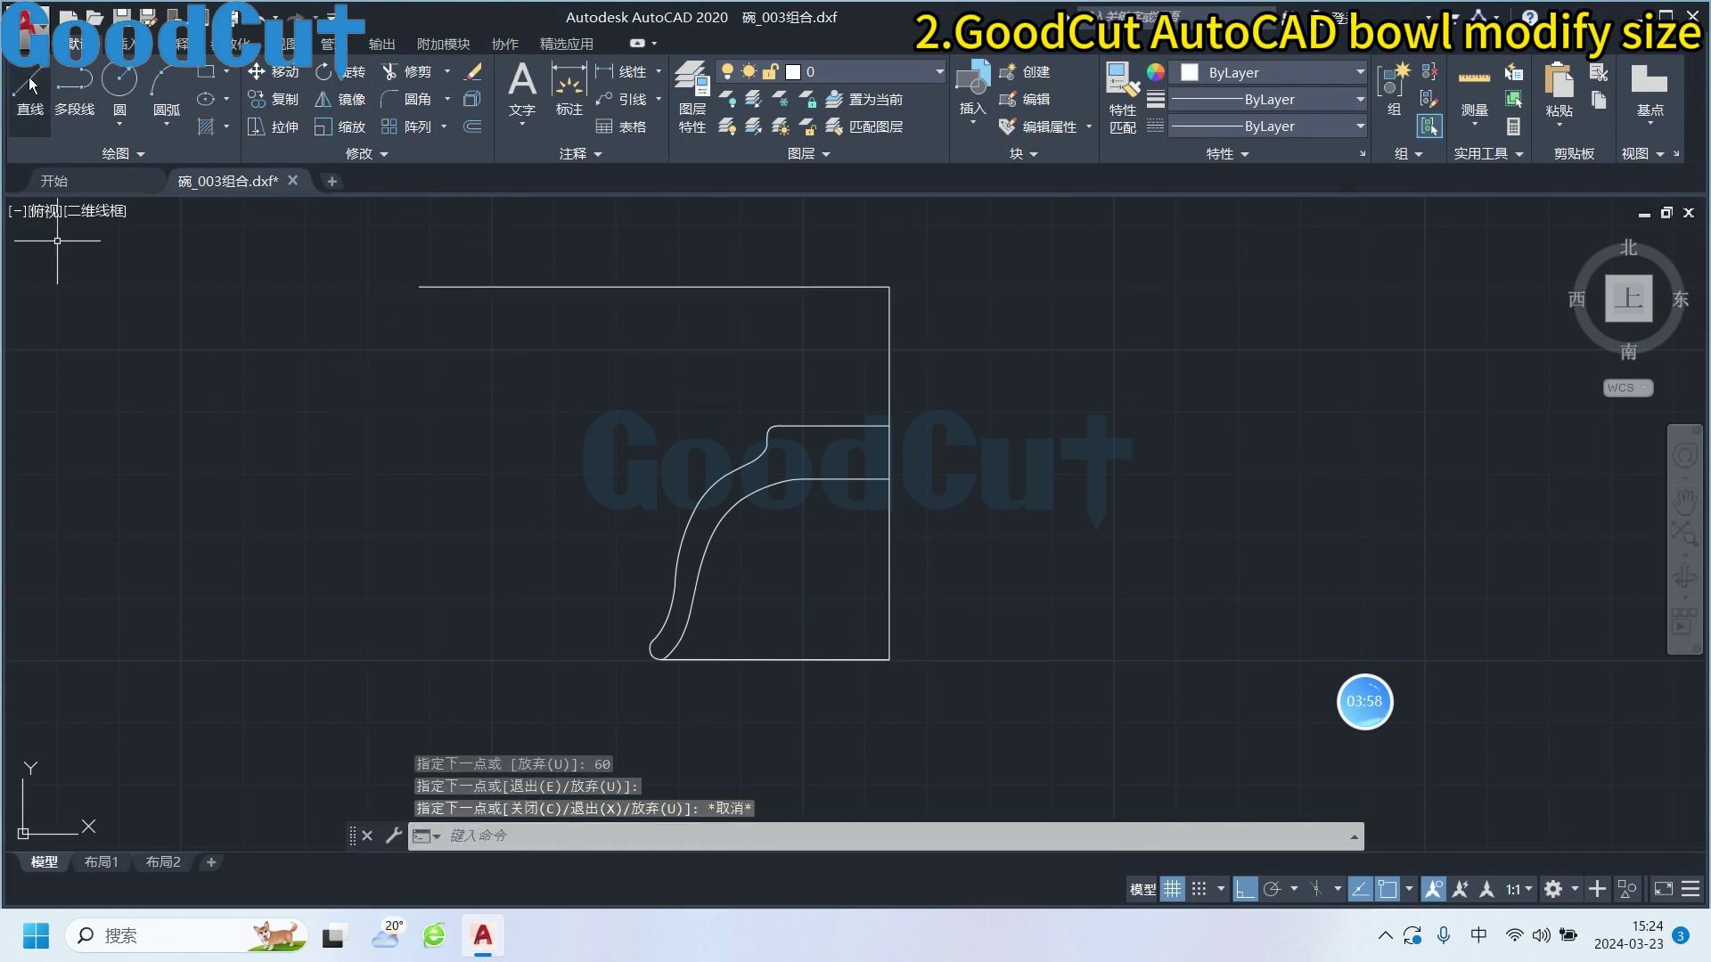
pyautogui.click(885, 352)
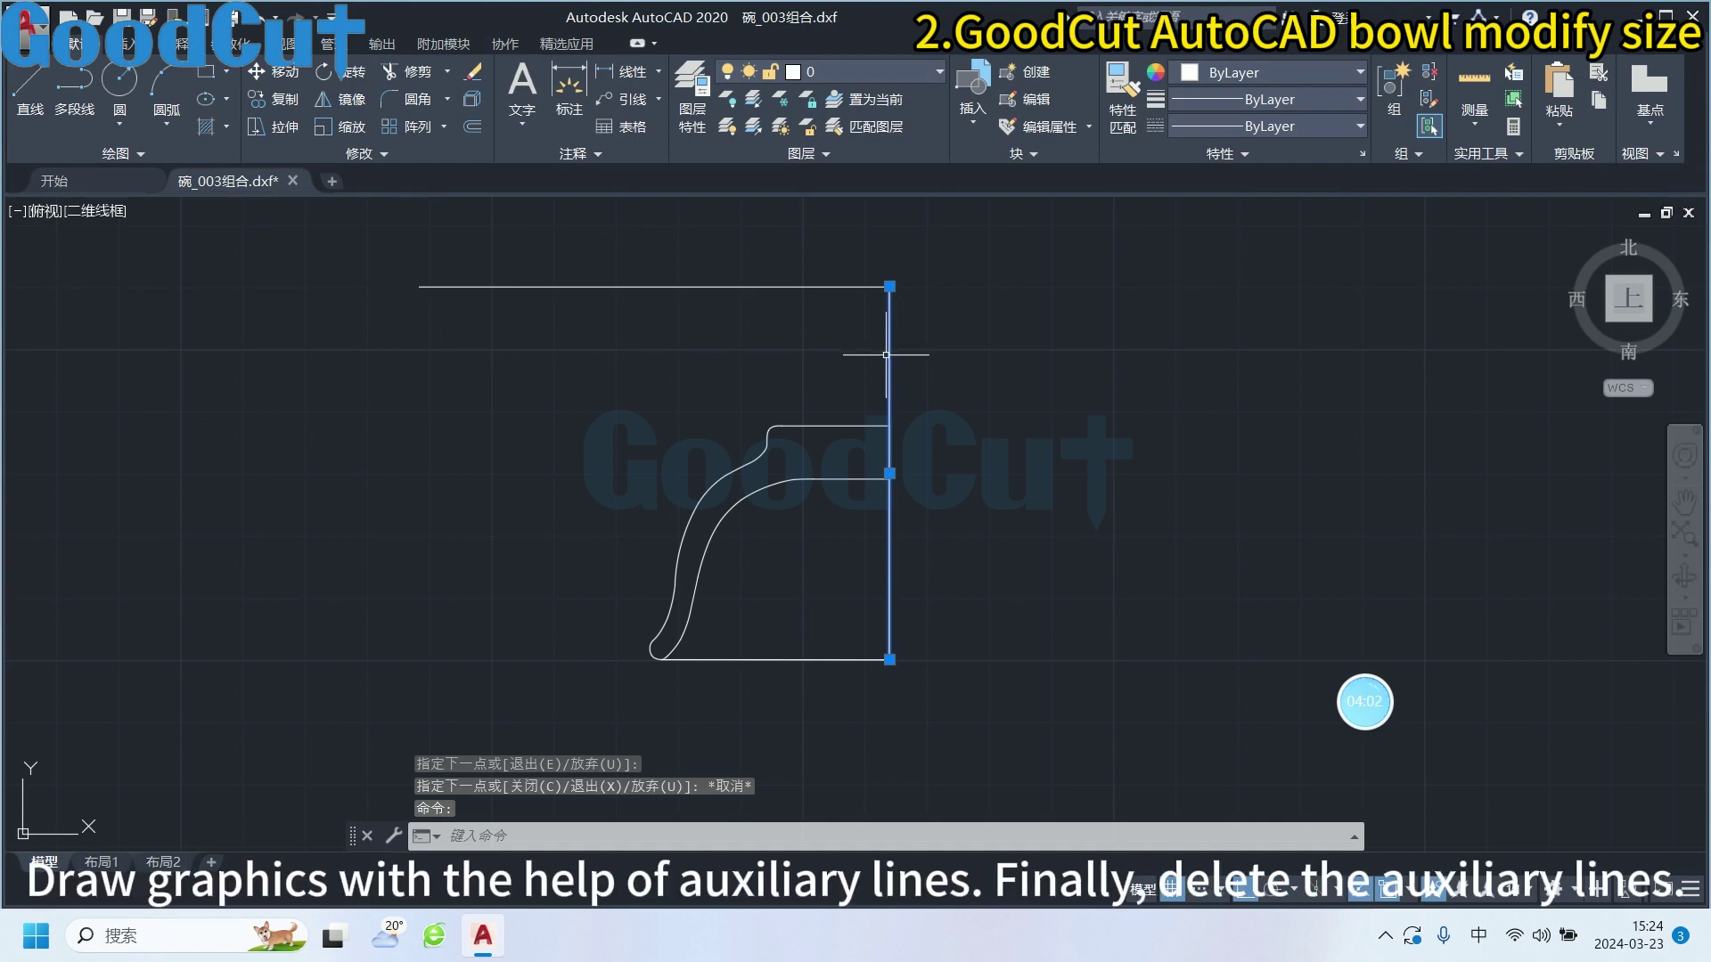
pyautogui.press('Delete')
# Draw a vertical line from the curve's bottom endpoint up to the top line's height
pyautogui.click(30, 84)
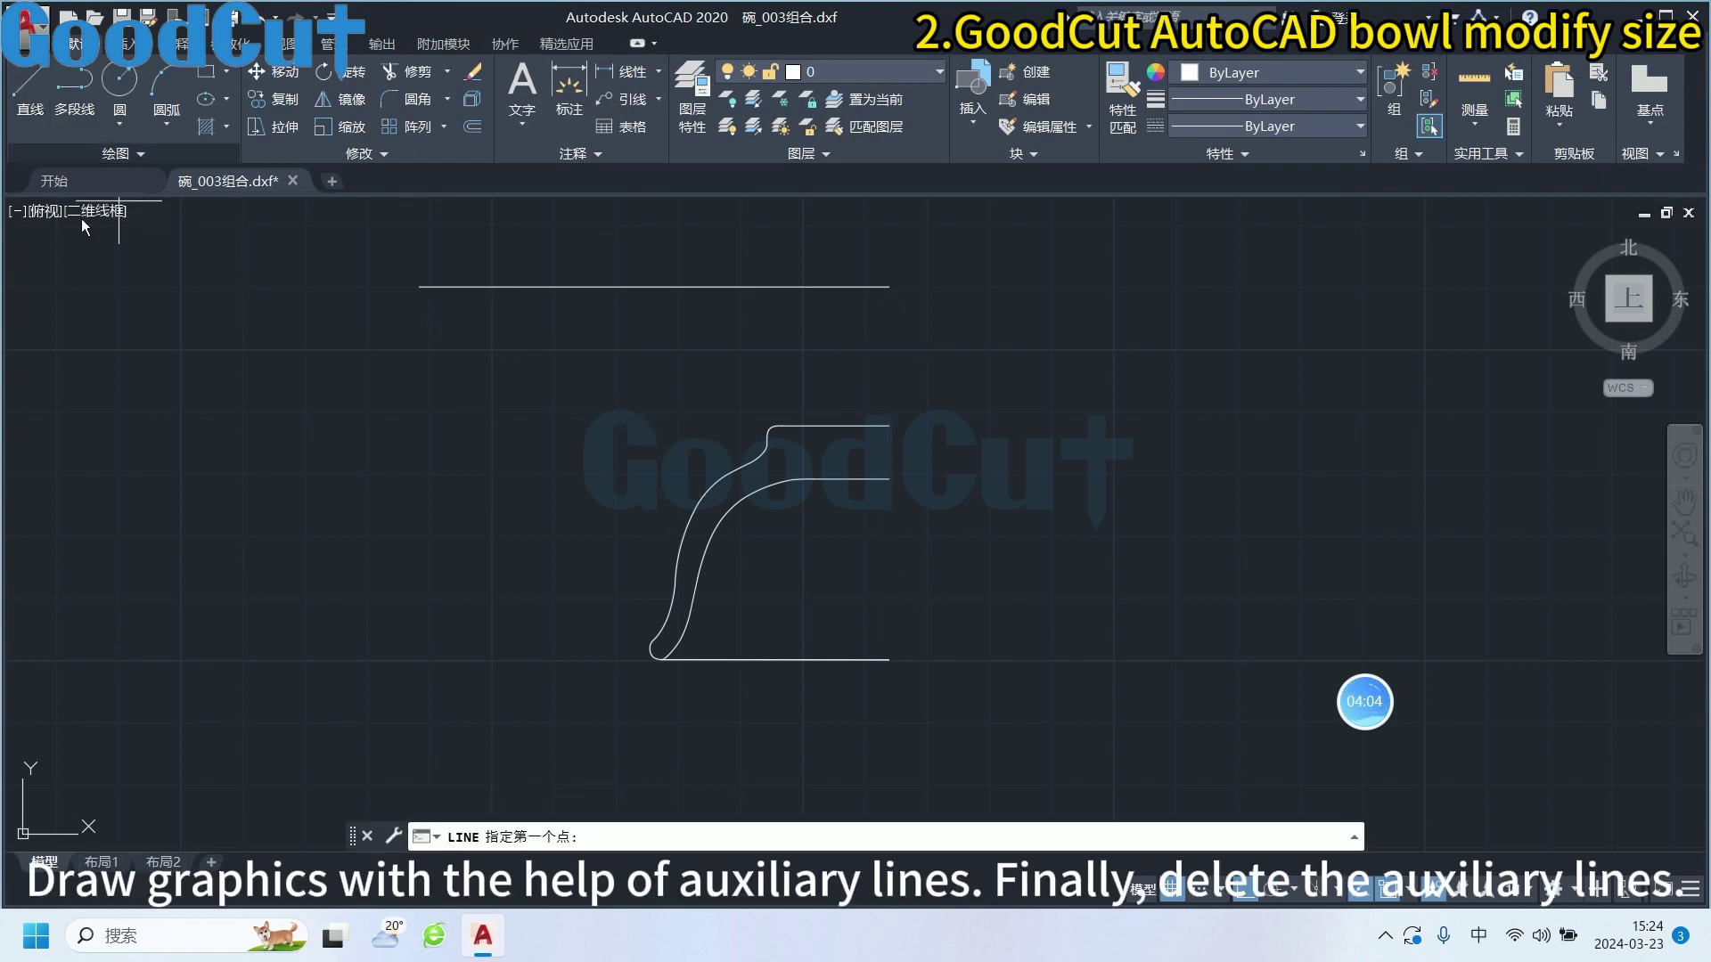
pyautogui.scroll(2, 661, 649)
pyautogui.scroll(2, 650, 631)
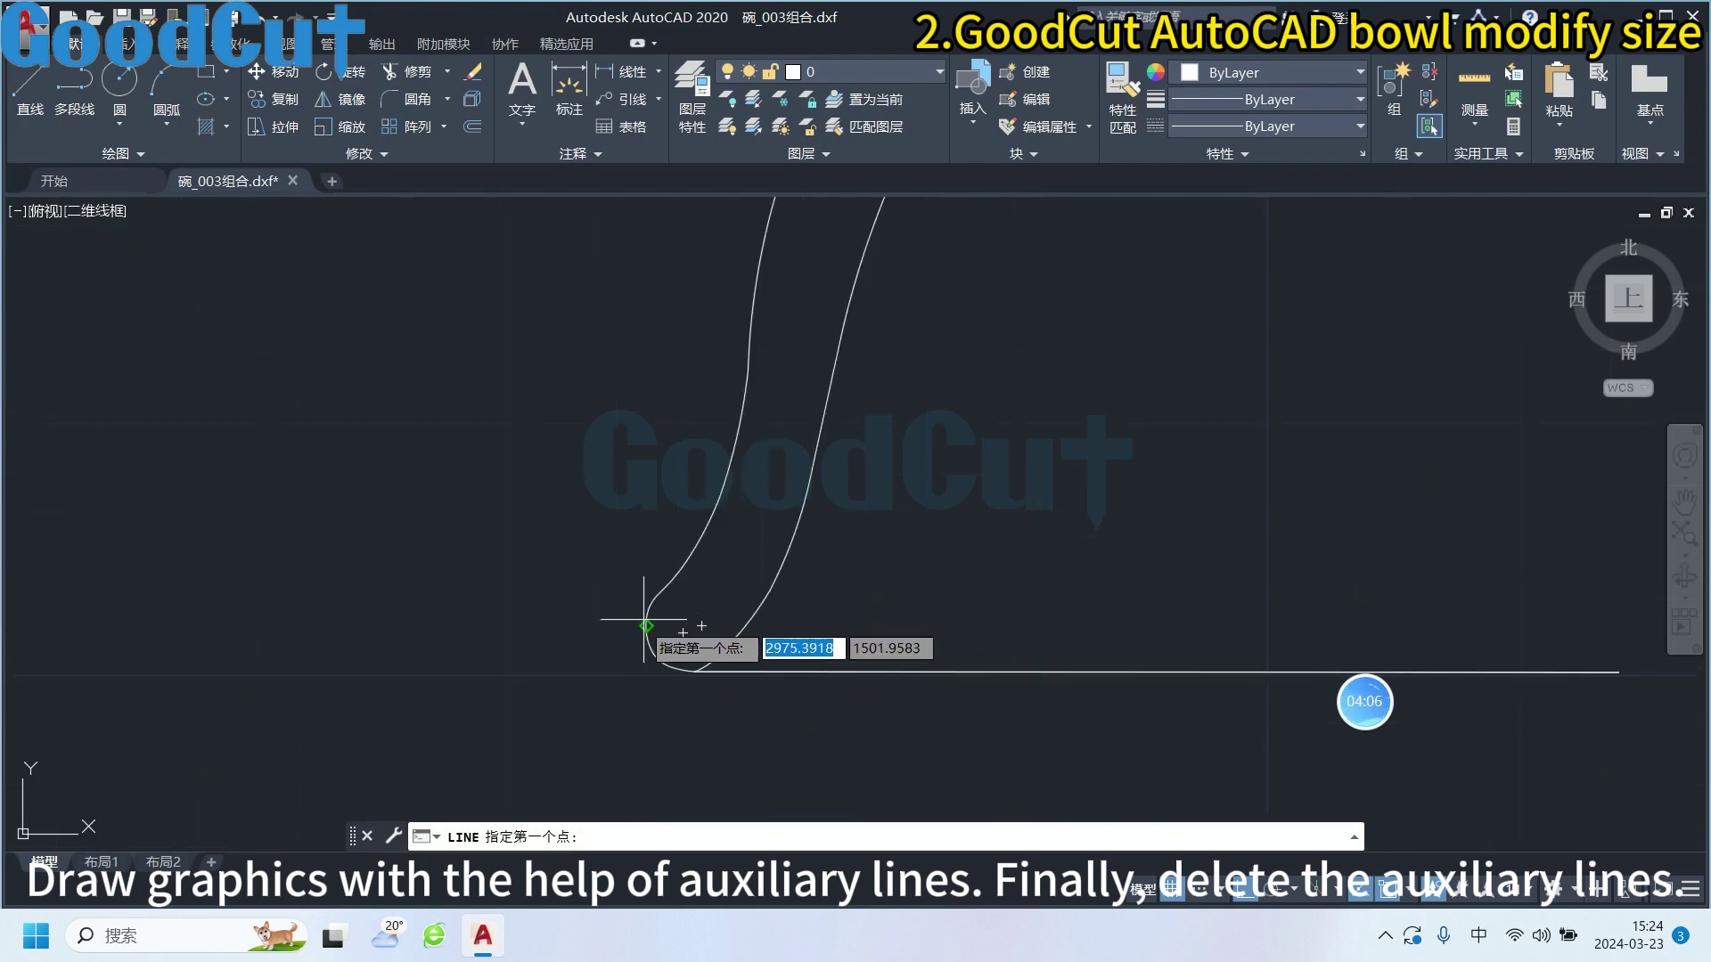
pyautogui.click(647, 625)
pyautogui.scroll(-5, 647, 625)
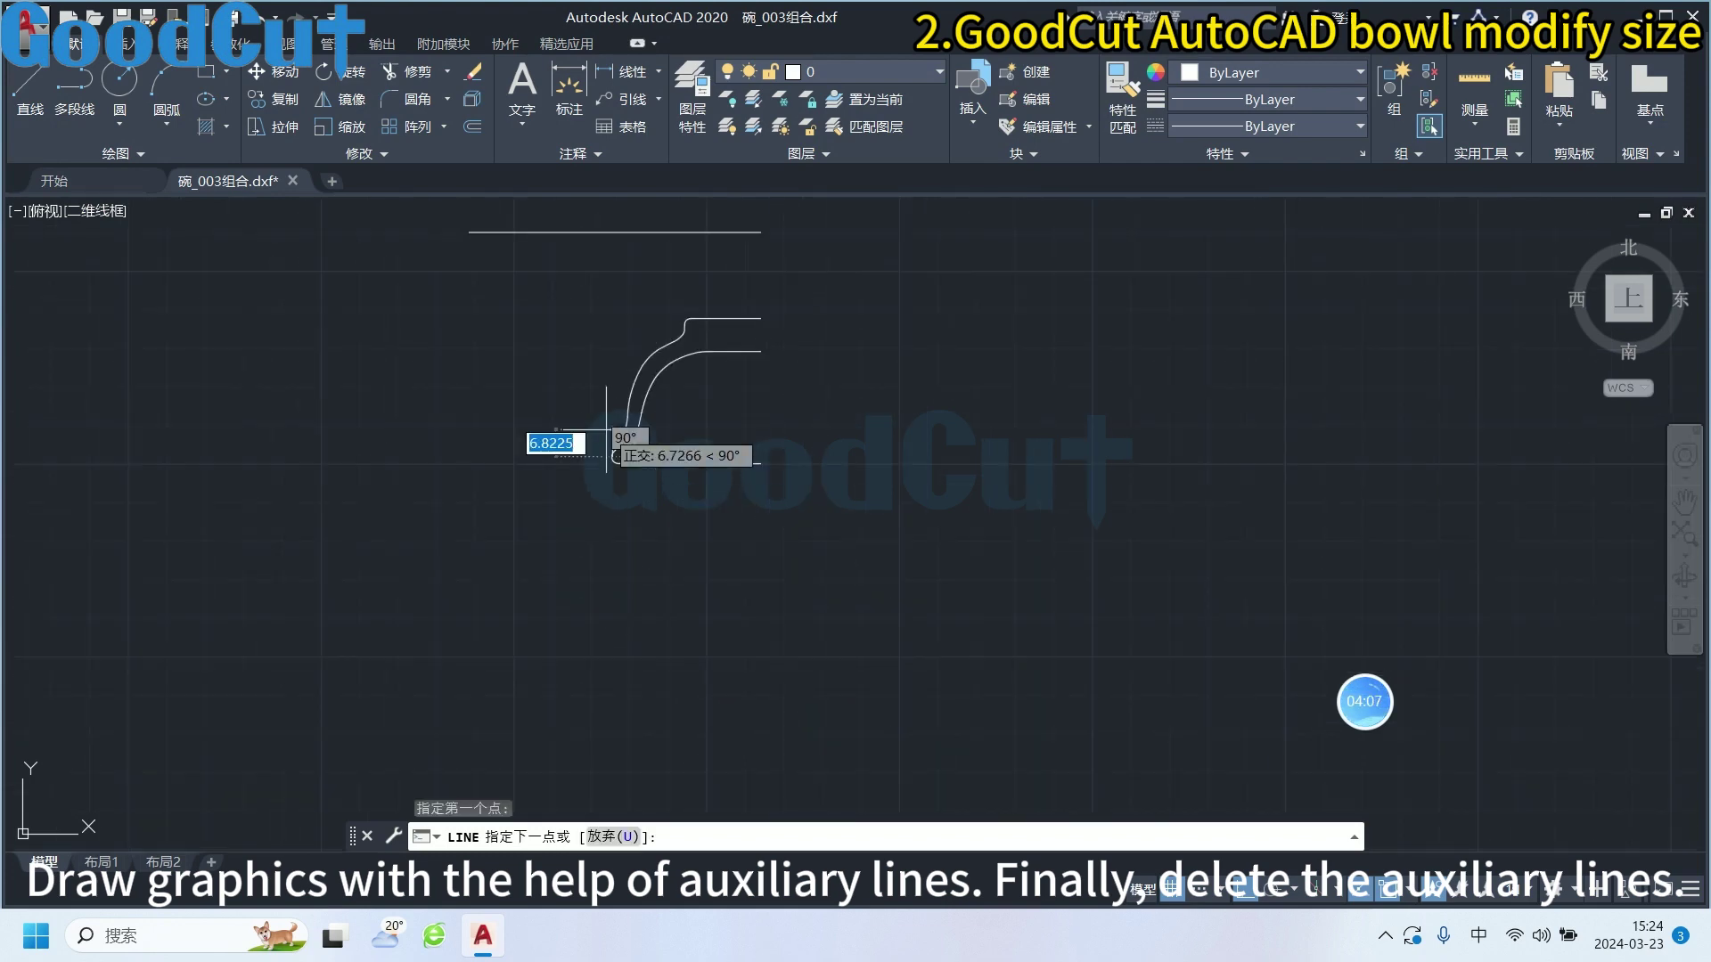
pyautogui.click(611, 234)
pyautogui.rightClick(469, 334)
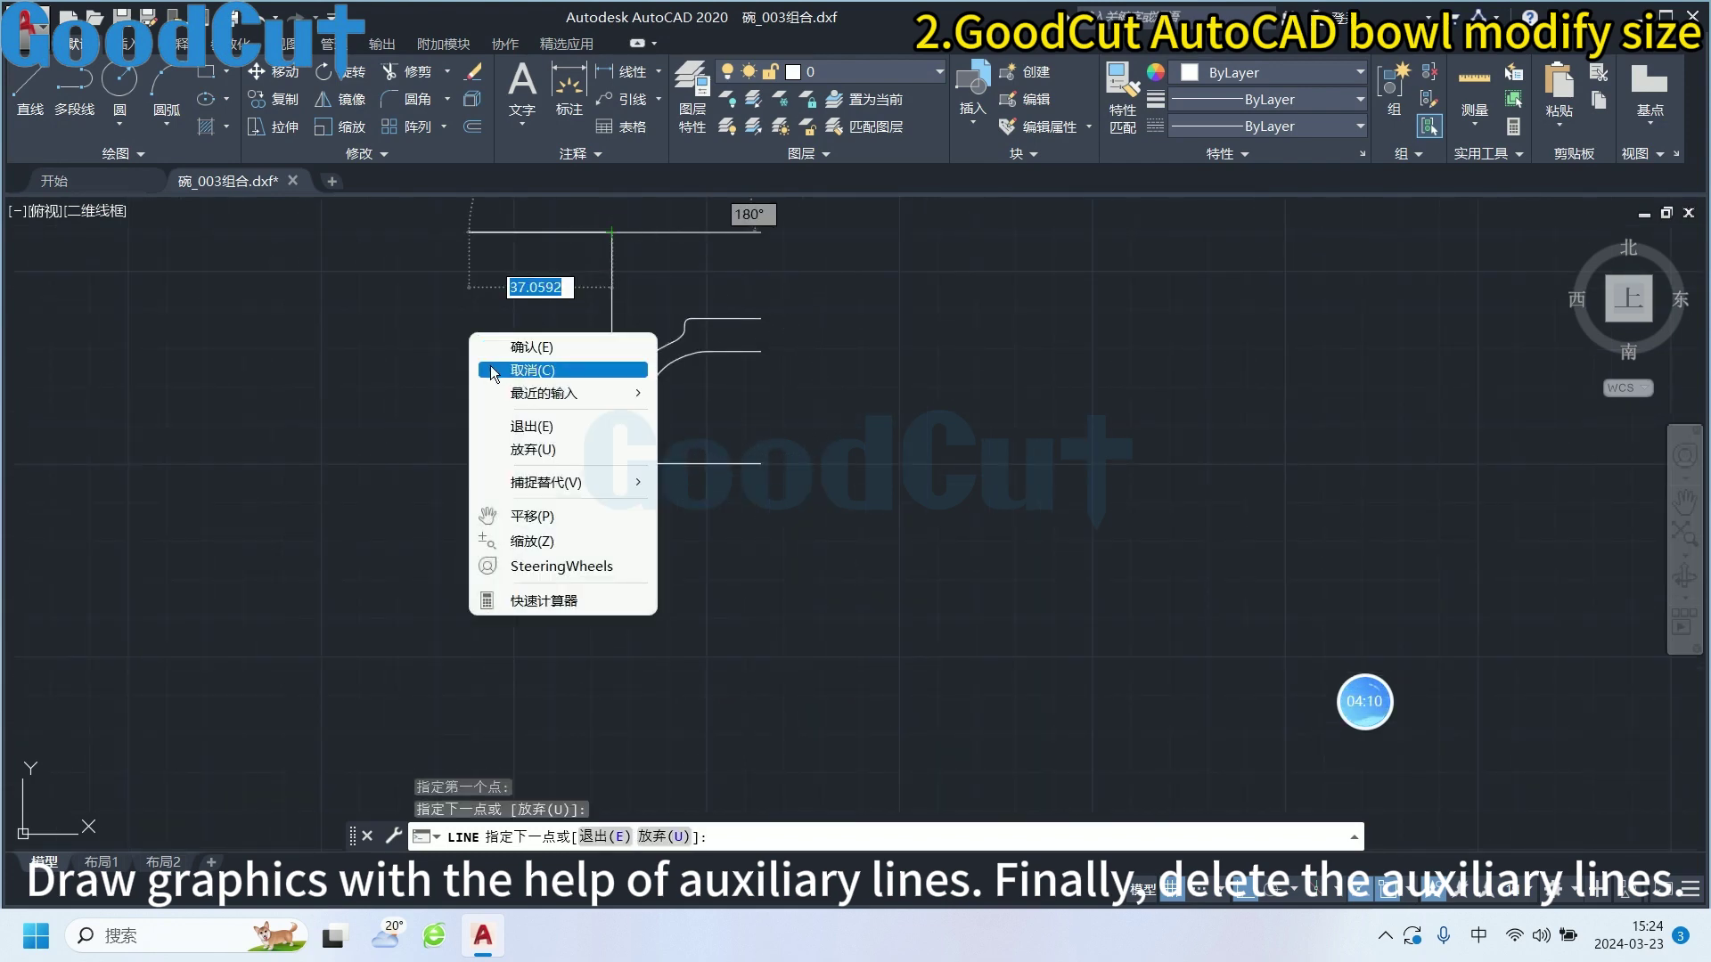
pyautogui.click(495, 370)
# Grip-stretch the top horizontal line's left end to the vertical line's top
pyautogui.click(469, 232)
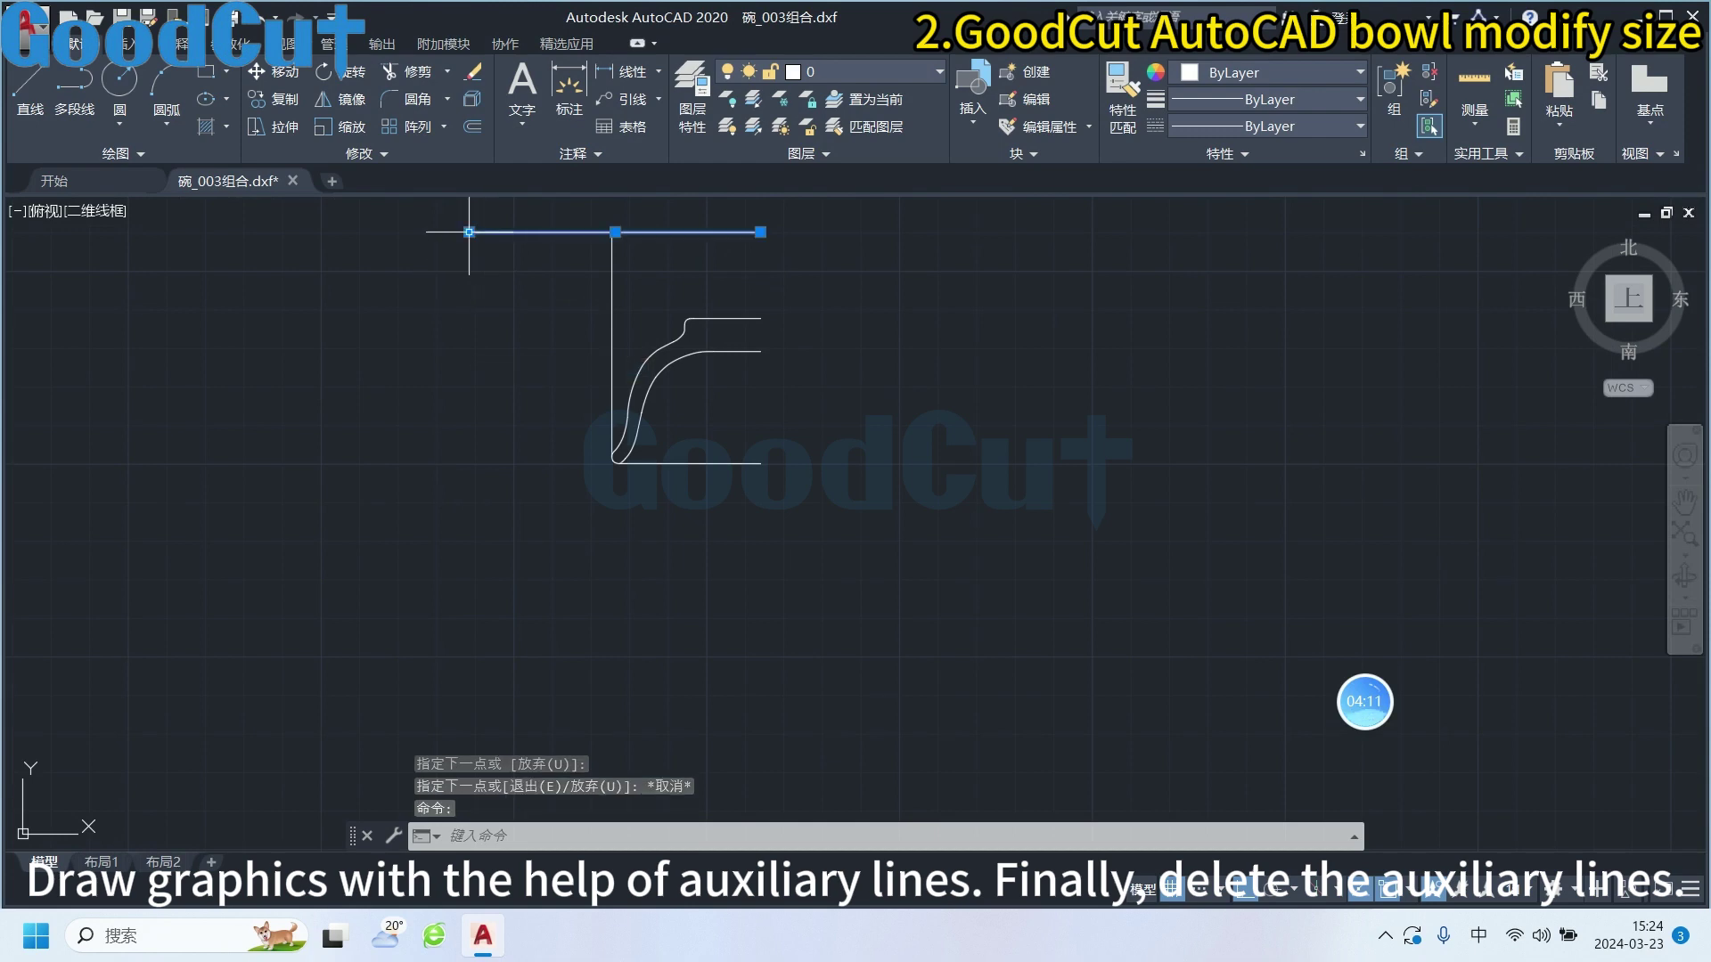
pyautogui.click(611, 232)
pyautogui.moveTo(412, 398); pyautogui.dragTo(441, 473, button='middle')
pyautogui.press('Escape')
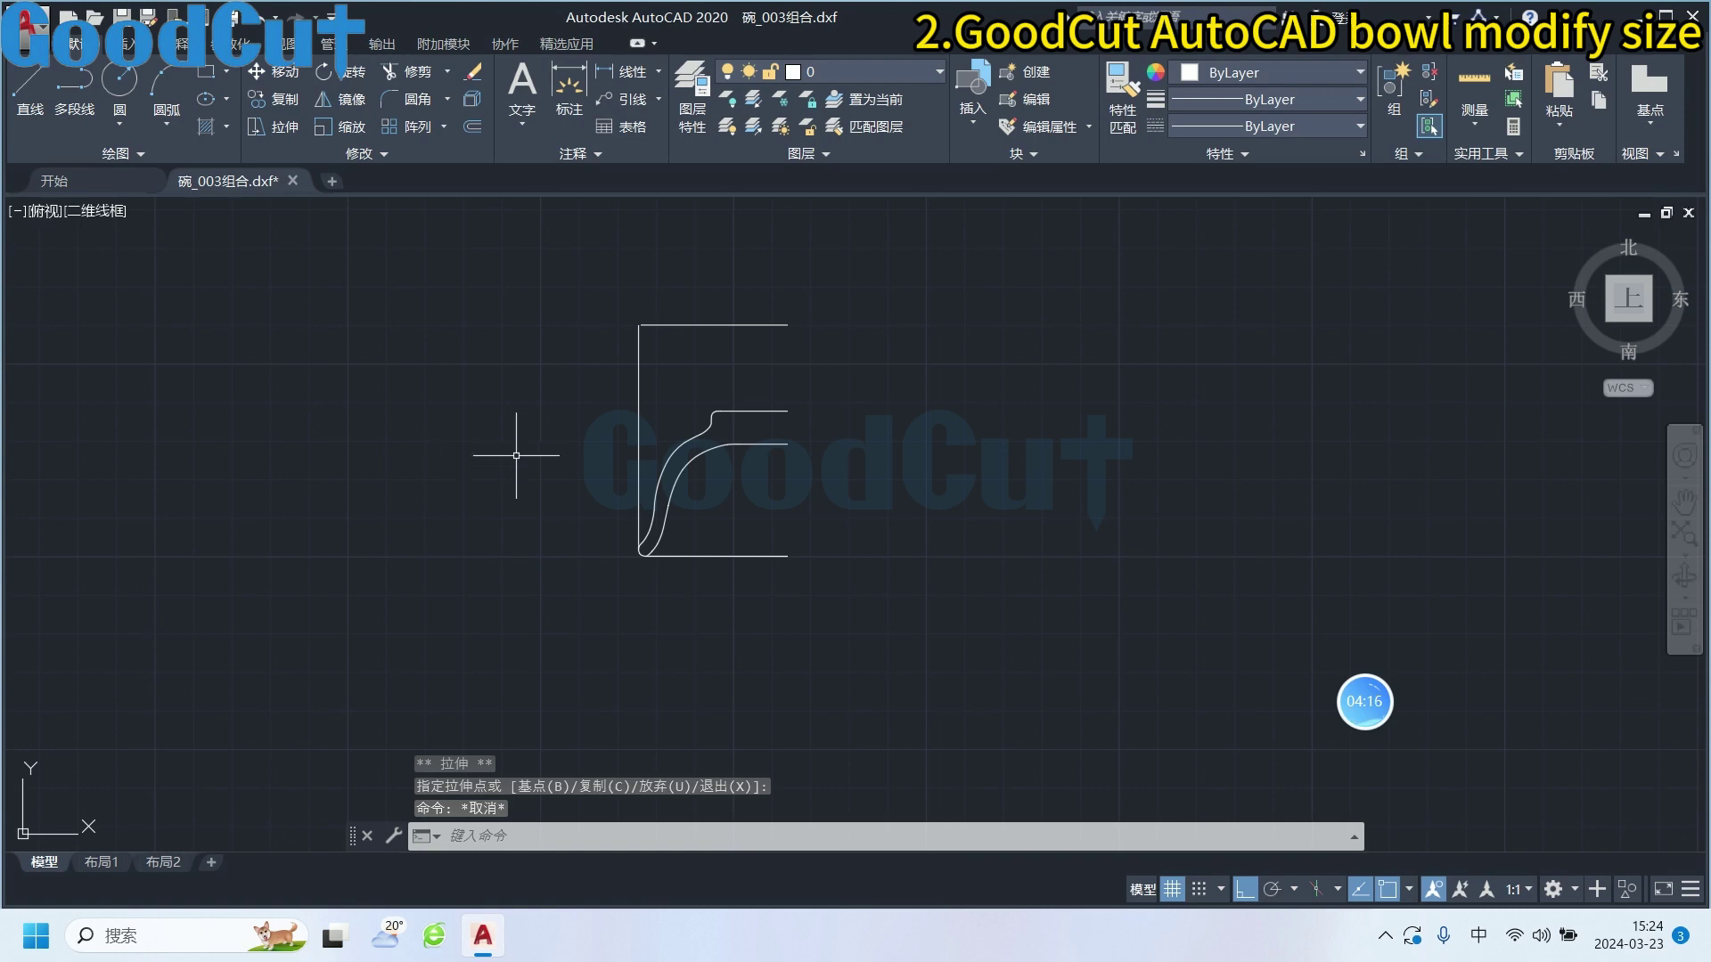
pyautogui.scroll(2, 639, 336)
pyautogui.moveTo(657, 306); pyautogui.dragTo(649, 344)
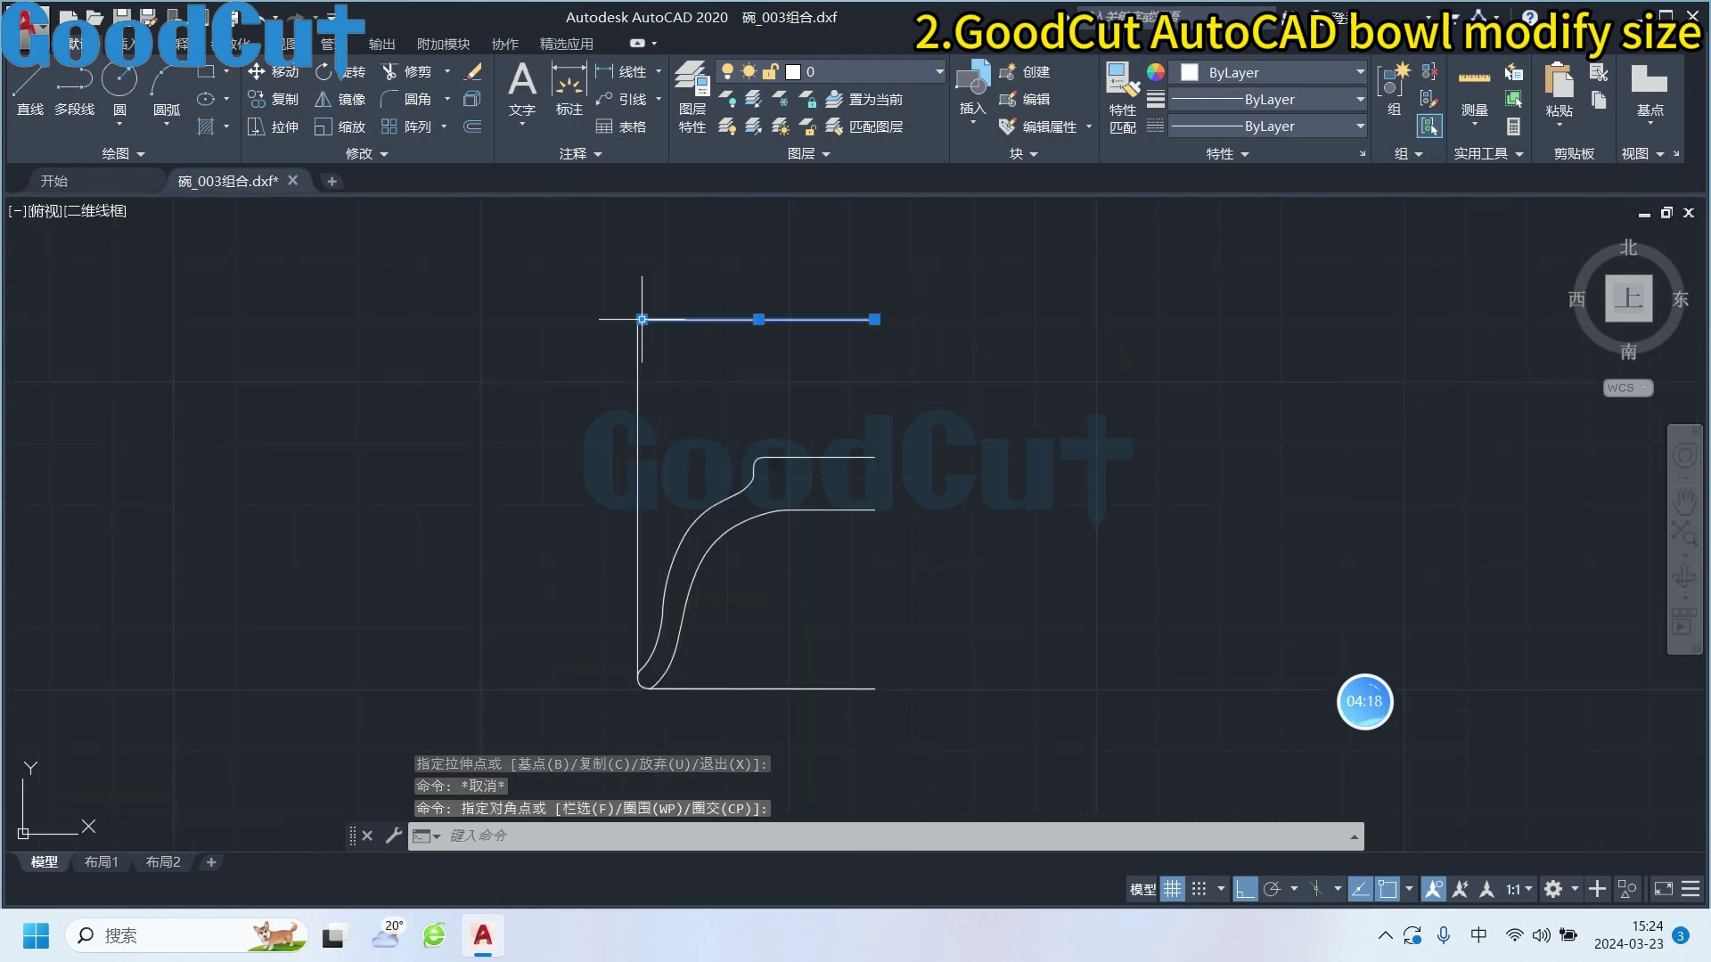
pyautogui.click(642, 319)
pyautogui.scroll(-2, 538, 360)
pyautogui.press('Escape')
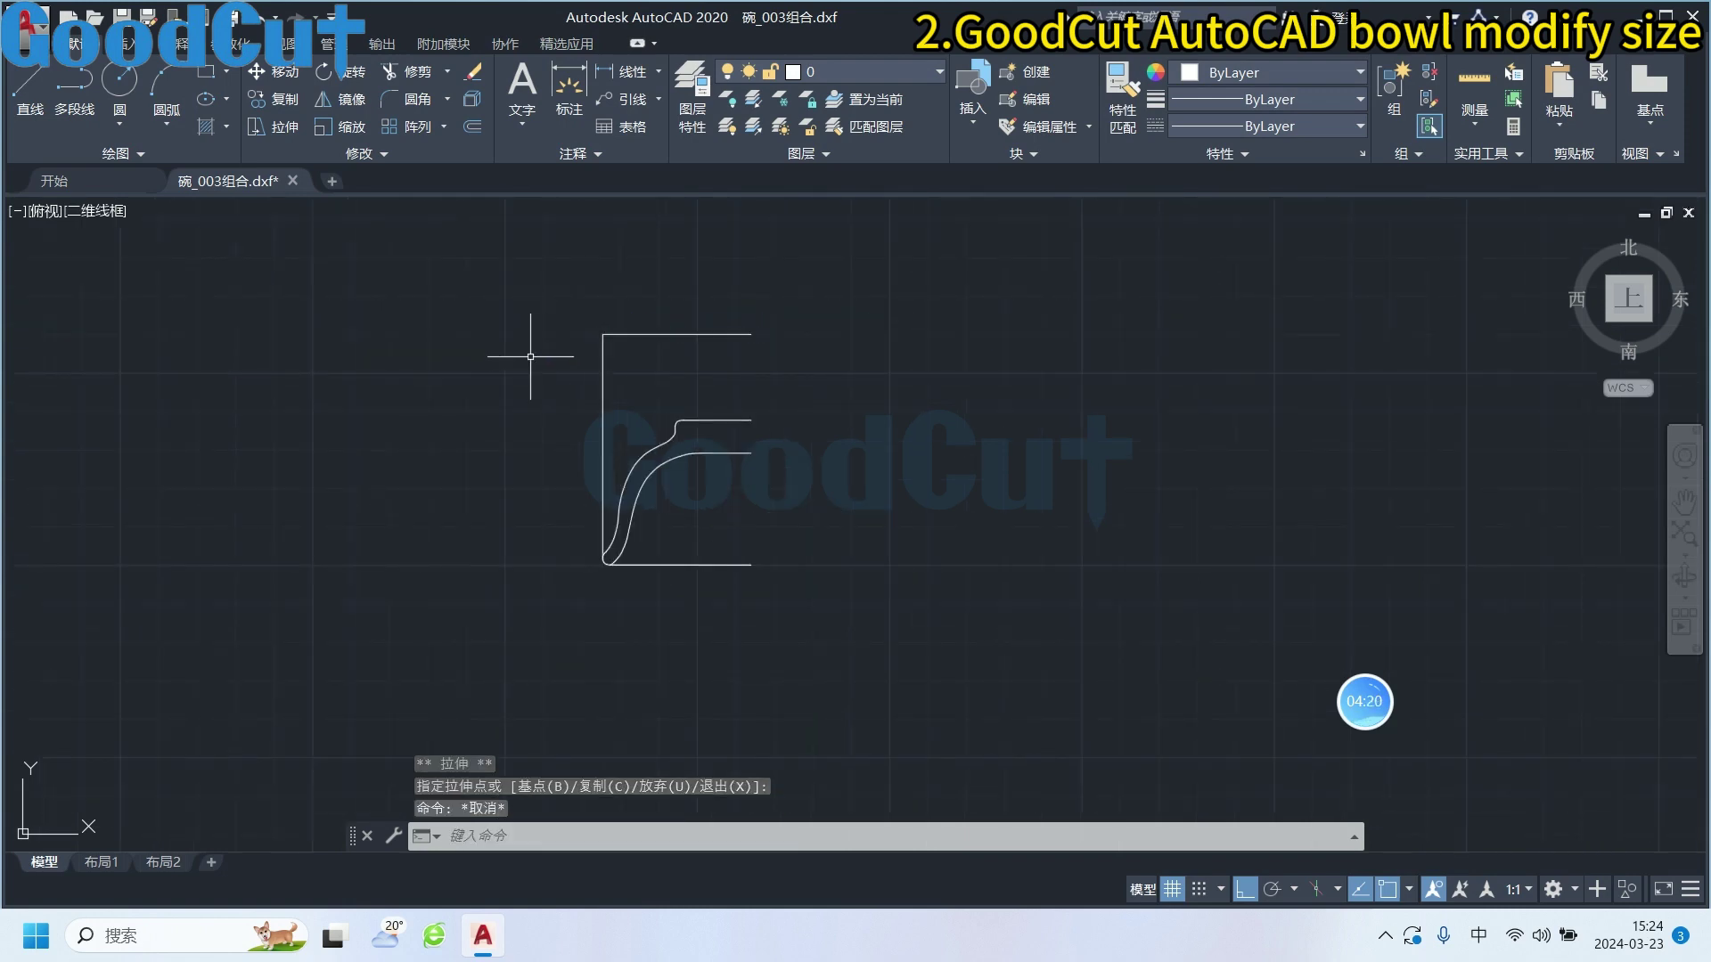
pyautogui.scroll(-2, 568, 366)
pyautogui.moveTo(585, 362); pyautogui.dragTo(650, 336, button='middle')
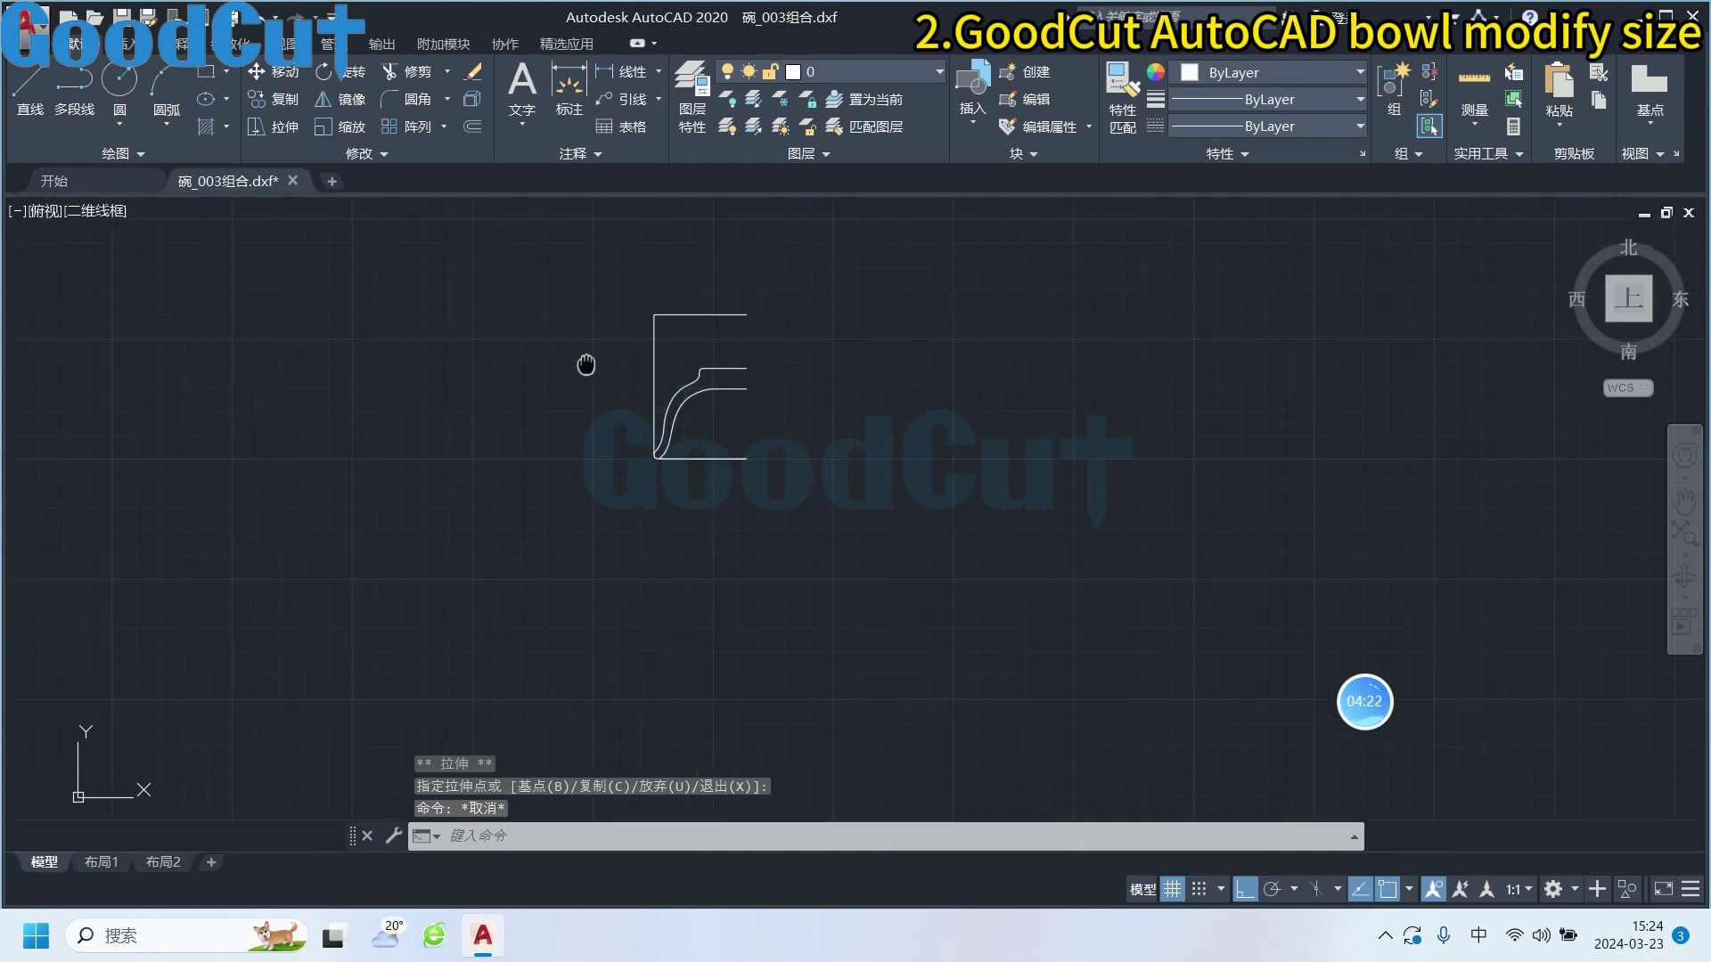
pyautogui.scroll(2, 655, 397)
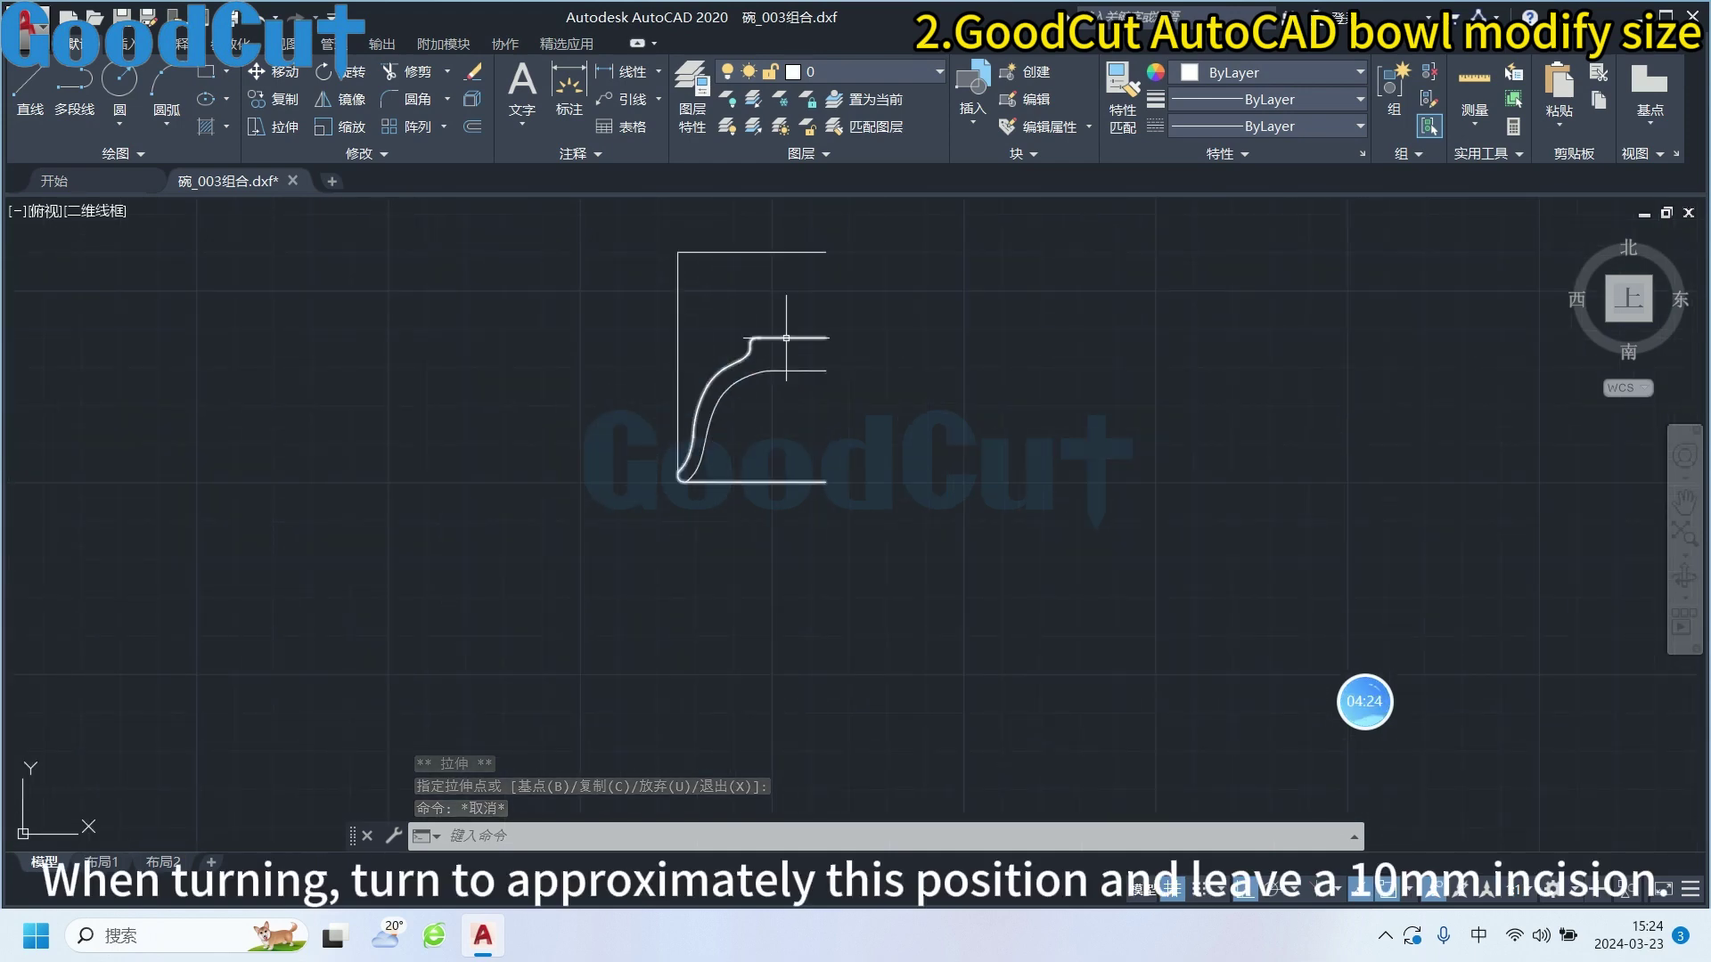
# Draw a diagonal line from the upper curve's top end to the top-left corner
pyautogui.click(37, 77)
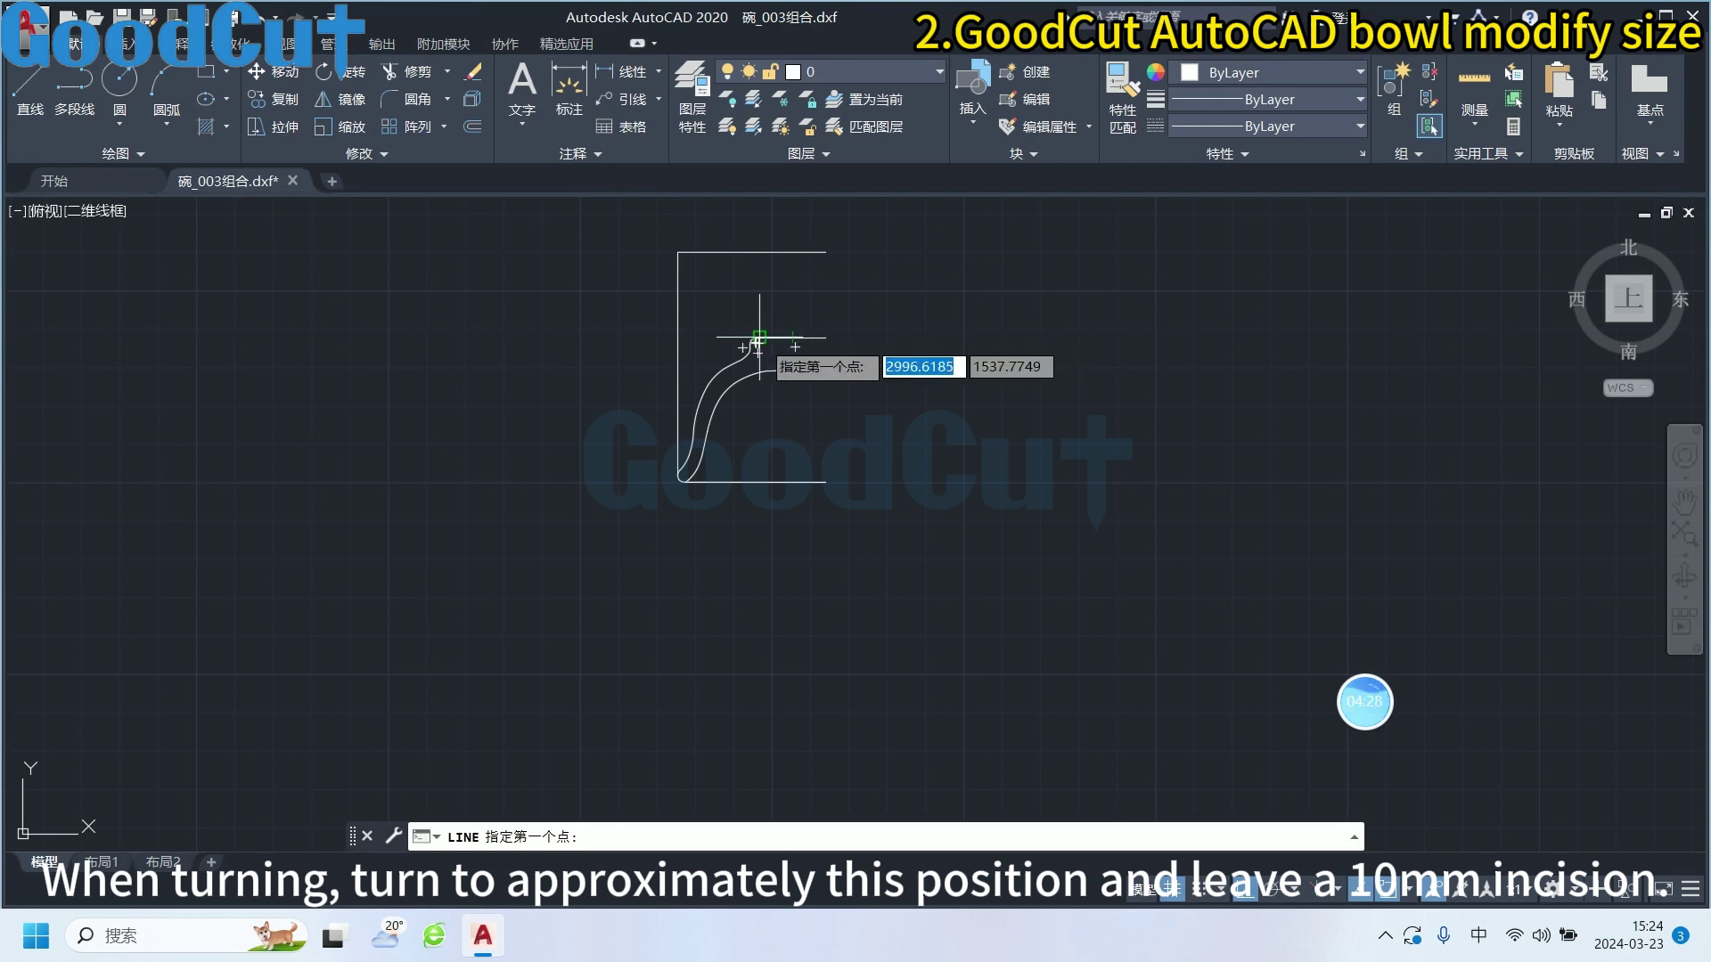
pyautogui.click(757, 342)
pyautogui.scroll(3, 775, 339)
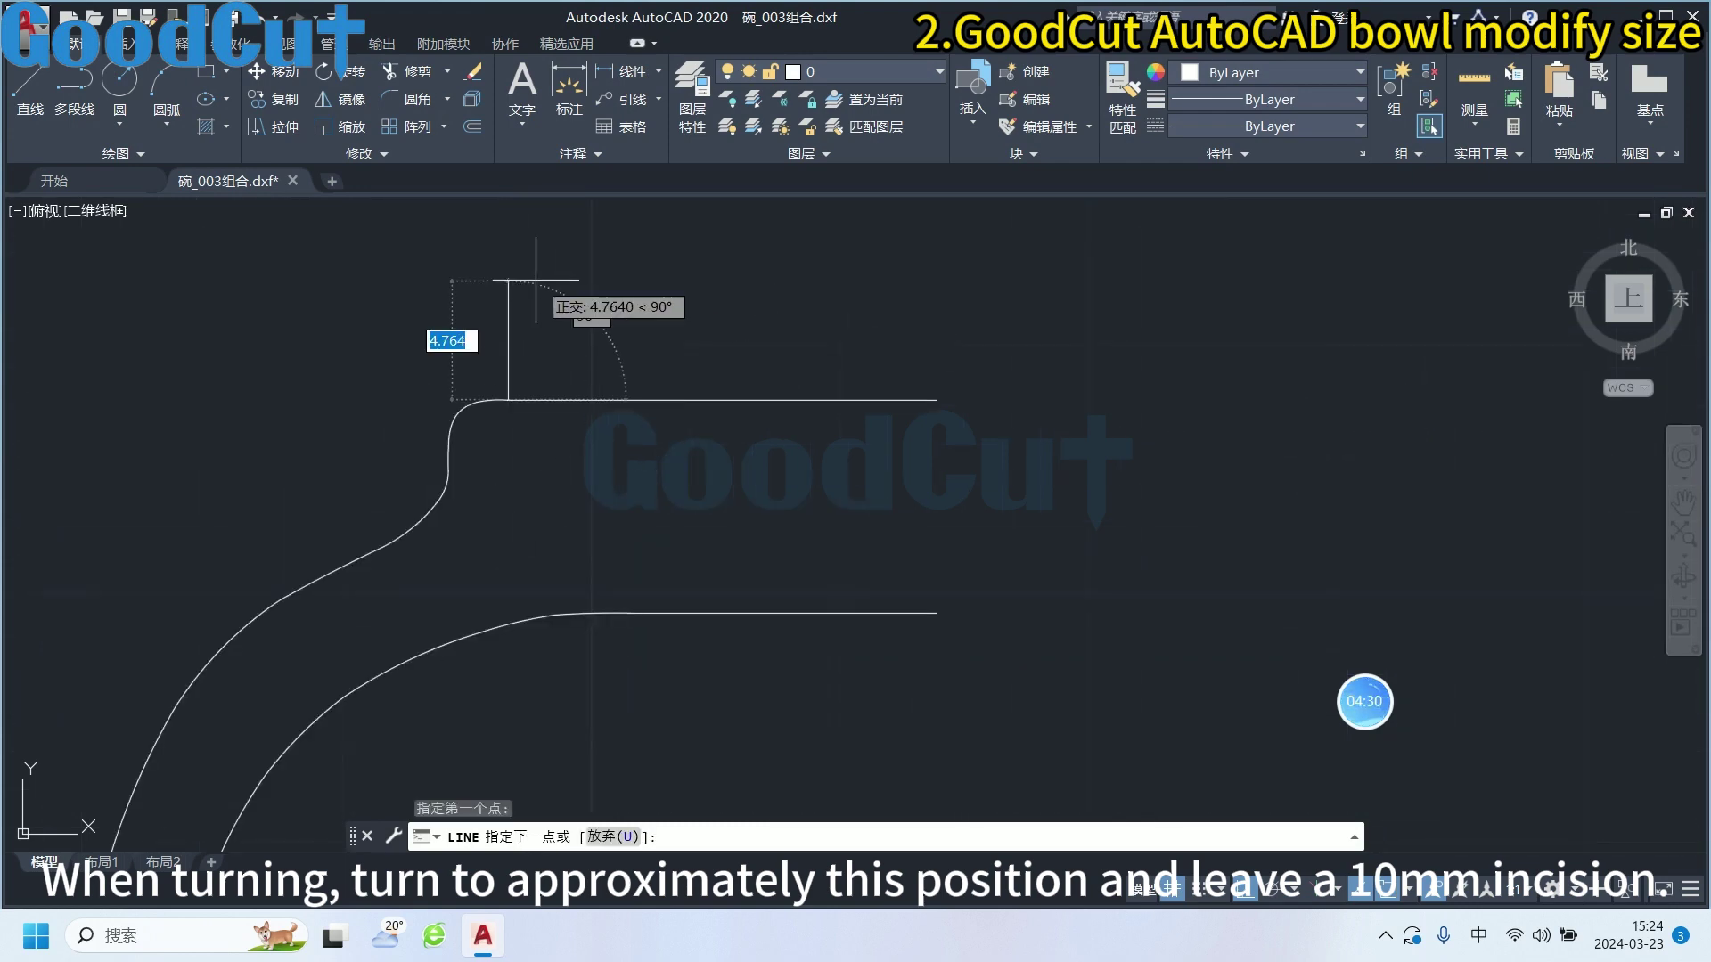
pyautogui.scroll(-3, 450, 344)
pyautogui.click(463, 247)
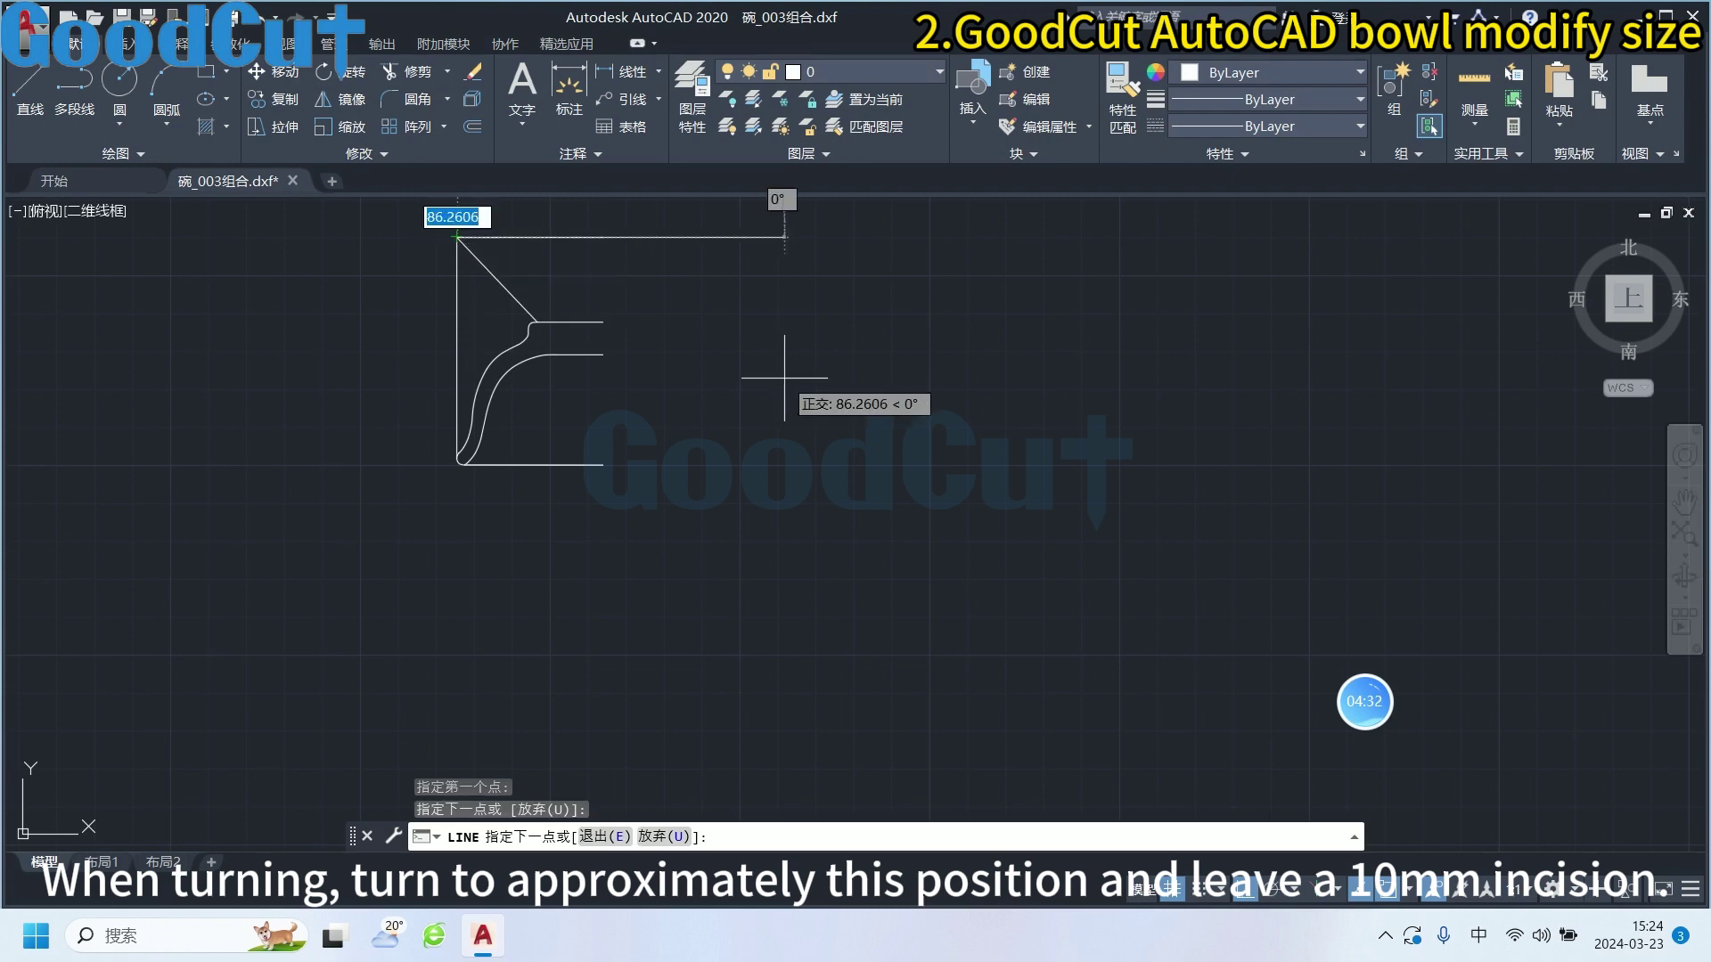
pyautogui.press('Escape')
pyautogui.moveTo(653, 373); pyautogui.dragTo(871, 412, button='middle')
pyautogui.scroll(4, 707, 370)
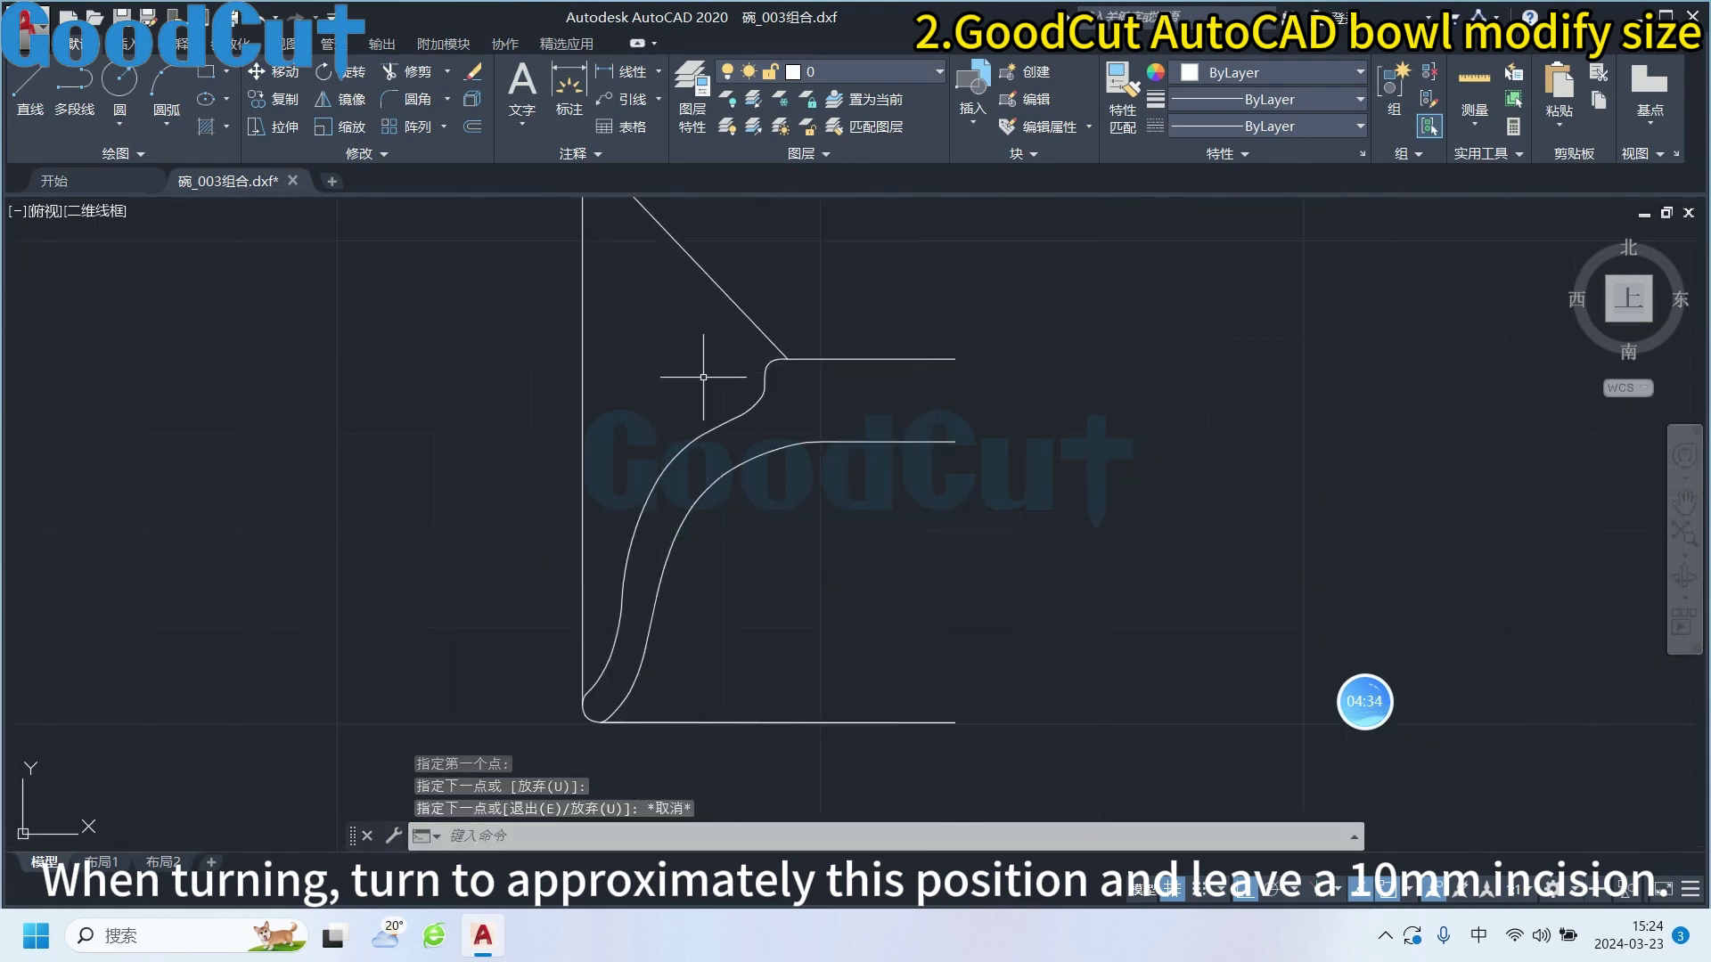
pyautogui.click(765, 333)
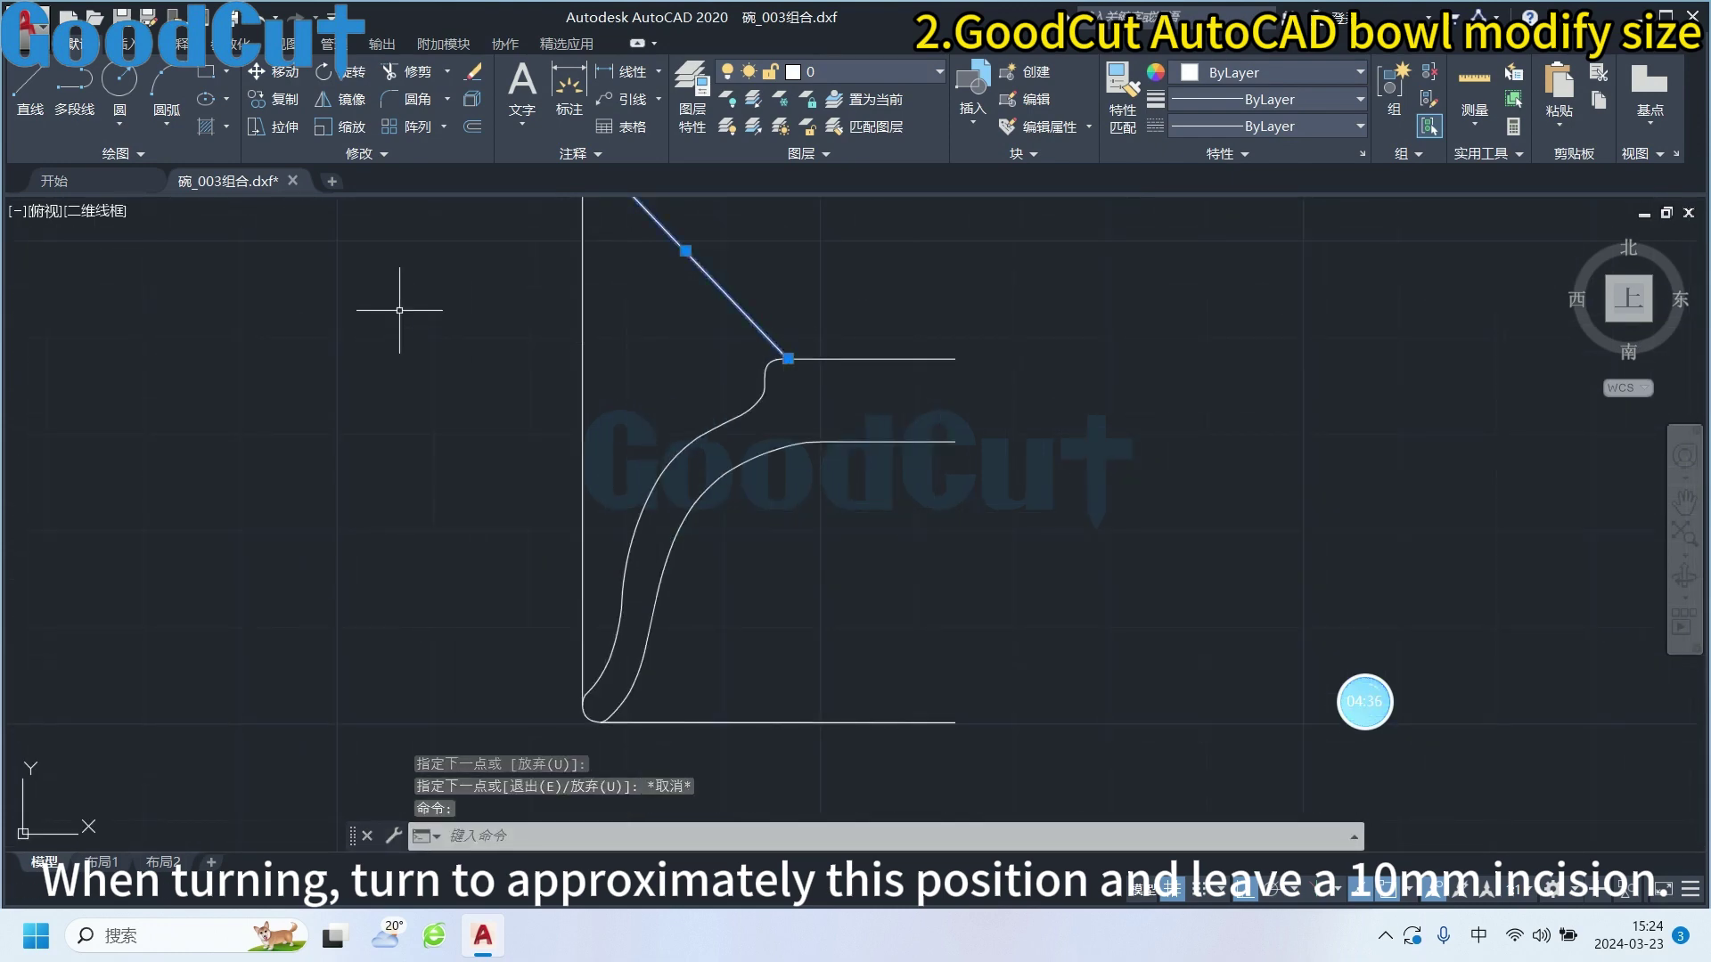
# Draw a 10-unit vertical segment up from the diagonal's lower end
pyautogui.click(30, 89)
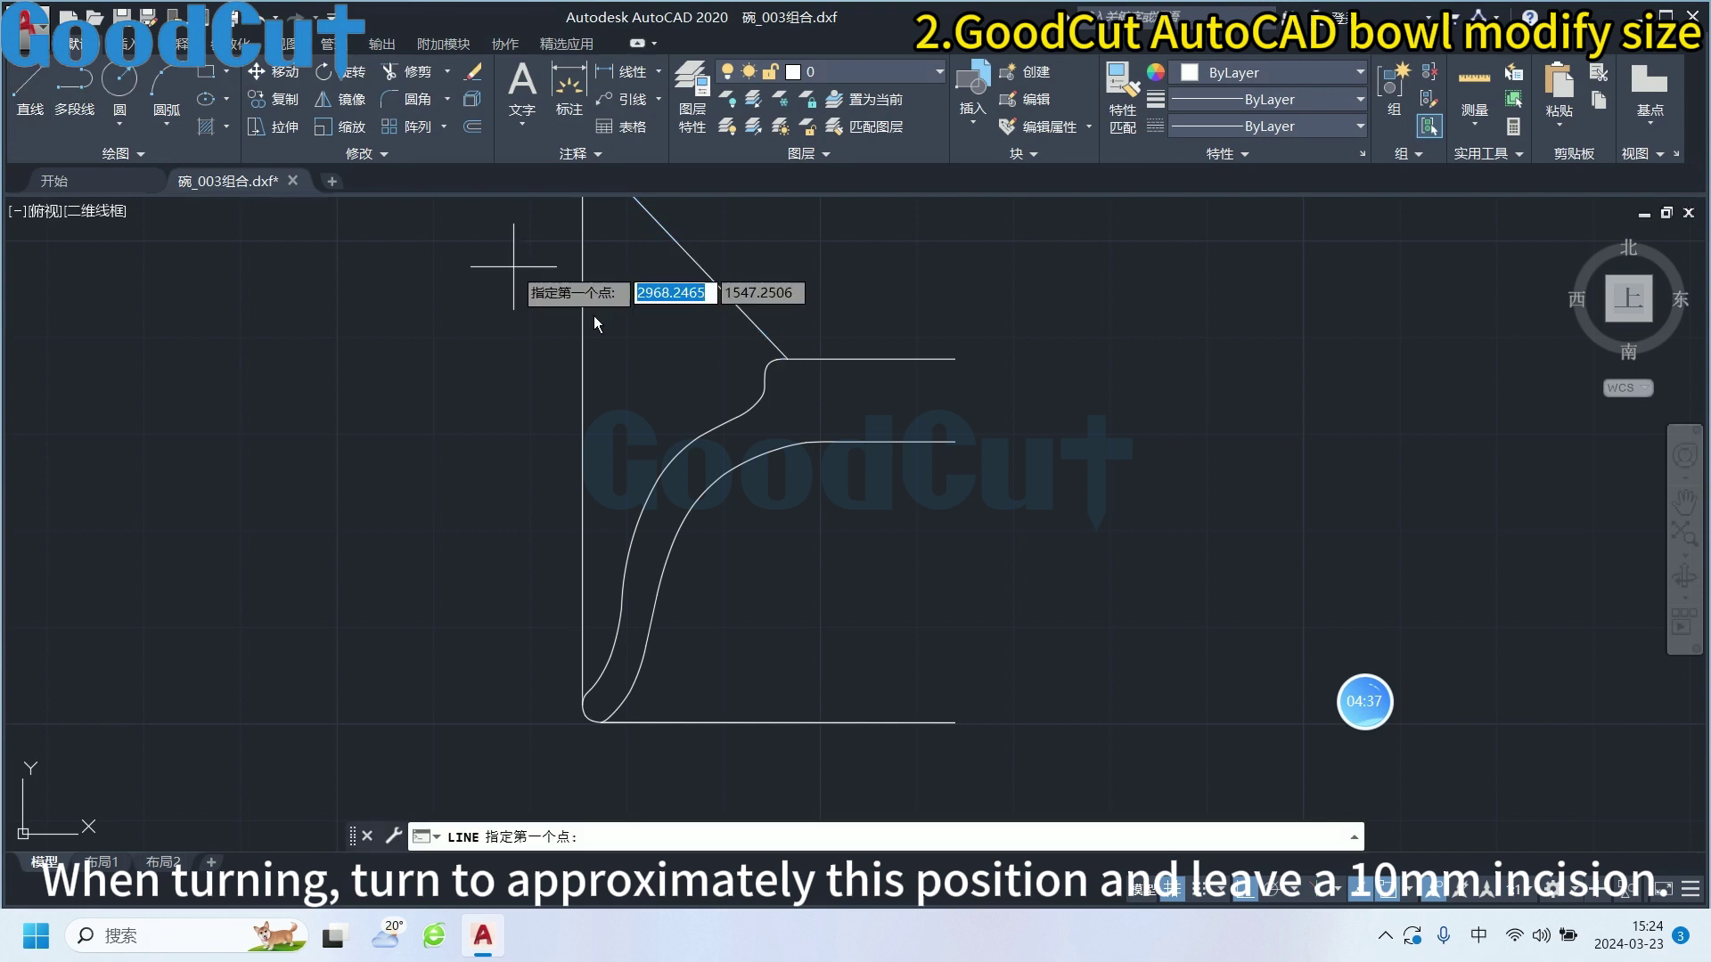
pyautogui.click(788, 359)
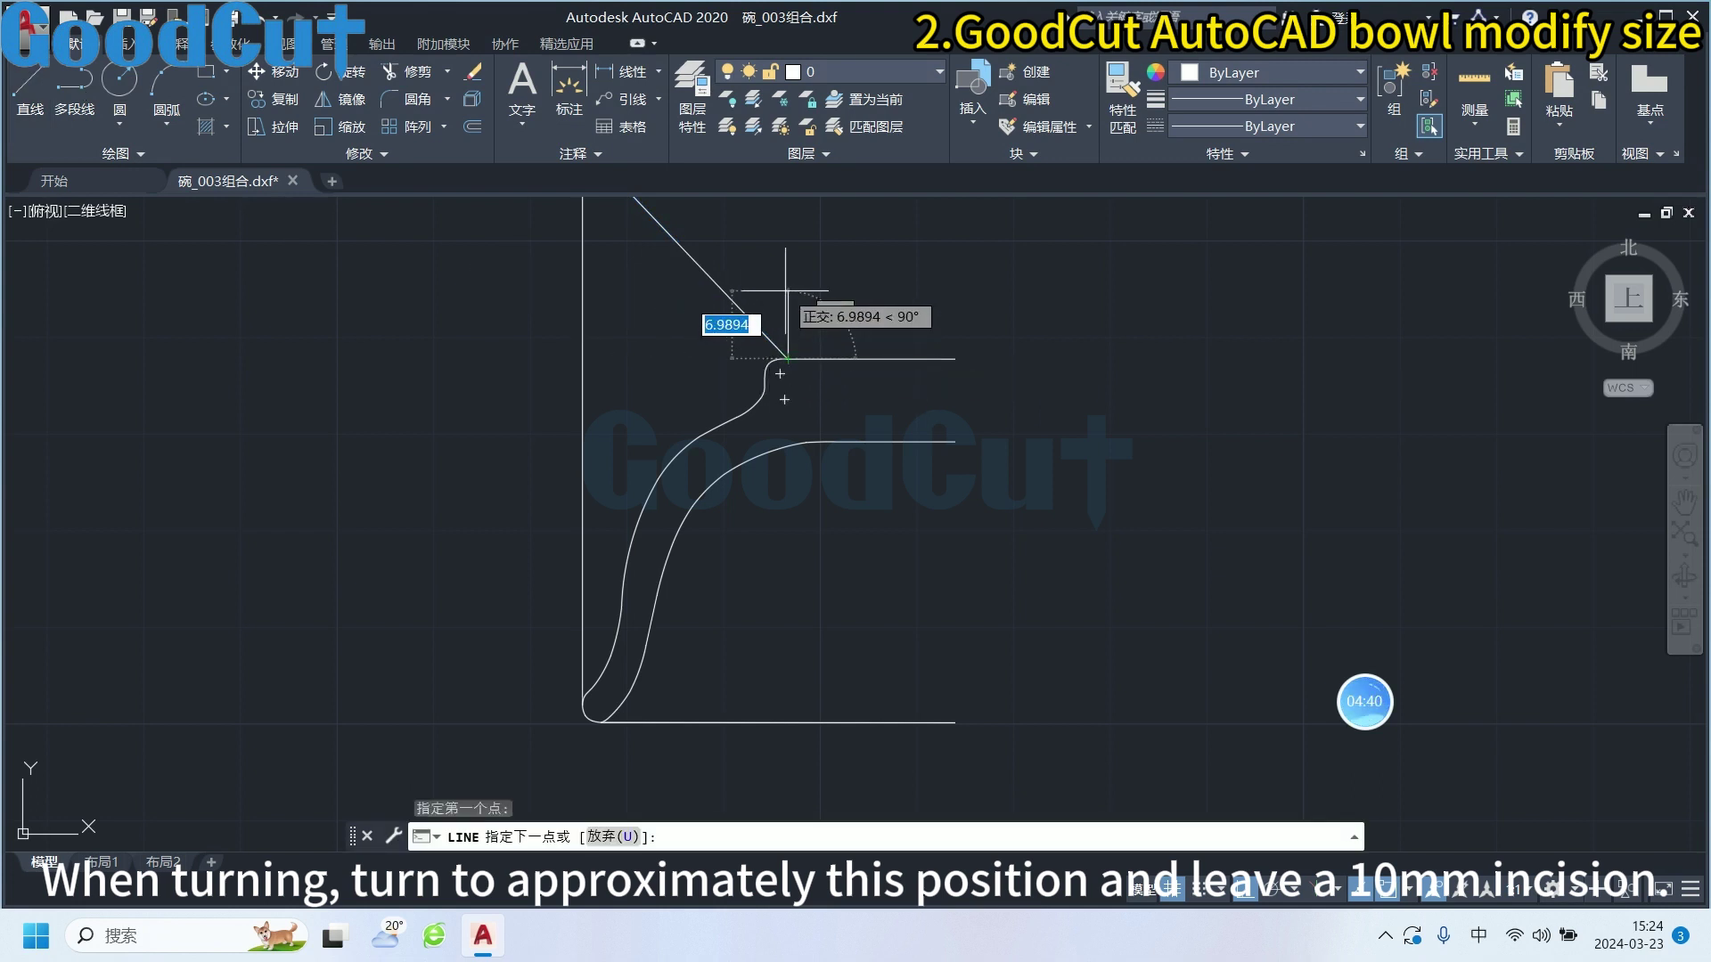
pyautogui.write('10')
pyautogui.press('Return')
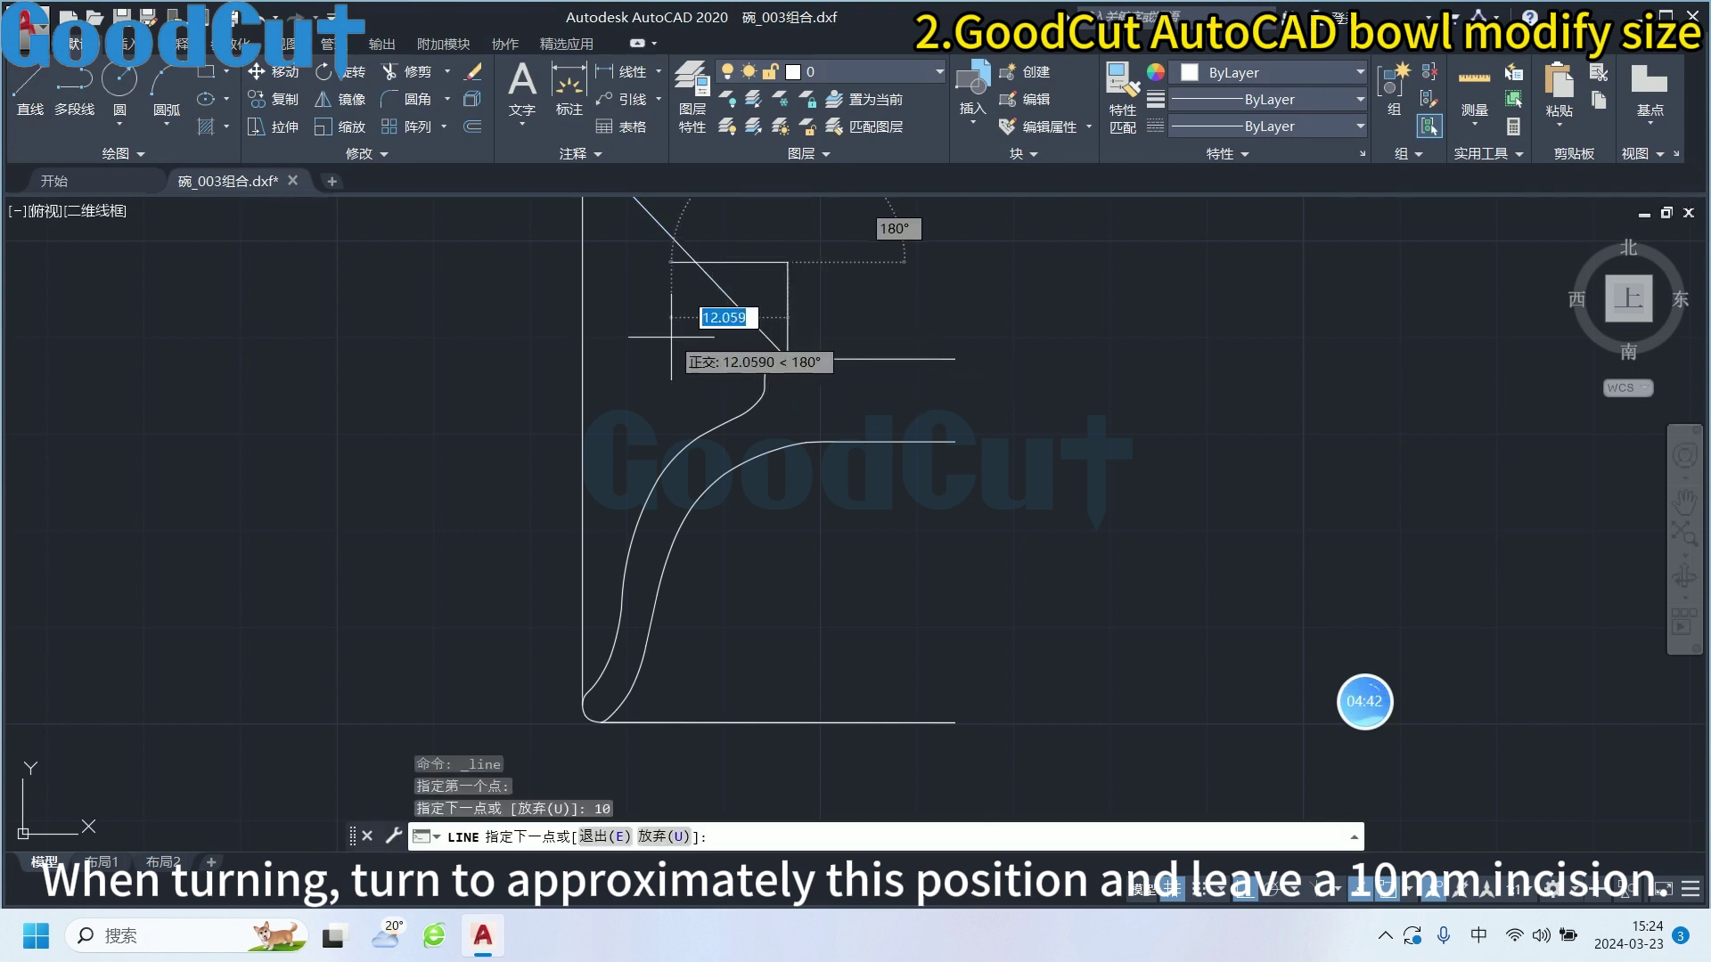
pyautogui.press('Escape')
# Move the diagonal line's lower end up to the 10-unit mark, then check the curved profile
pyautogui.click(744, 314)
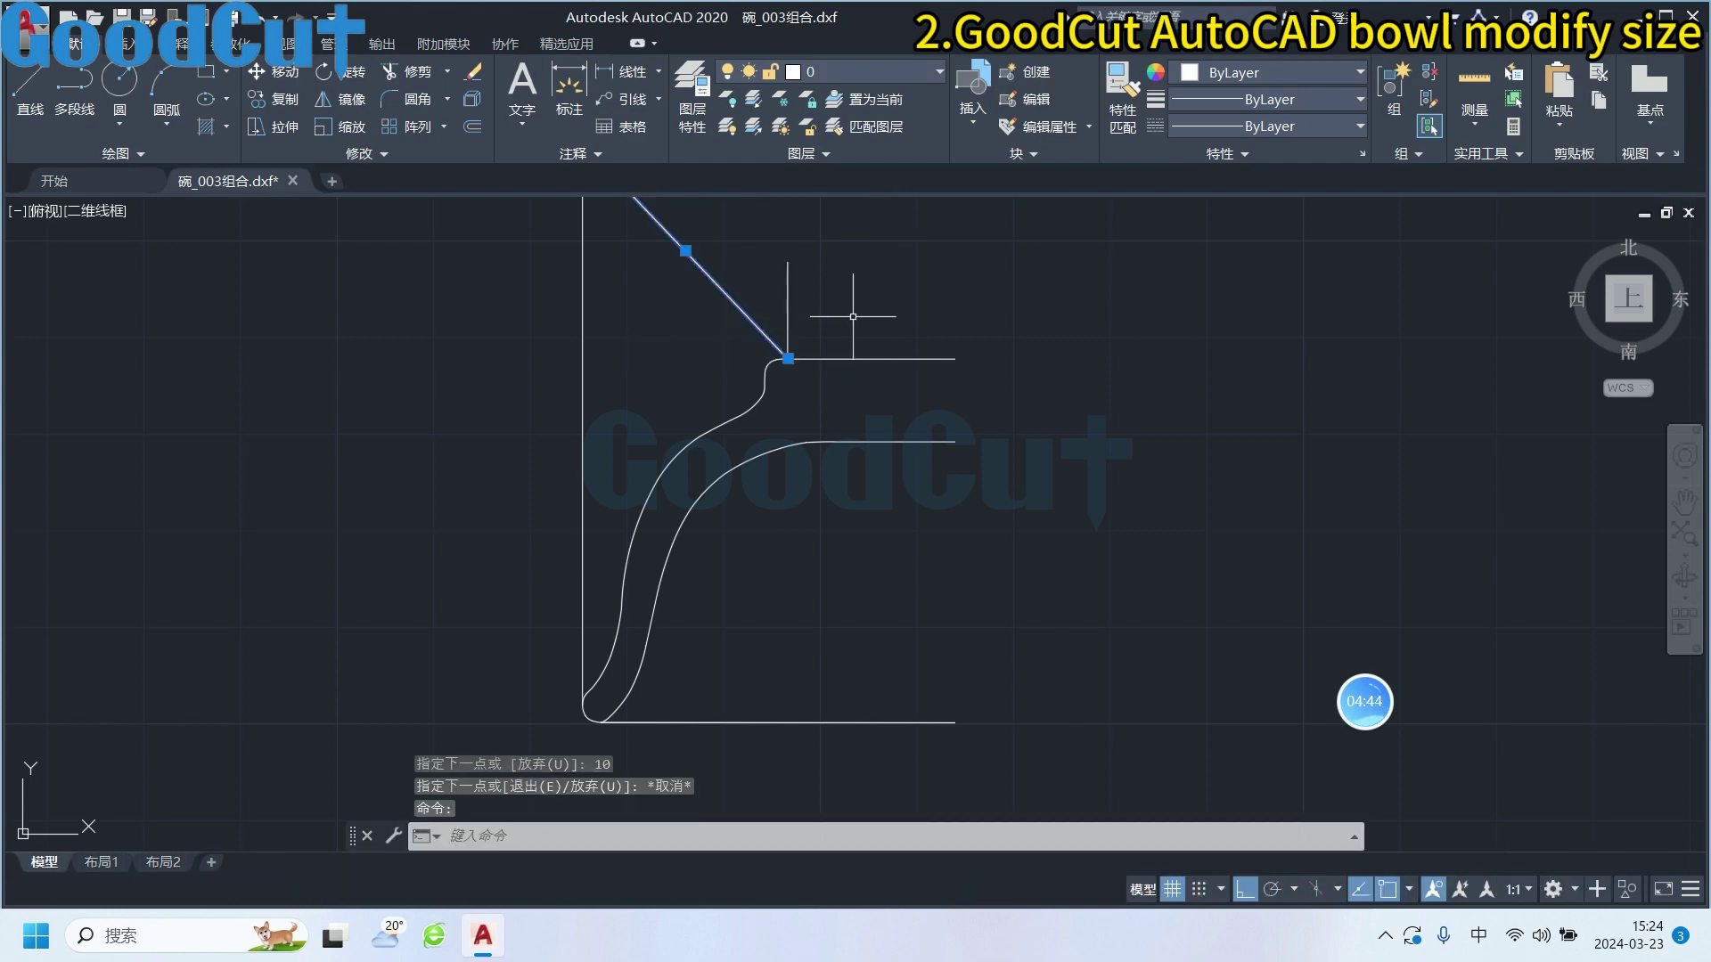
pyautogui.moveTo(852, 317); pyautogui.dragTo(868, 447, button='middle')
pyautogui.click(803, 489)
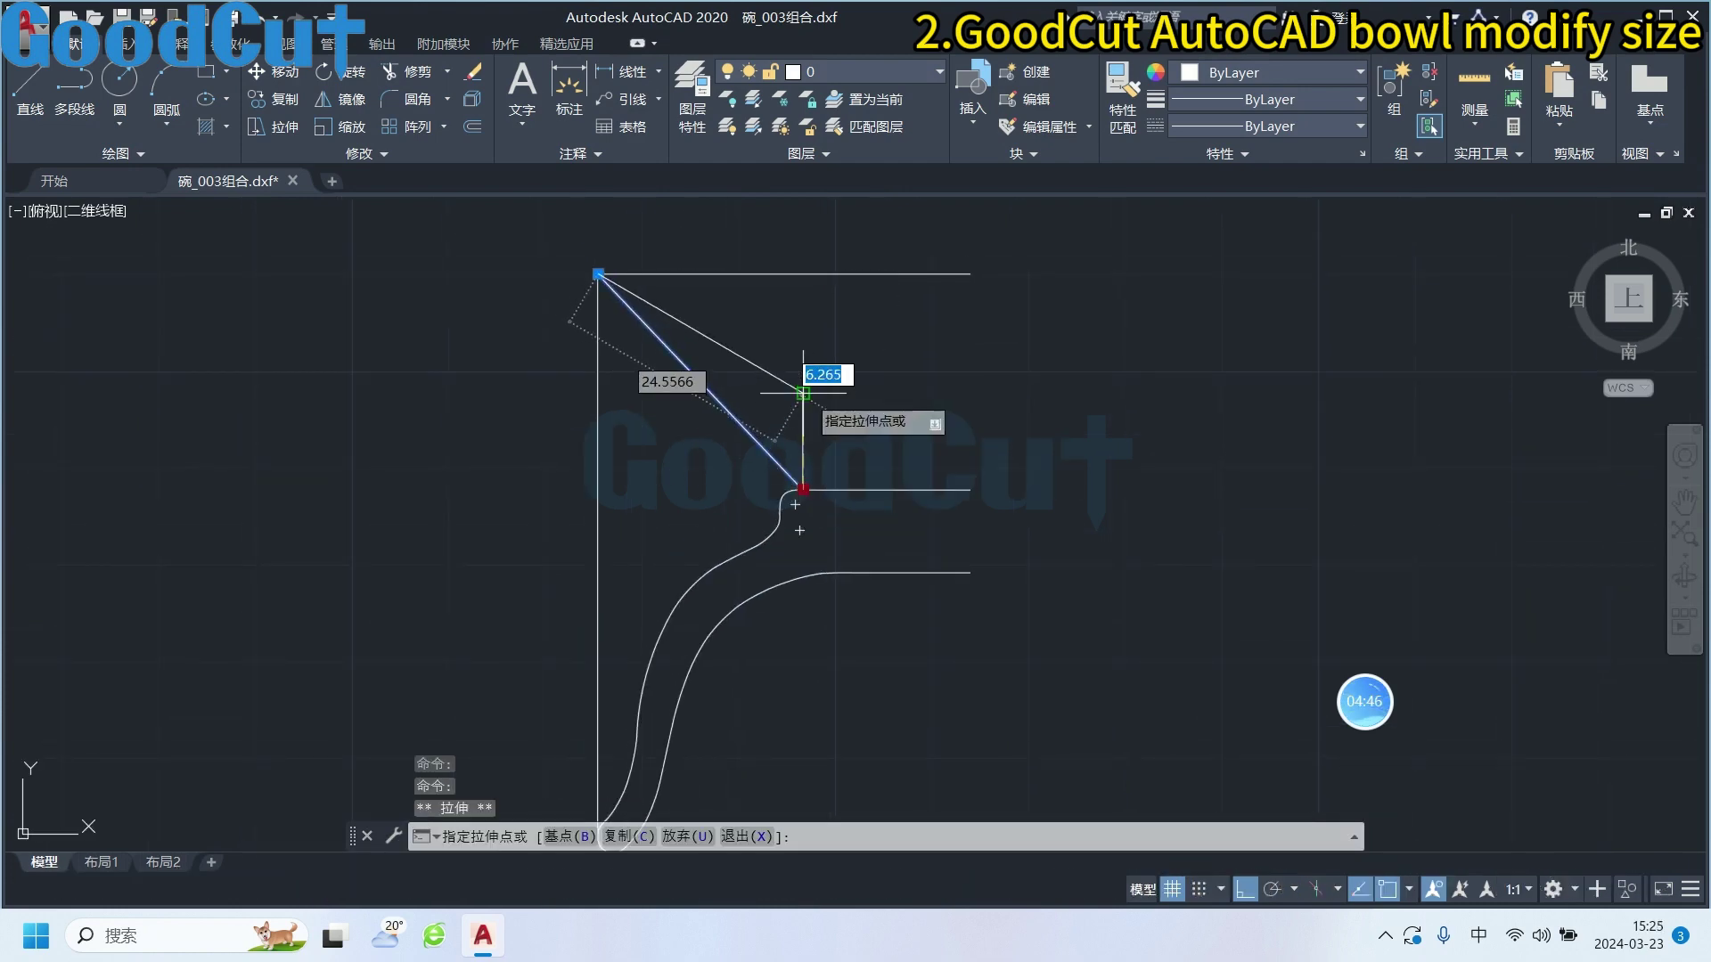
pyautogui.click(802, 393)
pyautogui.press('Escape')
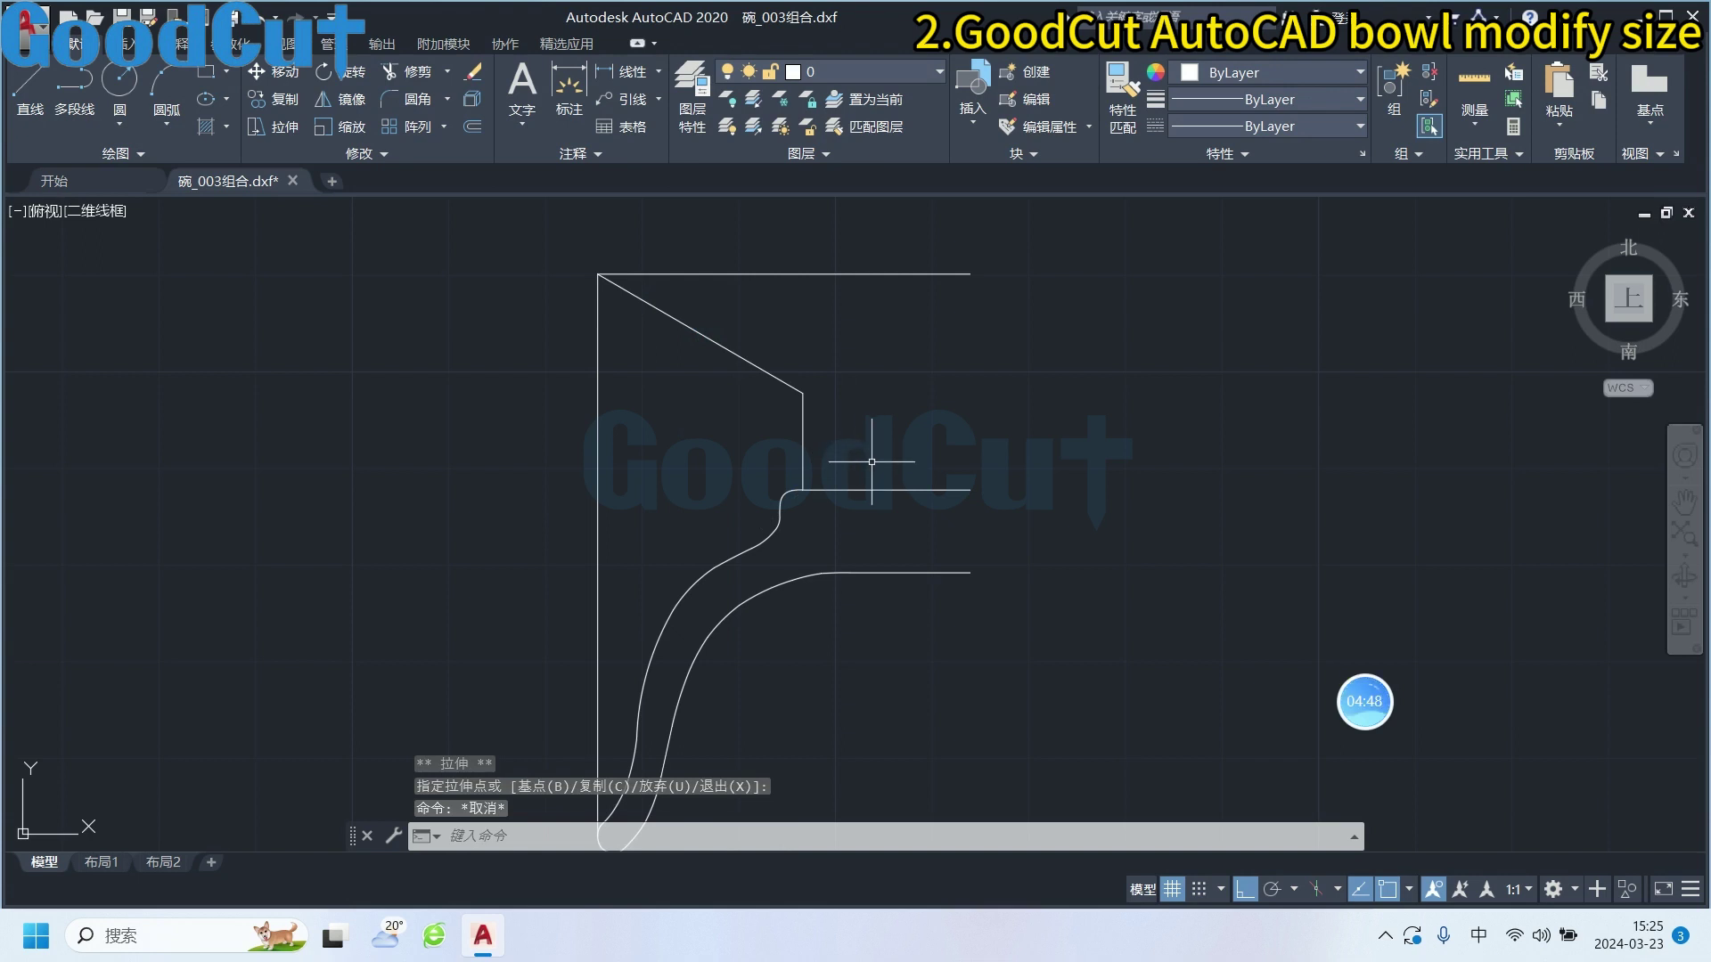
pyautogui.click(904, 488)
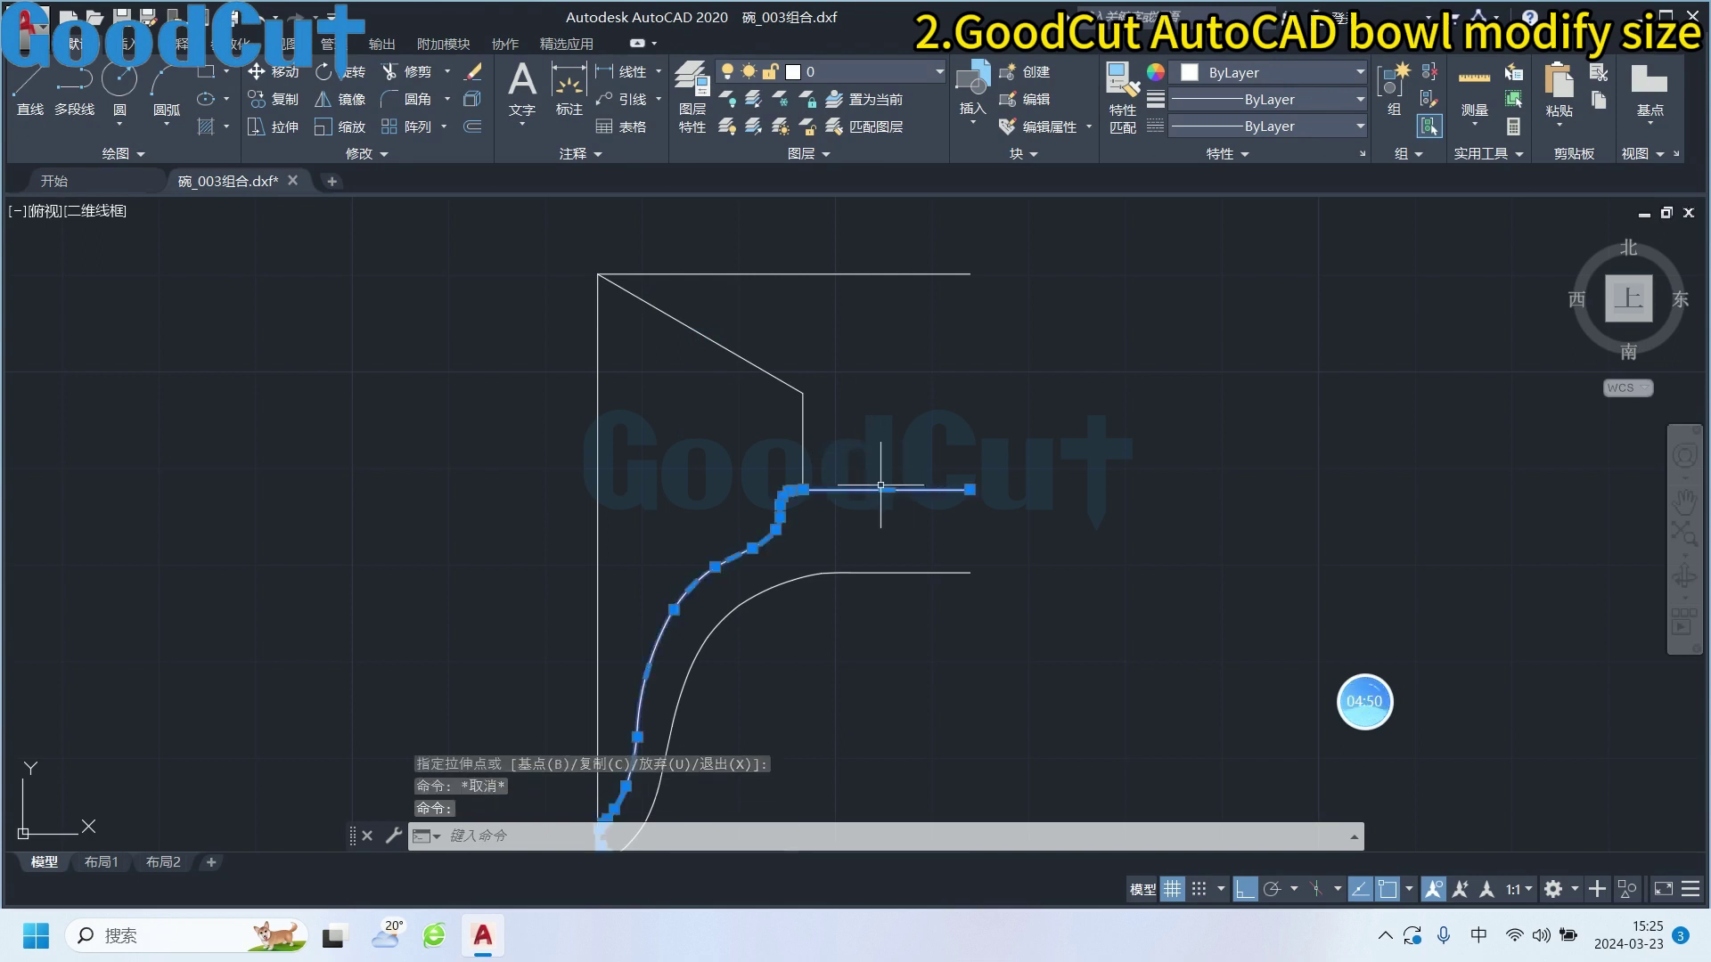
pyautogui.press('Escape')
# Erase the top horizontal line and recentre the bowl in view
pyautogui.click(719, 283)
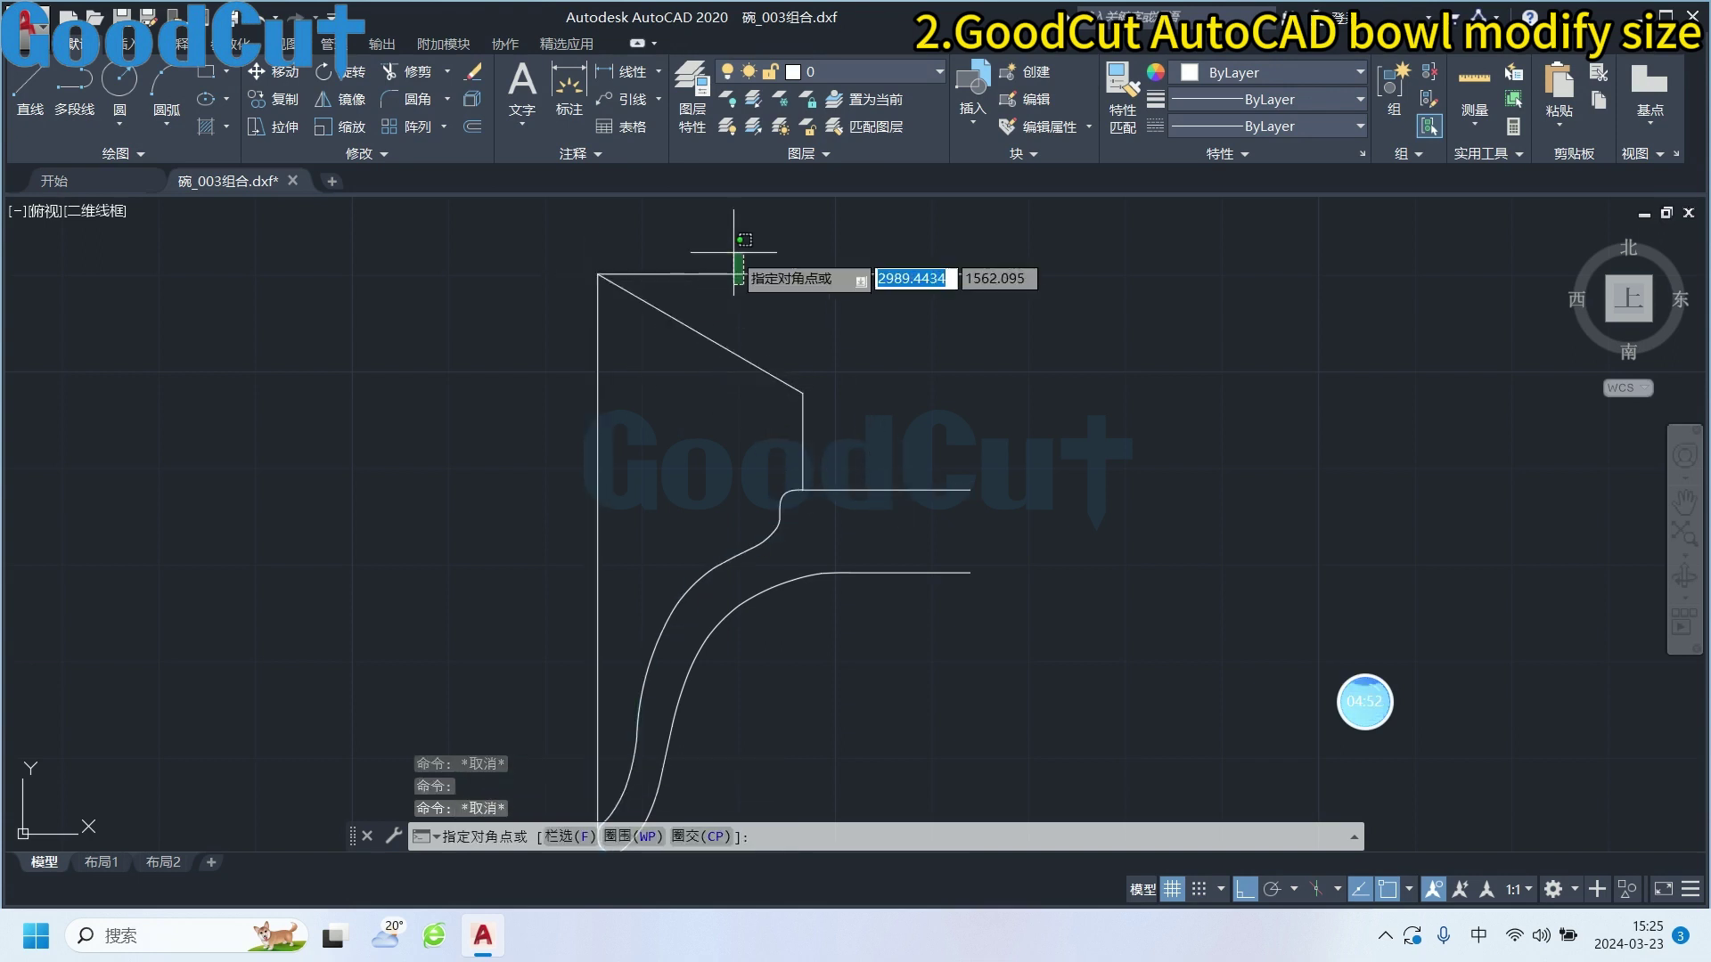
pyautogui.click(735, 253)
pyautogui.scroll(-2, 869, 419)
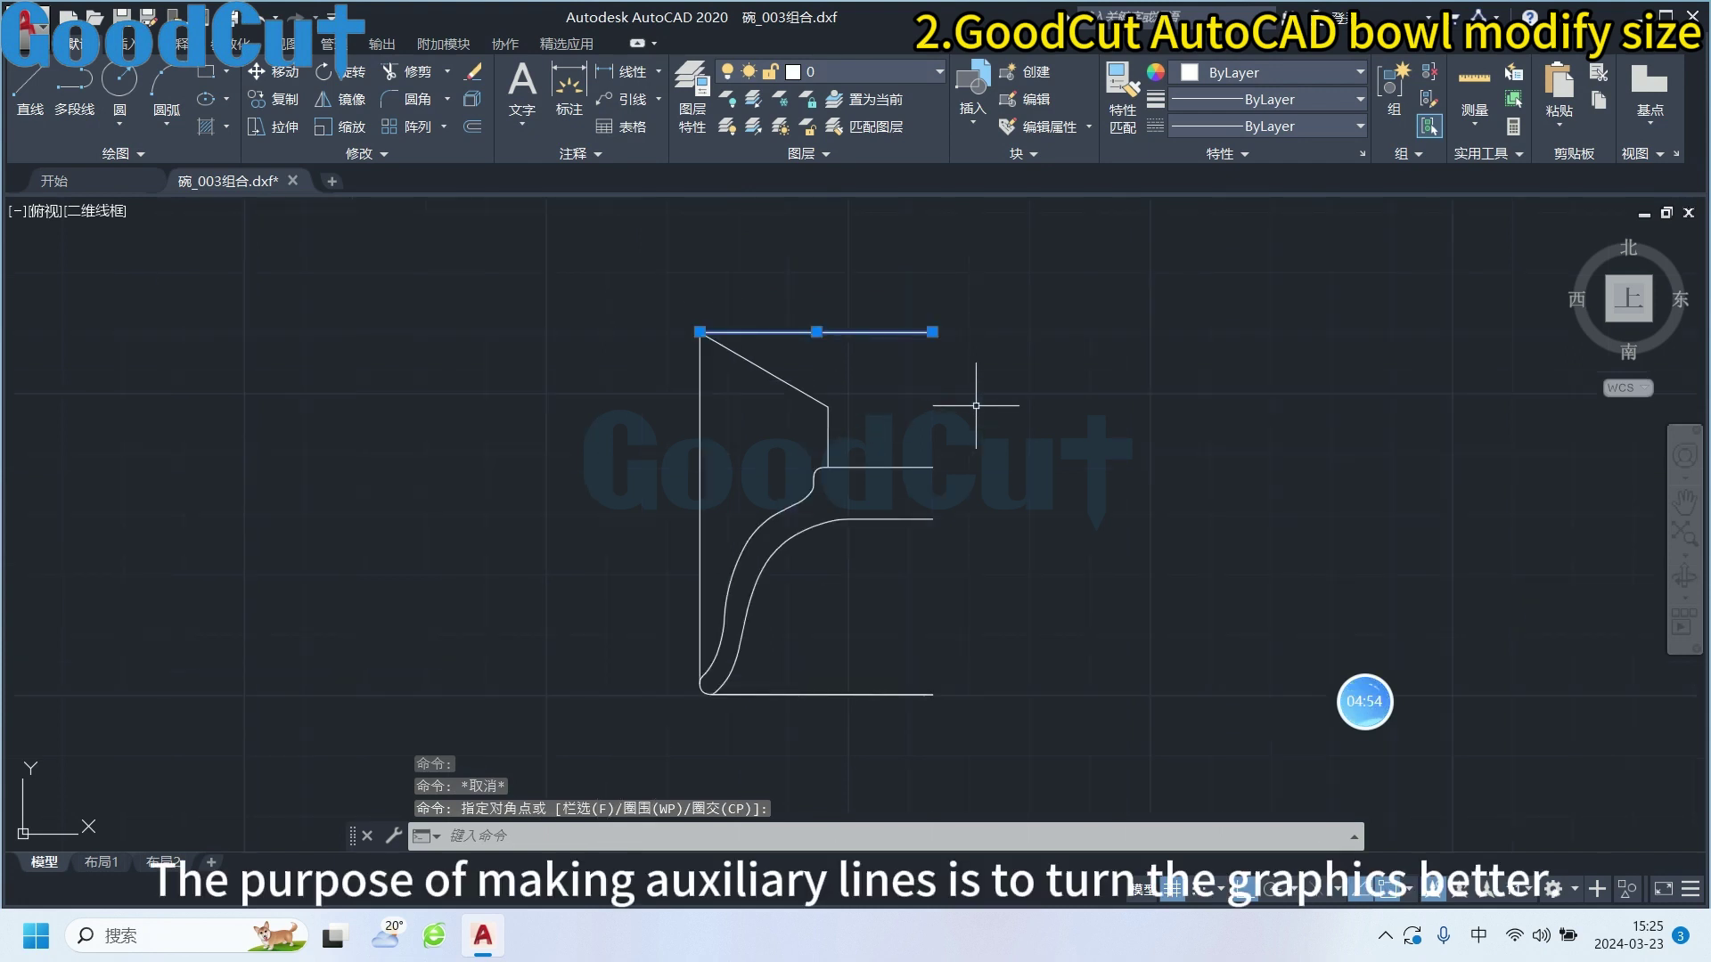
pyautogui.press('Delete')
pyautogui.scroll(-2, 976, 406)
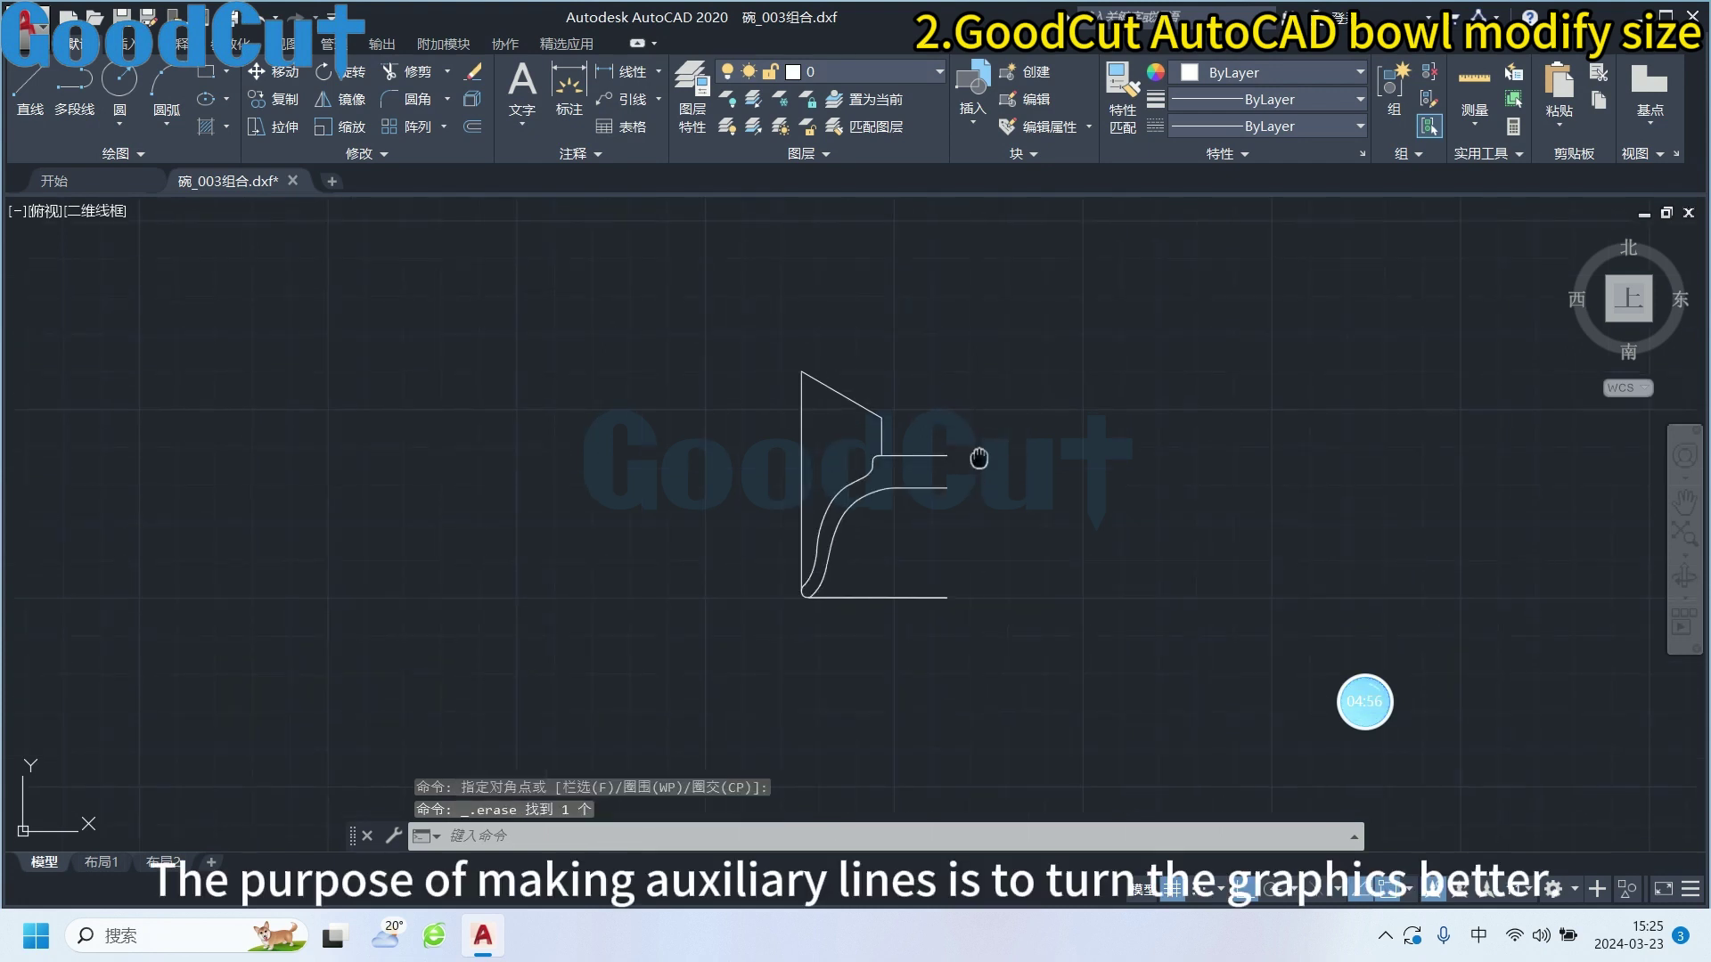
pyautogui.moveTo(978, 458); pyautogui.dragTo(838, 402, button='middle')
pyautogui.scroll(2, 745, 454)
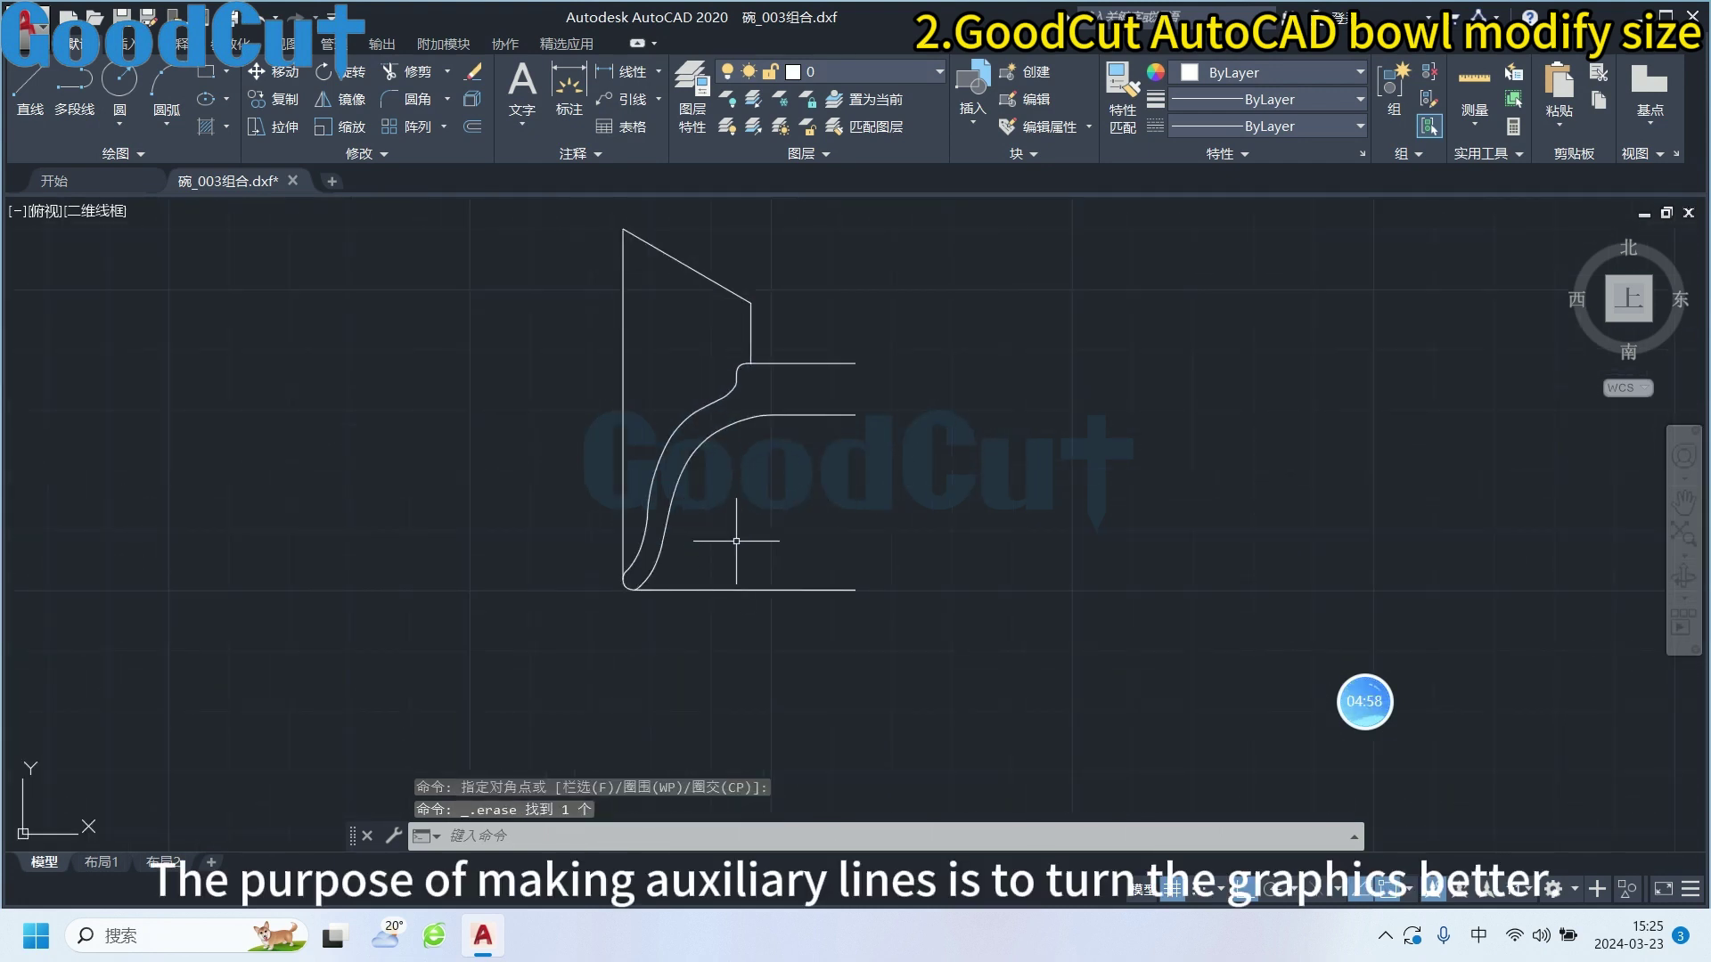
pyautogui.moveTo(736, 541); pyautogui.dragTo(920, 577, button='middle')
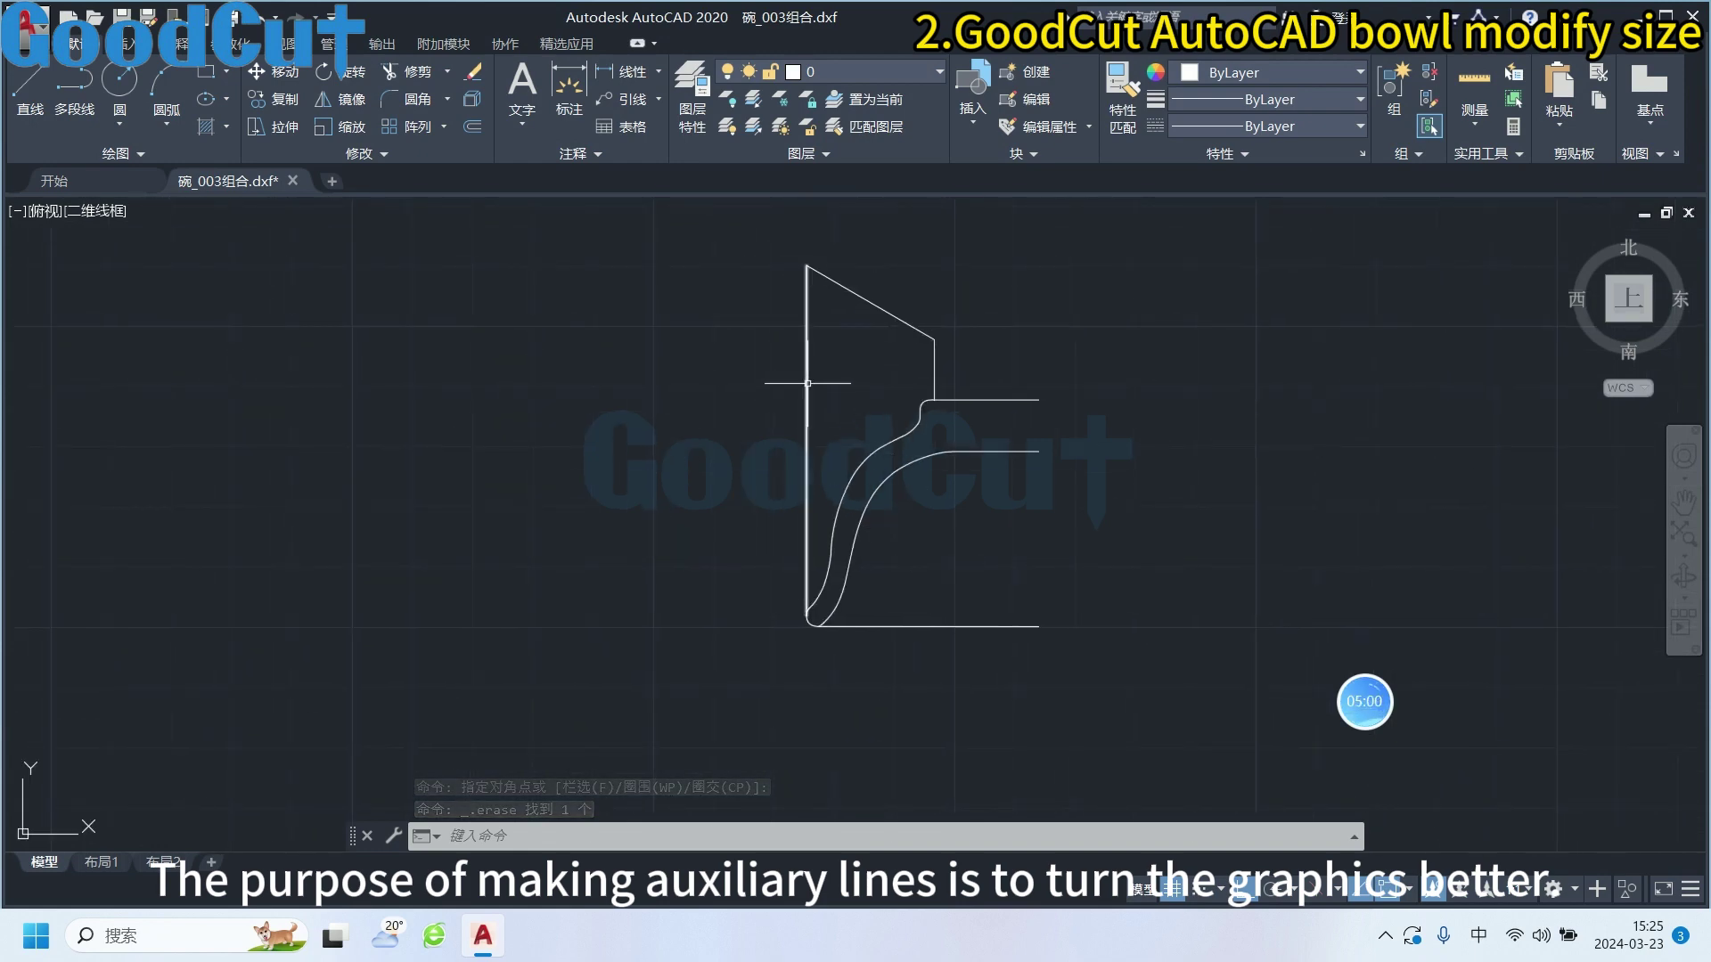
pyautogui.click(827, 397)
pyautogui.click(843, 429)
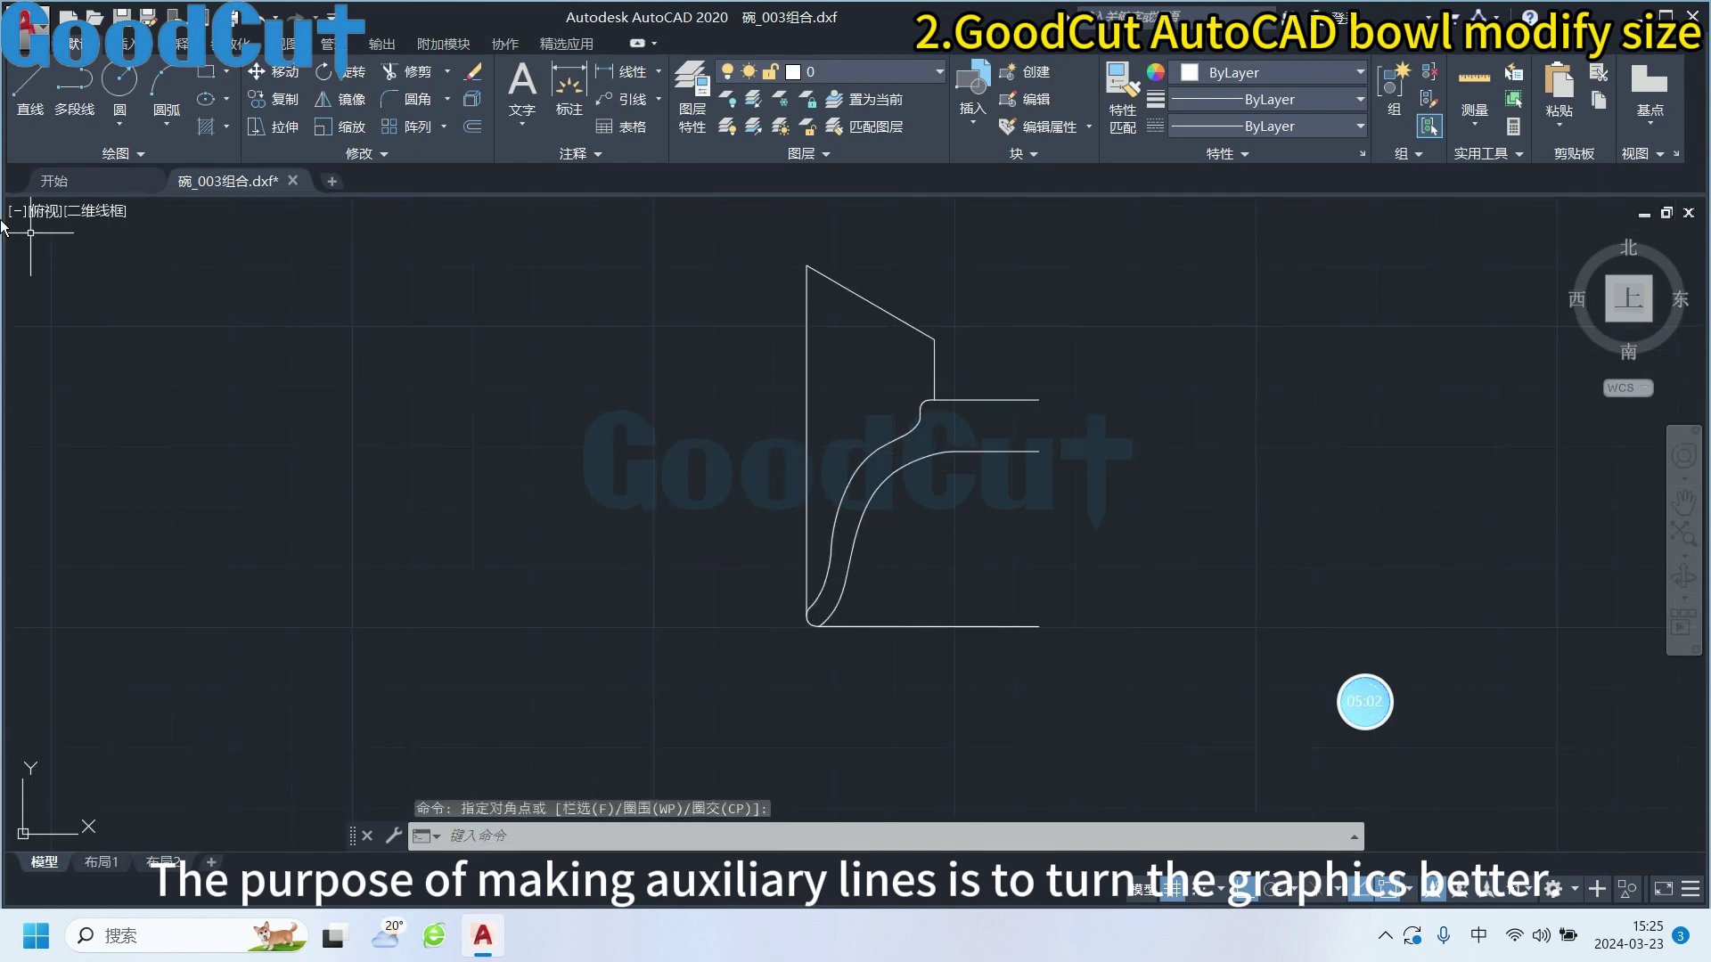
# Draw a vertical centre line straight up from the bowl's bottom-right end
pyautogui.click(28, 85)
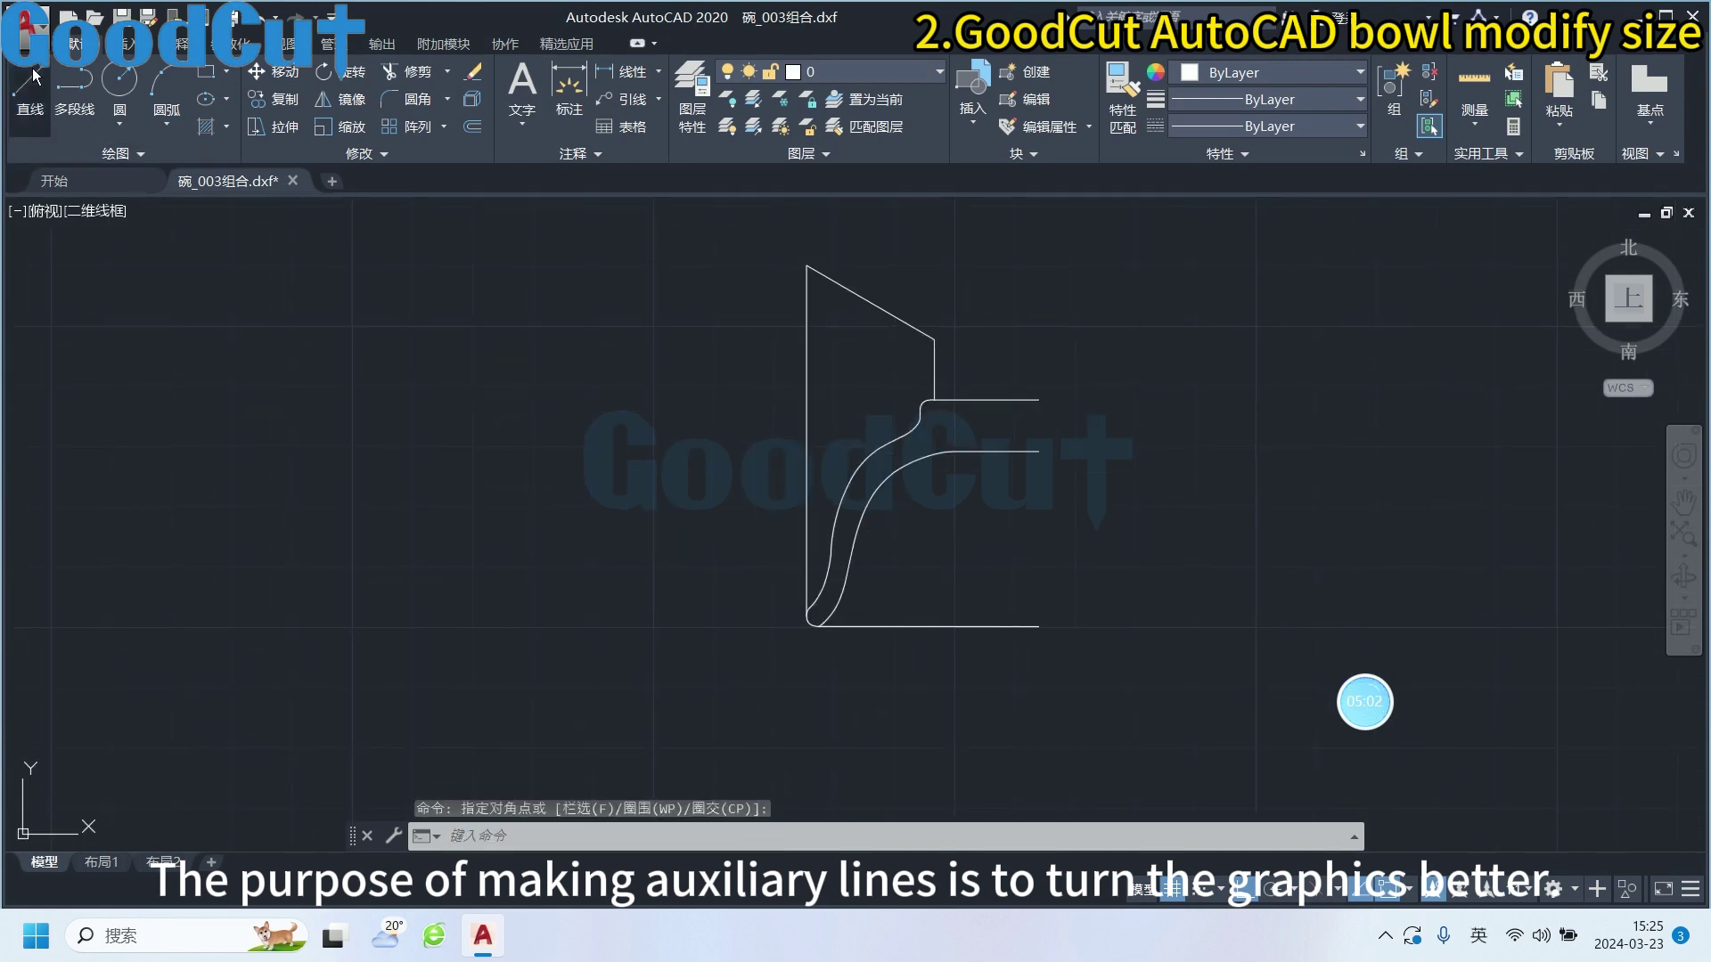
pyautogui.click(1038, 626)
pyautogui.click(1038, 214)
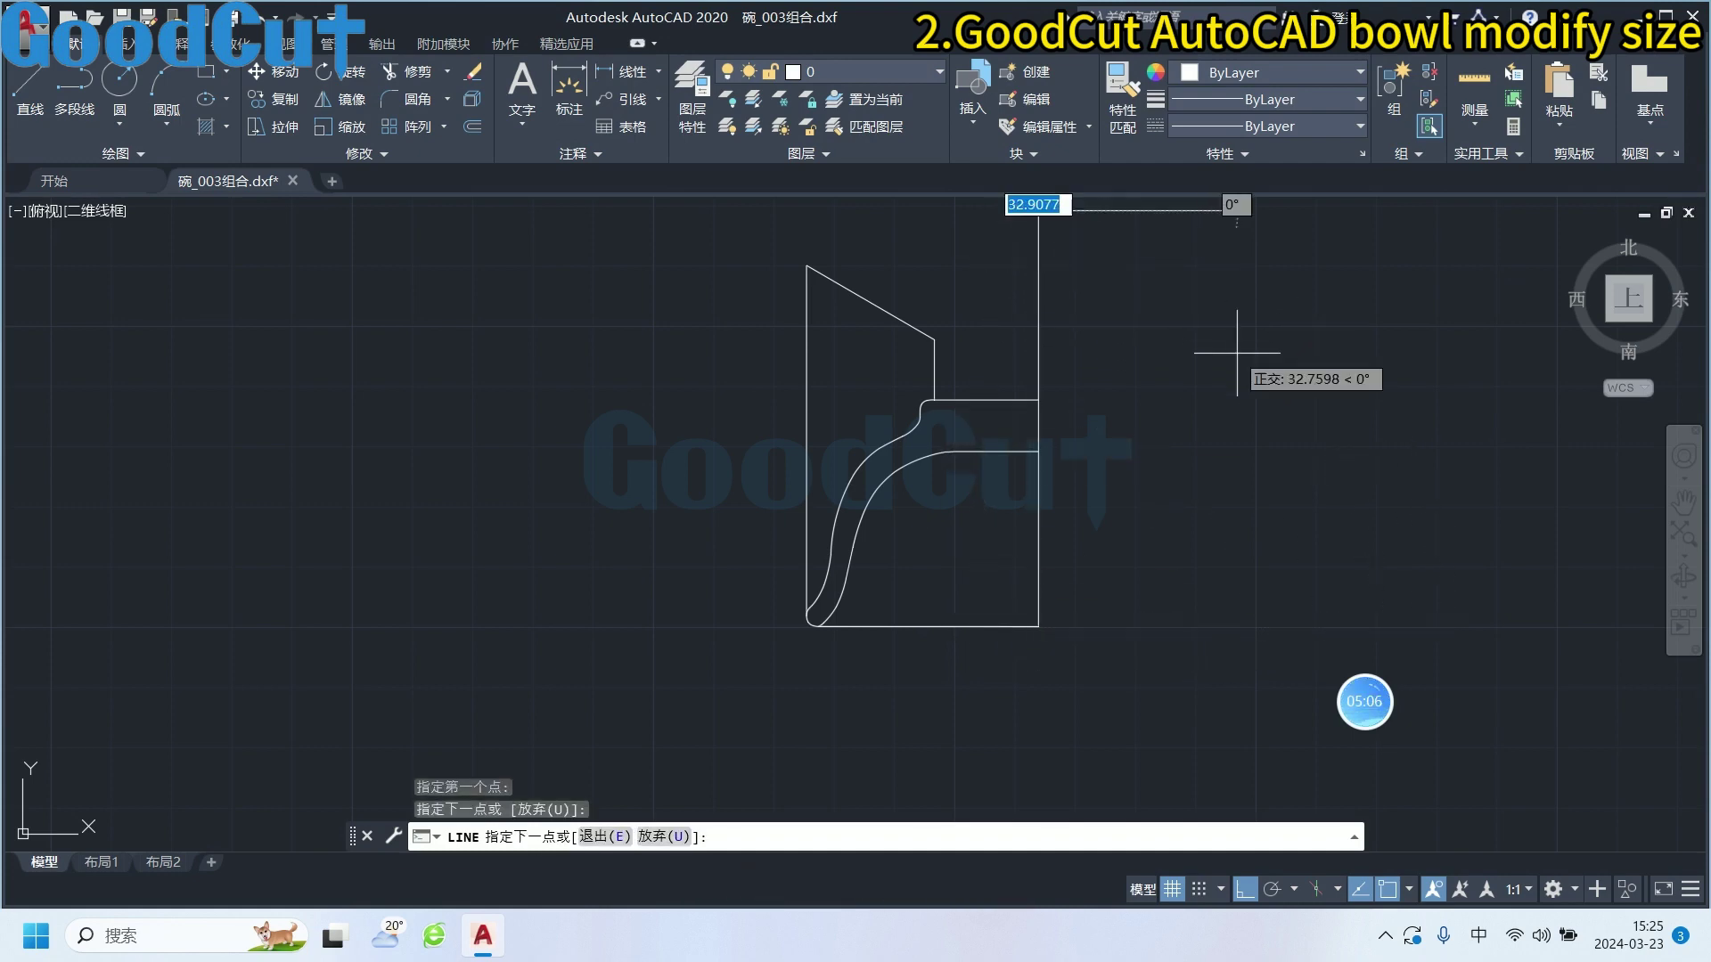
pyautogui.rightClick(1220, 344)
pyautogui.click(1263, 387)
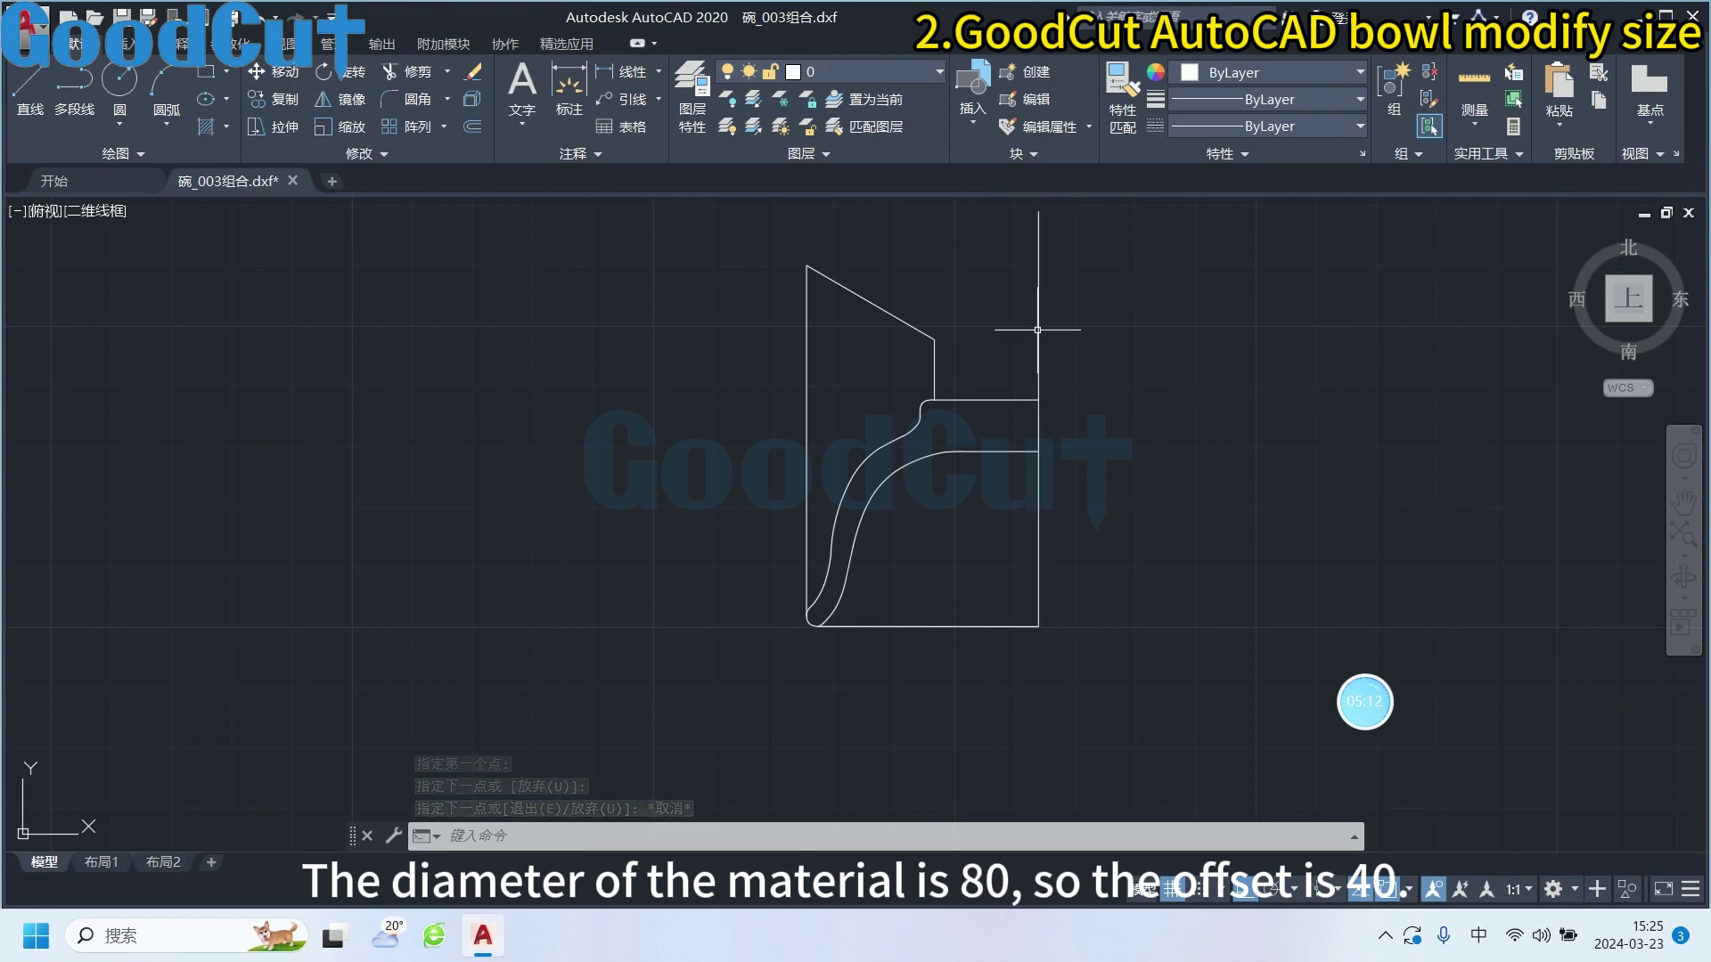
pyautogui.moveTo(1098, 351); pyautogui.dragTo(989, 283)
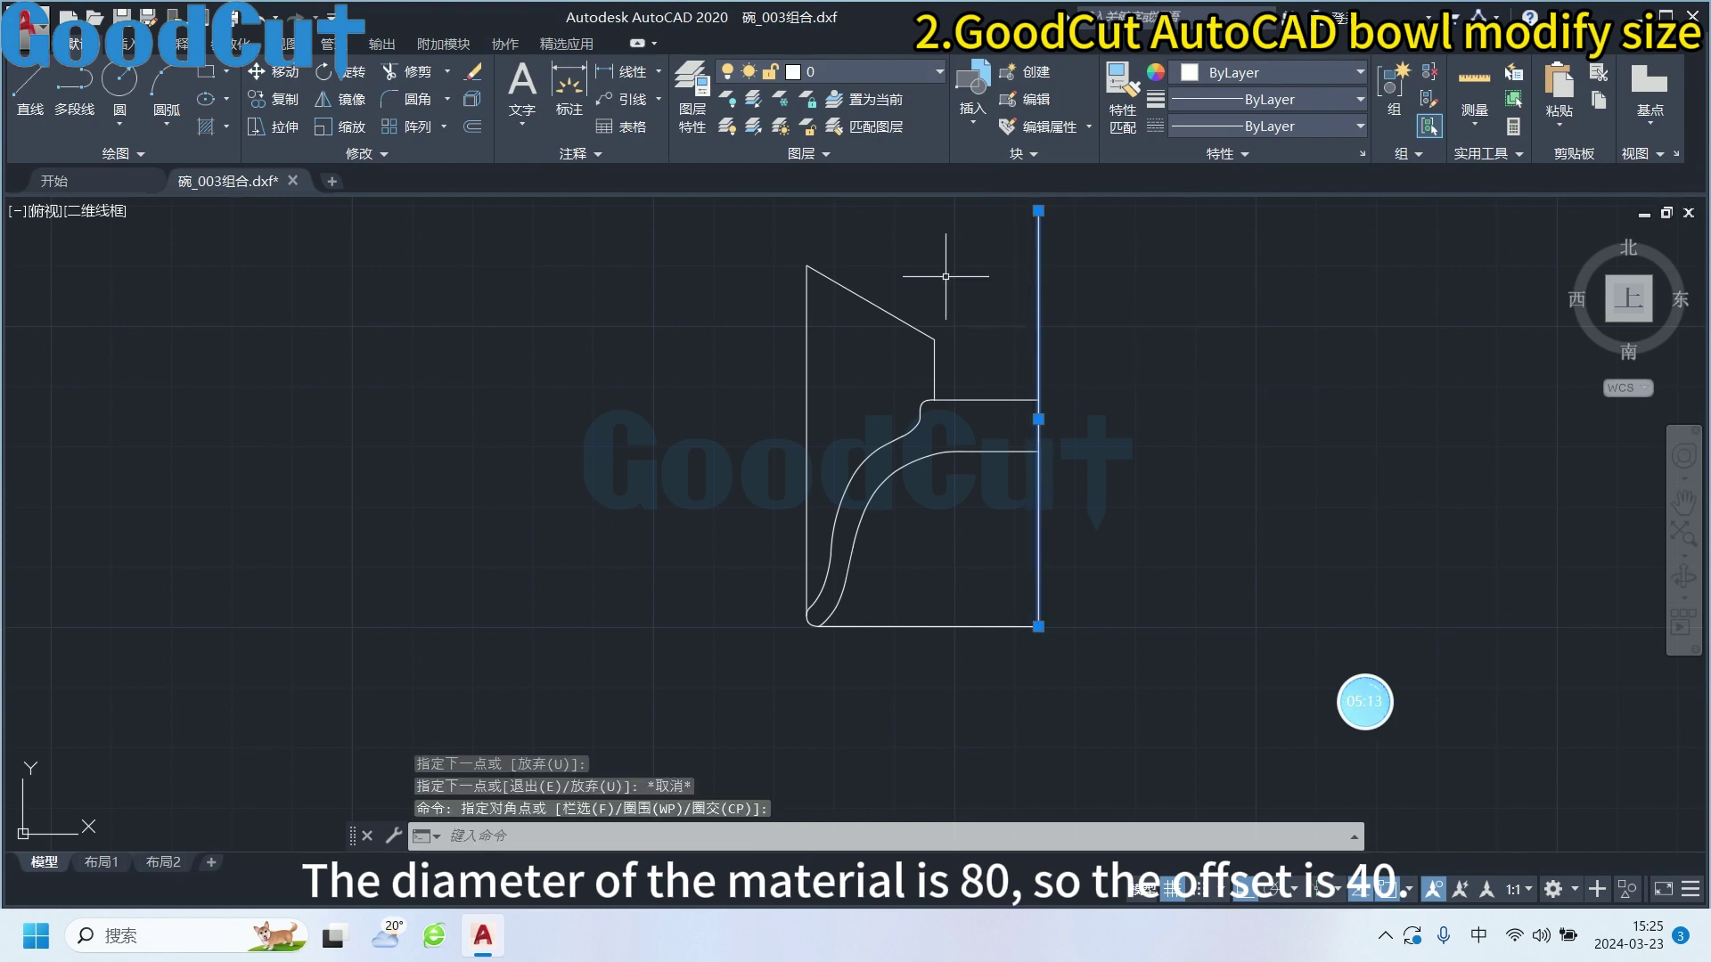
pyautogui.click(473, 125)
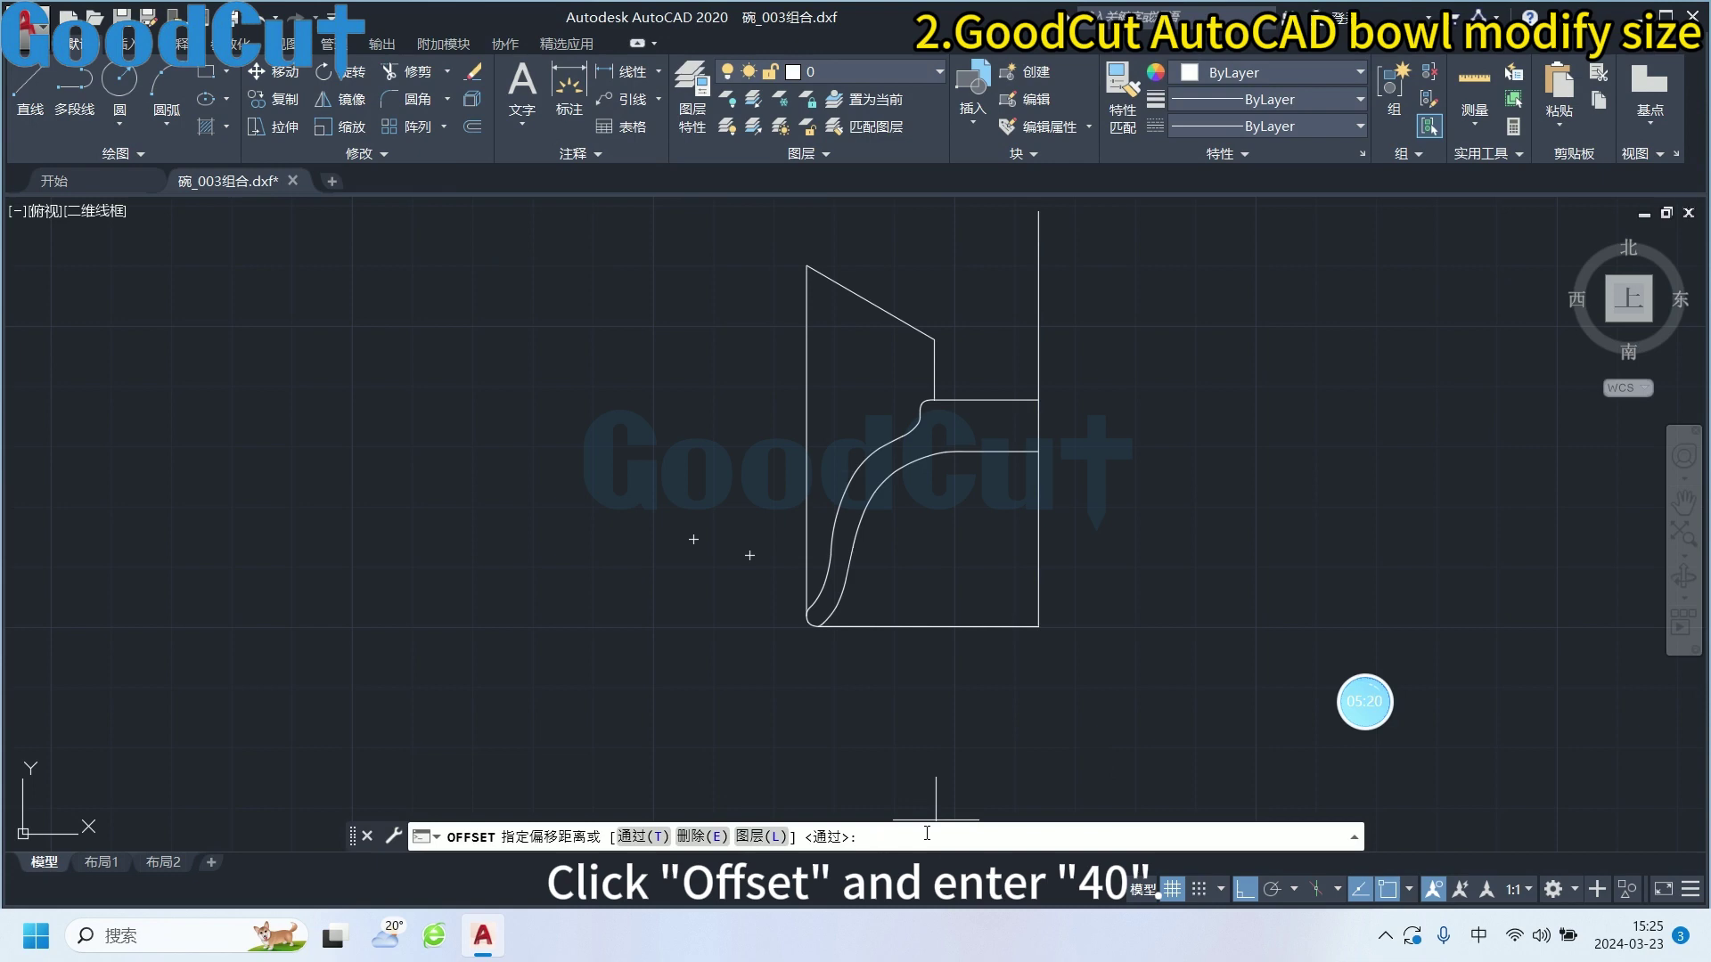
pyautogui.press('Return')
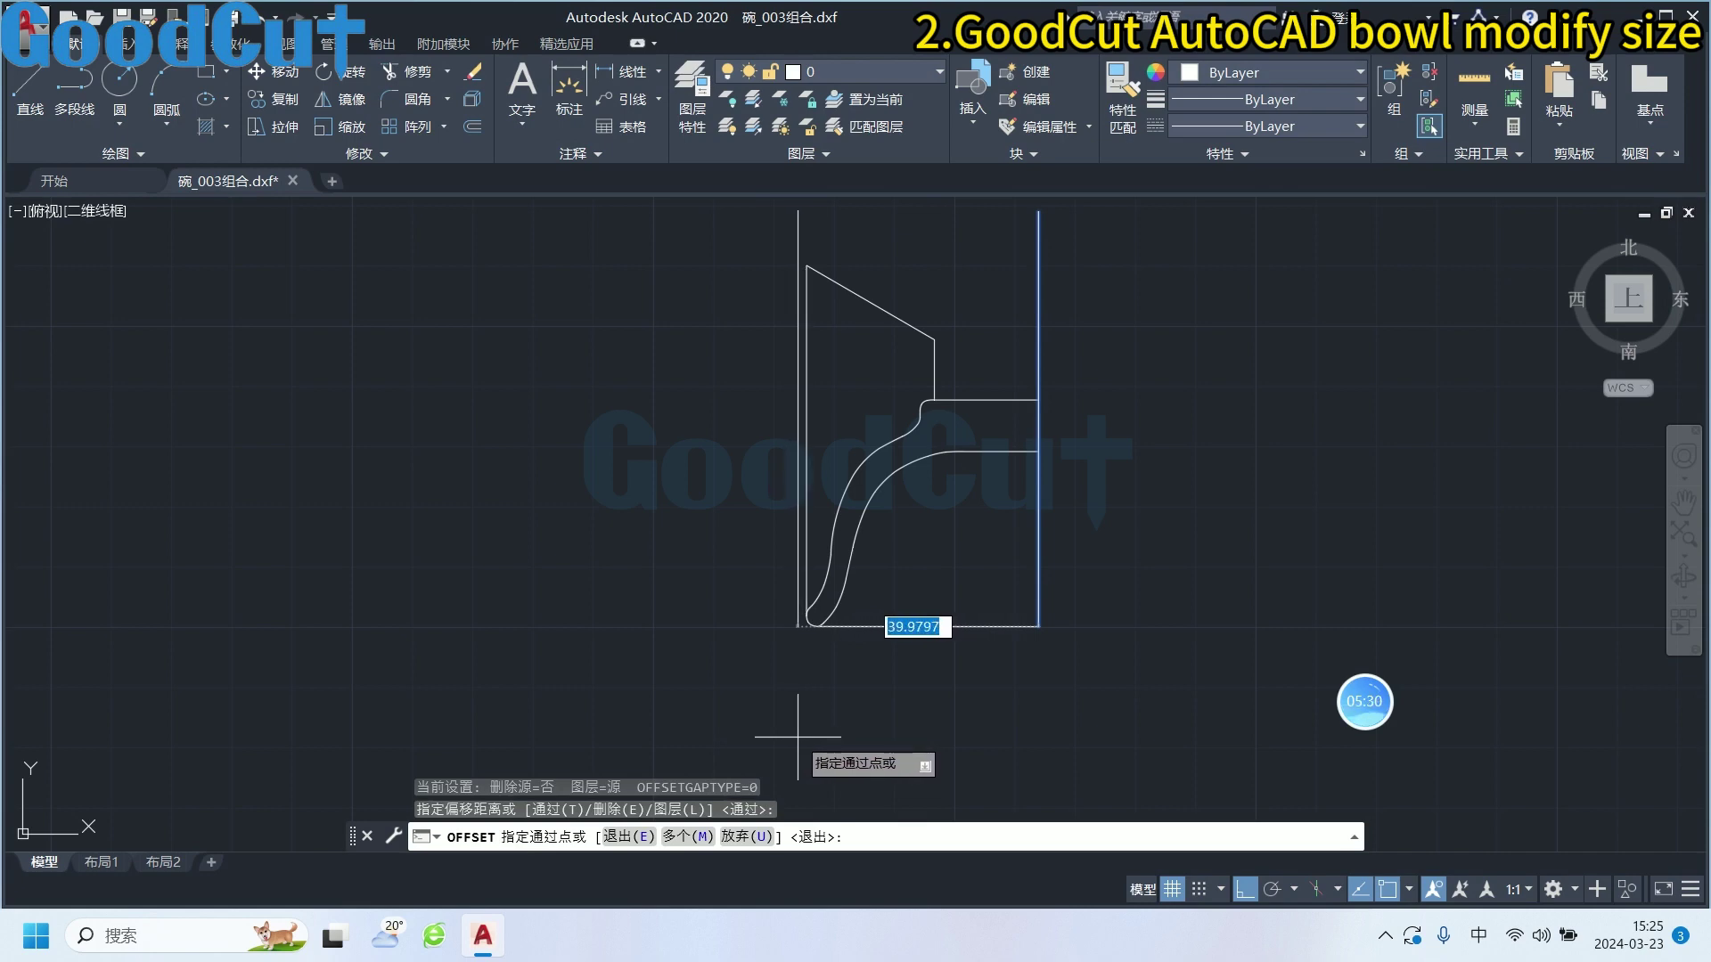
pyautogui.press('Escape')
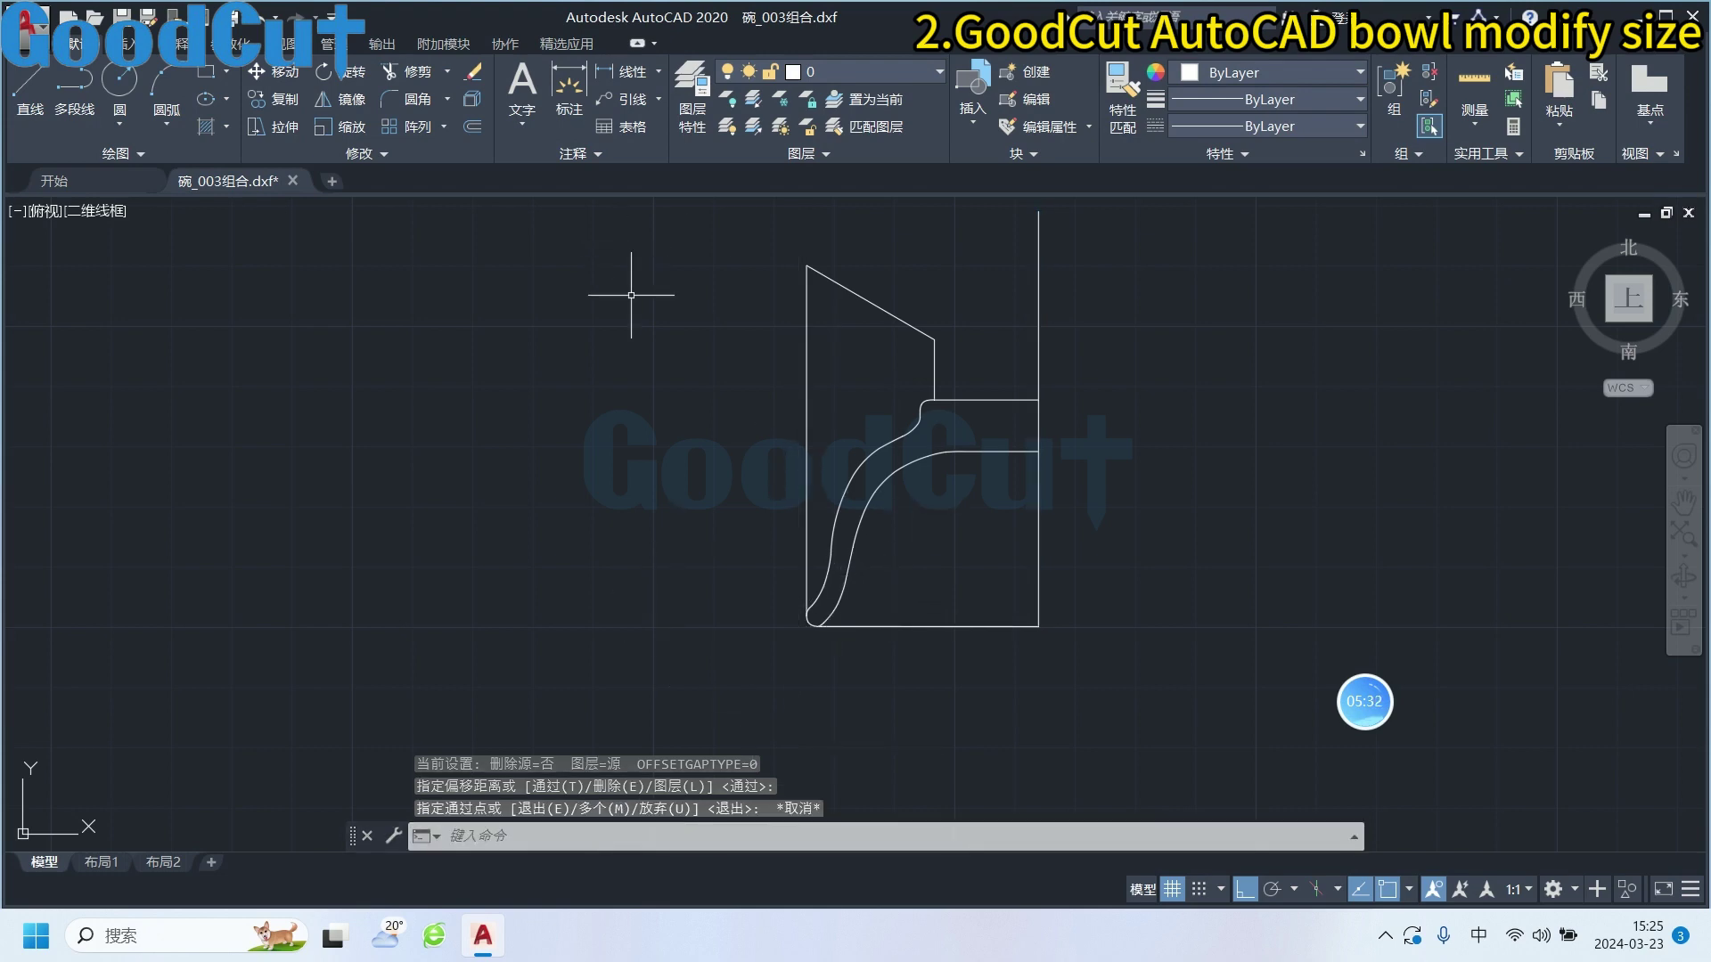
pyautogui.moveTo(631, 295); pyautogui.dragTo(598, 304, button='middle')
pyautogui.click(472, 125)
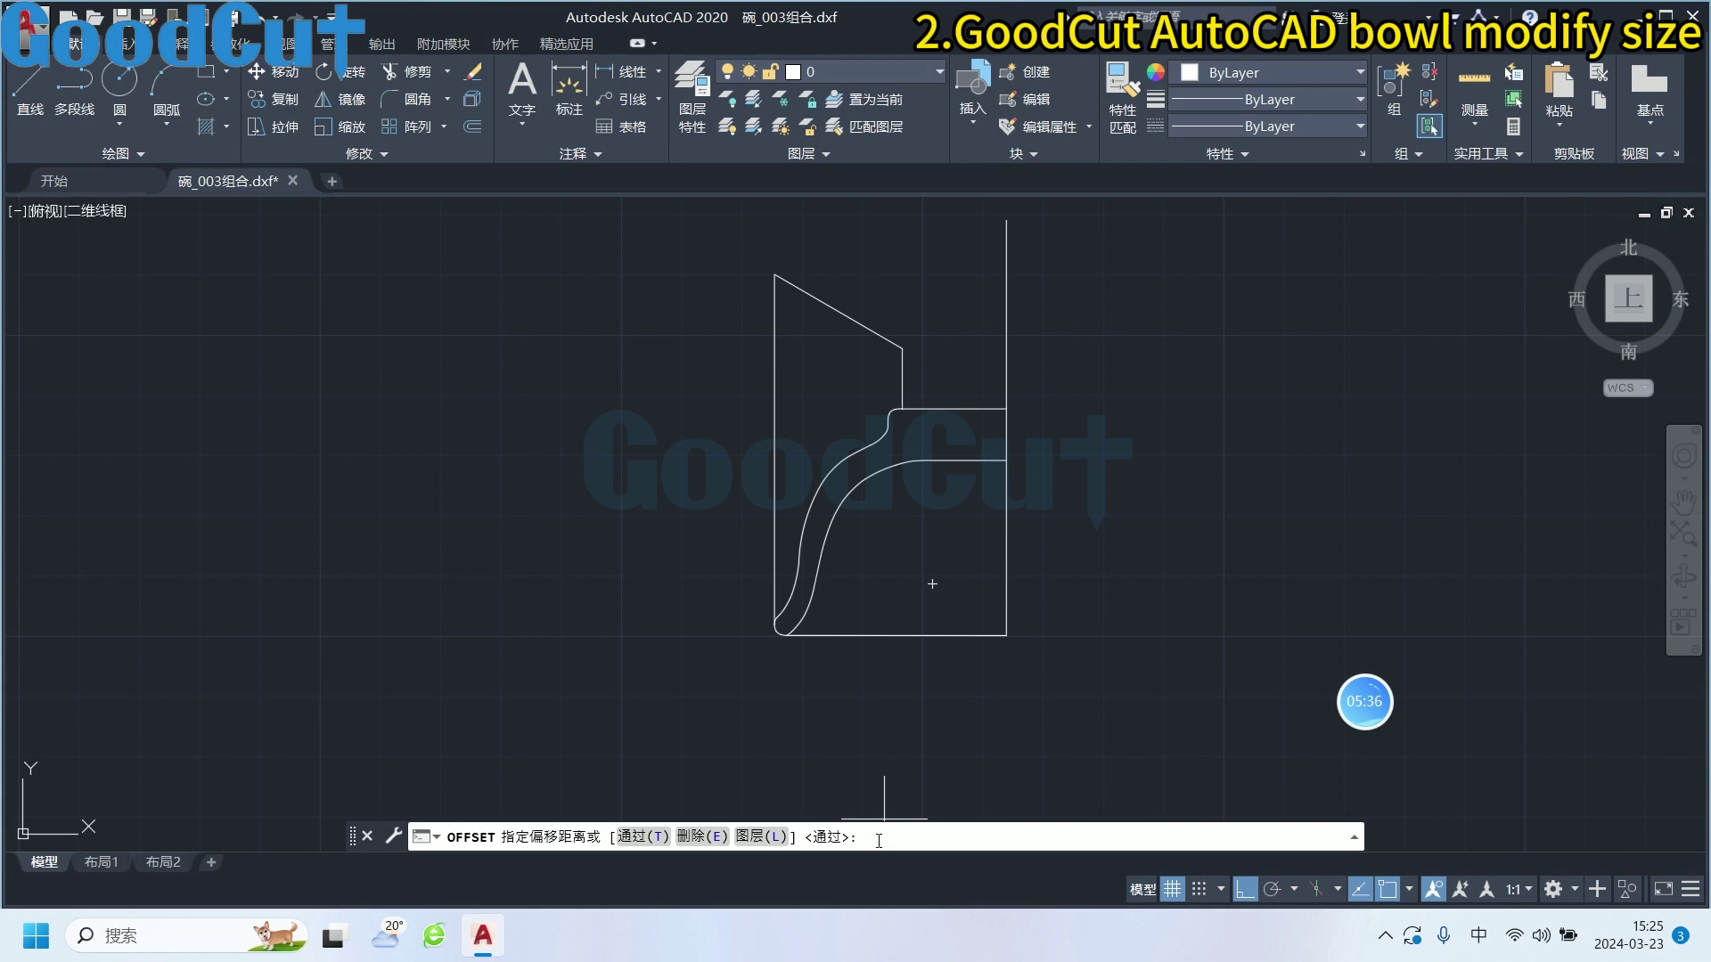
pyautogui.click(640, 837)
pyautogui.write('40')
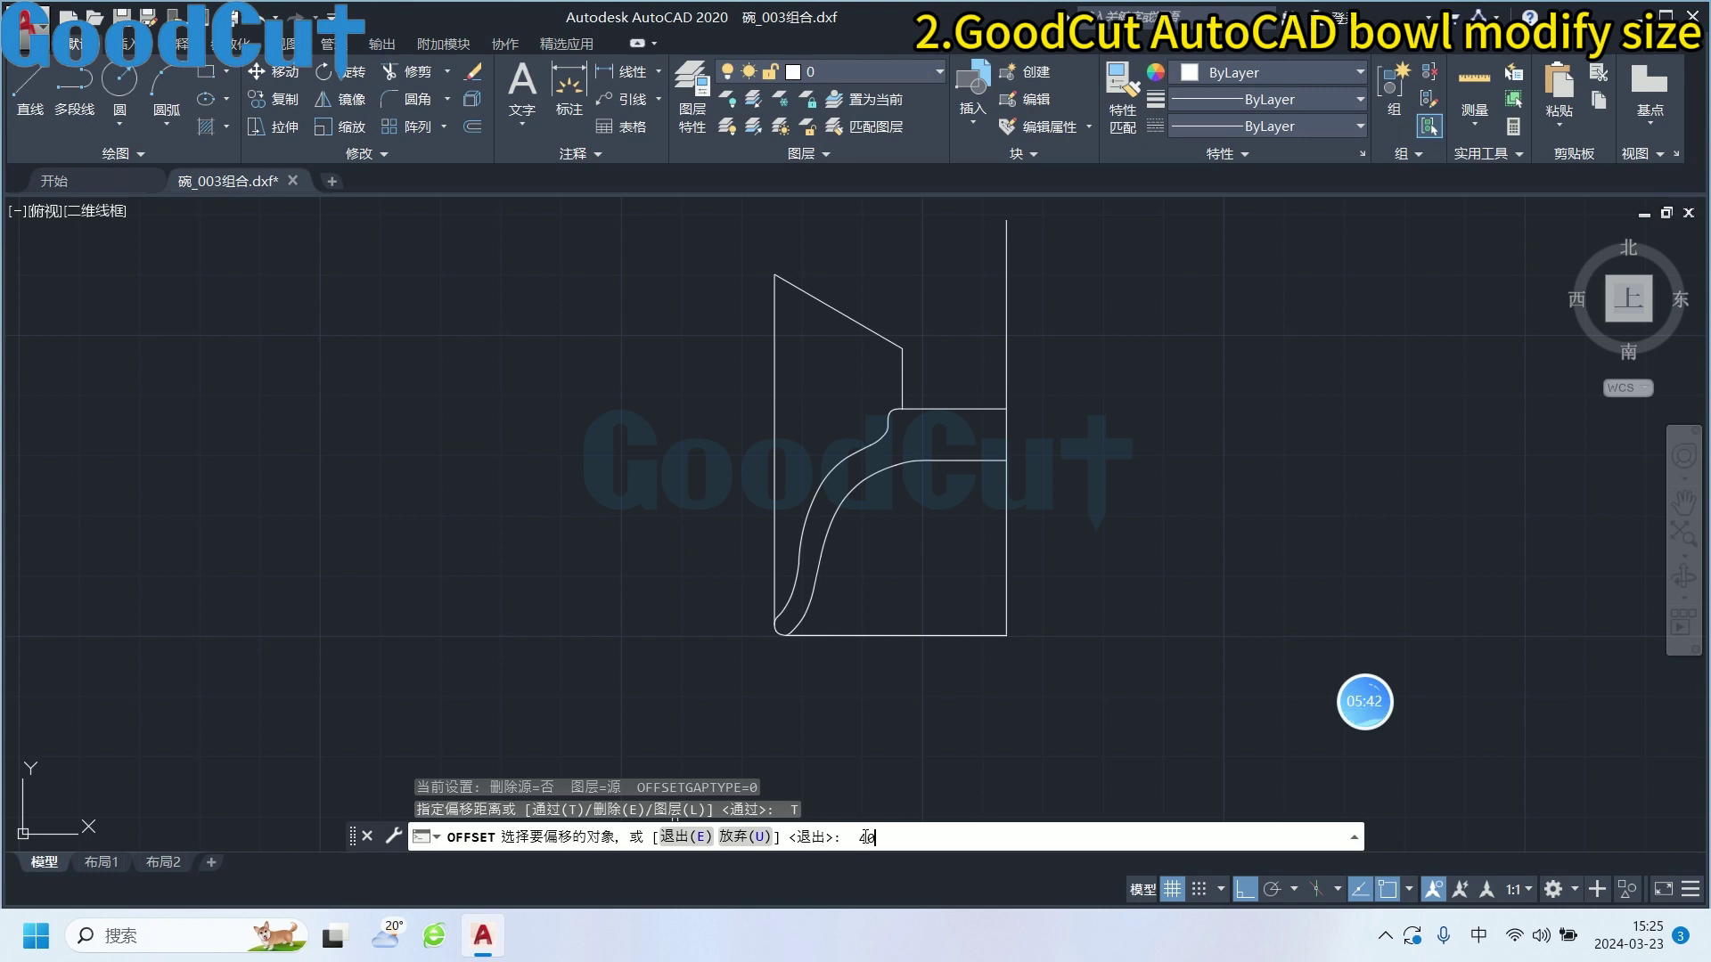
pyautogui.press('Return')
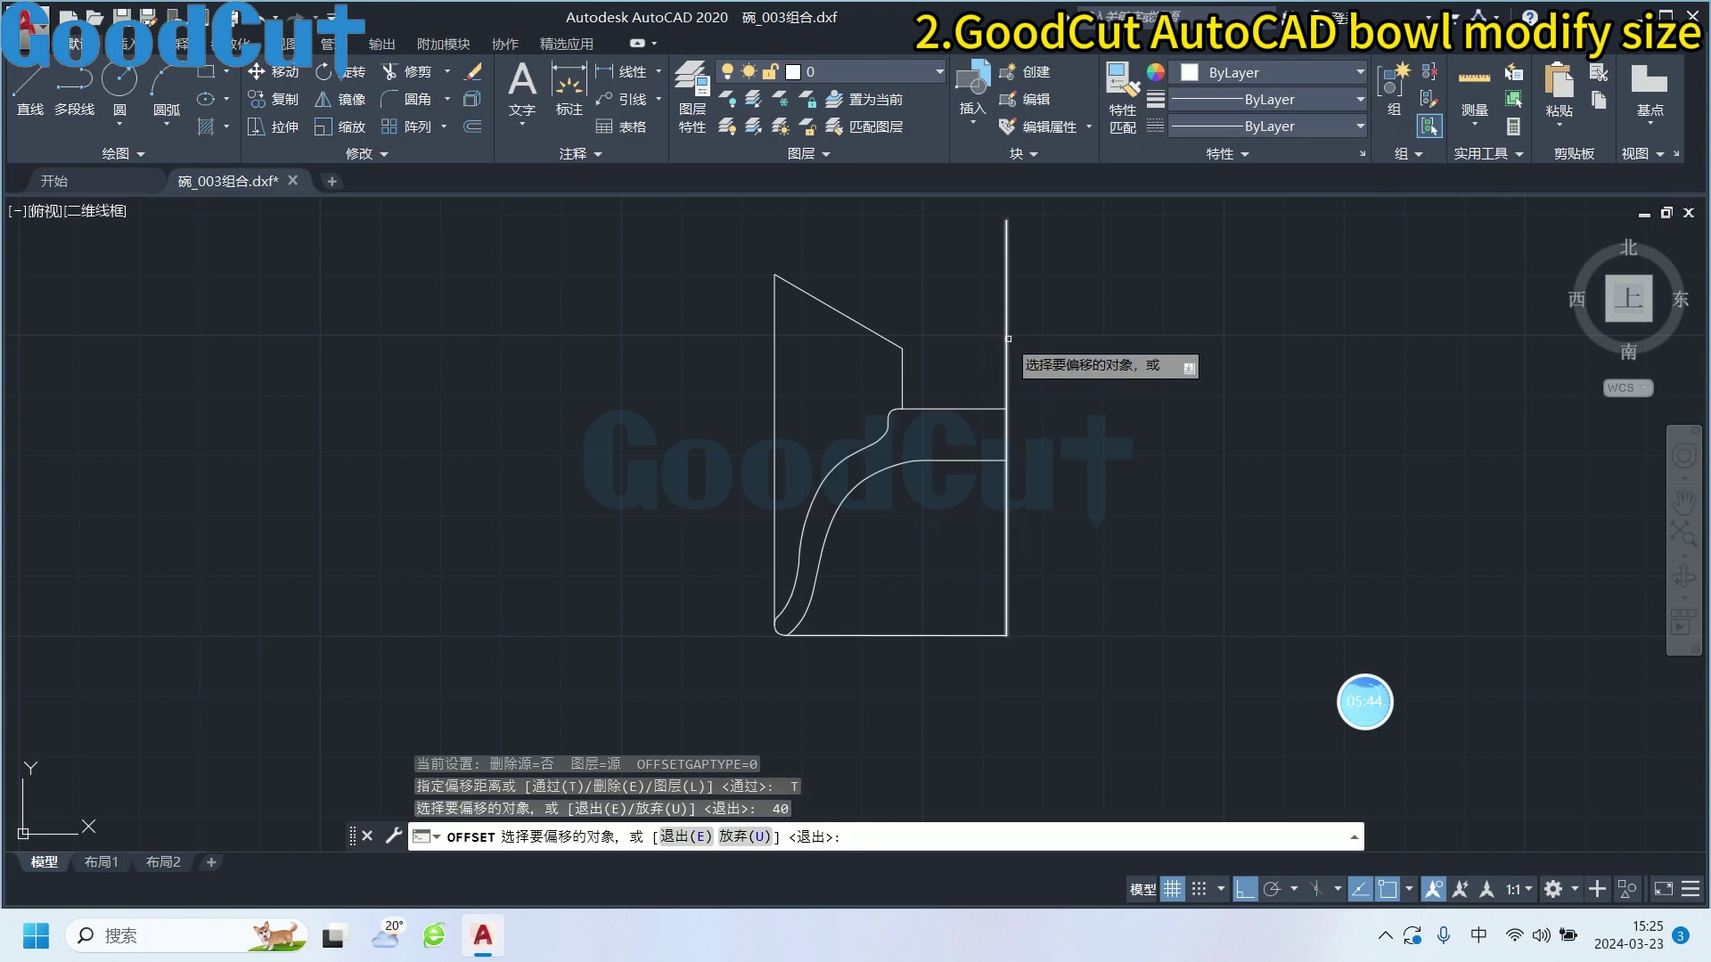
pyautogui.click(1008, 338)
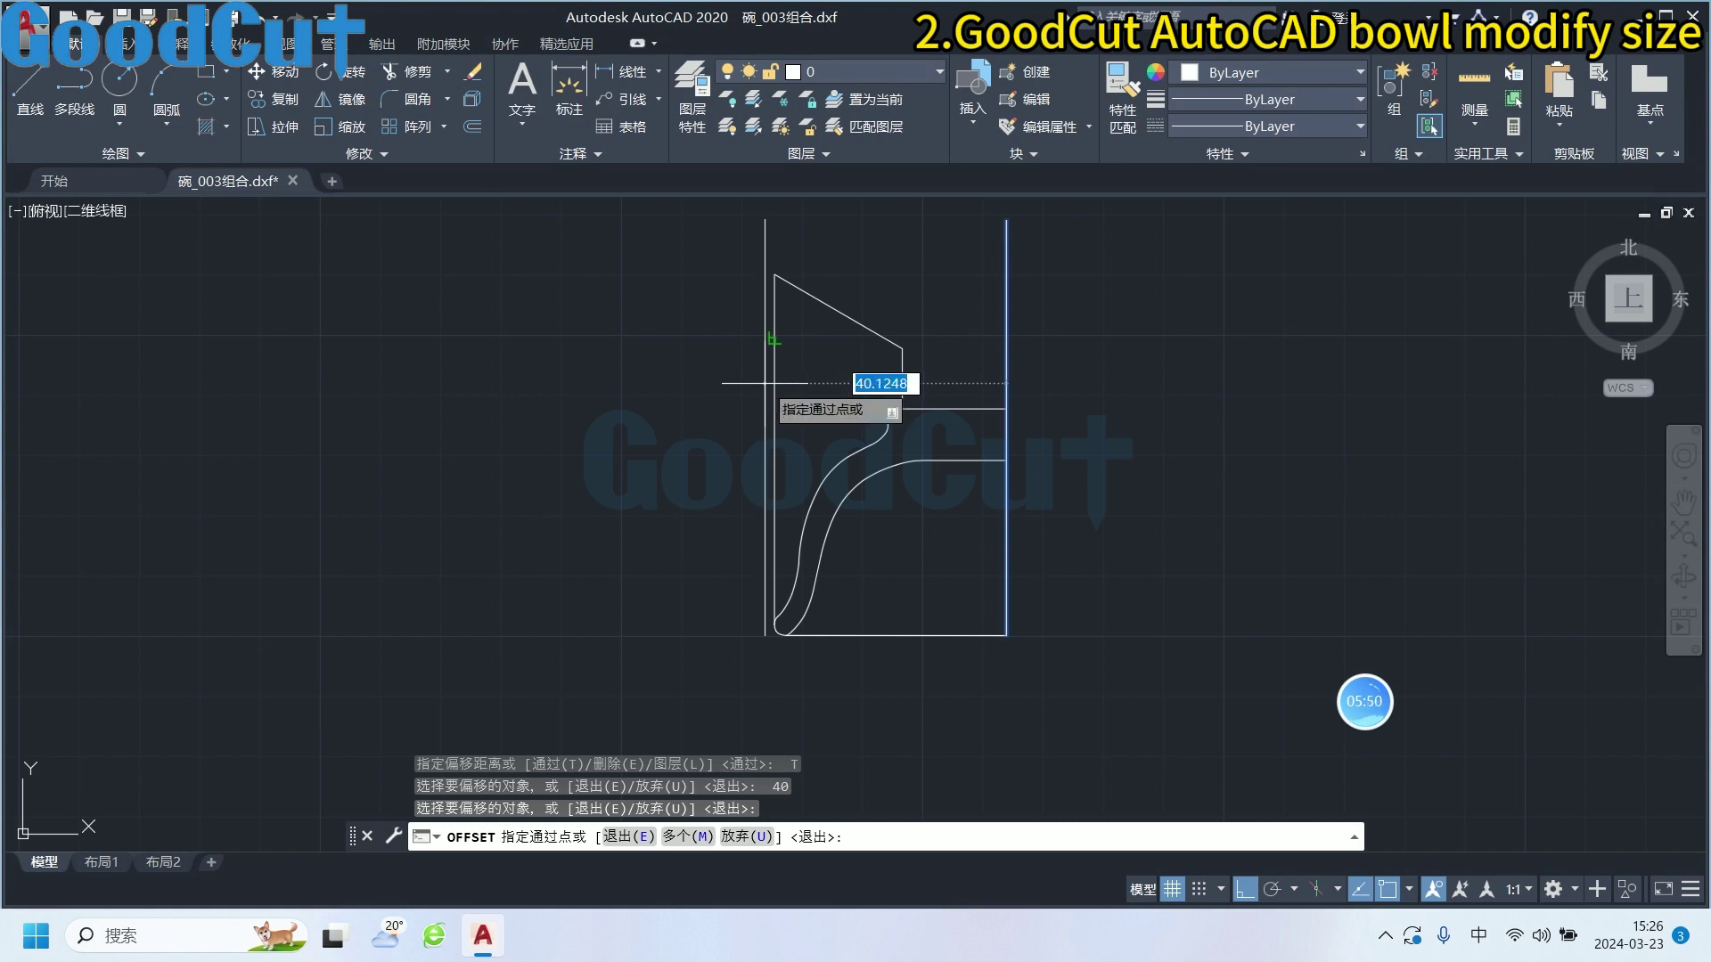
pyautogui.press('Escape')
pyautogui.moveTo(613, 385); pyautogui.dragTo(564, 456, button='middle')
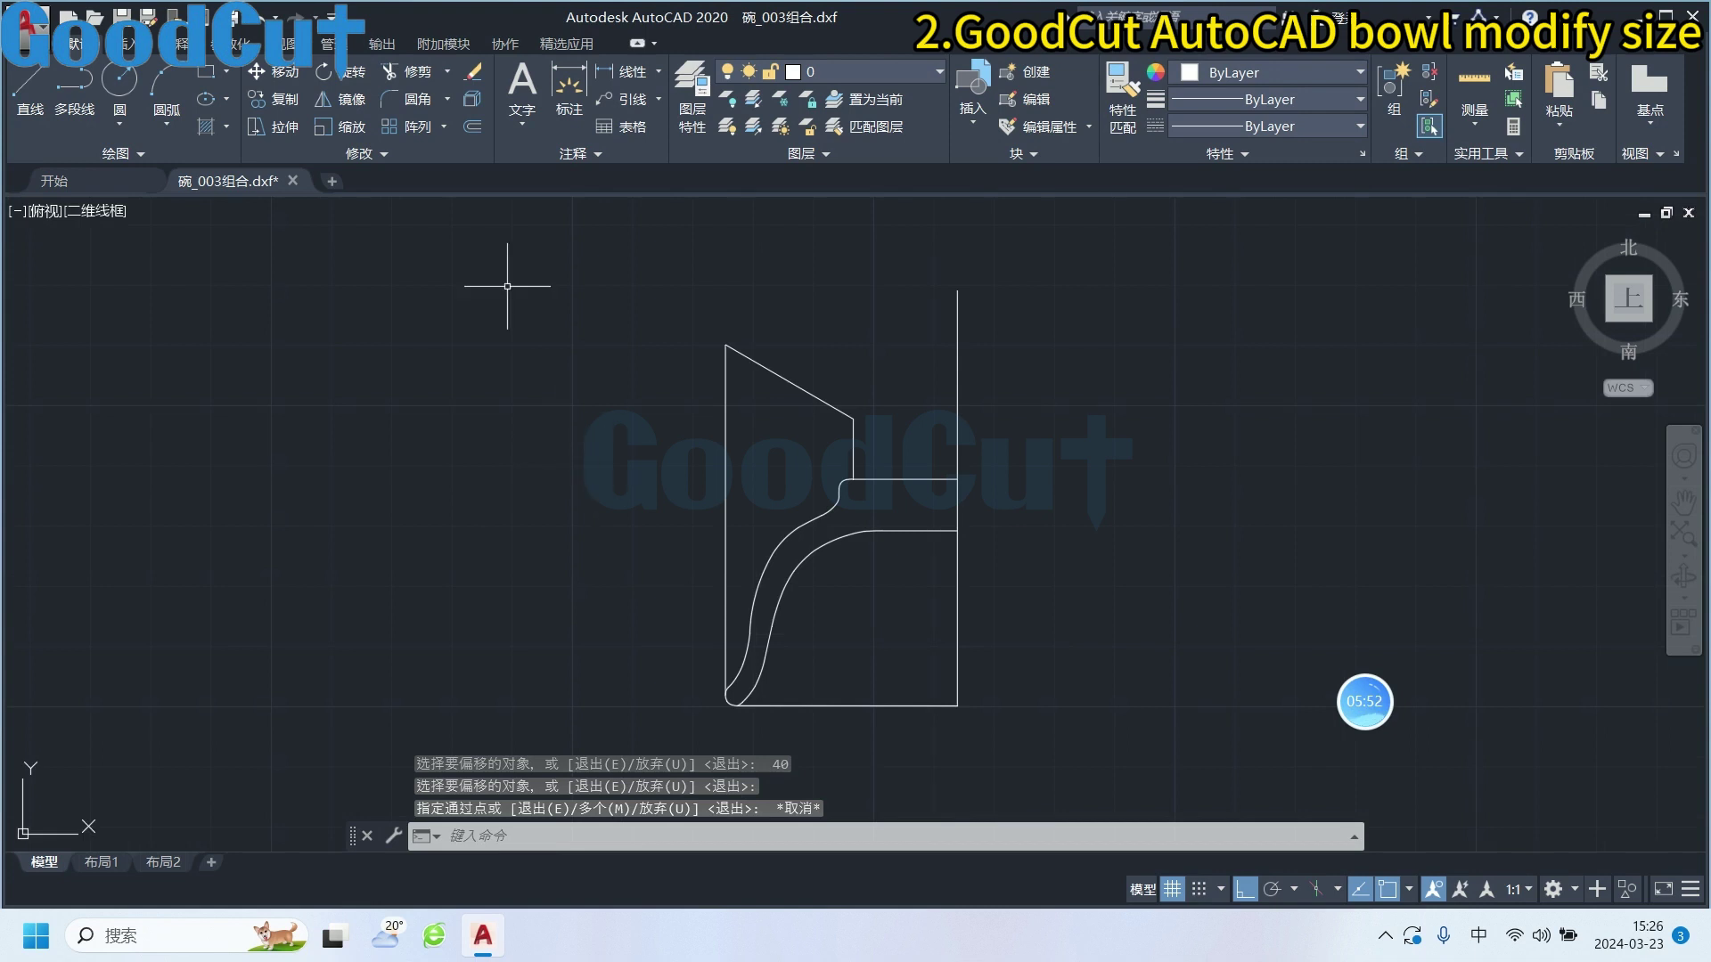
# Draw an auxiliary line 40 units left of the centre line's top, then down past the bottom
pyautogui.click(30, 89)
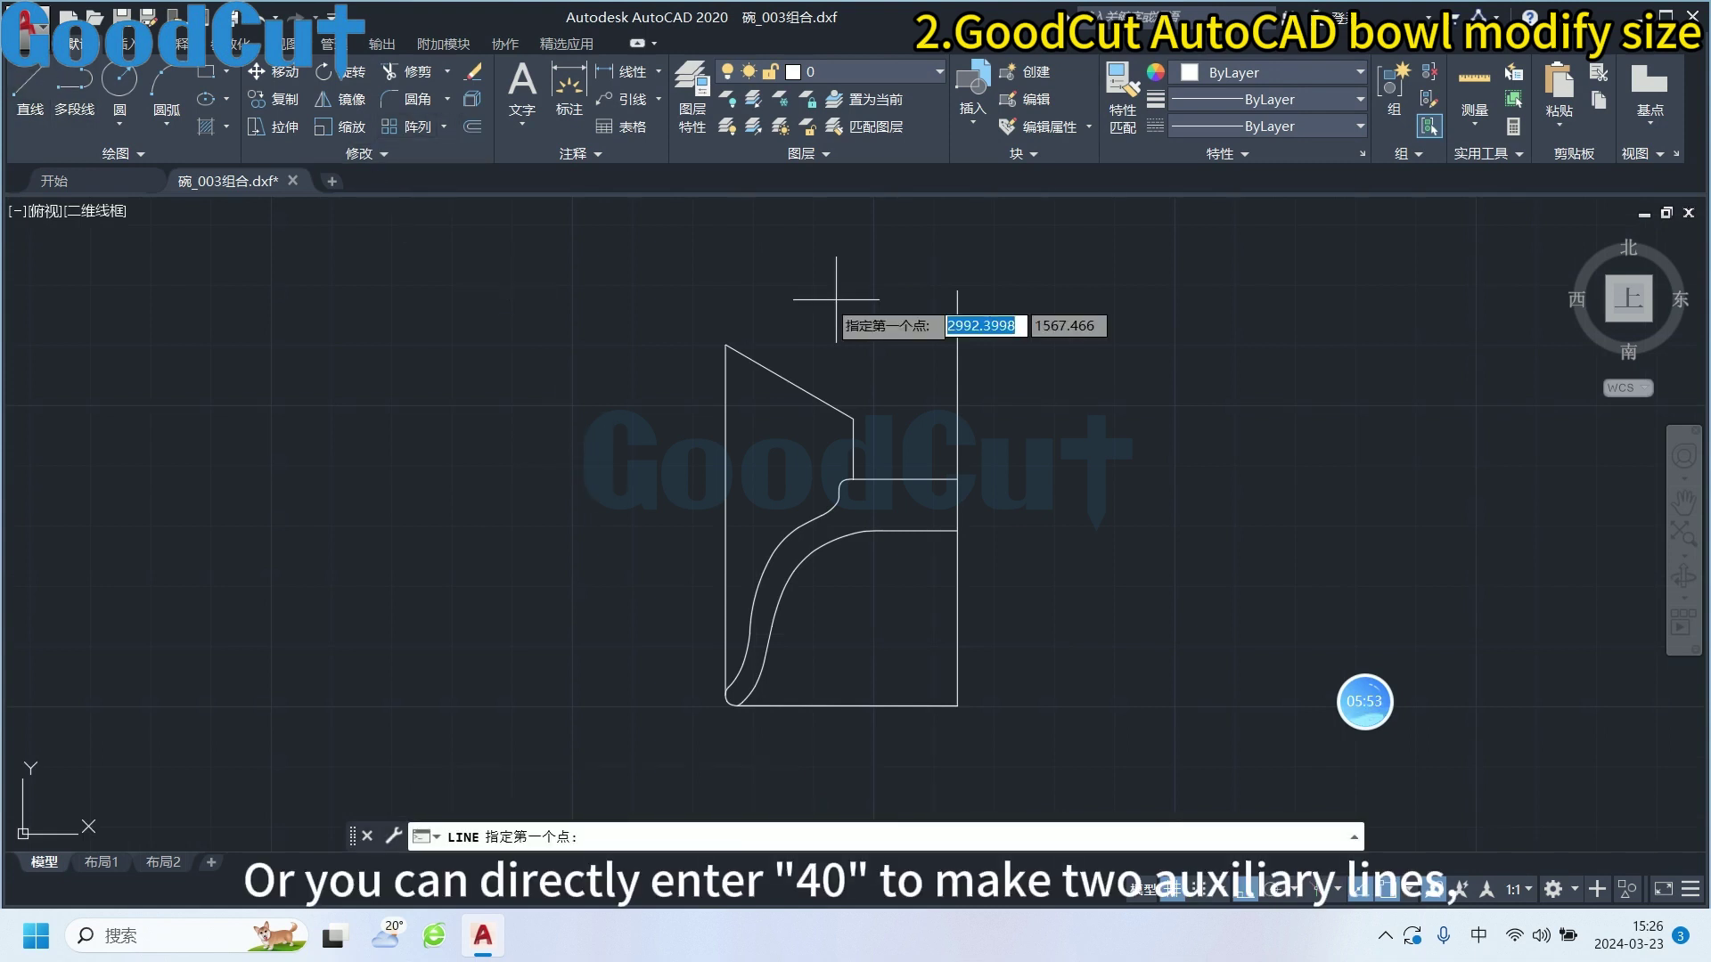
pyautogui.click(951, 296)
pyautogui.write('40')
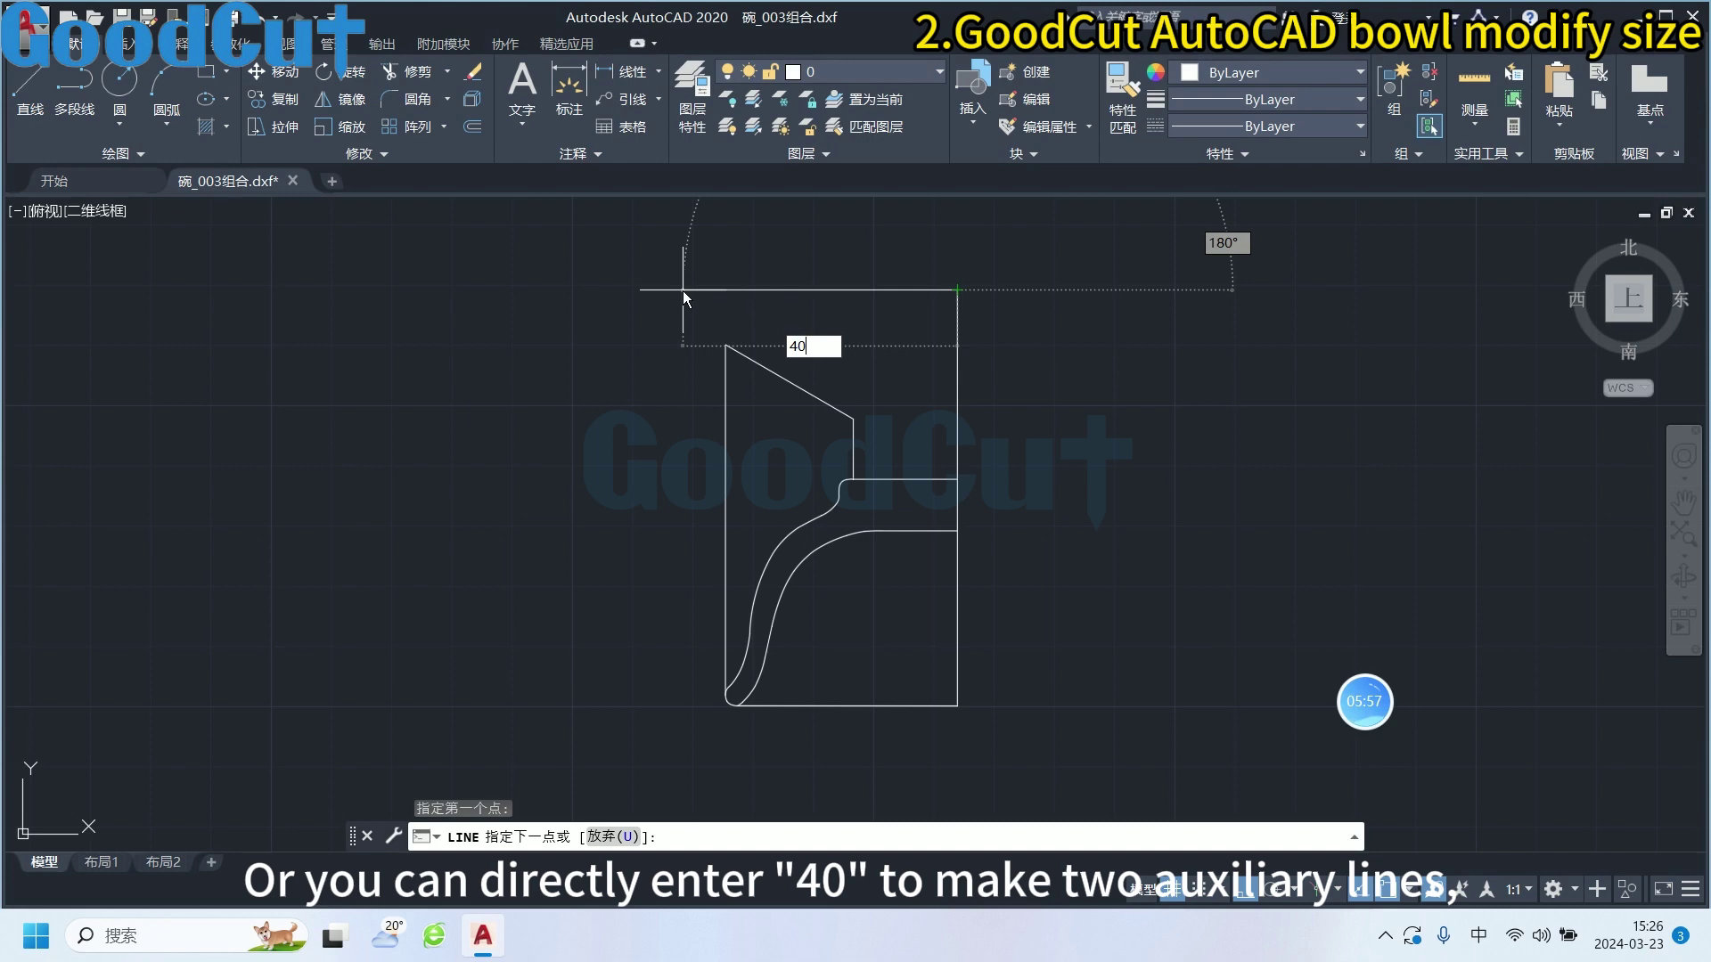
pyautogui.press('Return')
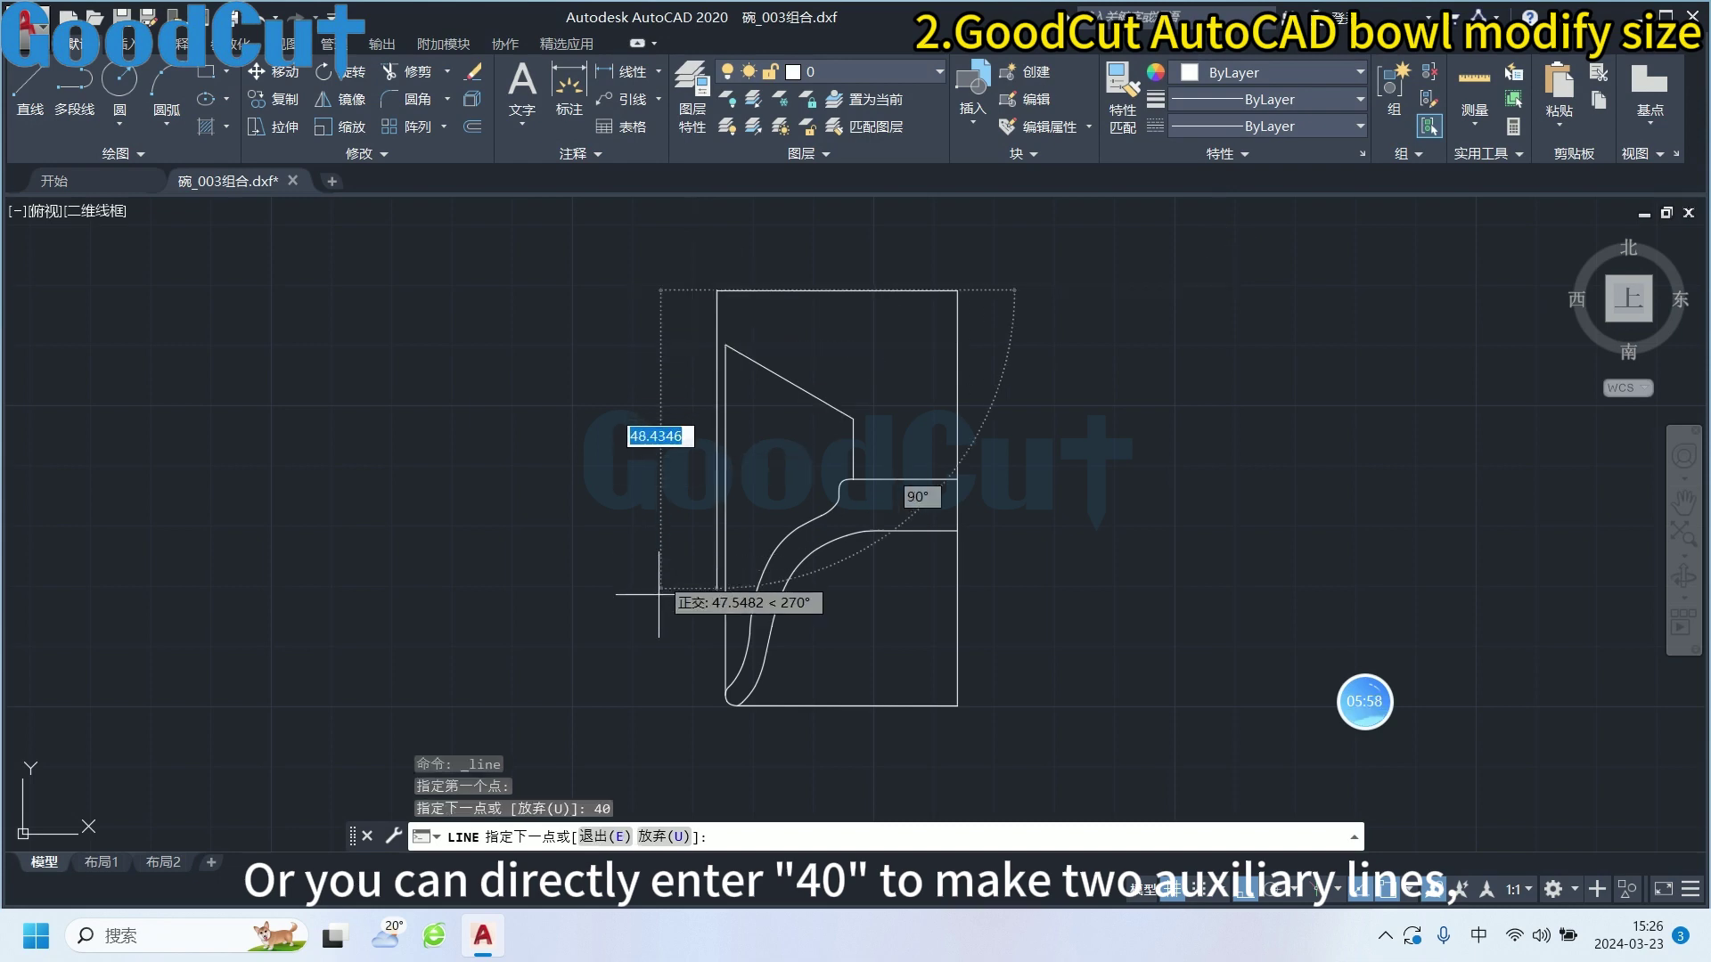
pyautogui.click(715, 735)
pyautogui.press('Escape')
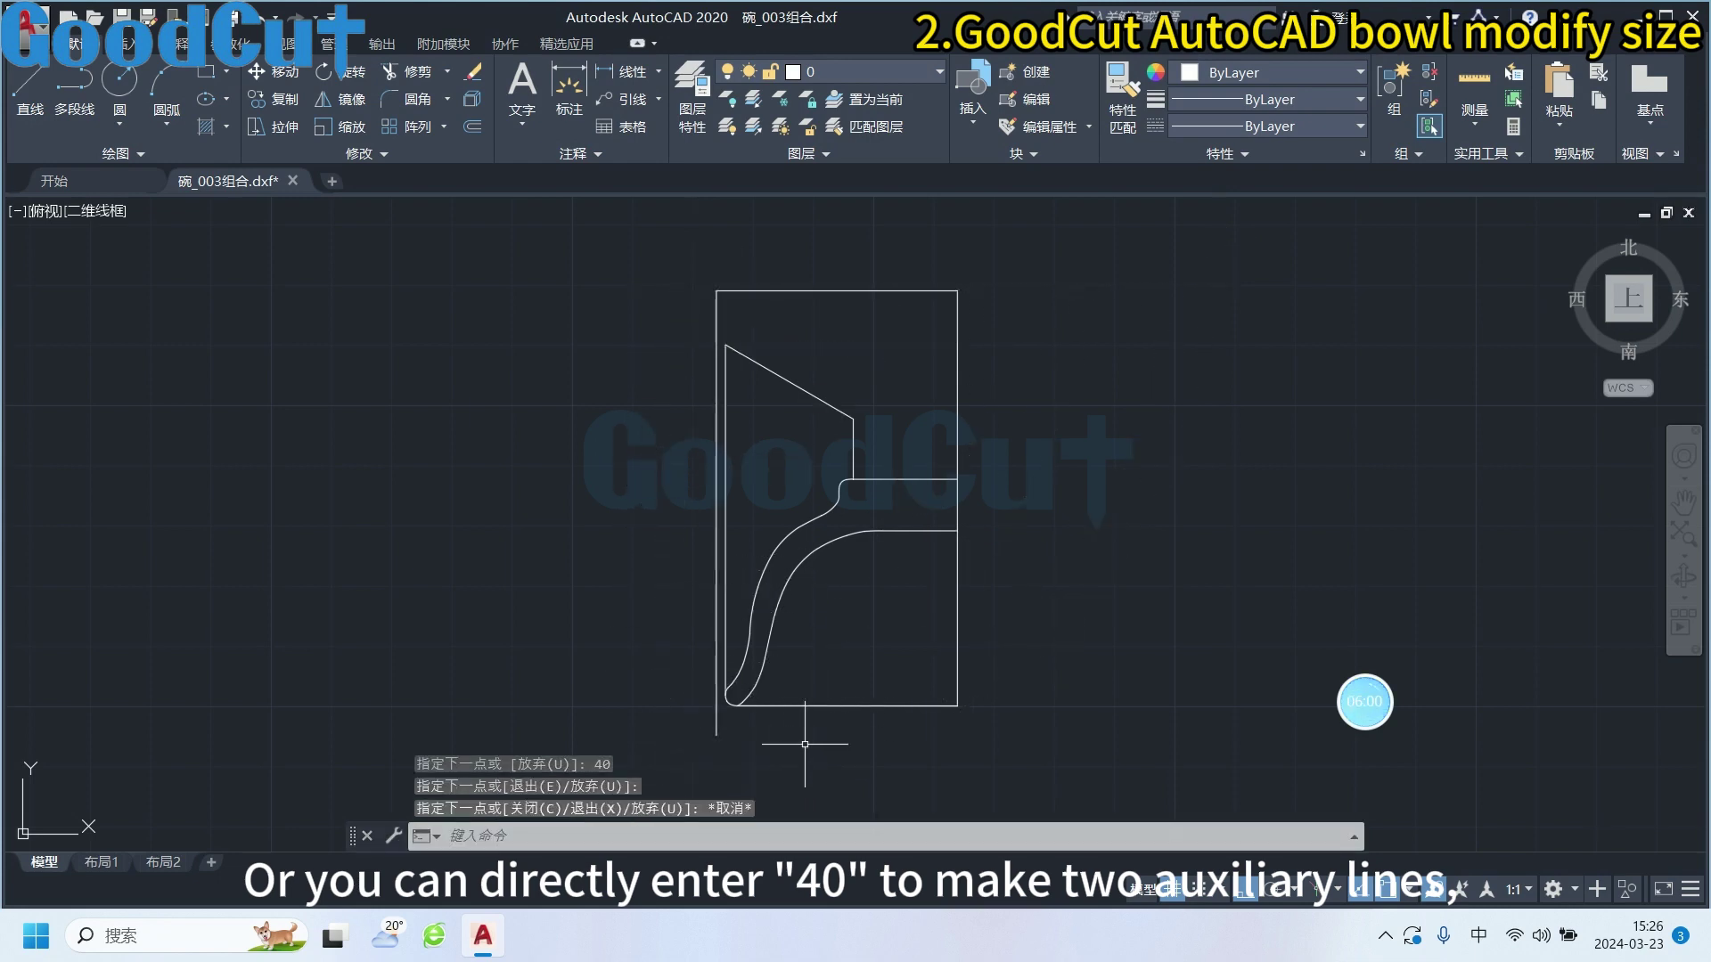
pyautogui.scroll(5, 811, 738)
# Extend the bottom line left past the vertical auxiliary line
pyautogui.click(32, 89)
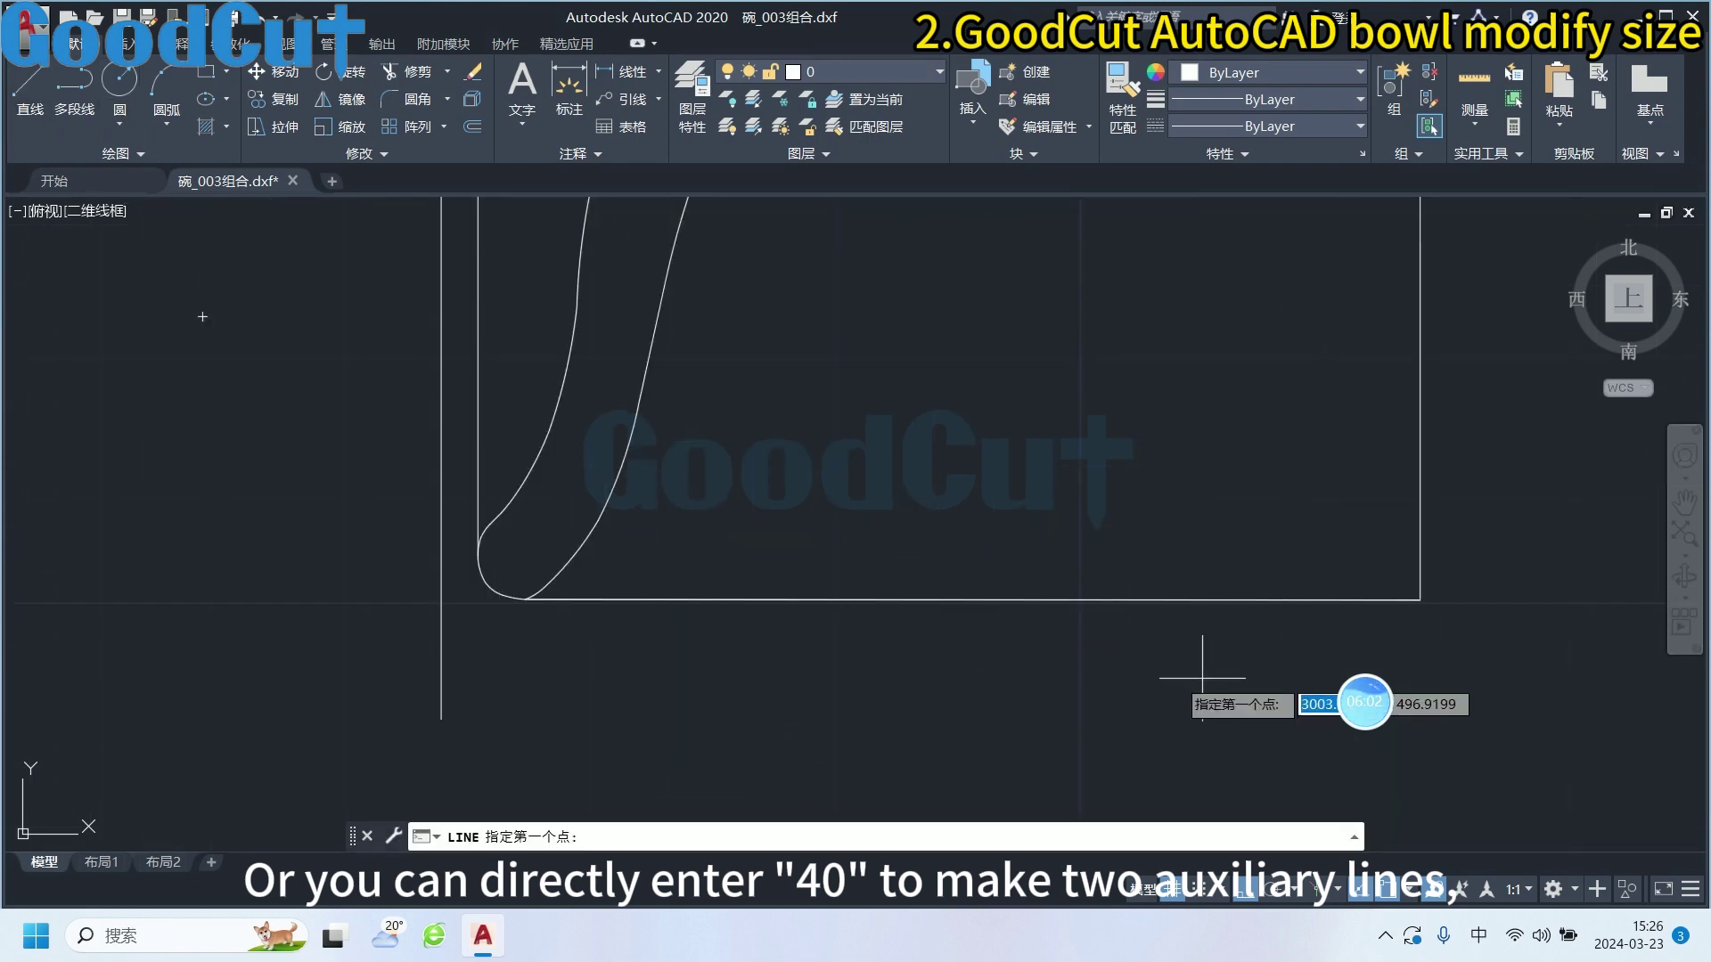
pyautogui.click(1420, 600)
pyautogui.click(191, 612)
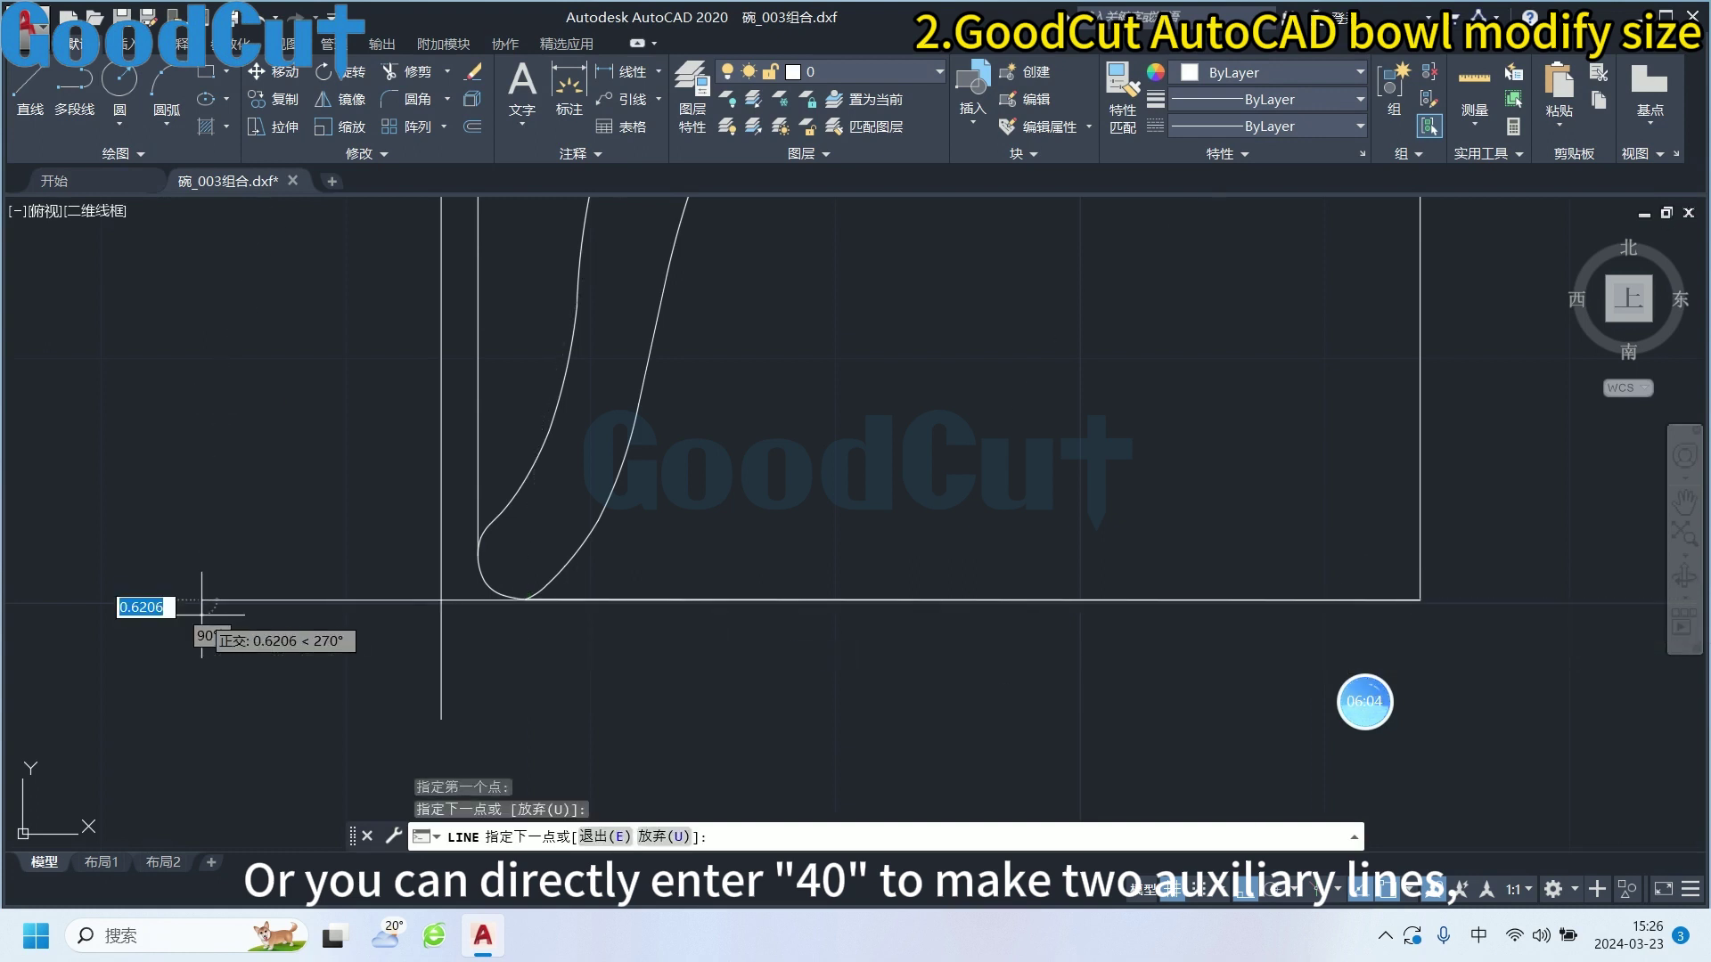
pyautogui.press('Escape')
pyautogui.scroll(-5, 418, 635)
pyautogui.scroll(5, 418, 636)
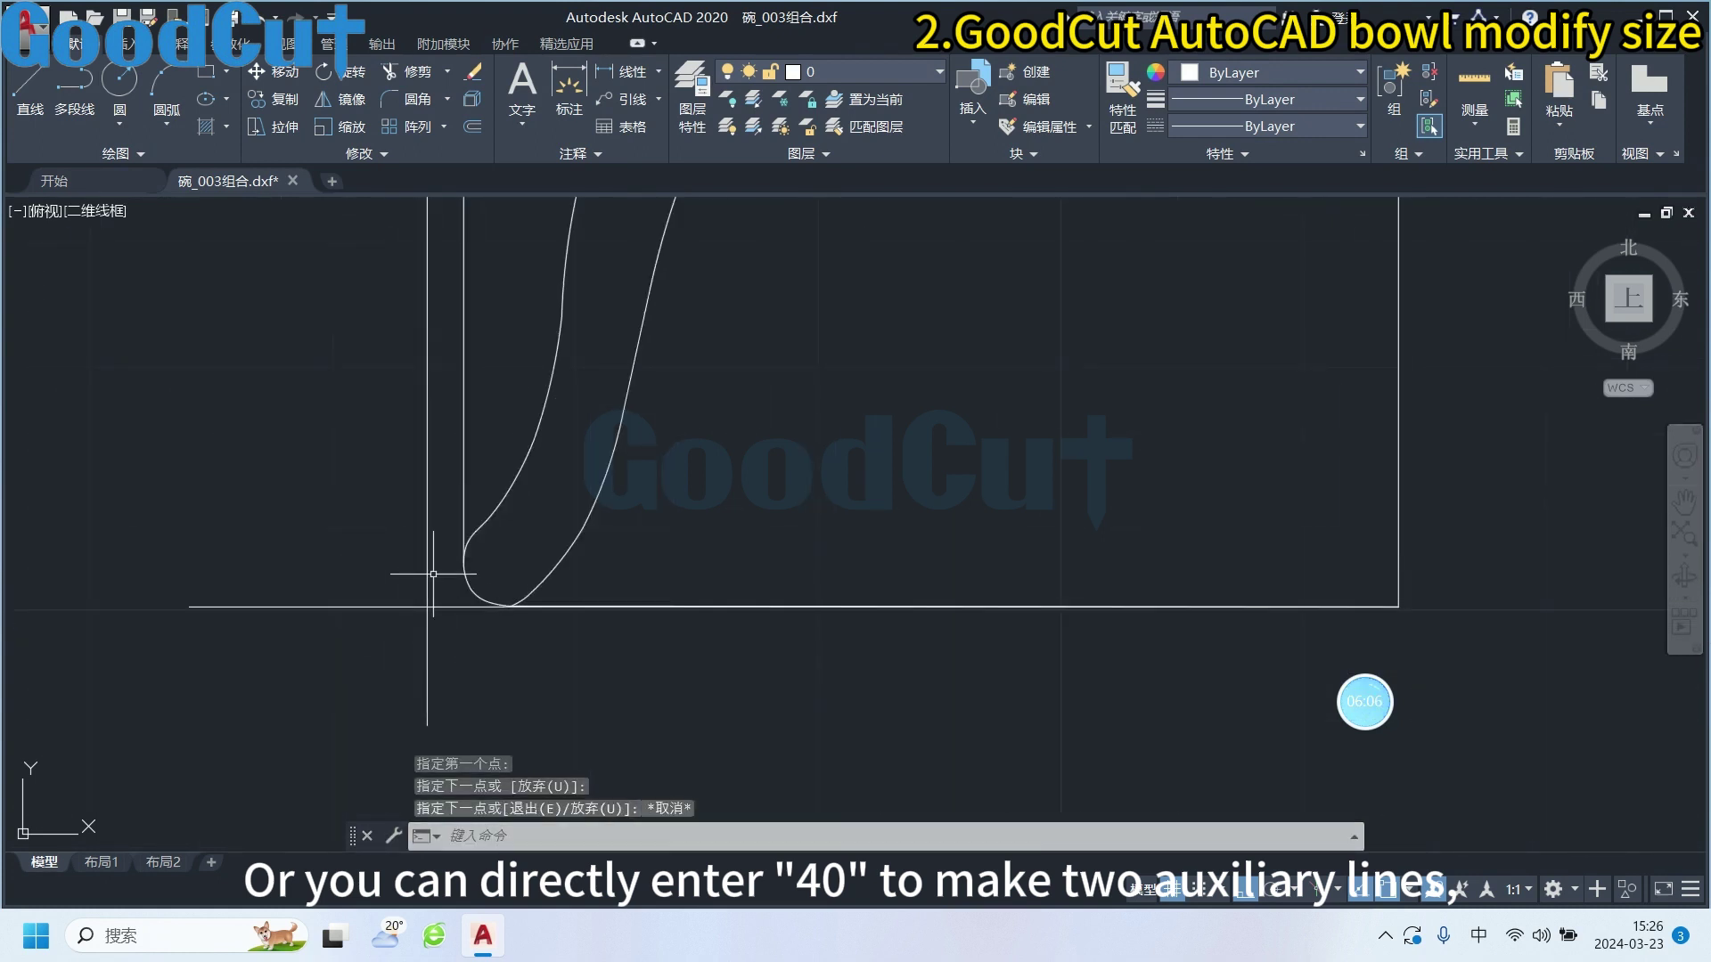
pyautogui.click(424, 673)
pyautogui.scroll(4, 428, 608)
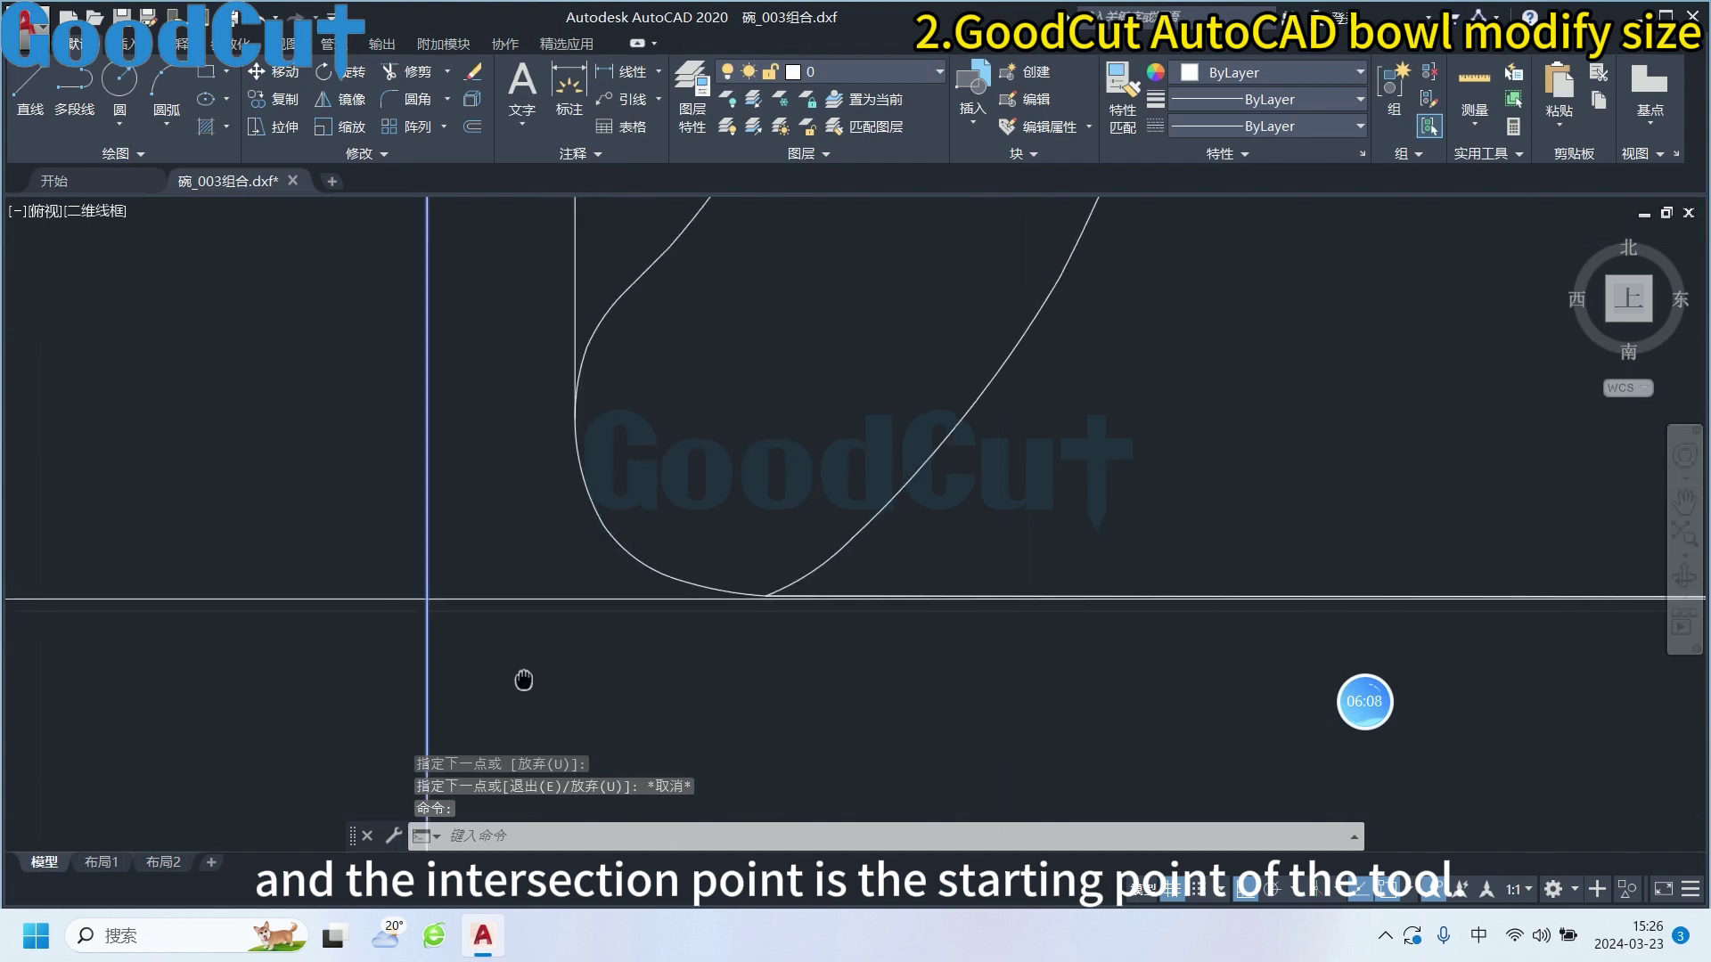
# Add a short segment starting at the auxiliary and bottom lines' intersection
pyautogui.click(28, 89)
pyautogui.click(429, 602)
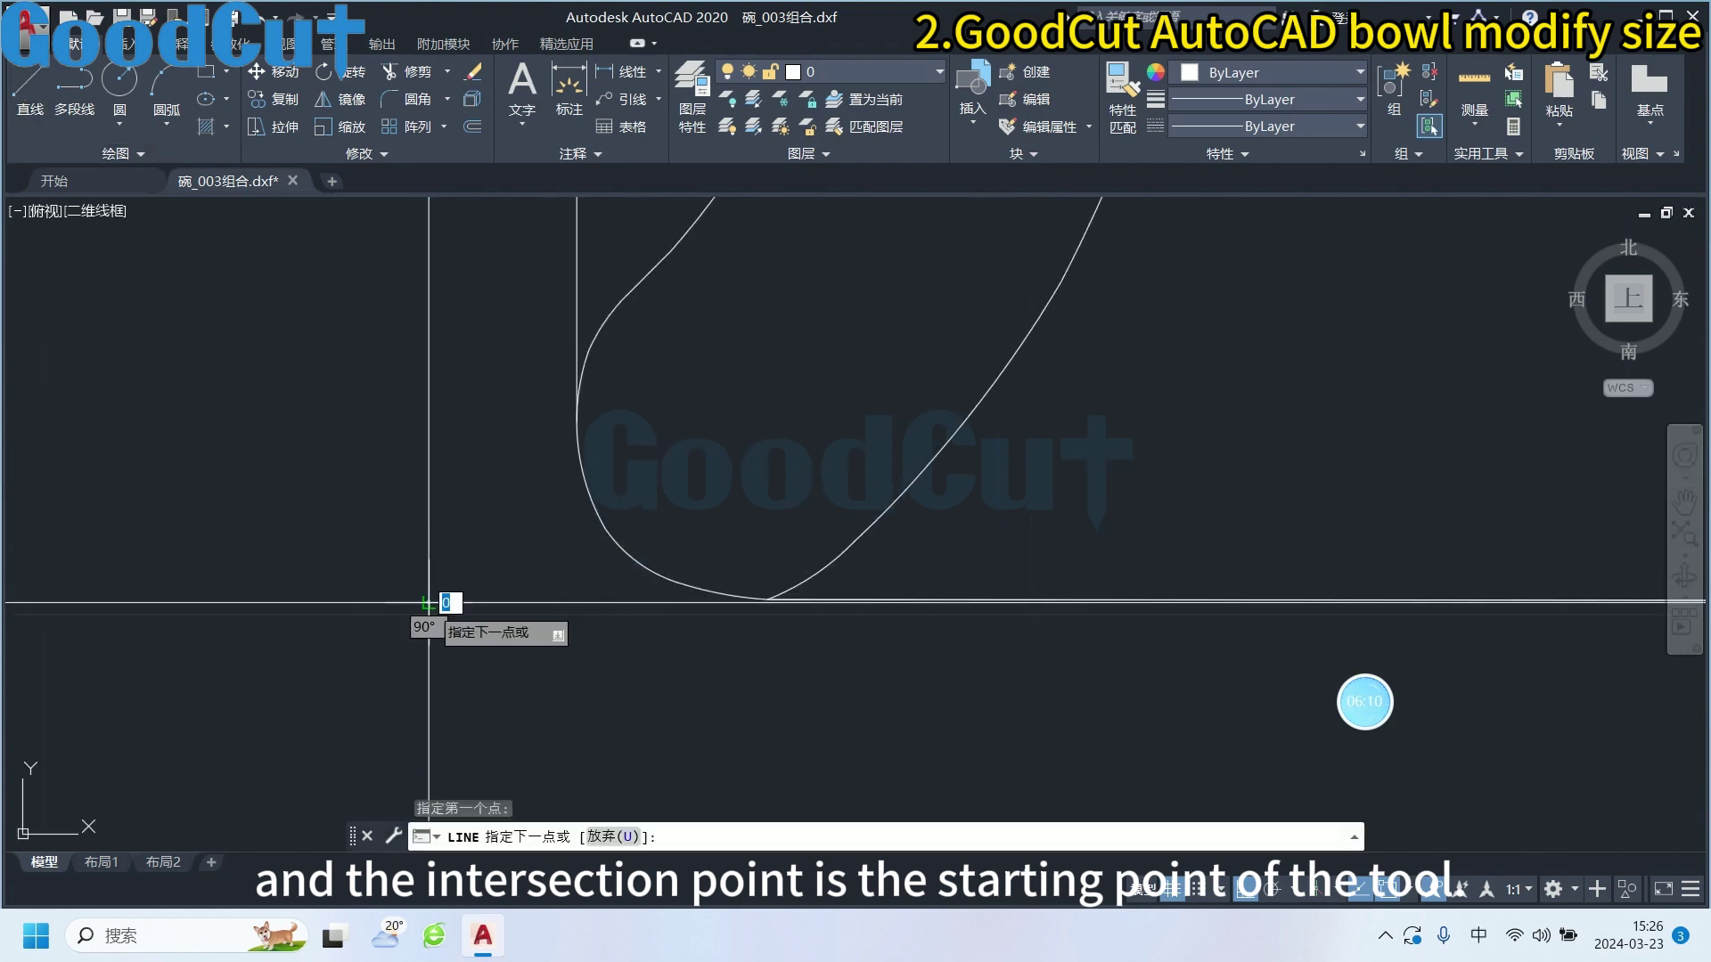
pyautogui.click(767, 598)
pyautogui.scroll(-5, 570, 696)
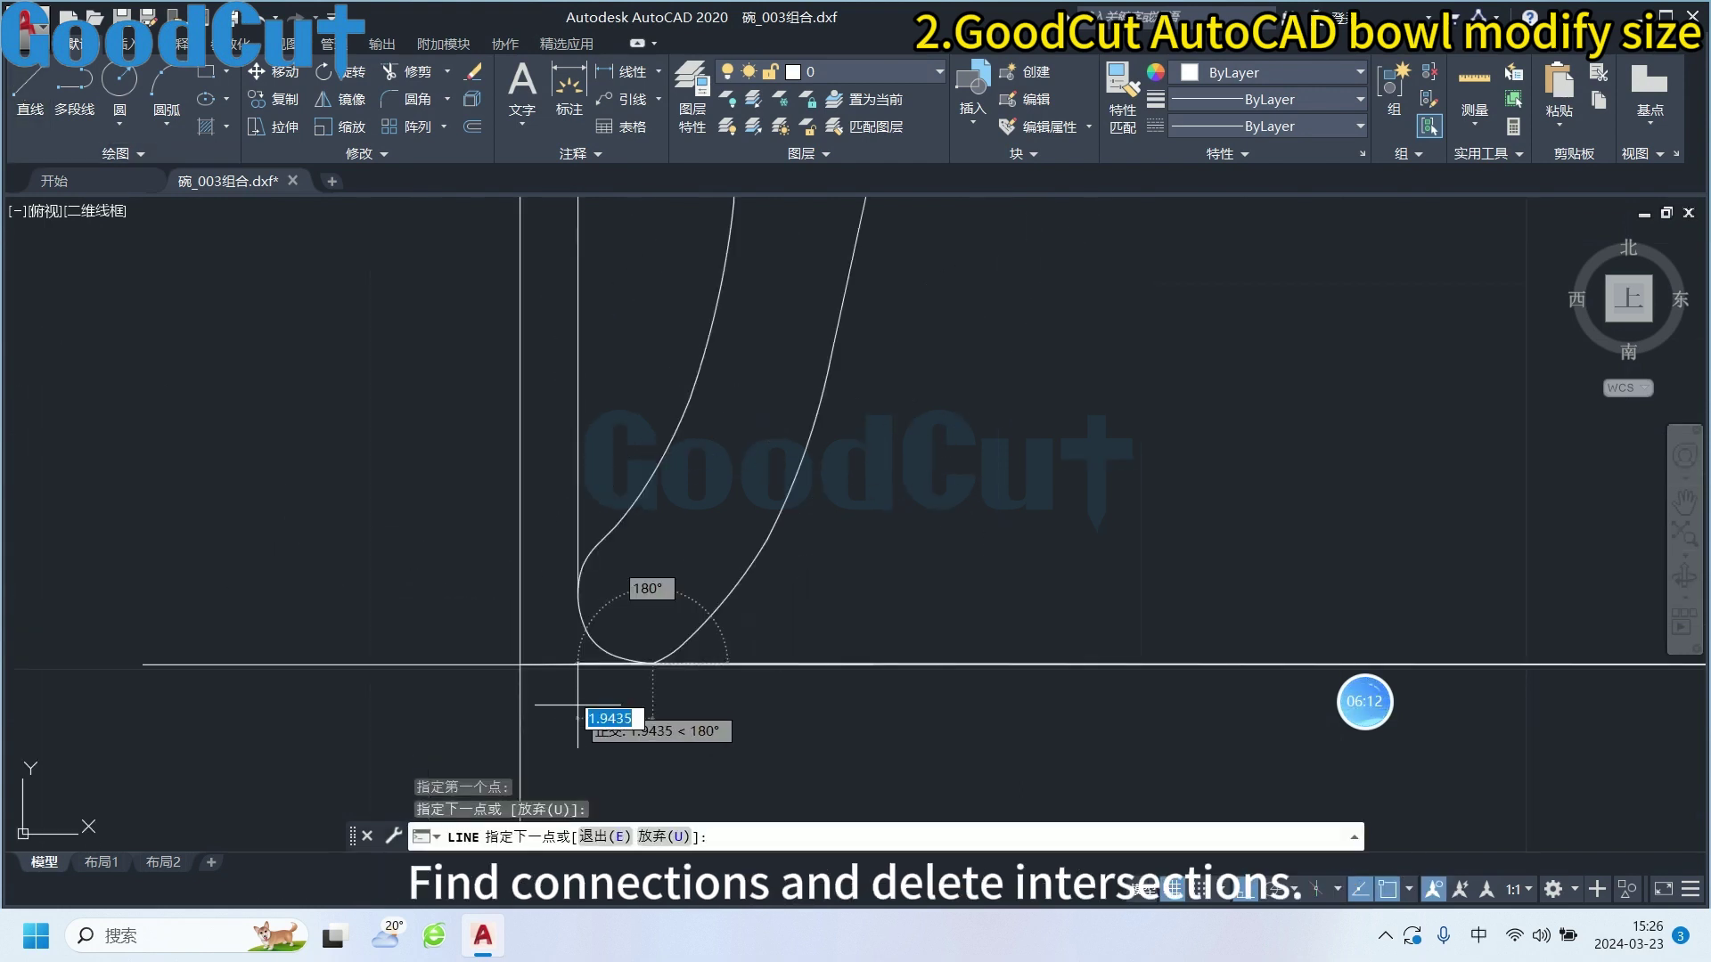
pyautogui.press('Escape')
pyautogui.scroll(-4, 552, 726)
pyautogui.click(556, 729)
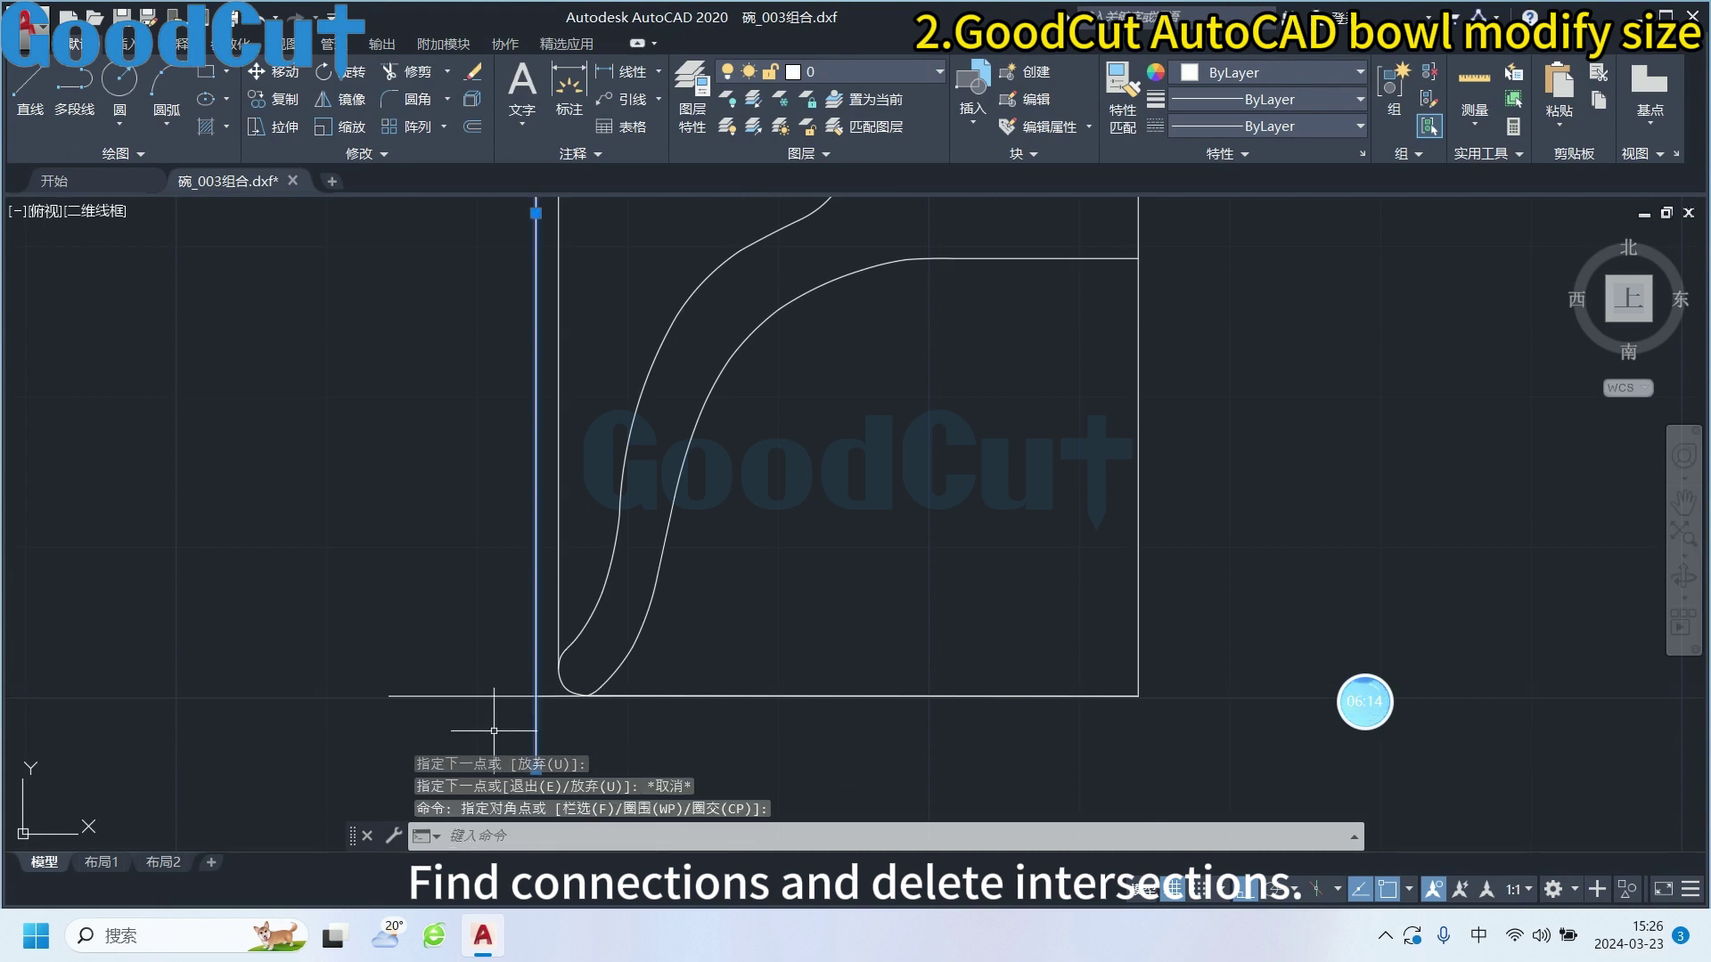
# Erase a vertical line, then undo to restore it after an aborted line attempt
pyautogui.scroll(-3, 476, 704)
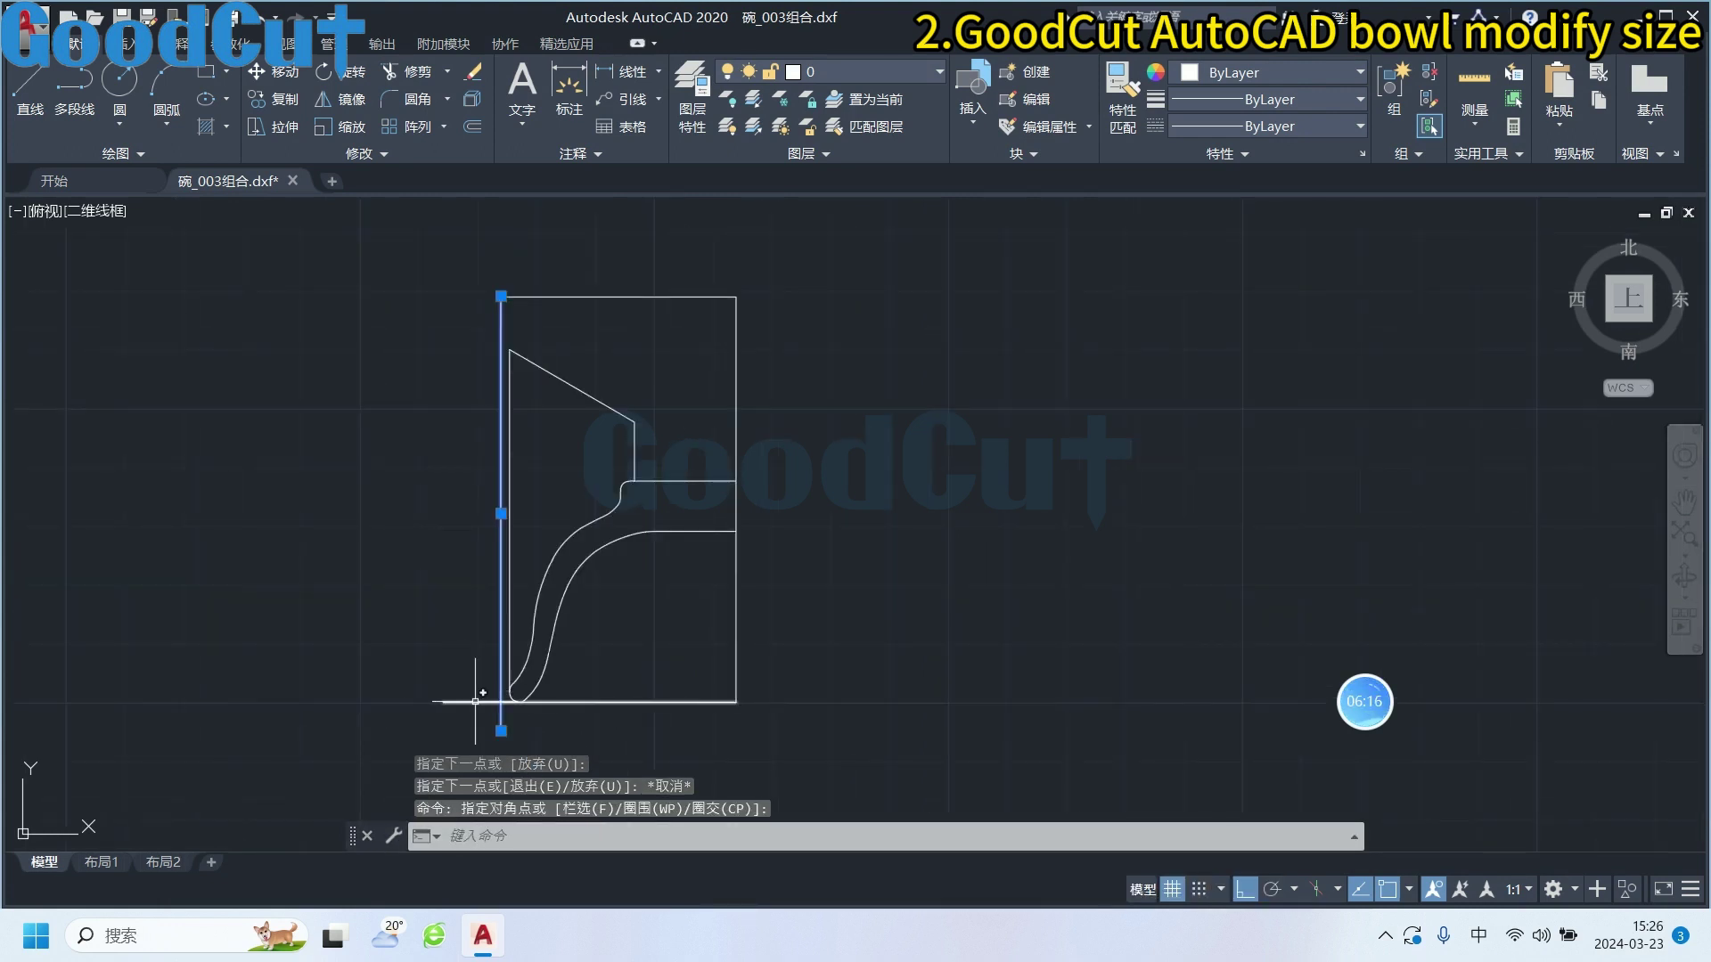
pyautogui.press('Delete')
pyautogui.moveTo(436, 490); pyautogui.dragTo(462, 515, button='middle')
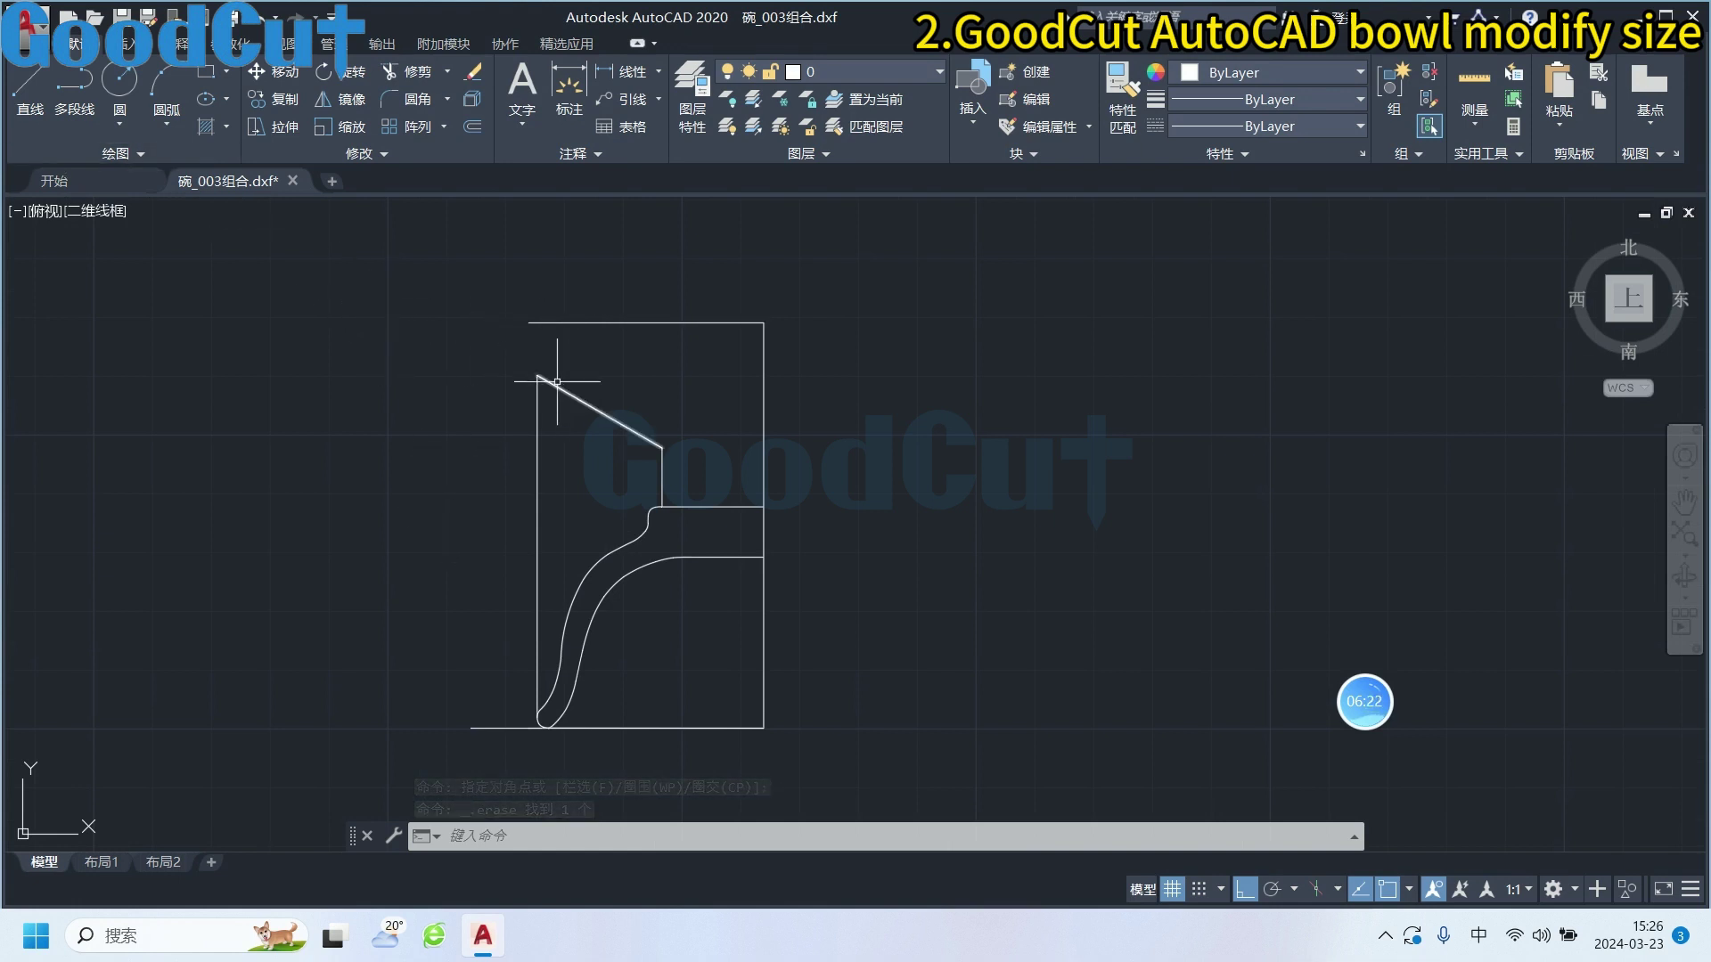
pyautogui.press('l')
pyautogui.press('space')
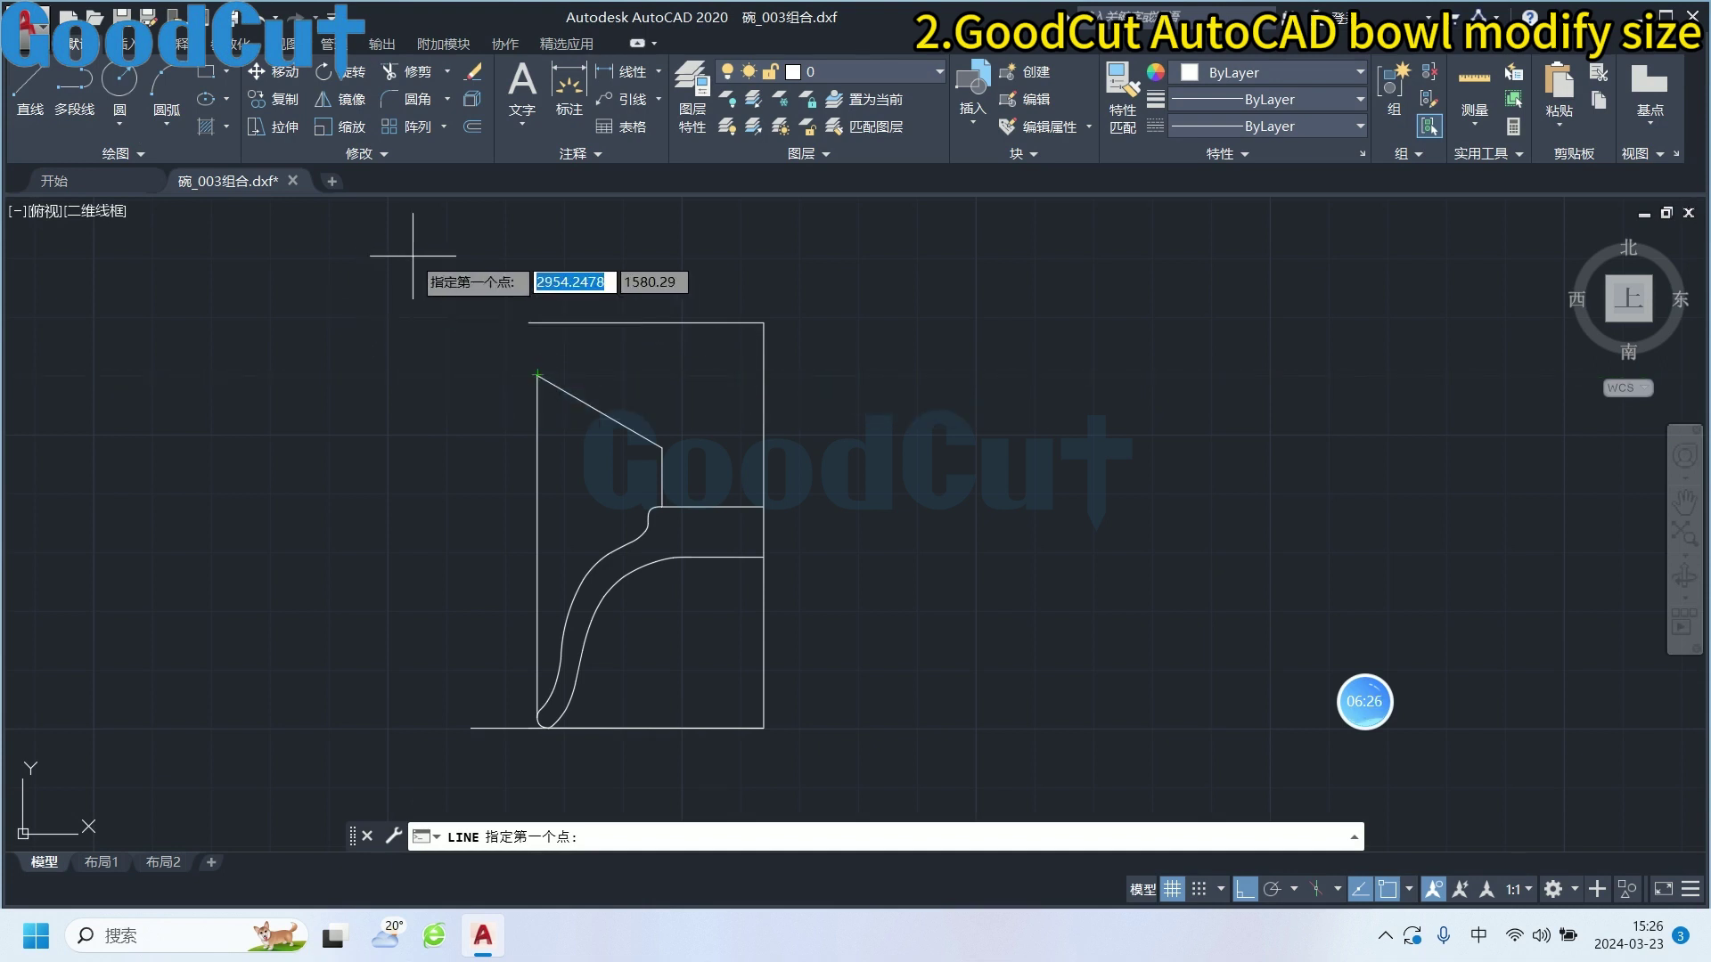
pyautogui.press('Escape')
pyautogui.scroll(4, 517, 345)
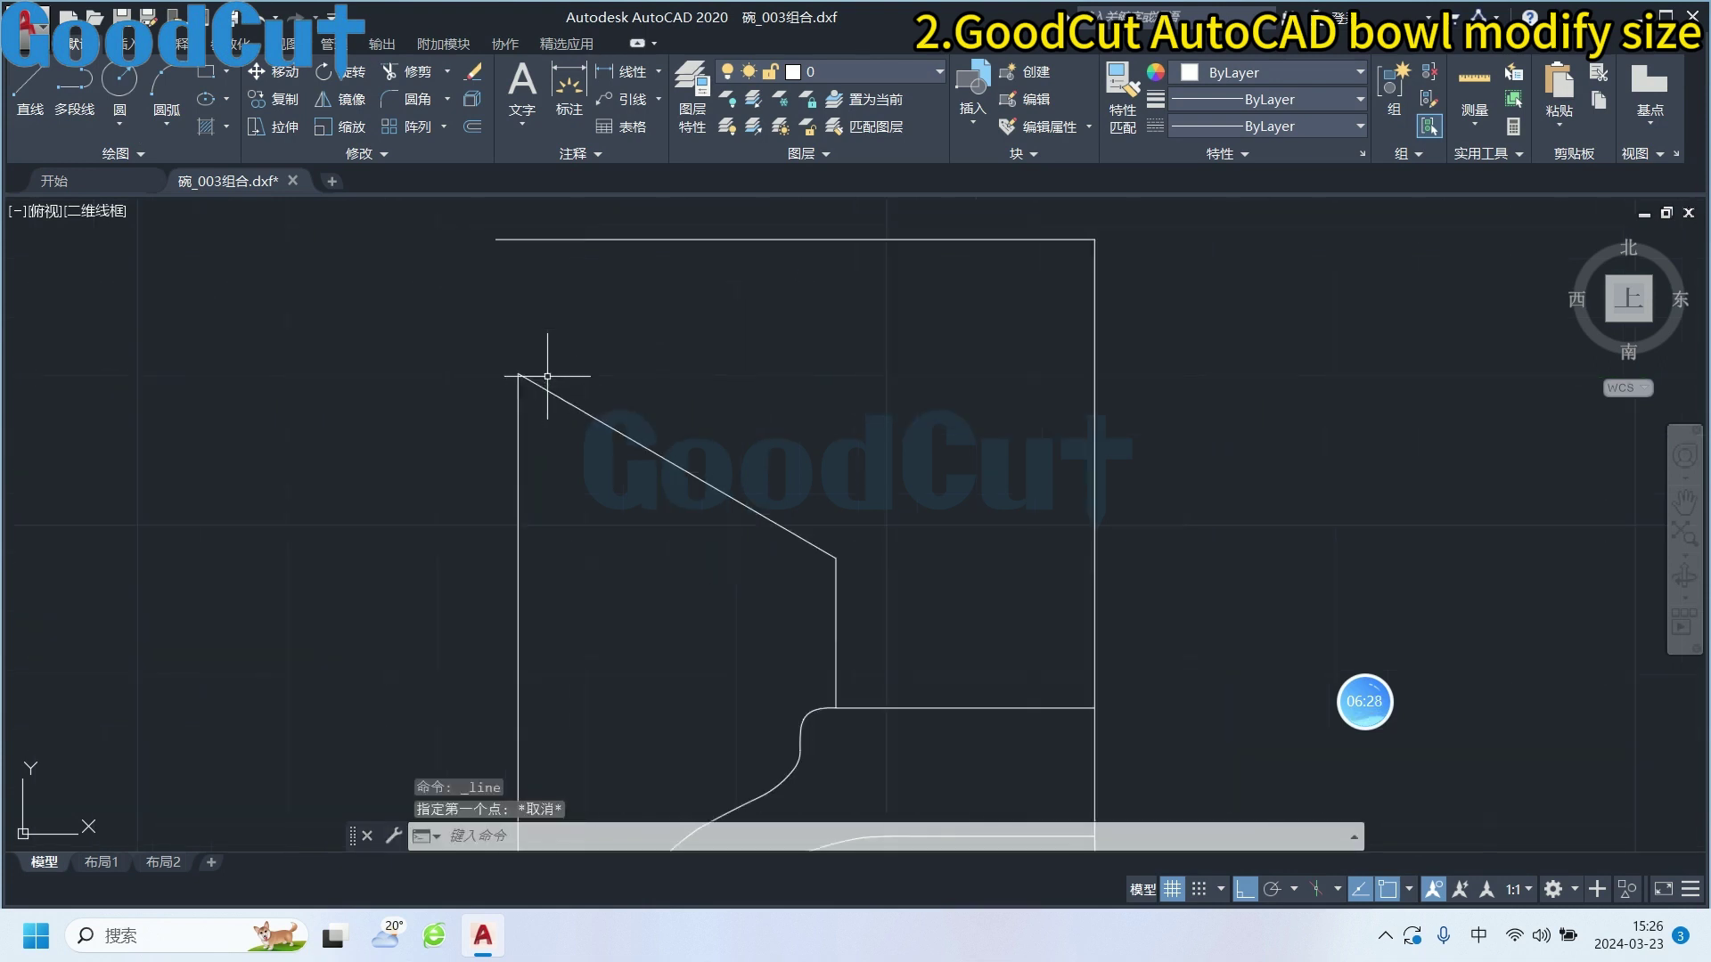
pyautogui.click(33, 82)
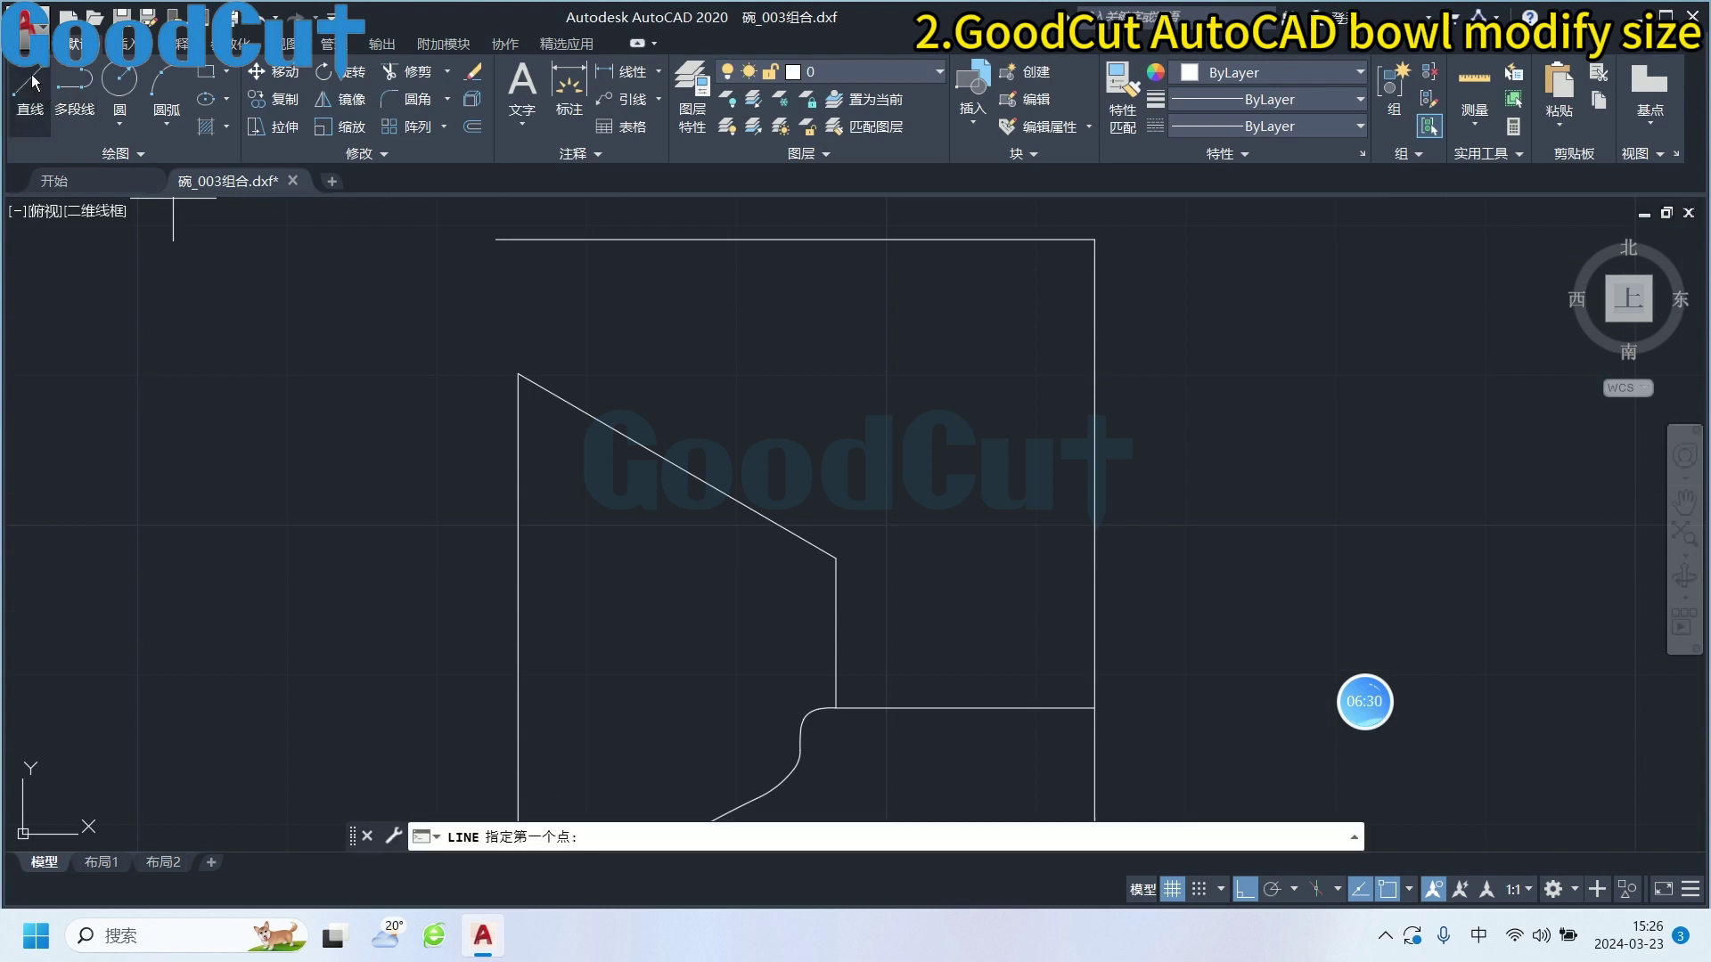
pyautogui.click(261, 22)
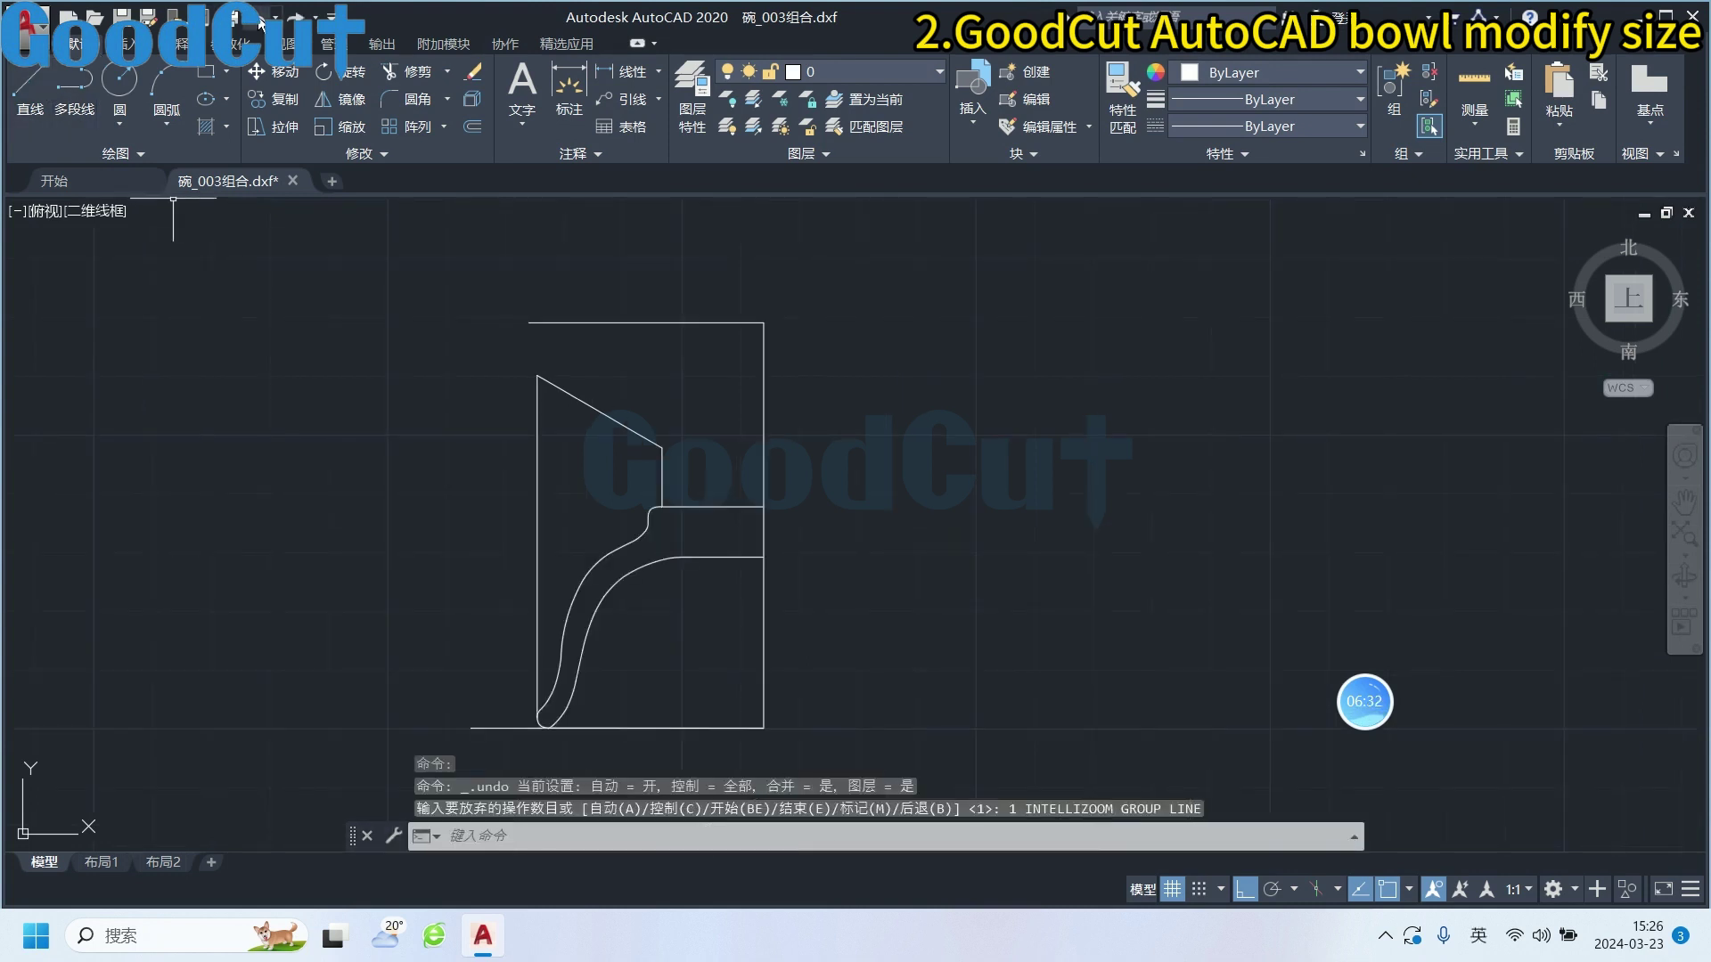
pyautogui.click(261, 22)
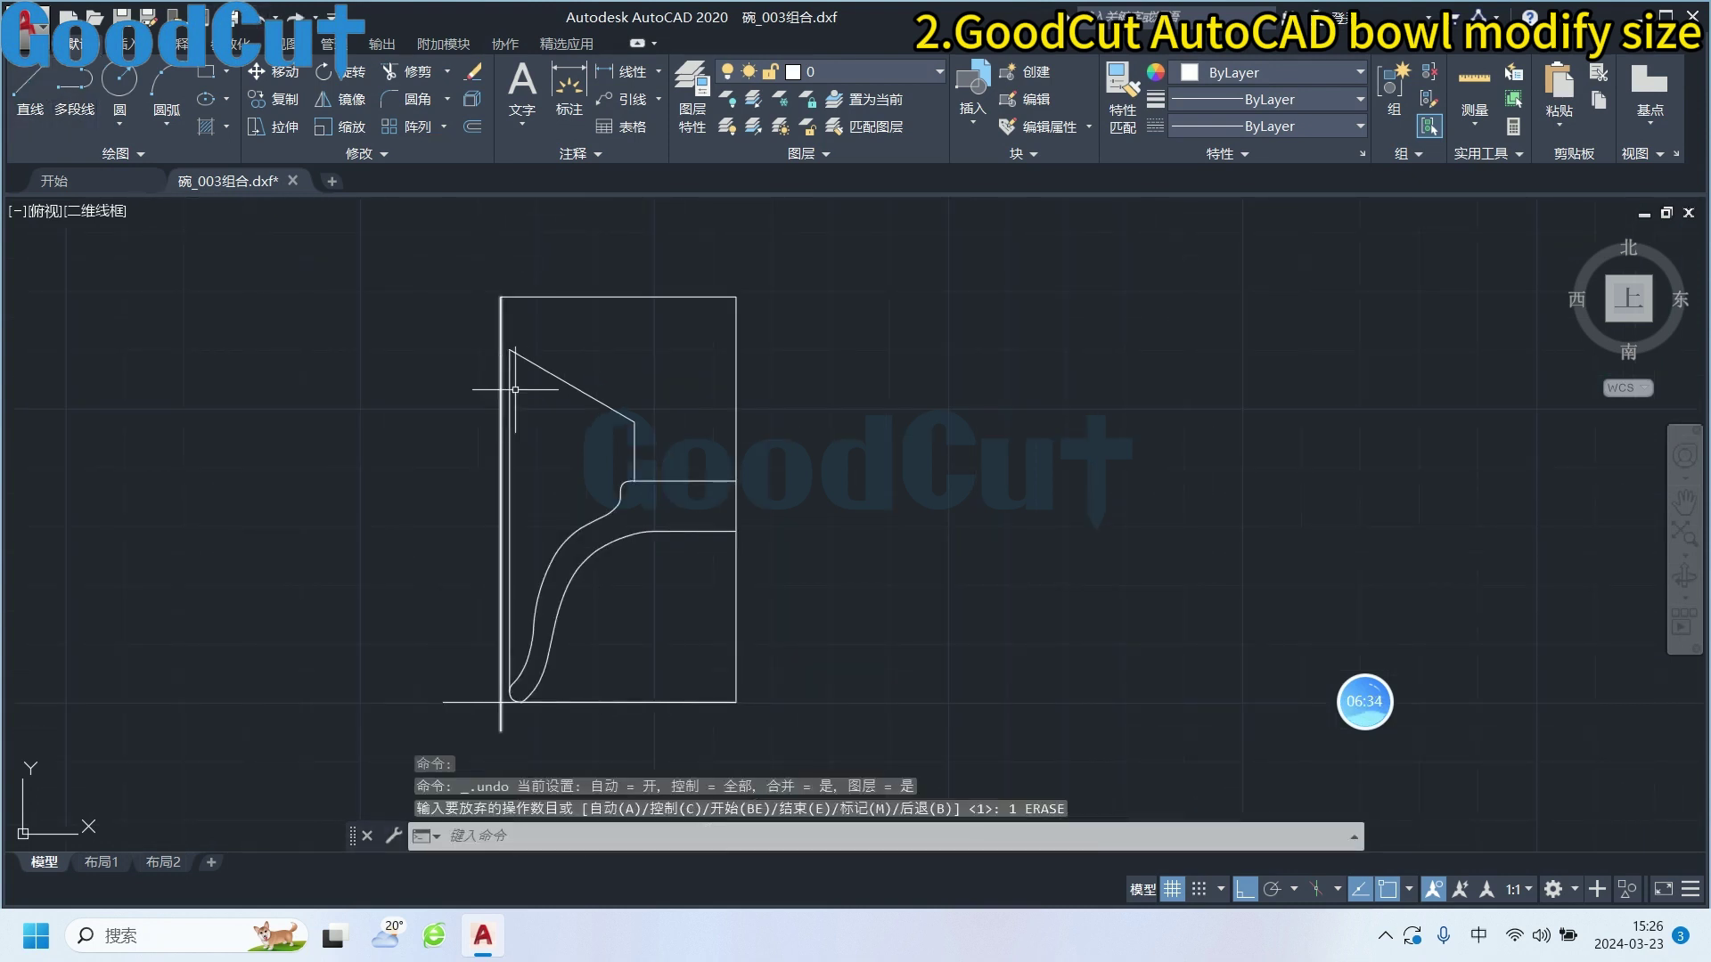
# Extend the slanted rim line's upper endpoint out to the outer edge
pyautogui.scroll(4, 415, 358)
pyautogui.click(32, 82)
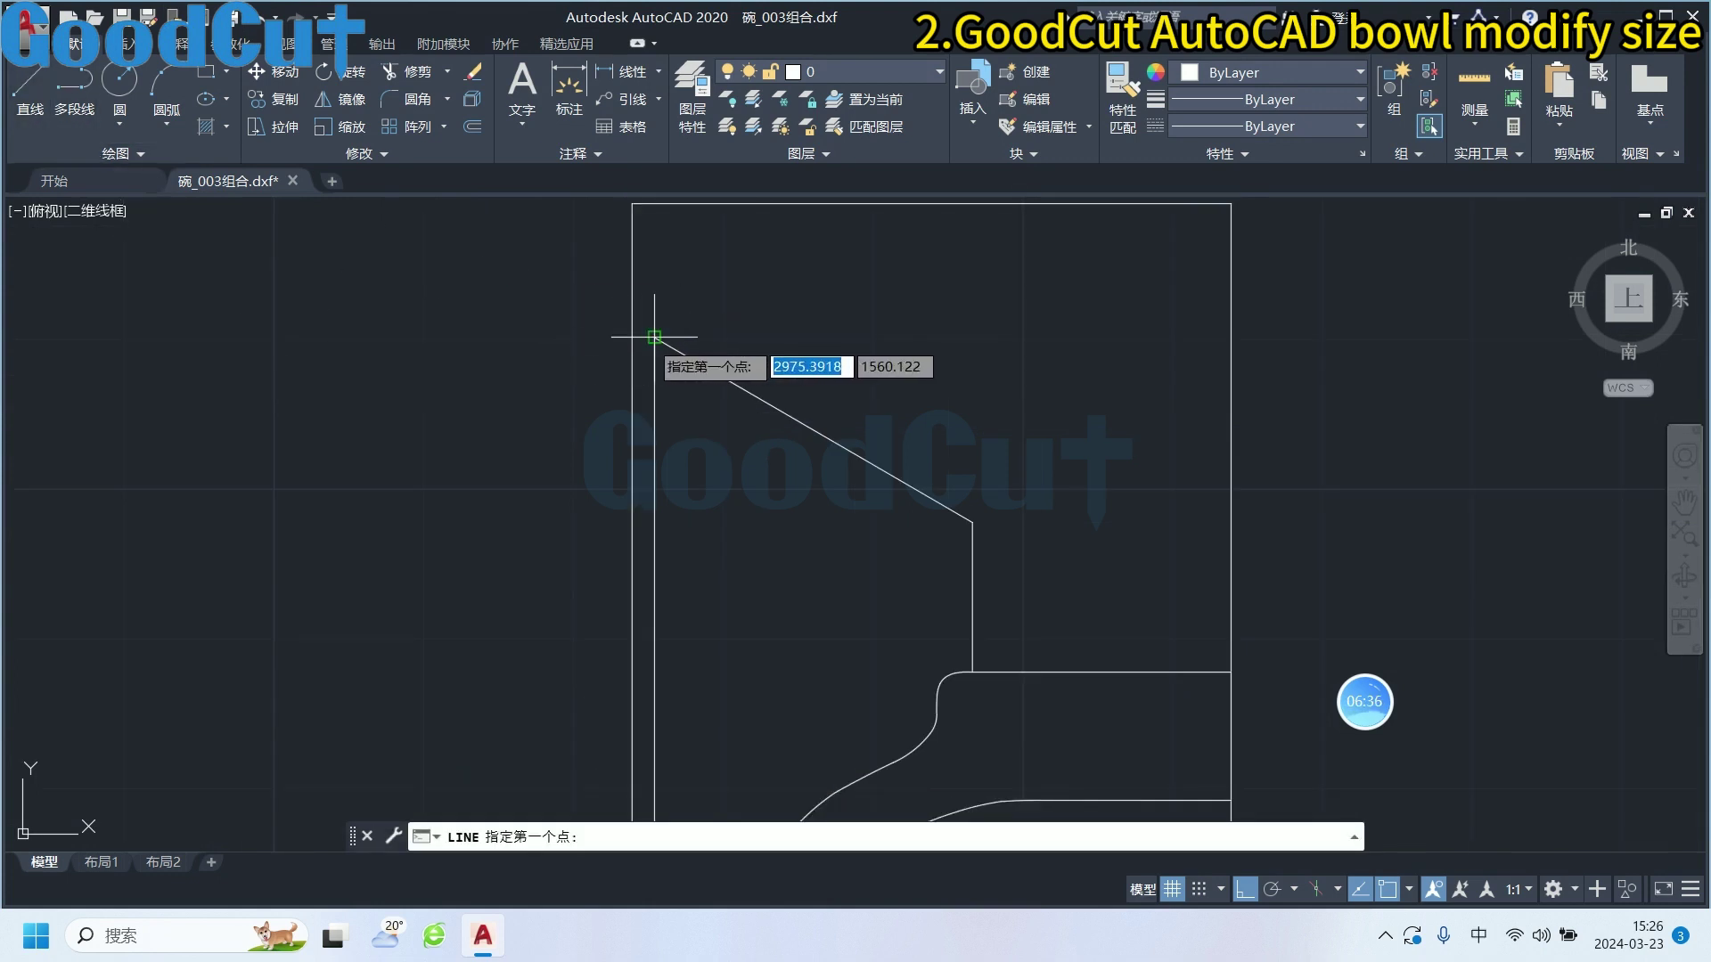
pyautogui.click(633, 338)
pyautogui.scroll(-2, 308, 353)
pyautogui.rightClick(309, 353)
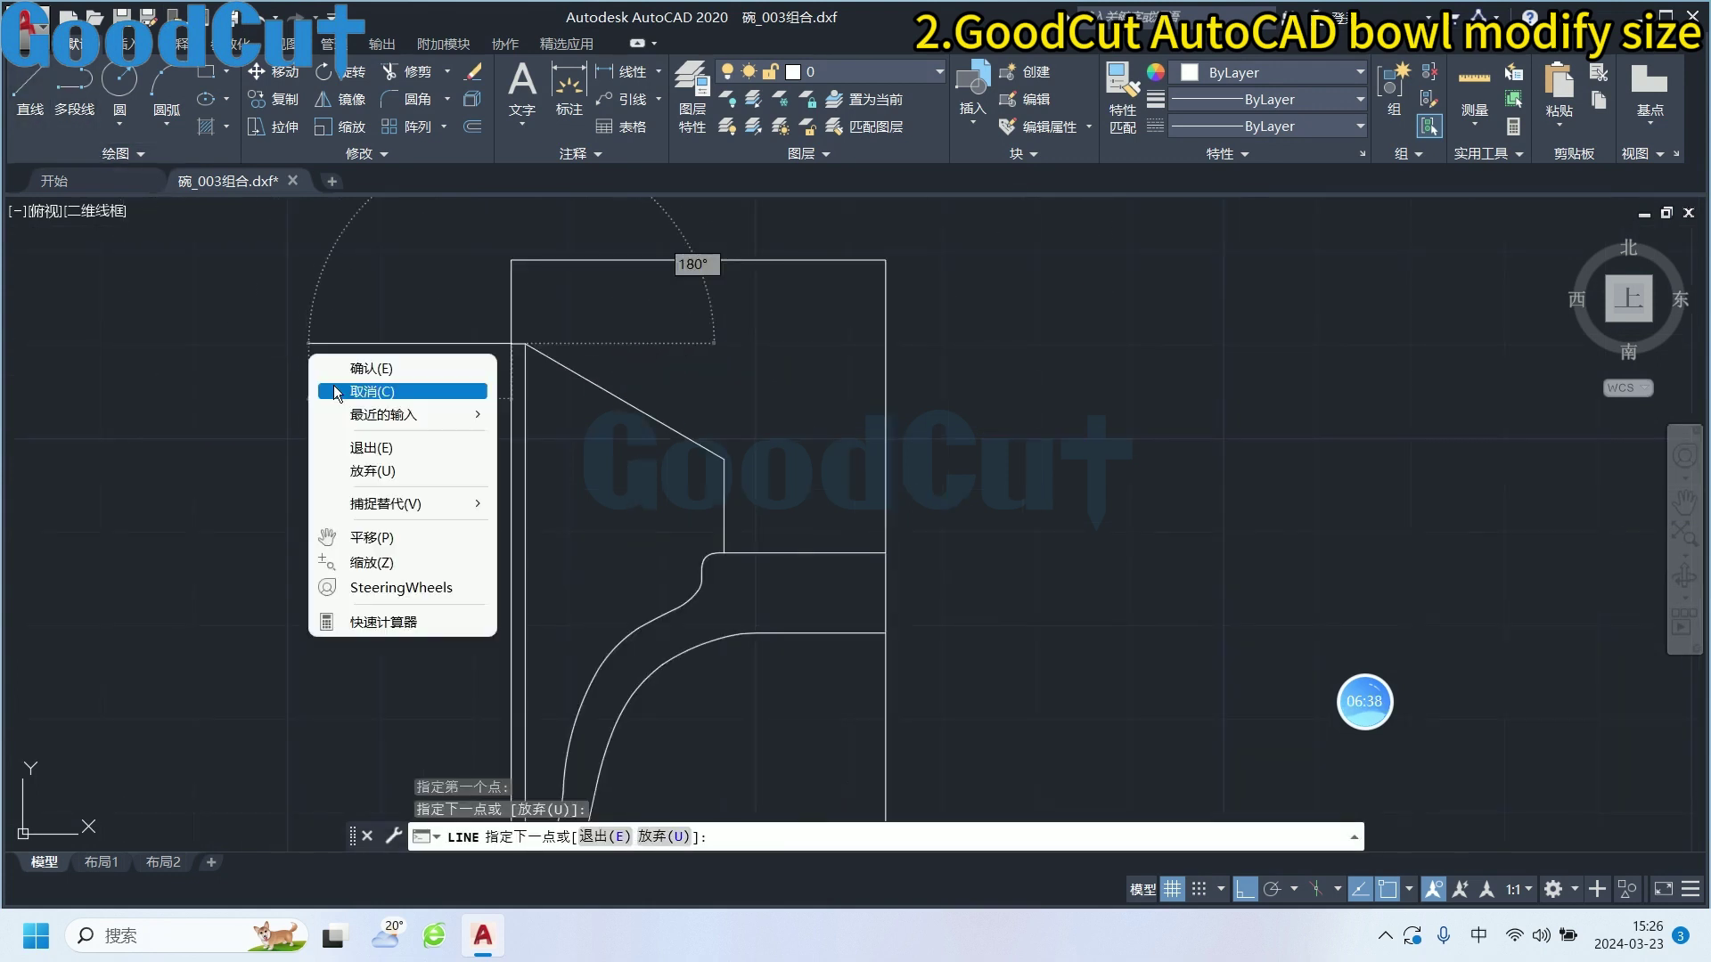
pyautogui.click(338, 385)
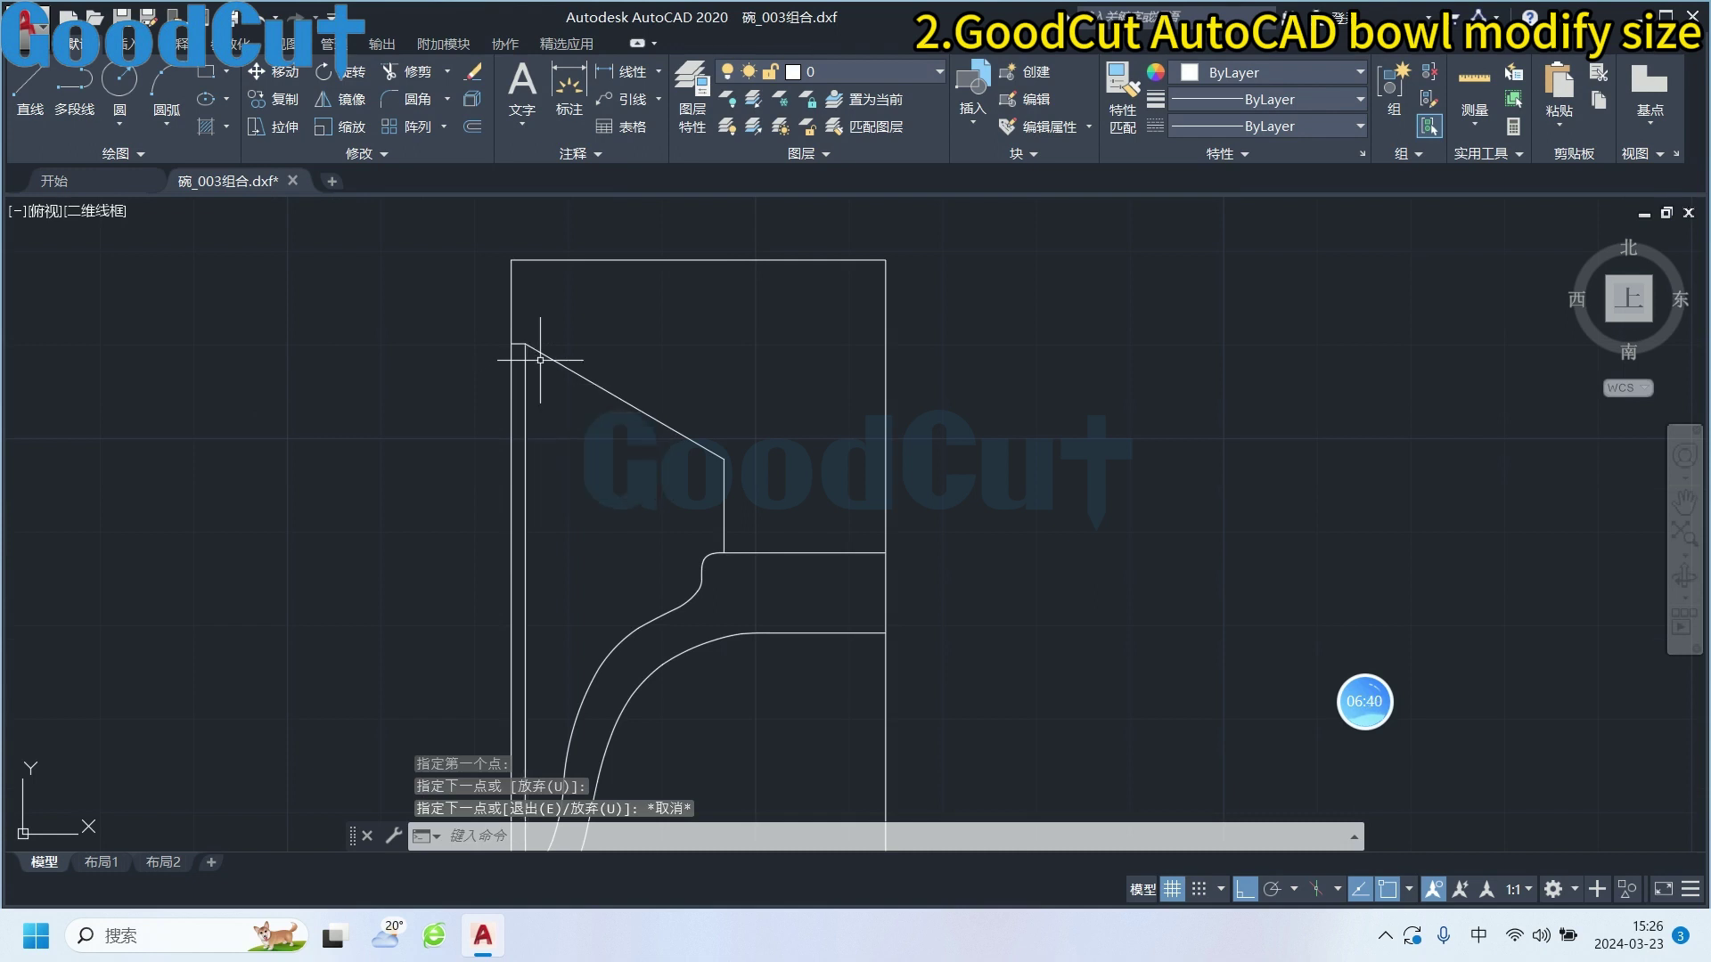
pyautogui.click(534, 348)
pyautogui.click(512, 343)
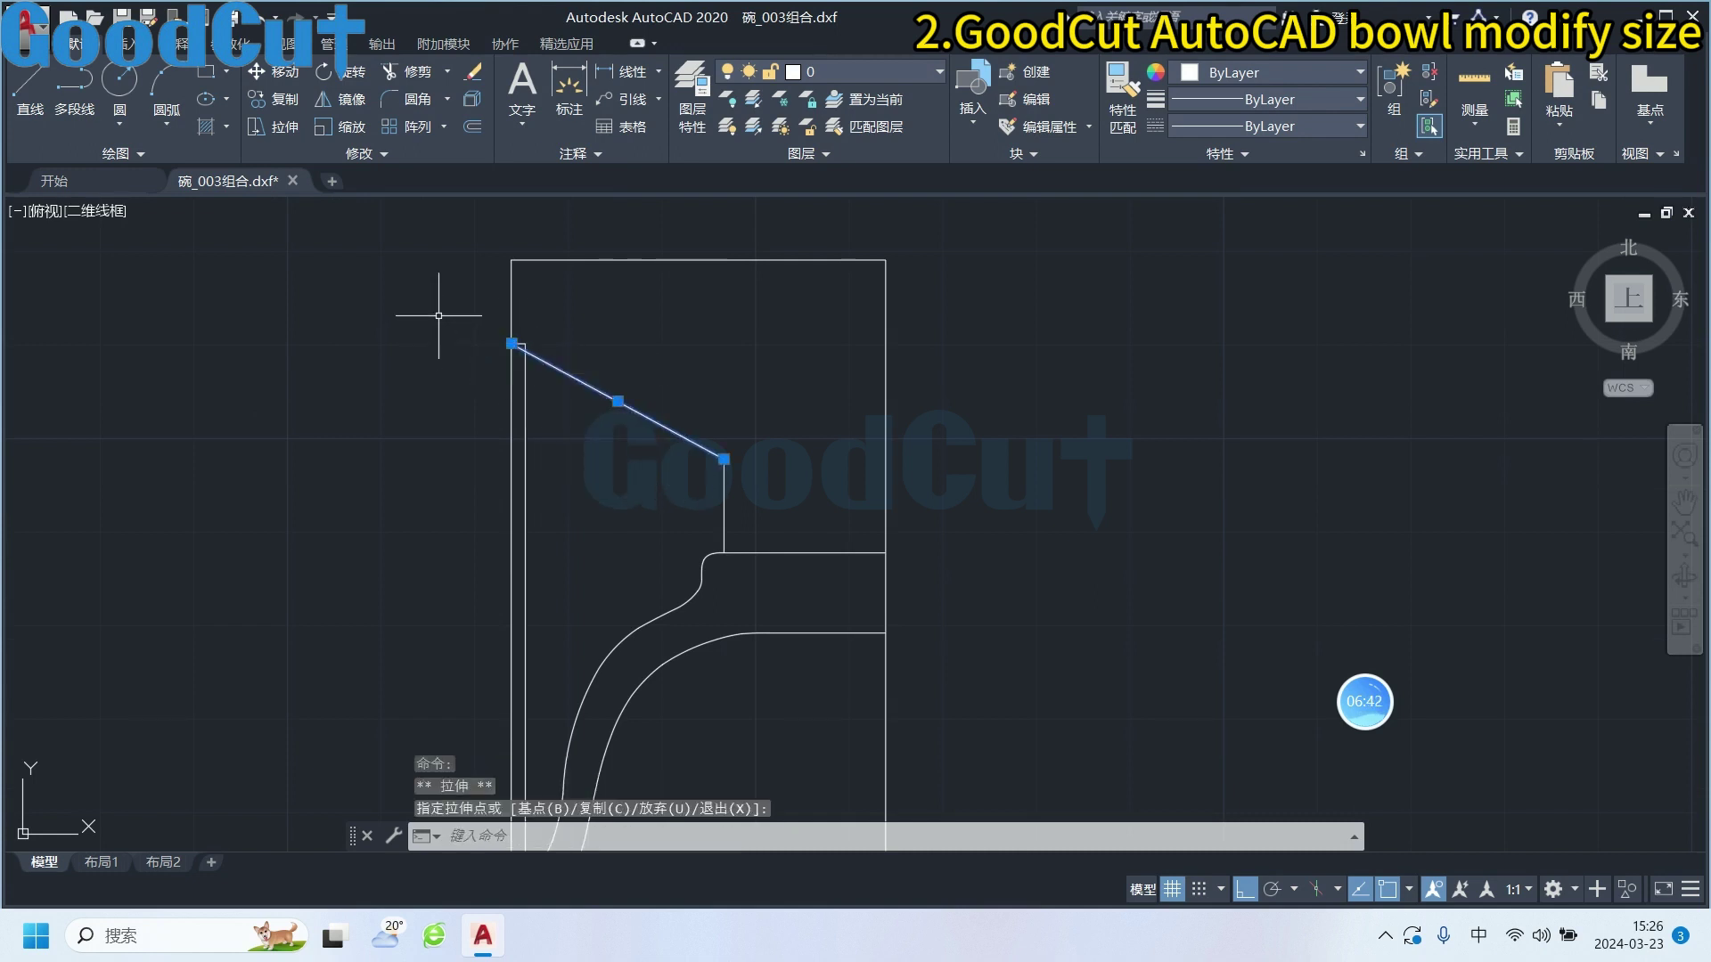
pyautogui.press('Escape')
# Erase the inner vertical line and the left vertical frame line
pyautogui.click(524, 361)
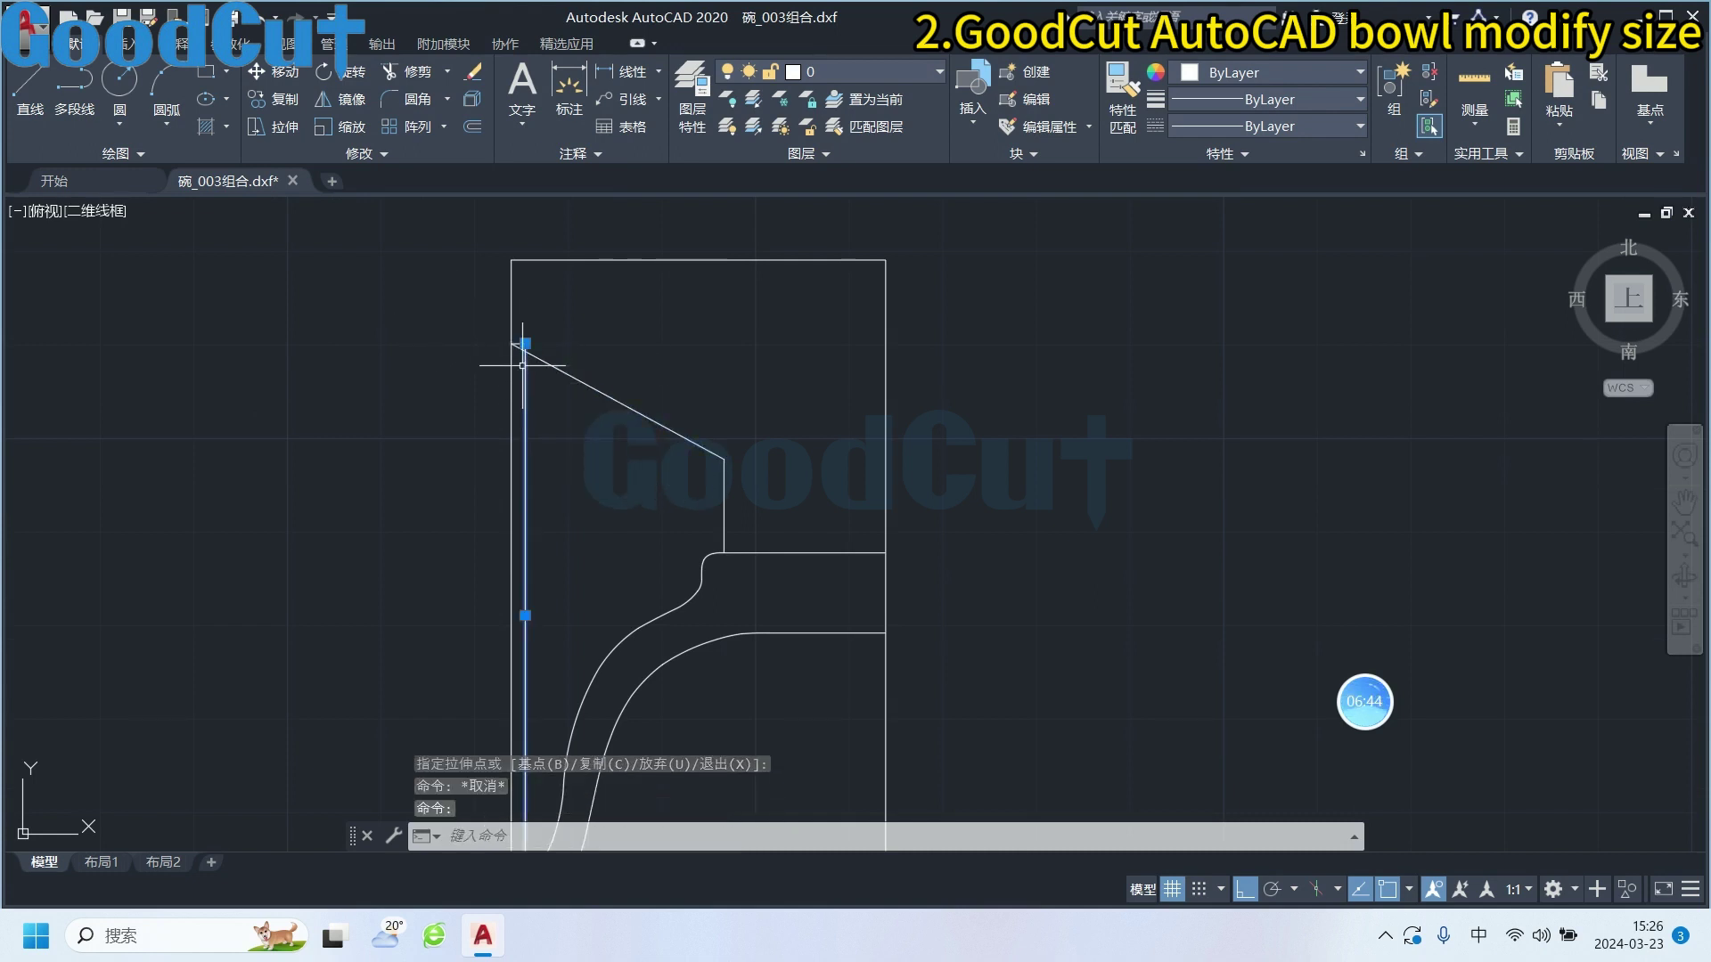
pyautogui.press('Delete')
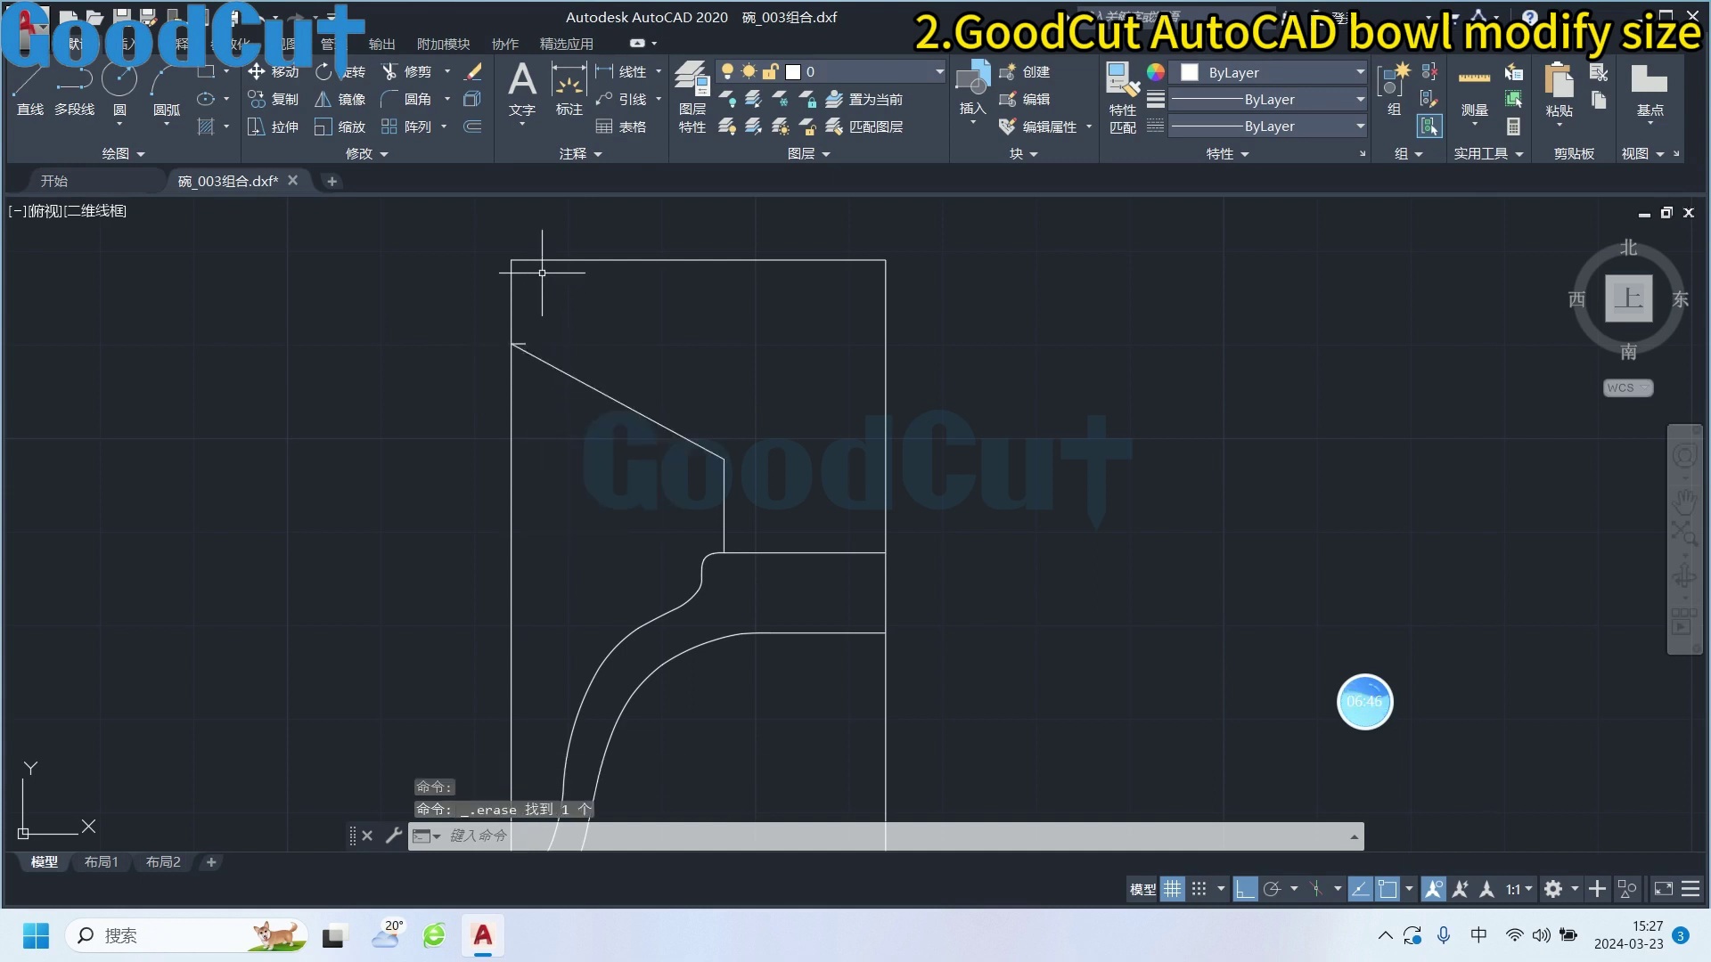
pyautogui.click(593, 289)
pyautogui.click(538, 228)
pyautogui.click(496, 310)
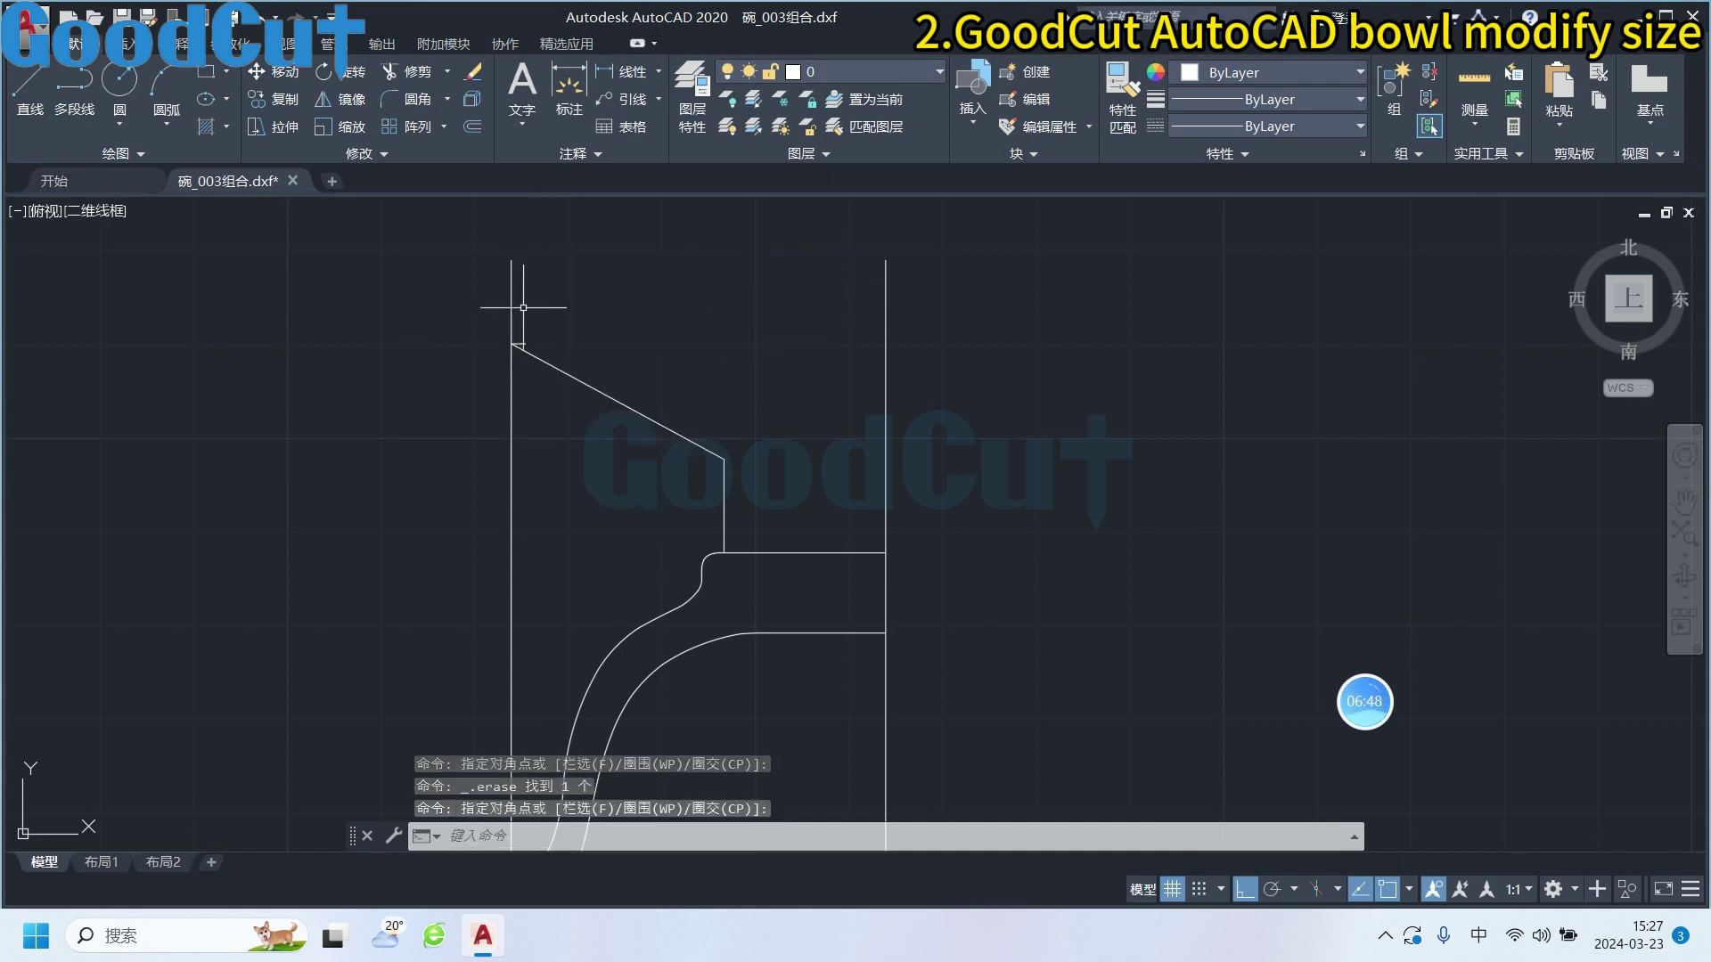
pyautogui.click(526, 307)
pyautogui.press('Delete')
# Erase the right vertical frame line and the small stray segment
pyautogui.click(887, 301)
pyautogui.click(825, 318)
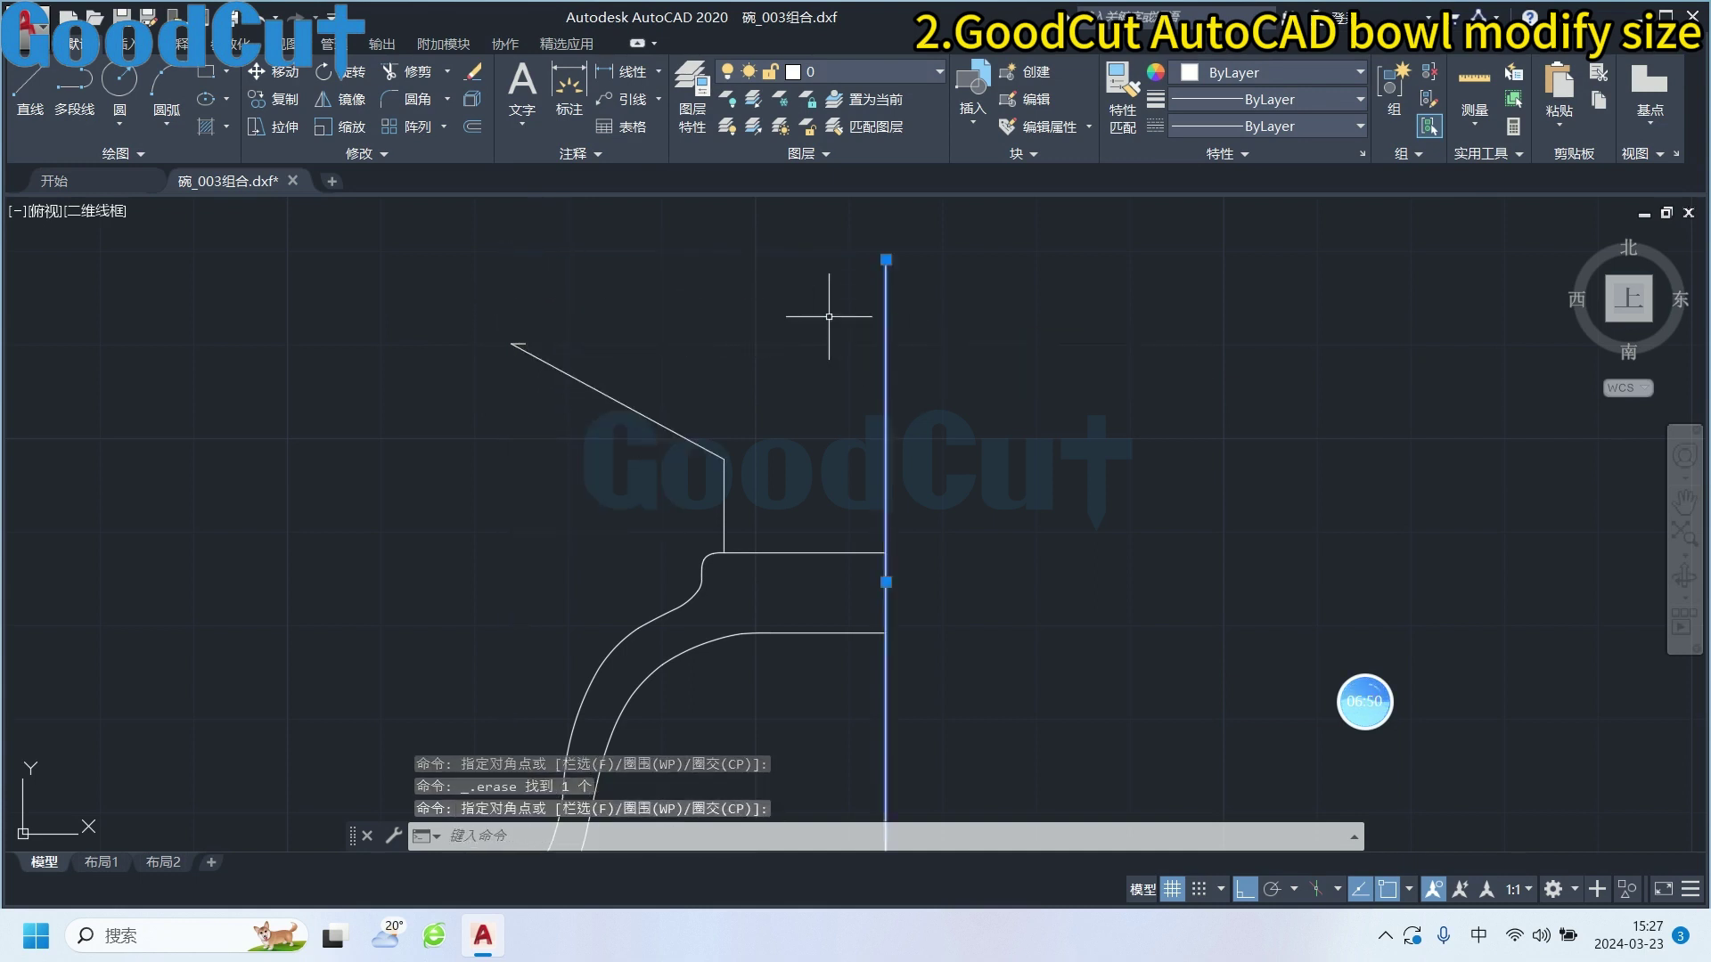
pyautogui.press('Delete')
pyautogui.click(521, 344)
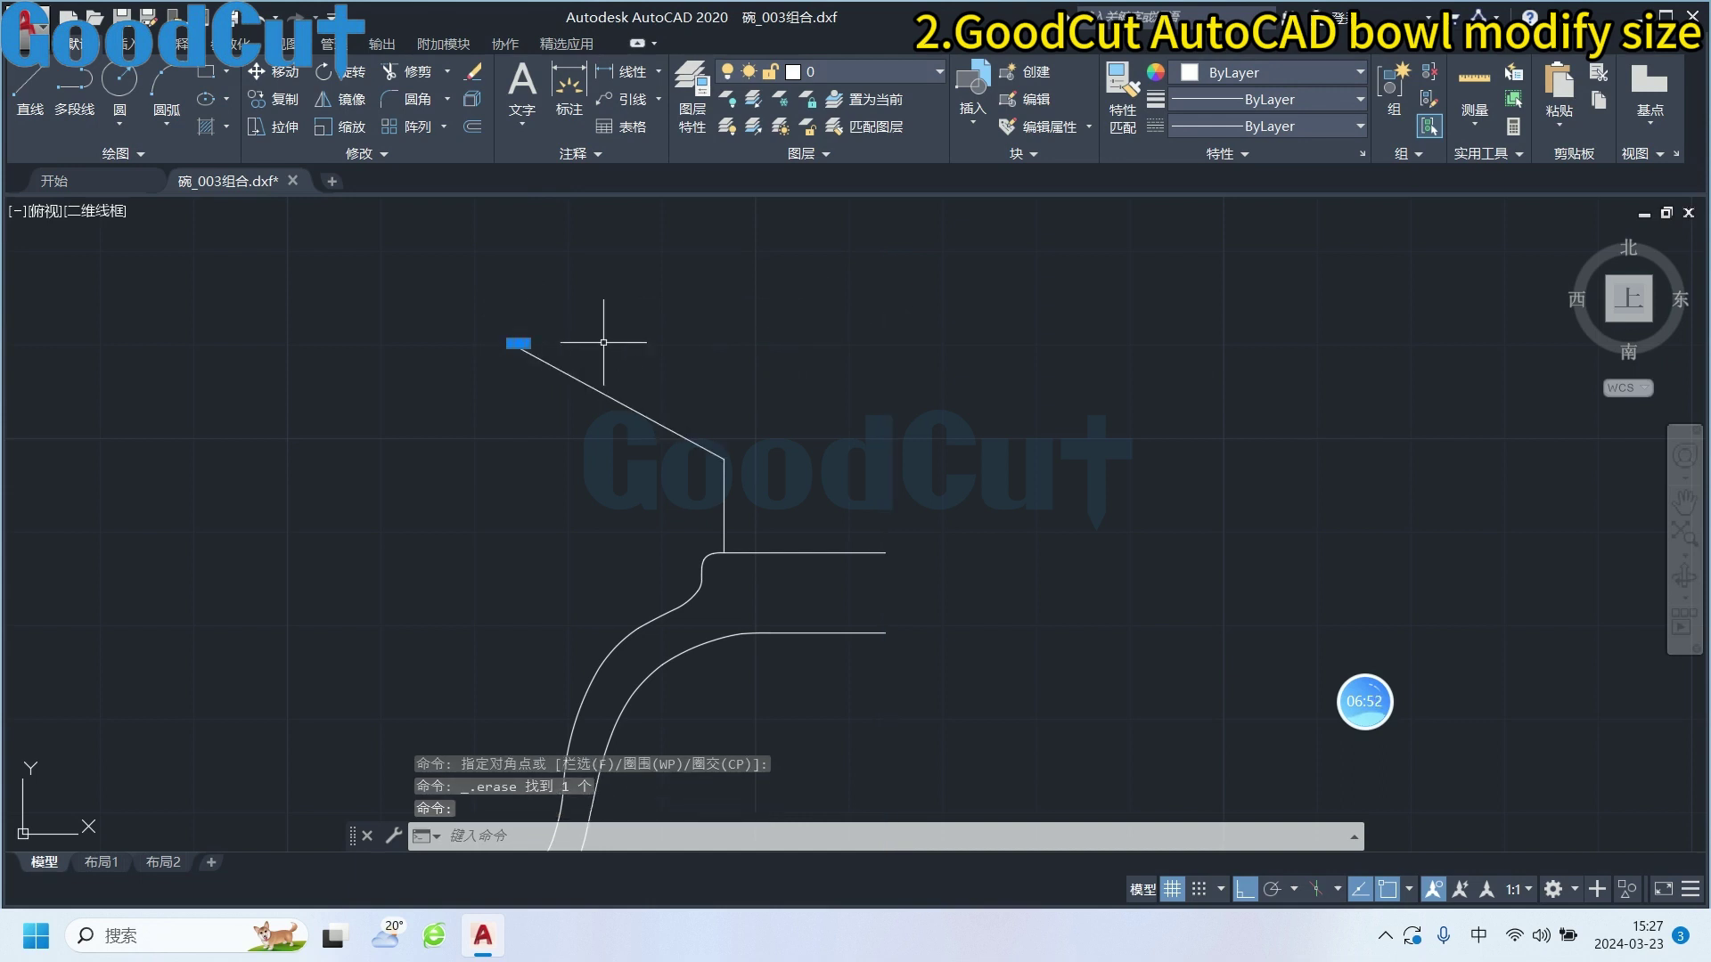
pyautogui.press('Delete')
pyautogui.scroll(-4, 695, 365)
pyautogui.moveTo(771, 387); pyautogui.dragTo(745, 317, button='middle')
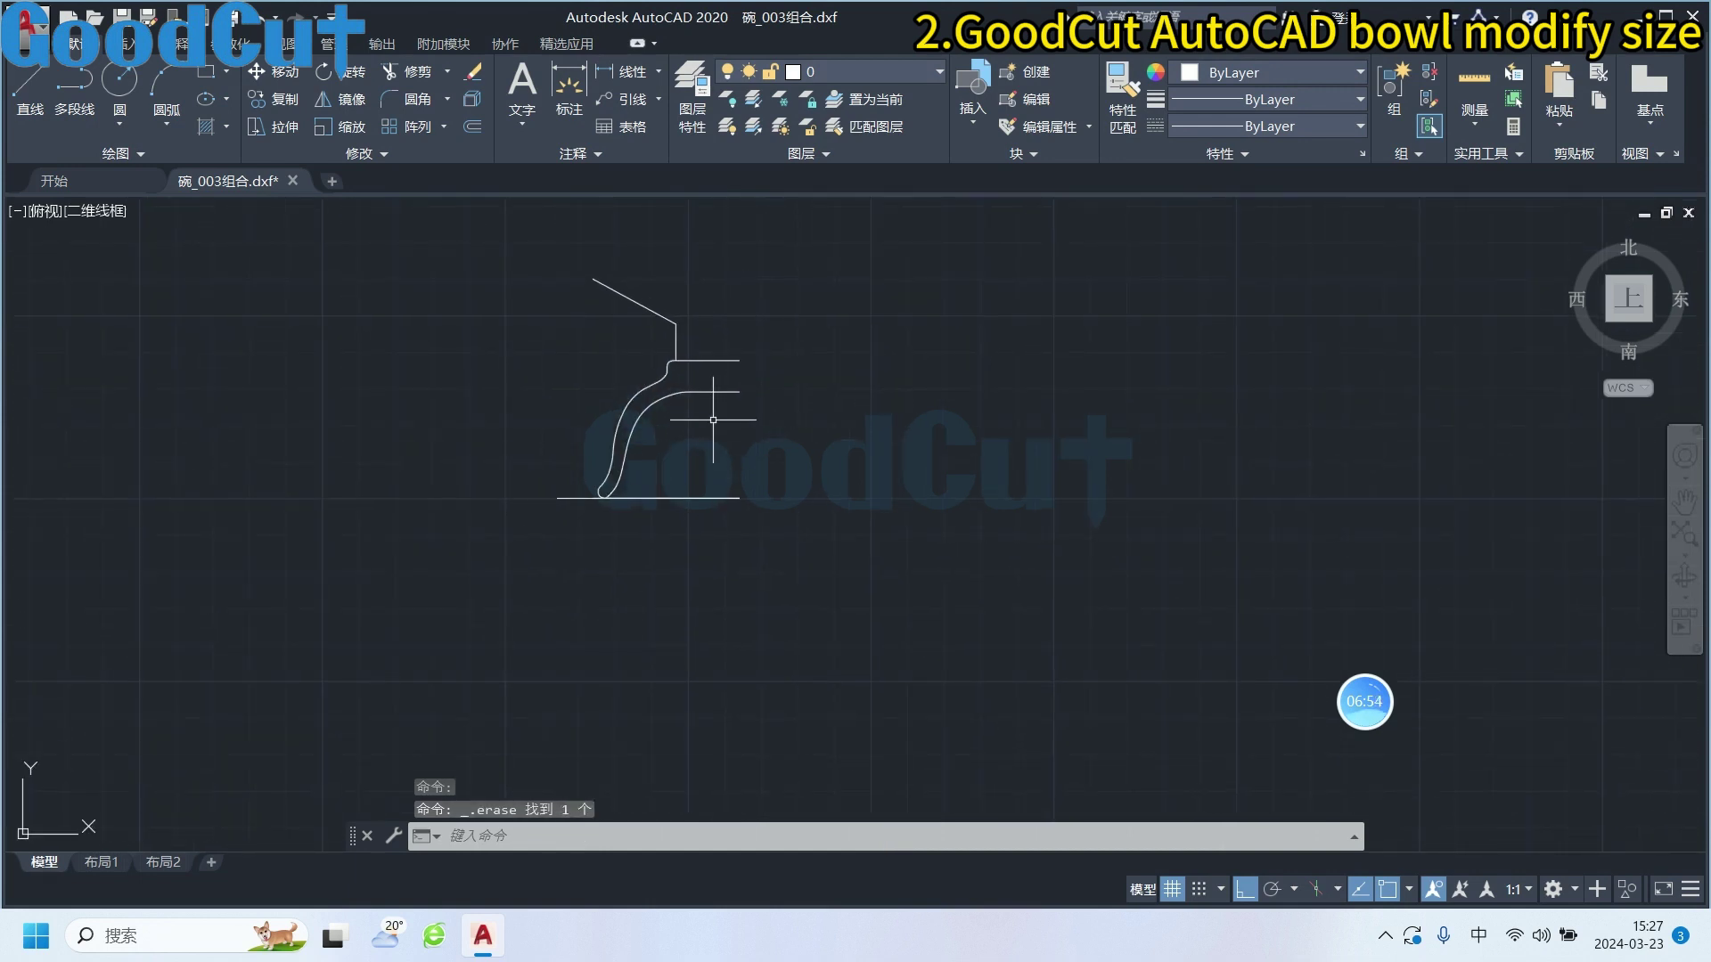
pyautogui.moveTo(711, 383); pyautogui.dragTo(778, 489, button='middle')
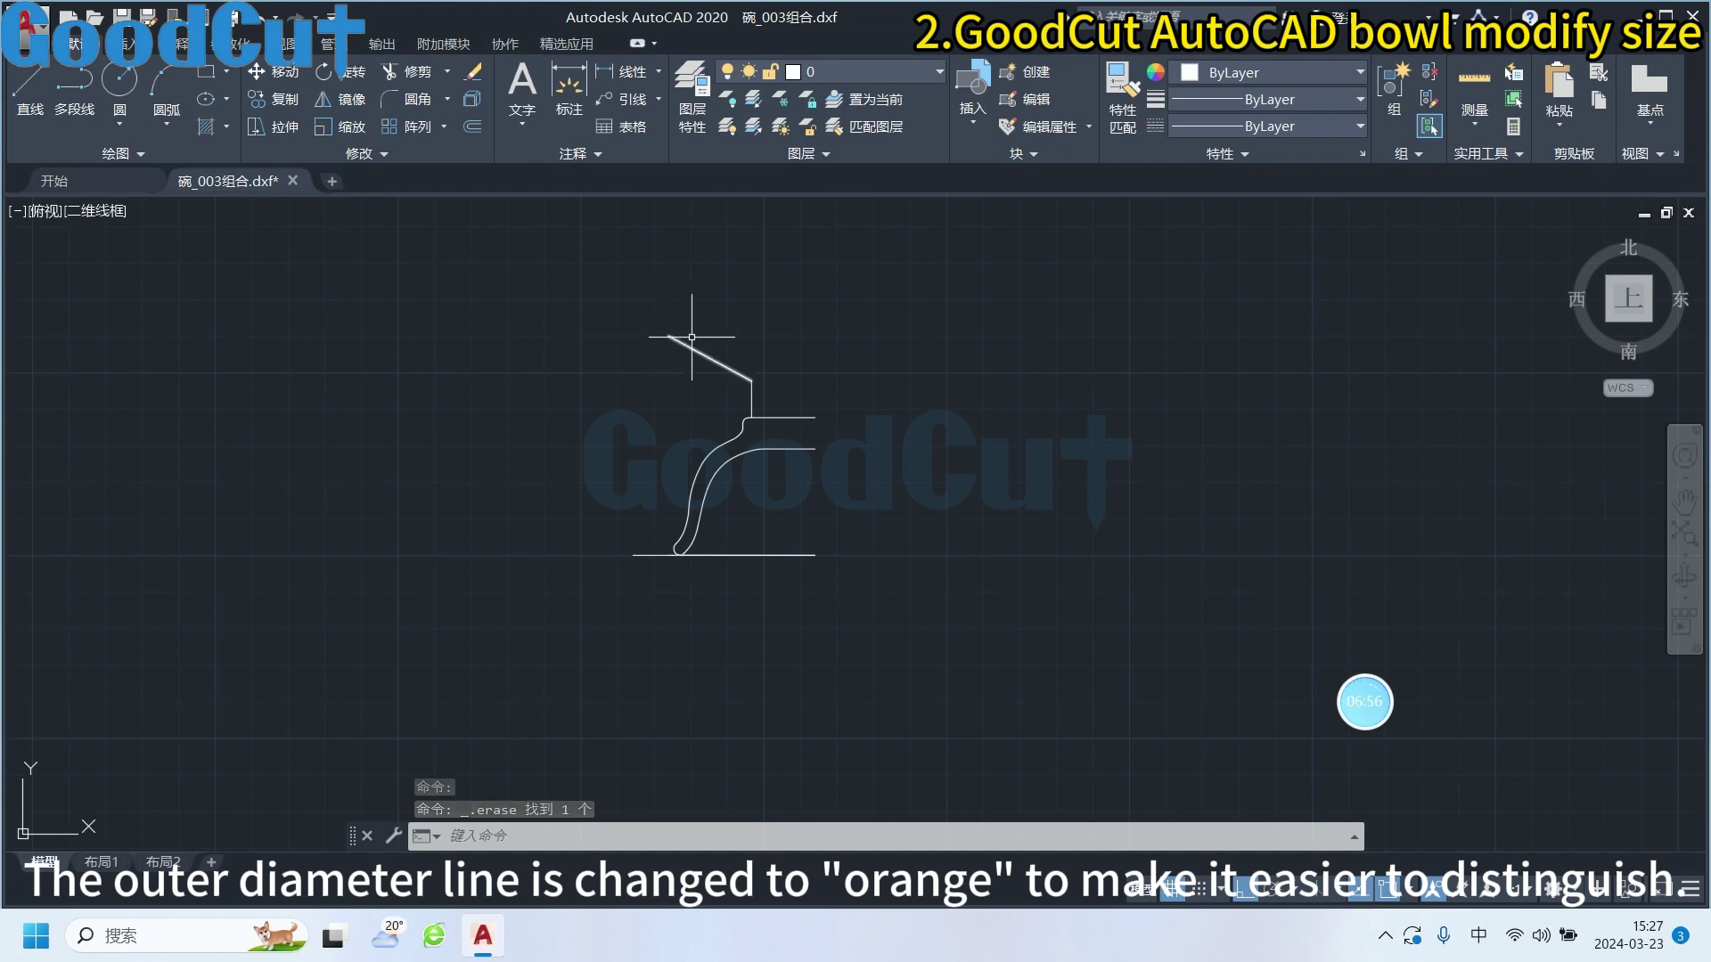
# Select the slanted rim line, short rim segment, outer curve and long bottom line
pyautogui.click(1215, 73)
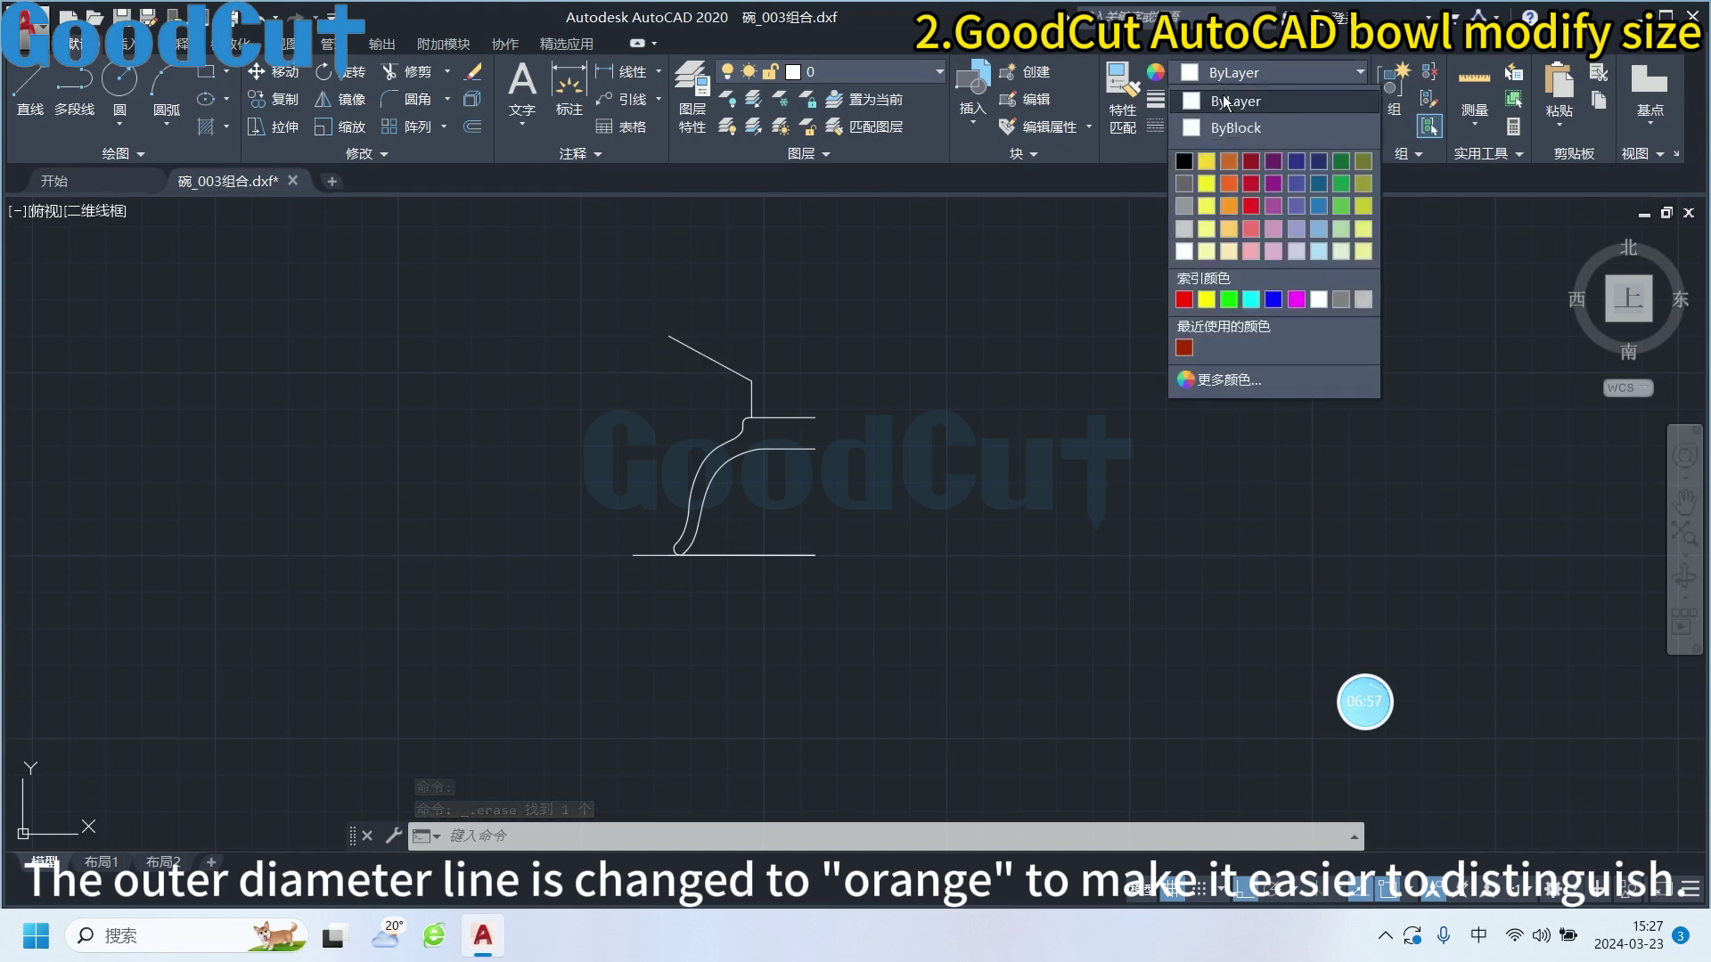
pyautogui.click(1222, 161)
pyautogui.click(726, 370)
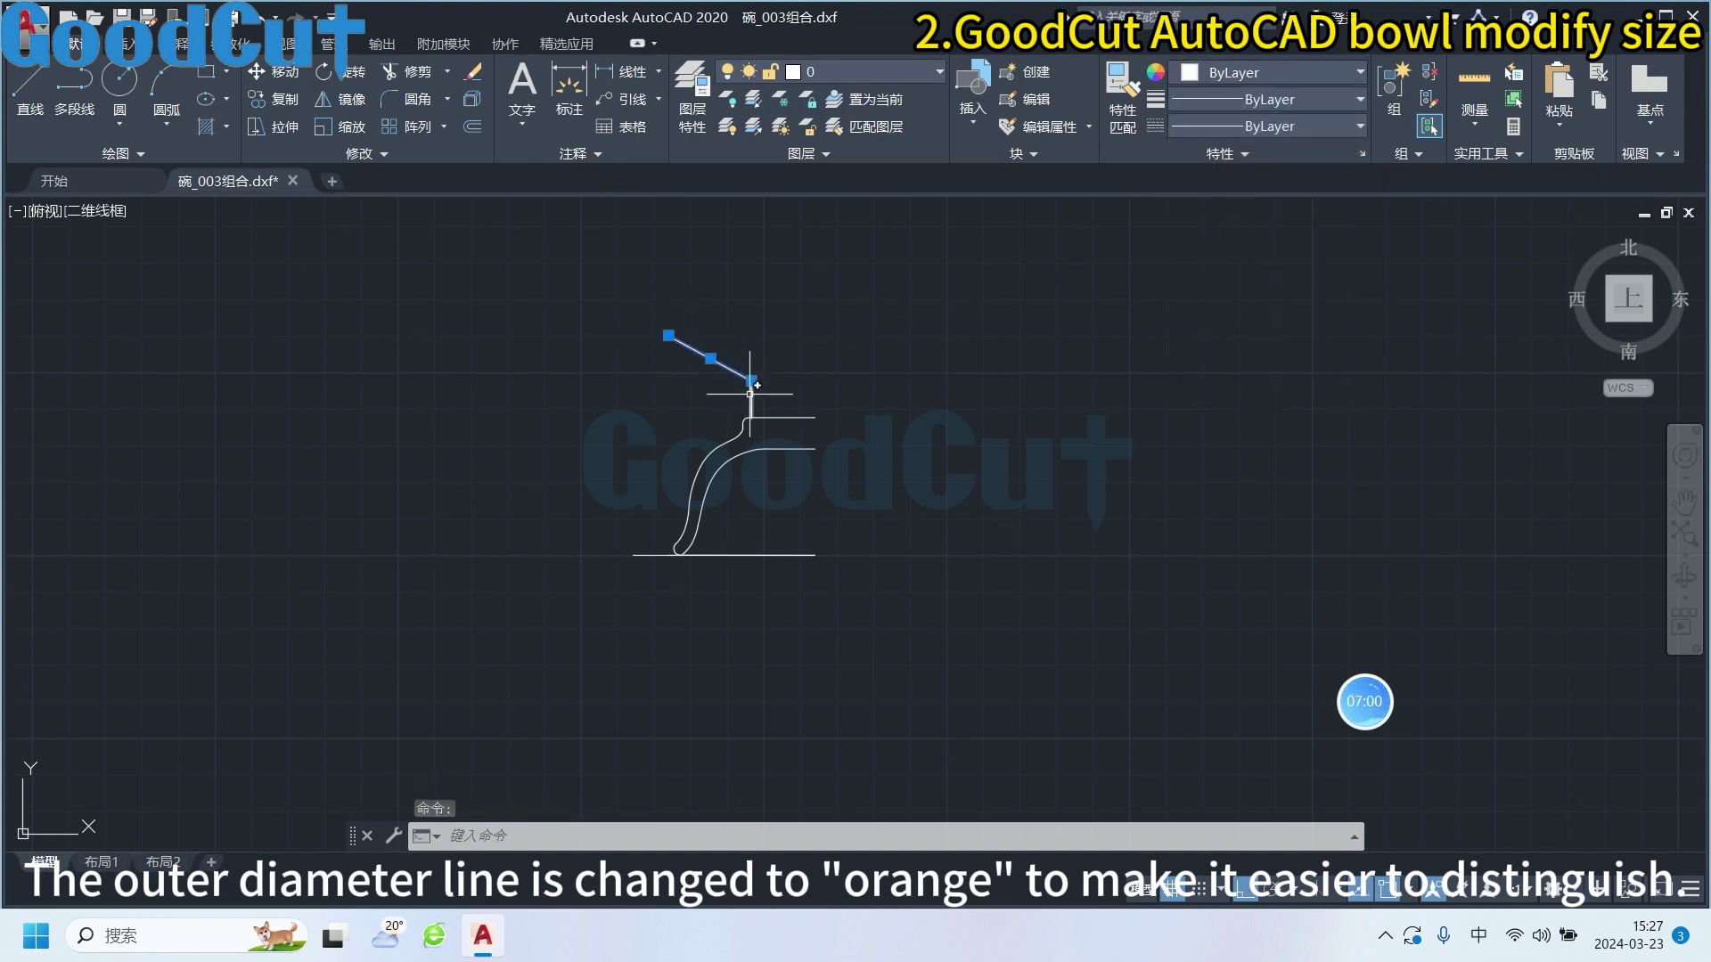
pyautogui.click(751, 392)
pyautogui.scroll(5, 728, 429)
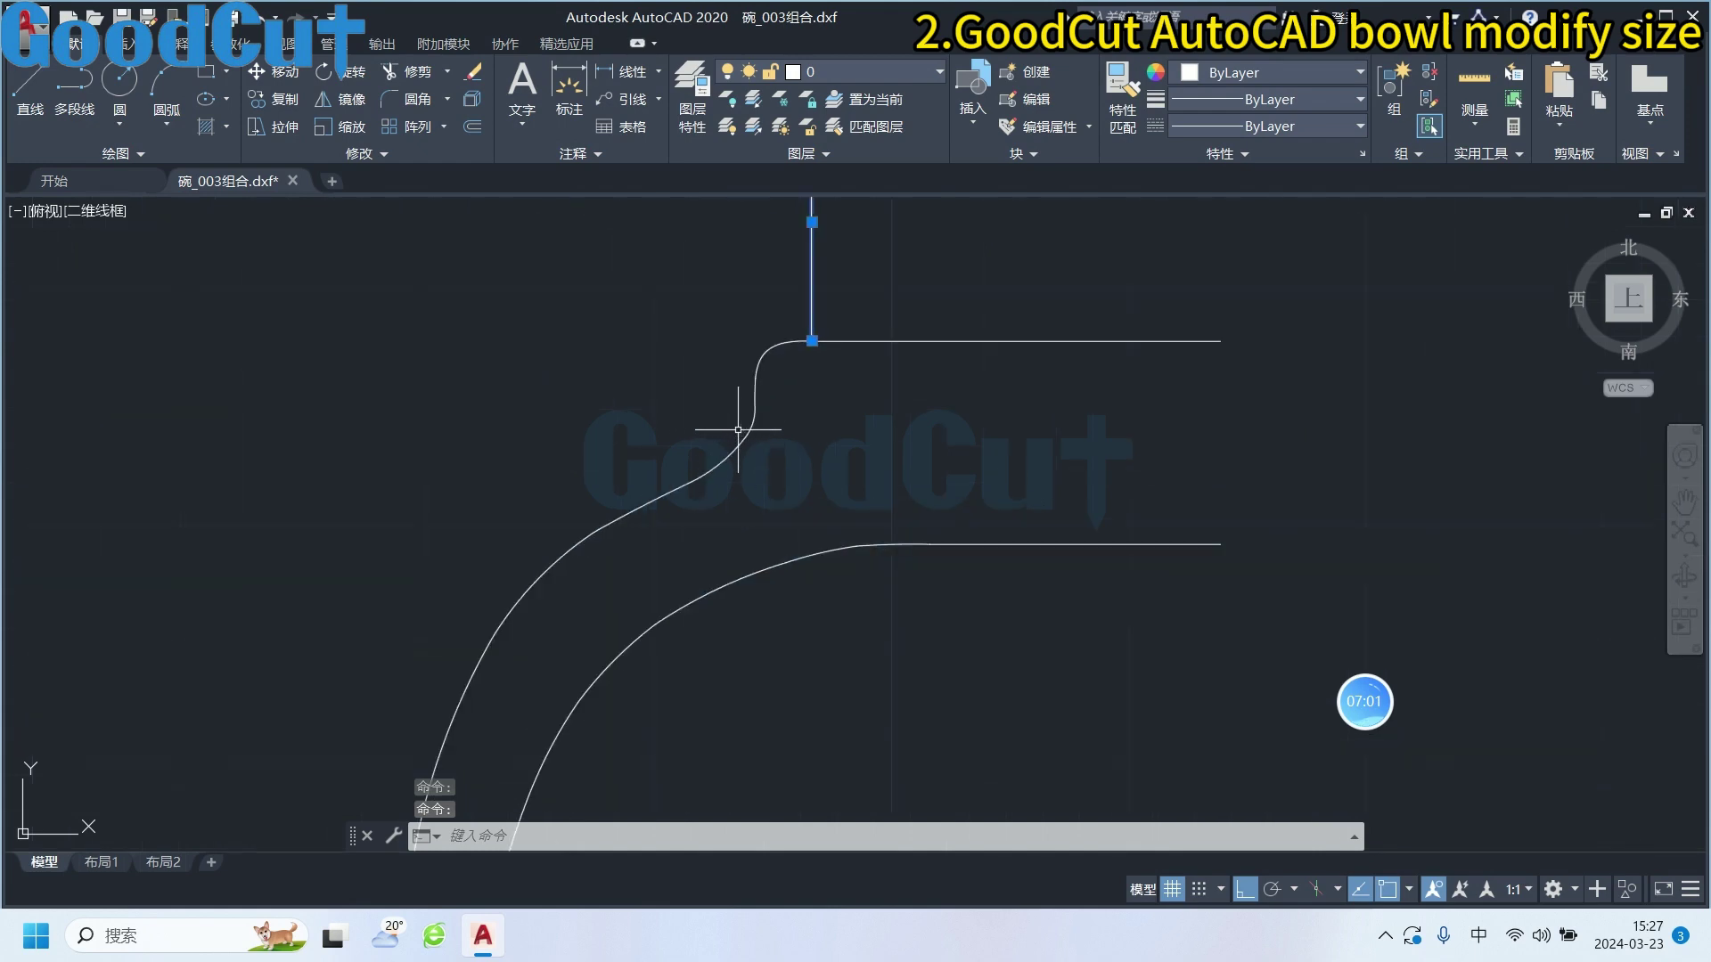
pyautogui.click(754, 374)
pyautogui.scroll(-5, 624, 454)
pyautogui.moveTo(591, 496); pyautogui.dragTo(732, 365, button='middle')
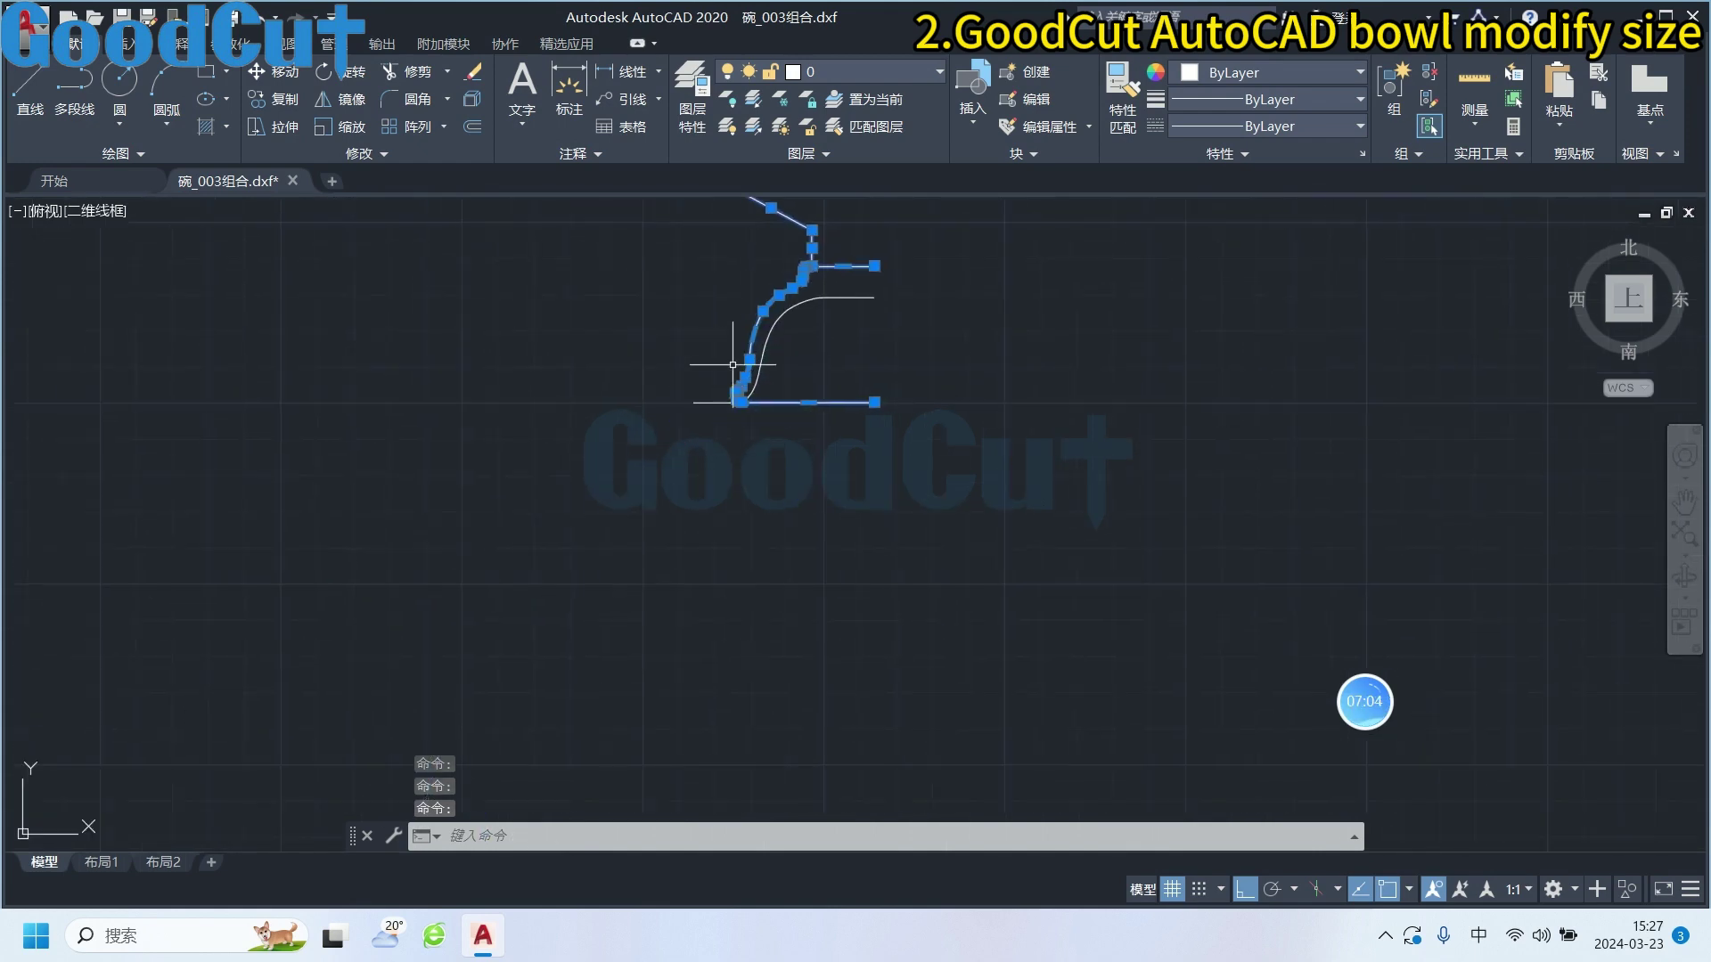
pyautogui.scroll(6, 732, 367)
pyautogui.click(572, 374)
pyautogui.scroll(-4, 536, 273)
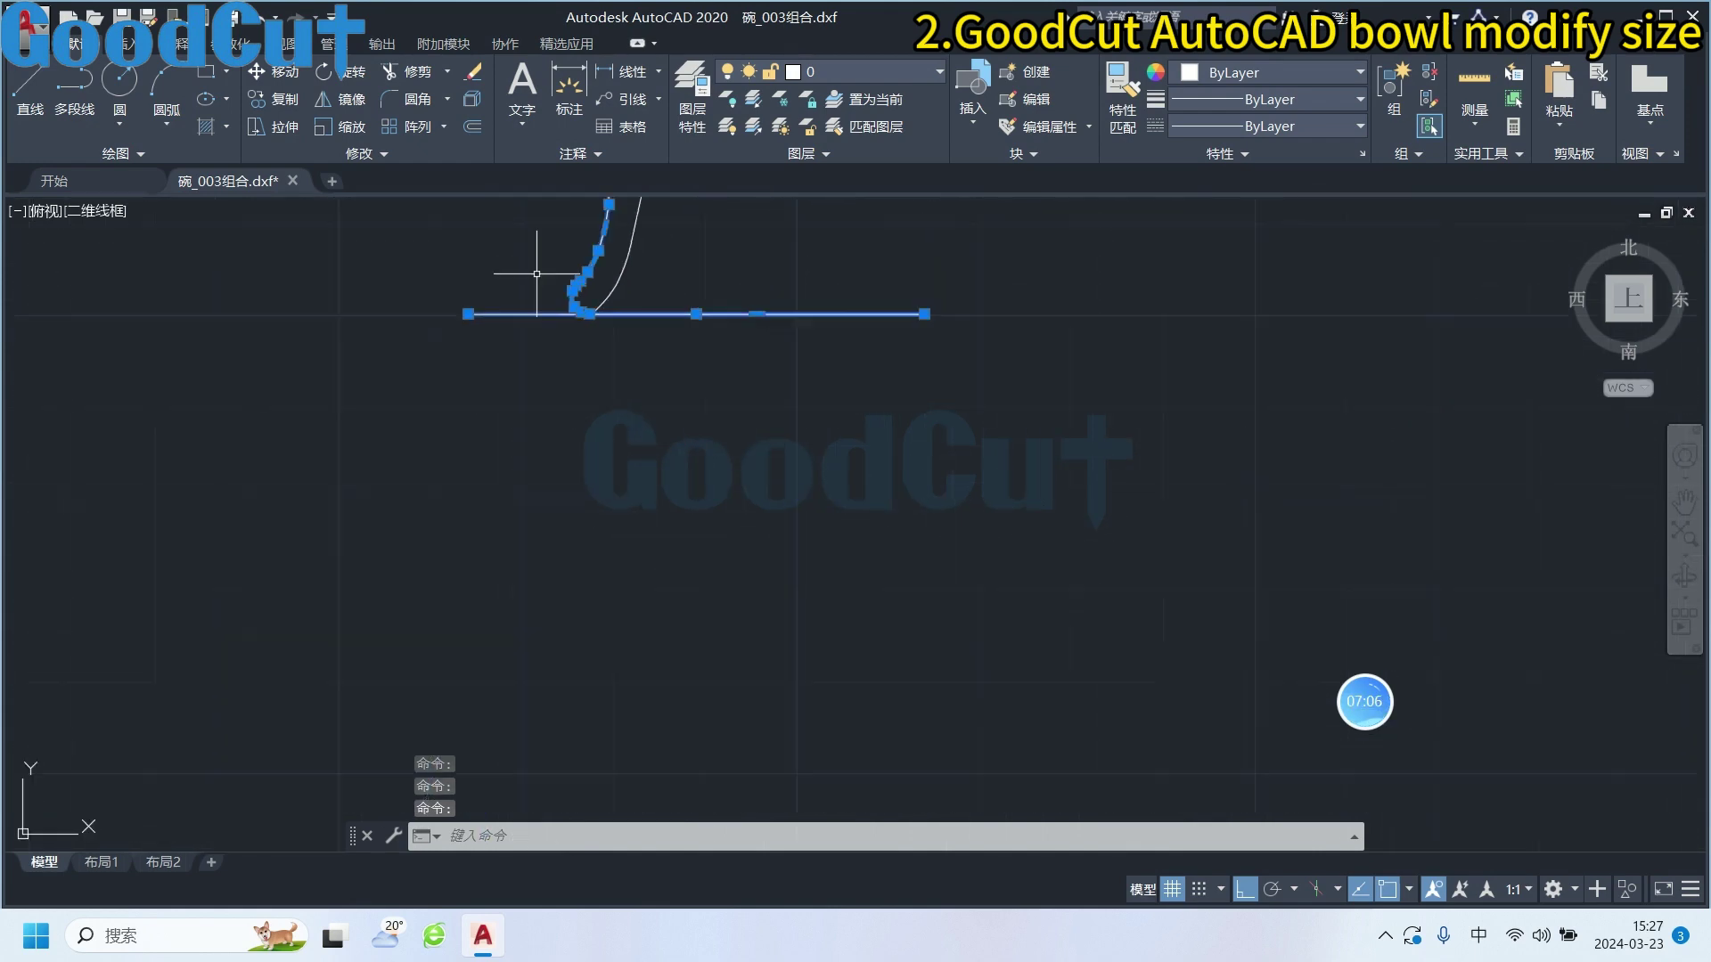
pyautogui.scroll(2, 591, 496)
# Colour the selected outer profile lines orange (205,105,40)
pyautogui.click(1247, 73)
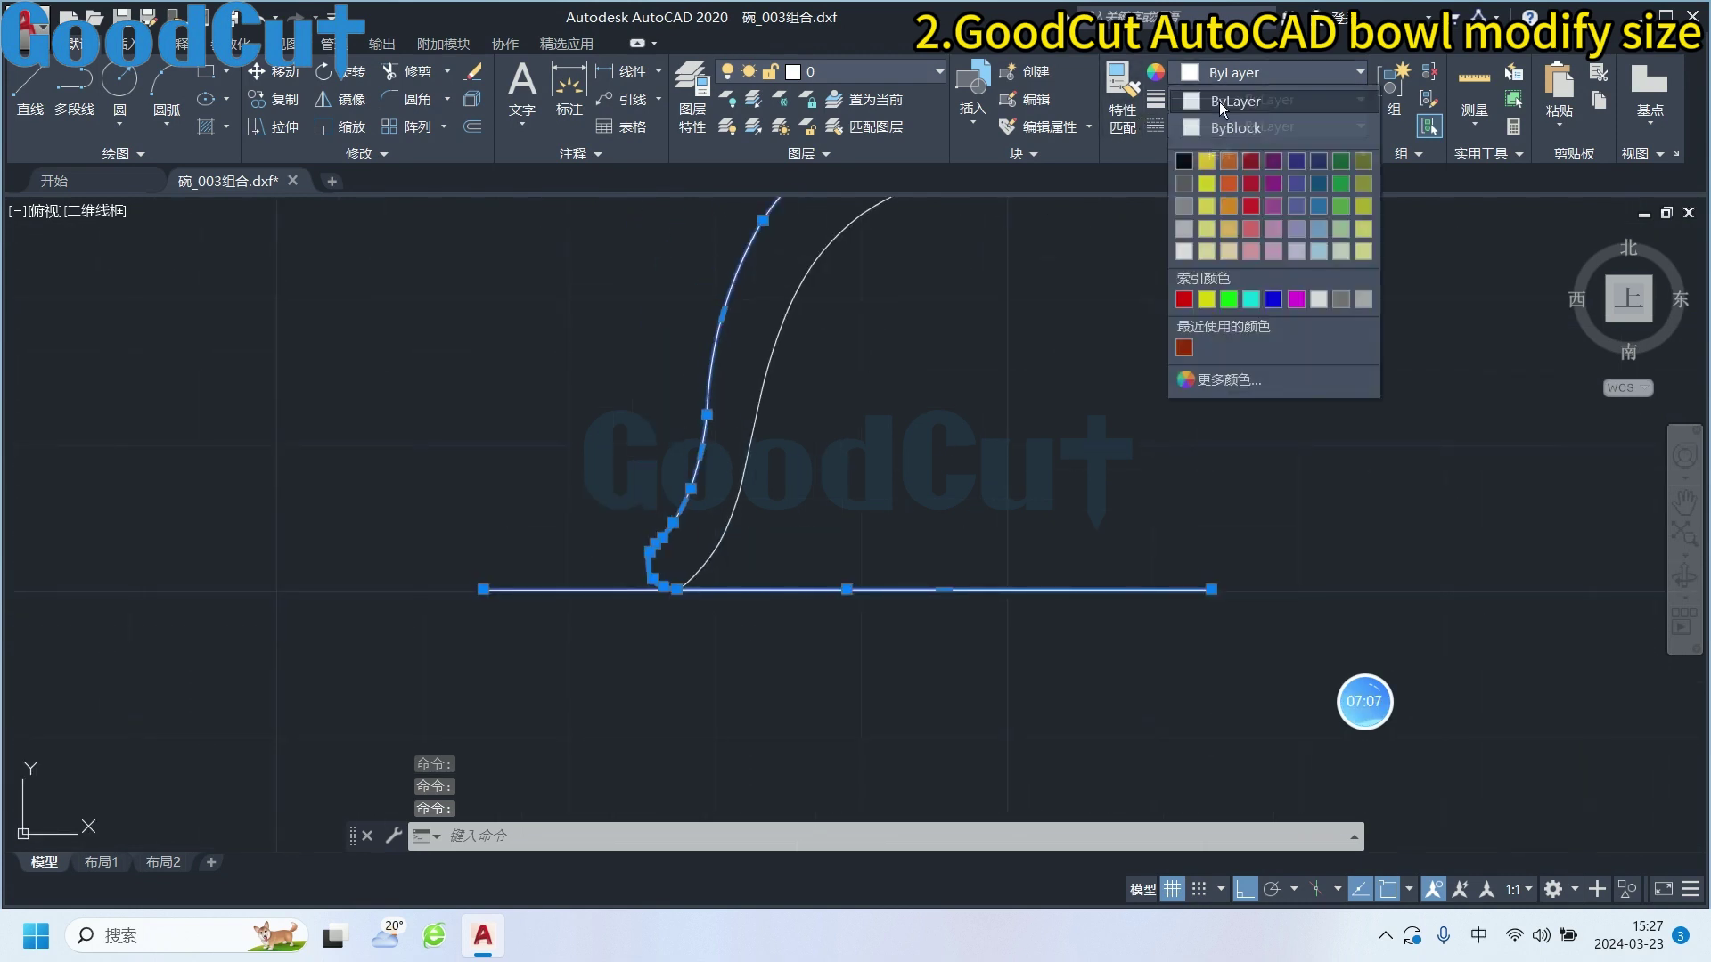
pyautogui.click(1228, 160)
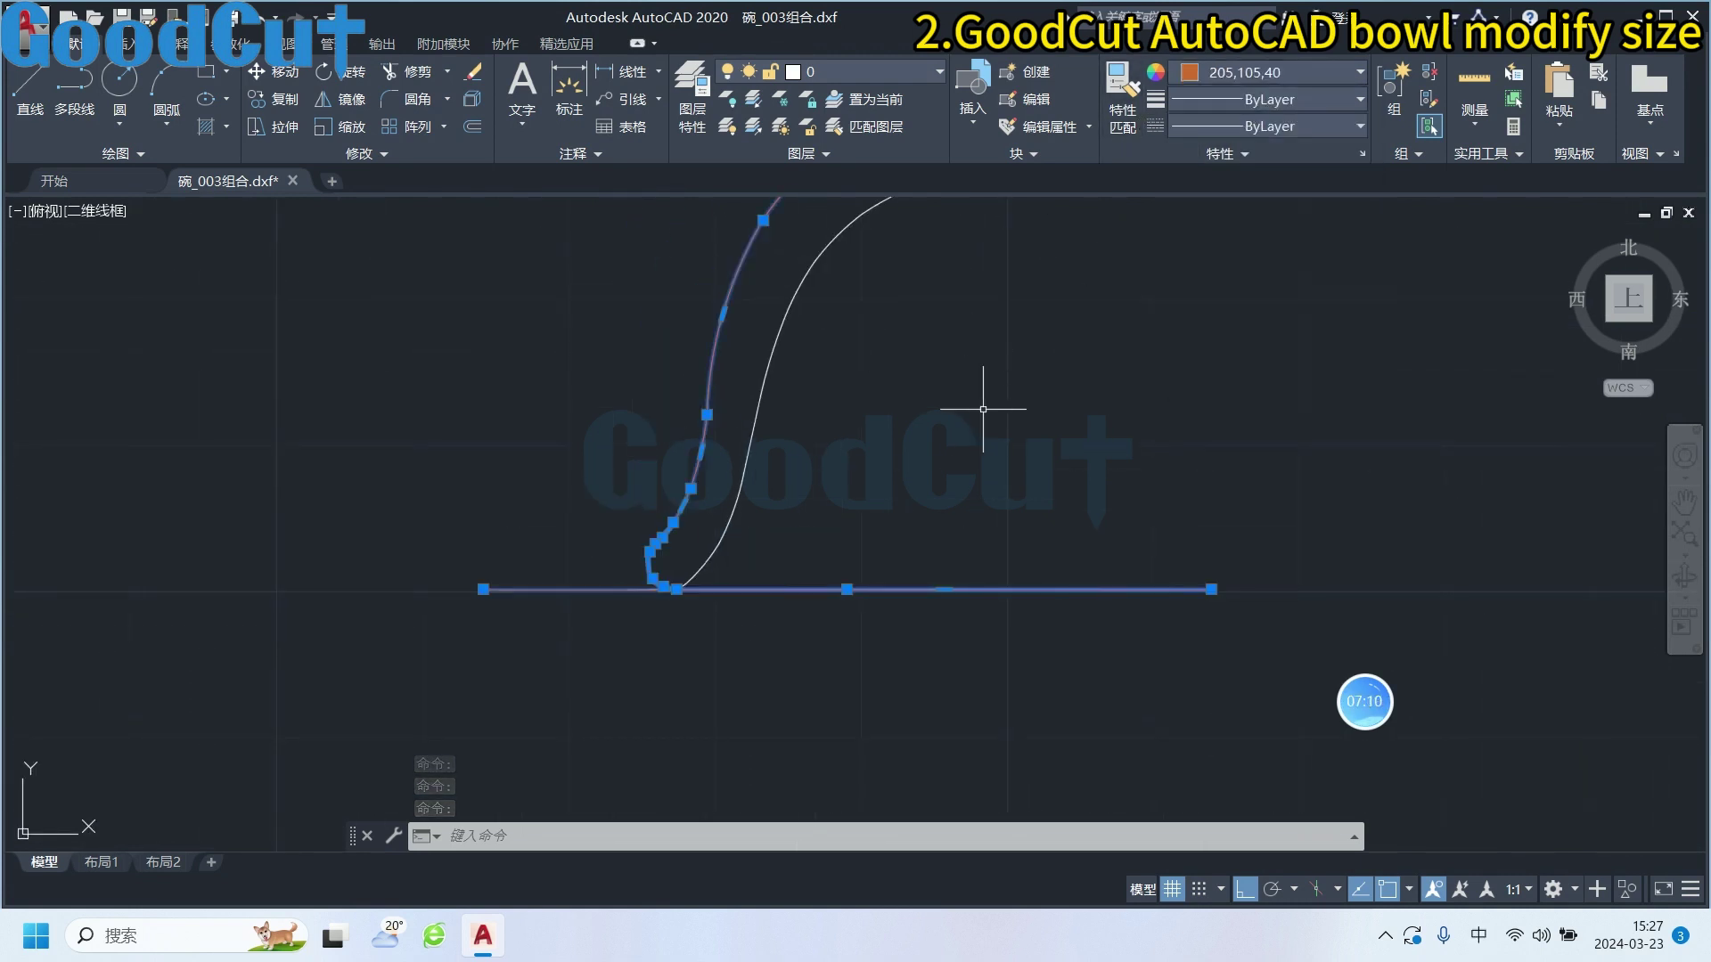
pyautogui.press('Escape')
pyautogui.scroll(1, 935, 463)
pyautogui.scroll(1, 736, 649)
pyautogui.scroll(1, 555, 722)
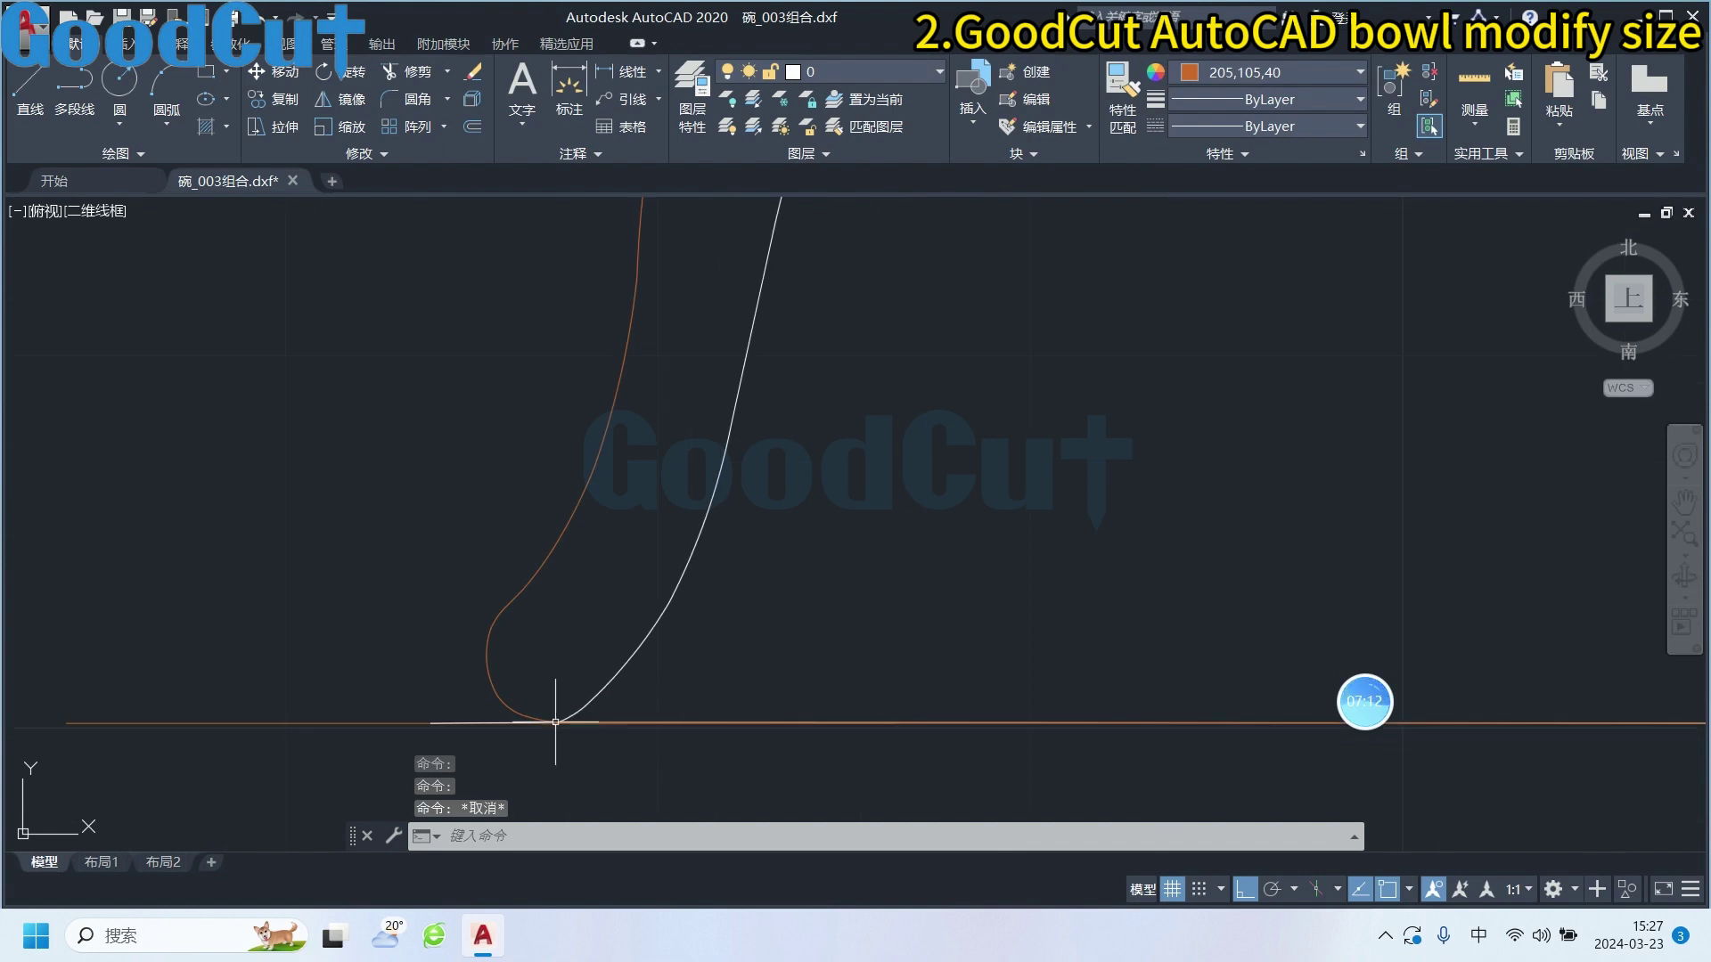
# Erase the short leftover segment at the bowl's base
pyautogui.click(503, 724)
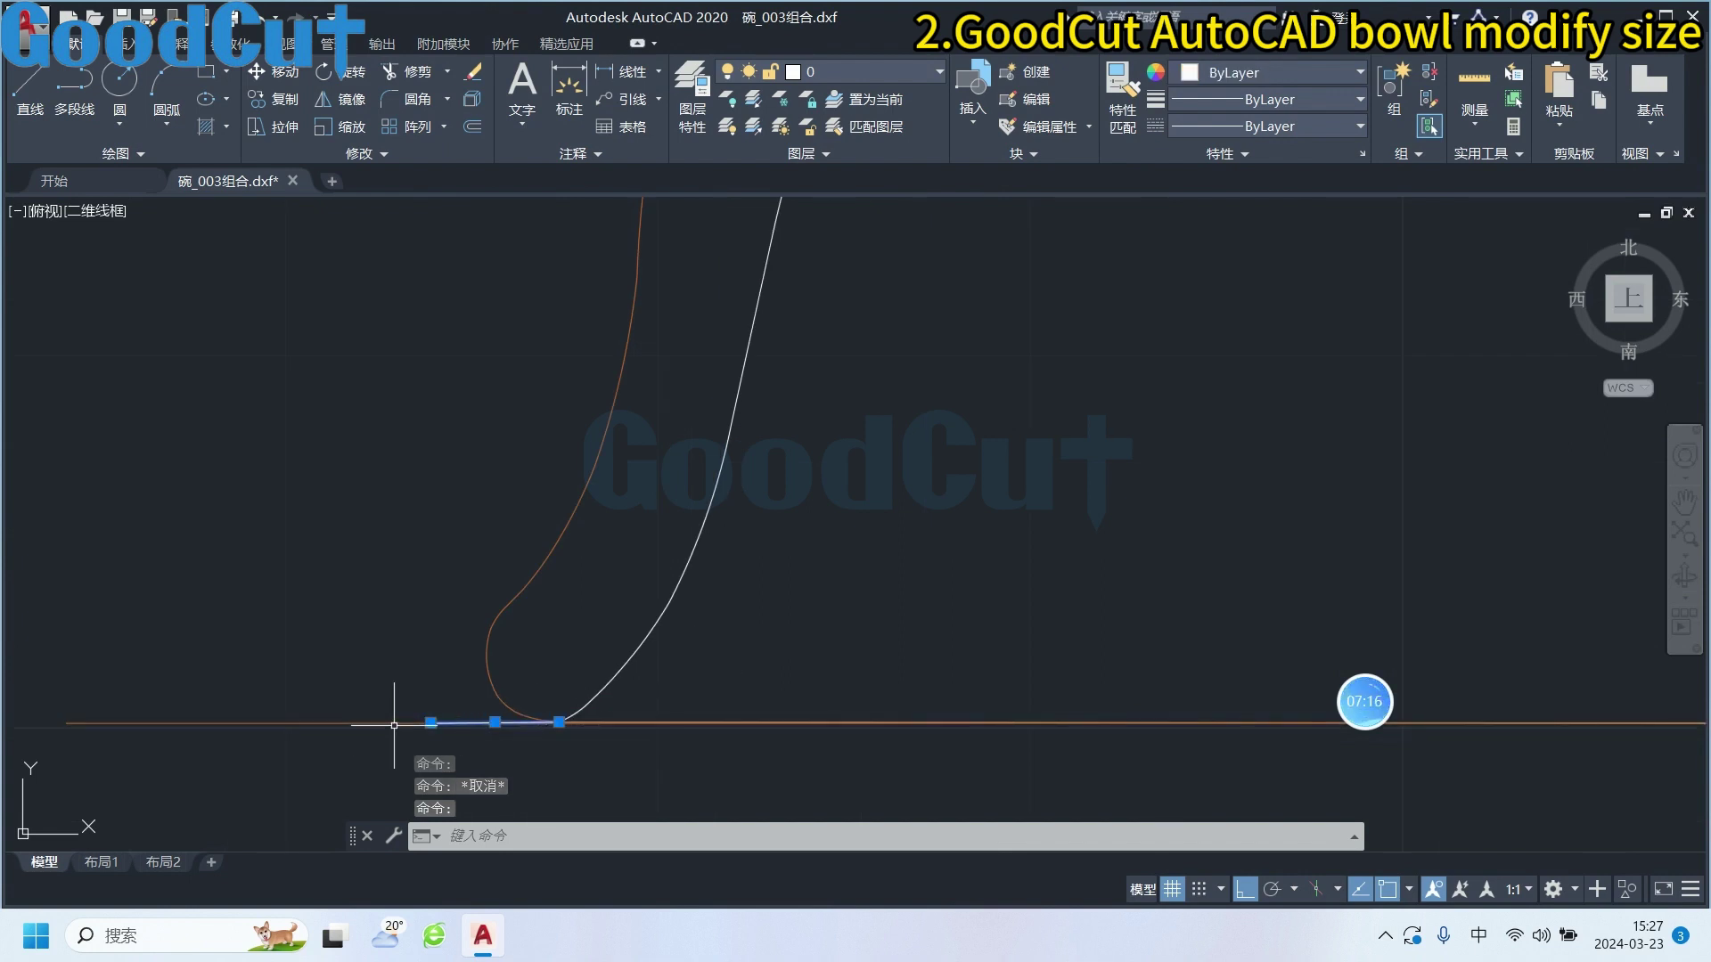
pyautogui.press('Delete')
pyautogui.scroll(-1, 481, 677)
pyautogui.scroll(-1, 624, 624)
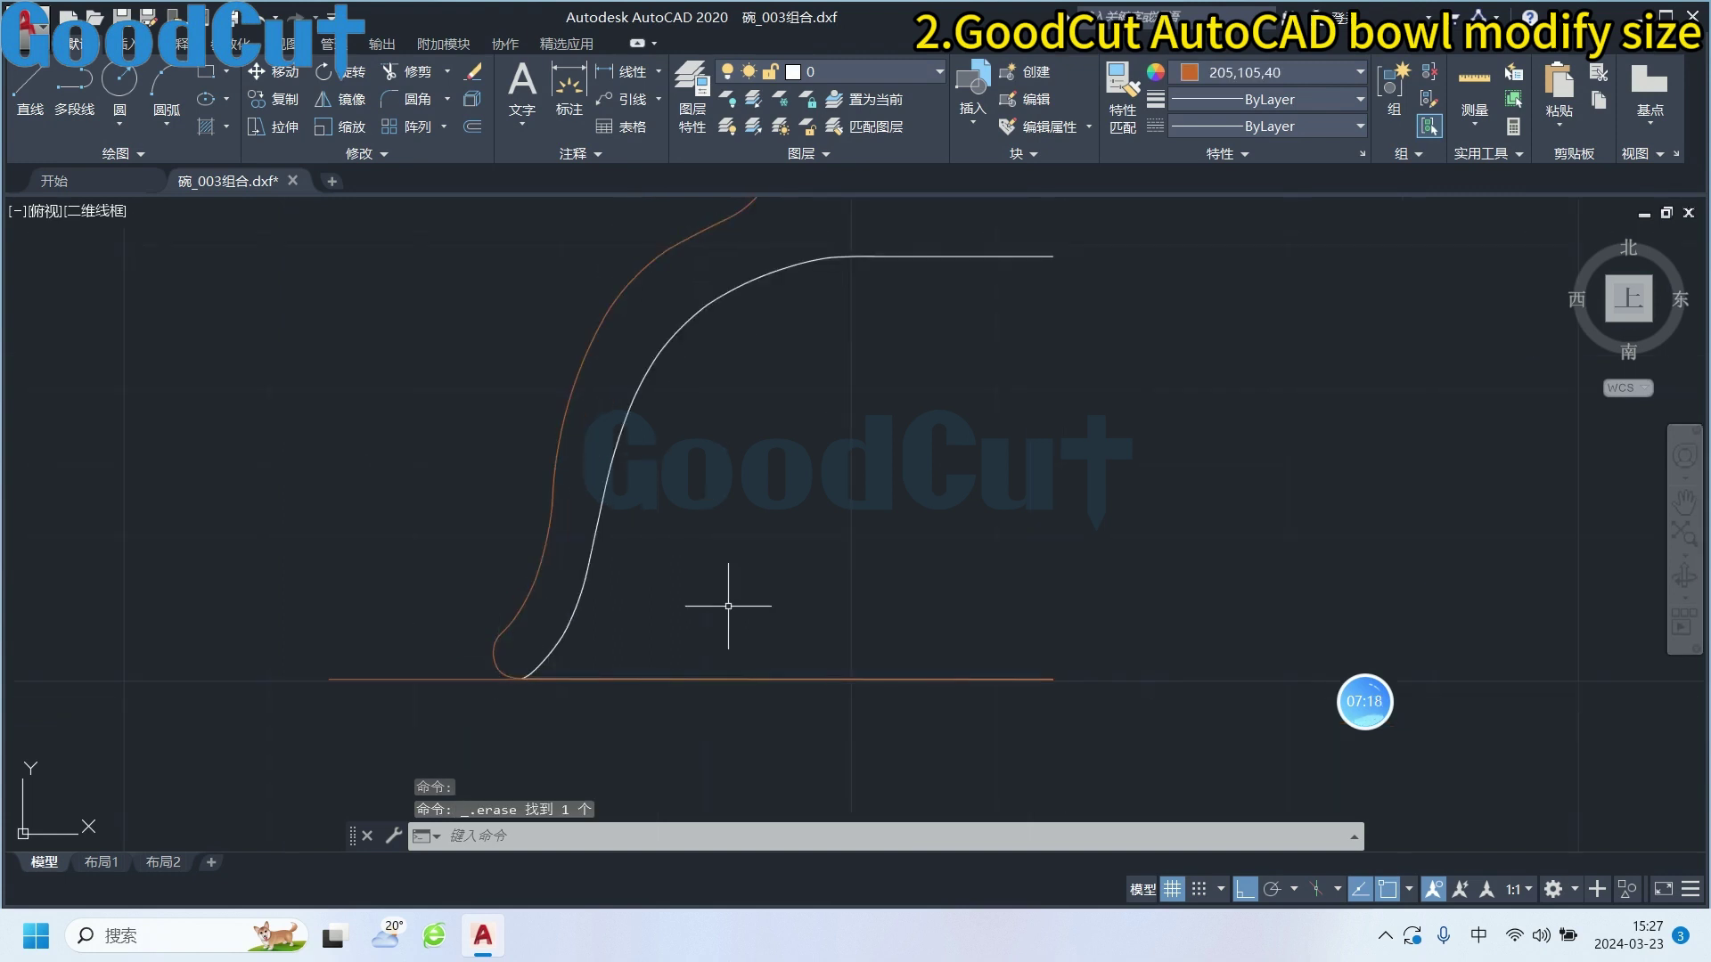
pyautogui.scroll(-1, 834, 567)
pyautogui.scroll(-1, 805, 613)
pyautogui.write('T')
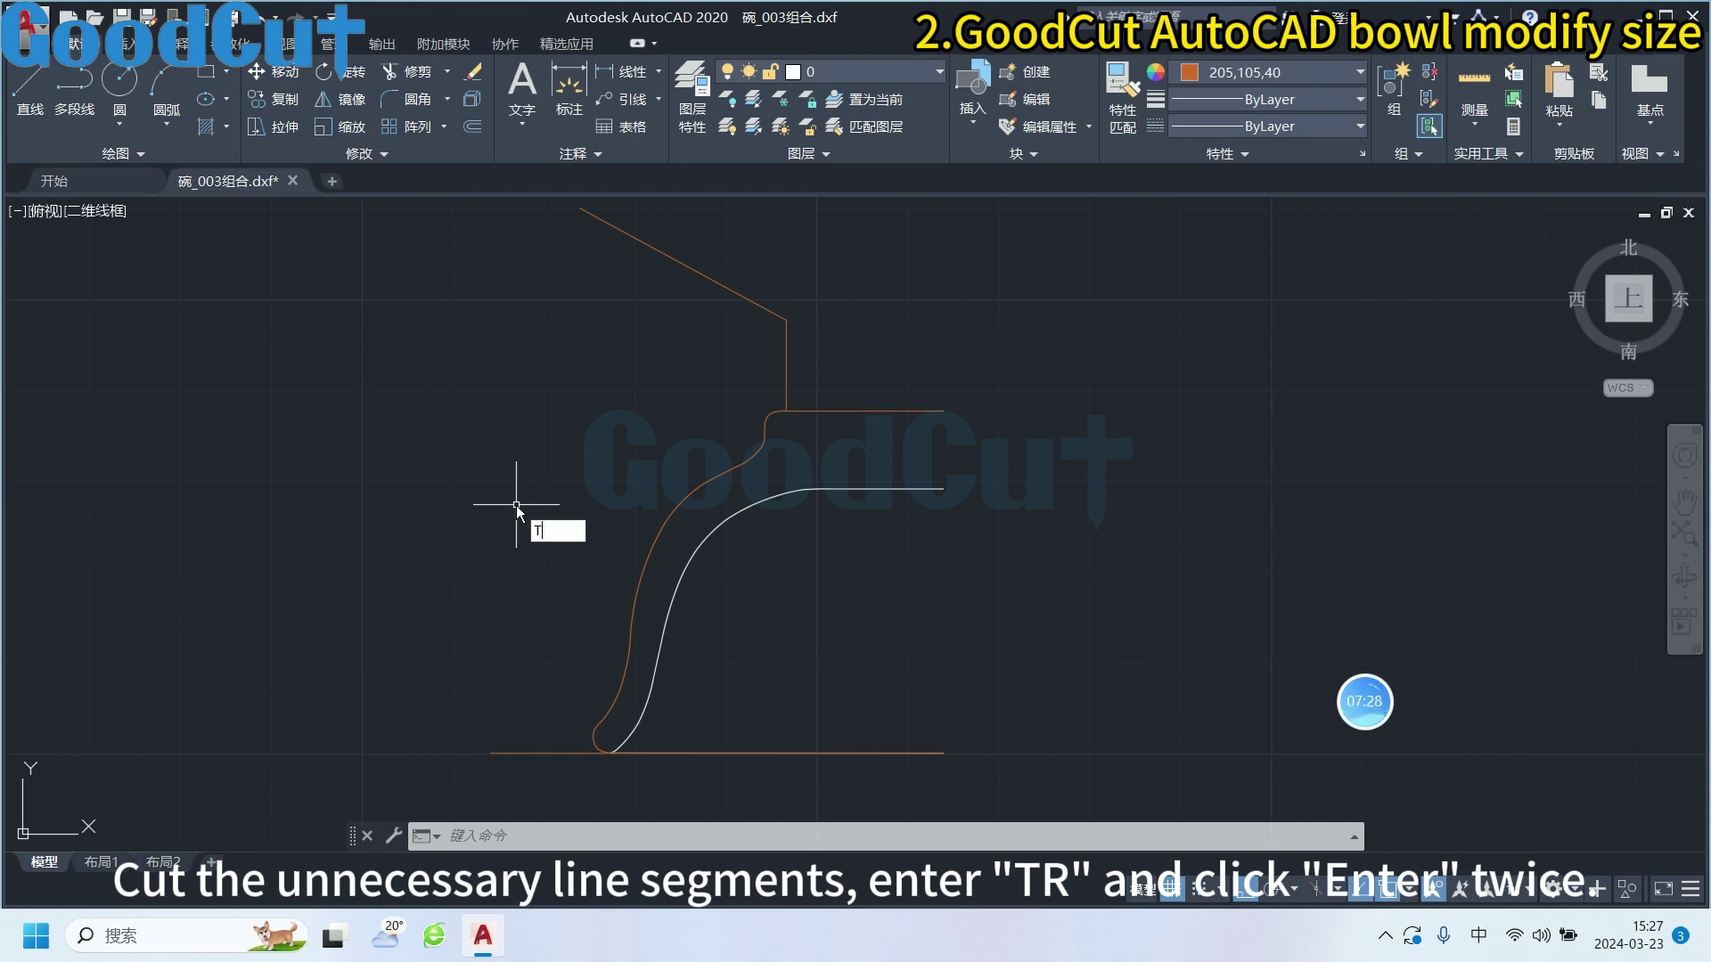
# Trim away the orange top horizontal segment, then cancel TRIM
pyautogui.write('R')
pyautogui.press('Return')
pyautogui.press('Return')
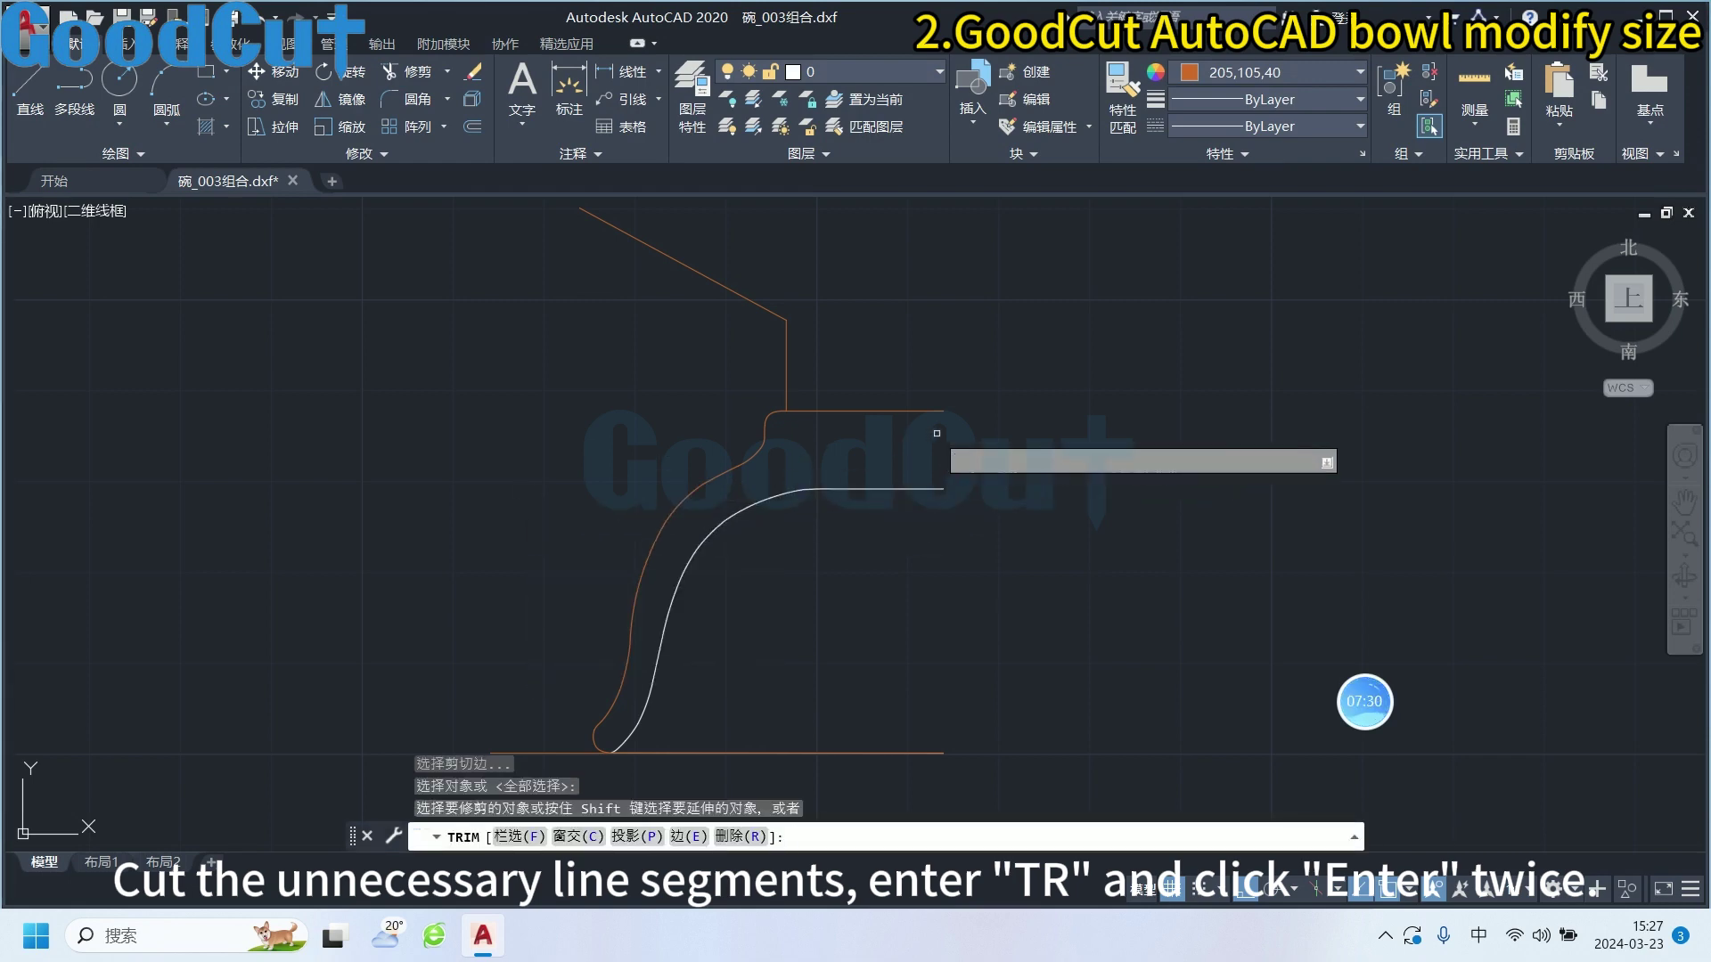
pyautogui.click(952, 431)
pyautogui.click(882, 352)
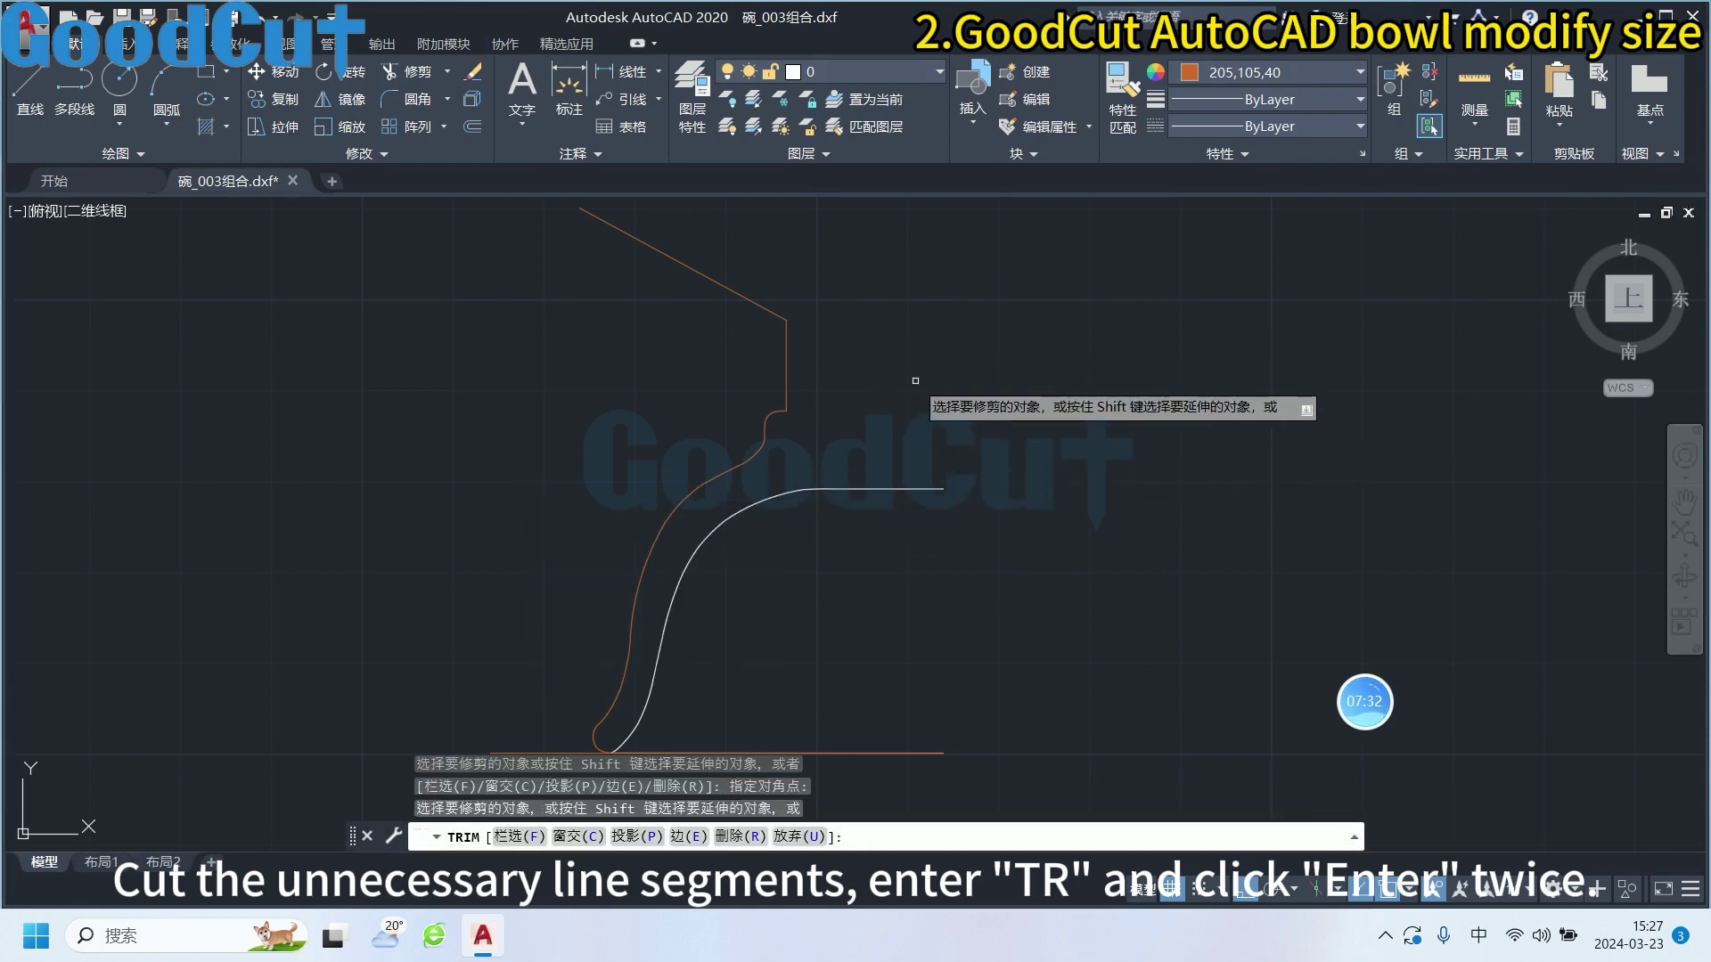
pyautogui.rightClick(912, 380)
pyautogui.click(954, 412)
# Zoom and pan until the bowl's base line fills the view
pyautogui.scroll(1, 865, 544)
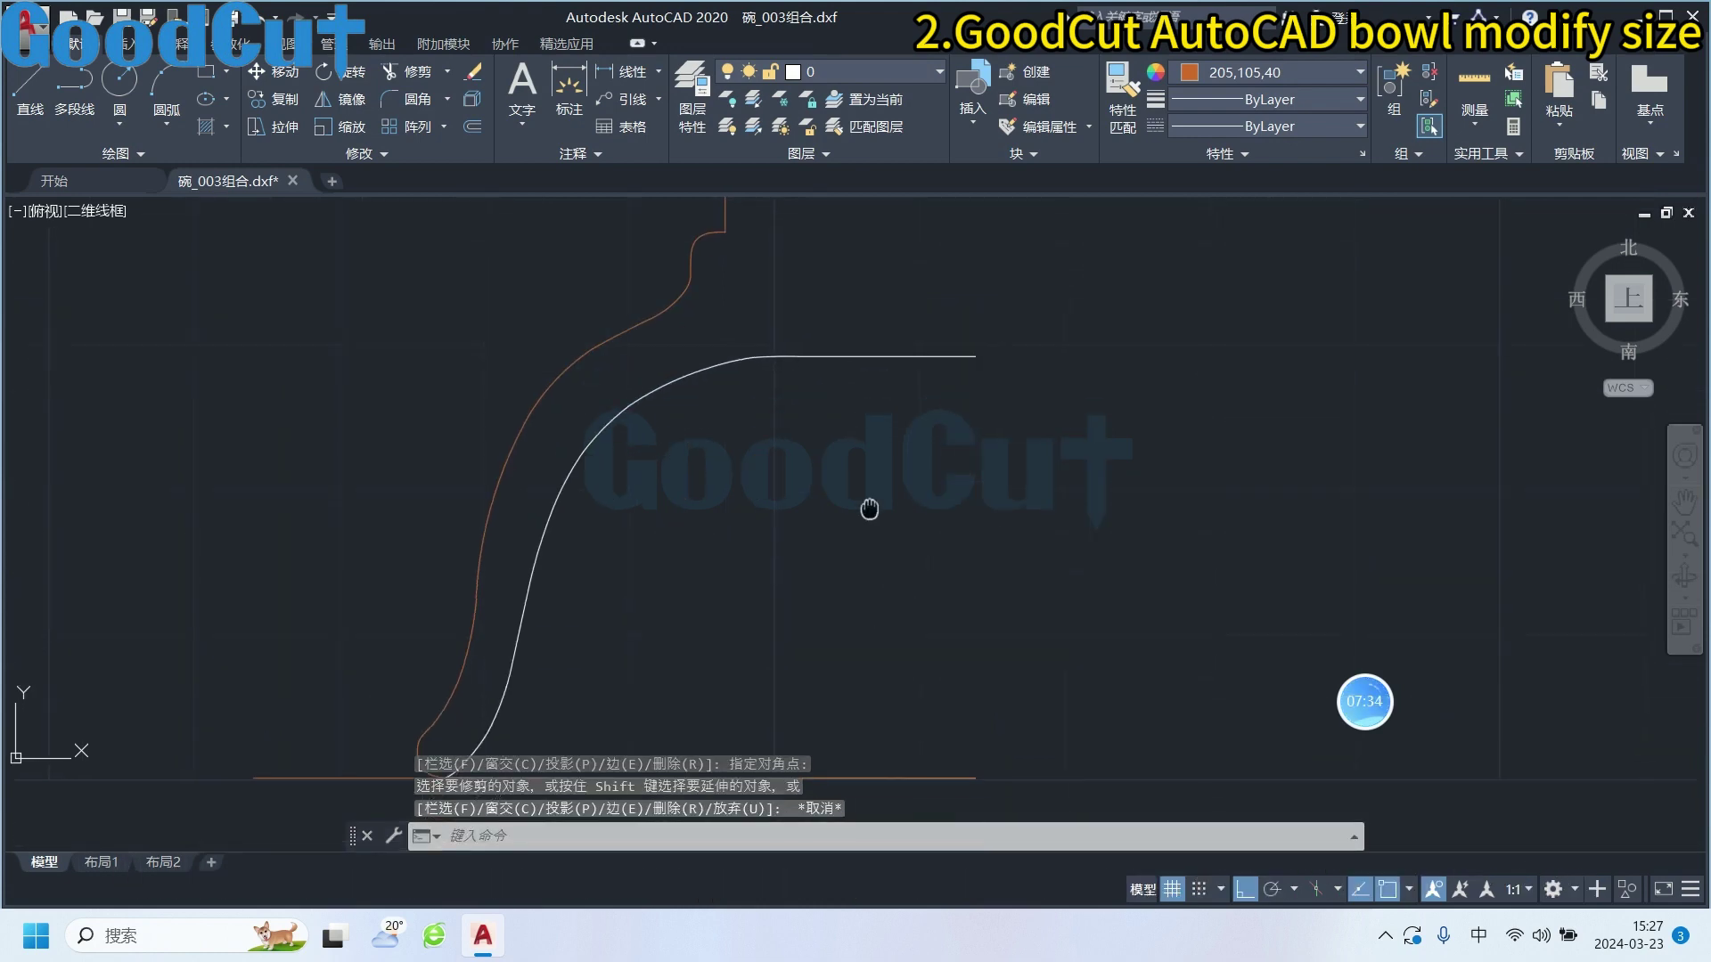
pyautogui.scroll(-2, 873, 525)
pyautogui.scroll(-1, 873, 543)
pyautogui.moveTo(870, 539); pyautogui.dragTo(763, 485, button='middle')
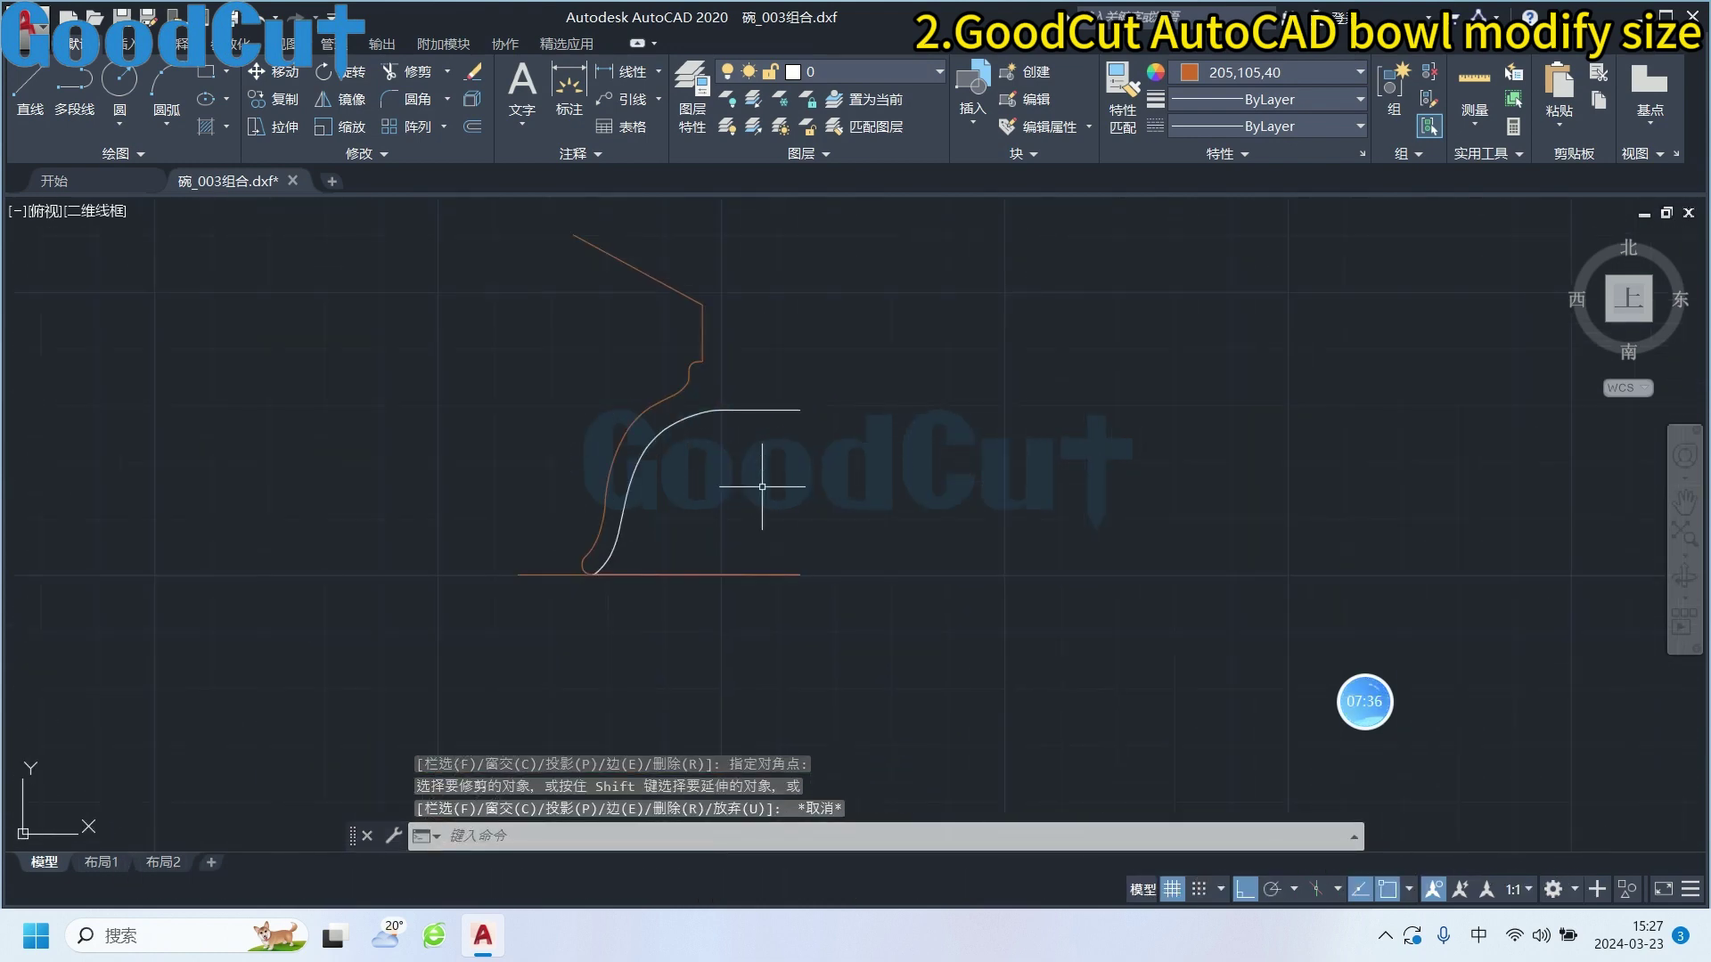
pyautogui.scroll(1, 656, 546)
pyautogui.scroll(1, 682, 550)
pyautogui.scroll(2, 685, 554)
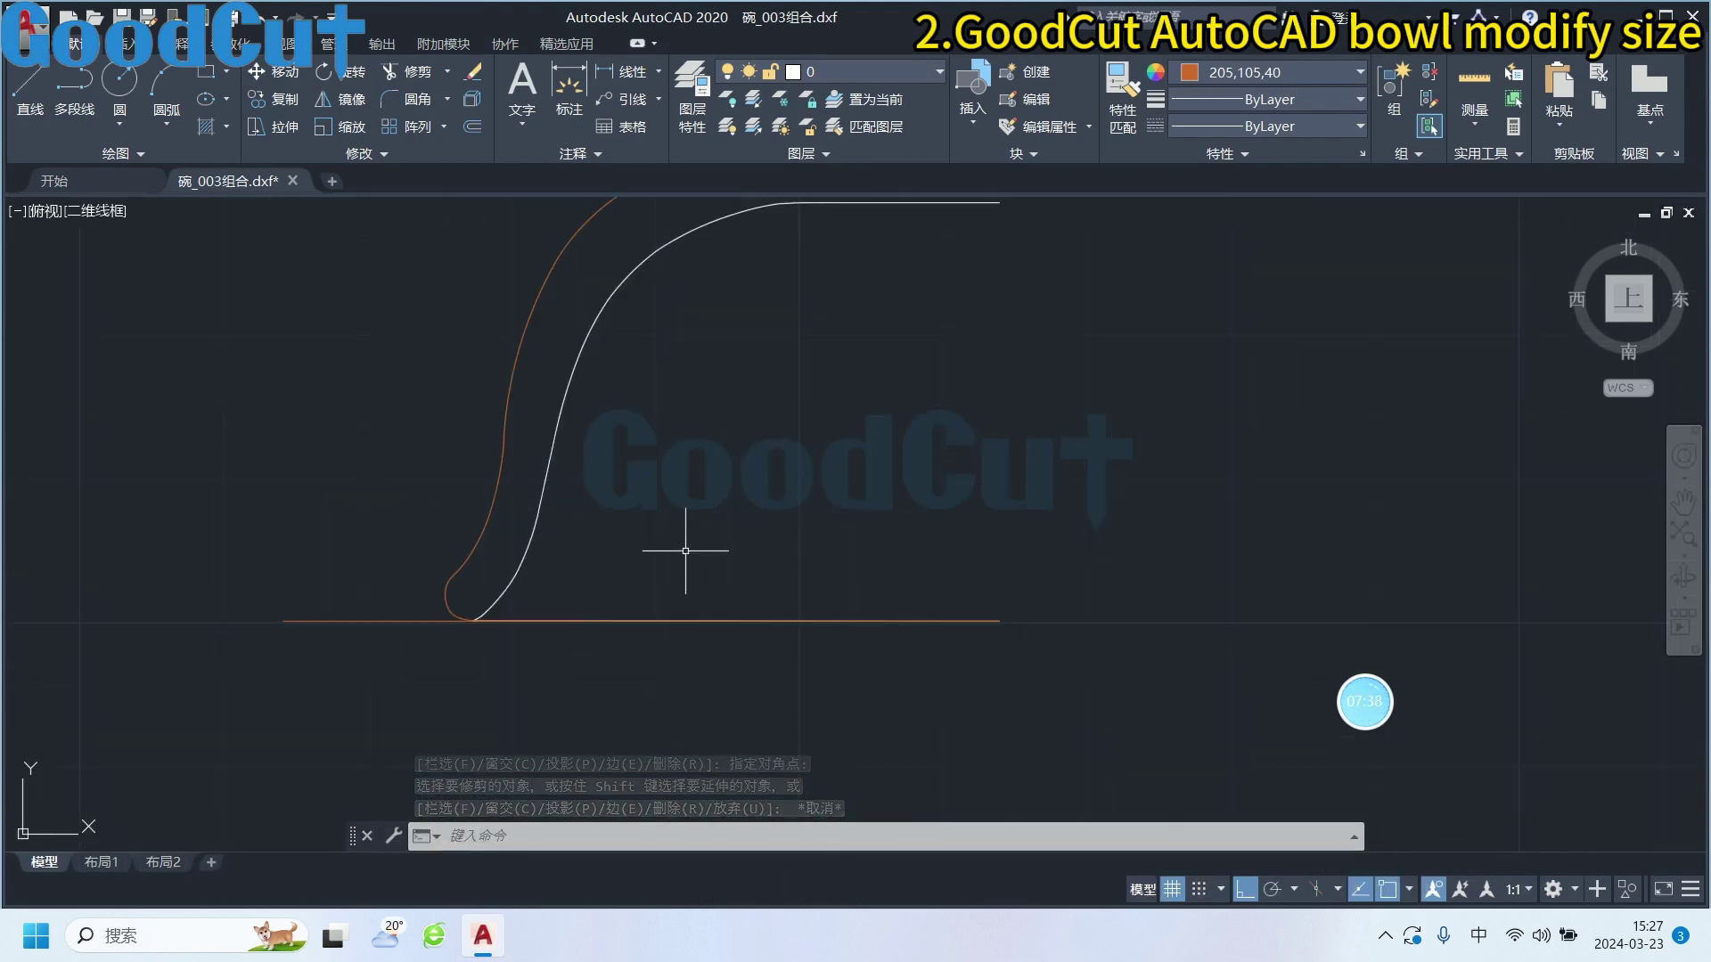
pyautogui.moveTo(687, 557); pyautogui.dragTo(863, 386, button='middle')
# Draw a line 5 down from the base line's left end, then right to beneath the curves' meeting point
pyautogui.click(528, 462)
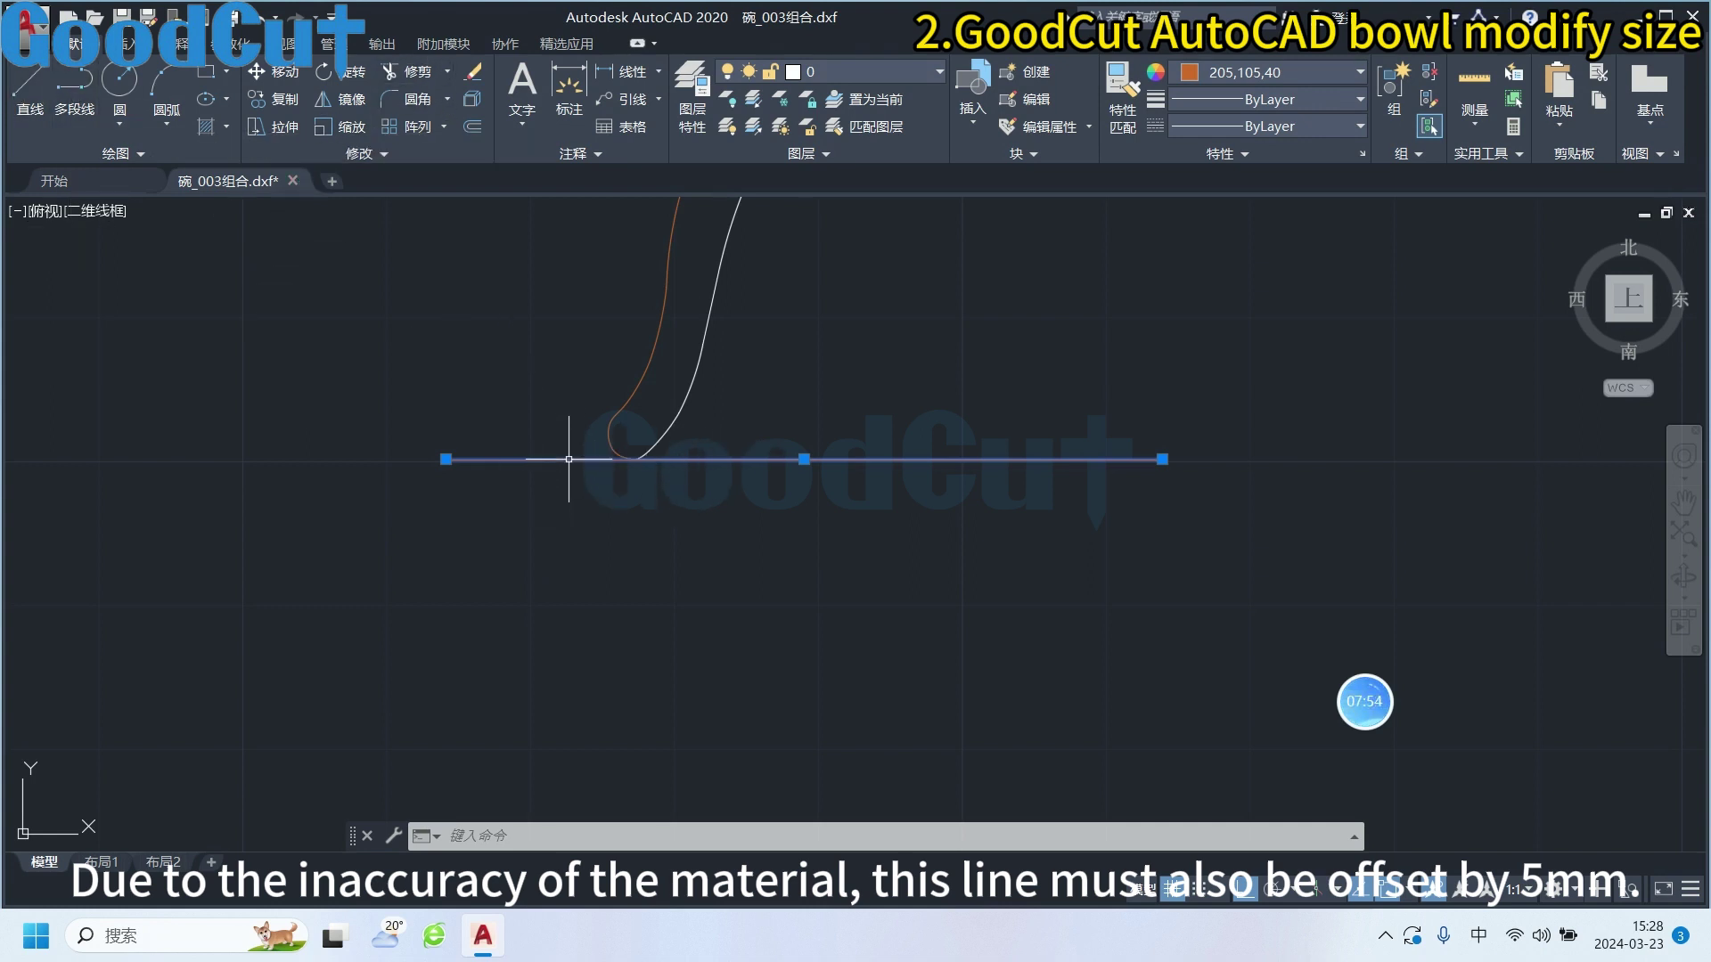
pyautogui.press('Escape')
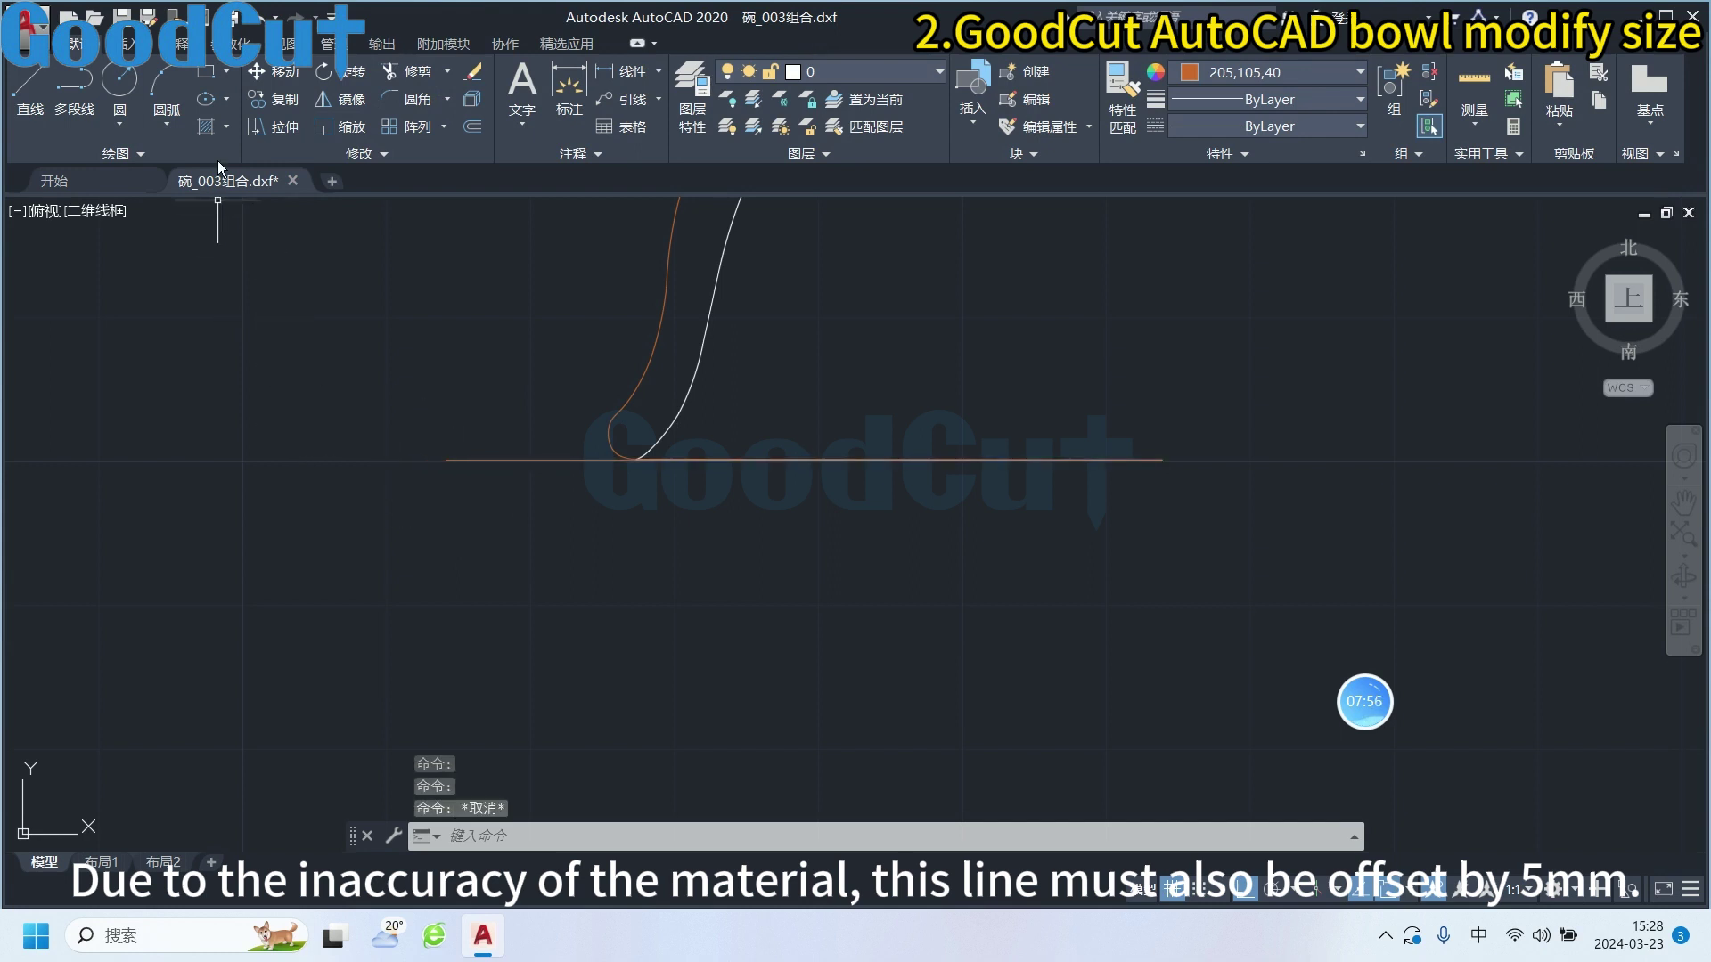
pyautogui.click(36, 76)
pyautogui.click(446, 460)
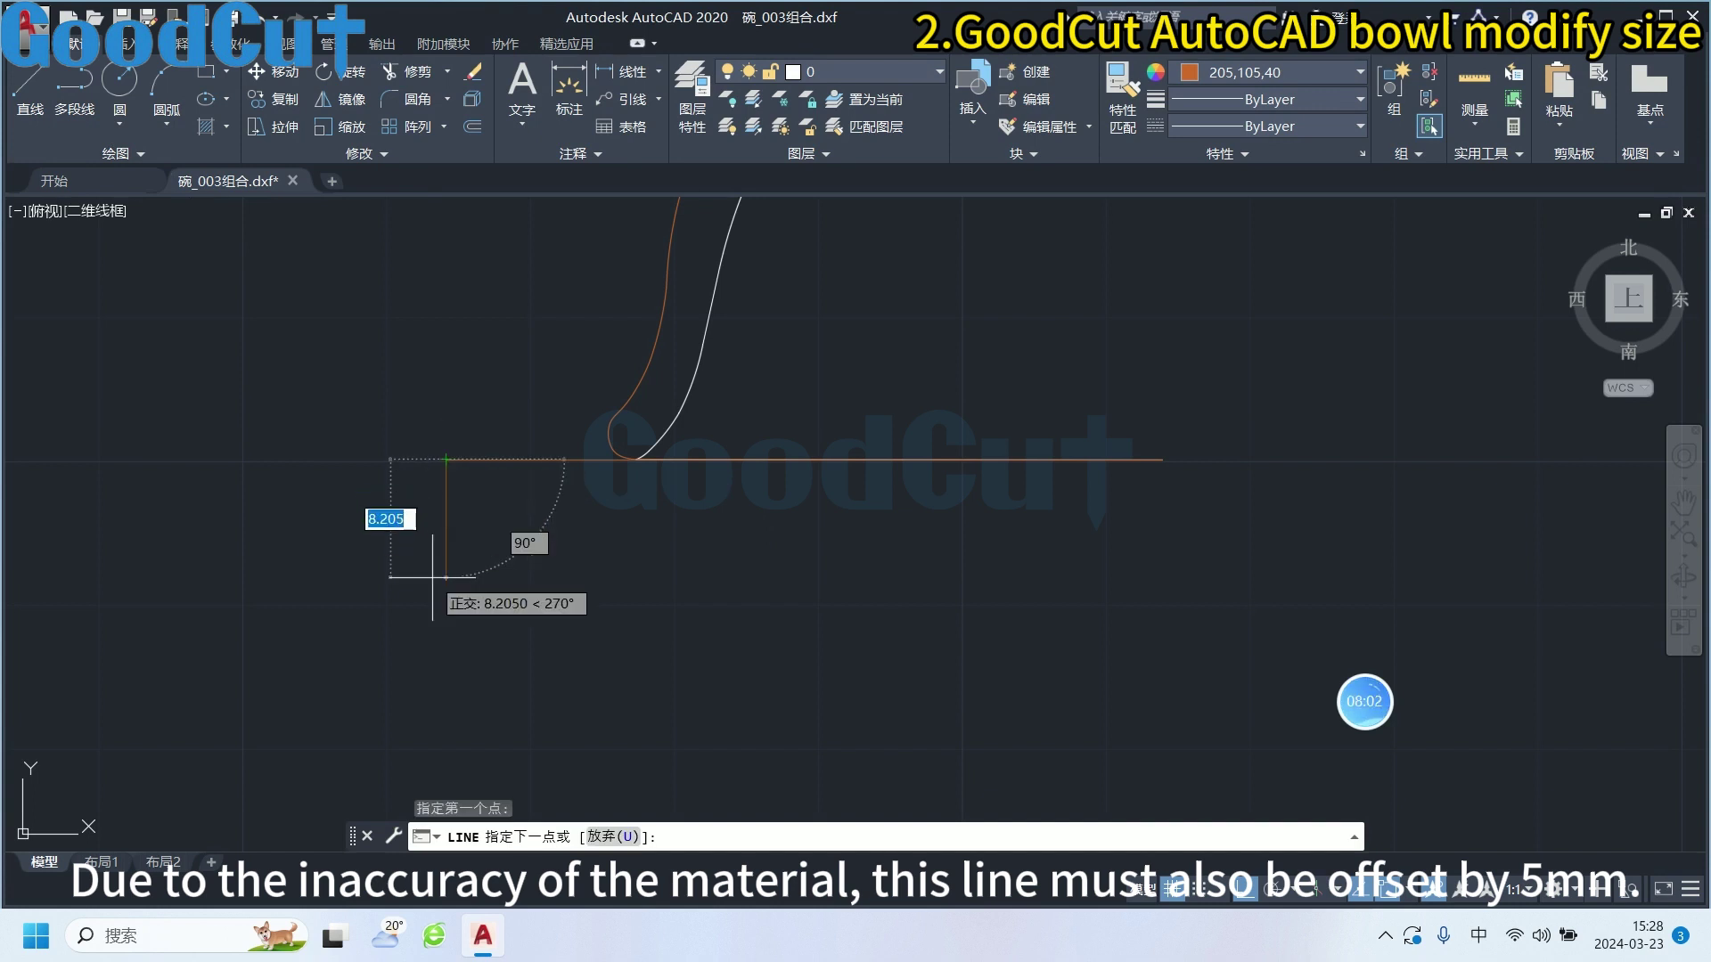
pyautogui.write('2')
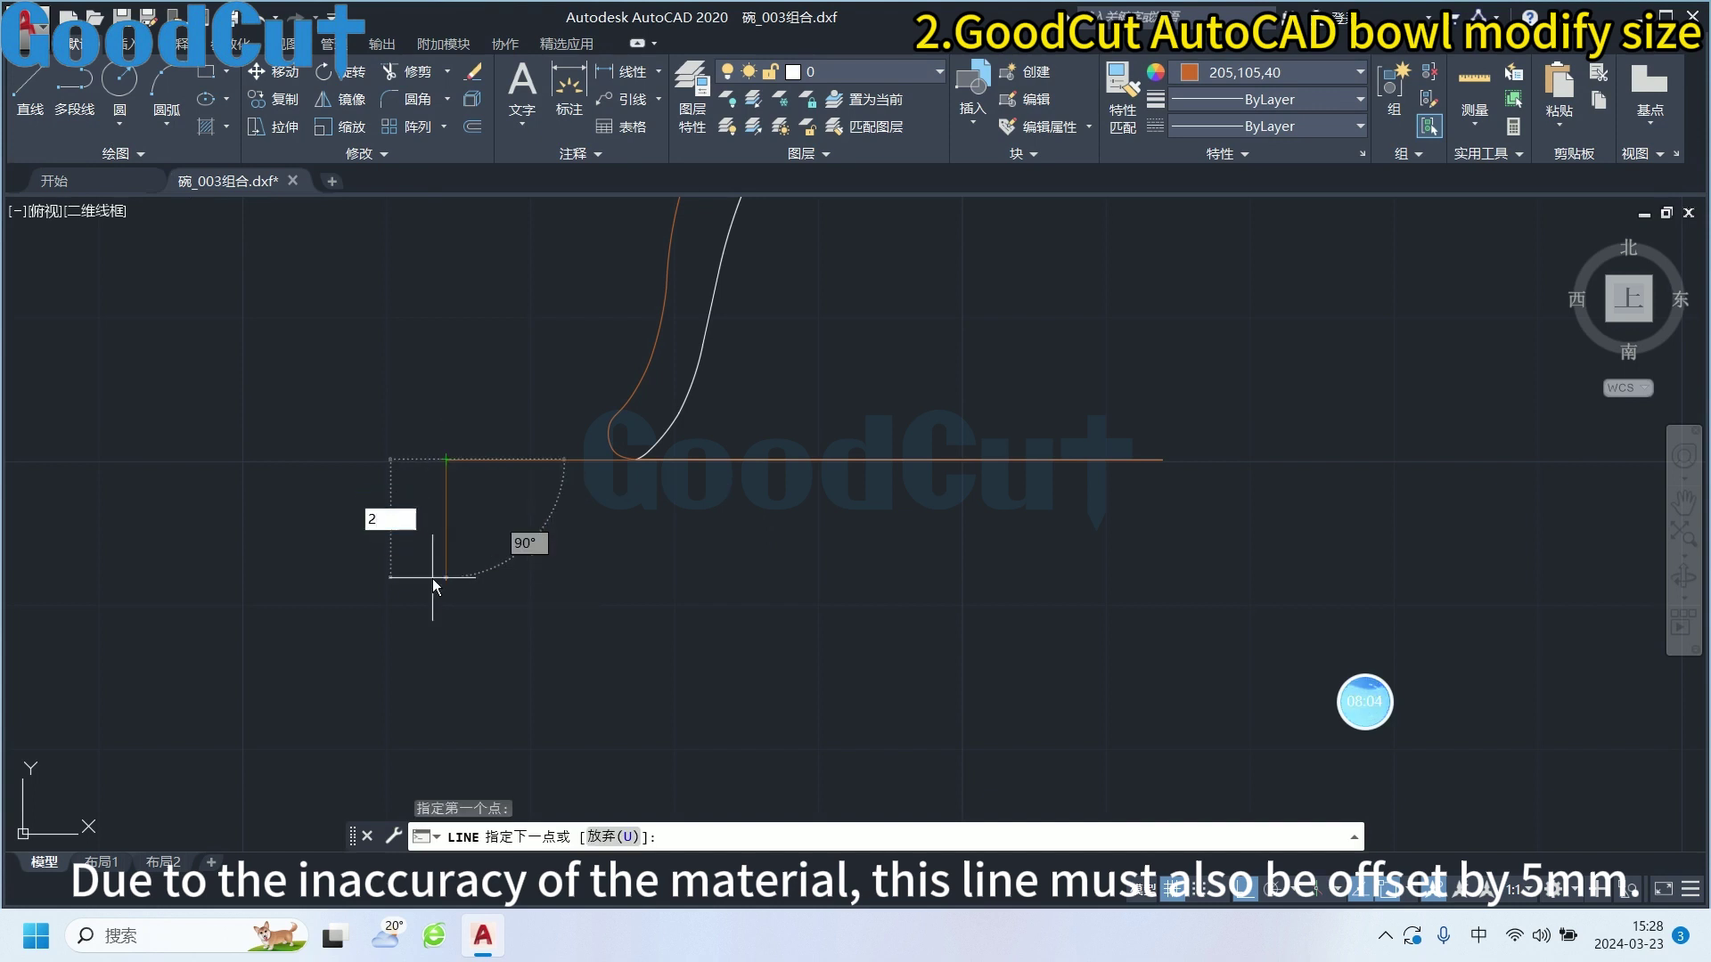
pyautogui.press('BackSpace')
pyautogui.write('5')
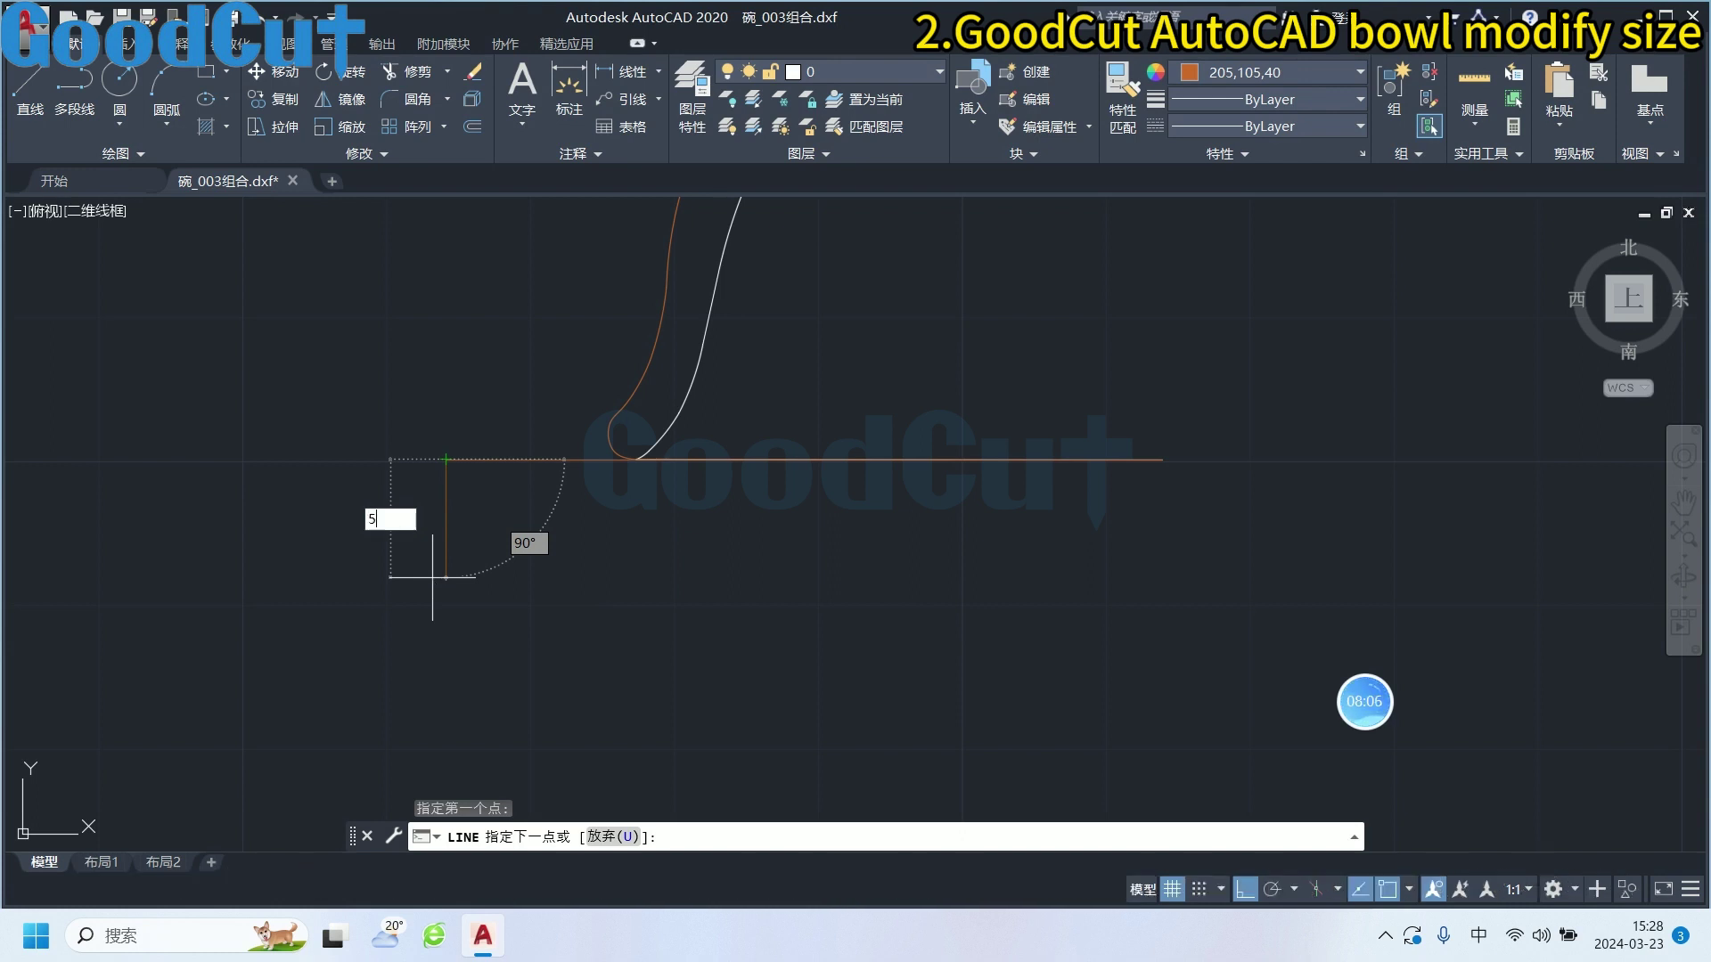
pyautogui.press('Return')
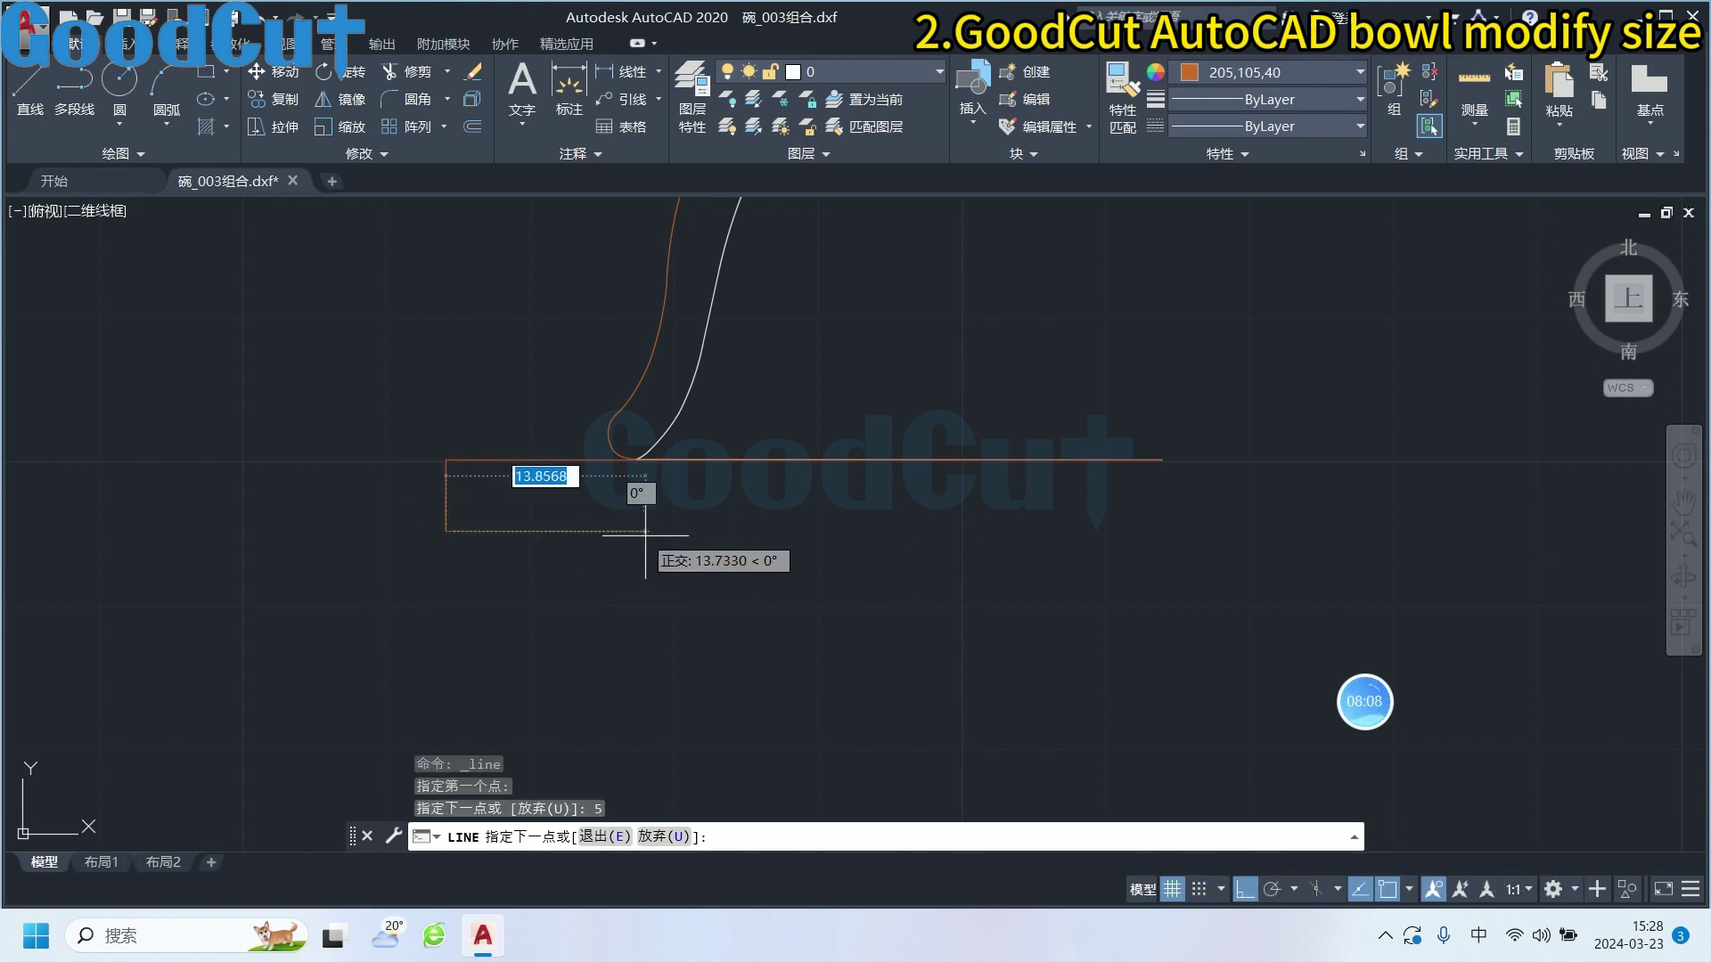
pyautogui.scroll(2, 667, 530)
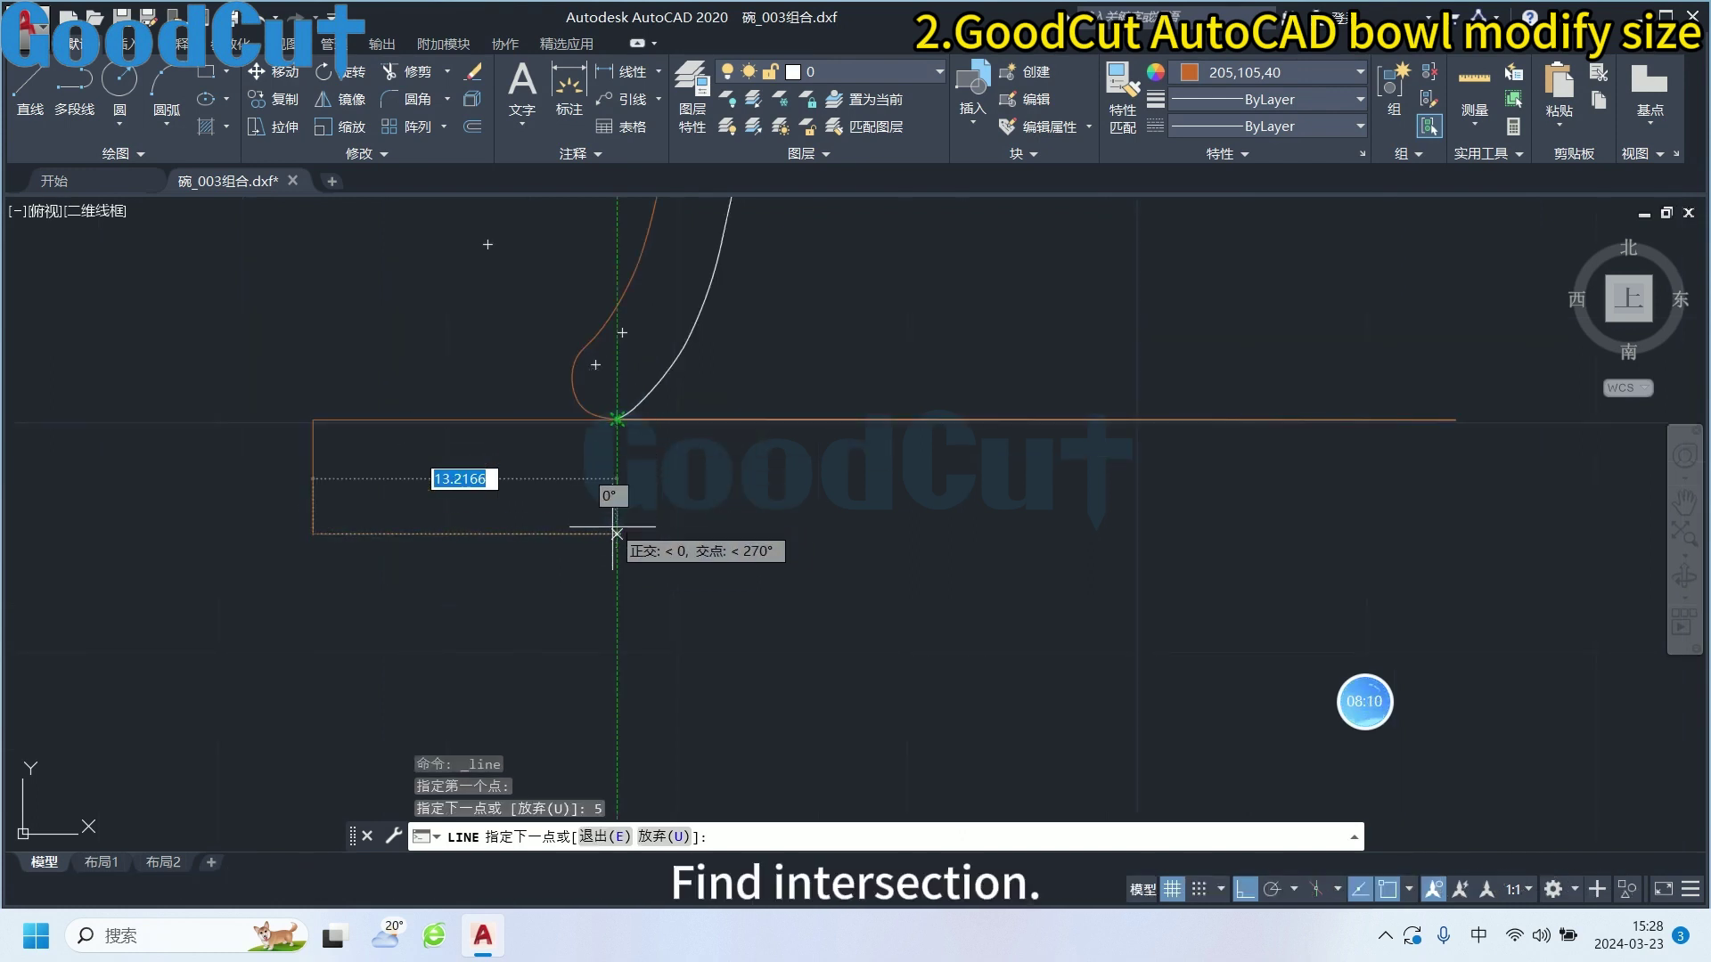
pyautogui.click(617, 534)
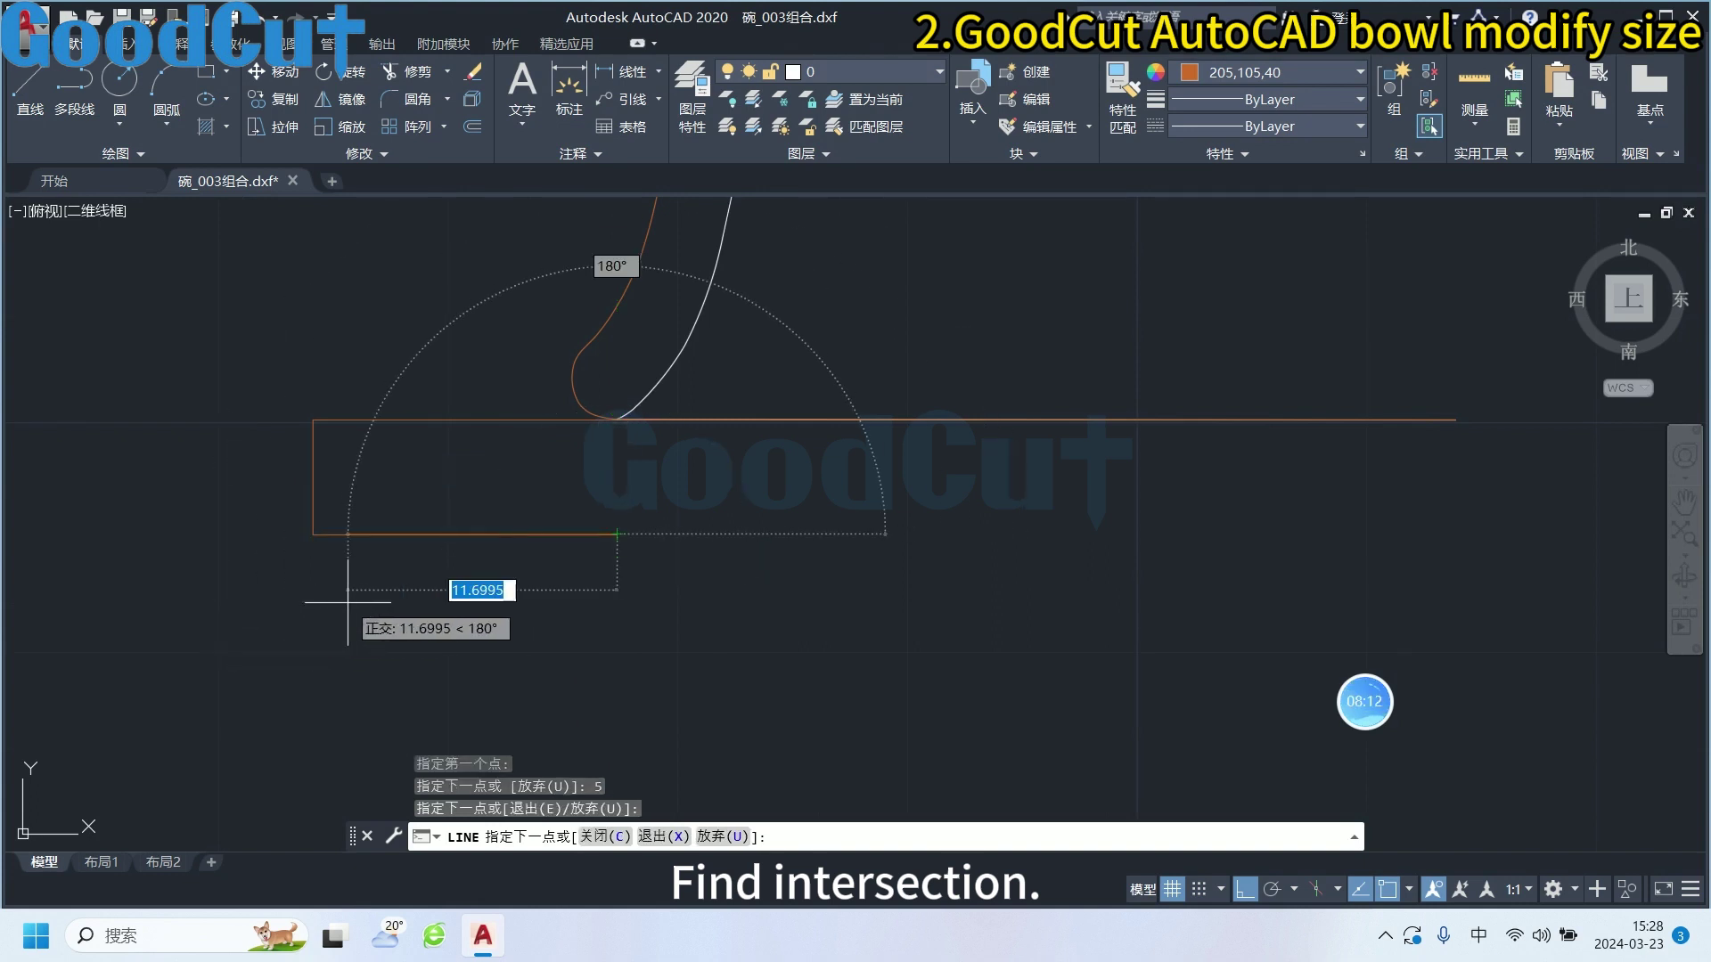
pyautogui.press('Escape')
# Erase the old long base line and the left vertical line
pyautogui.click(451, 421)
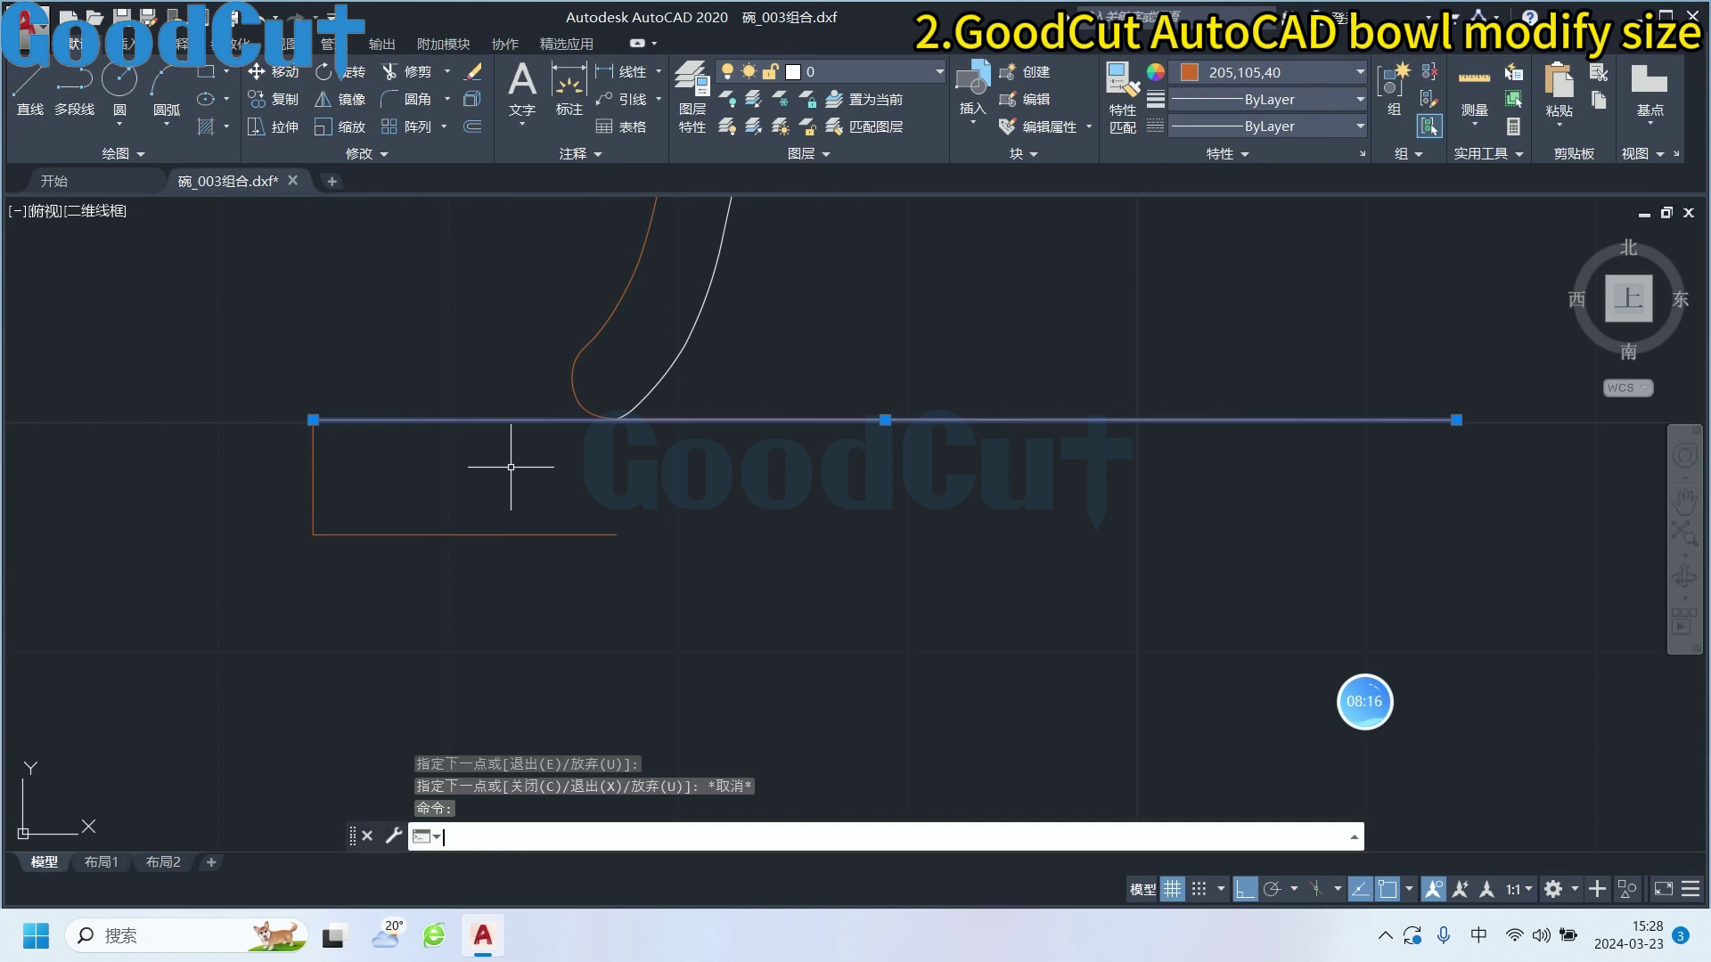
pyautogui.press('Delete')
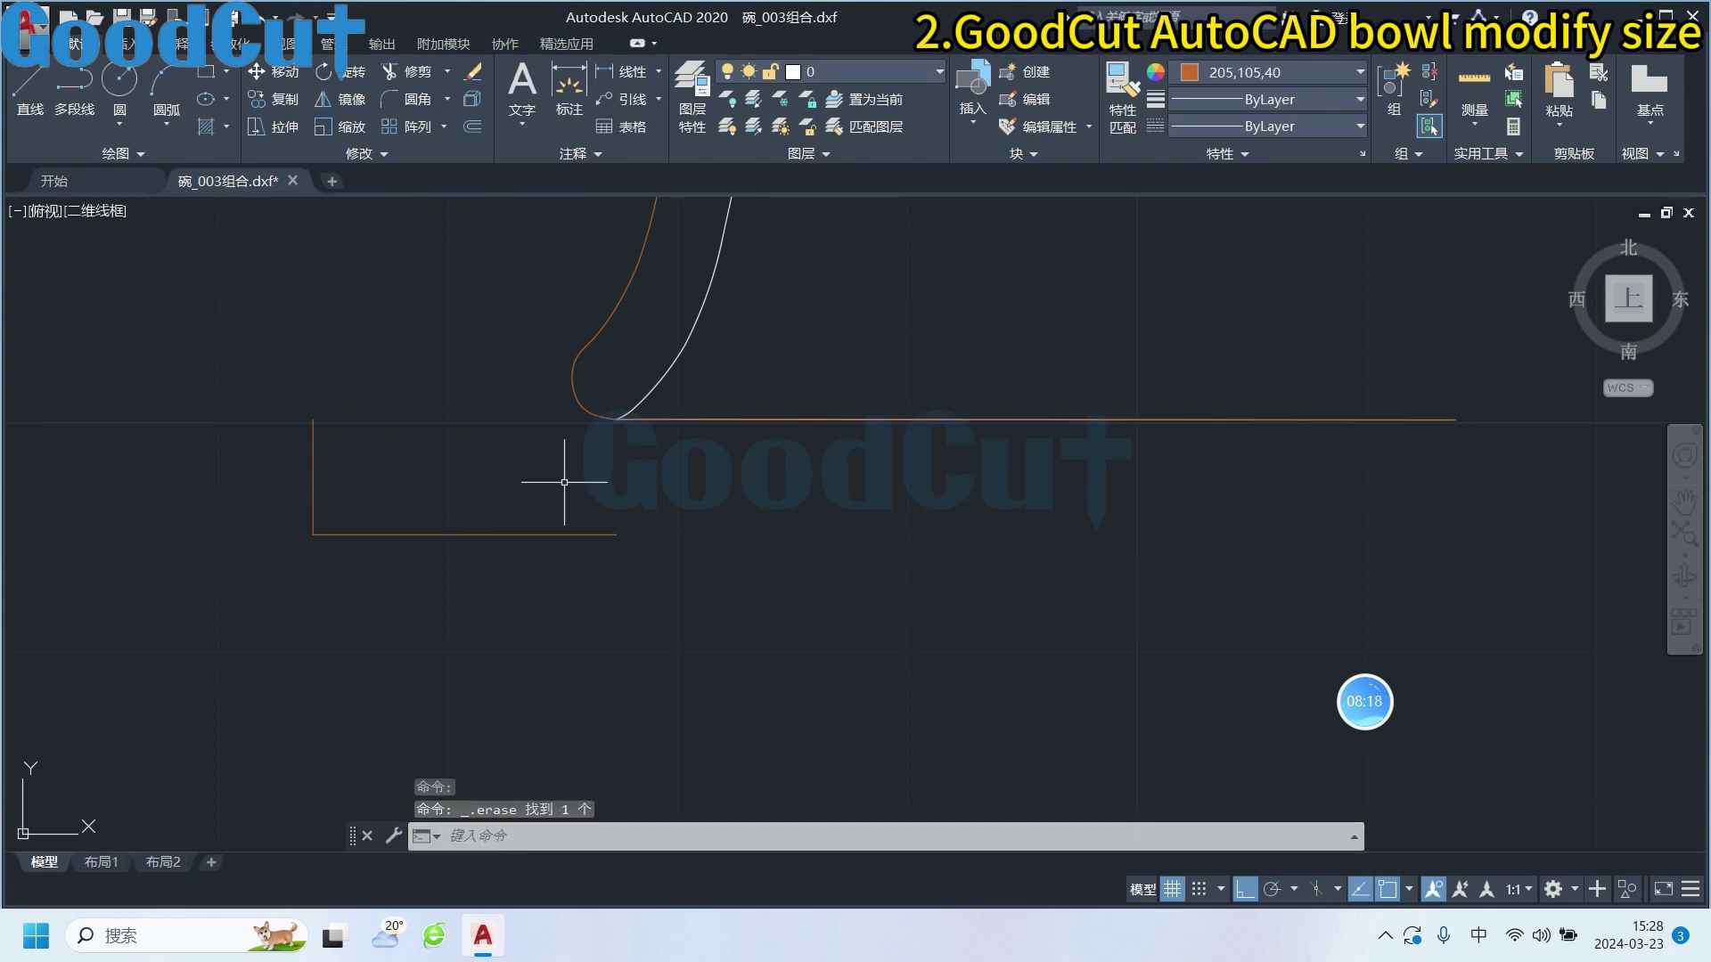
pyautogui.click(322, 435)
pyautogui.click(288, 460)
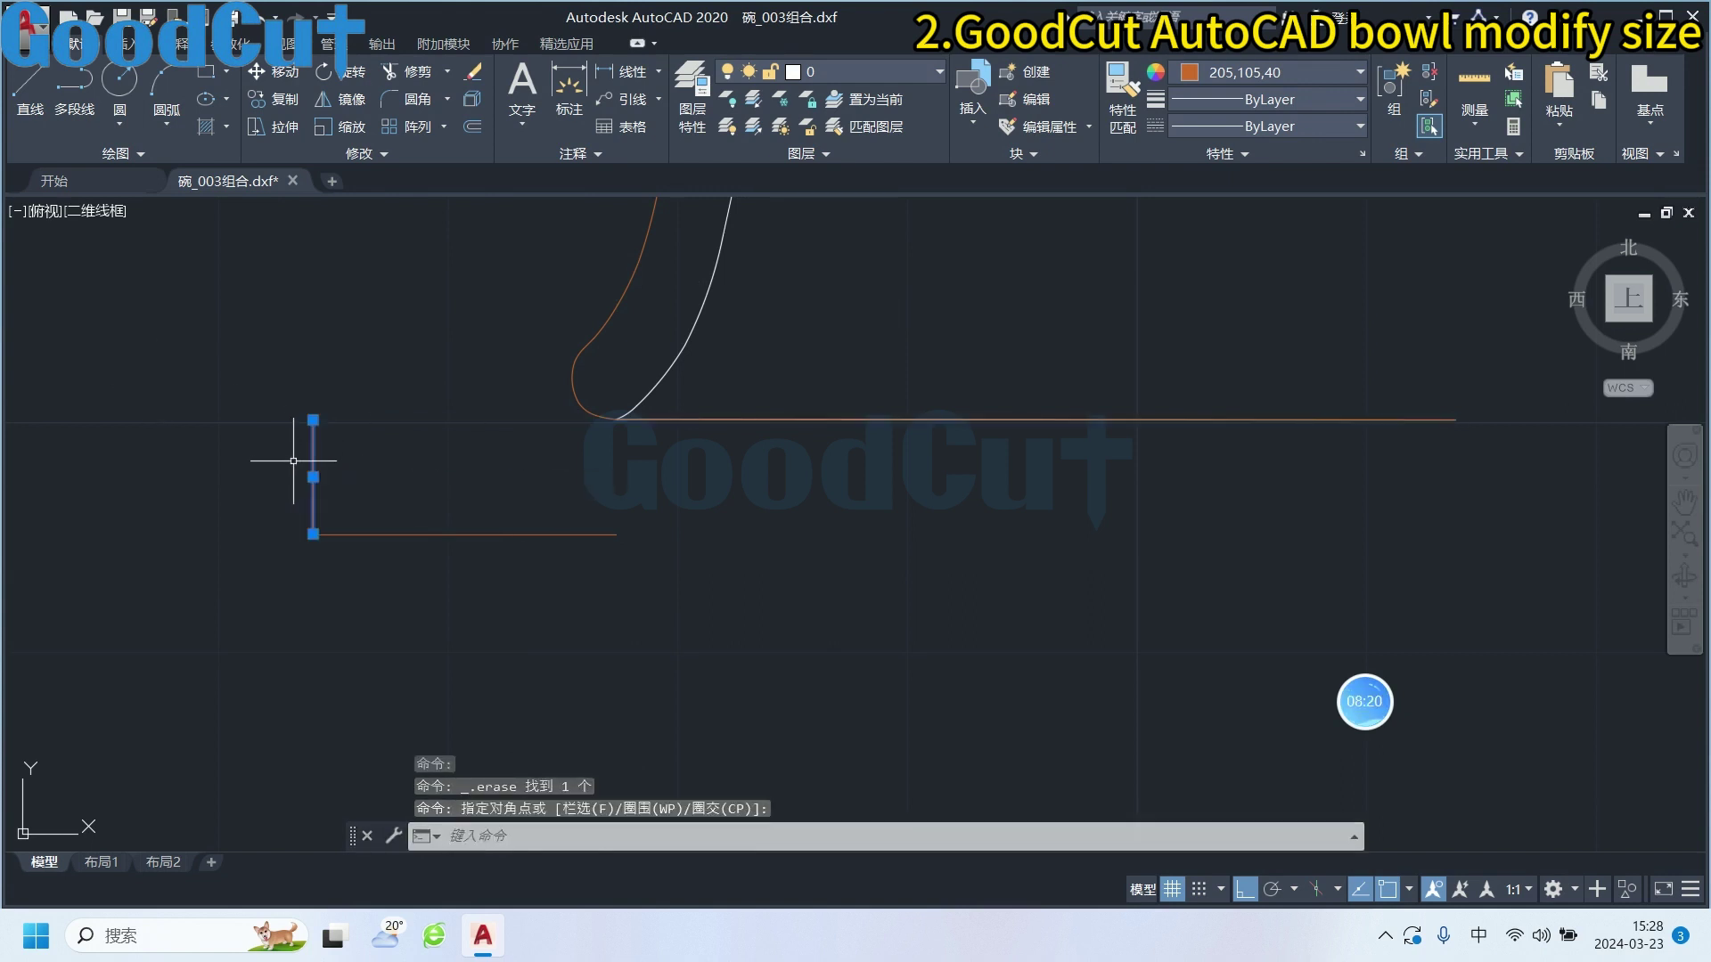
pyautogui.press('Delete')
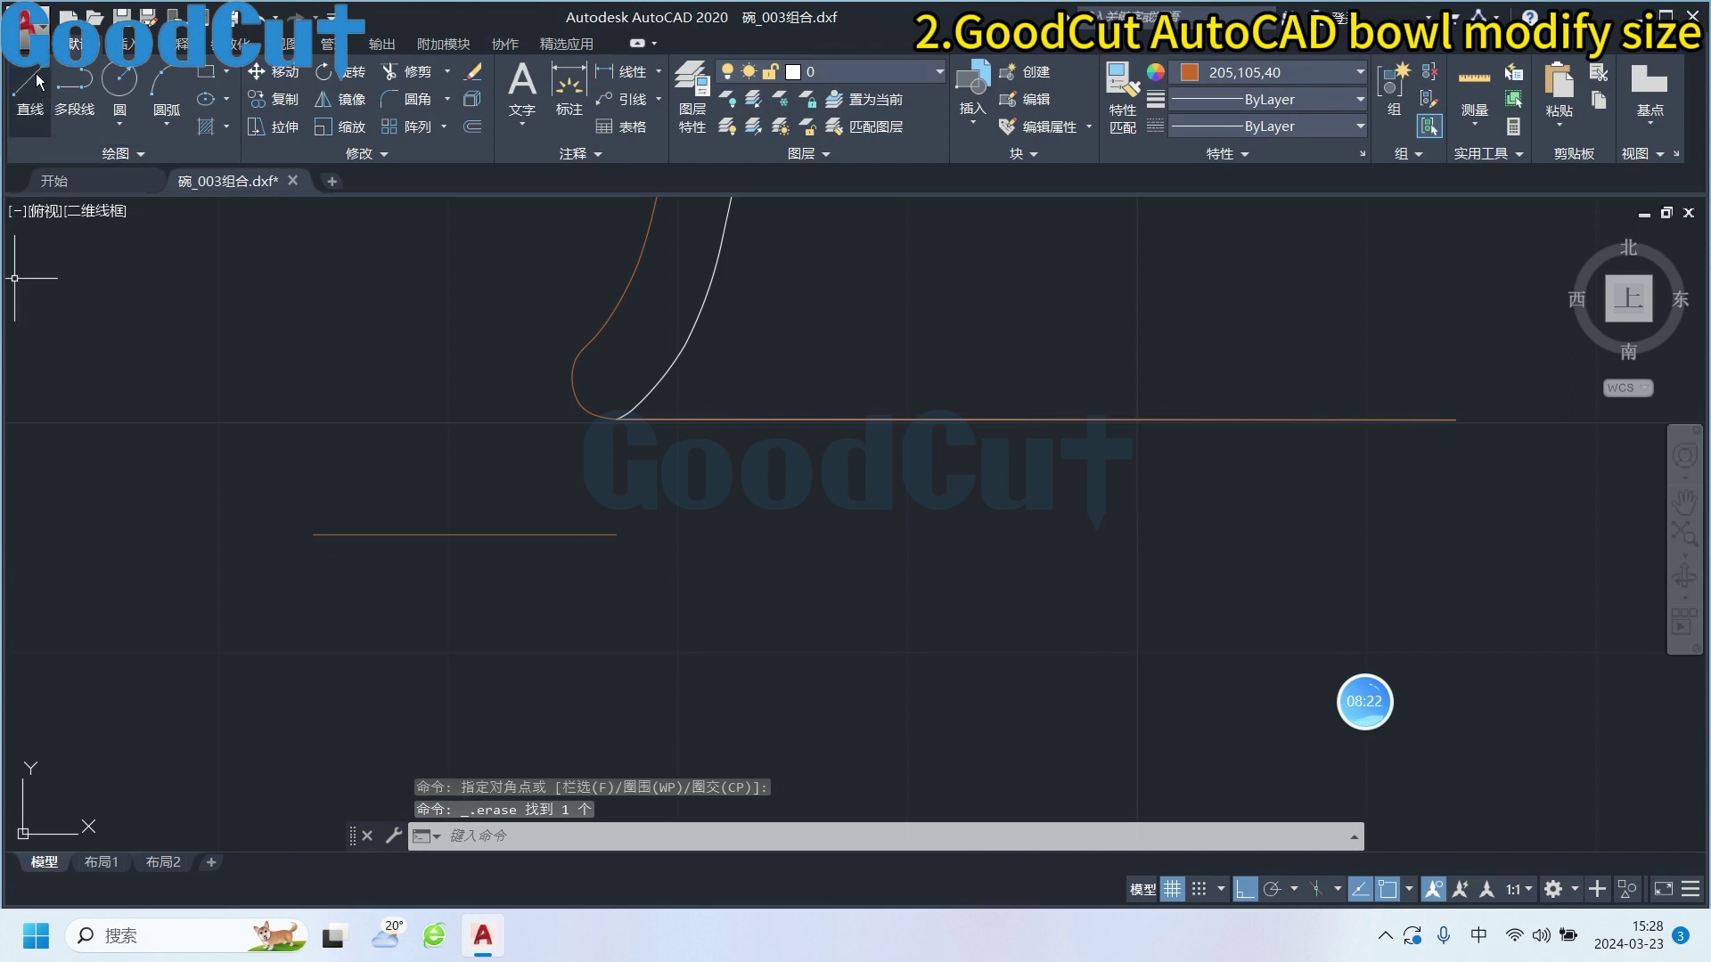
pyautogui.click(35, 73)
# Draw a vertical line from the lowered line's right end up to the curves' meeting point
pyautogui.click(616, 534)
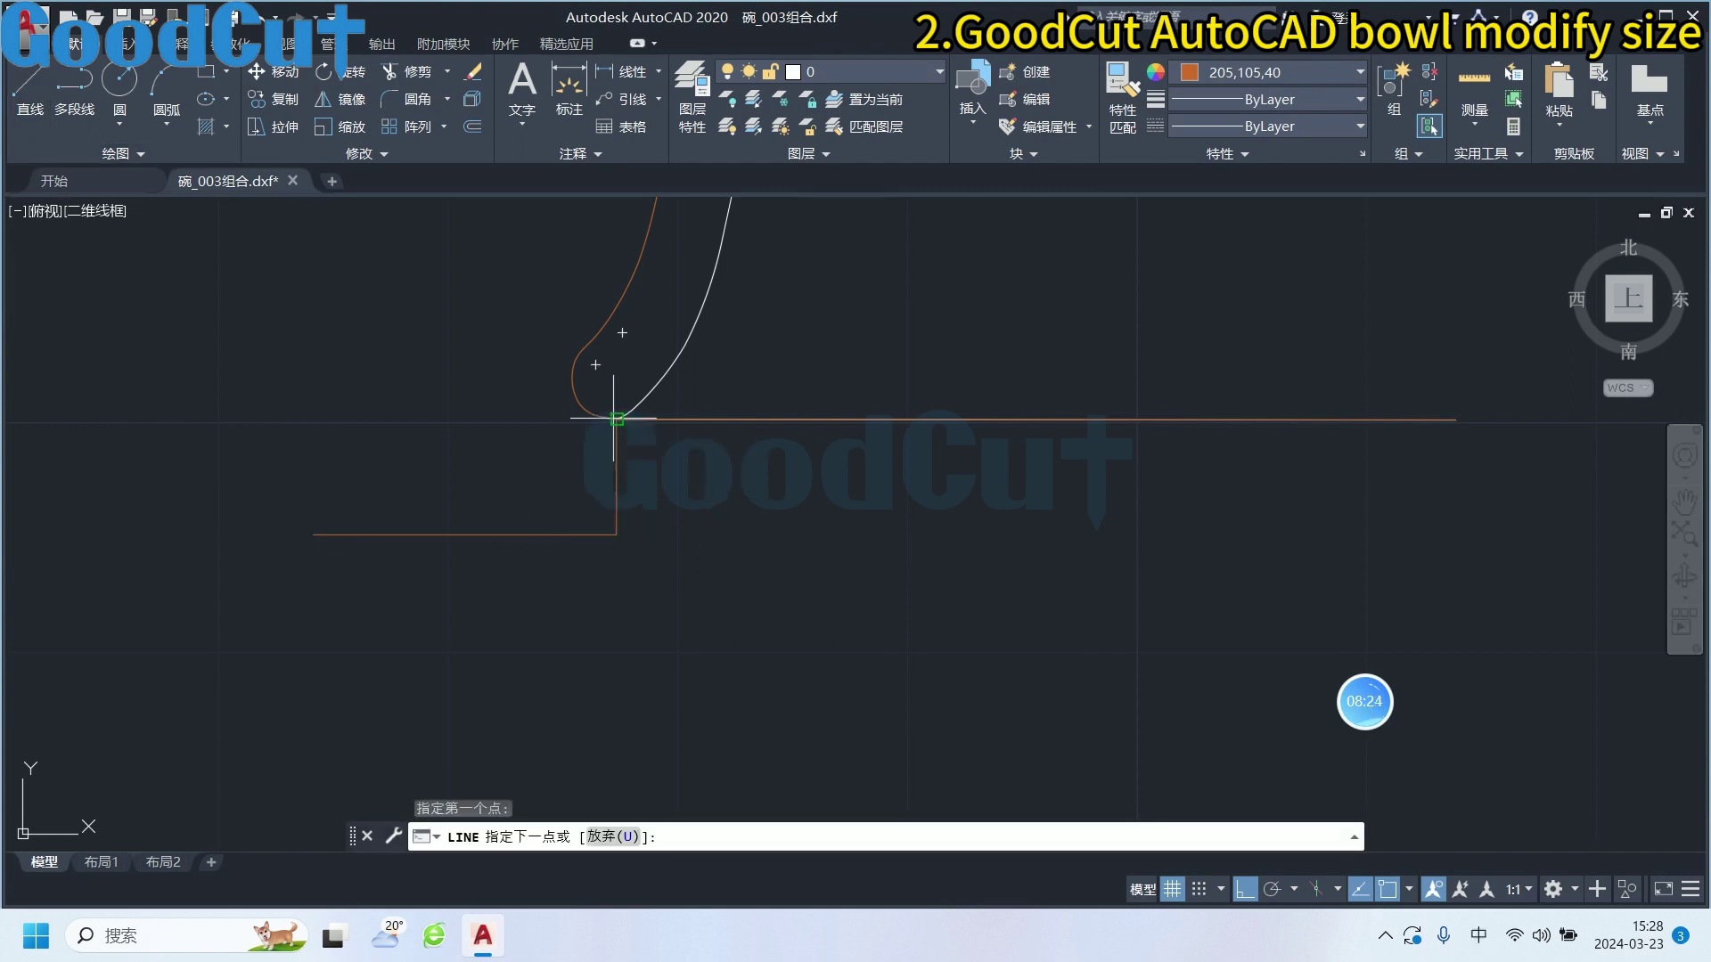
pyautogui.click(616, 418)
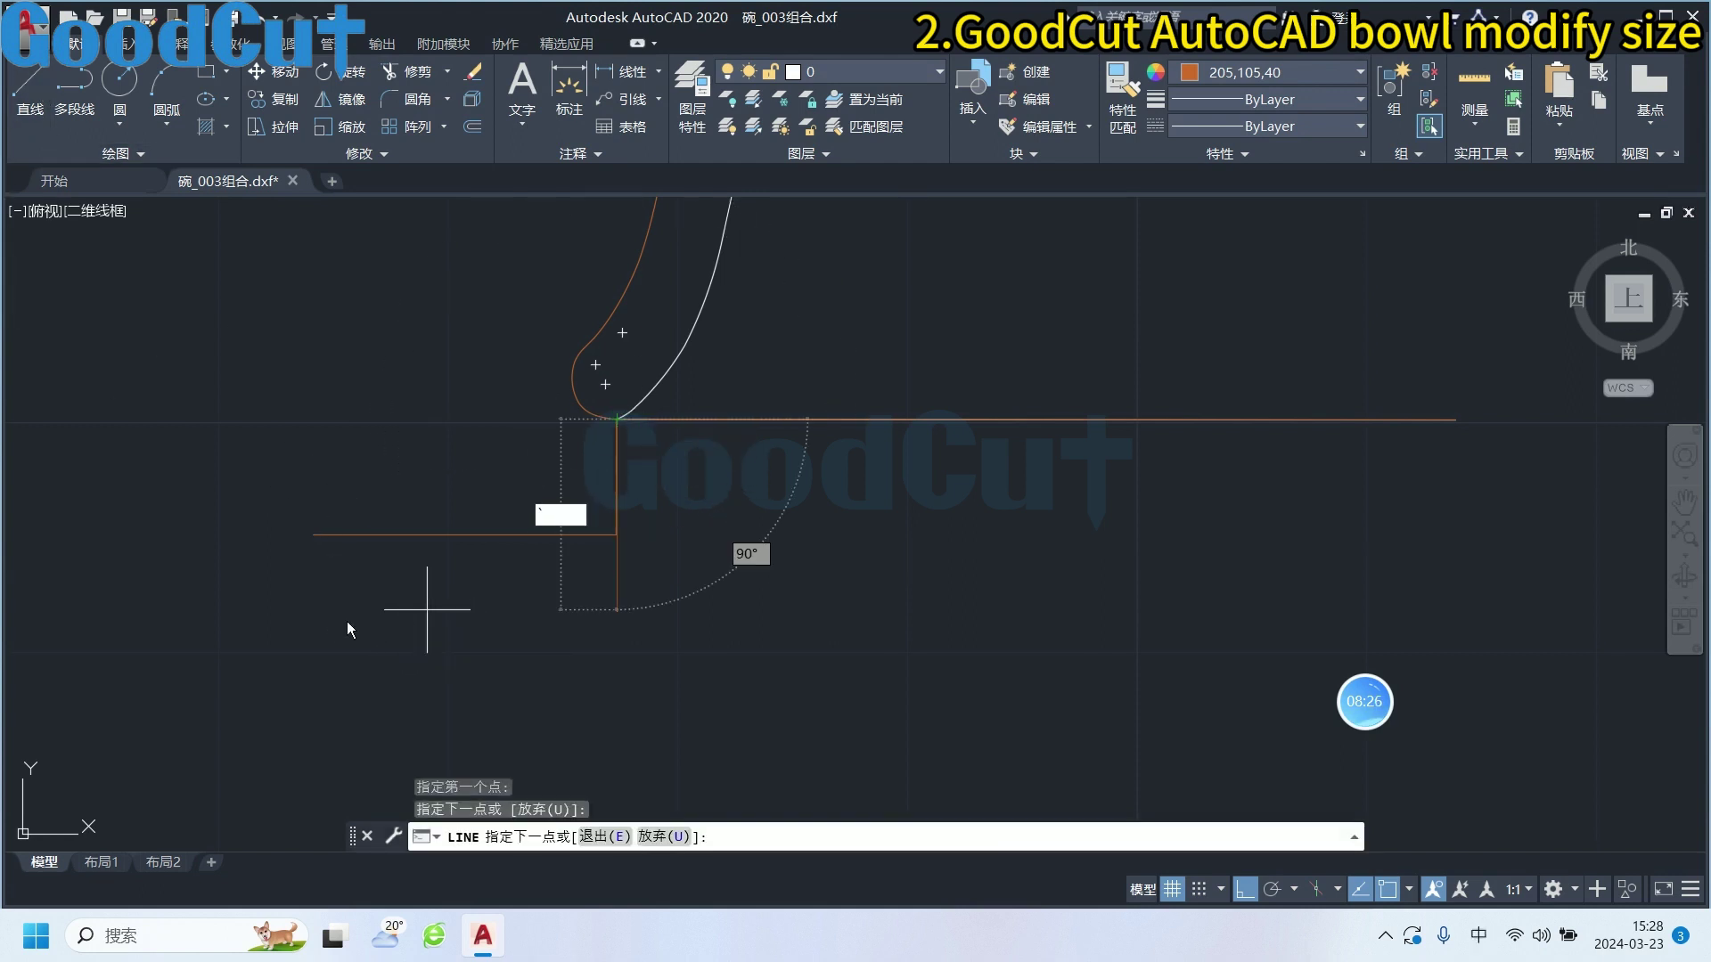
pyautogui.press('Escape')
pyautogui.press('Escape')
pyautogui.scroll(-2, 687, 534)
pyautogui.scroll(-3, 733, 624)
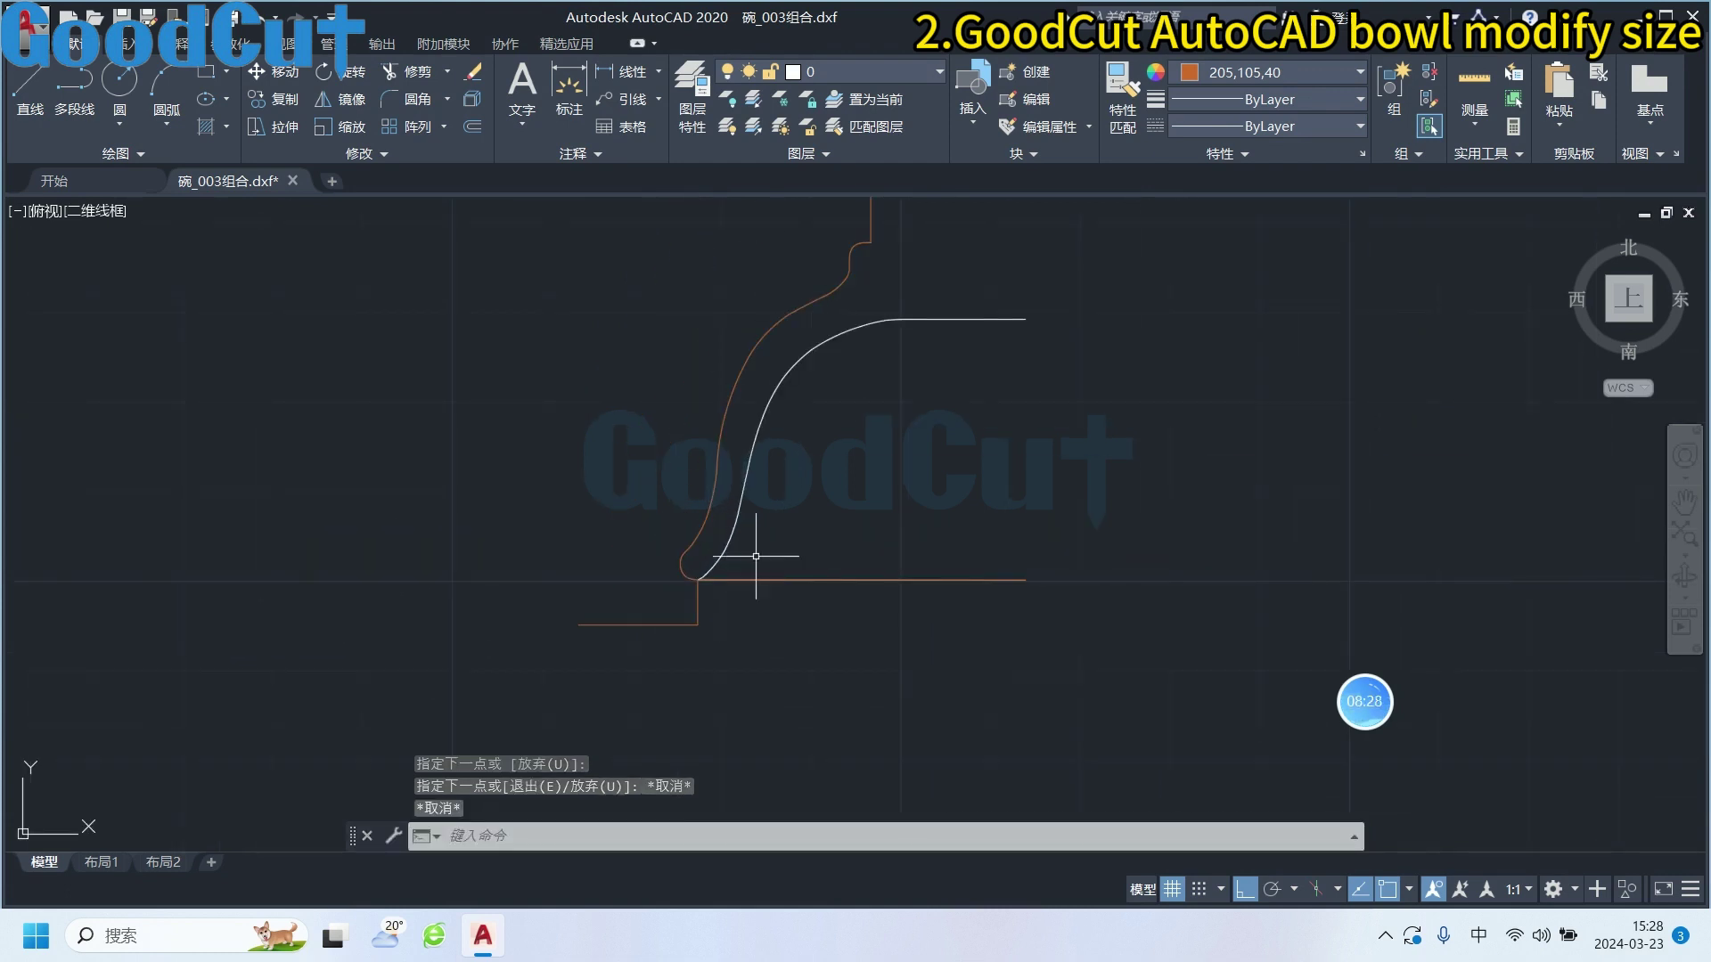
pyautogui.moveTo(834, 499); pyautogui.dragTo(855, 493, button='middle')
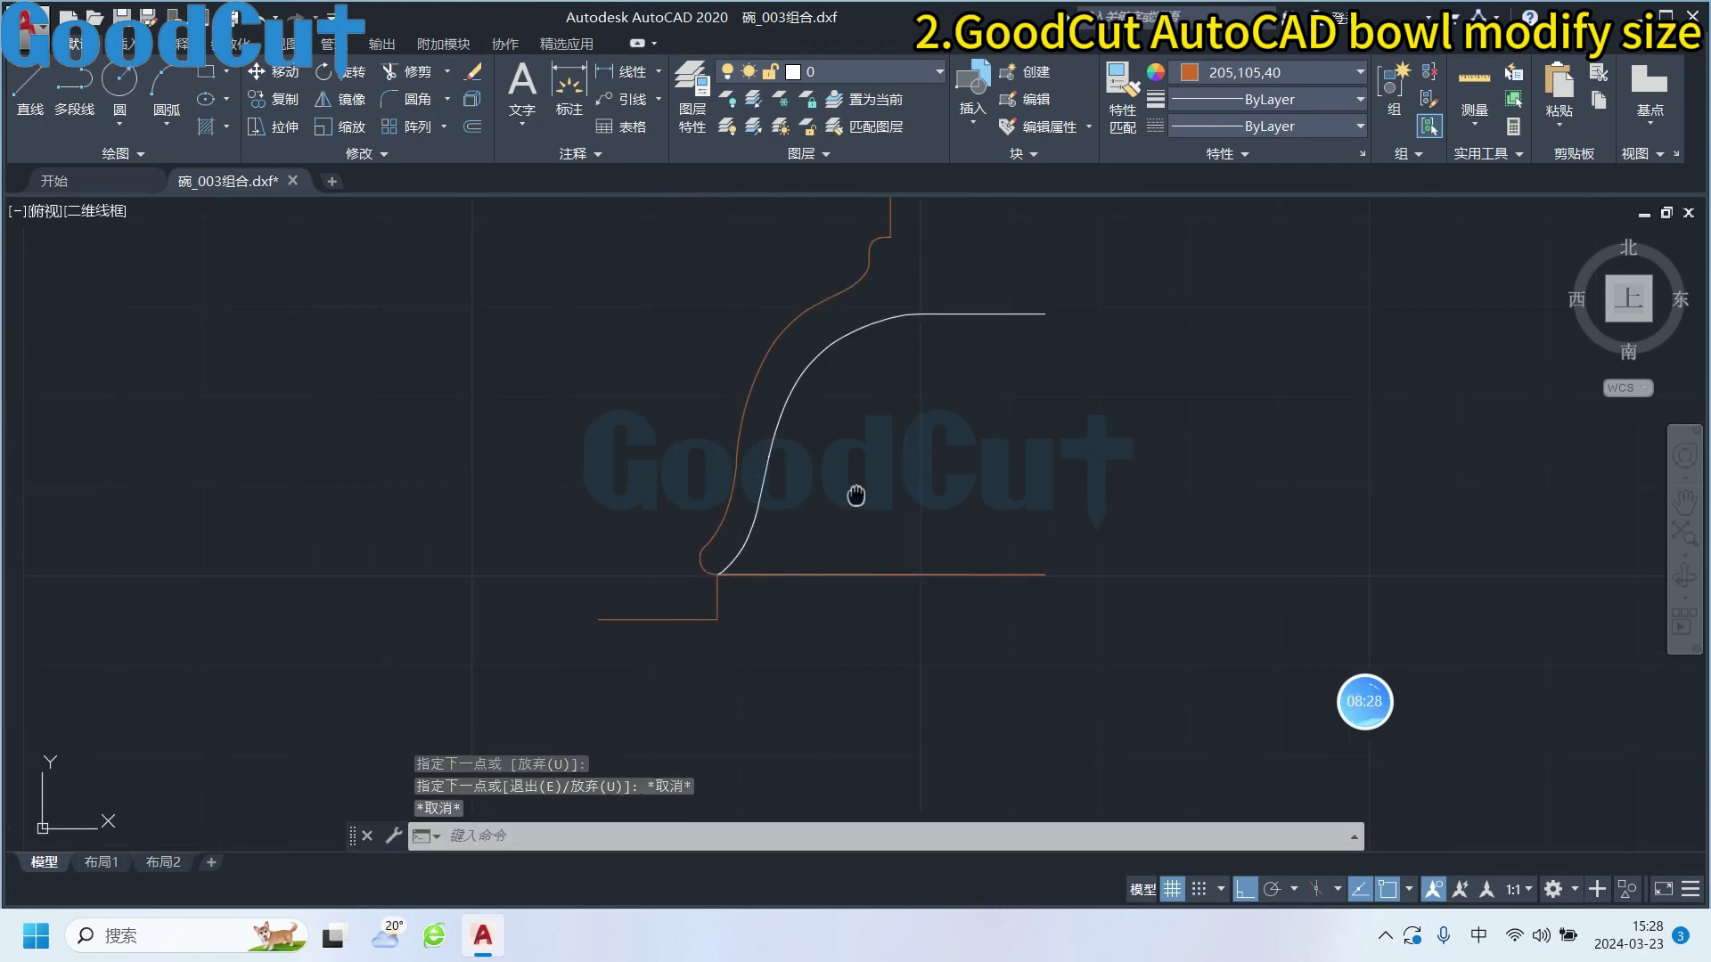
# Select the lowered bottom line, the short vertical line and the orange outer profile
pyautogui.click(719, 609)
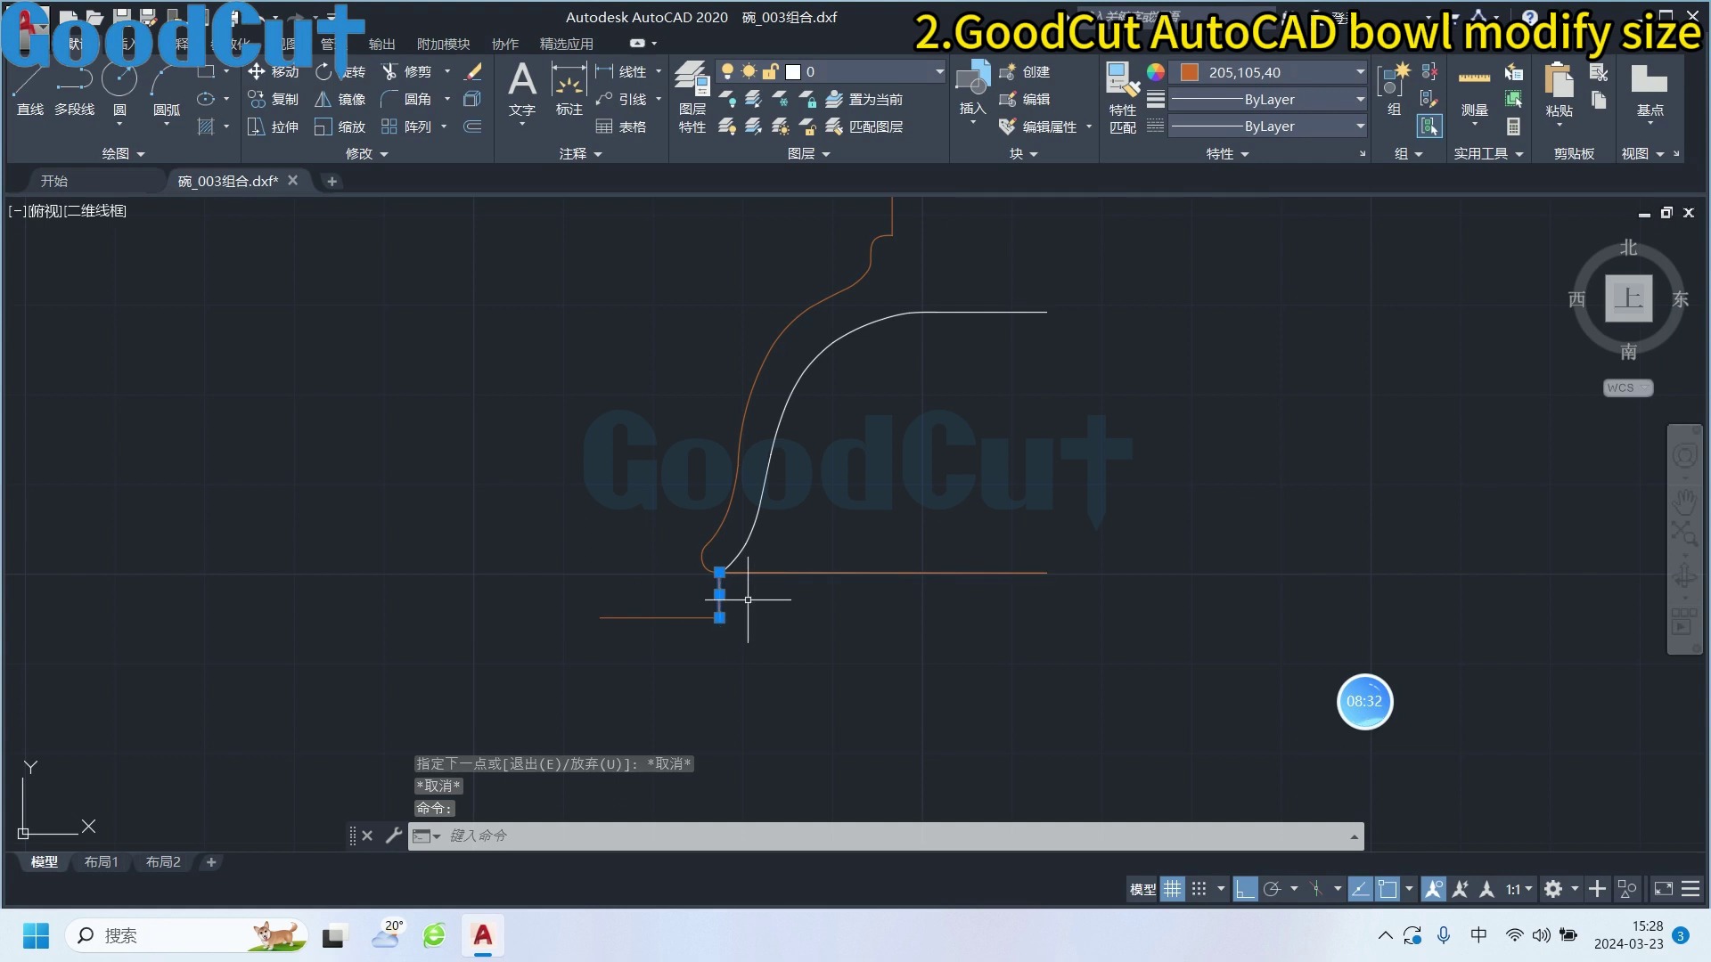
pyautogui.press('Escape')
pyautogui.click(696, 621)
pyautogui.click(719, 595)
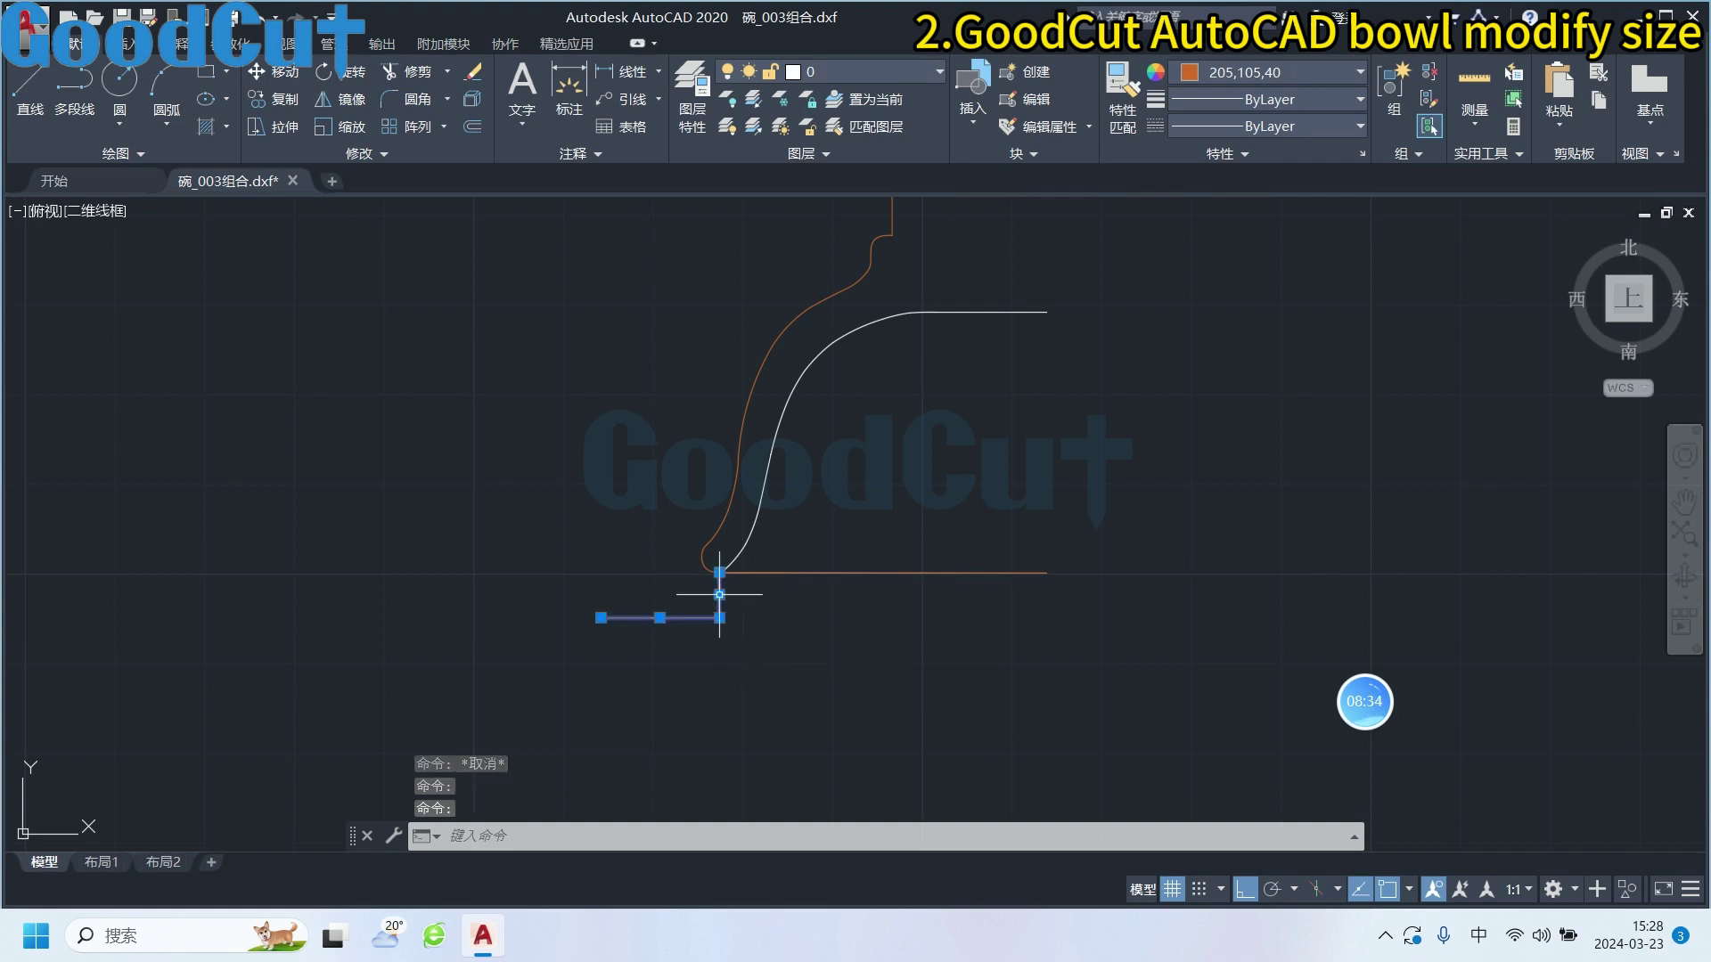
pyautogui.click(698, 553)
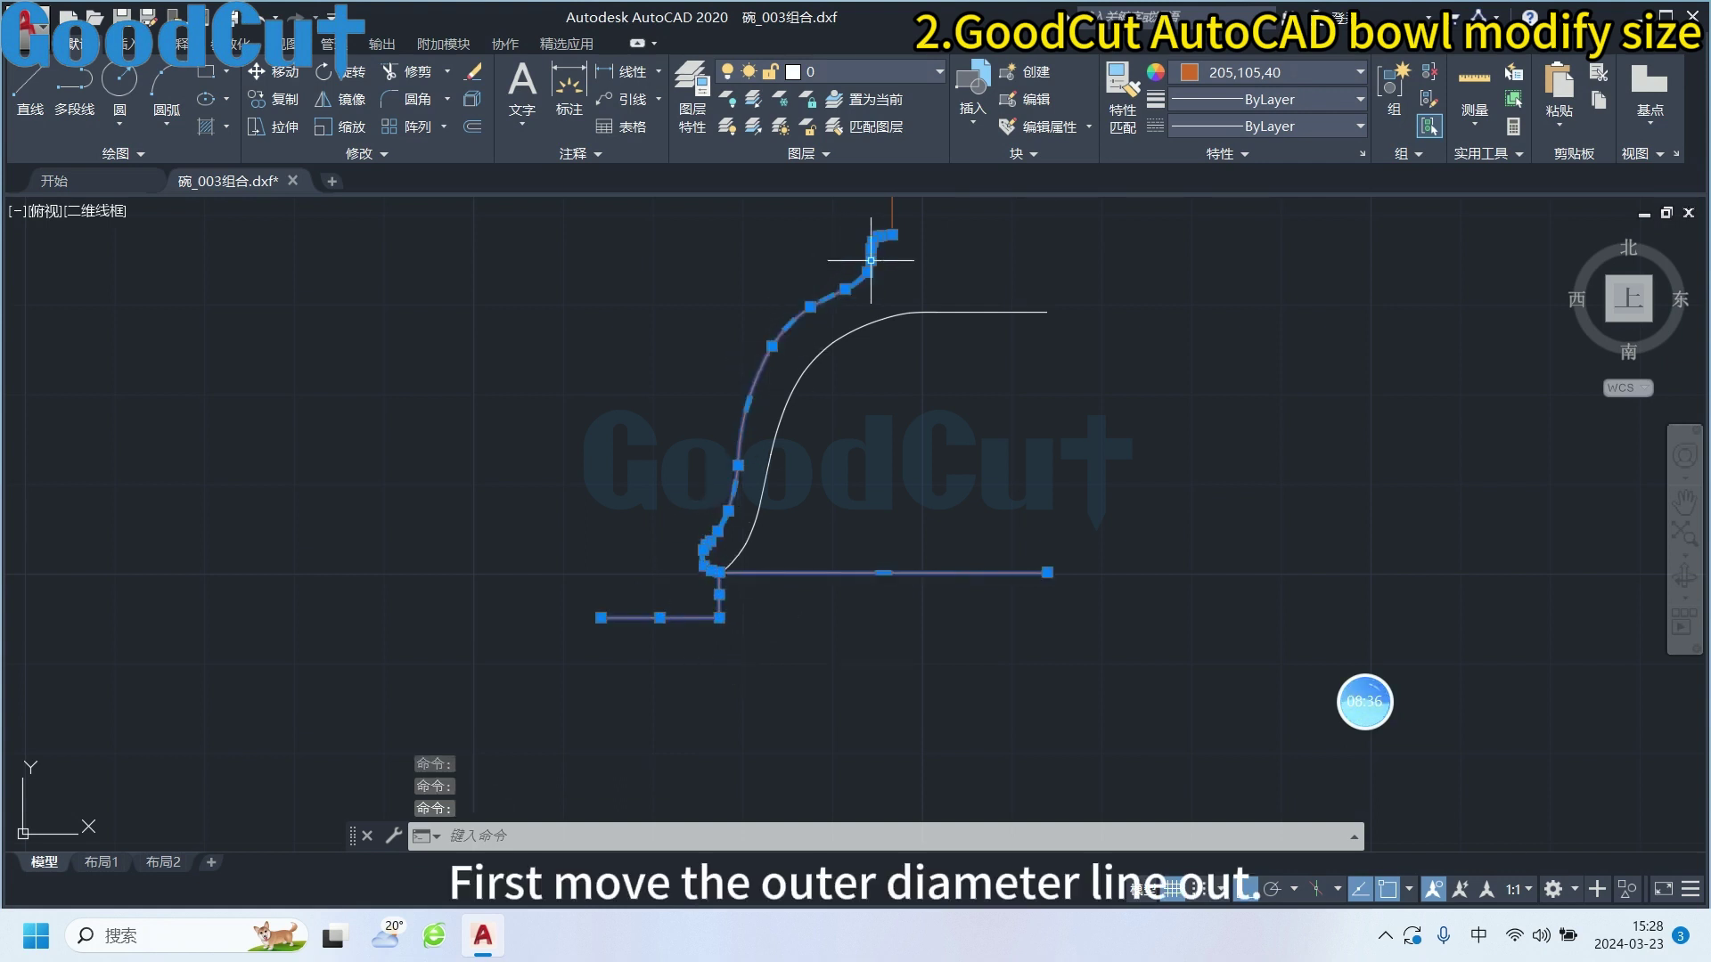
# Add the profile's top to the selection and move the outer profile to the right of the inner one
pyautogui.moveTo(871, 261); pyautogui.dragTo(833, 491, button='middle')
pyautogui.click(896, 392)
pyautogui.click(815, 363)
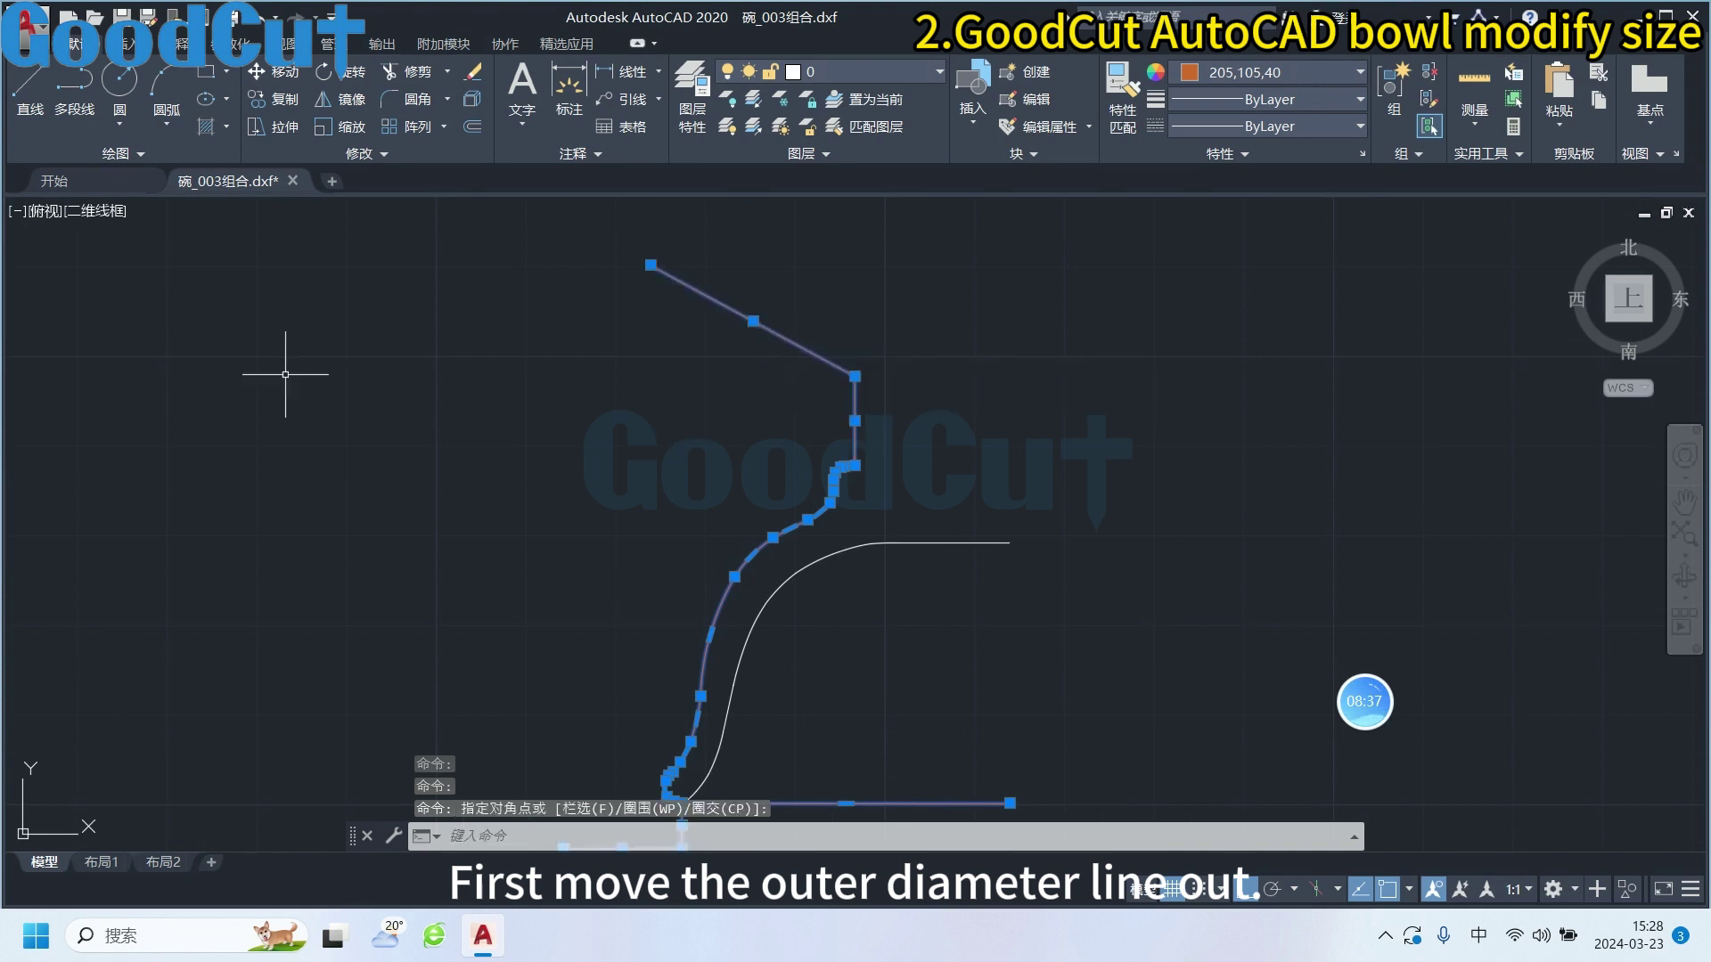
pyautogui.click(276, 71)
pyautogui.scroll(-5, 513, 505)
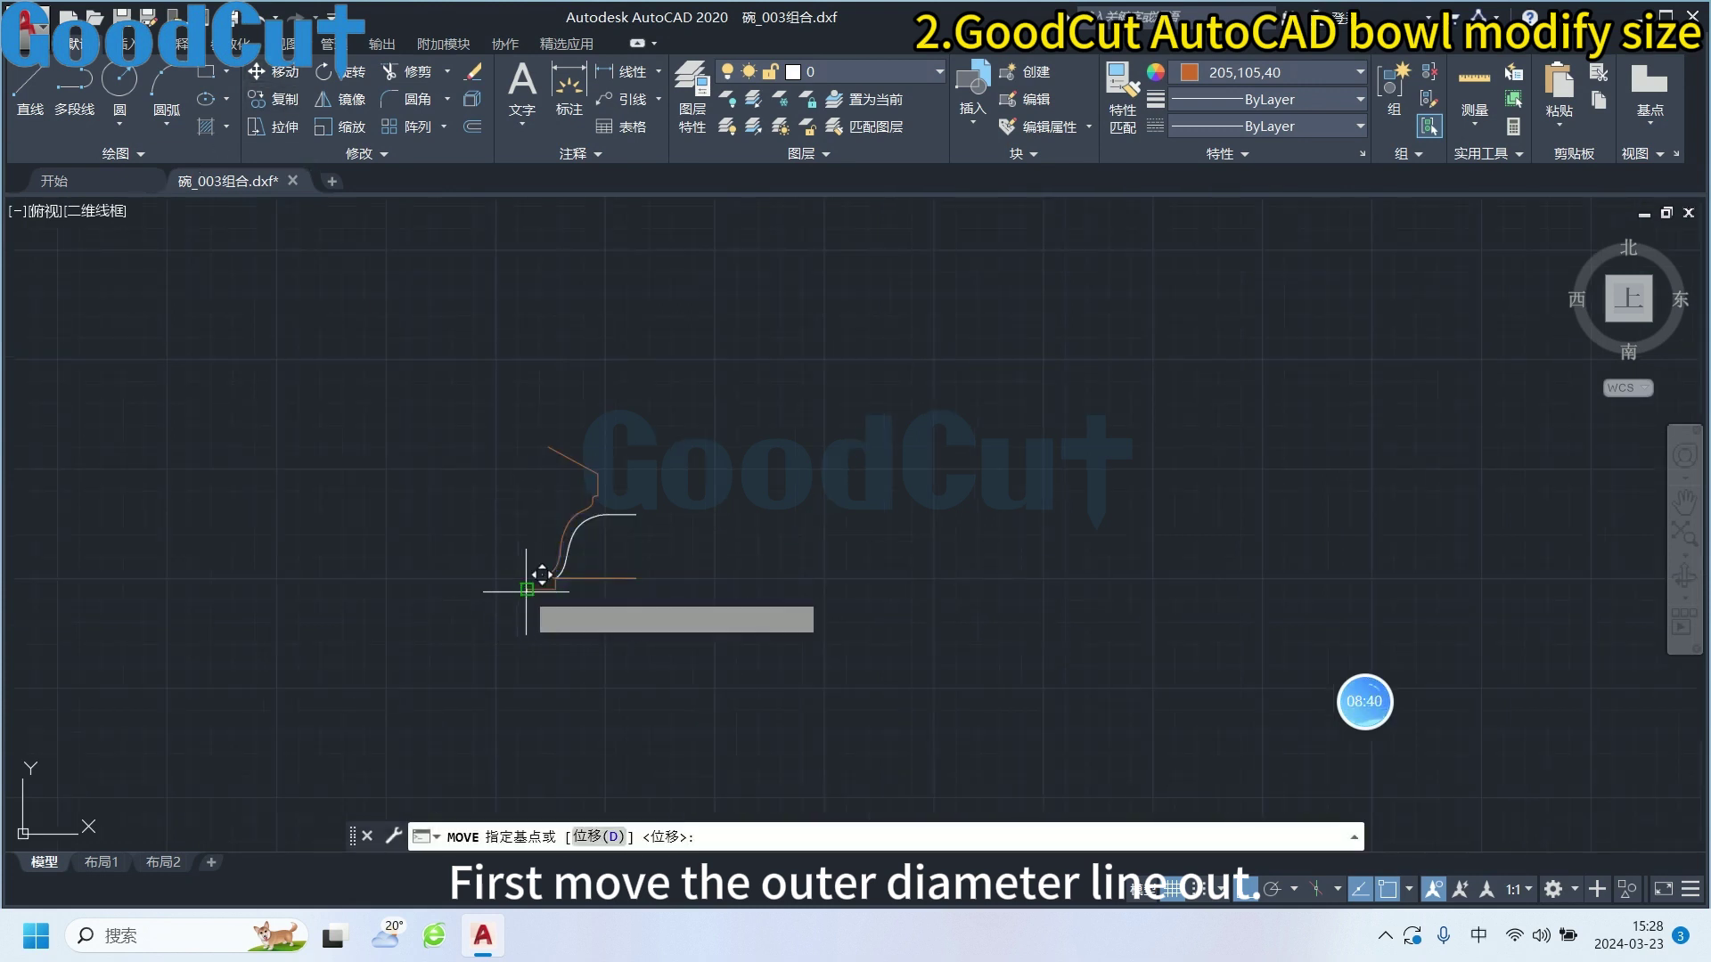
pyautogui.click(526, 589)
pyautogui.click(894, 589)
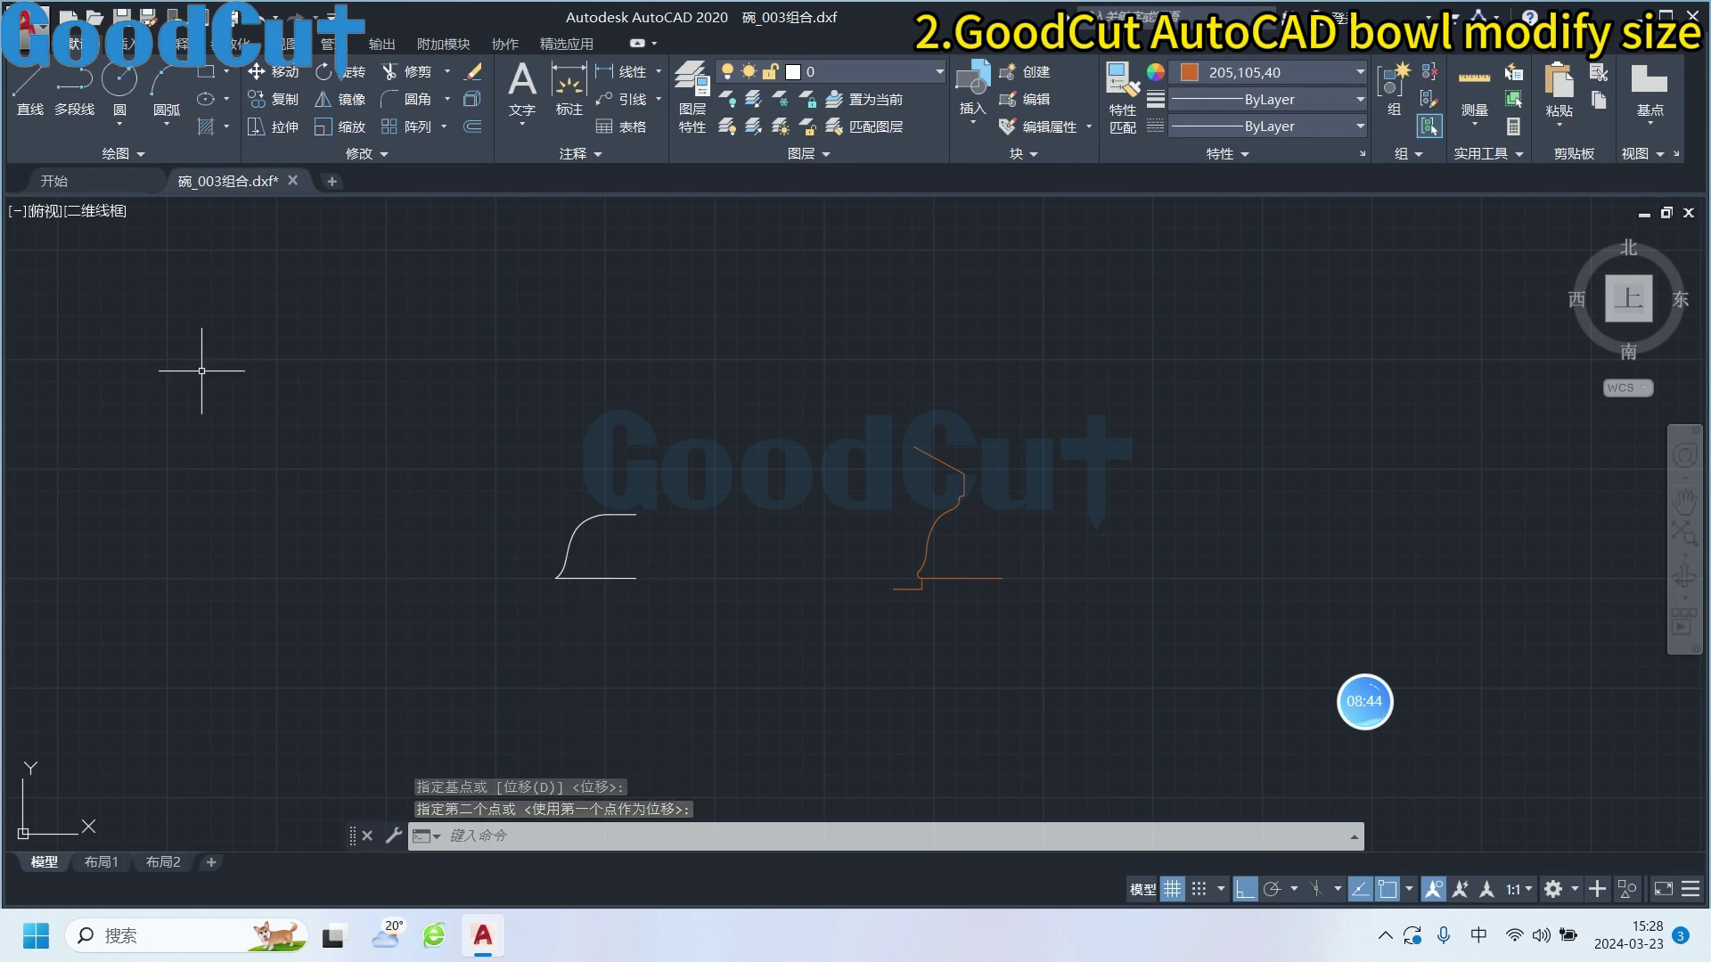
# Draw a line 5 down from the inner bottom line's right end, then left past the inner profile
pyautogui.click(45, 105)
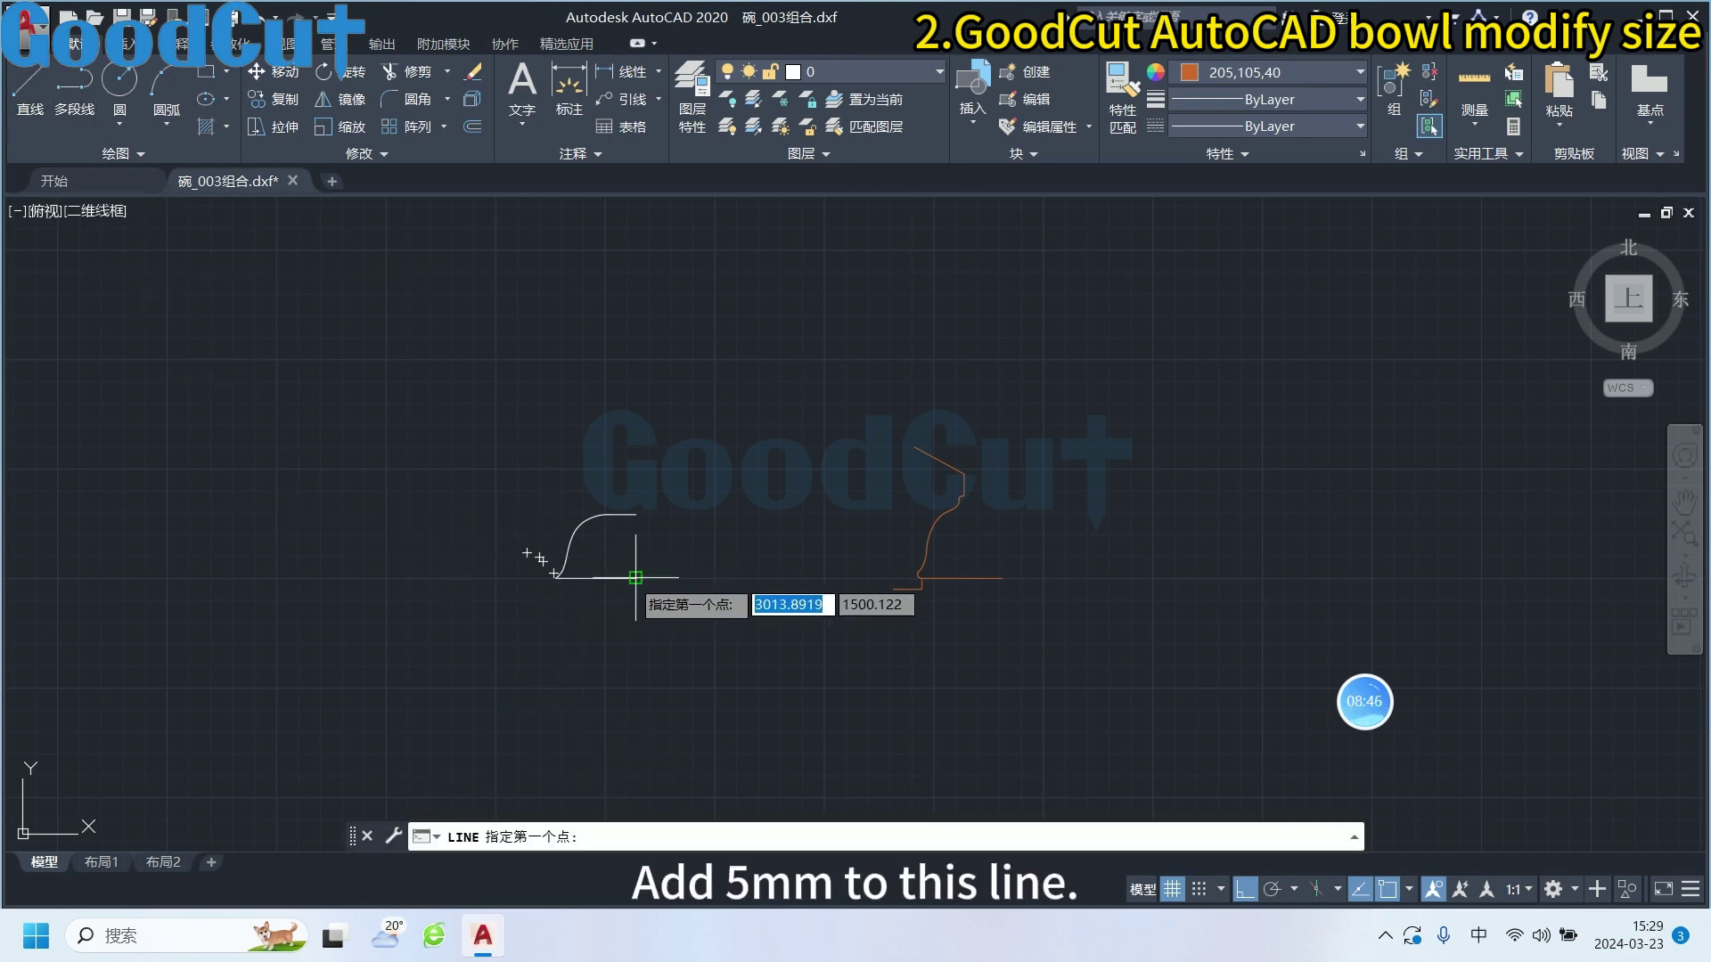
pyautogui.click(636, 577)
pyautogui.write('5')
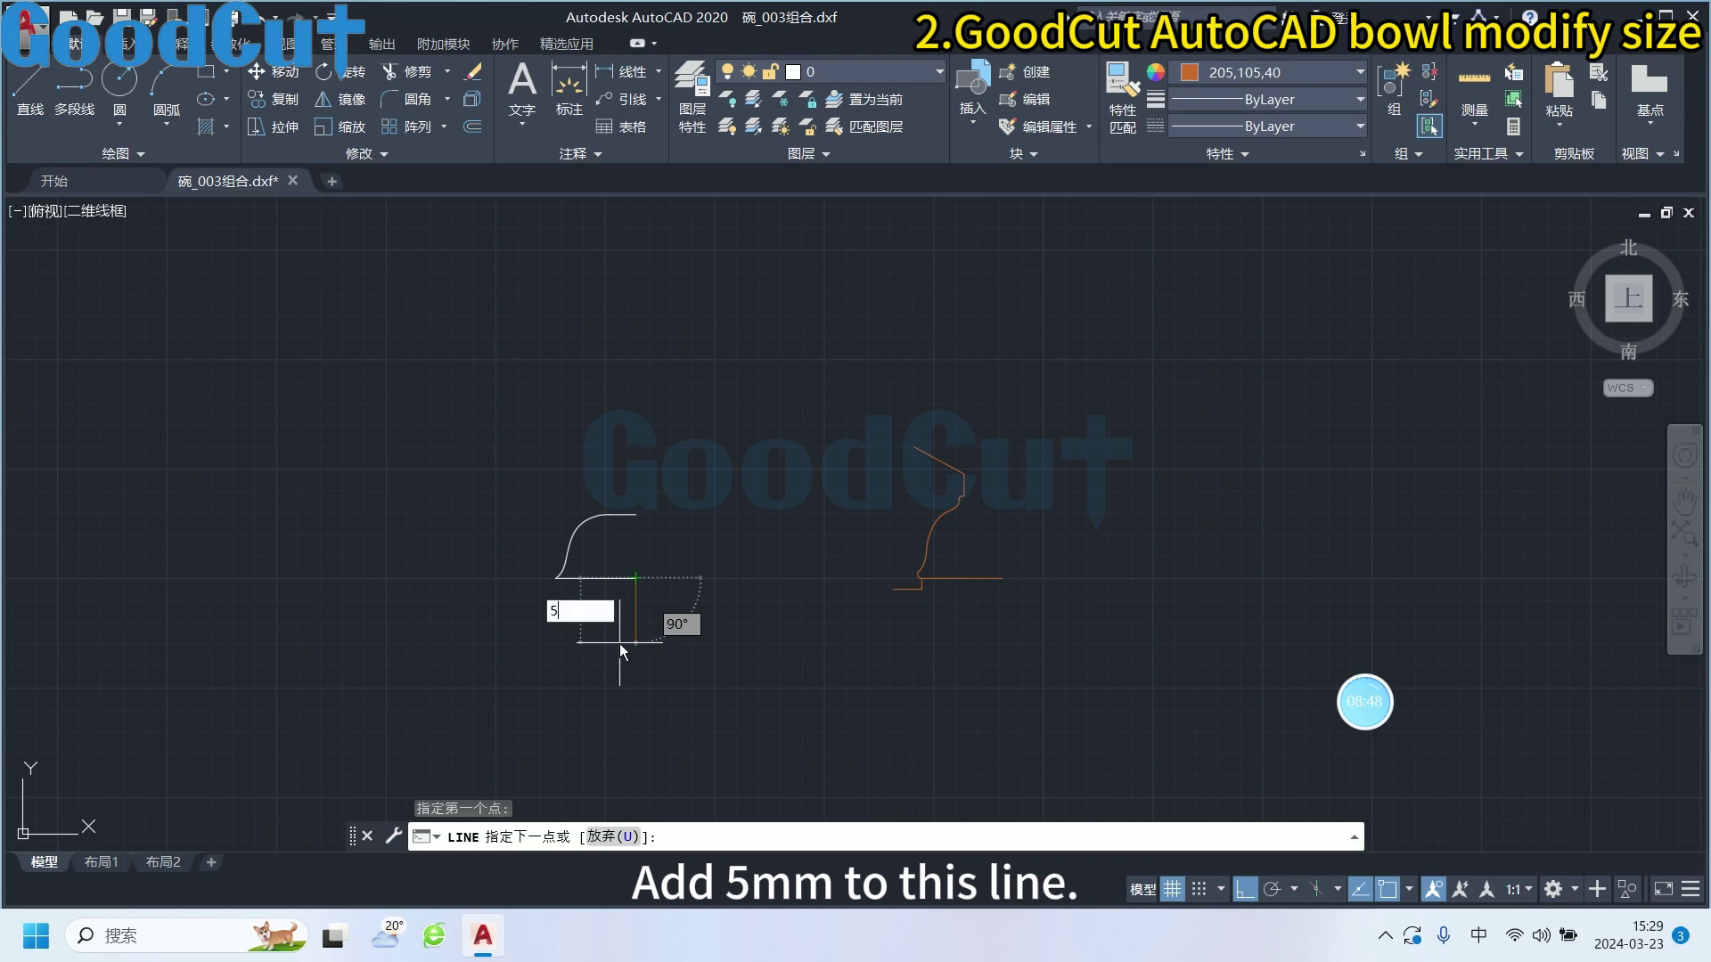
pyautogui.press('Return')
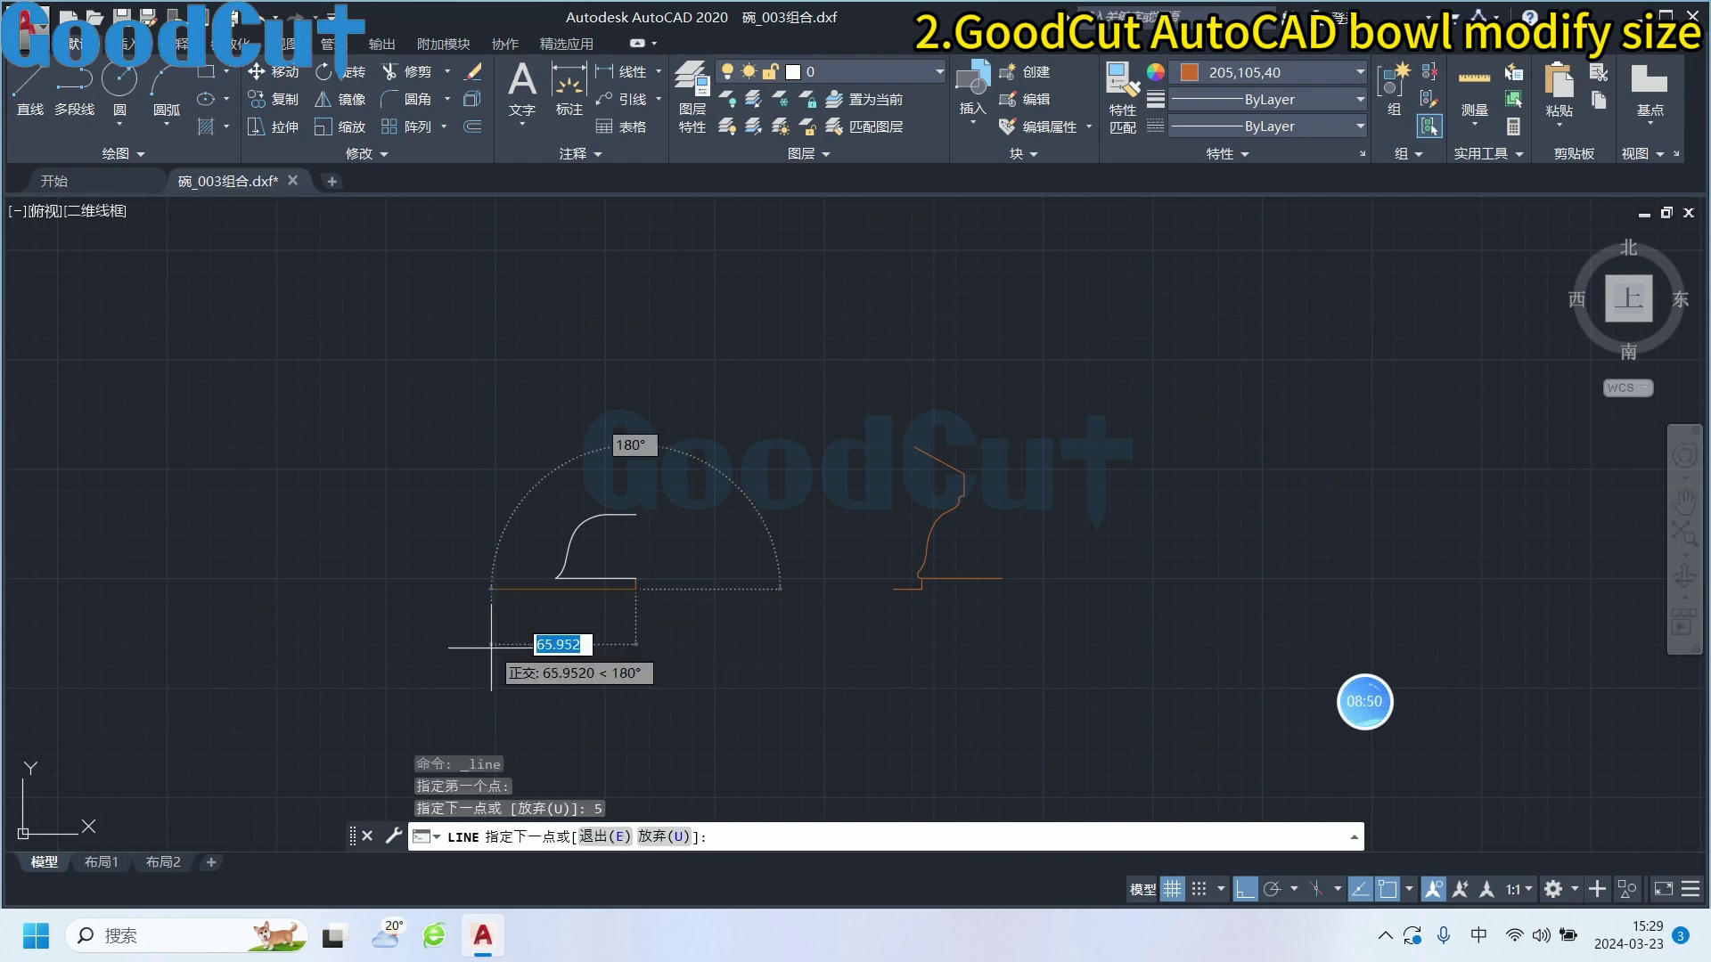
pyautogui.click(491, 647)
pyautogui.press('Escape')
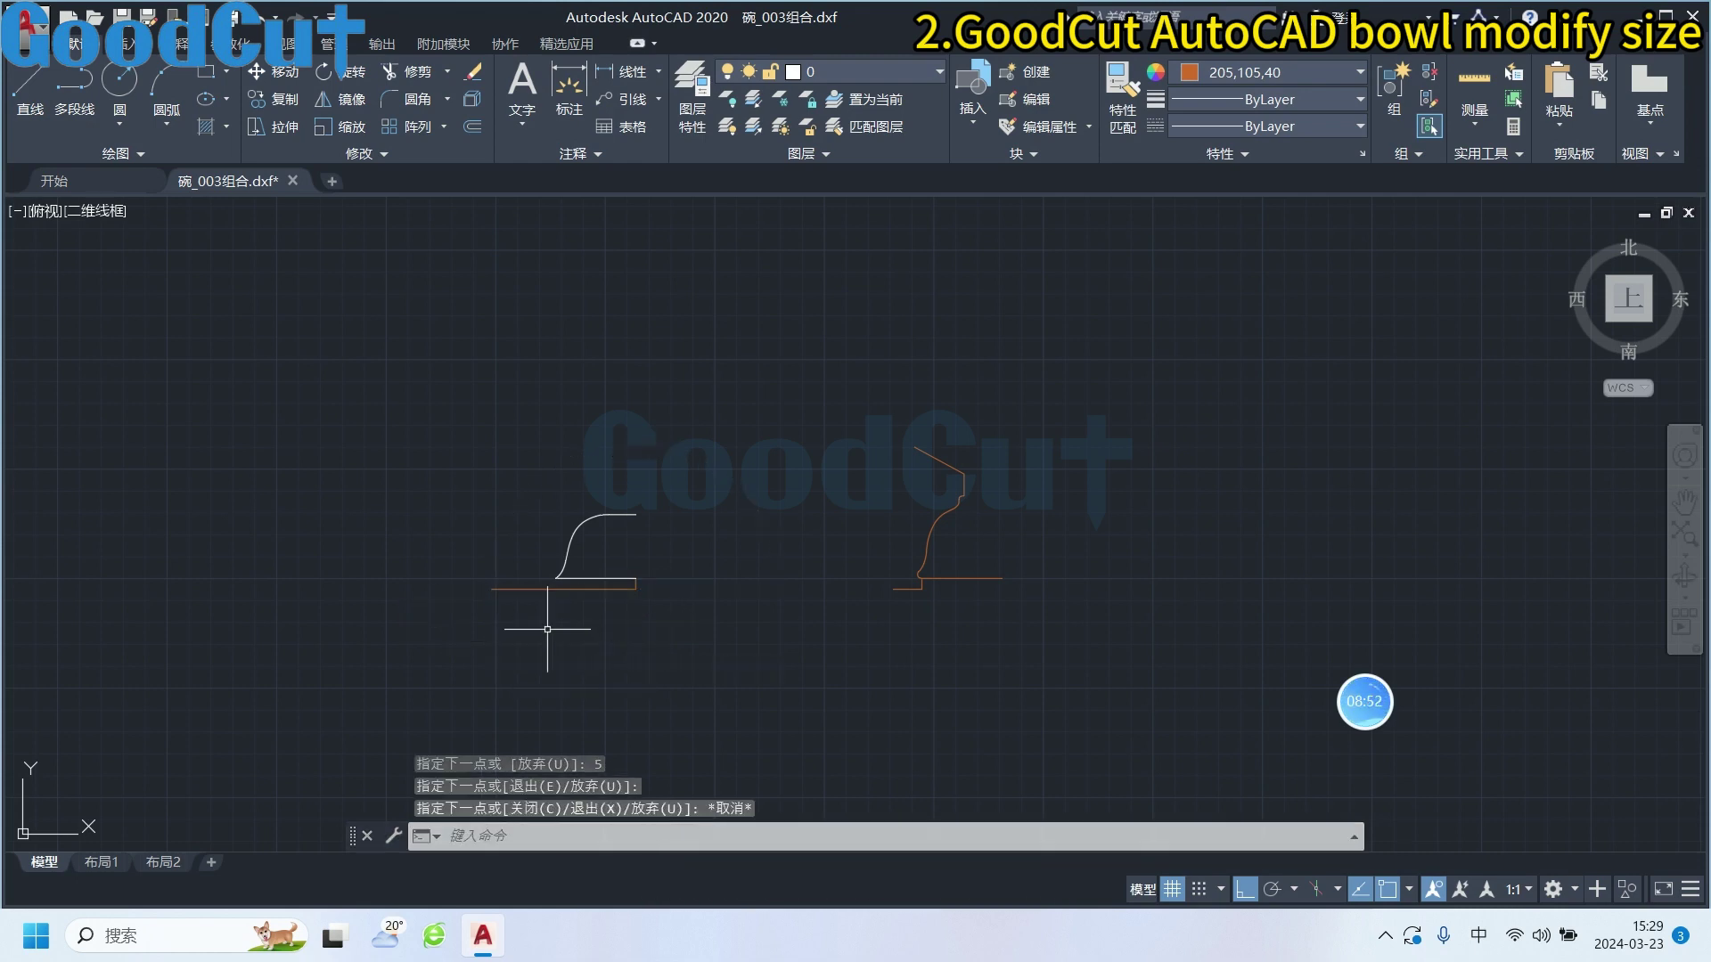
pyautogui.moveTo(829, 629); pyautogui.dragTo(795, 624, button='middle')
pyautogui.scroll(2, 822, 624)
pyautogui.scroll(2, 802, 638)
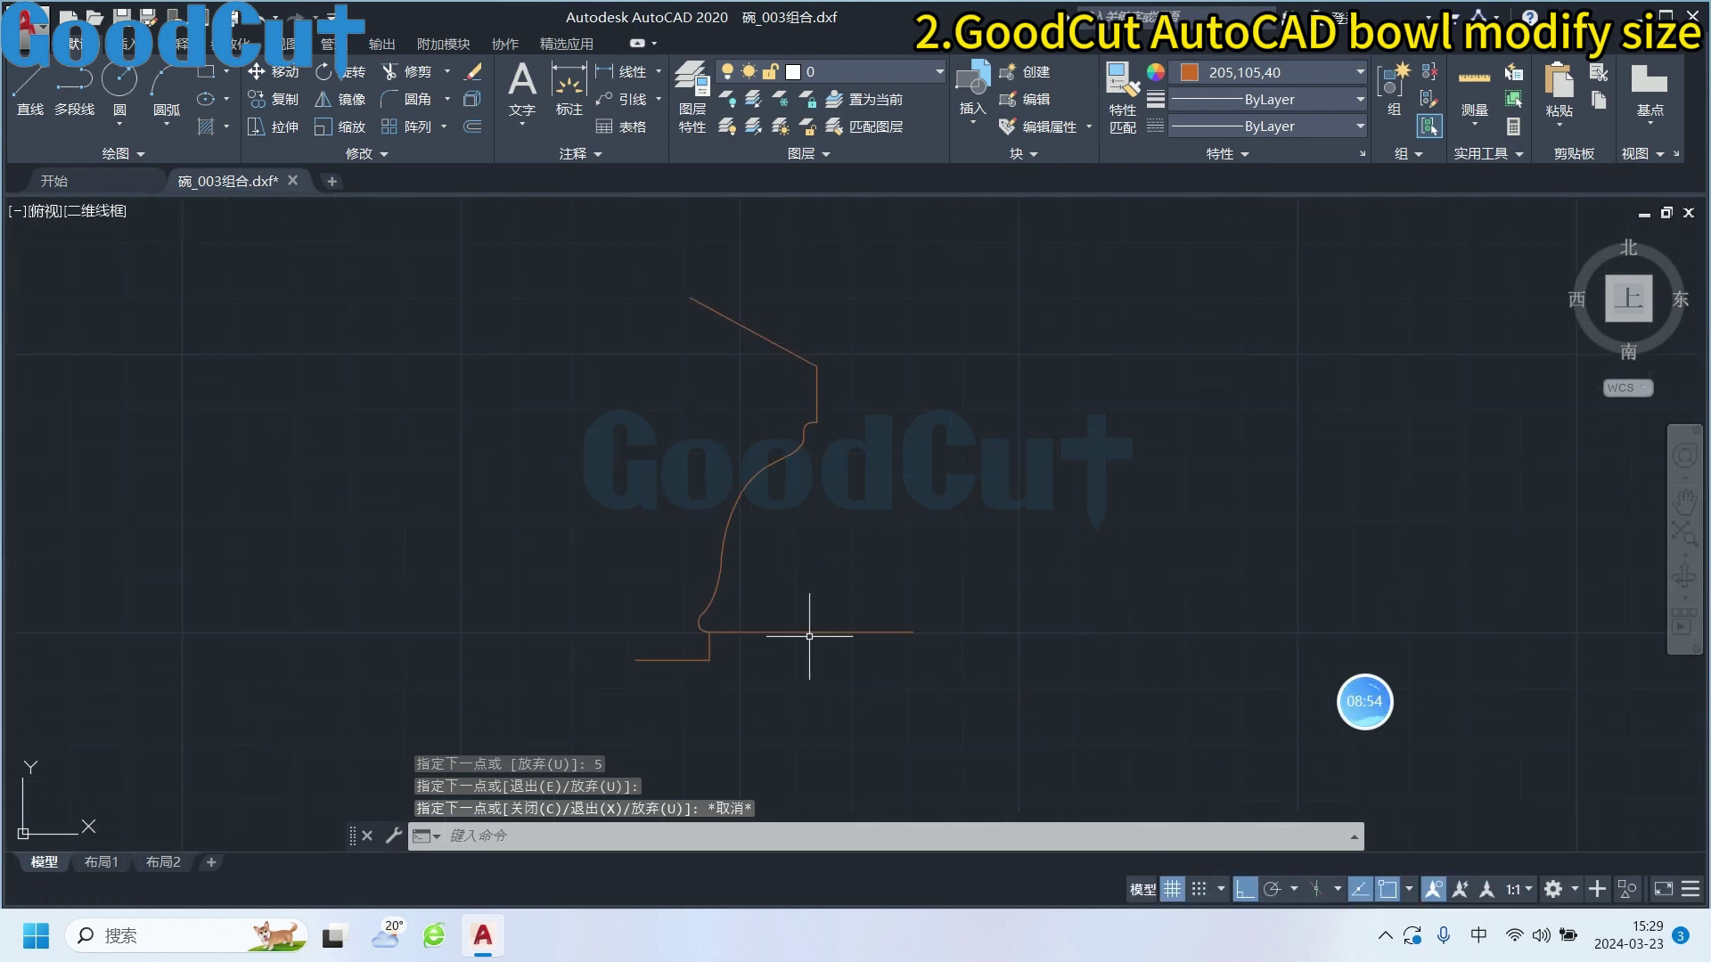
# Trim off the extra line segments beside the outer profile with TR
pyautogui.write('t')
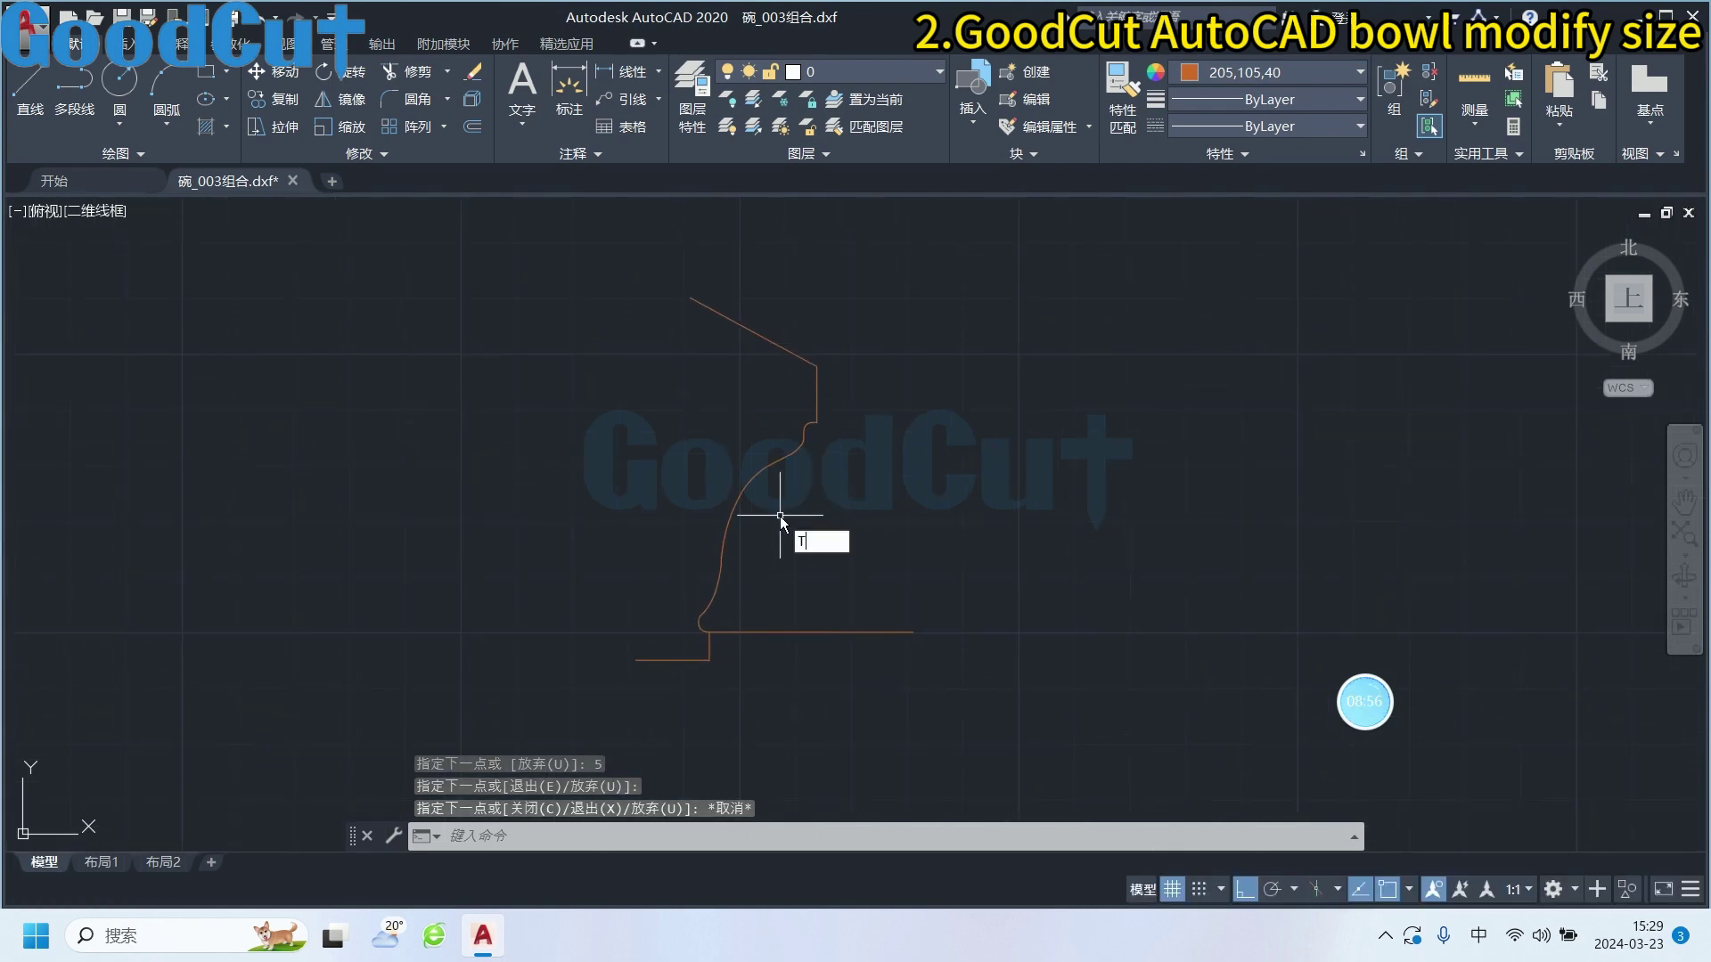
pyautogui.write('r')
pyautogui.press('Return')
pyautogui.press('Return')
pyautogui.click(891, 679)
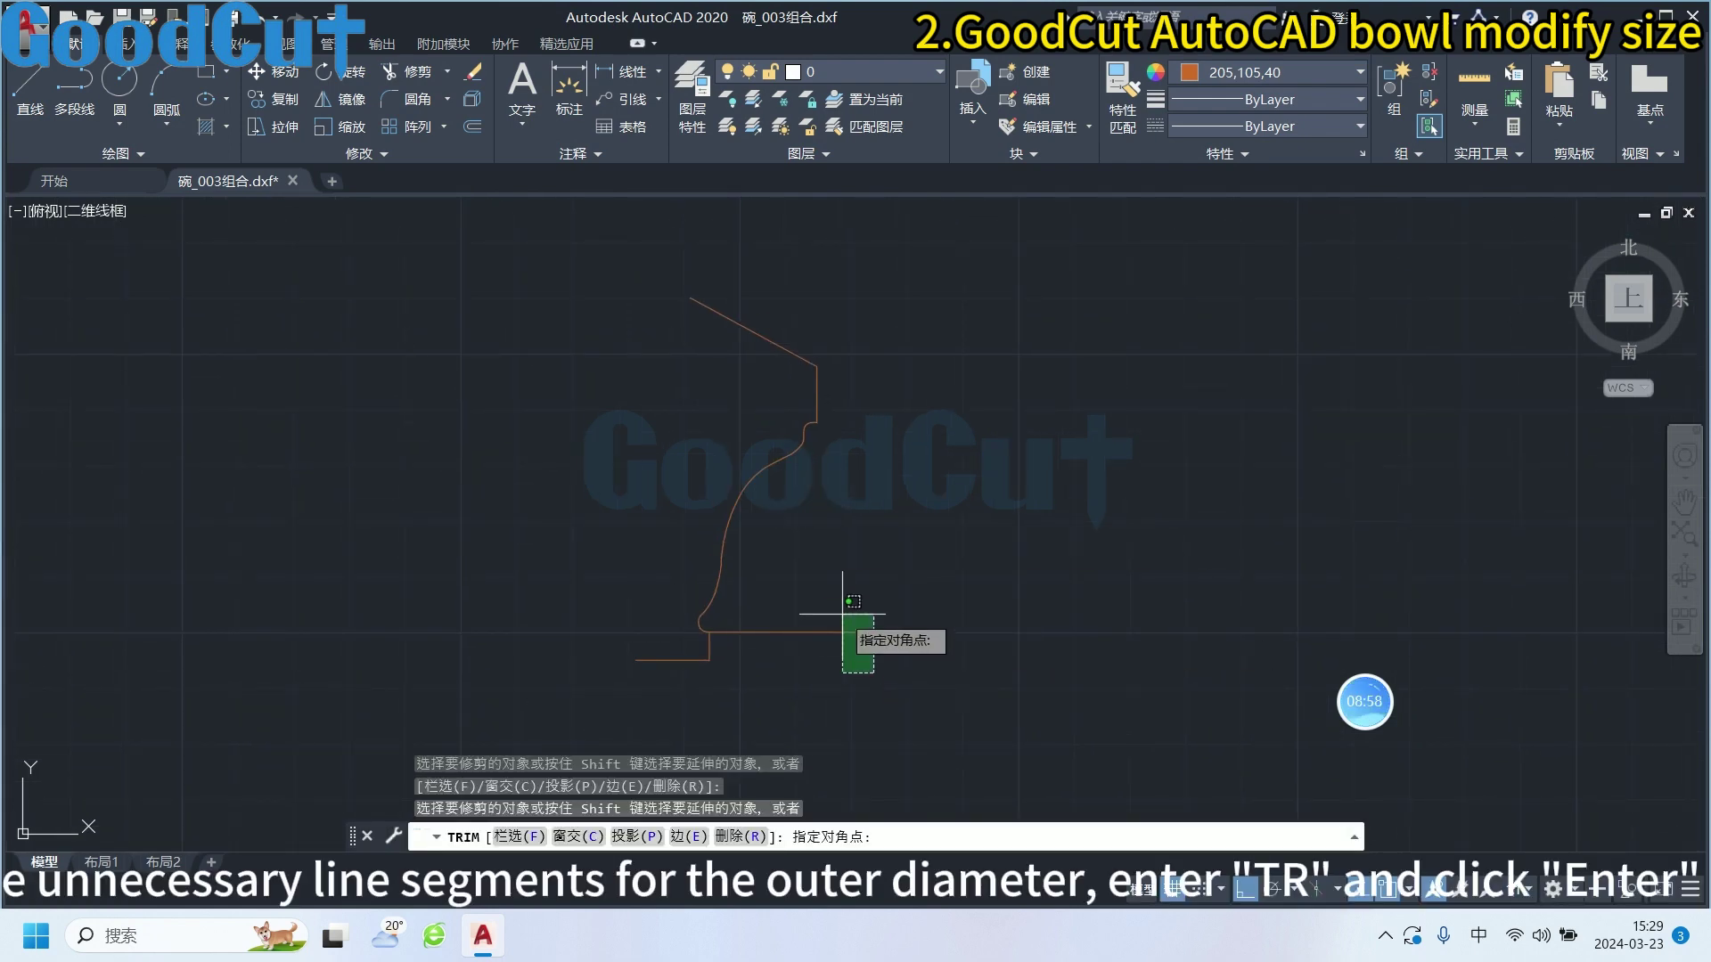
pyautogui.click(842, 615)
pyautogui.scroll(-2, 841, 615)
pyautogui.press('Escape')
pyautogui.moveTo(840, 561); pyautogui.dragTo(935, 496, button='middle')
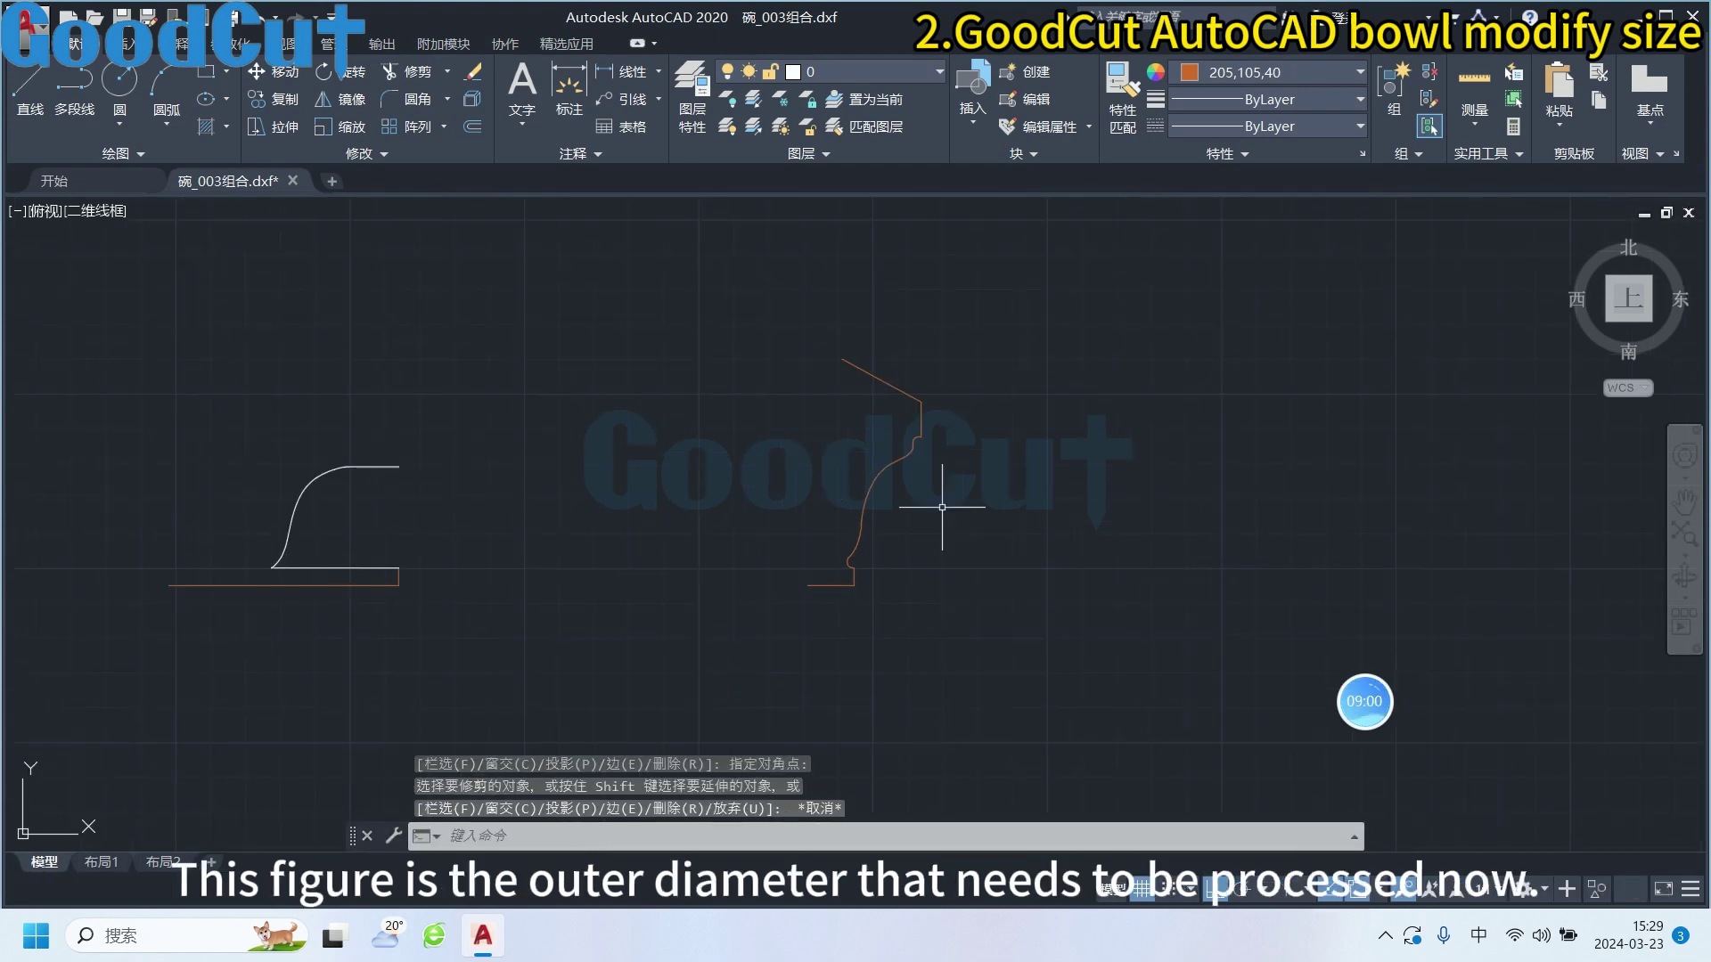
# Window-select the outer profile, then clear the selection and centre the profile in view
pyautogui.moveTo(718, 267); pyautogui.dragTo(1061, 686)
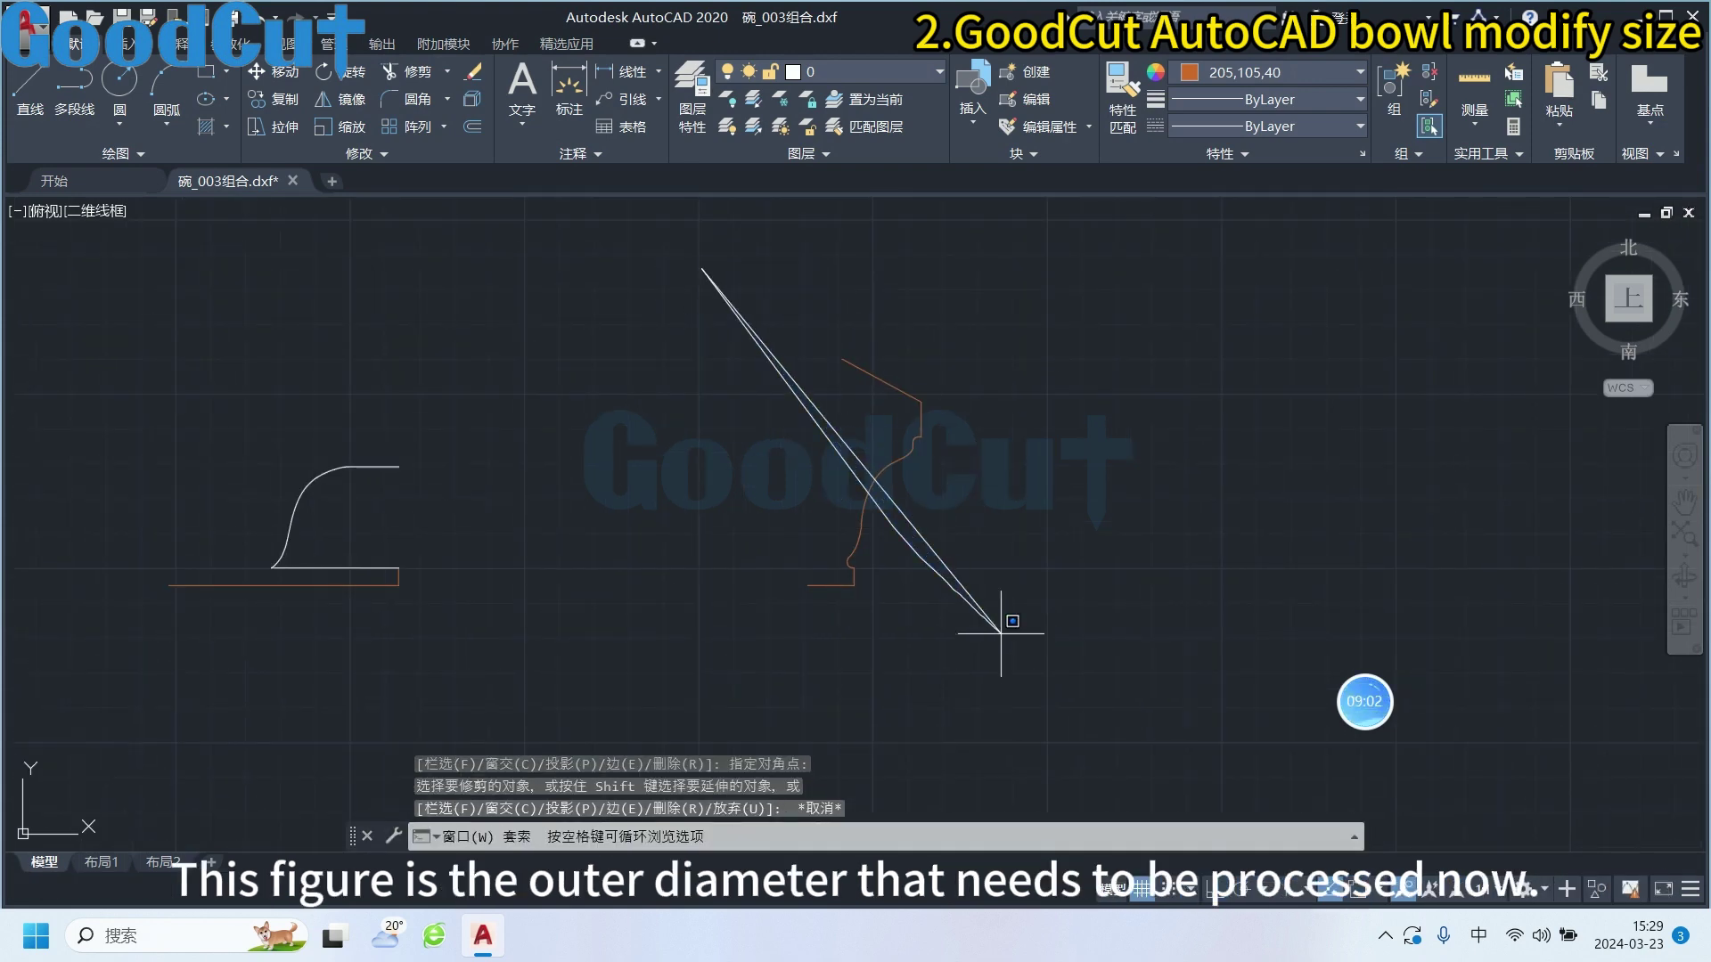
pyautogui.moveTo(701, 306); pyautogui.dragTo(909, 516)
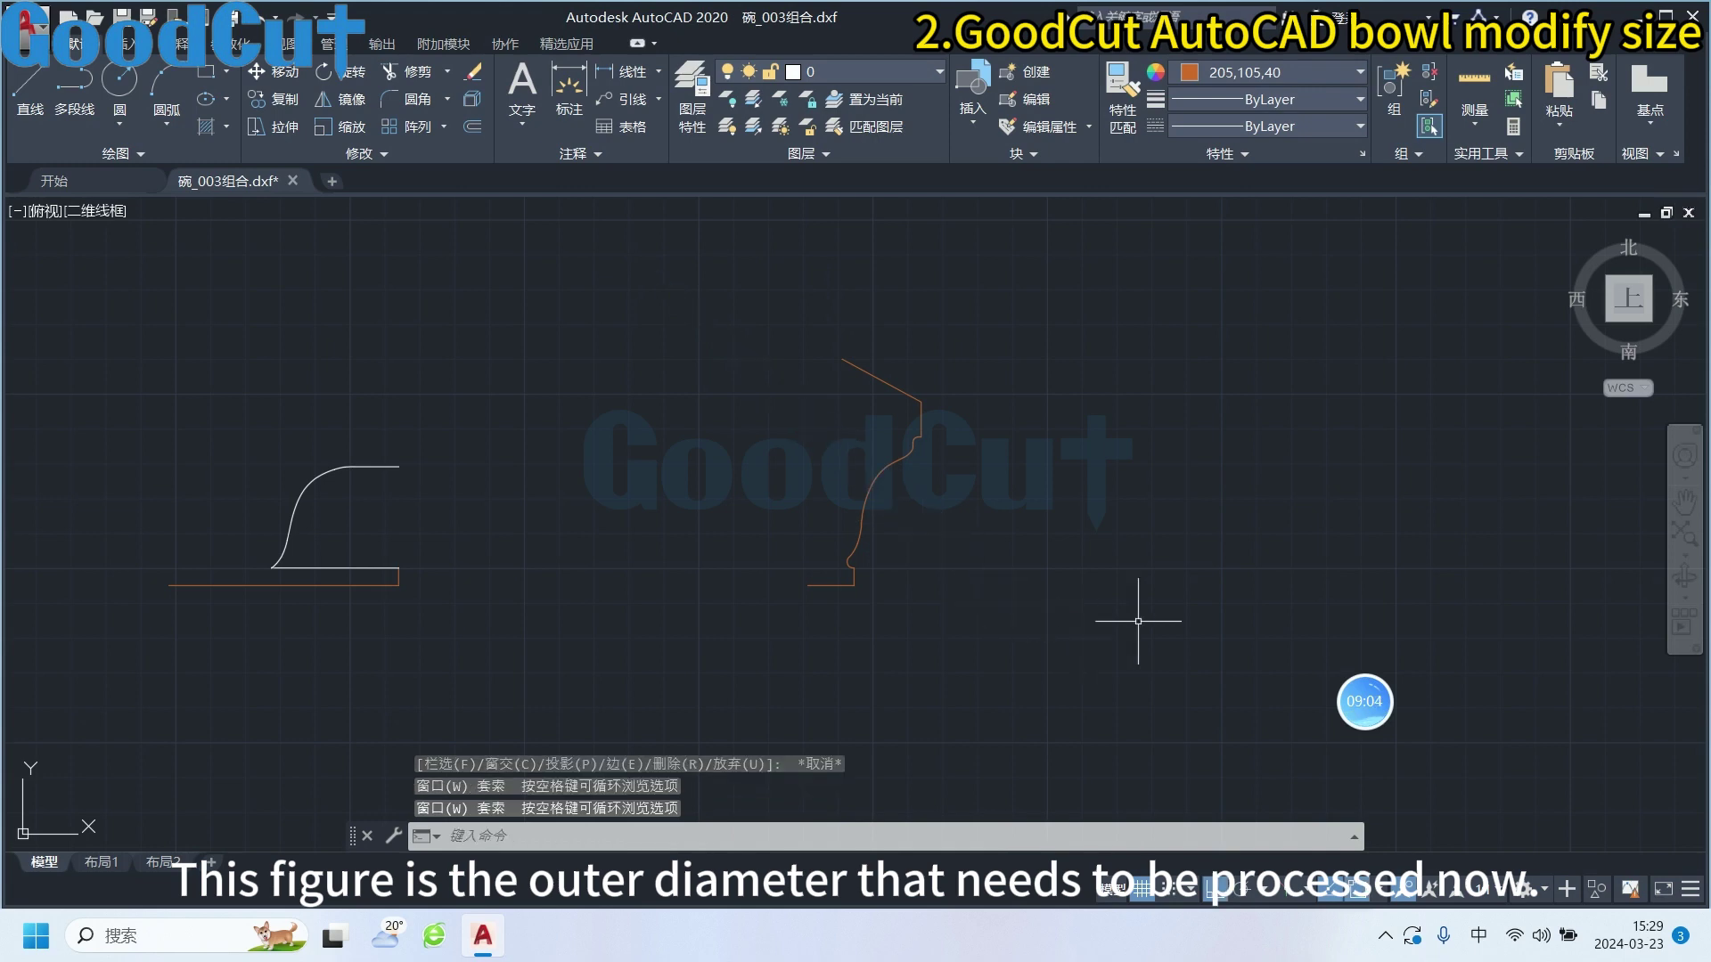
pyautogui.moveTo(1225, 612)
pyautogui.mouseDown()
pyautogui.moveTo(783, 311)
pyautogui.moveTo(775, 723)
pyautogui.mouseUp()
pyautogui.click(996, 580)
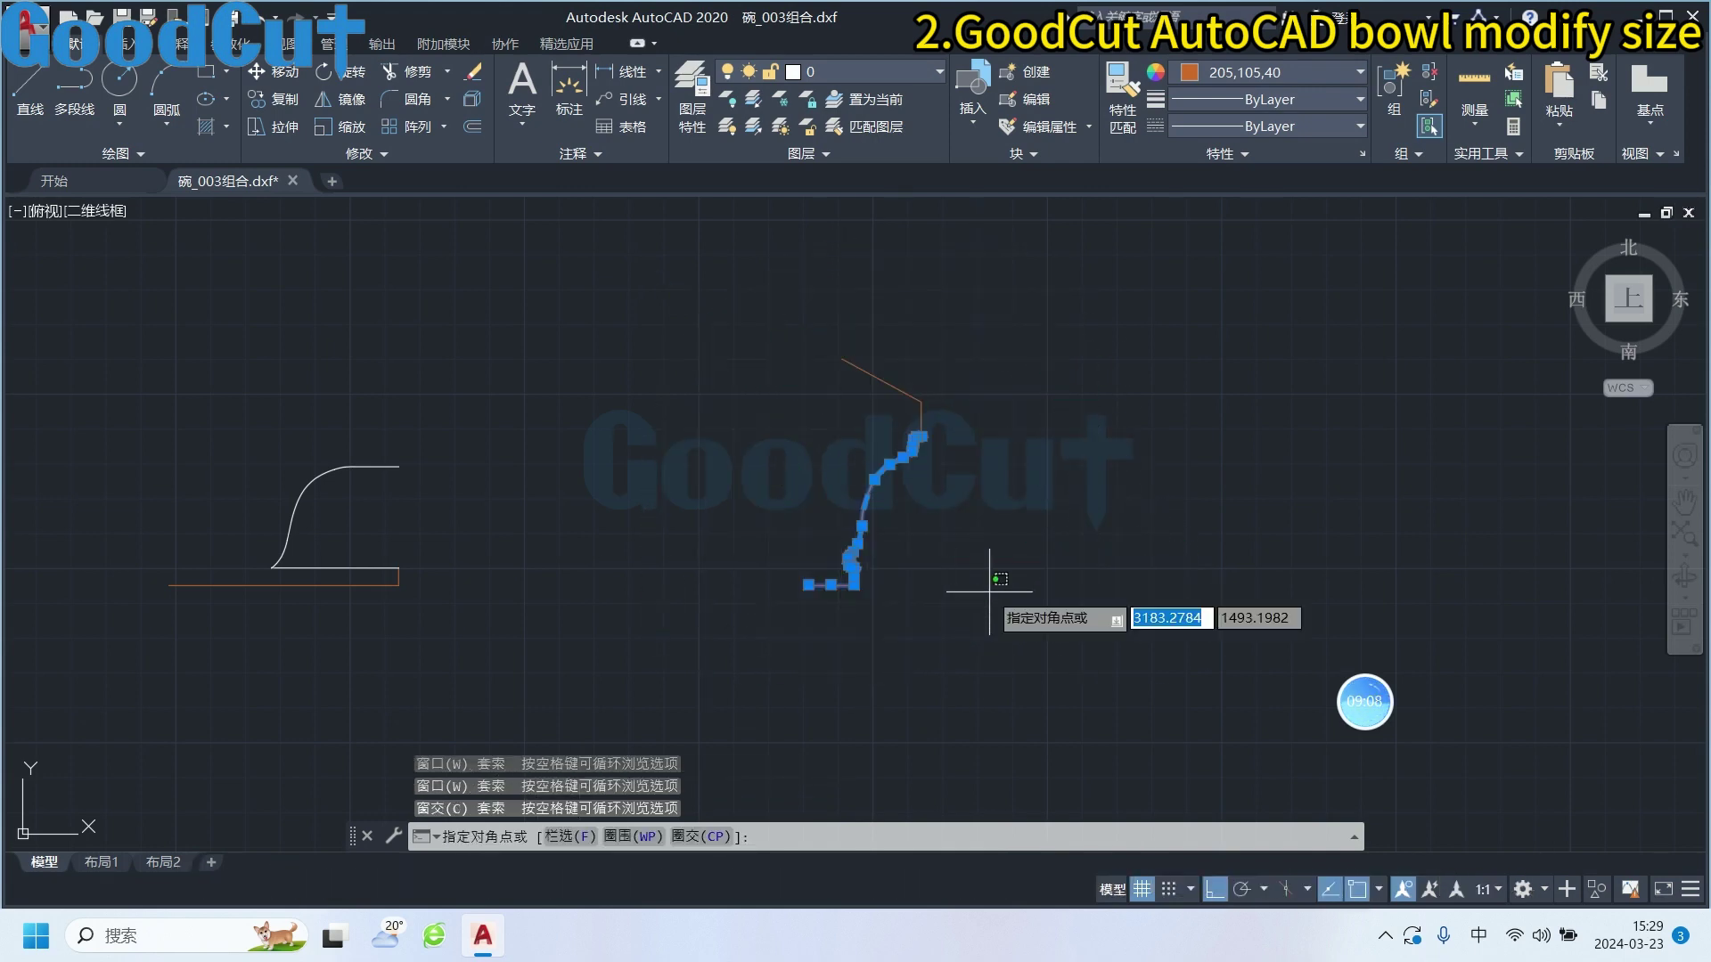
pyautogui.press('Escape')
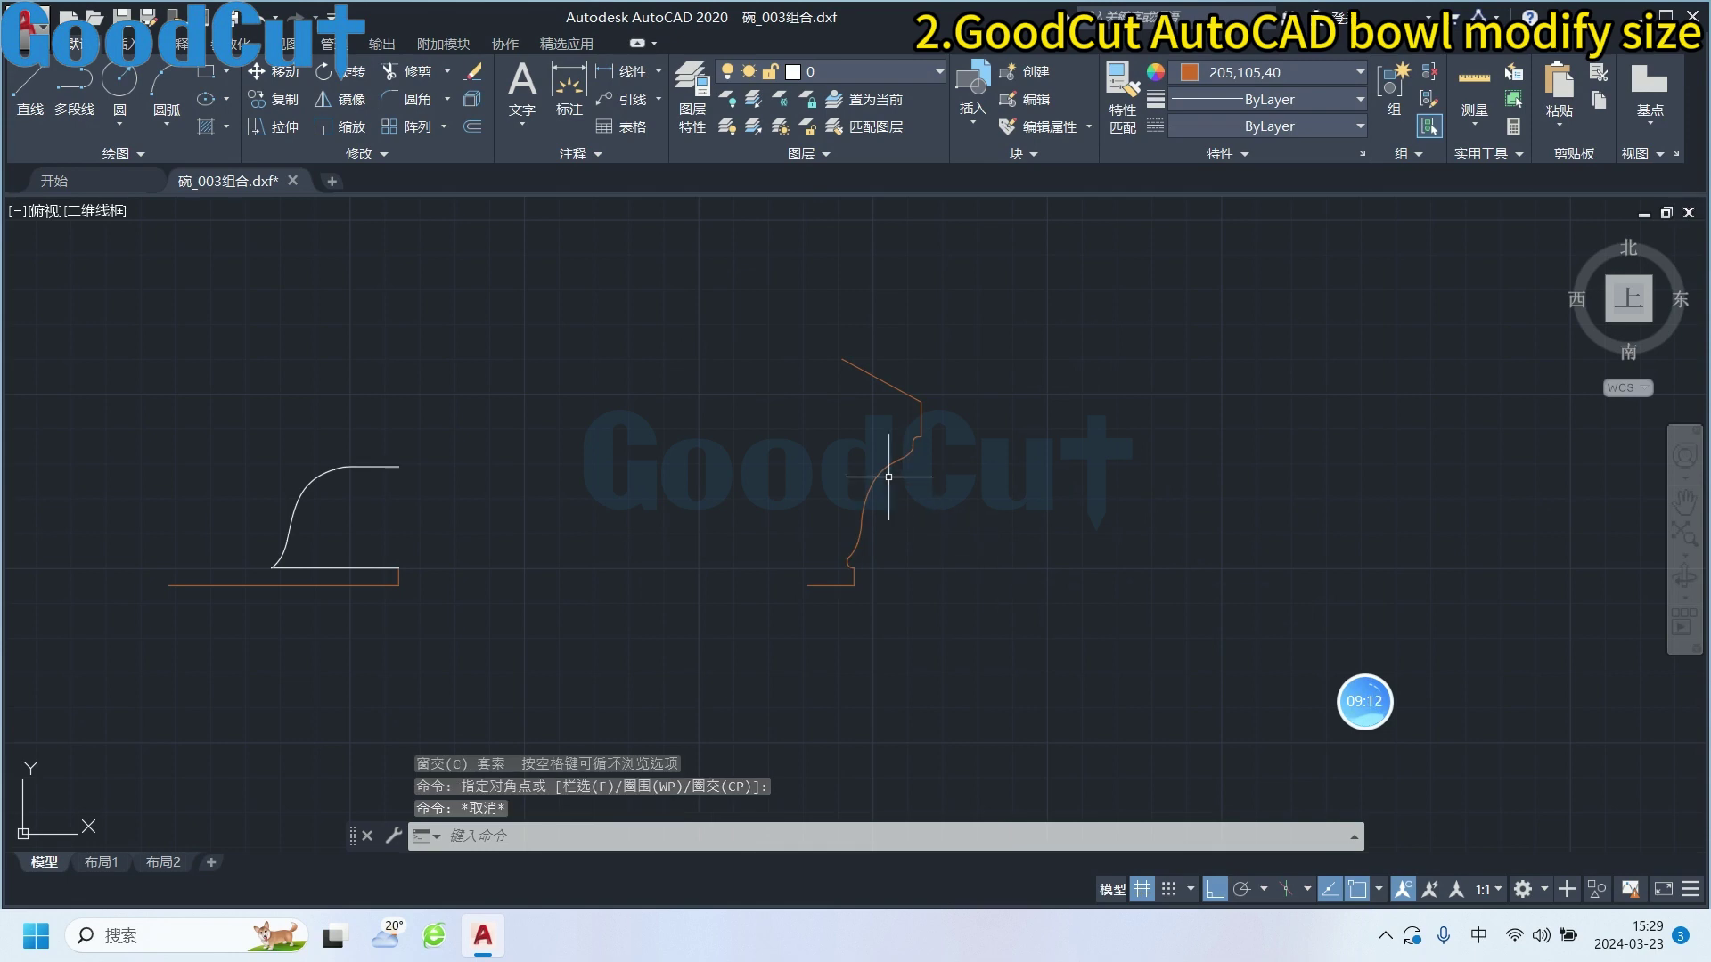
pyautogui.scroll(2, 925, 520)
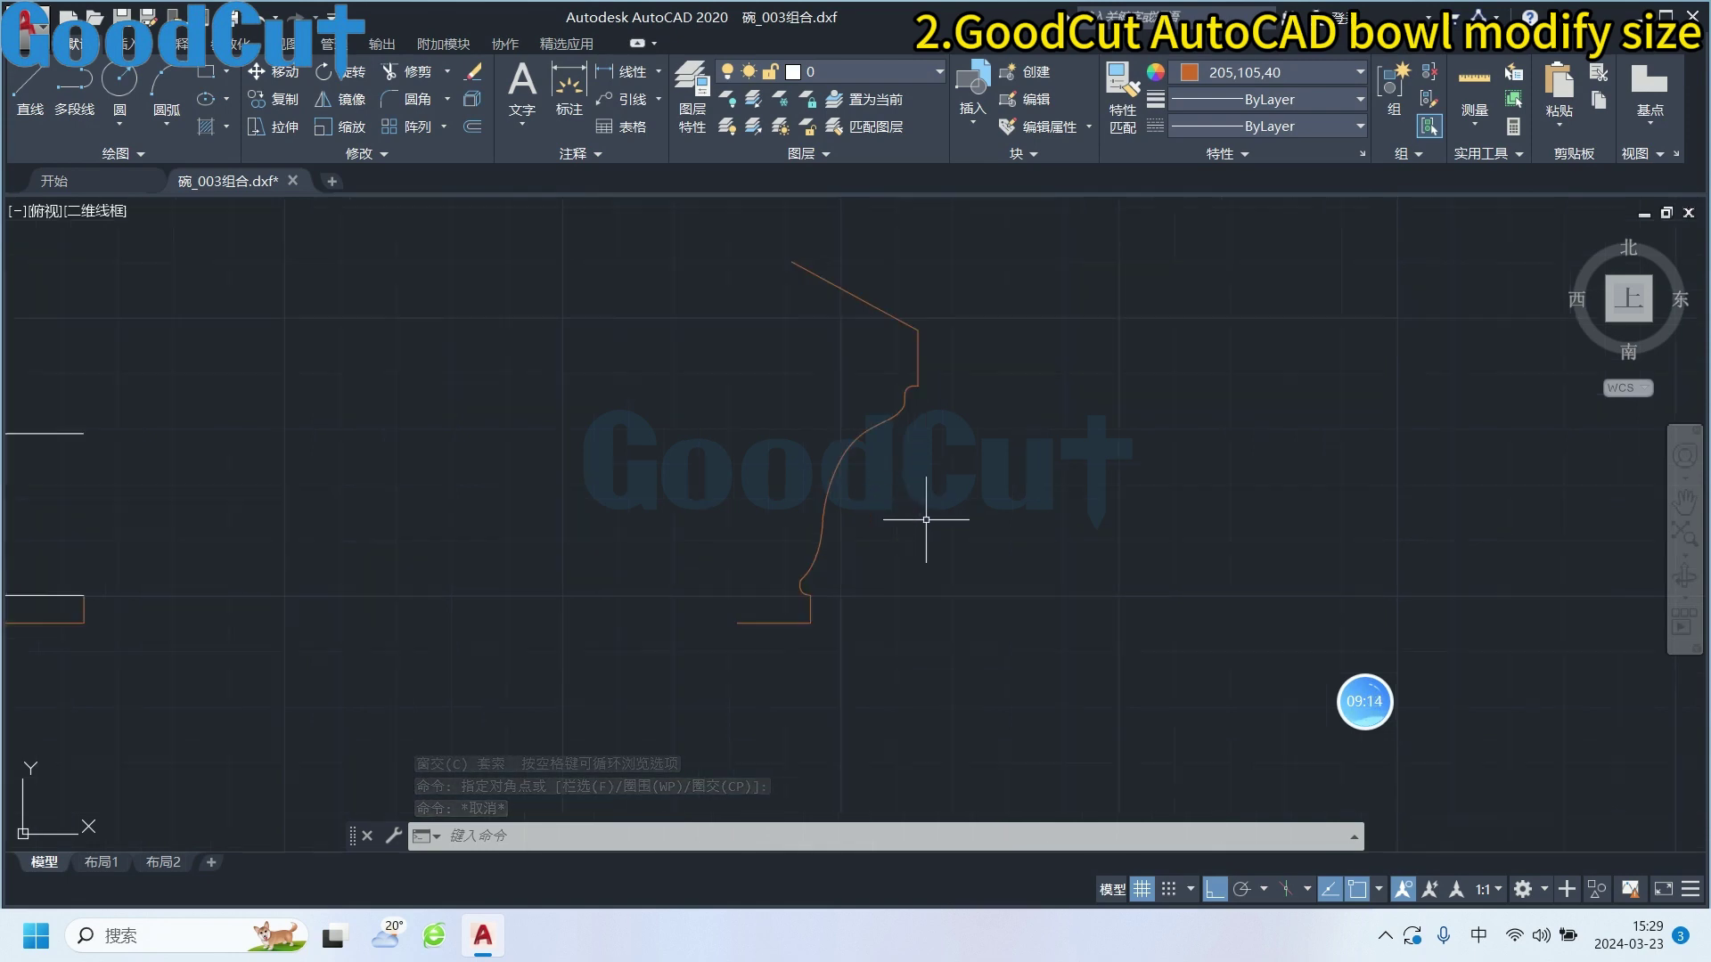
pyautogui.moveTo(931, 517); pyautogui.dragTo(951, 553, button='middle')
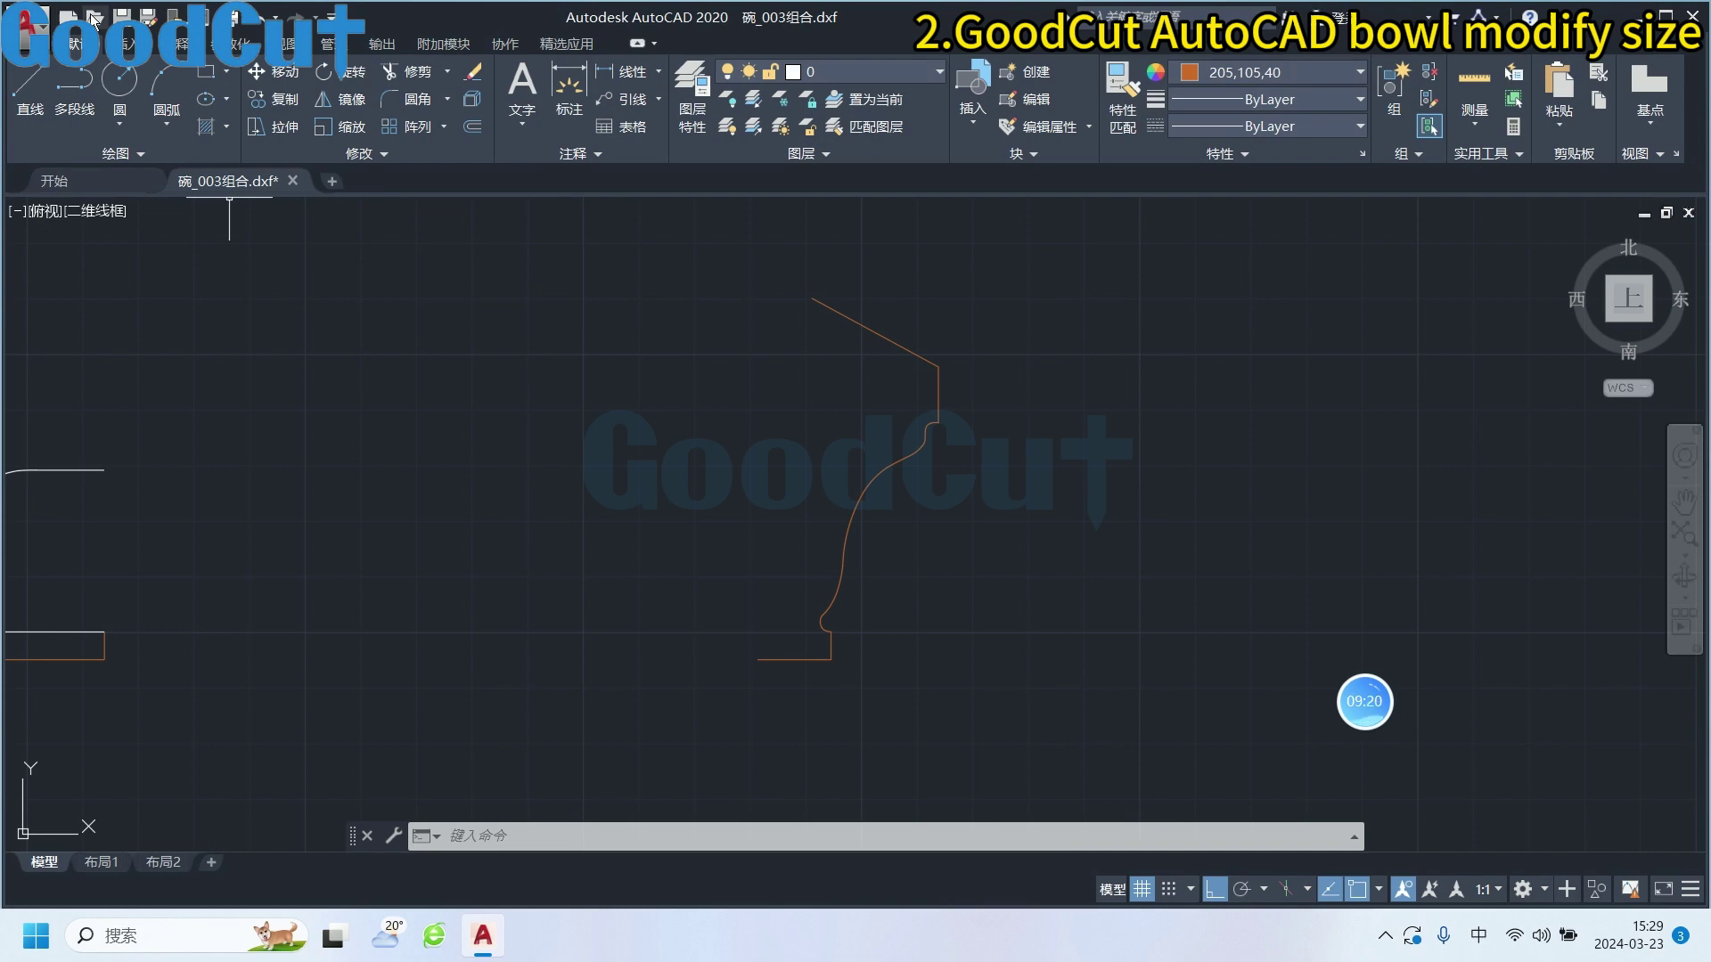
# Save As 03外.dxf, confirming replacement of the existing file
pyautogui.click(49, 19)
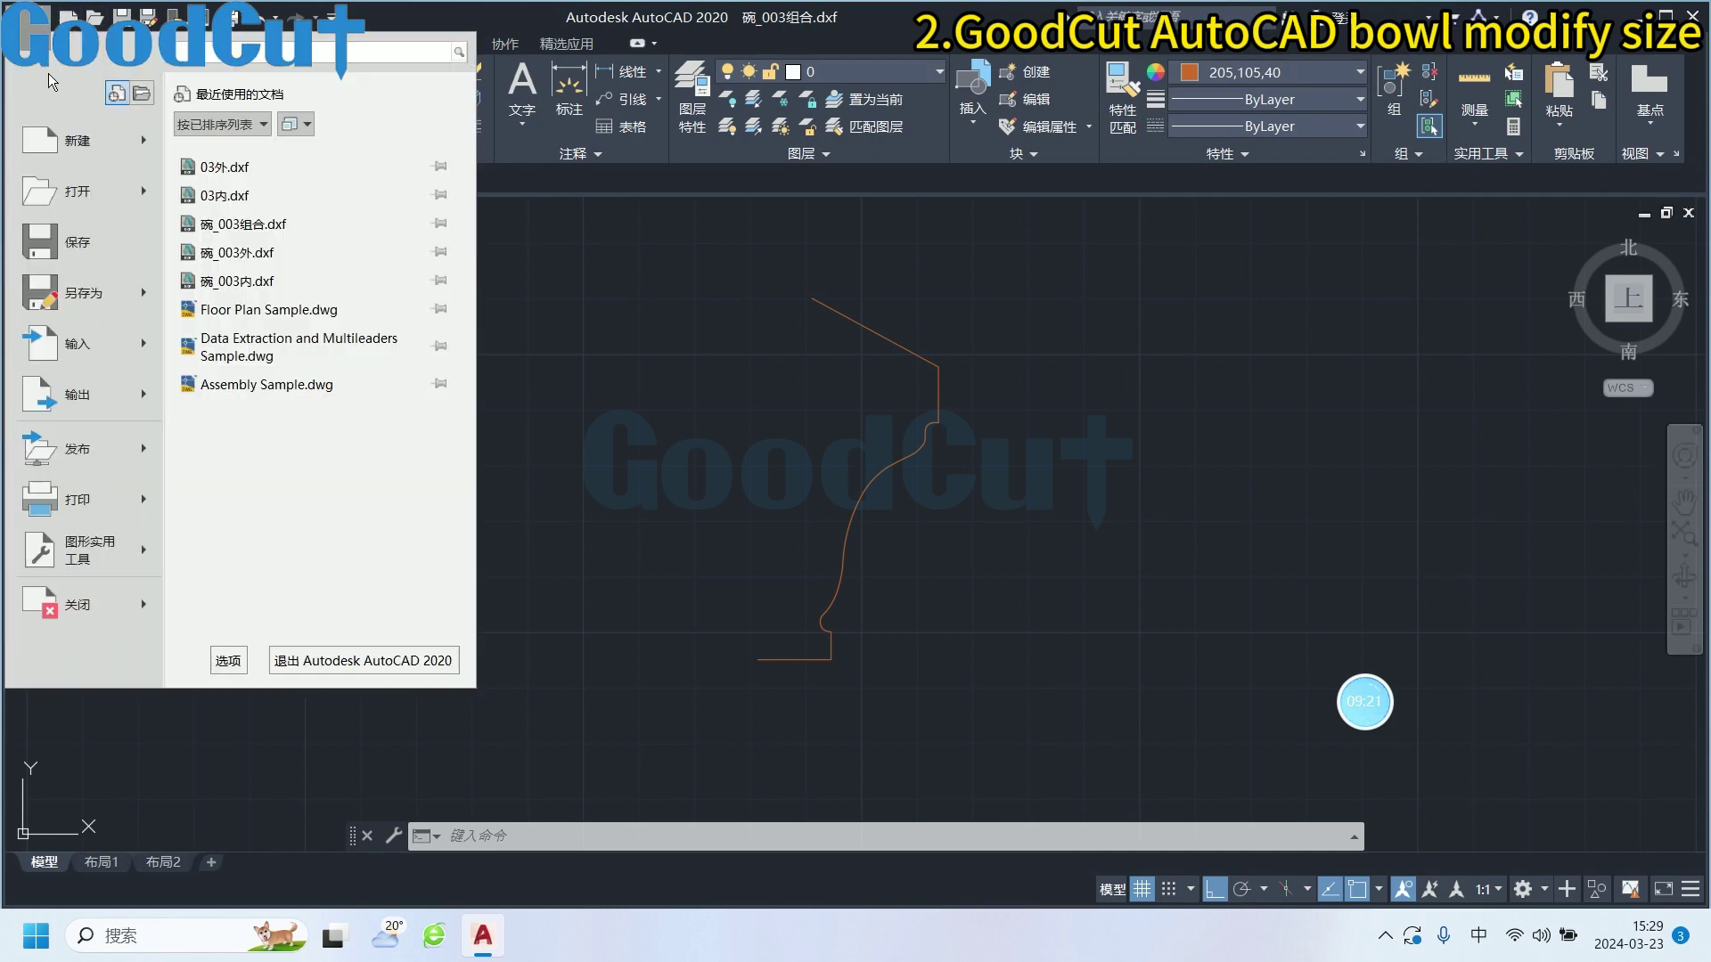
pyautogui.click(84, 286)
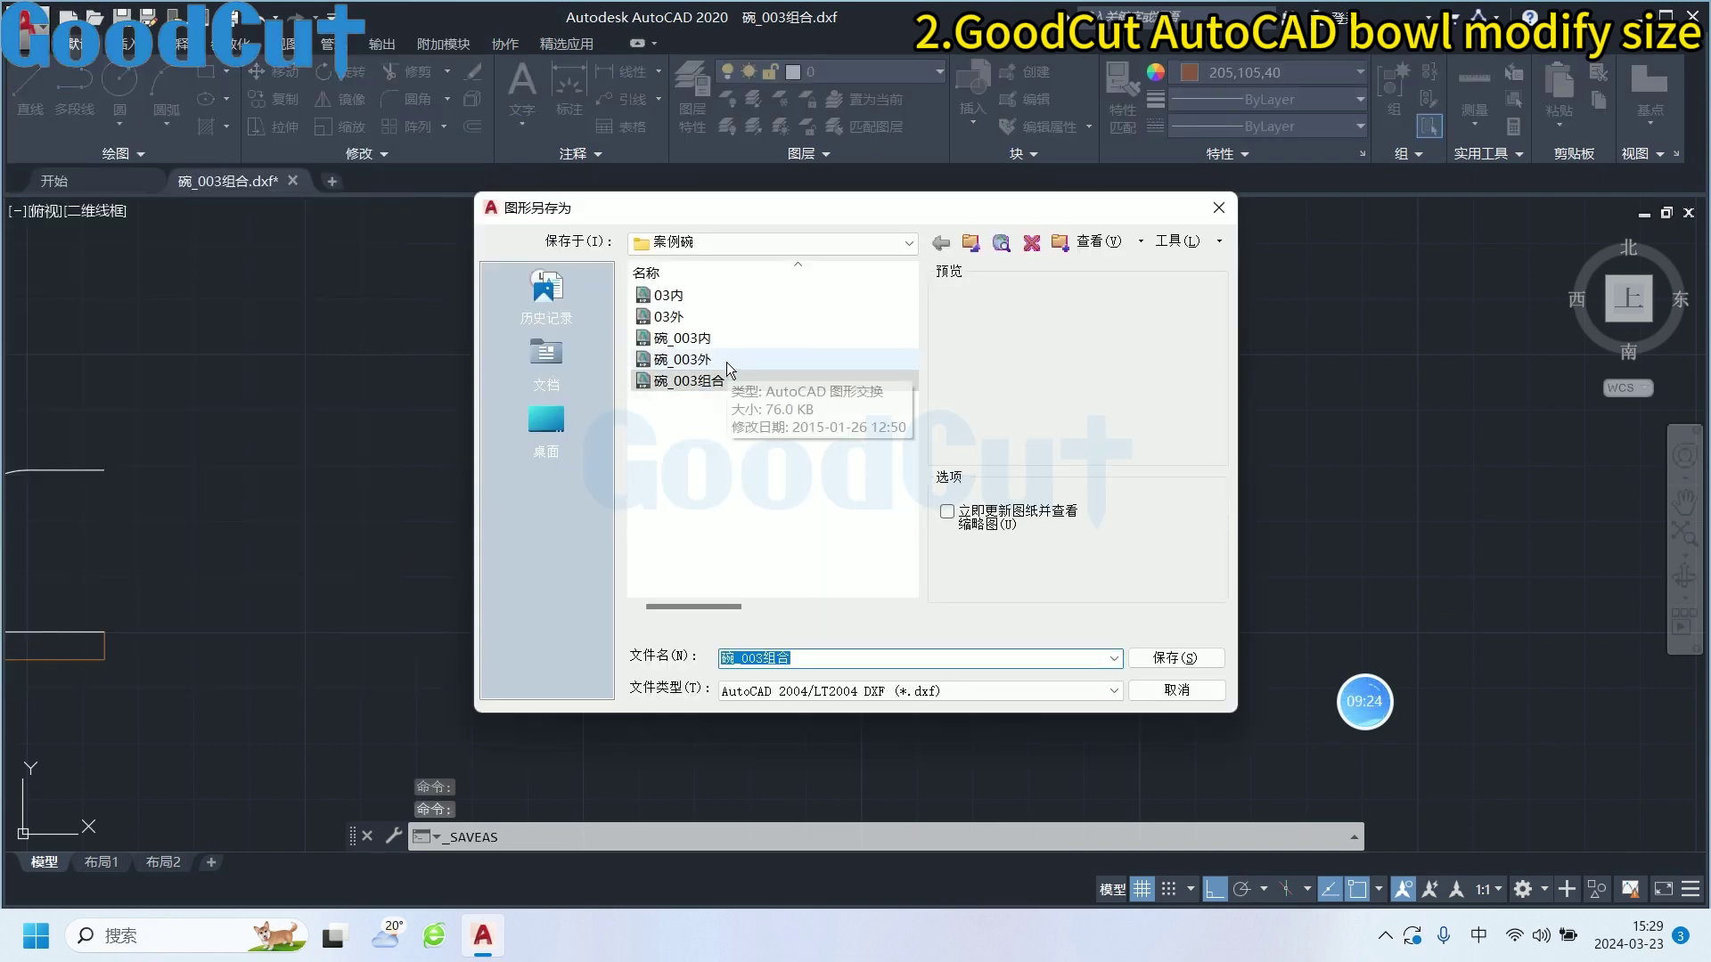
pyautogui.click(699, 318)
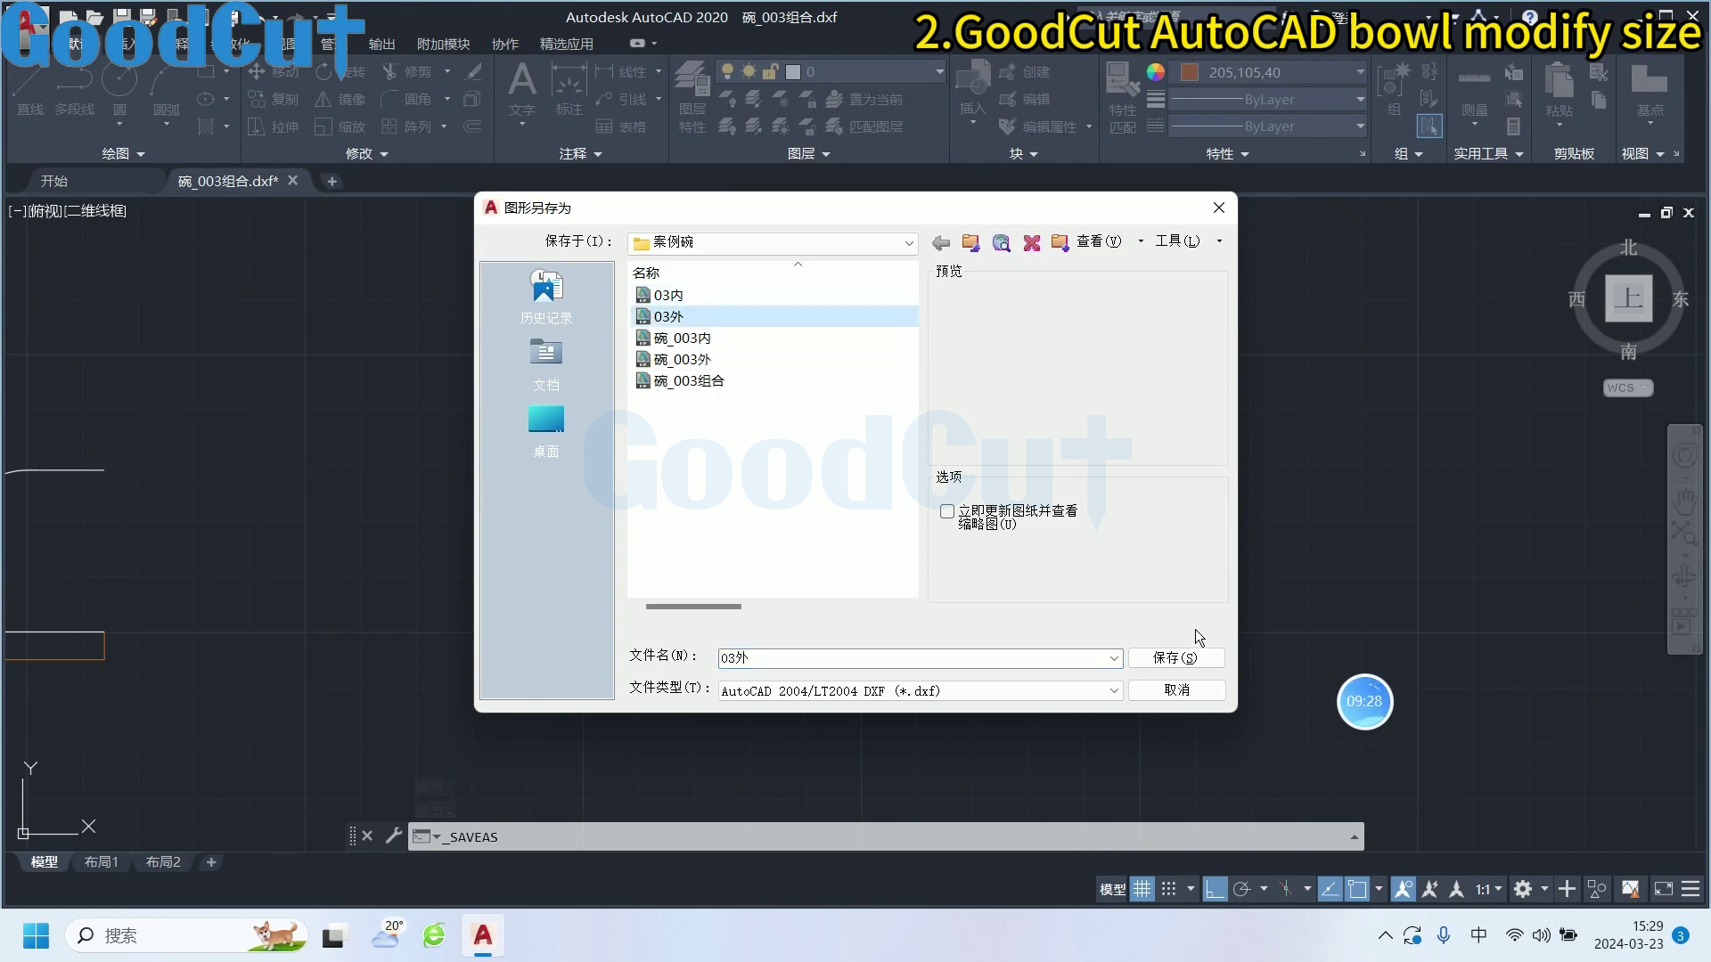
pyautogui.click(1193, 666)
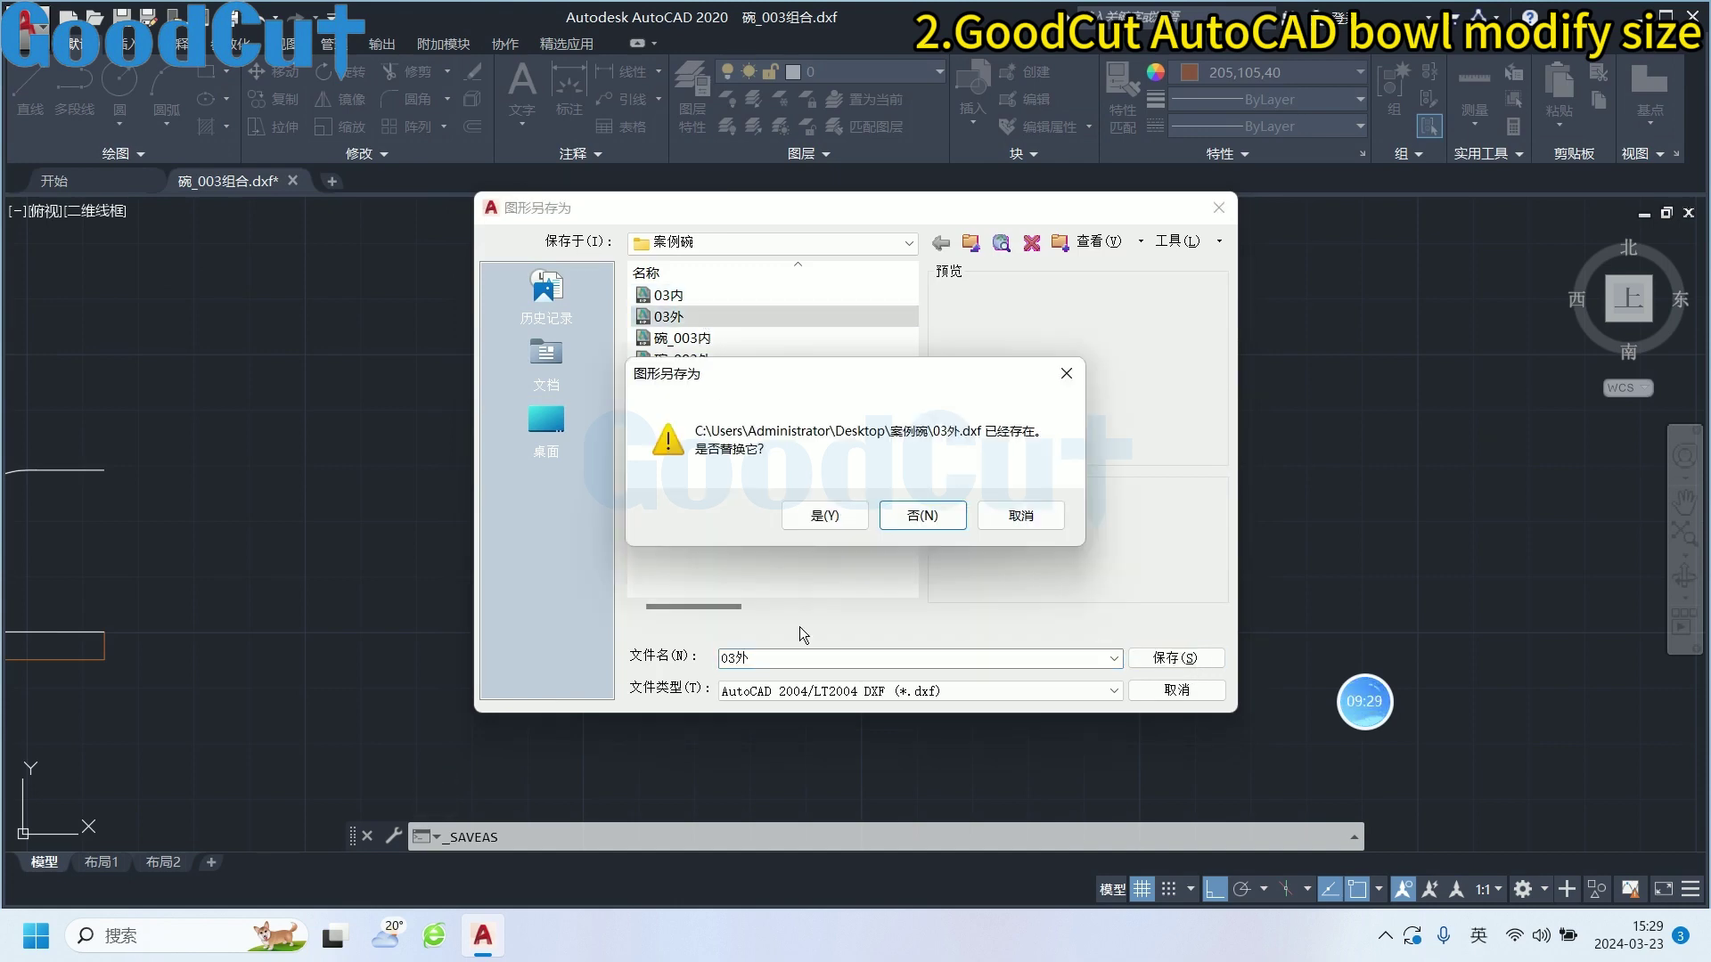
pyautogui.click(827, 515)
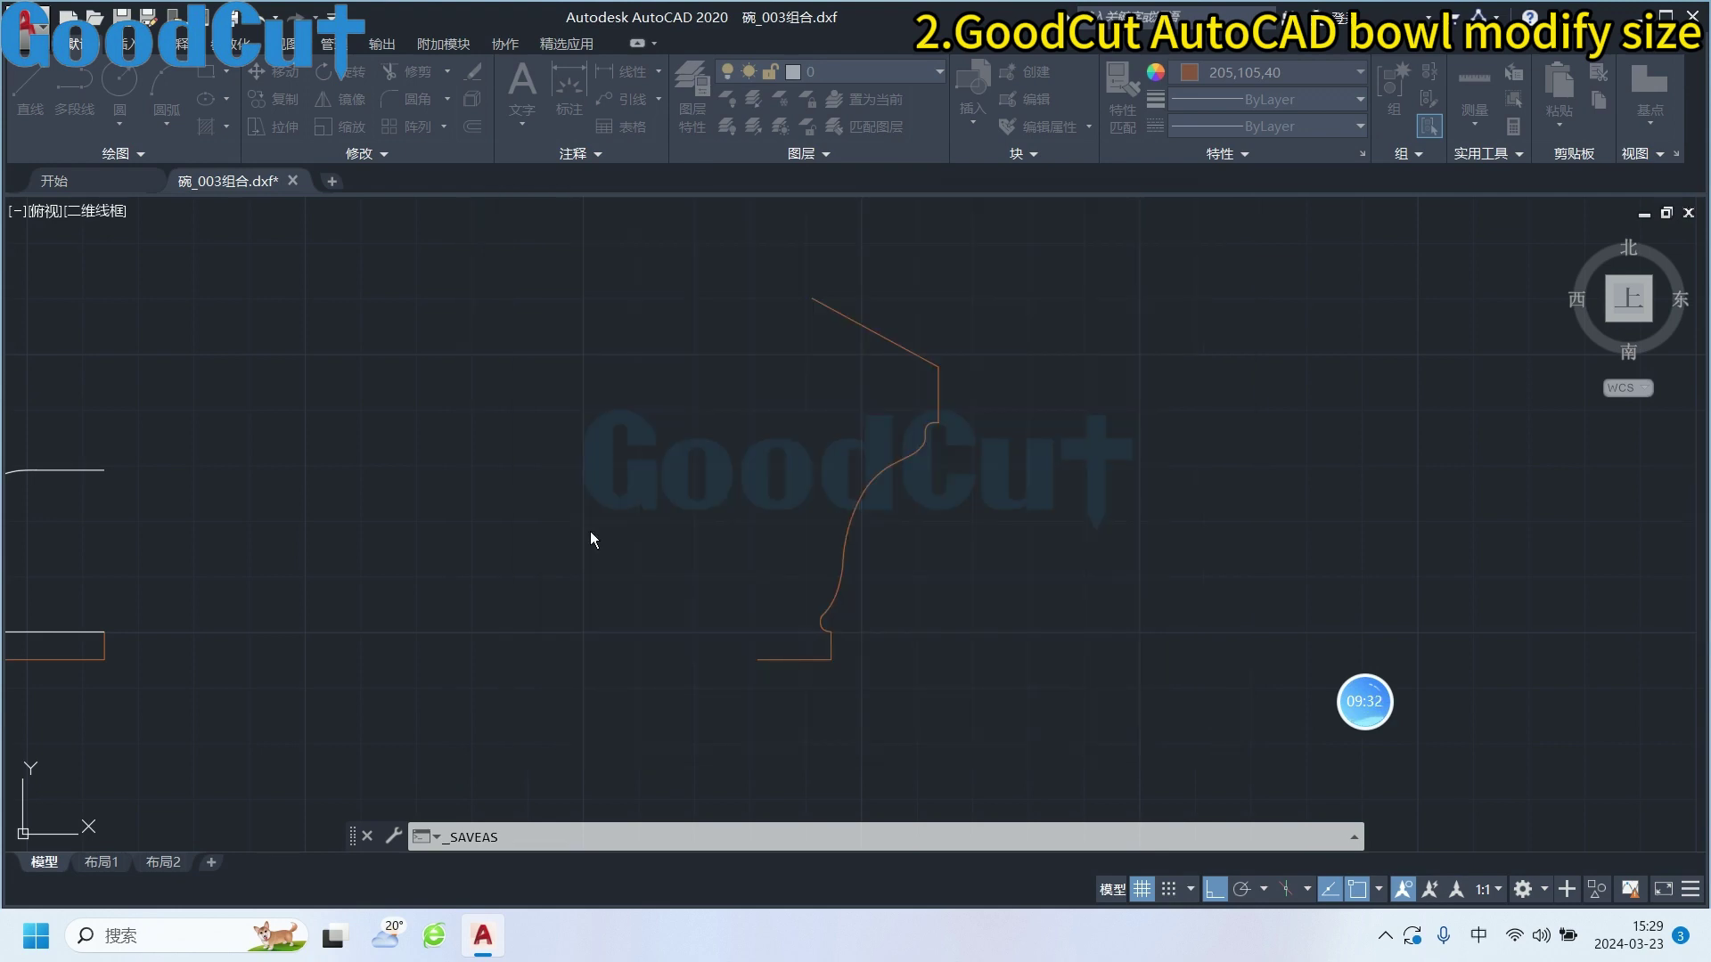
pyautogui.scroll(-3, 624, 517)
# Create a new blank drawing, Drawing4, and return to 03外.dxf
pyautogui.scroll(-3, 588, 535)
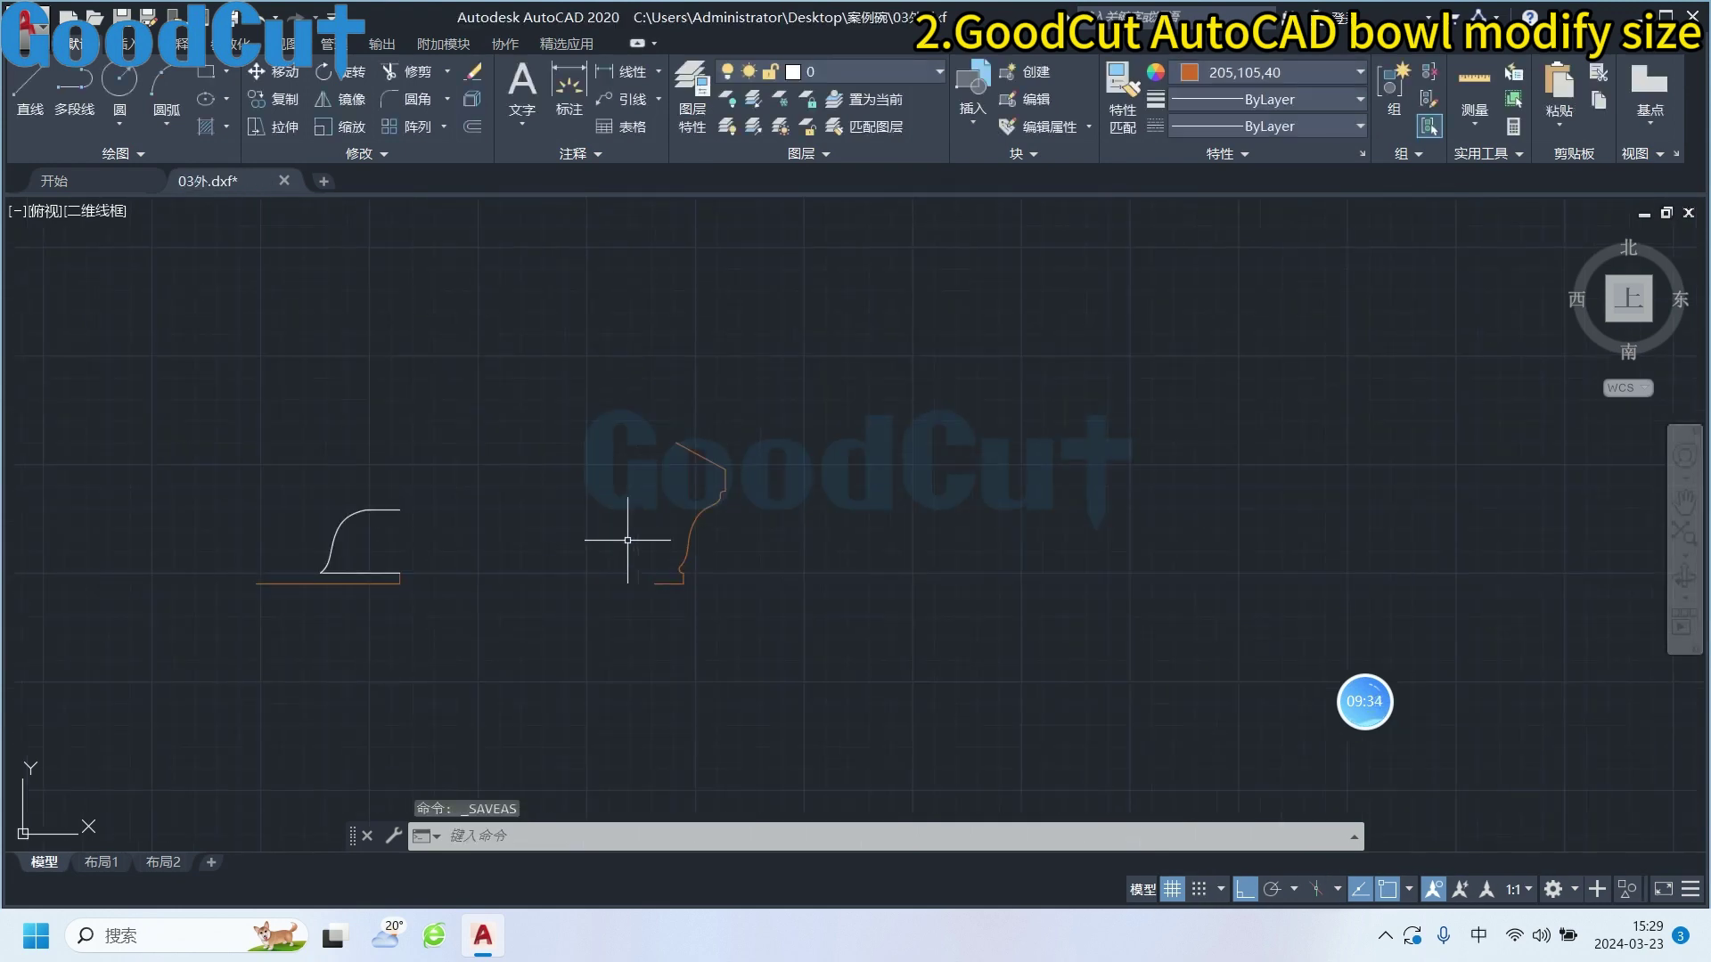
pyautogui.moveTo(622, 535); pyautogui.dragTo(995, 505, button='middle')
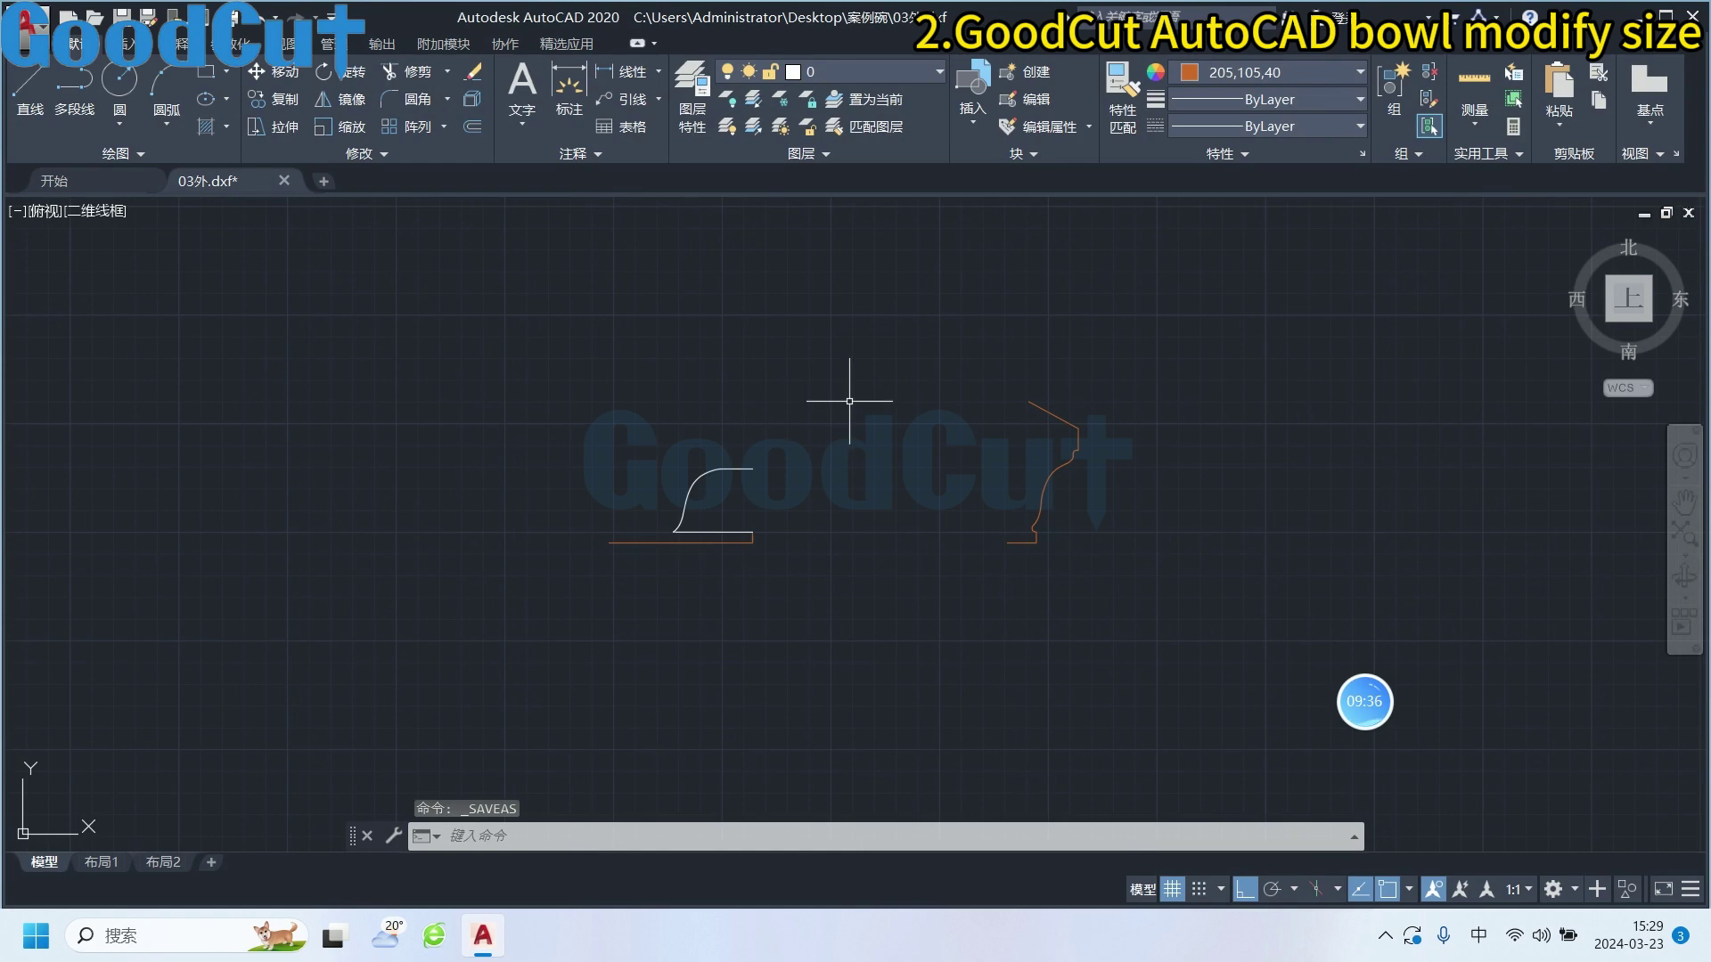
pyautogui.click(1137, 592)
pyautogui.click(928, 336)
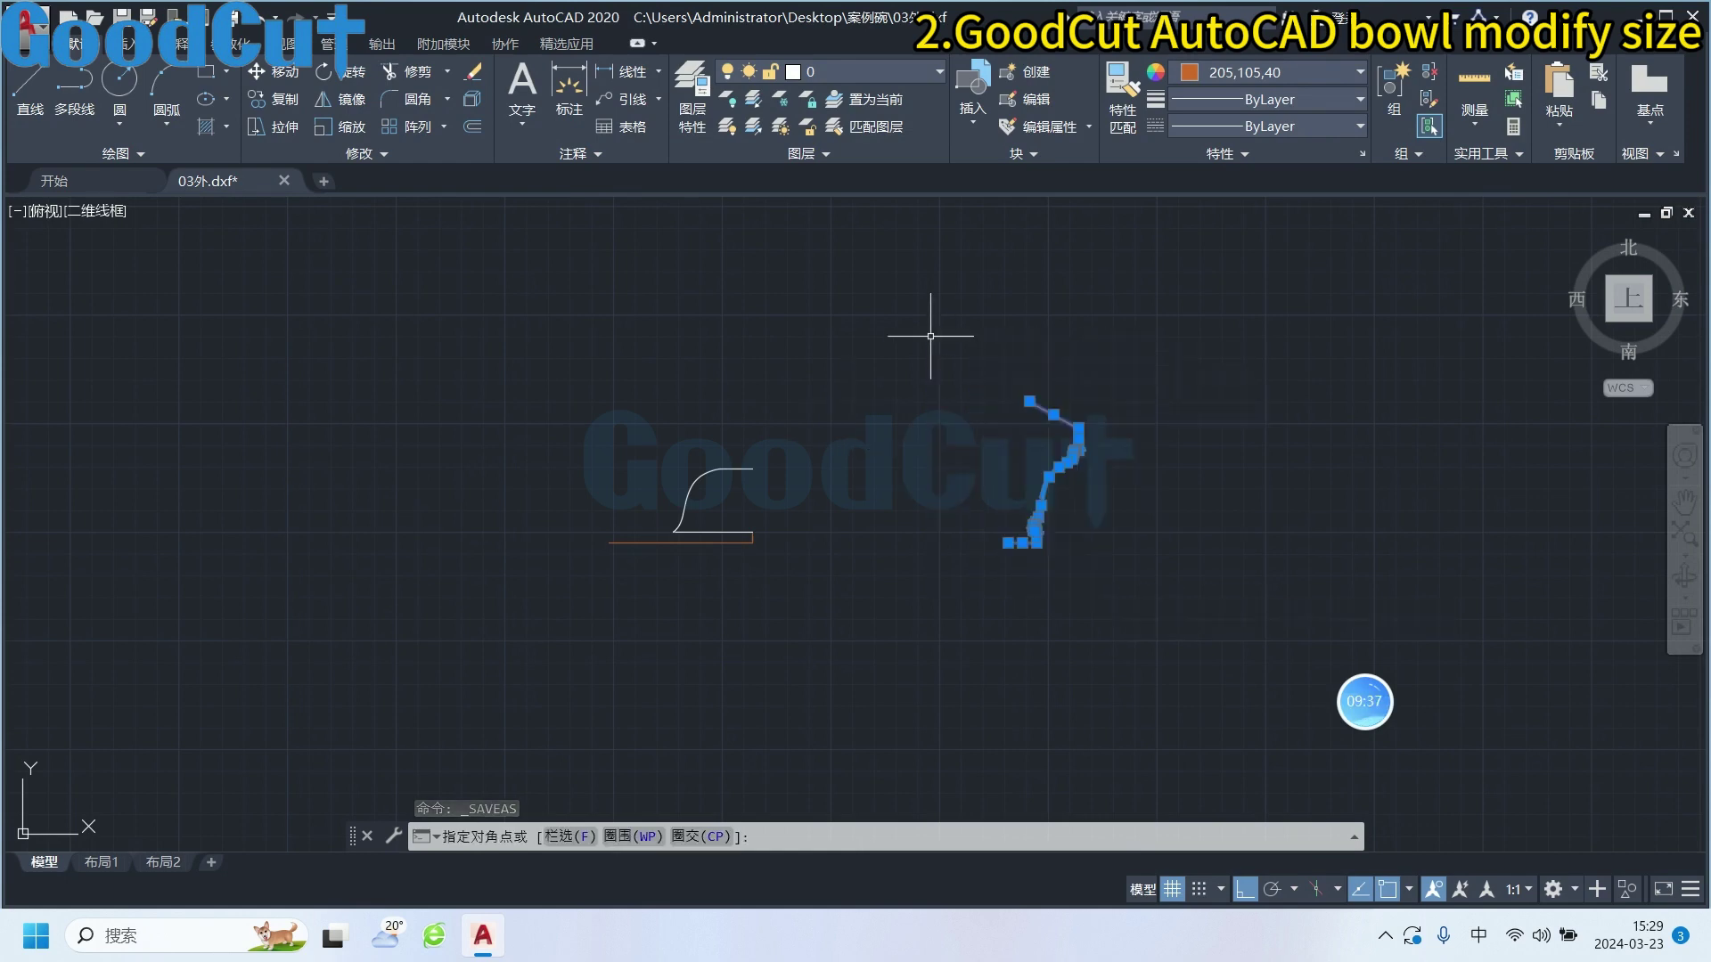
pyautogui.click(324, 181)
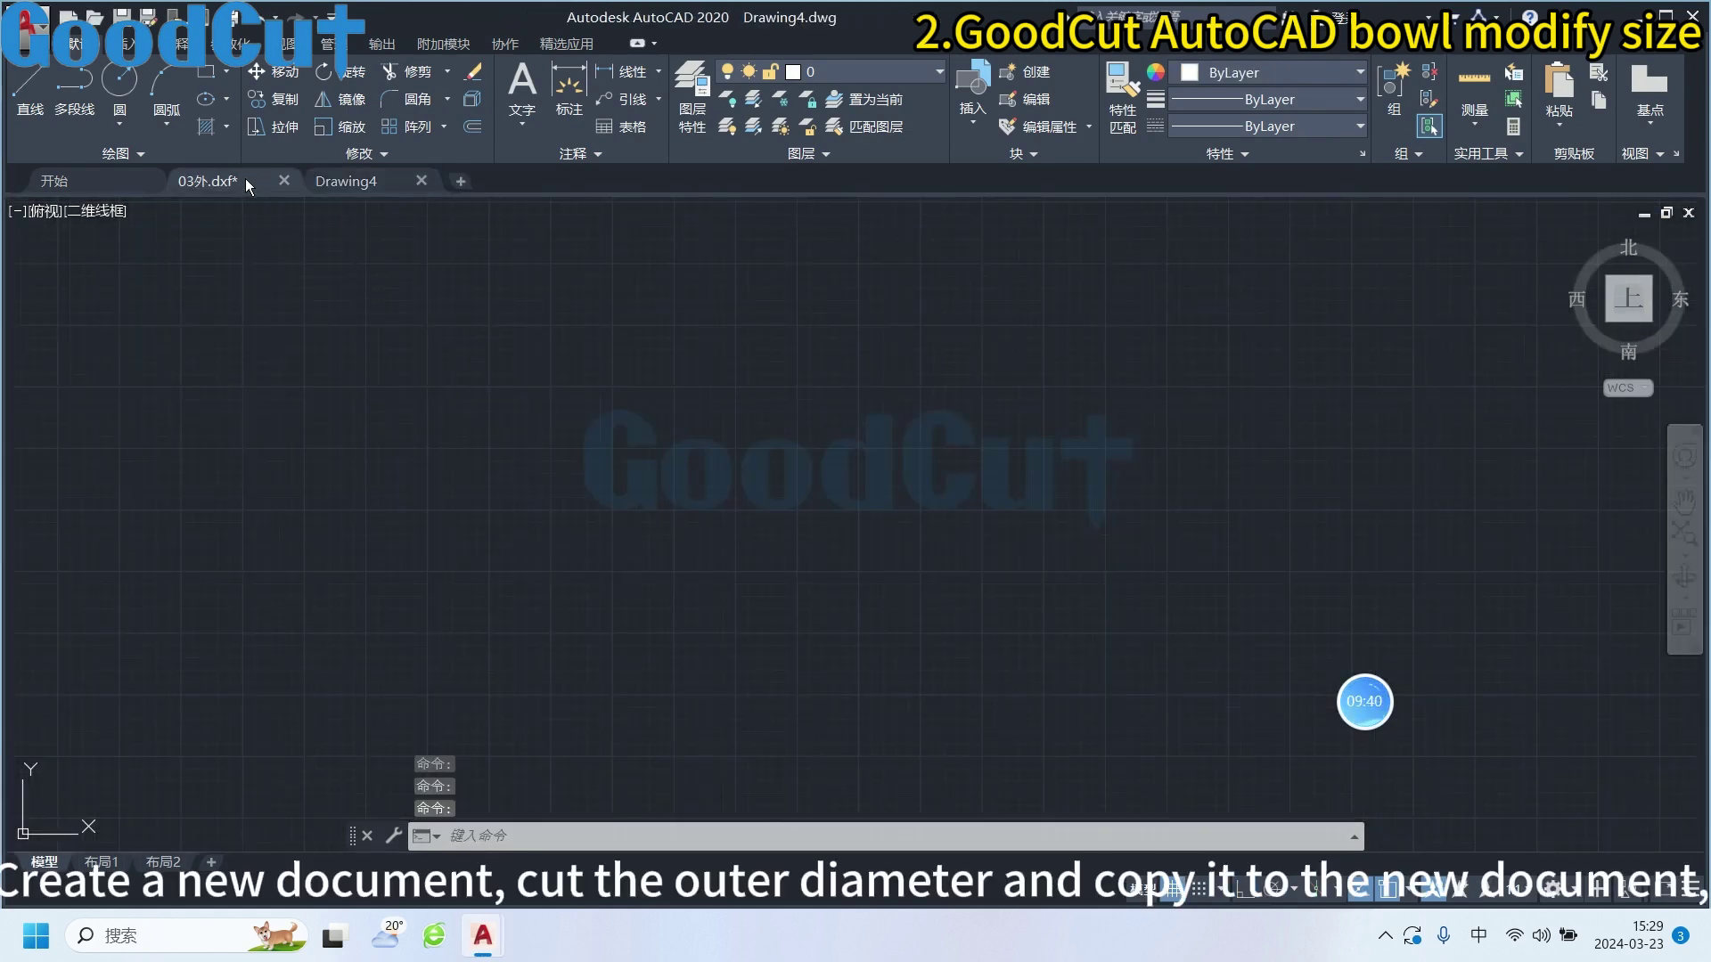
pyautogui.click(248, 186)
# Cut the orange outer profile from 03外.dxf and paste it into Drawing4
pyautogui.click(1163, 628)
pyautogui.click(962, 343)
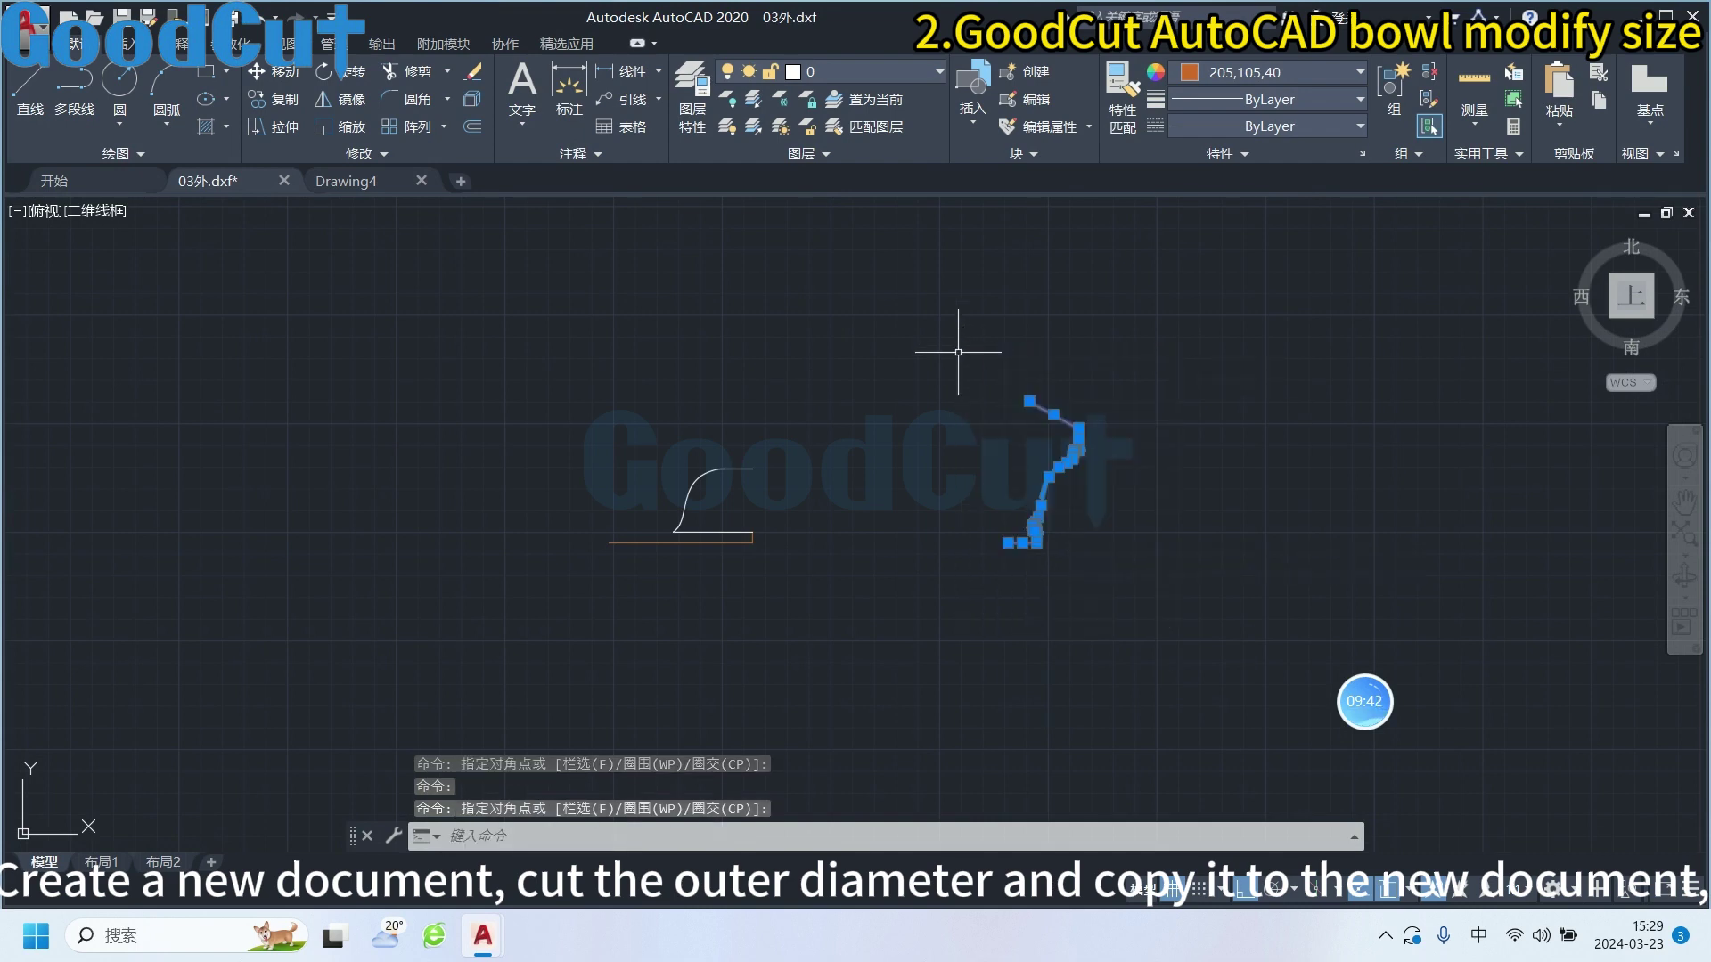
pyautogui.hotkey('ctrl', 'x')
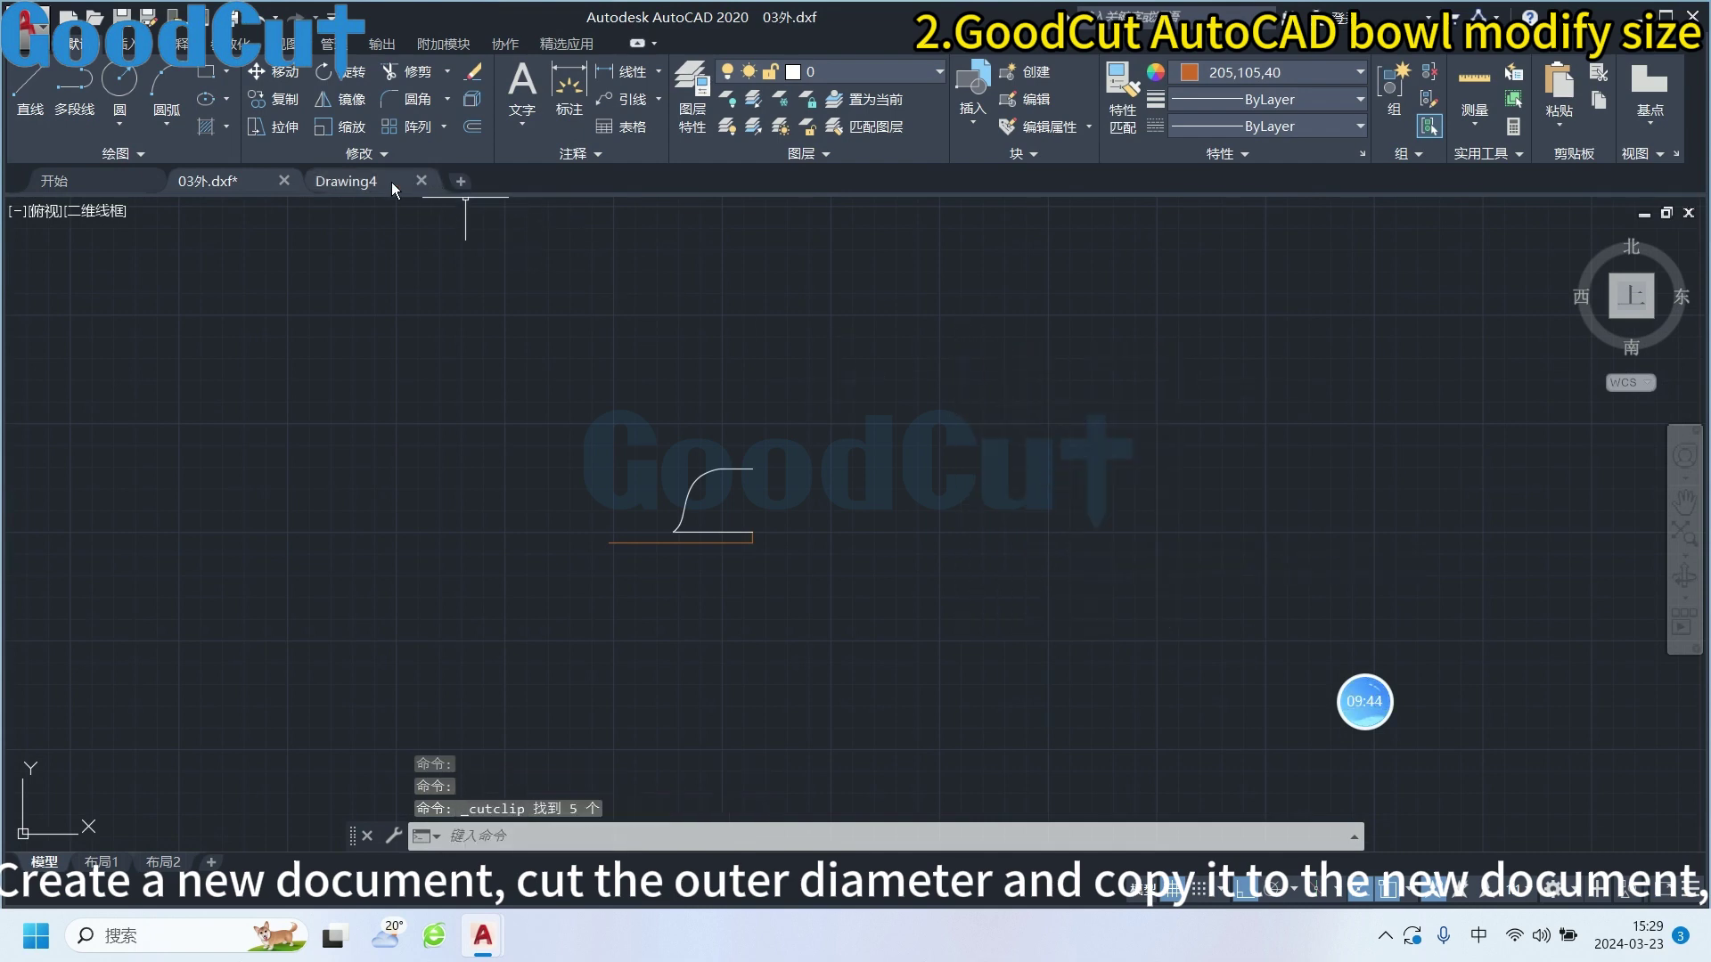
pyautogui.click(392, 182)
pyautogui.hotkey('ctrl', 'v')
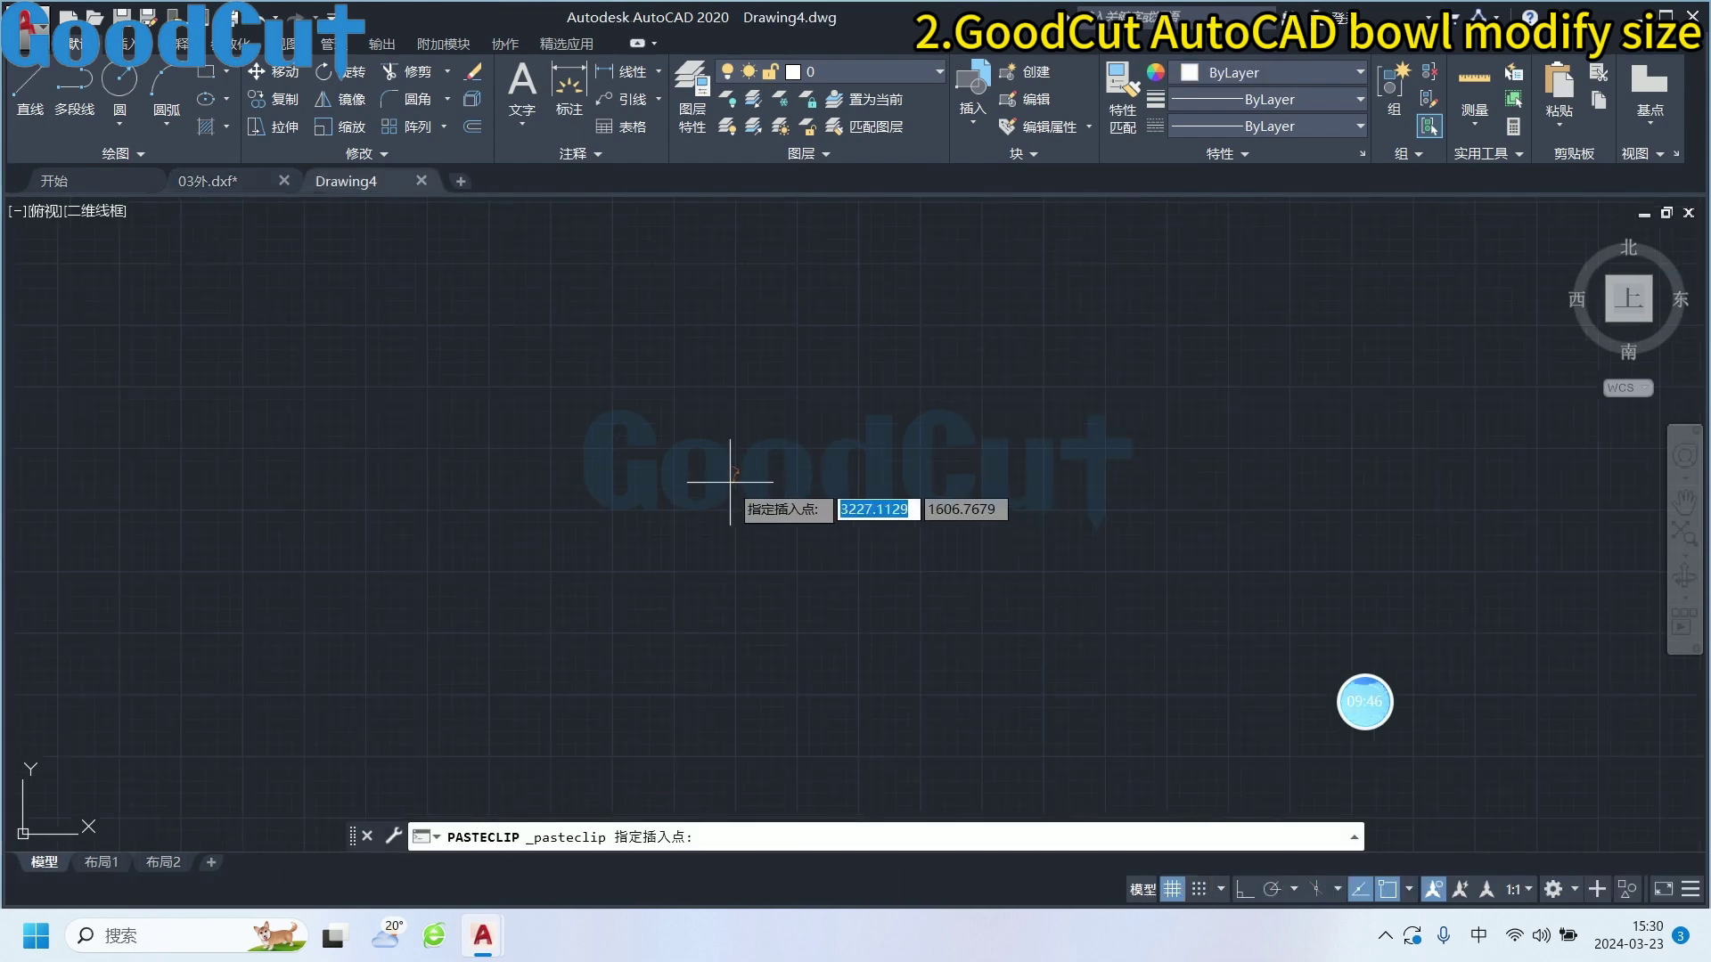
pyautogui.click(729, 481)
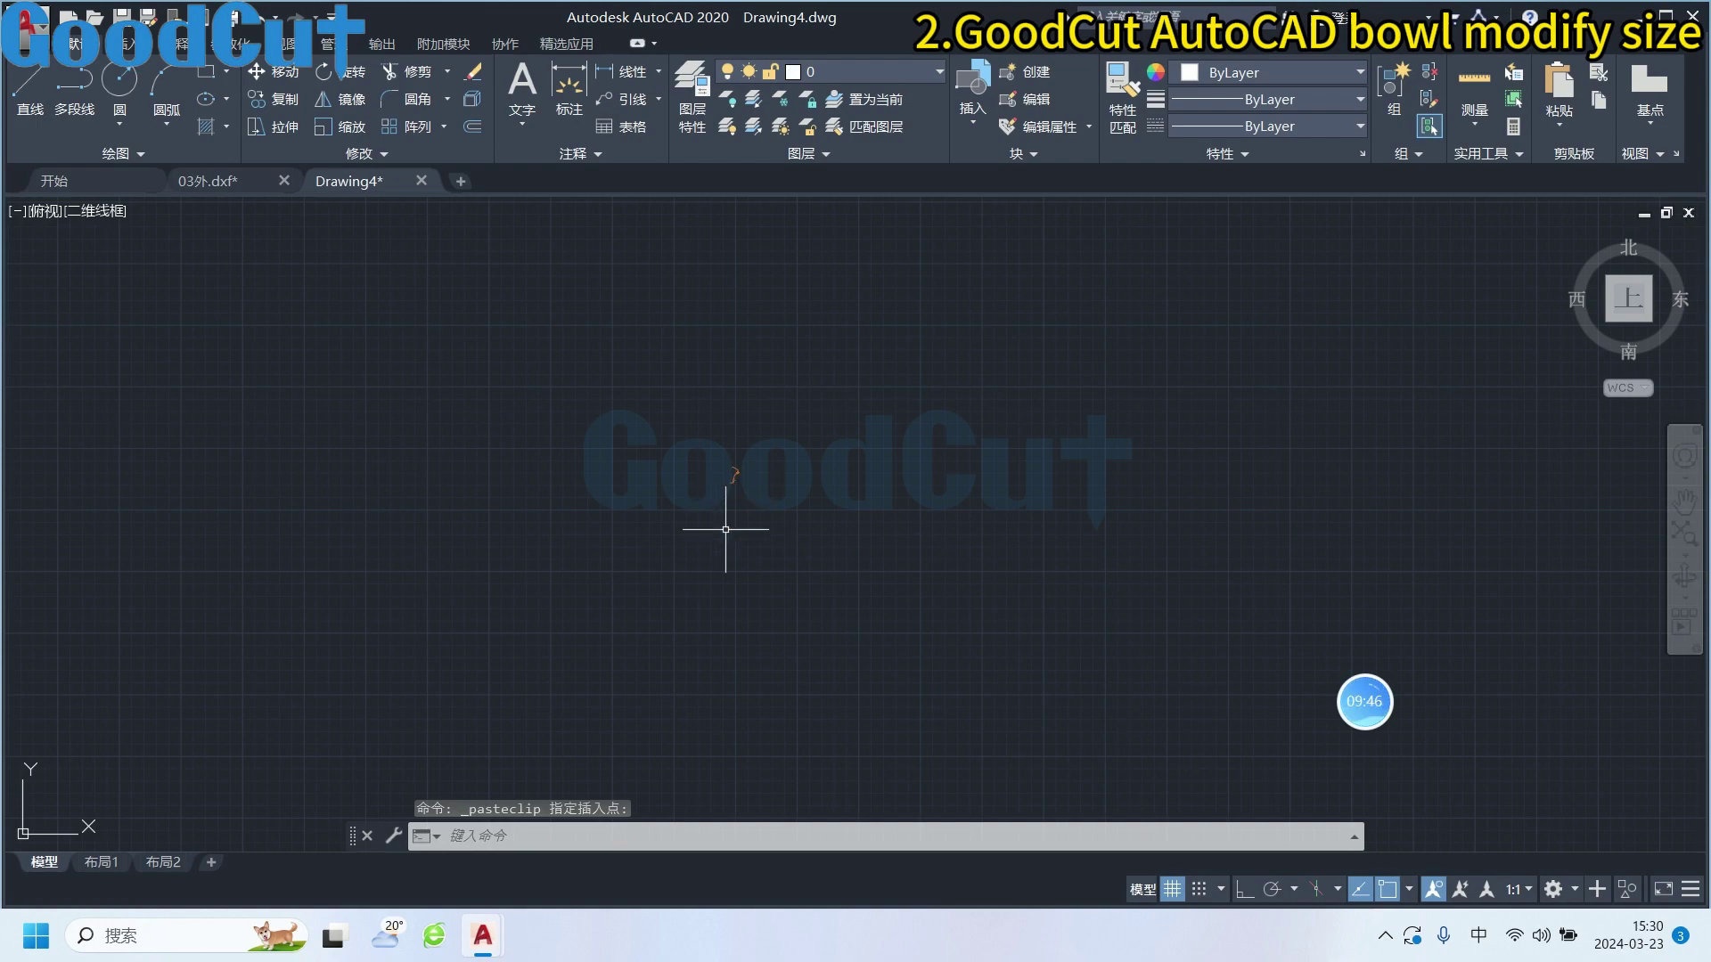
pyautogui.click(45, 32)
pyautogui.click(98, 301)
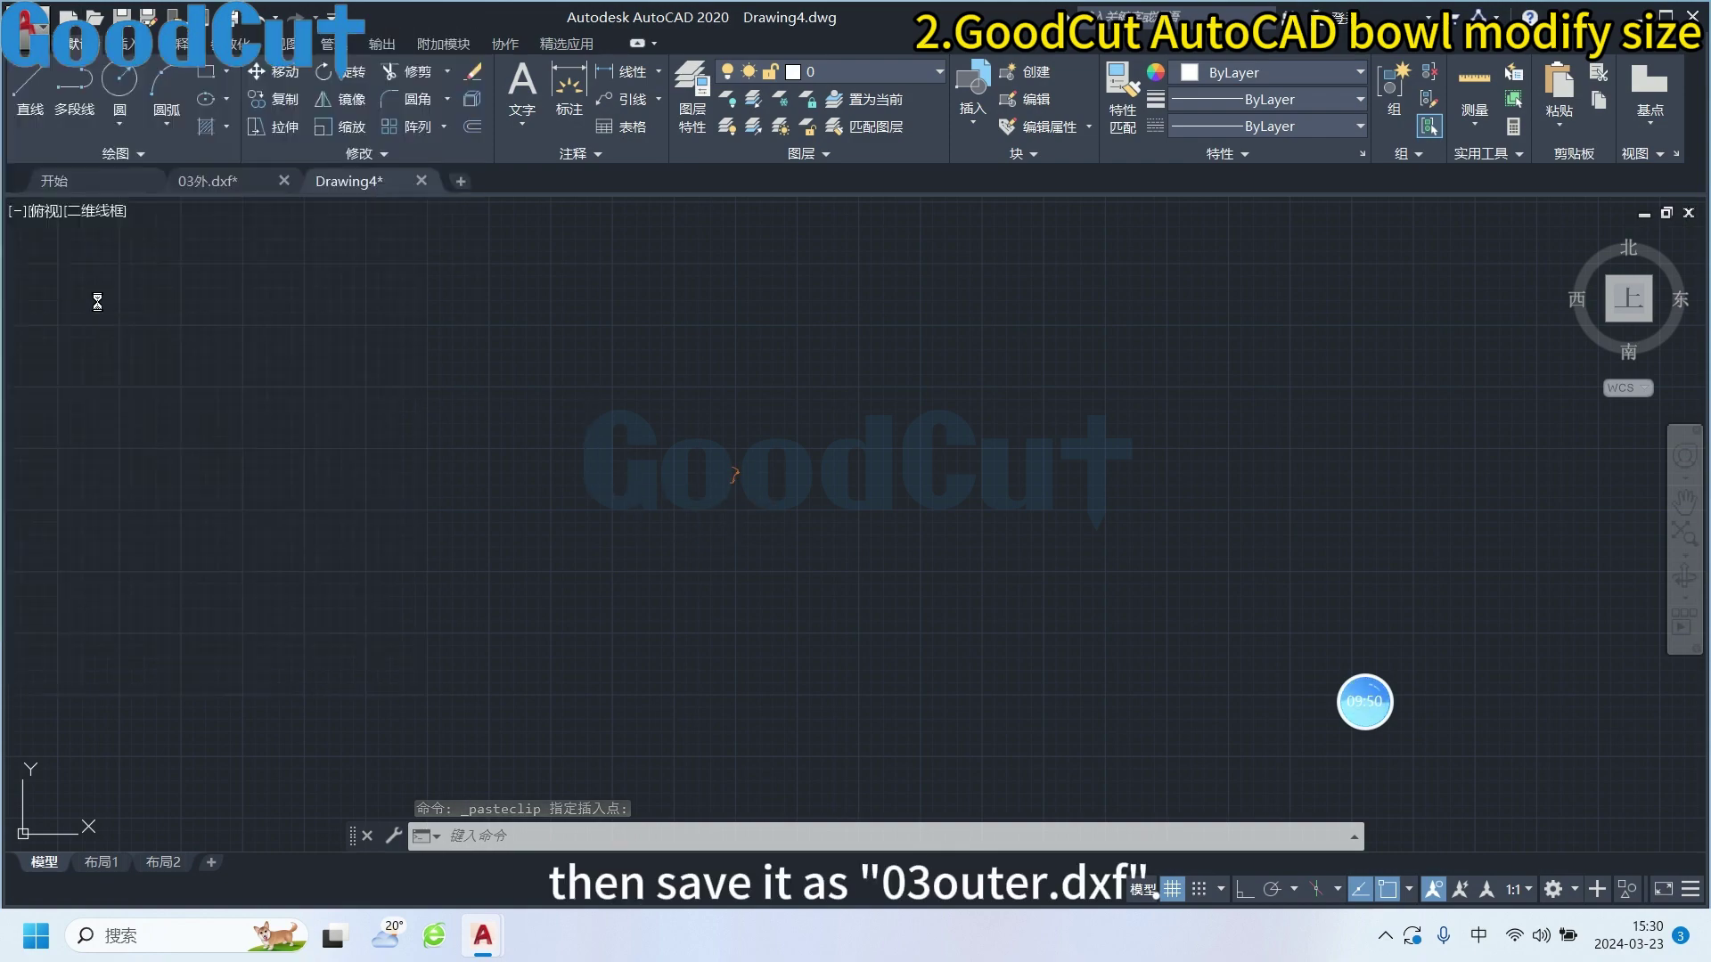
# Try saving Drawing4 as AutoCAD 2004/LT2004 DXF over 03外, accept the file-in-use error, return to 03外.dxf
pyautogui.click(857, 690)
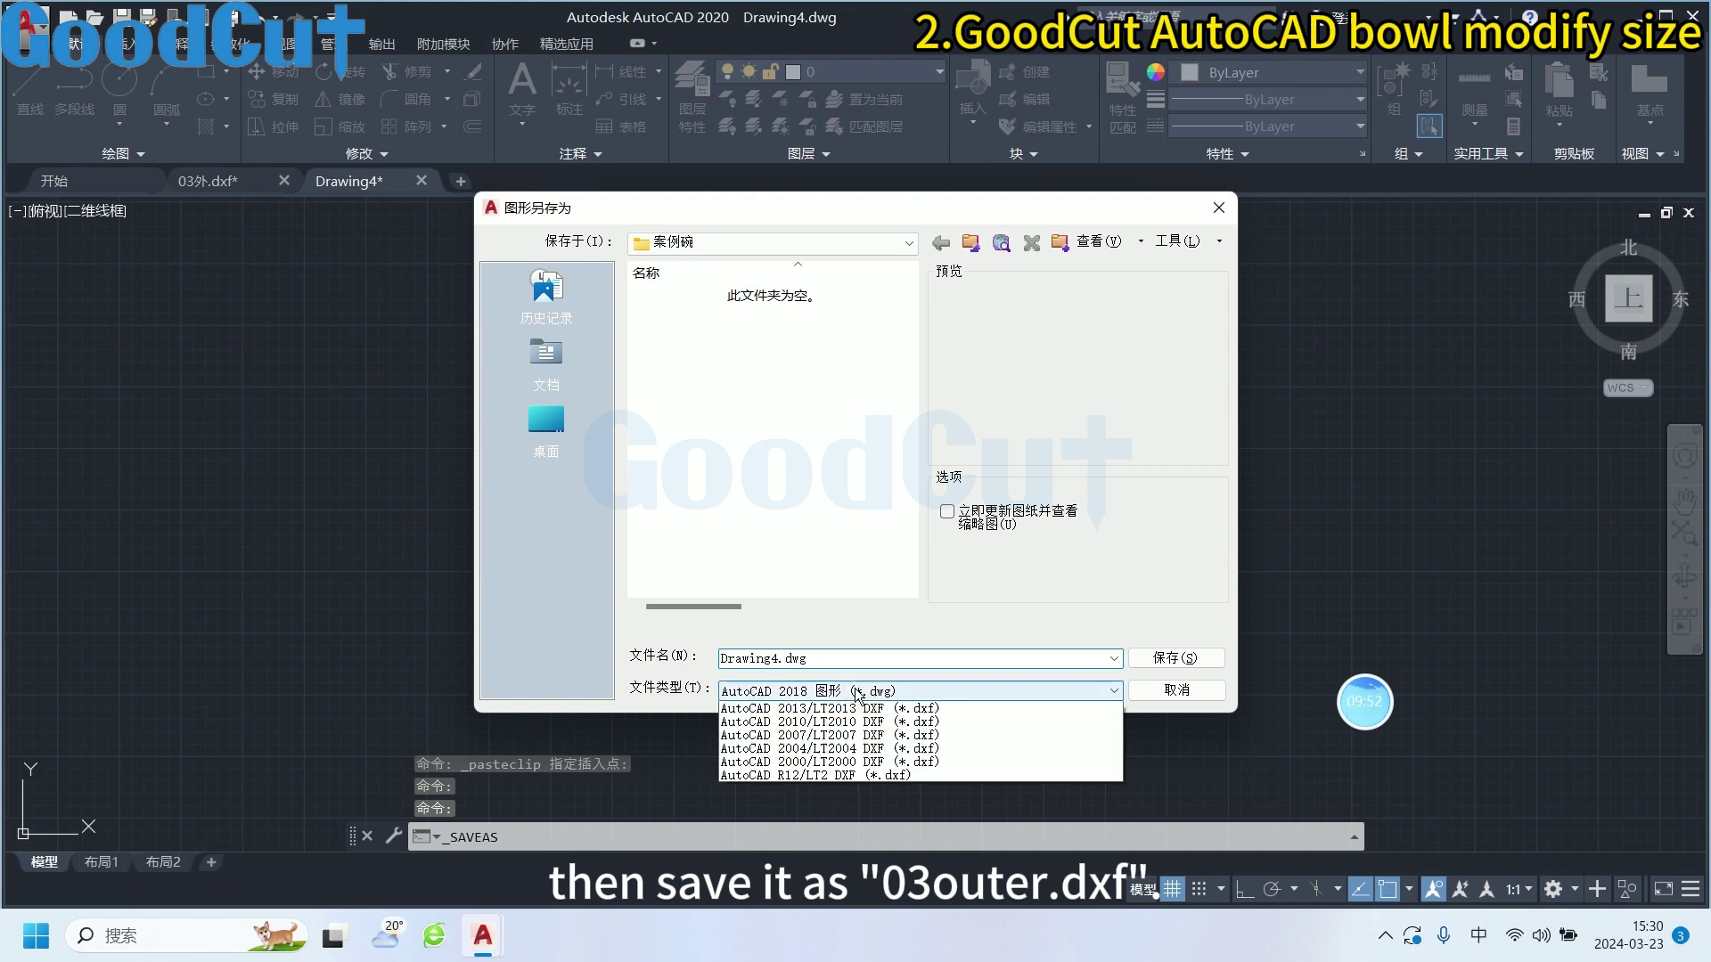
pyautogui.click(841, 882)
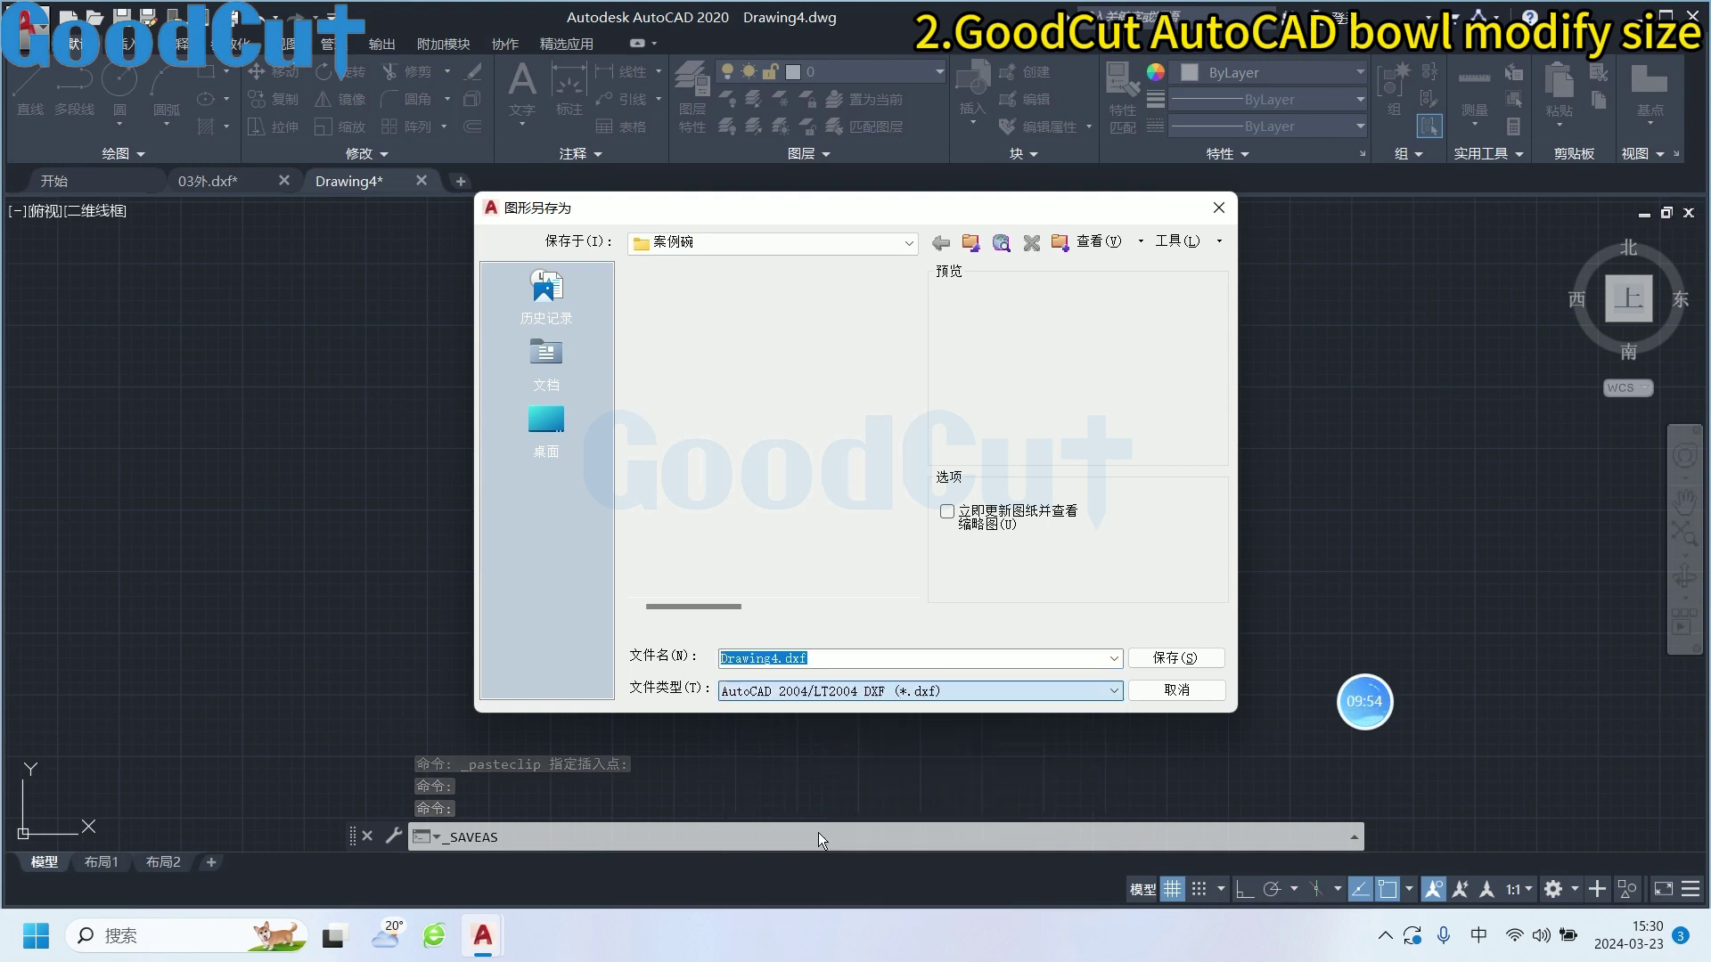
pyautogui.click(677, 316)
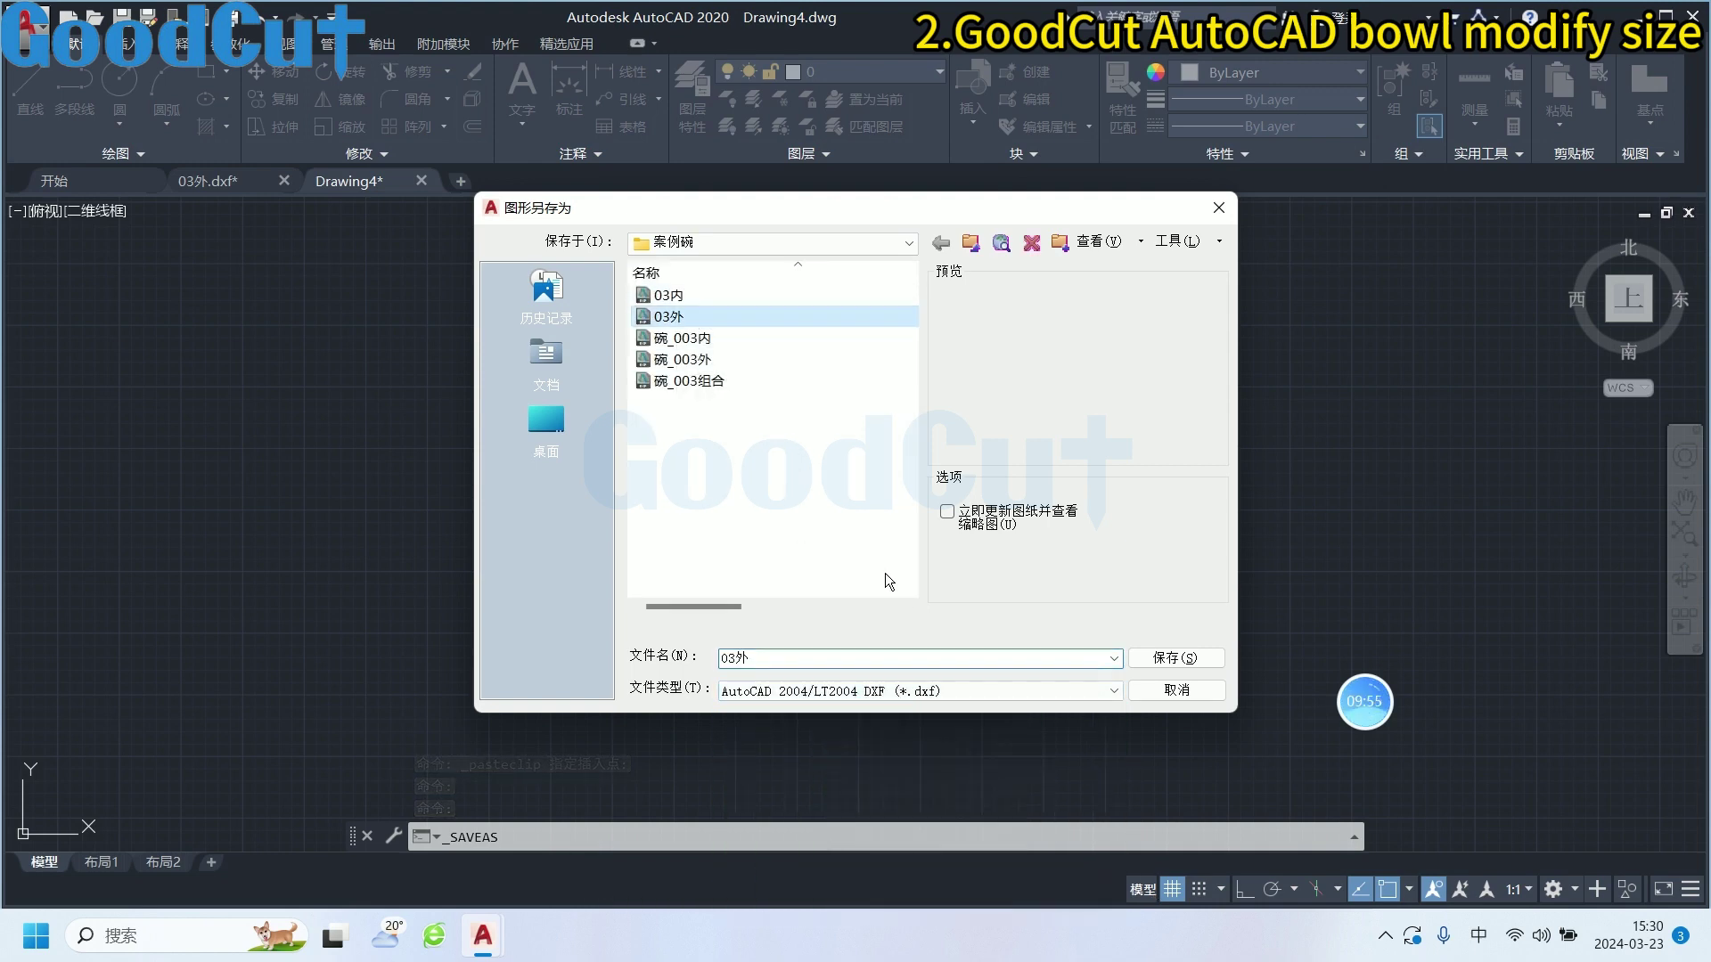
pyautogui.click(1174, 657)
pyautogui.click(860, 517)
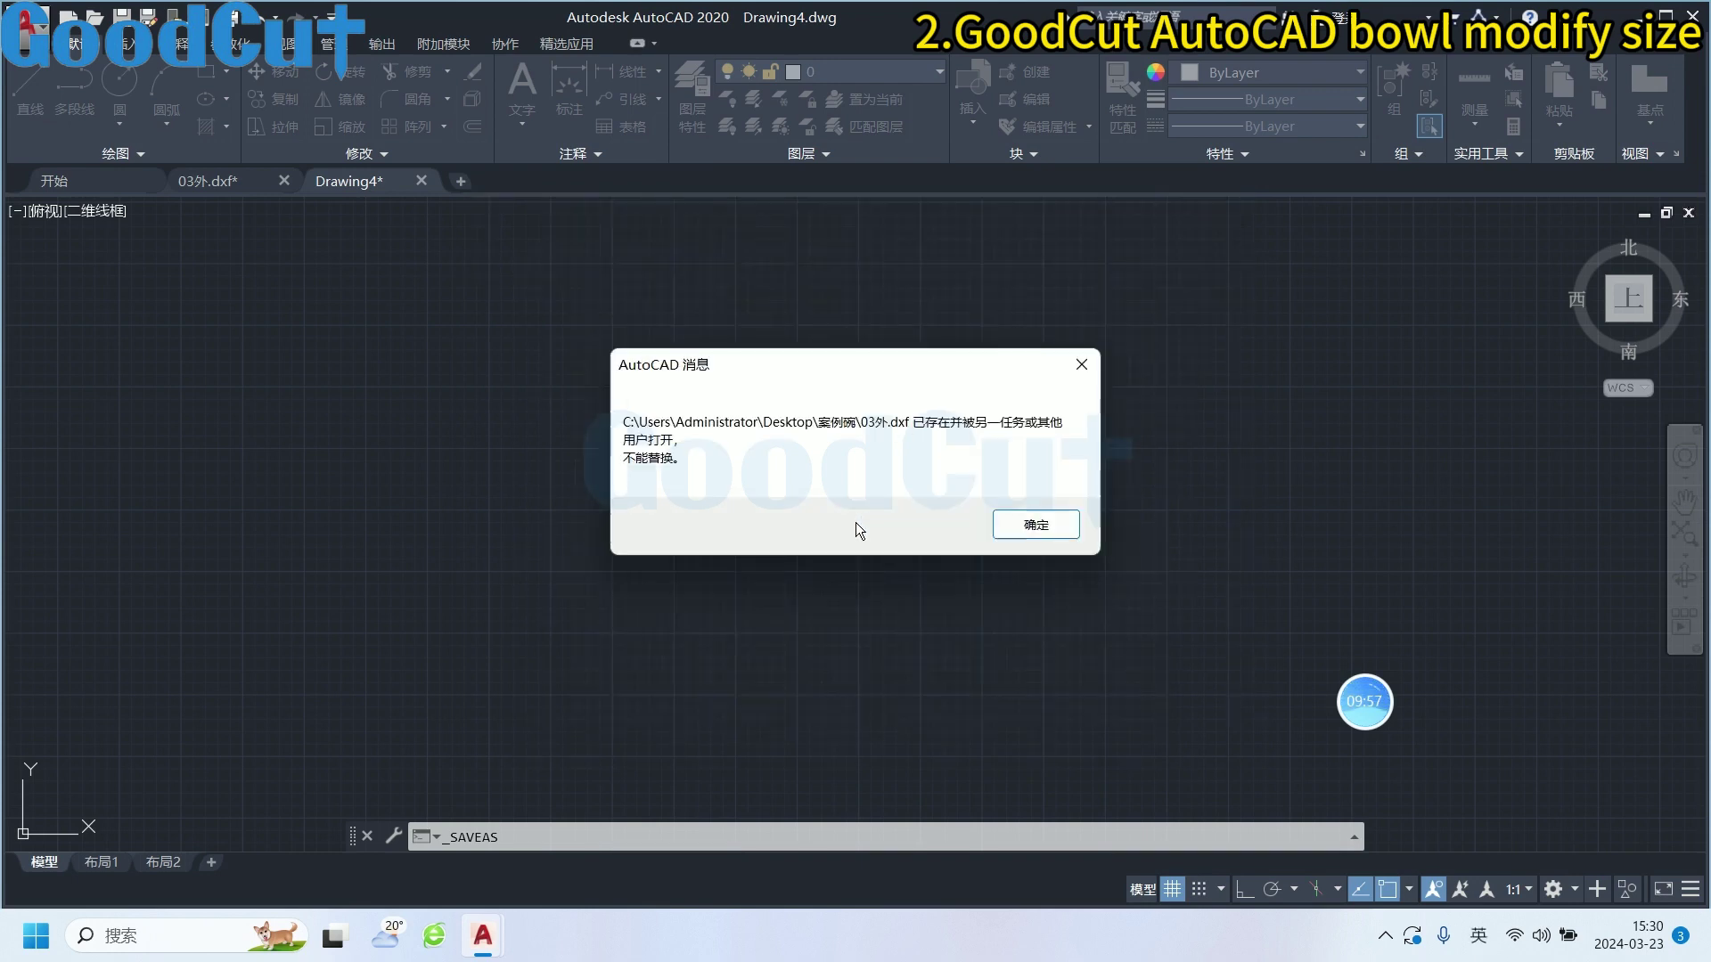
pyautogui.click(1016, 522)
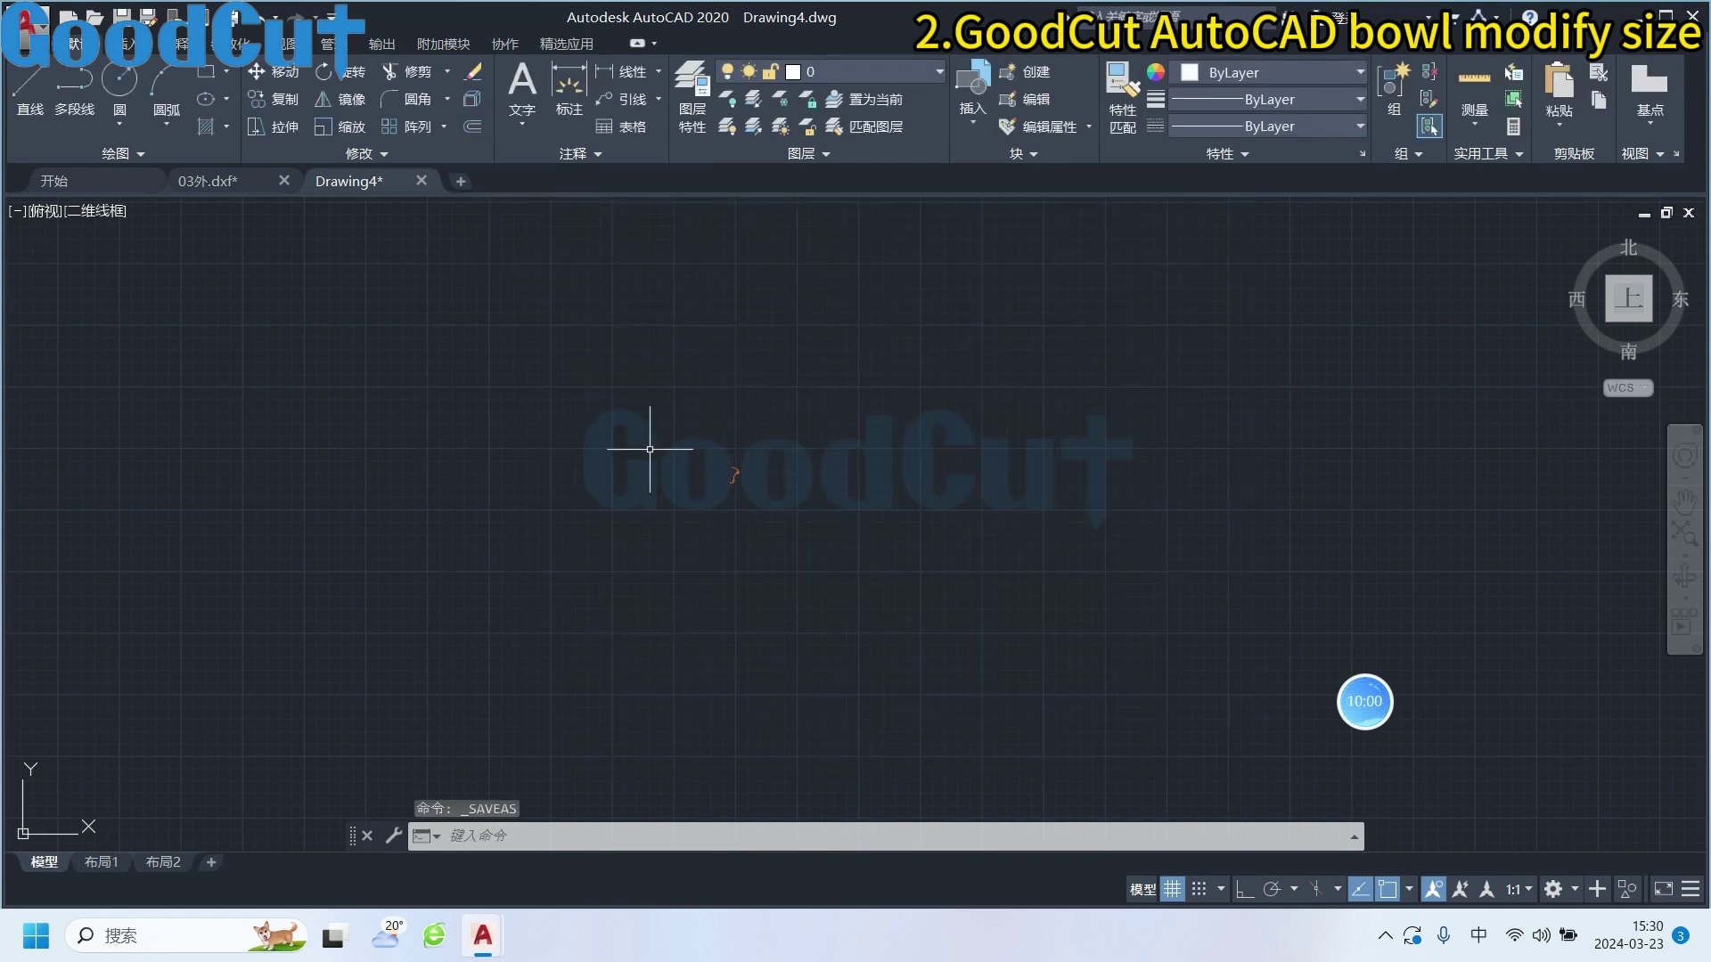
pyautogui.click(242, 182)
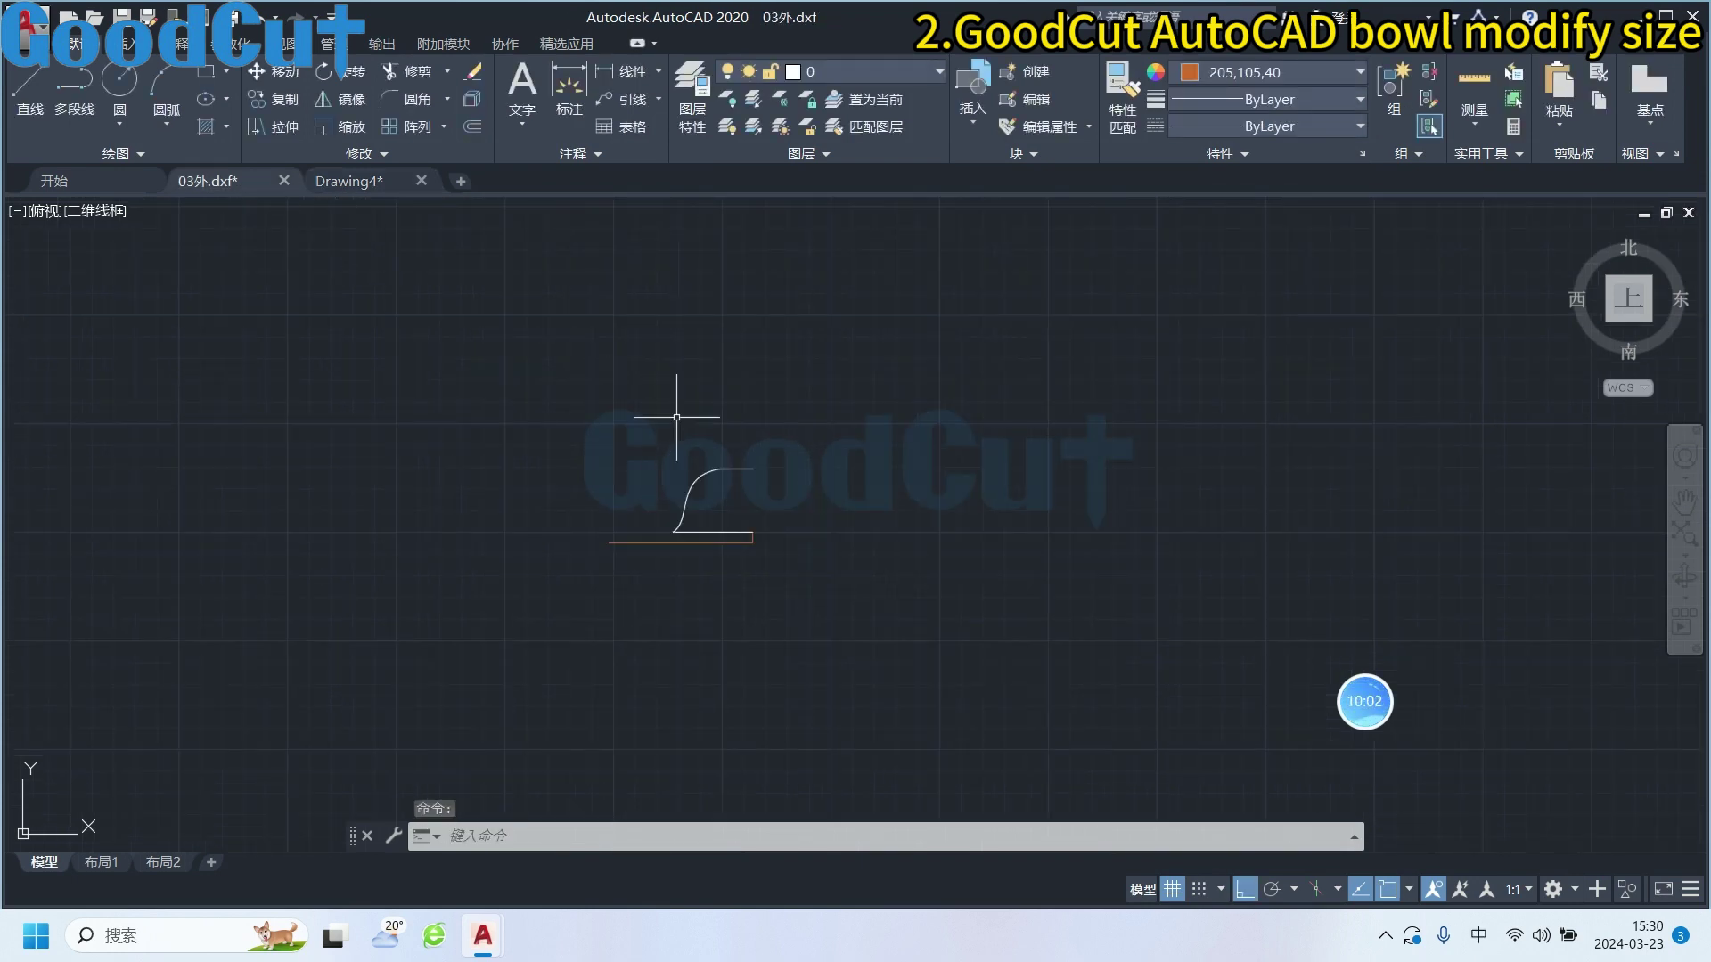
# Create blank Drawing5, then erase the long orange bottom line in 03外.dxf
pyautogui.click(461, 180)
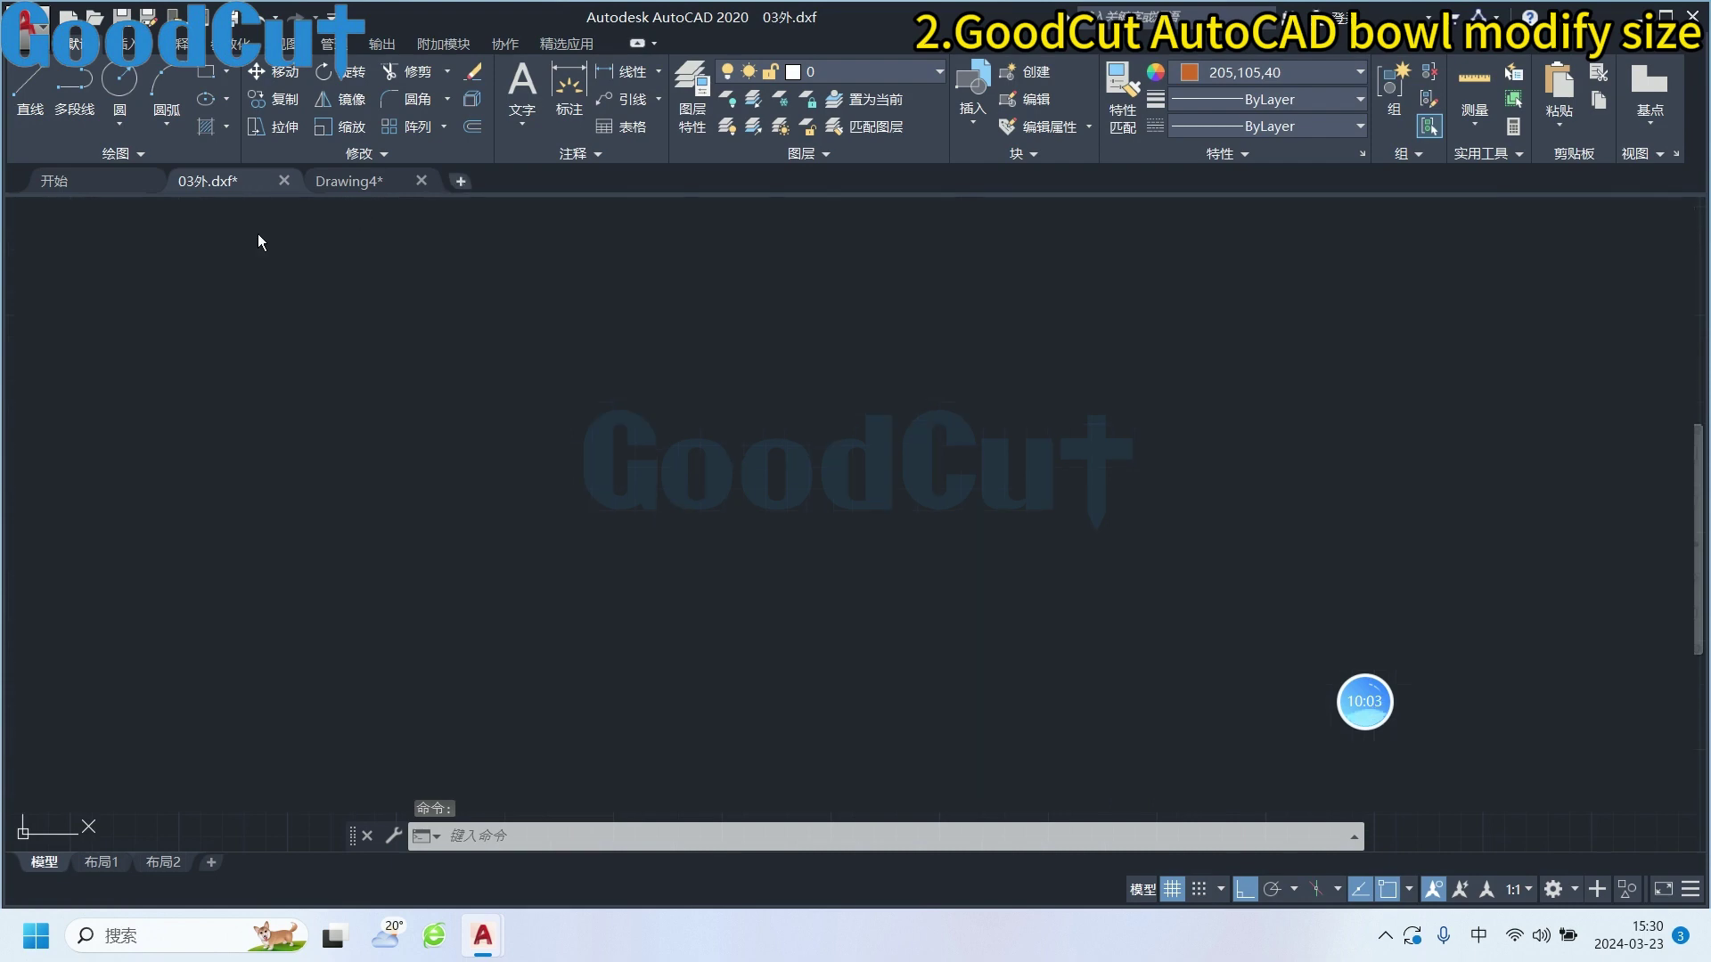
pyautogui.click(207, 181)
pyautogui.scroll(-3, 705, 536)
pyautogui.moveTo(759, 590); pyautogui.dragTo(748, 499, button='middle')
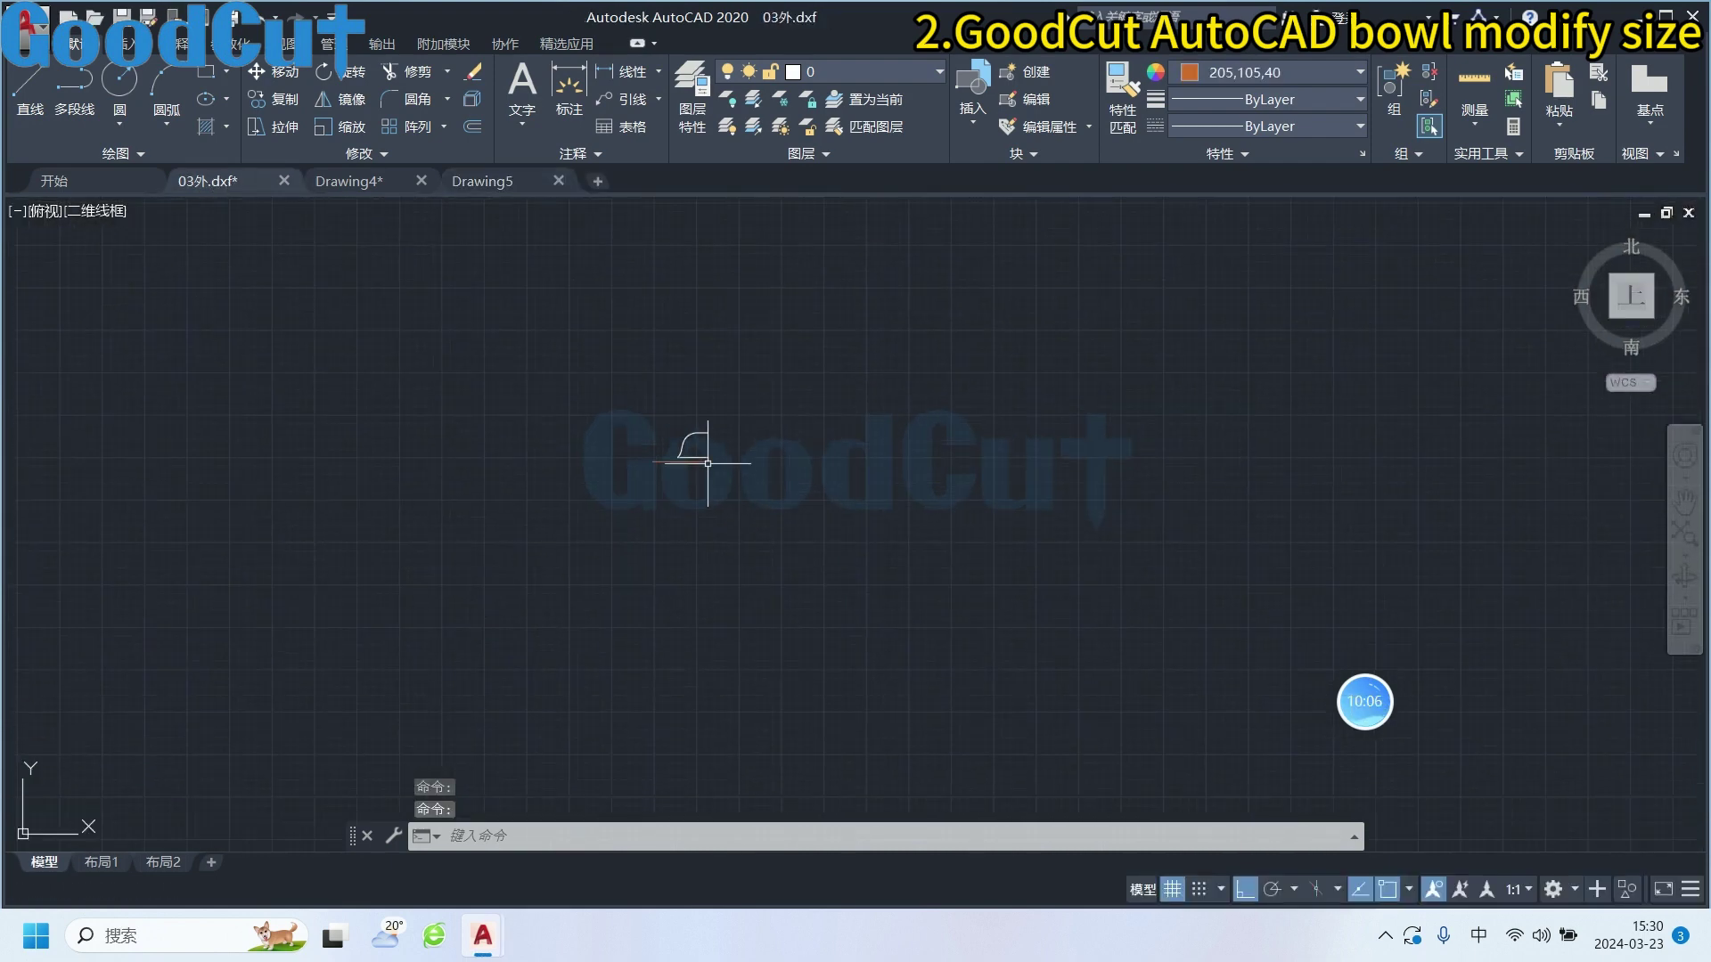
pyautogui.scroll(2, 749, 473)
pyautogui.scroll(2, 786, 573)
pyautogui.scroll(3, 743, 580)
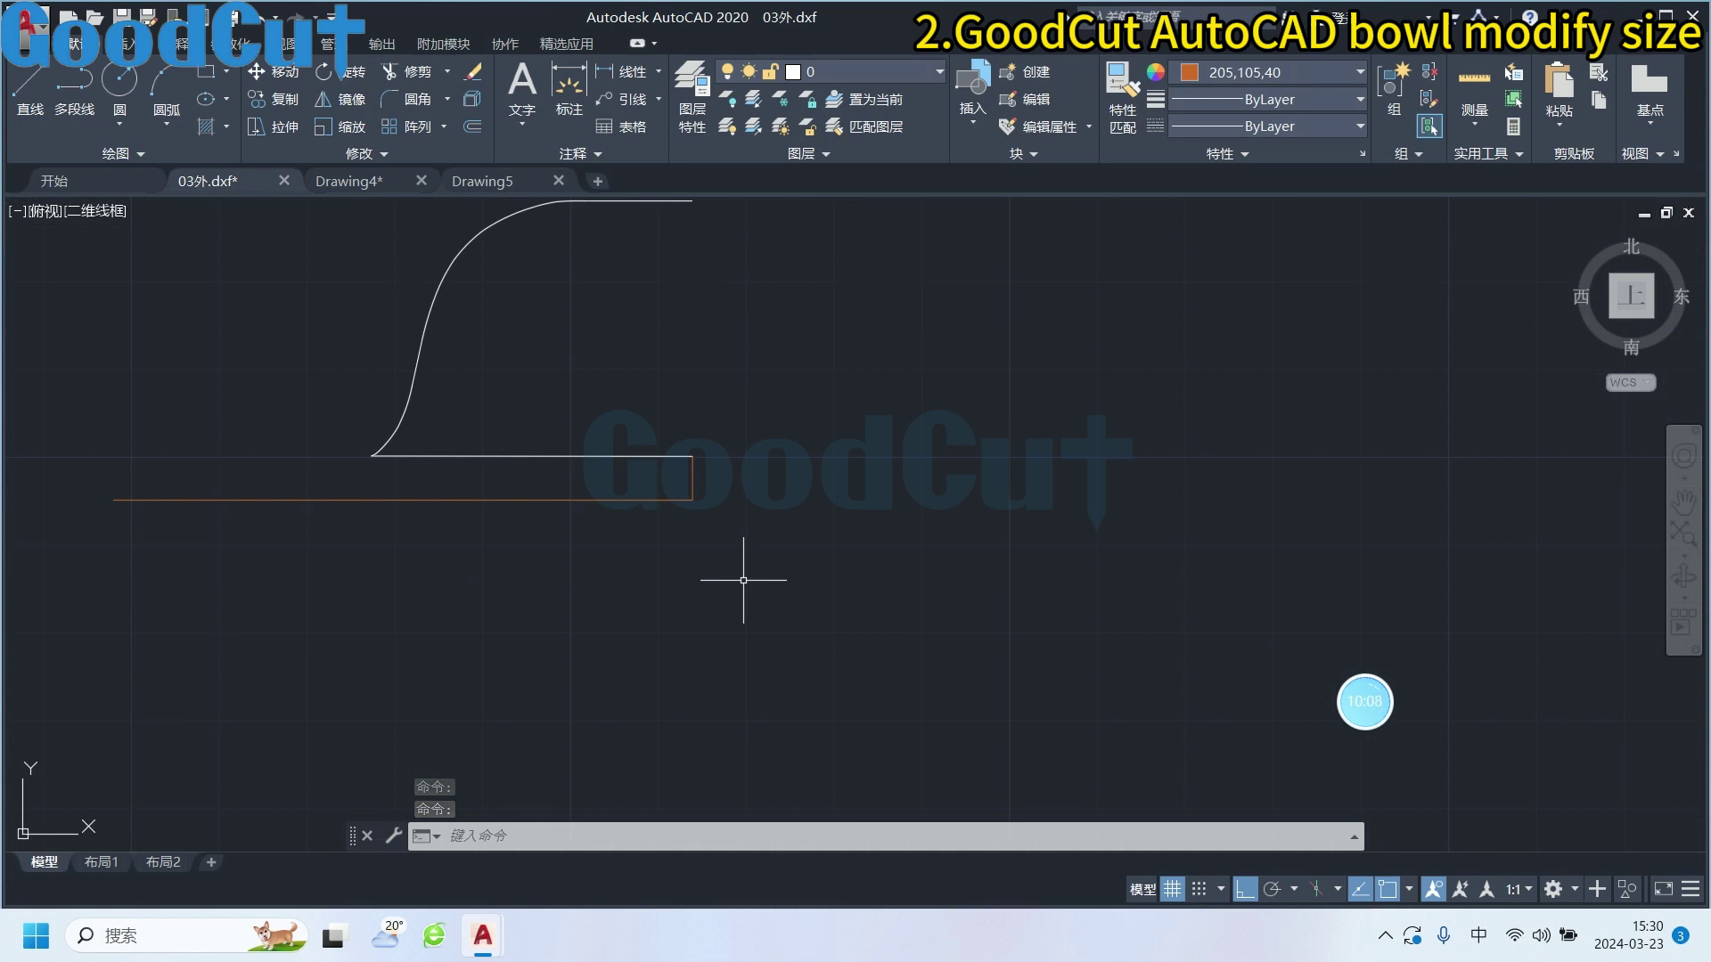
pyautogui.moveTo(760, 524); pyautogui.dragTo(806, 653, button='middle')
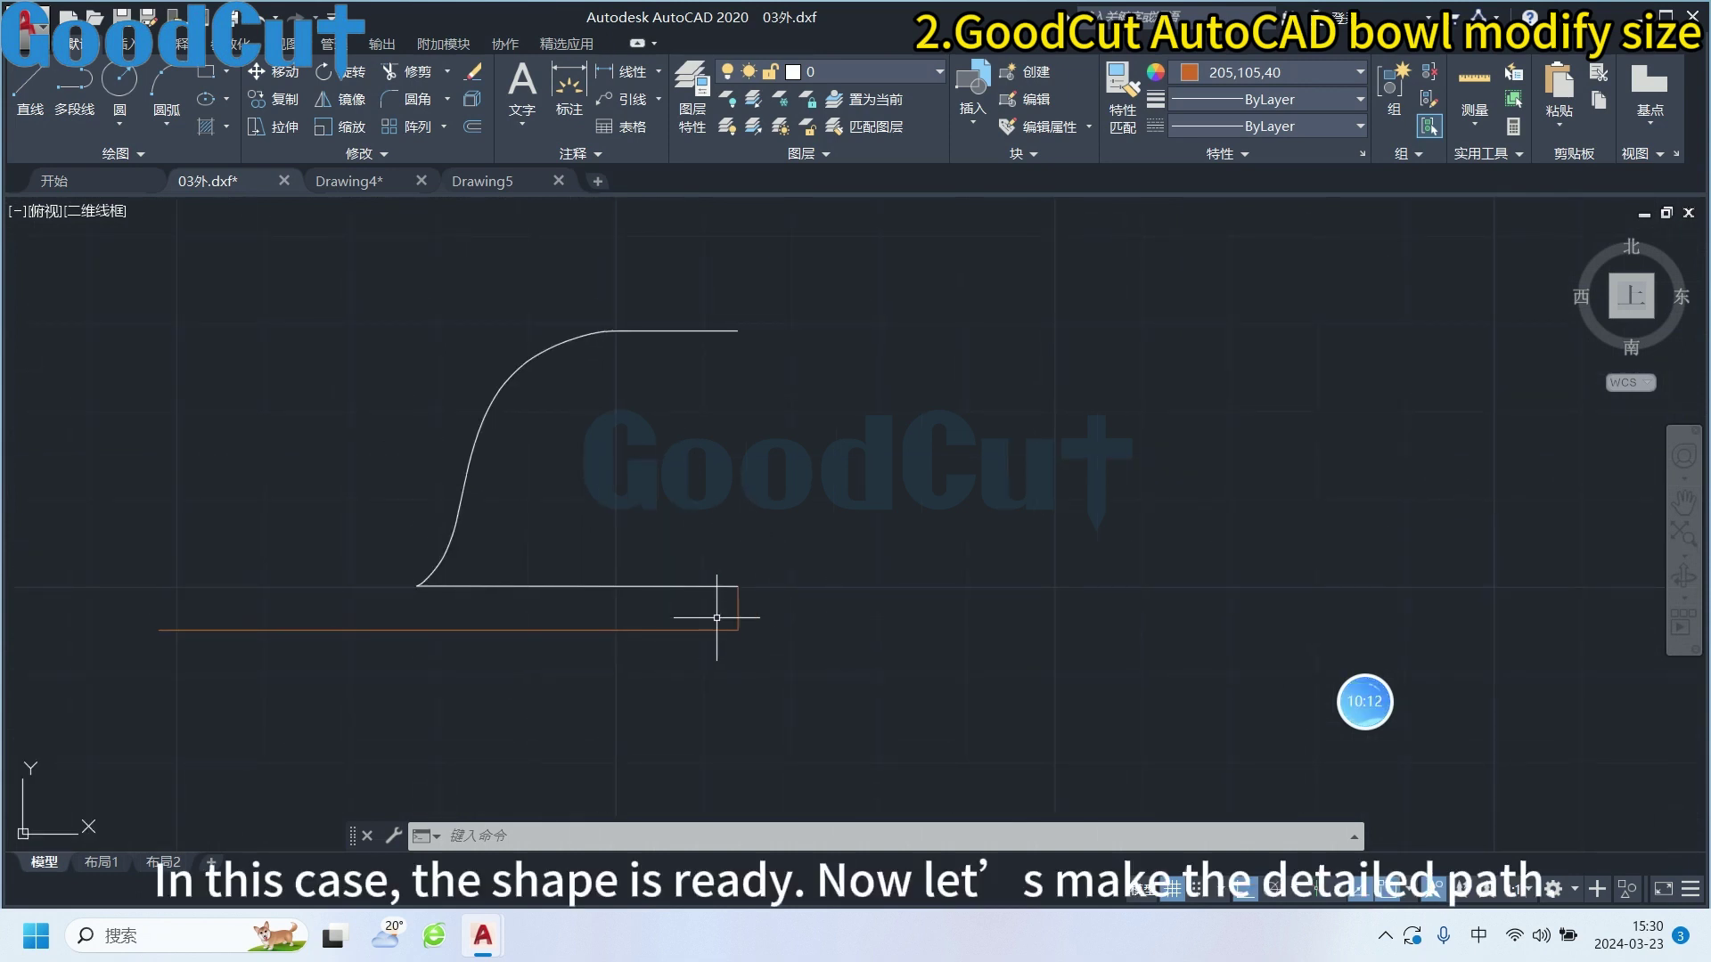
pyautogui.click(655, 629)
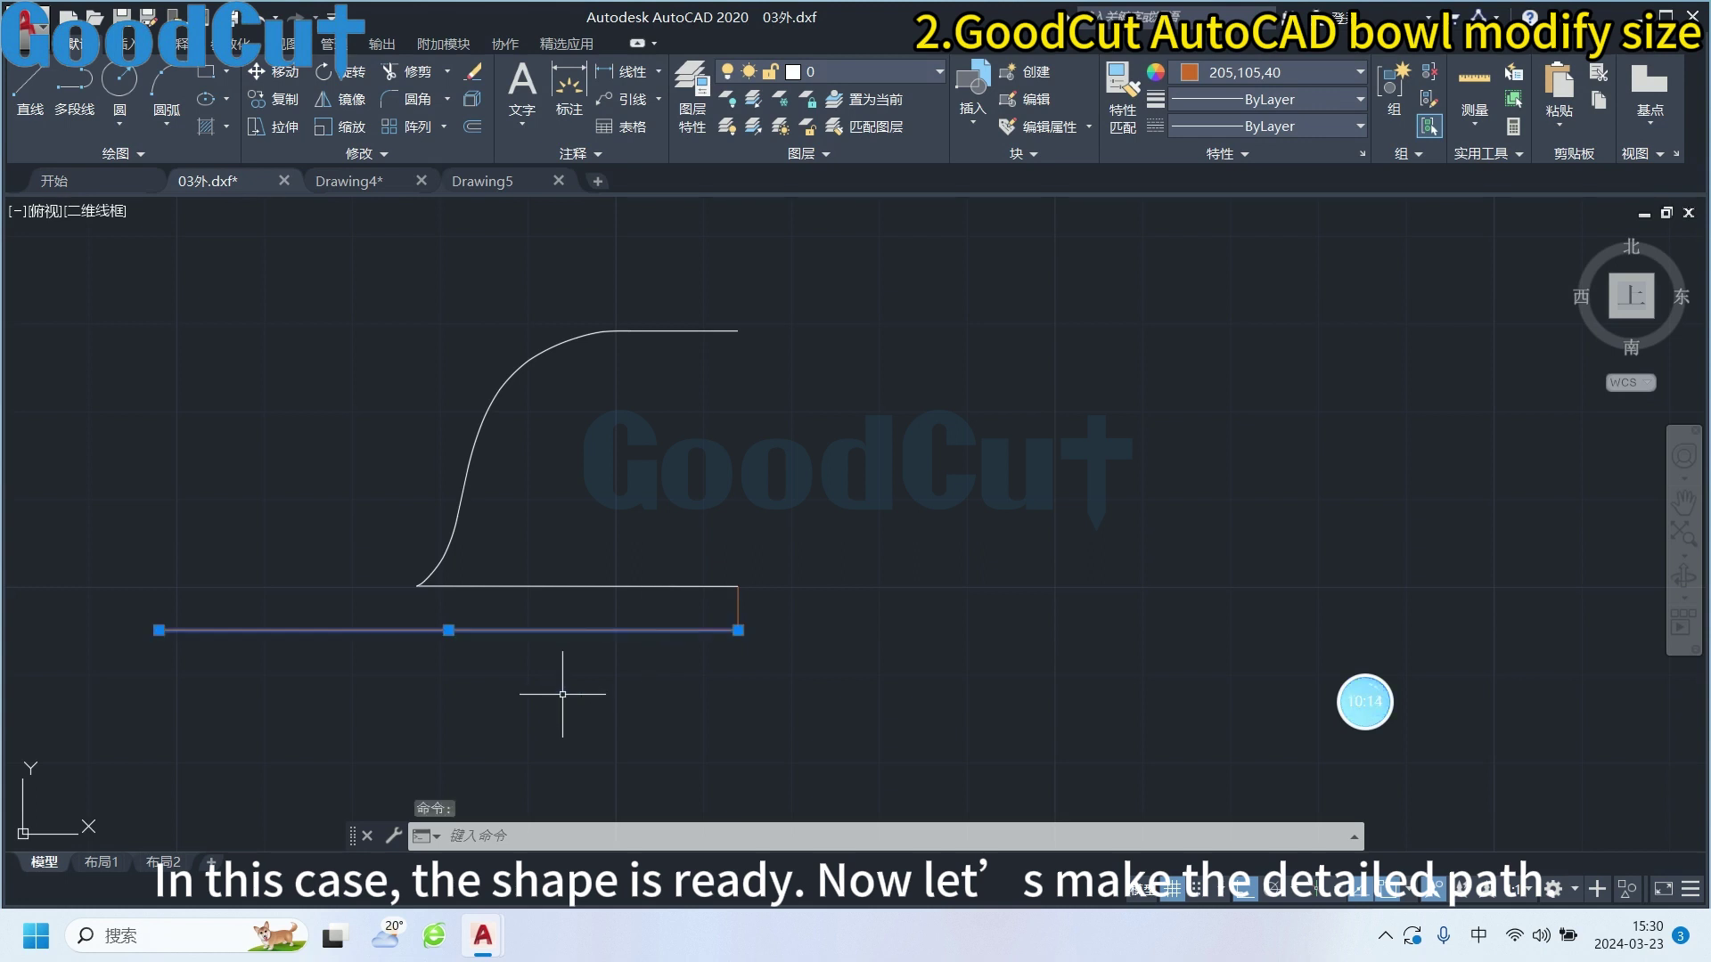
pyautogui.press('Delete')
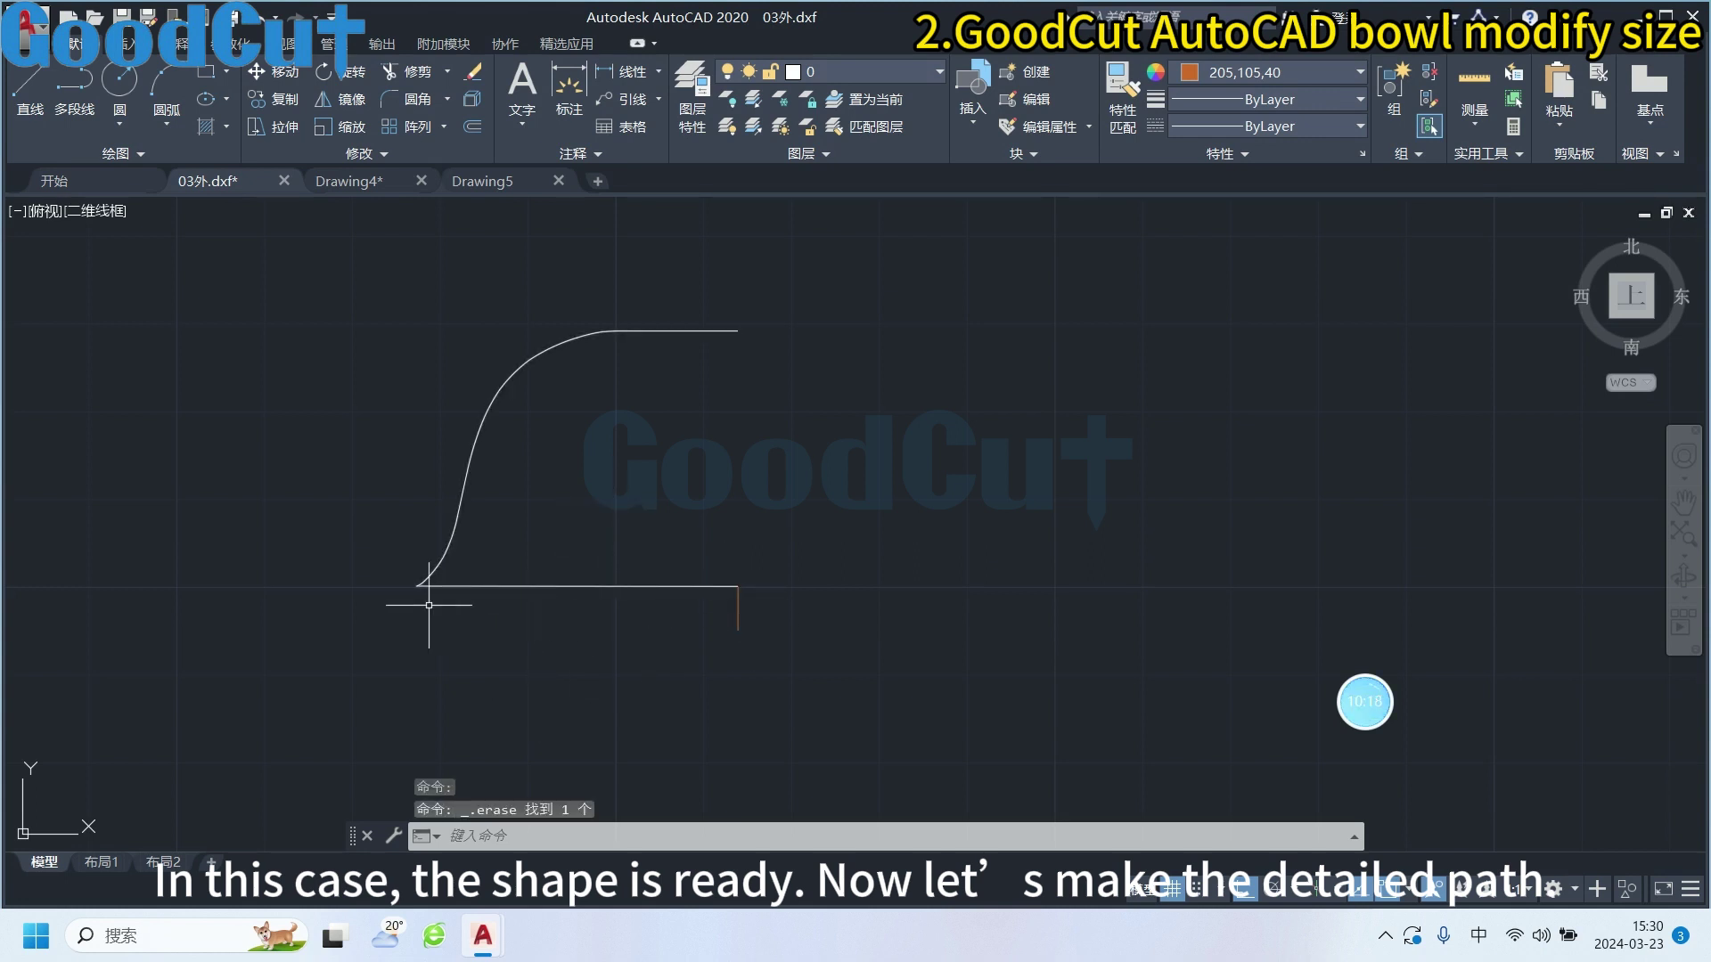
# Select the curved bowl profile and reframe it, briefly checking Drawing5 before returning to 03外.dxf
pyautogui.click(599, 332)
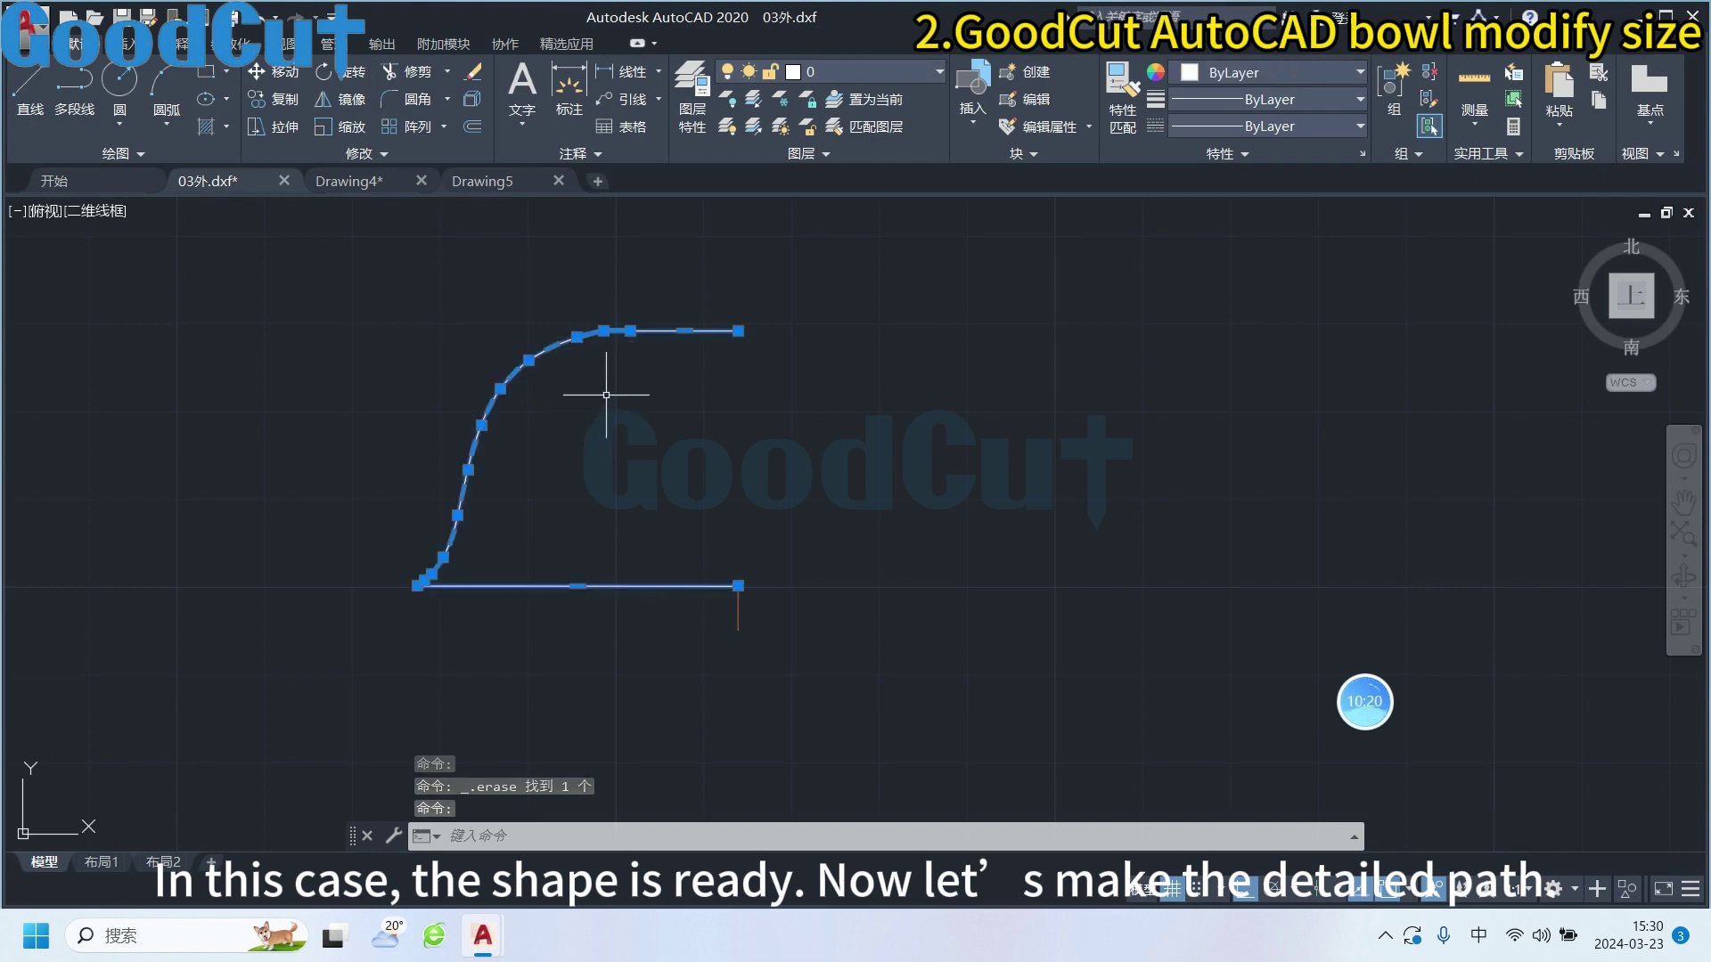
pyautogui.moveTo(614, 415); pyautogui.dragTo(581, 461, button='middle')
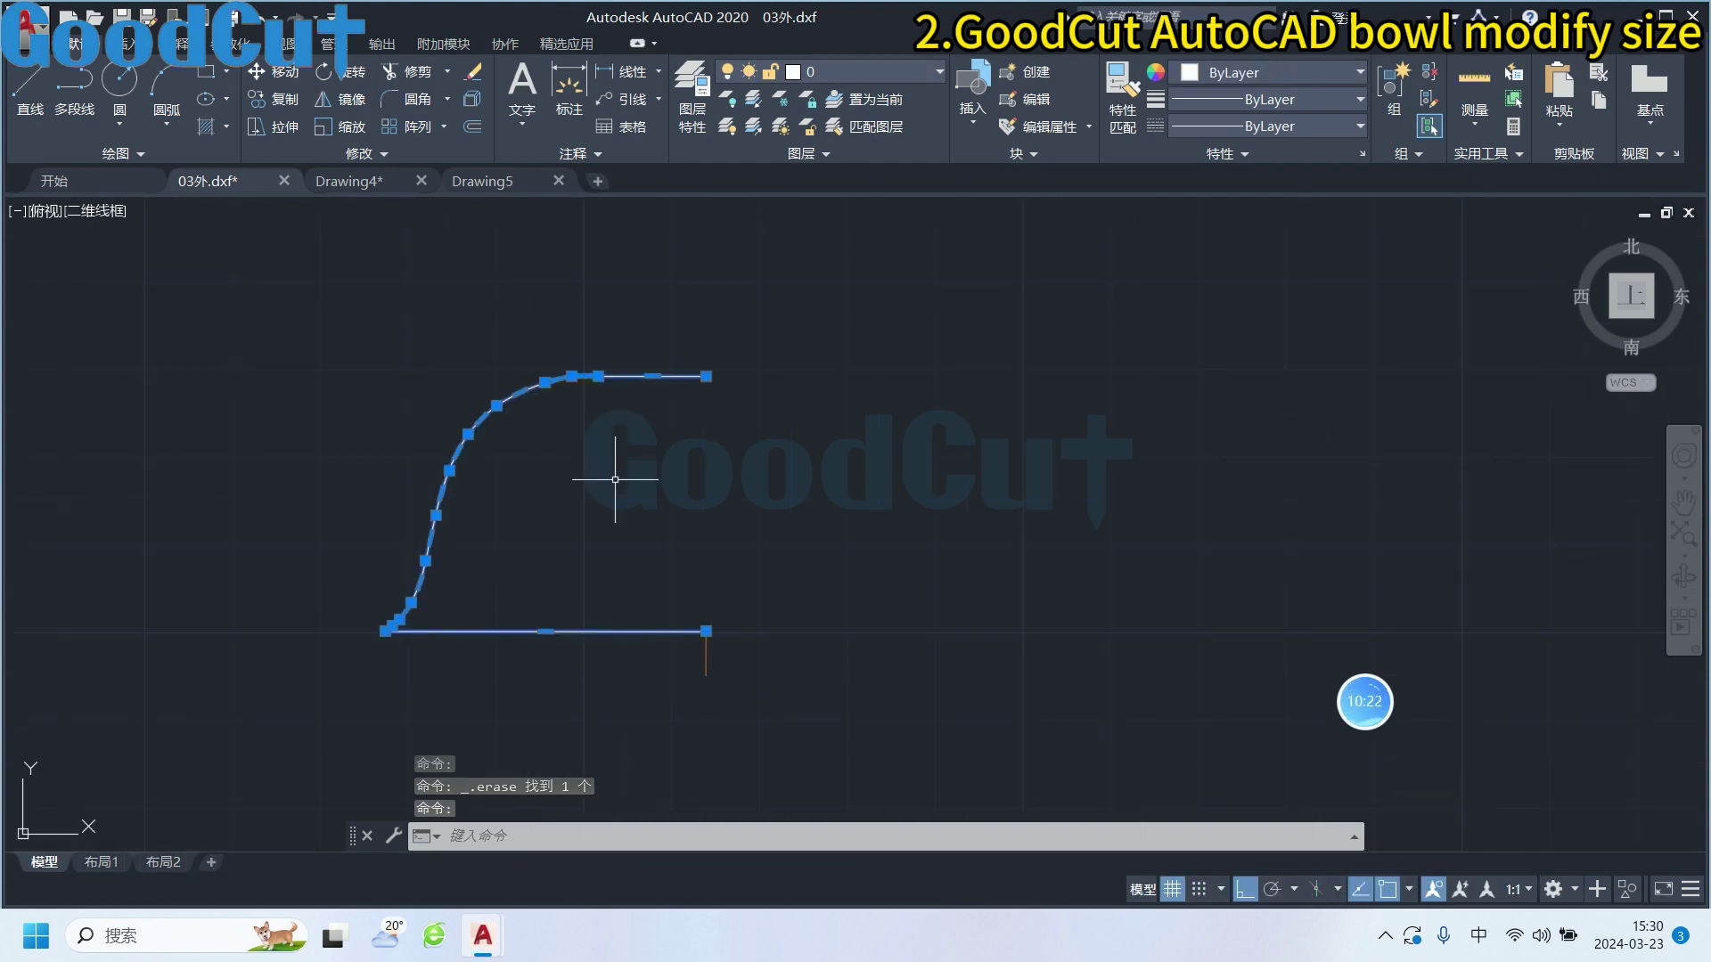
pyautogui.moveTo(612, 477); pyautogui.dragTo(577, 462, button='middle')
pyautogui.click(494, 180)
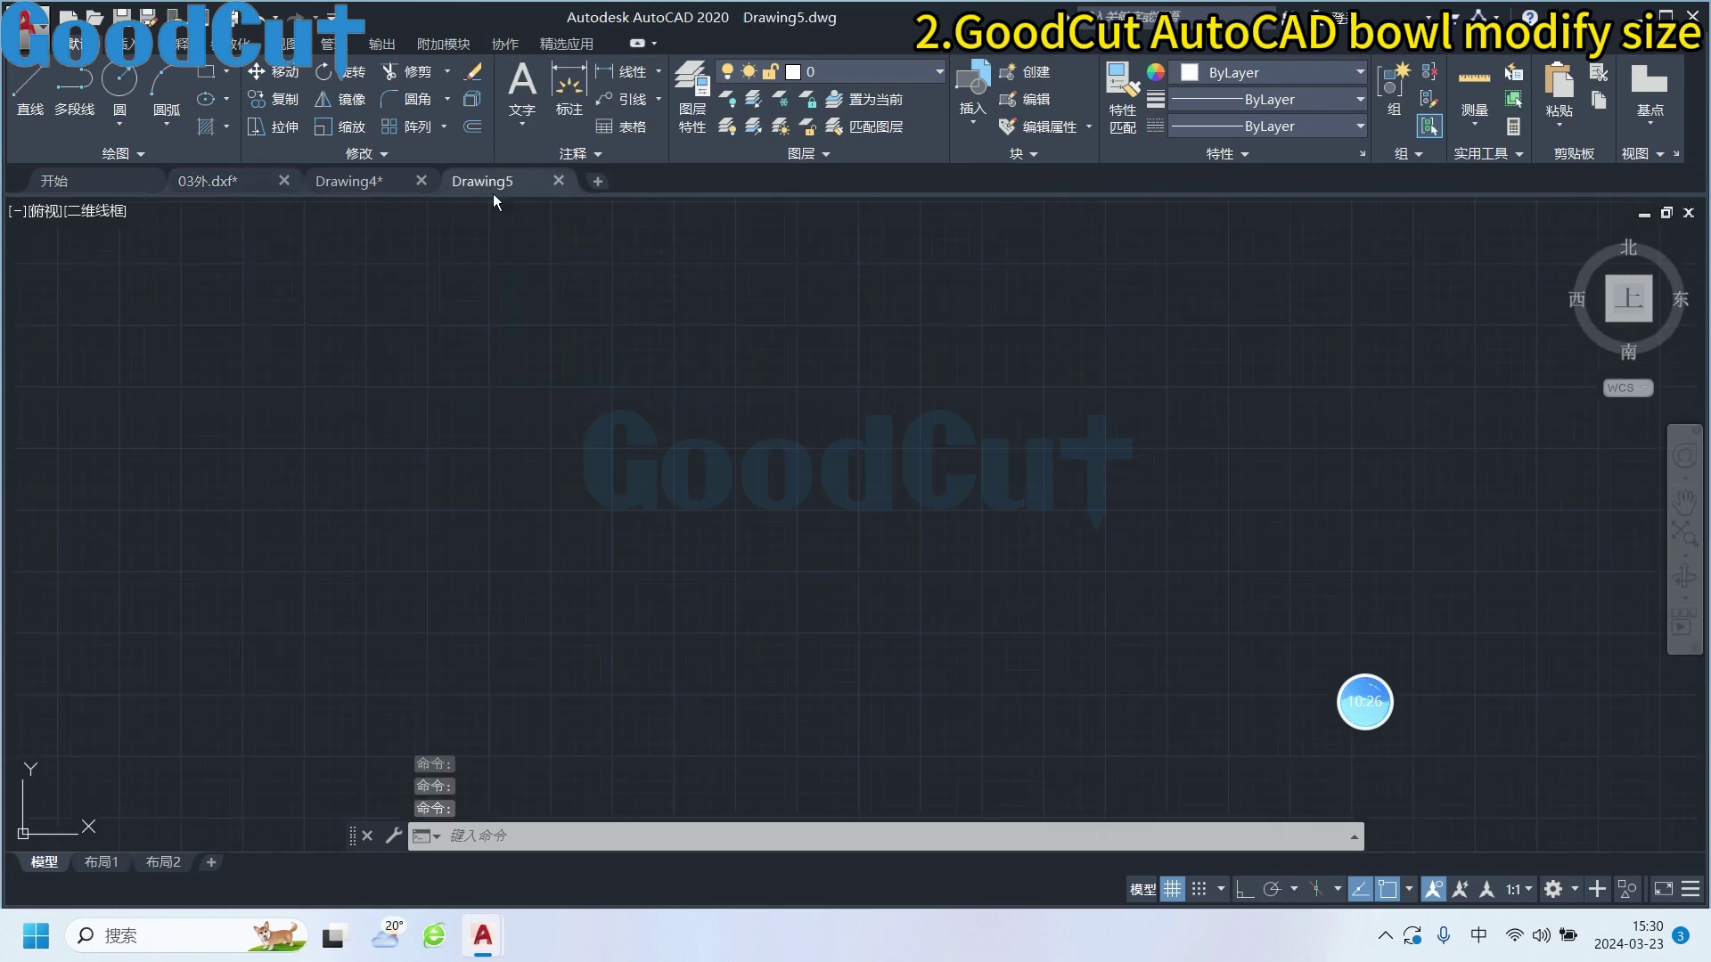
pyautogui.click(234, 180)
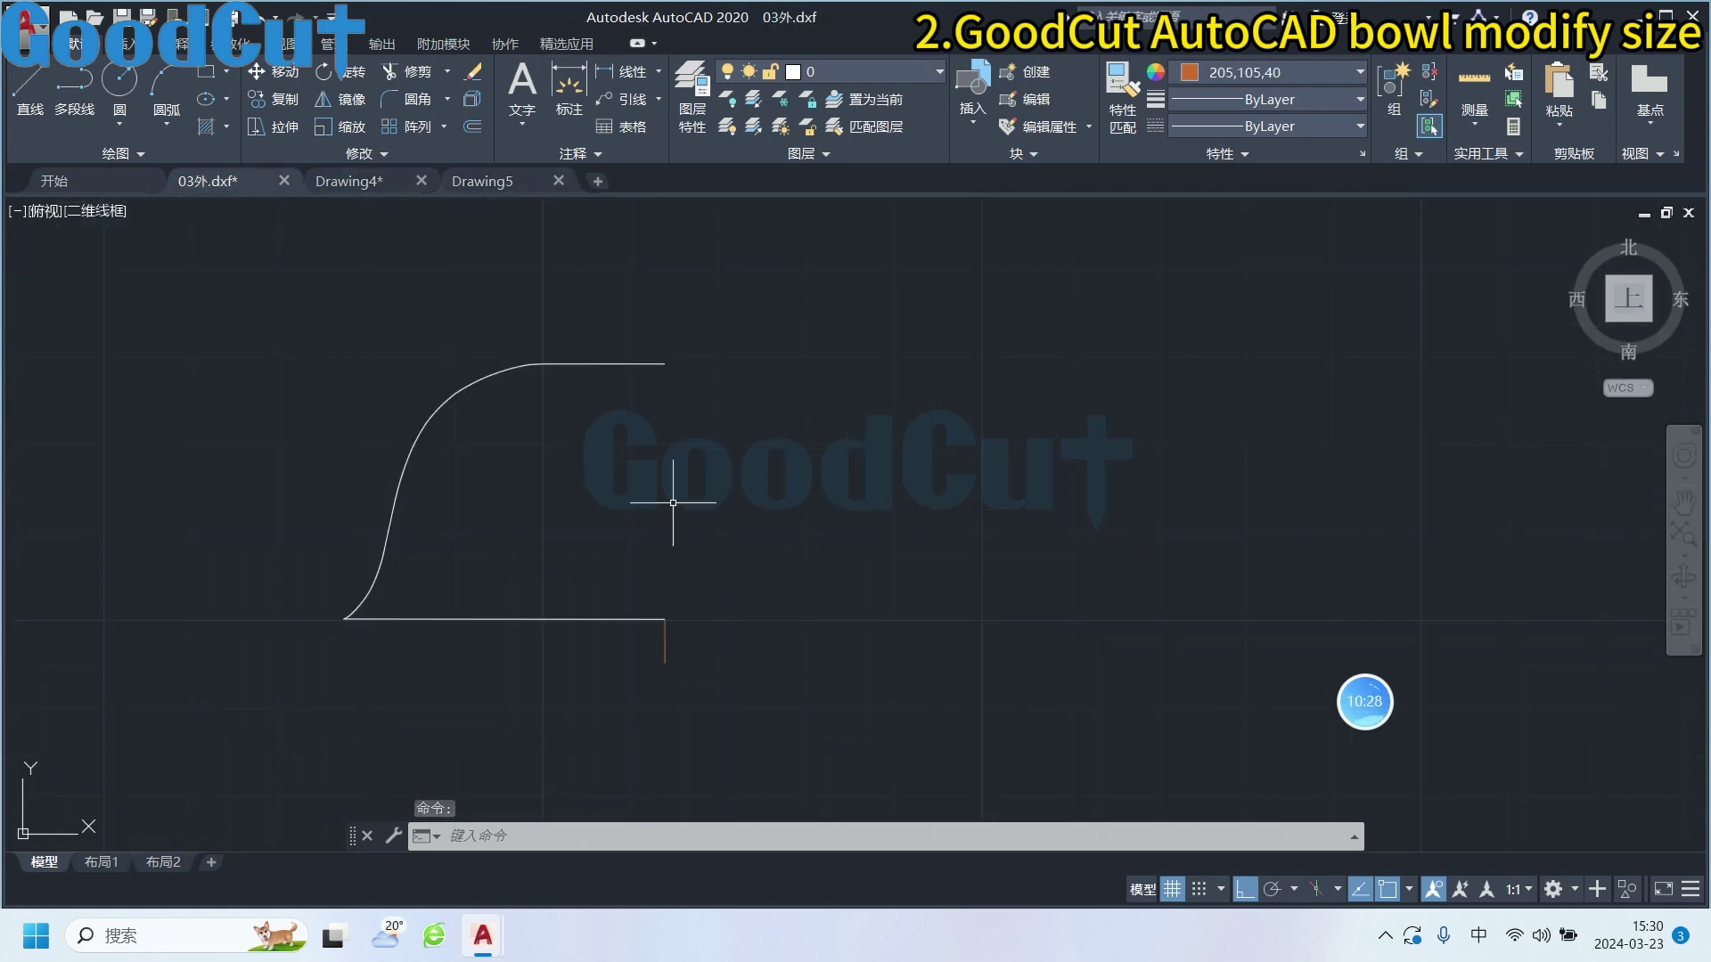
# Cut the whole bowl profile from 03外.dxf and paste it into Drawing5
pyautogui.click(756, 695)
pyautogui.click(196, 278)
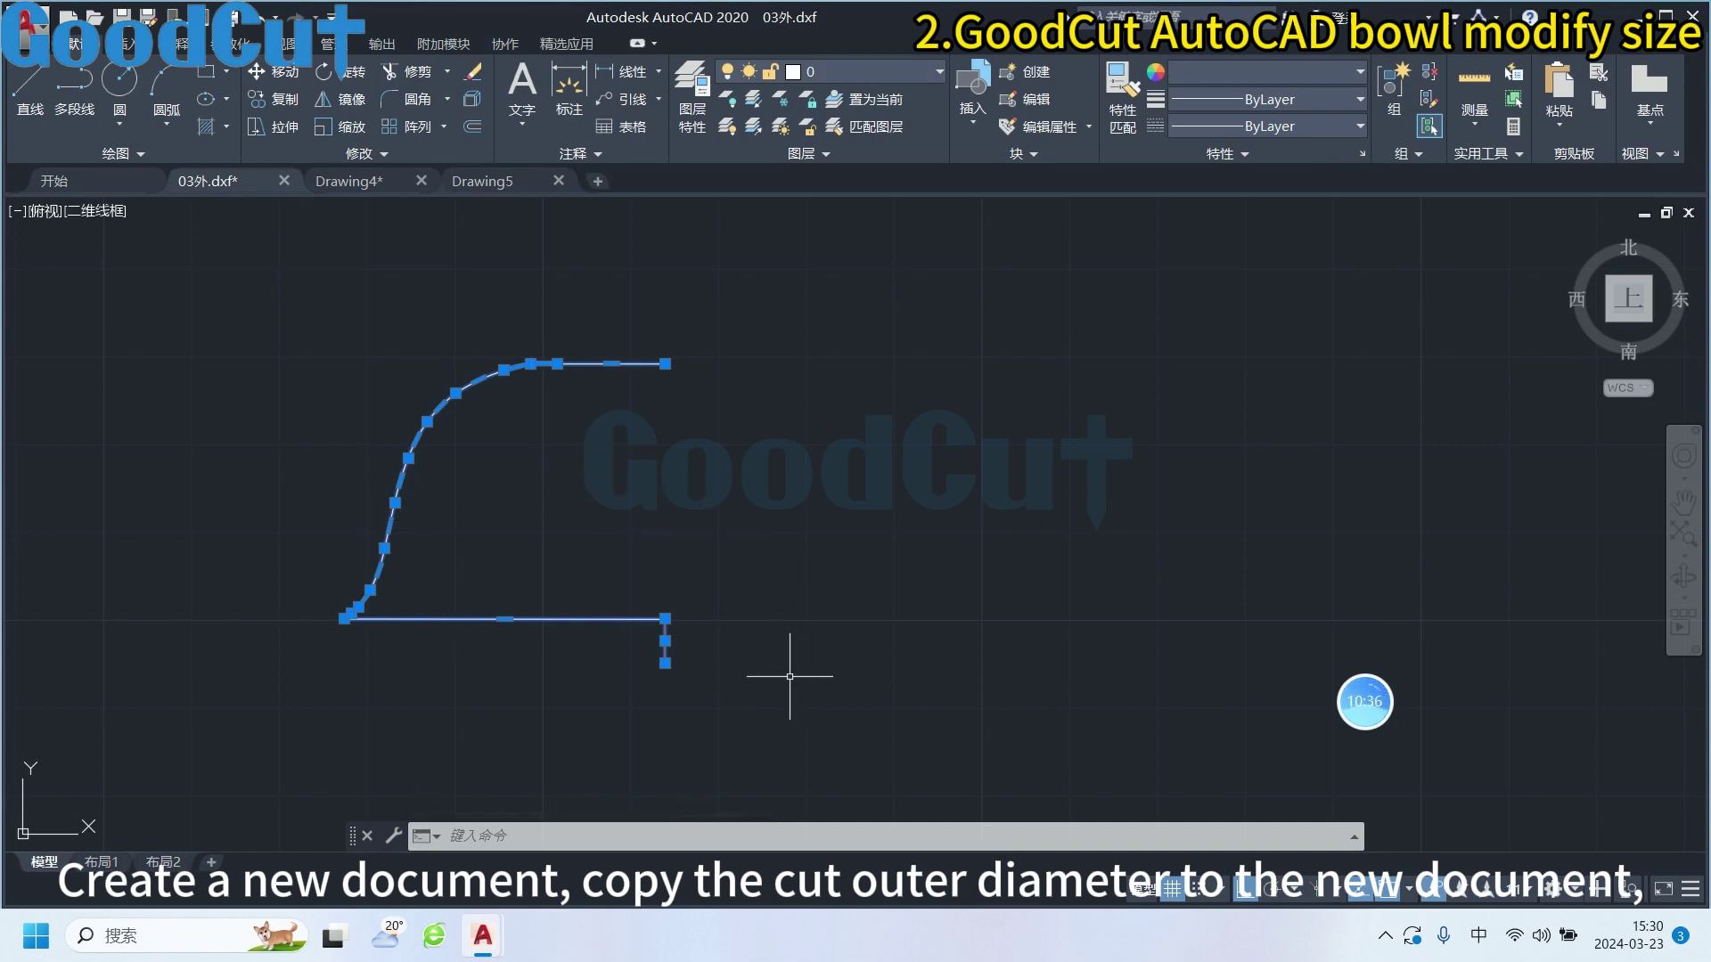
pyautogui.hotkey('ctrl', 'x')
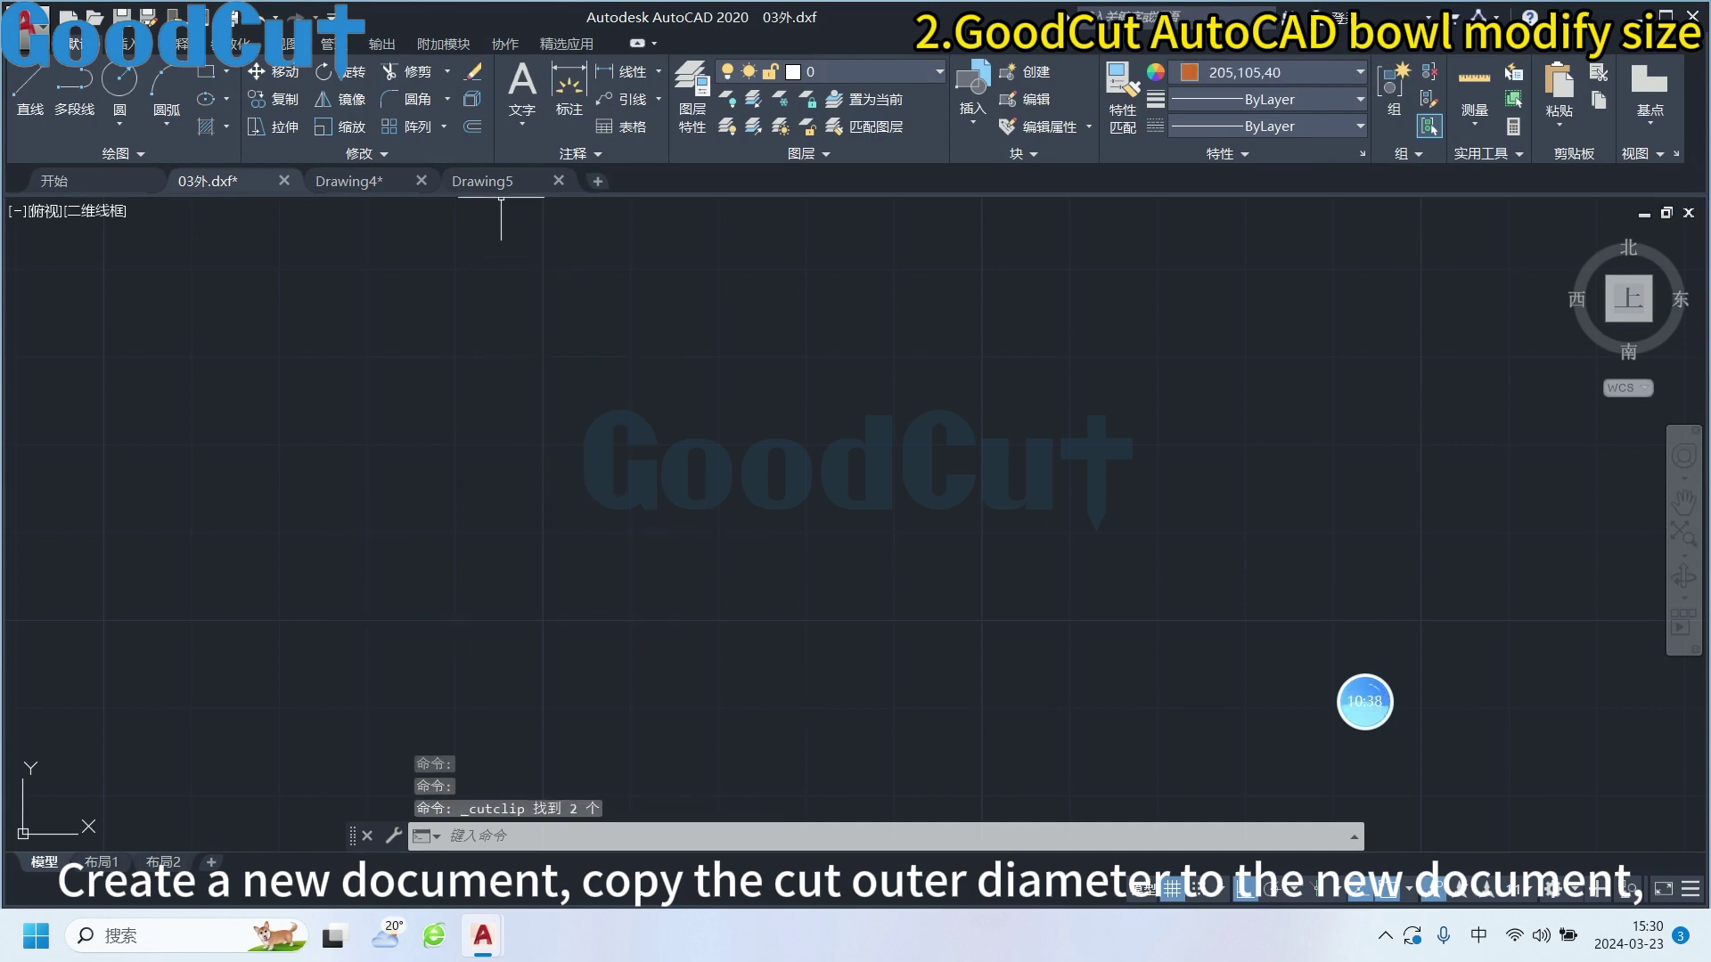
pyautogui.click(494, 180)
pyautogui.hotkey('ctrl', 'v')
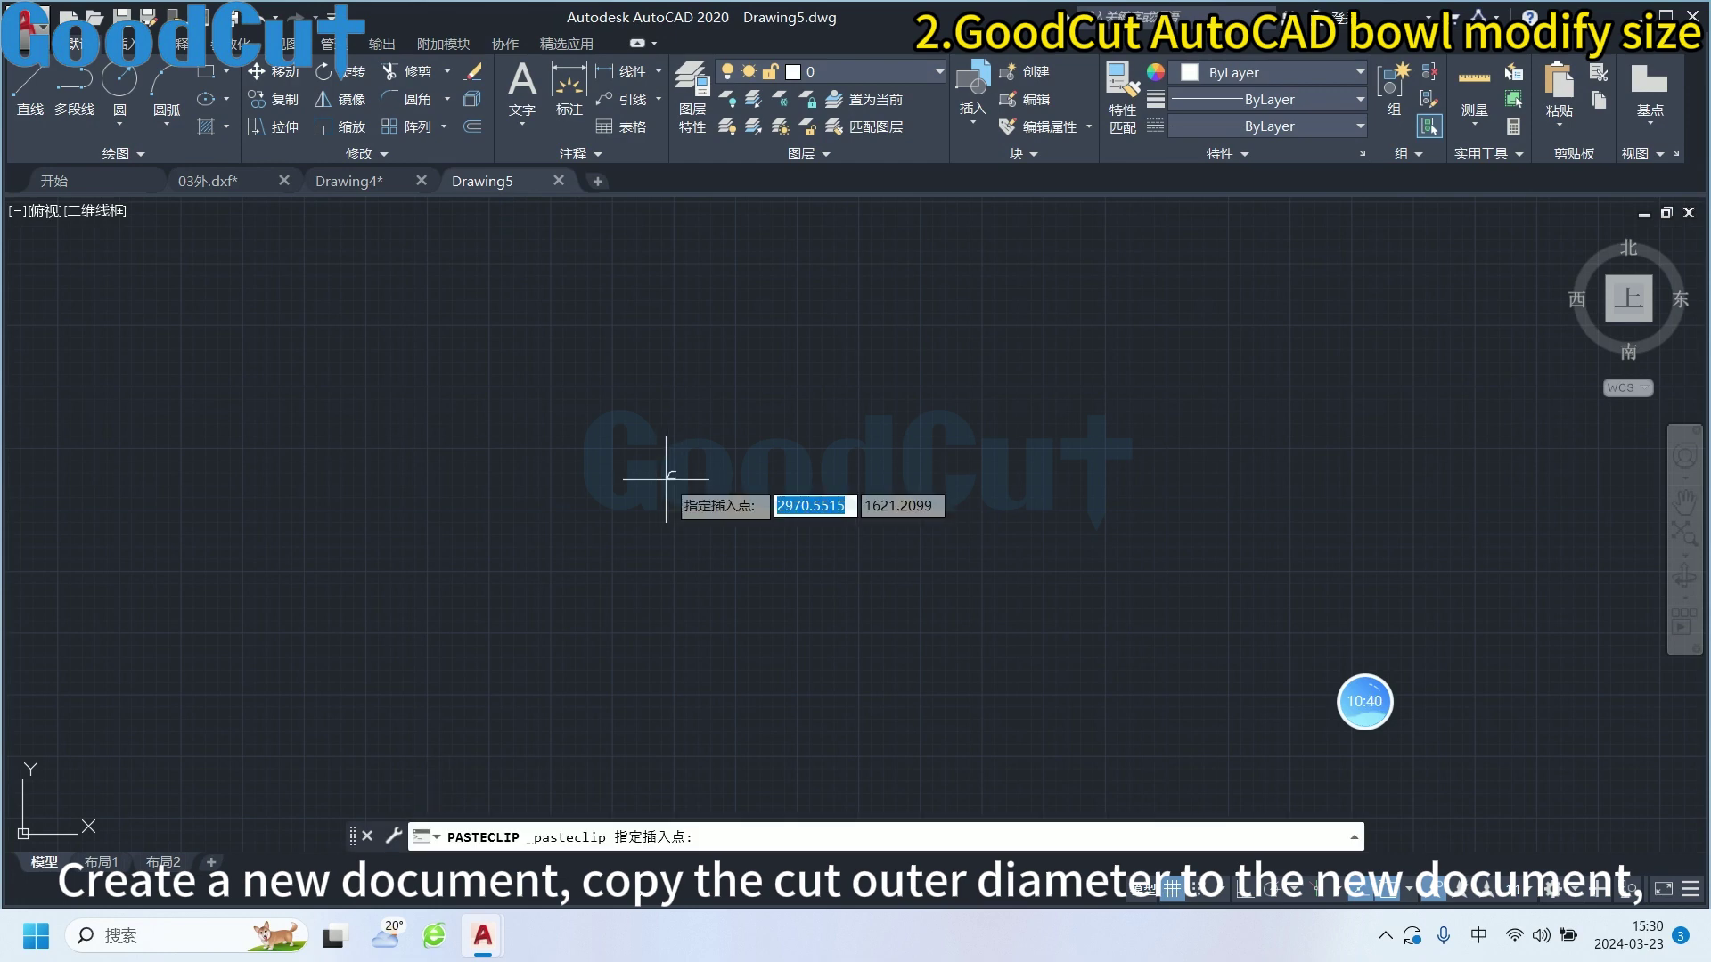
pyautogui.click(633, 457)
pyautogui.click(229, 181)
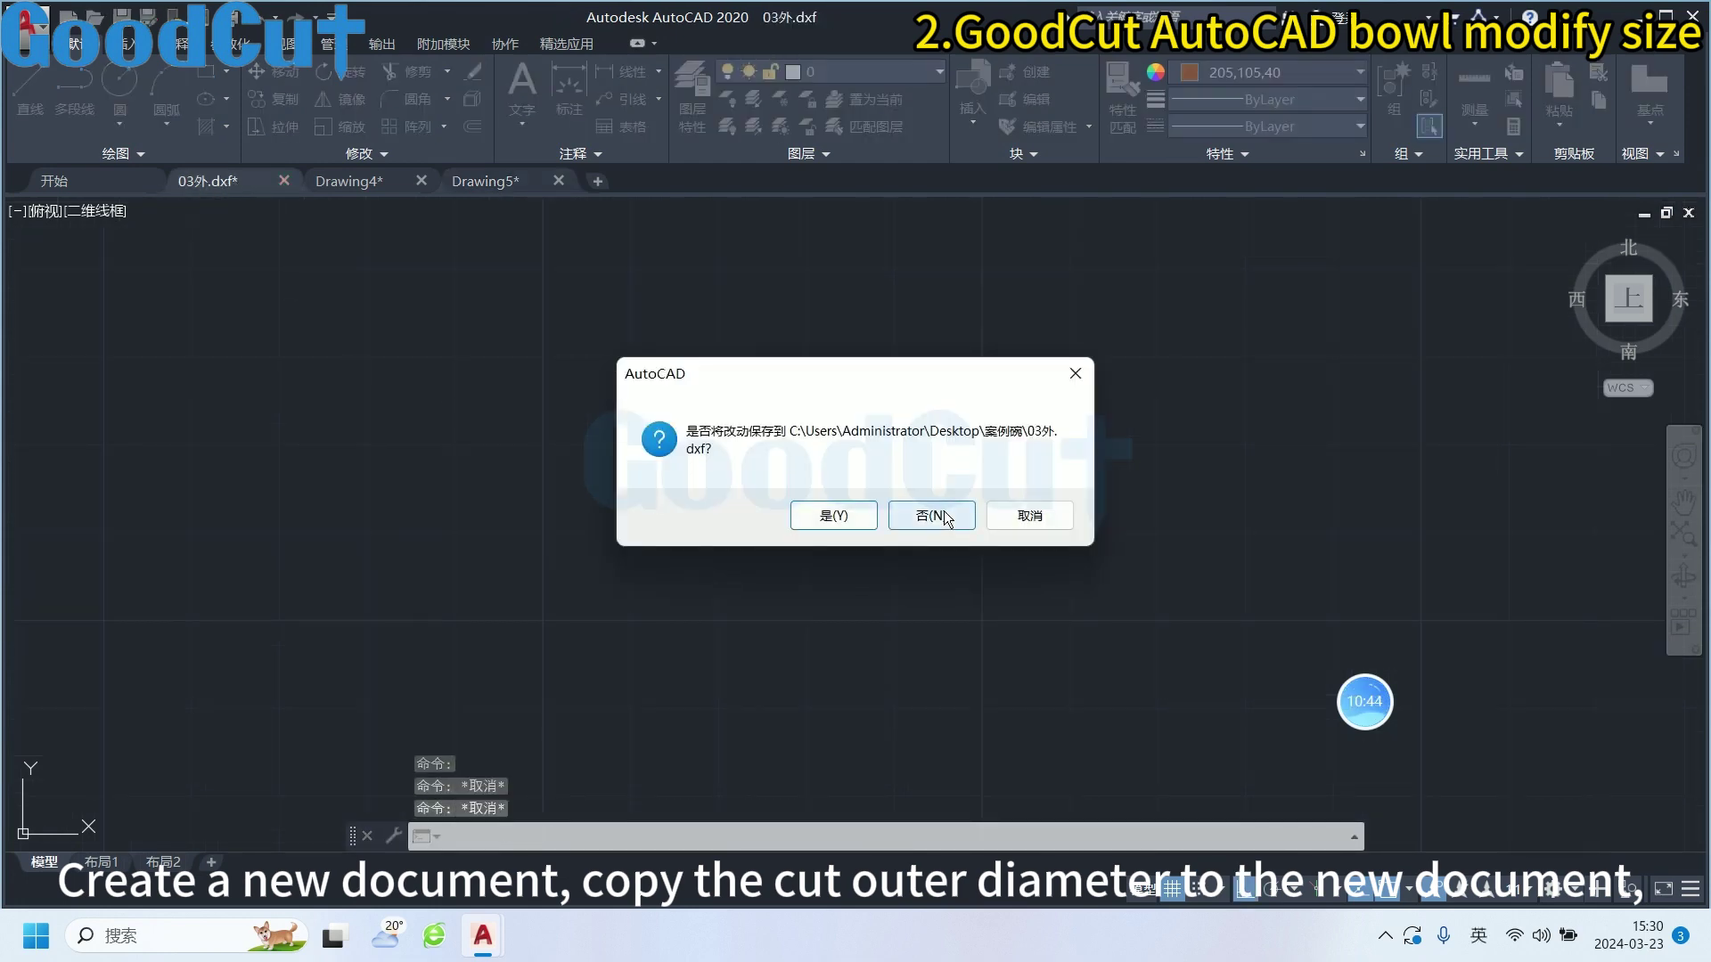
# Close 03外.dxf without saving, save Drawing4 over 03外.dxf as AutoCAD 2004 DXF, and show Drawing5
pyautogui.click(946, 519)
pyautogui.click(931, 520)
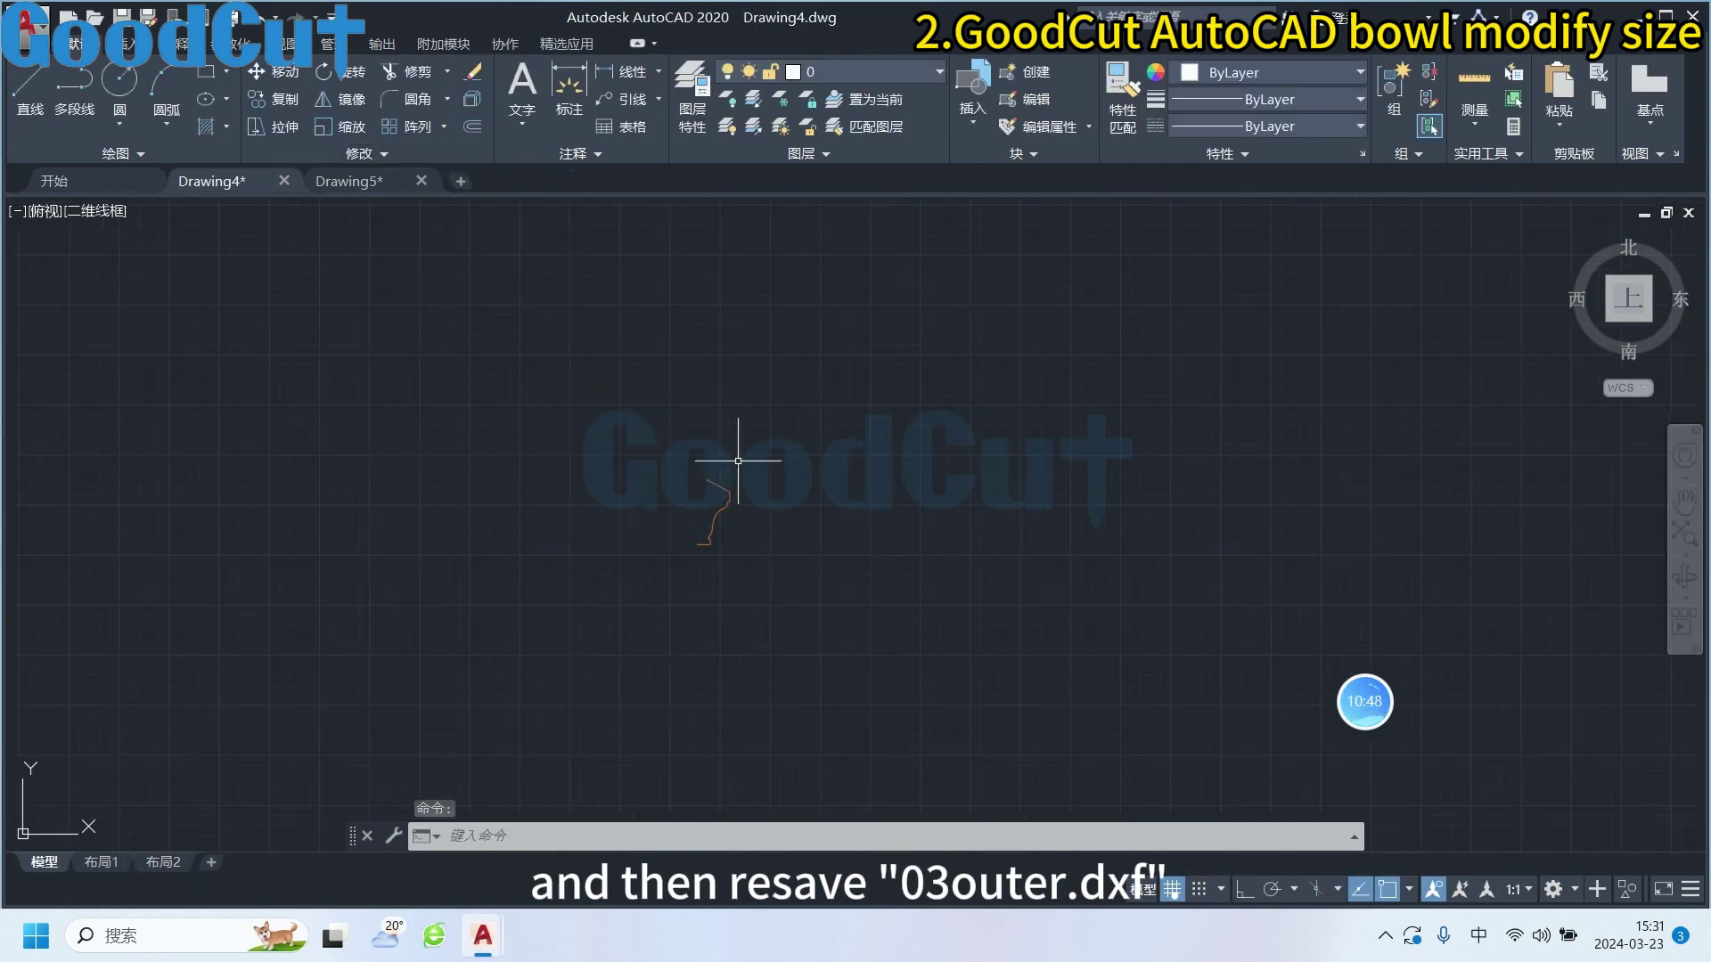
pyautogui.click(27, 19)
pyautogui.click(53, 299)
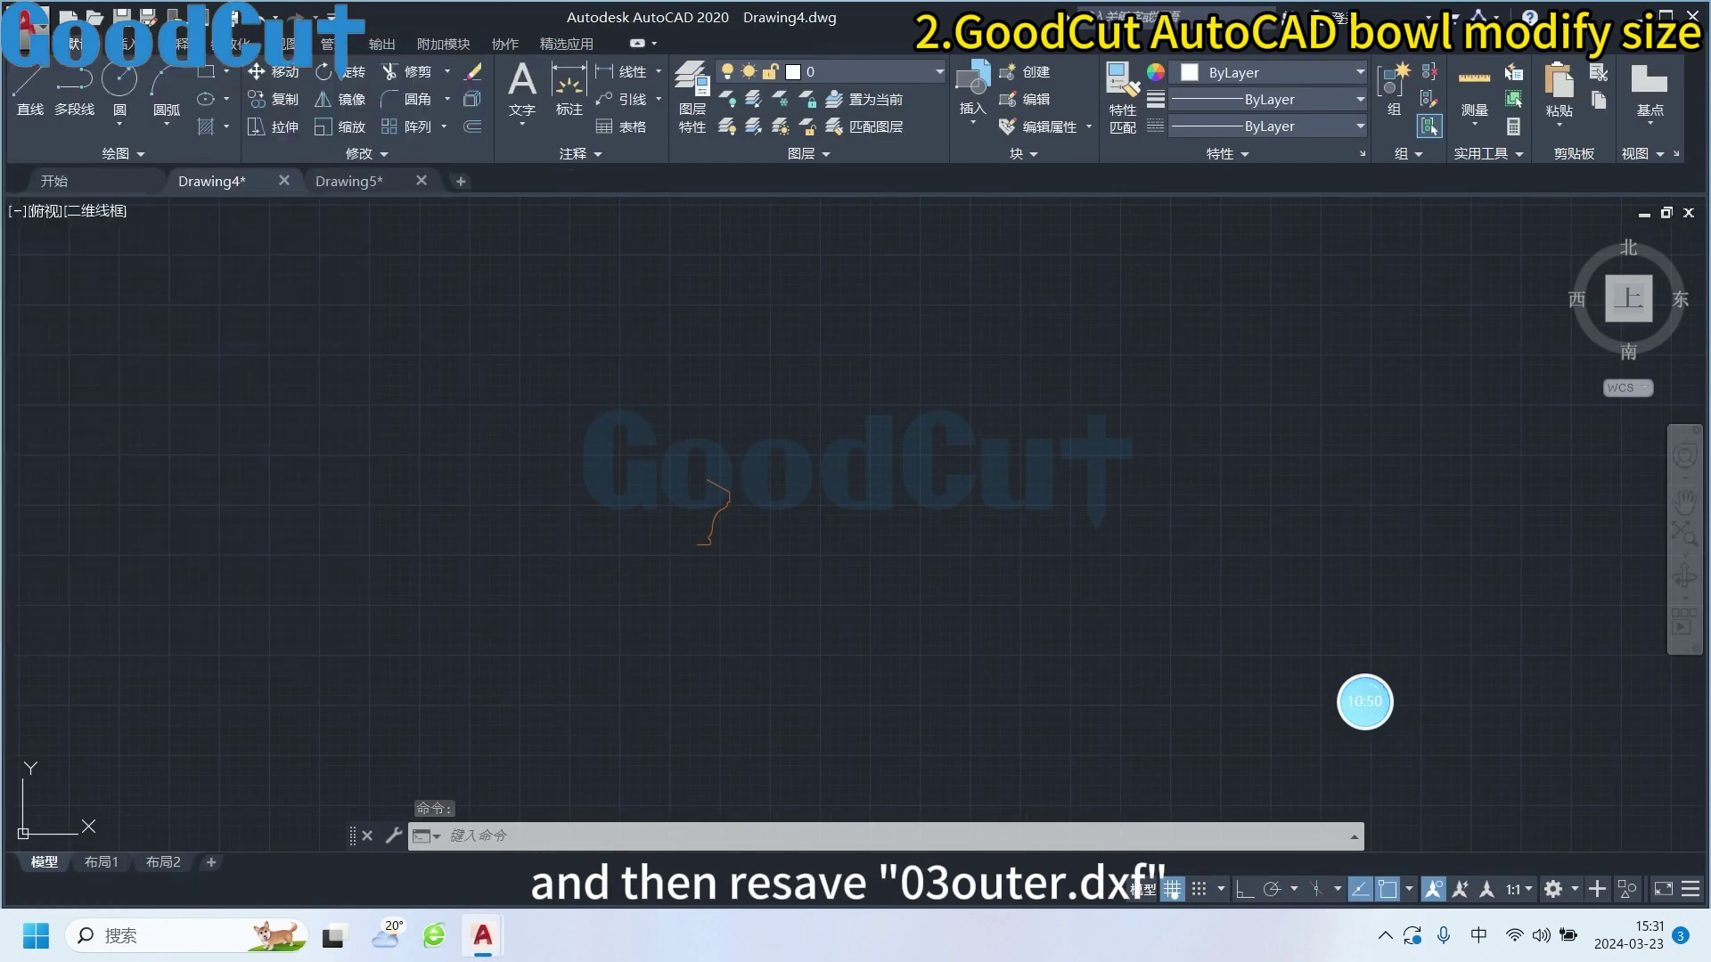
pyautogui.click(804, 698)
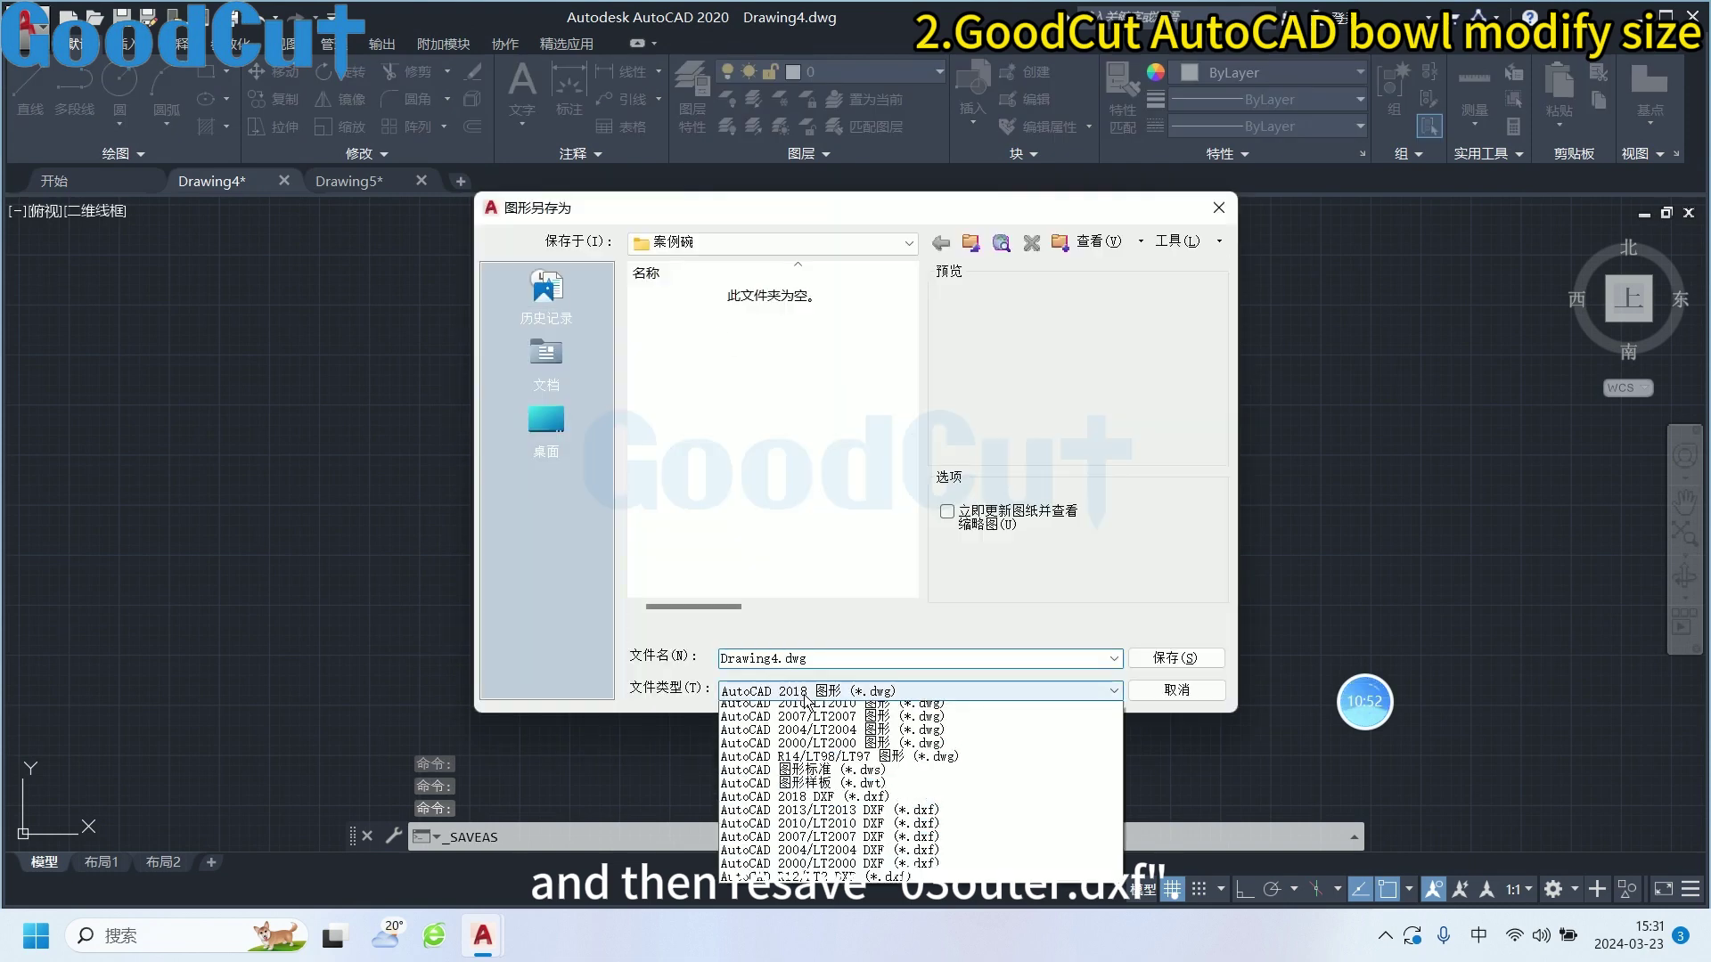
pyautogui.click(809, 885)
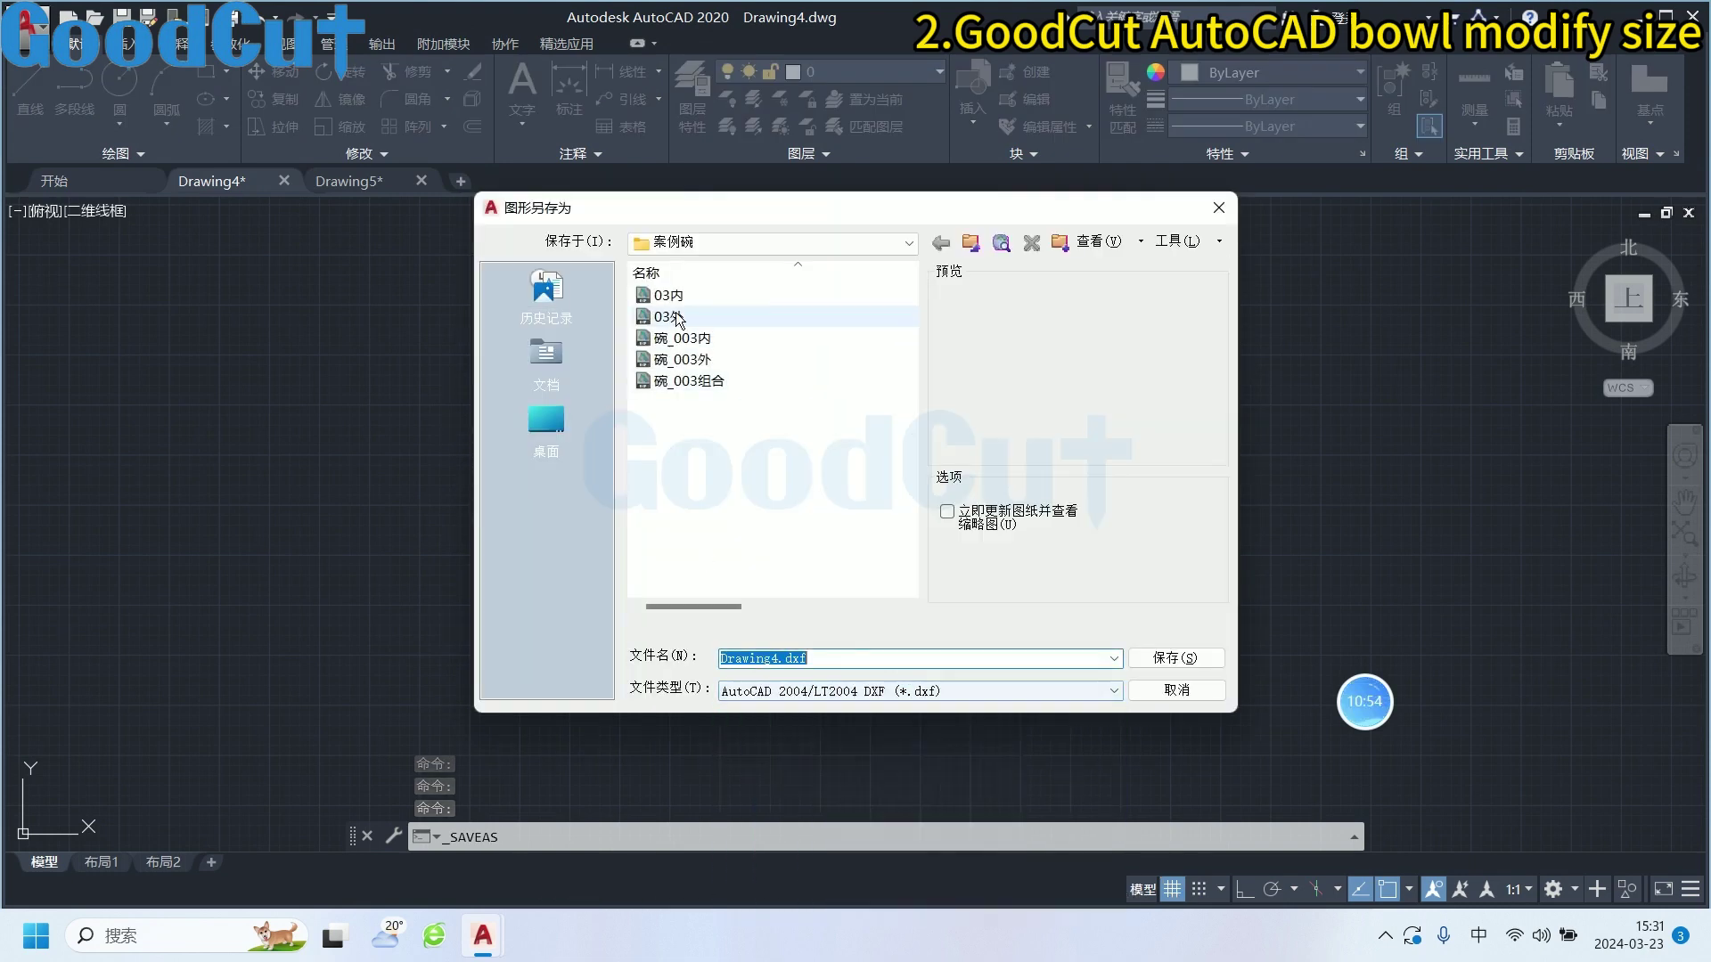
pyautogui.click(668, 316)
pyautogui.click(1161, 669)
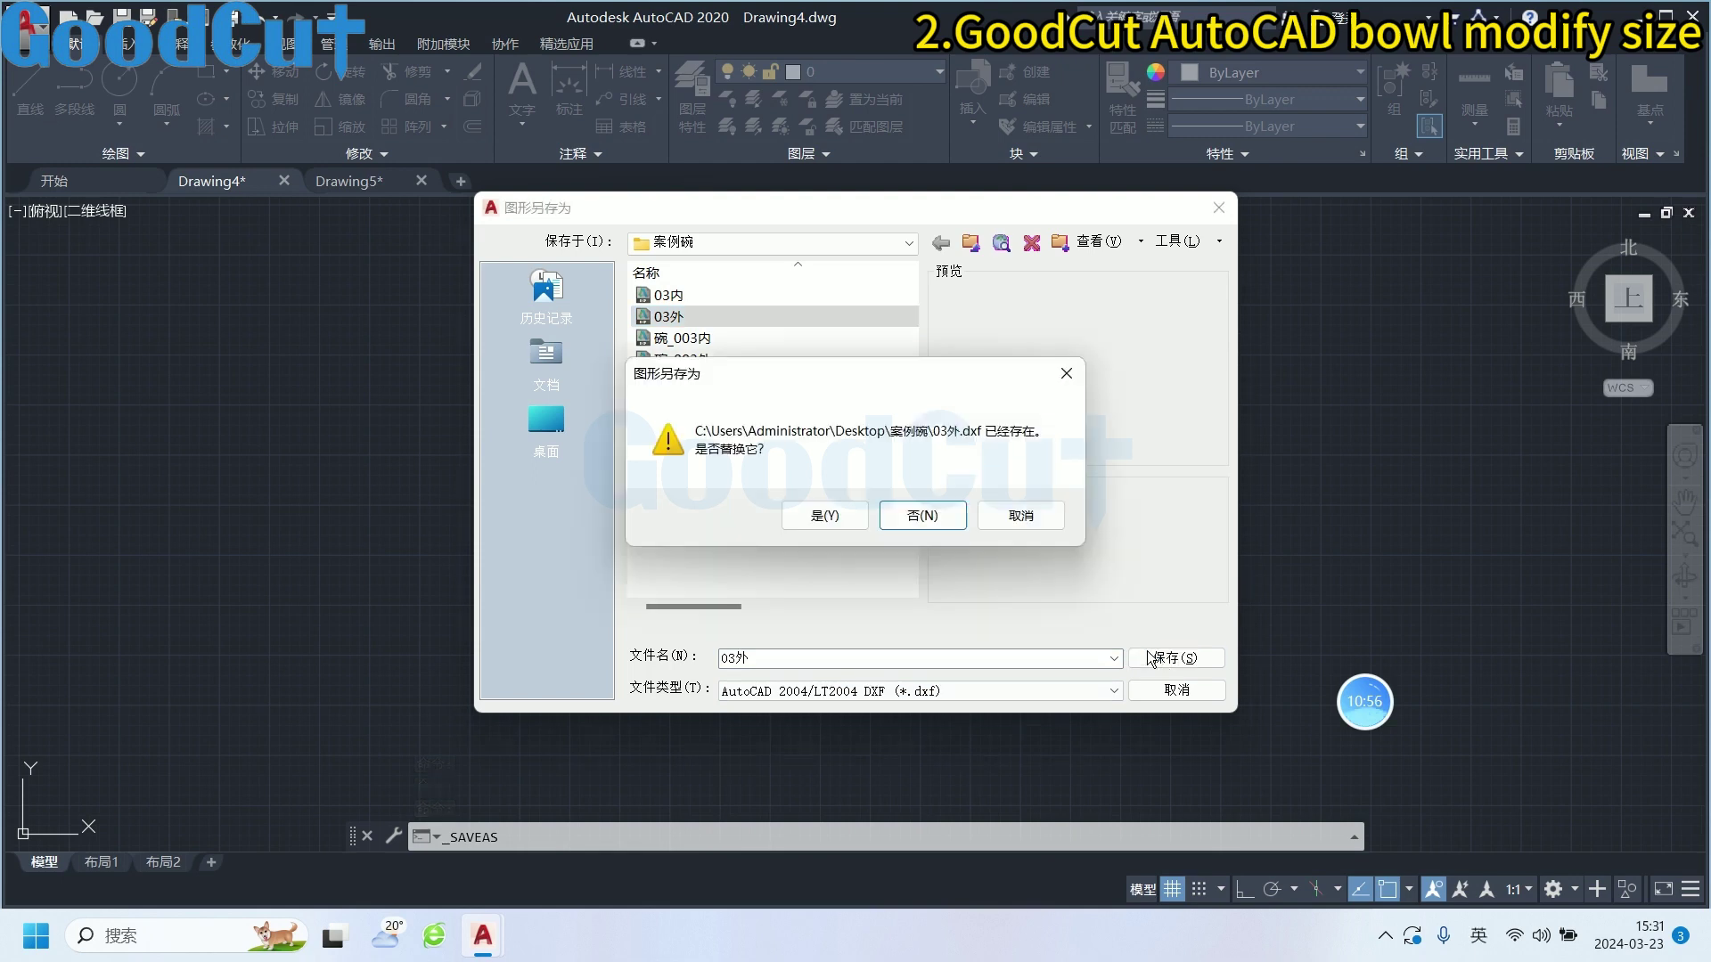
pyautogui.click(846, 519)
pyautogui.click(341, 182)
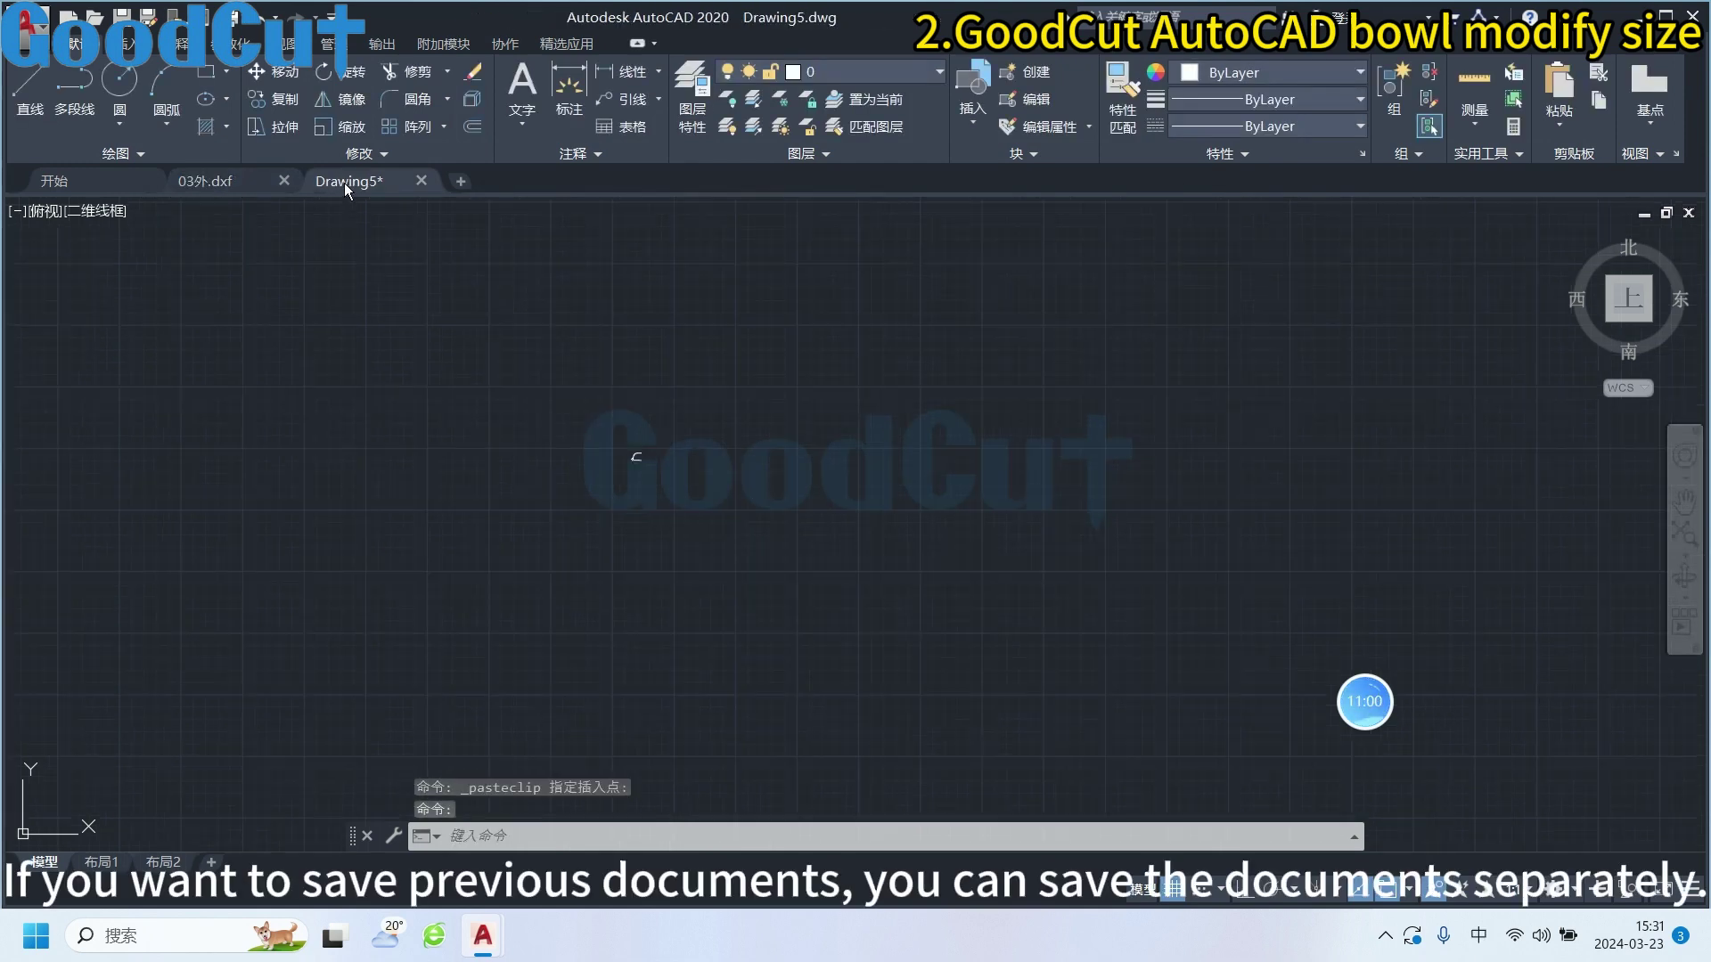
# Open 03内.dxf from the recent documents, then close it again and return to Drawing5
pyautogui.click(32, 27)
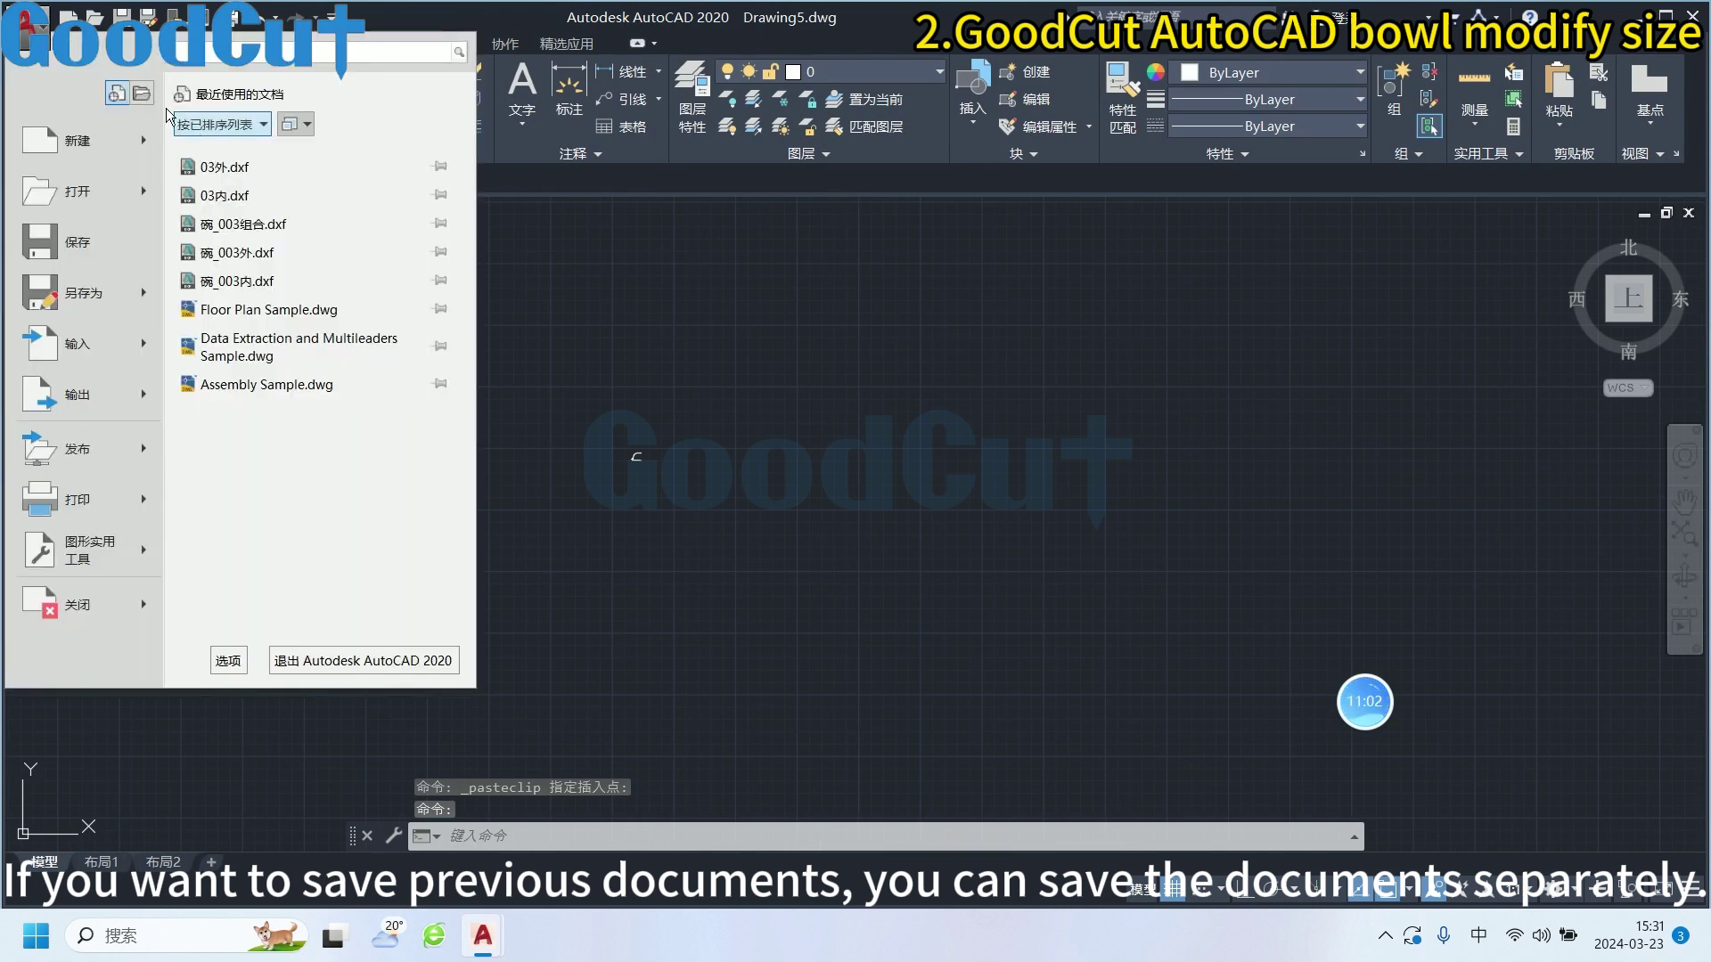
pyautogui.click(224, 195)
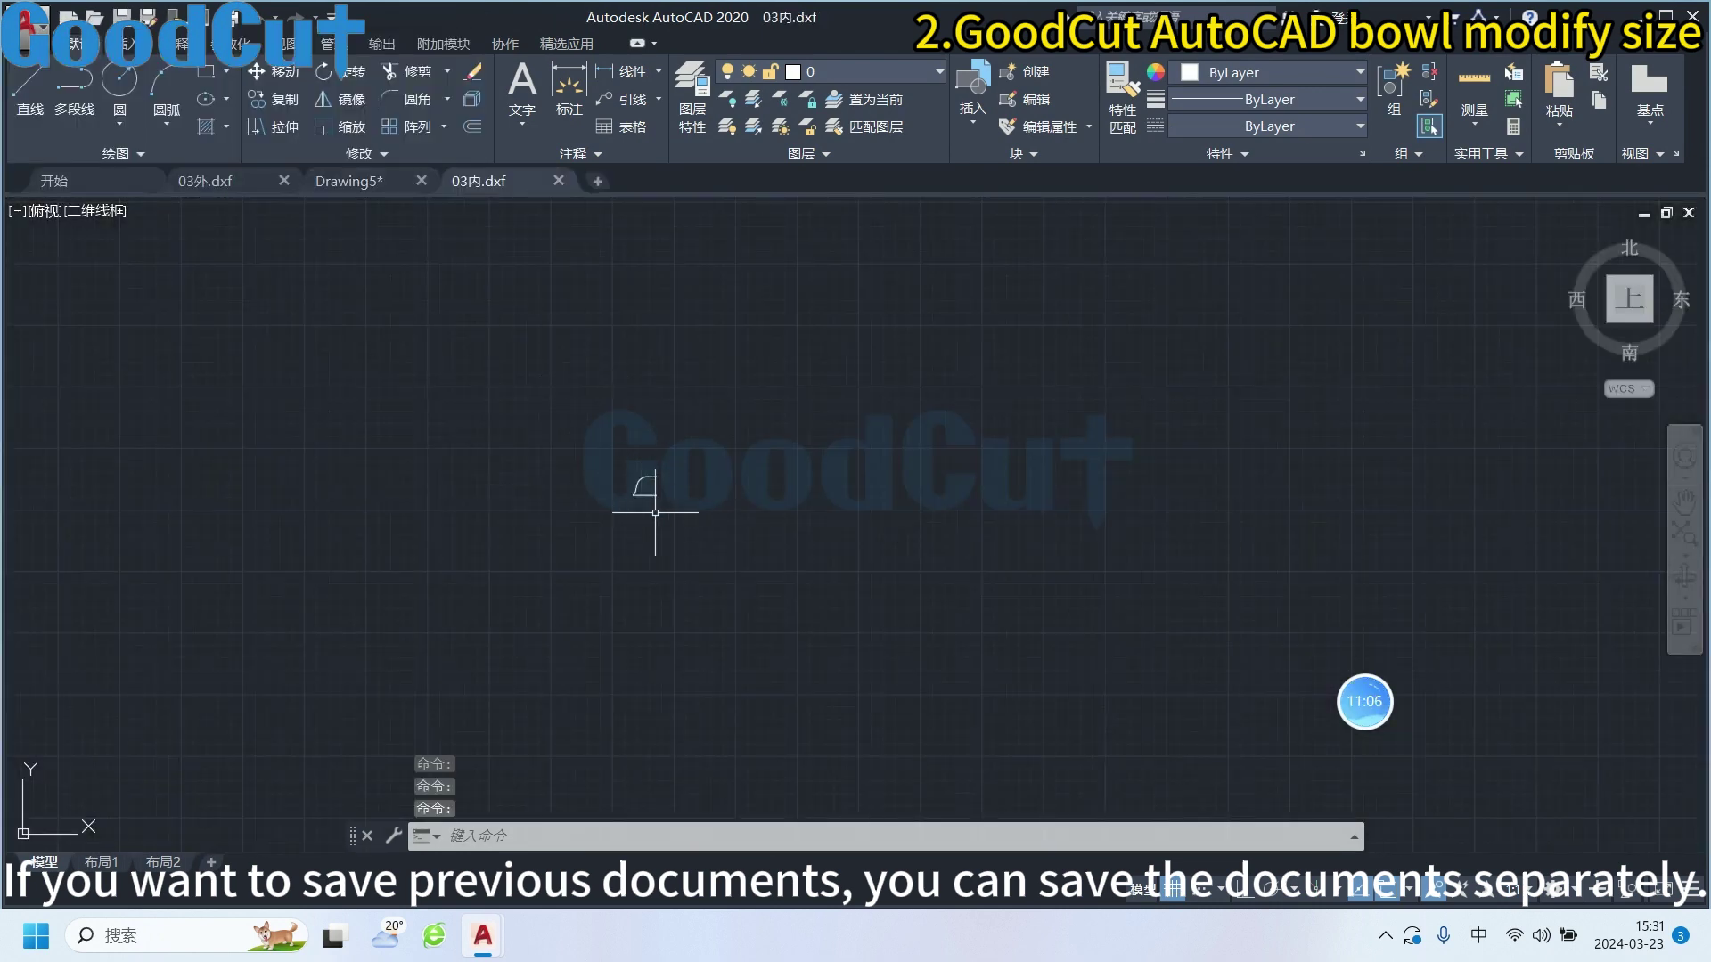
pyautogui.click(367, 187)
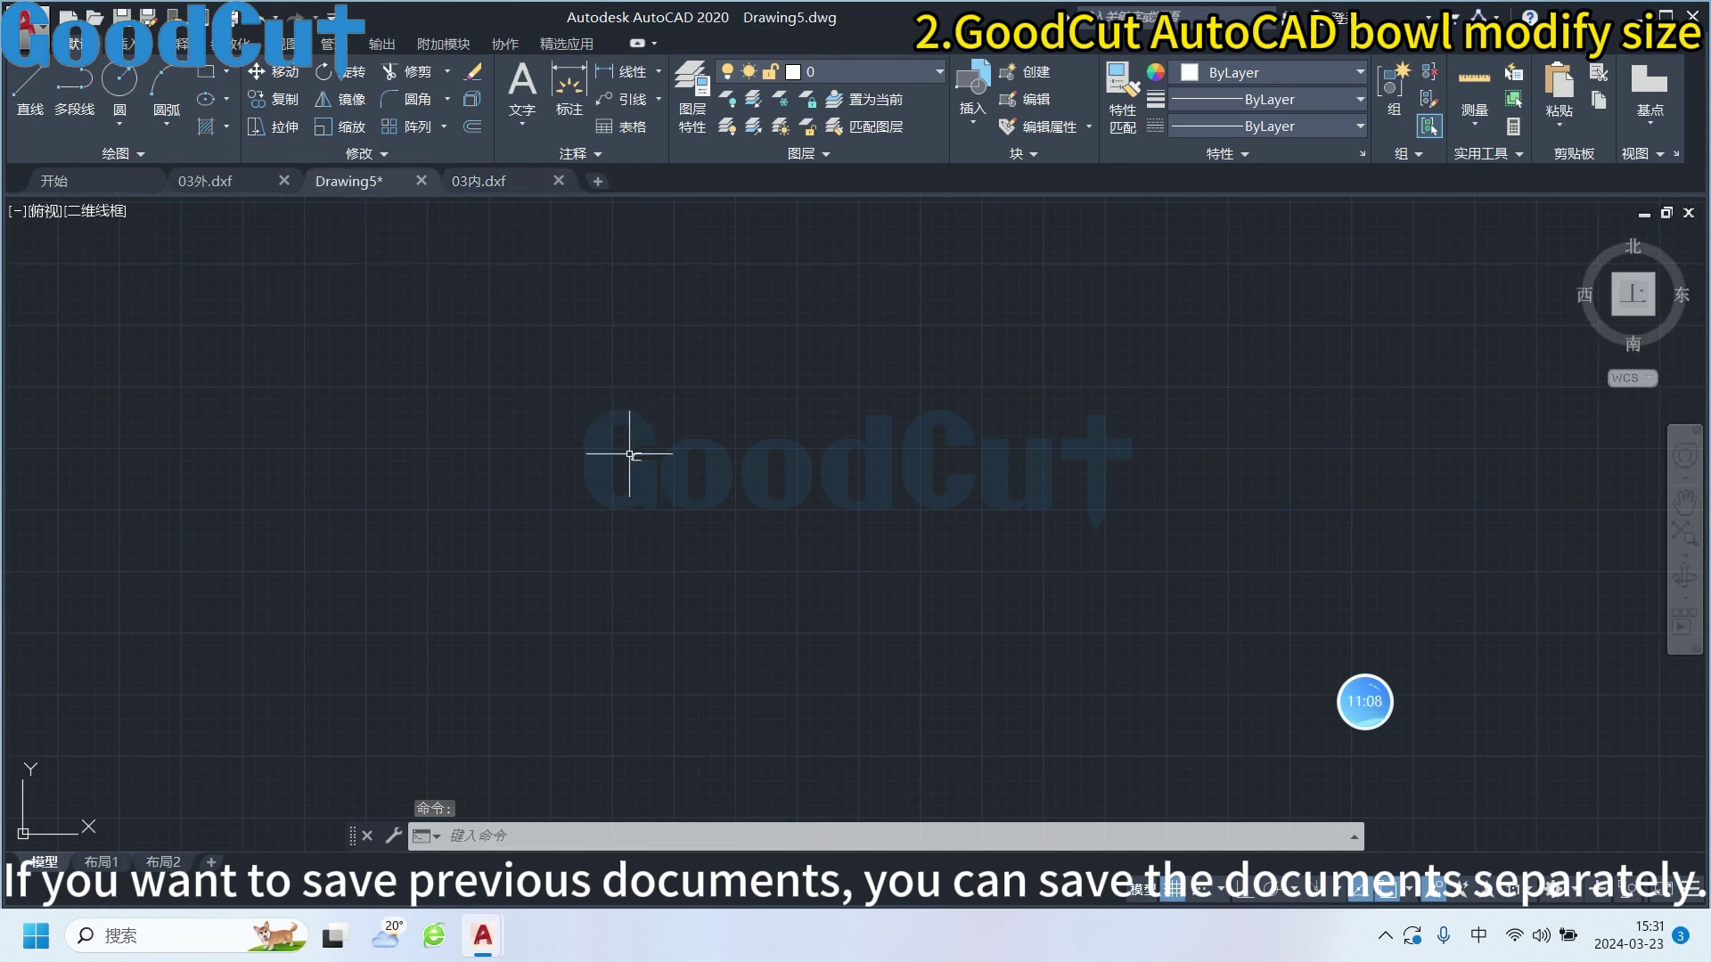
pyautogui.click(630, 454)
pyautogui.press('Escape')
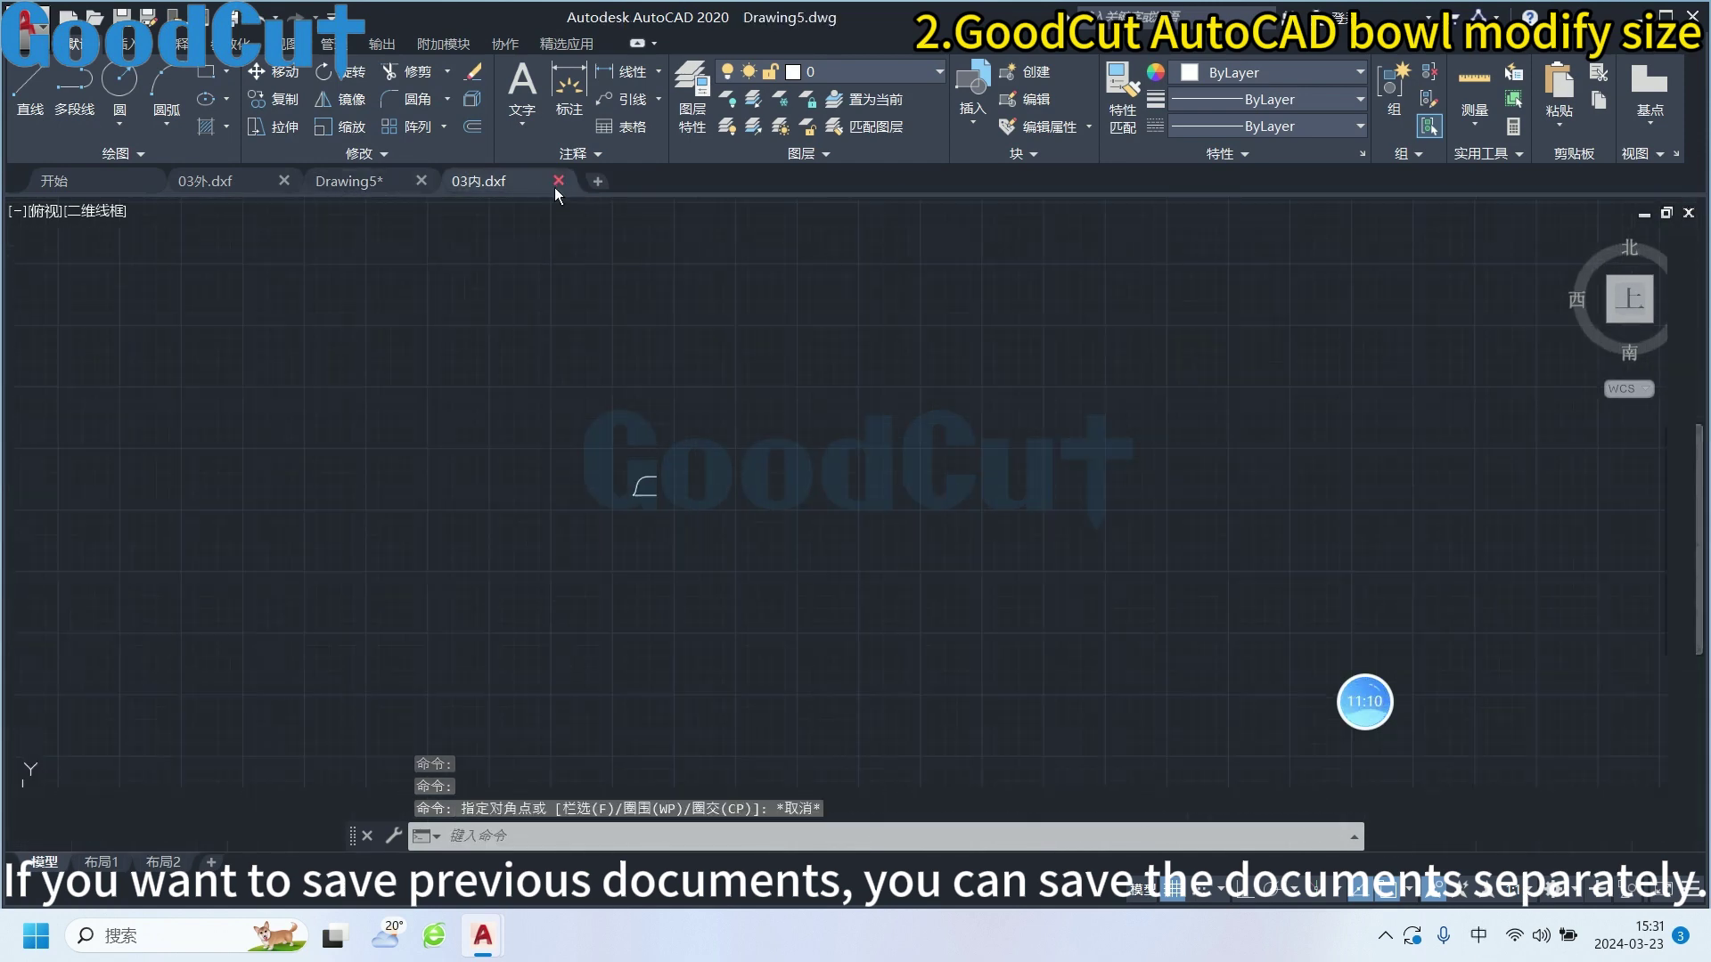
pyautogui.click(556, 184)
pyautogui.click(27, 21)
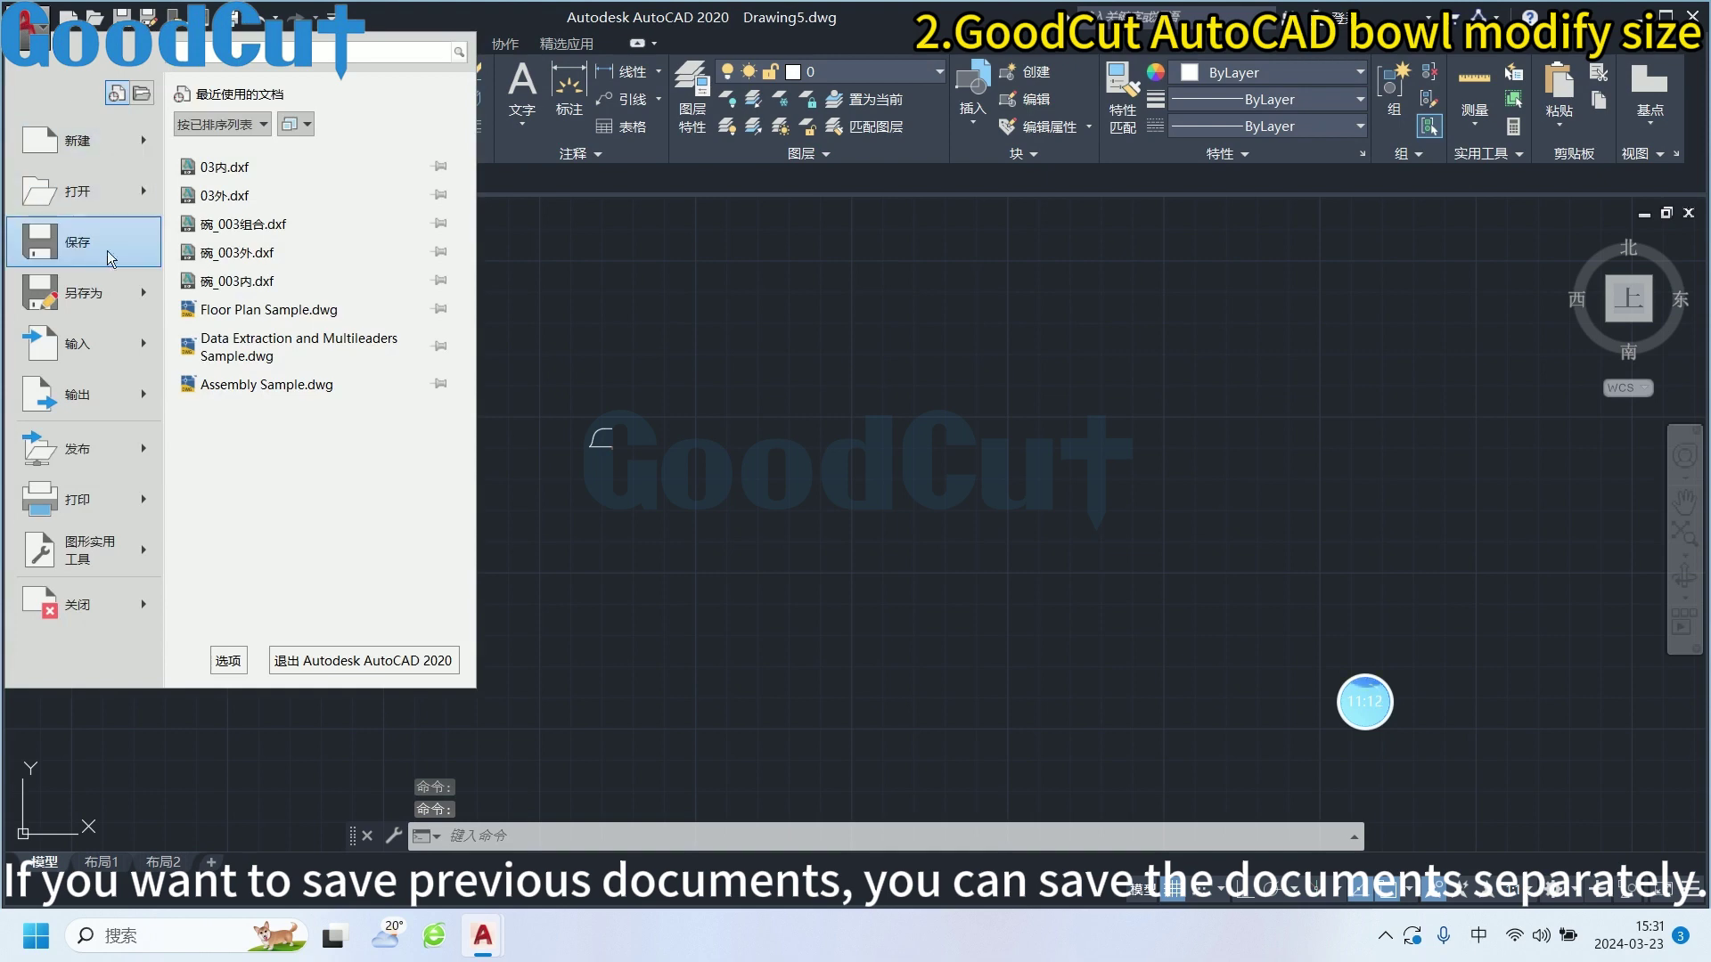
# Save Drawing5 over 03内.dxf in AutoCAD 2004/LT2004 DXF format, confirming the replacement
pyautogui.click(82, 286)
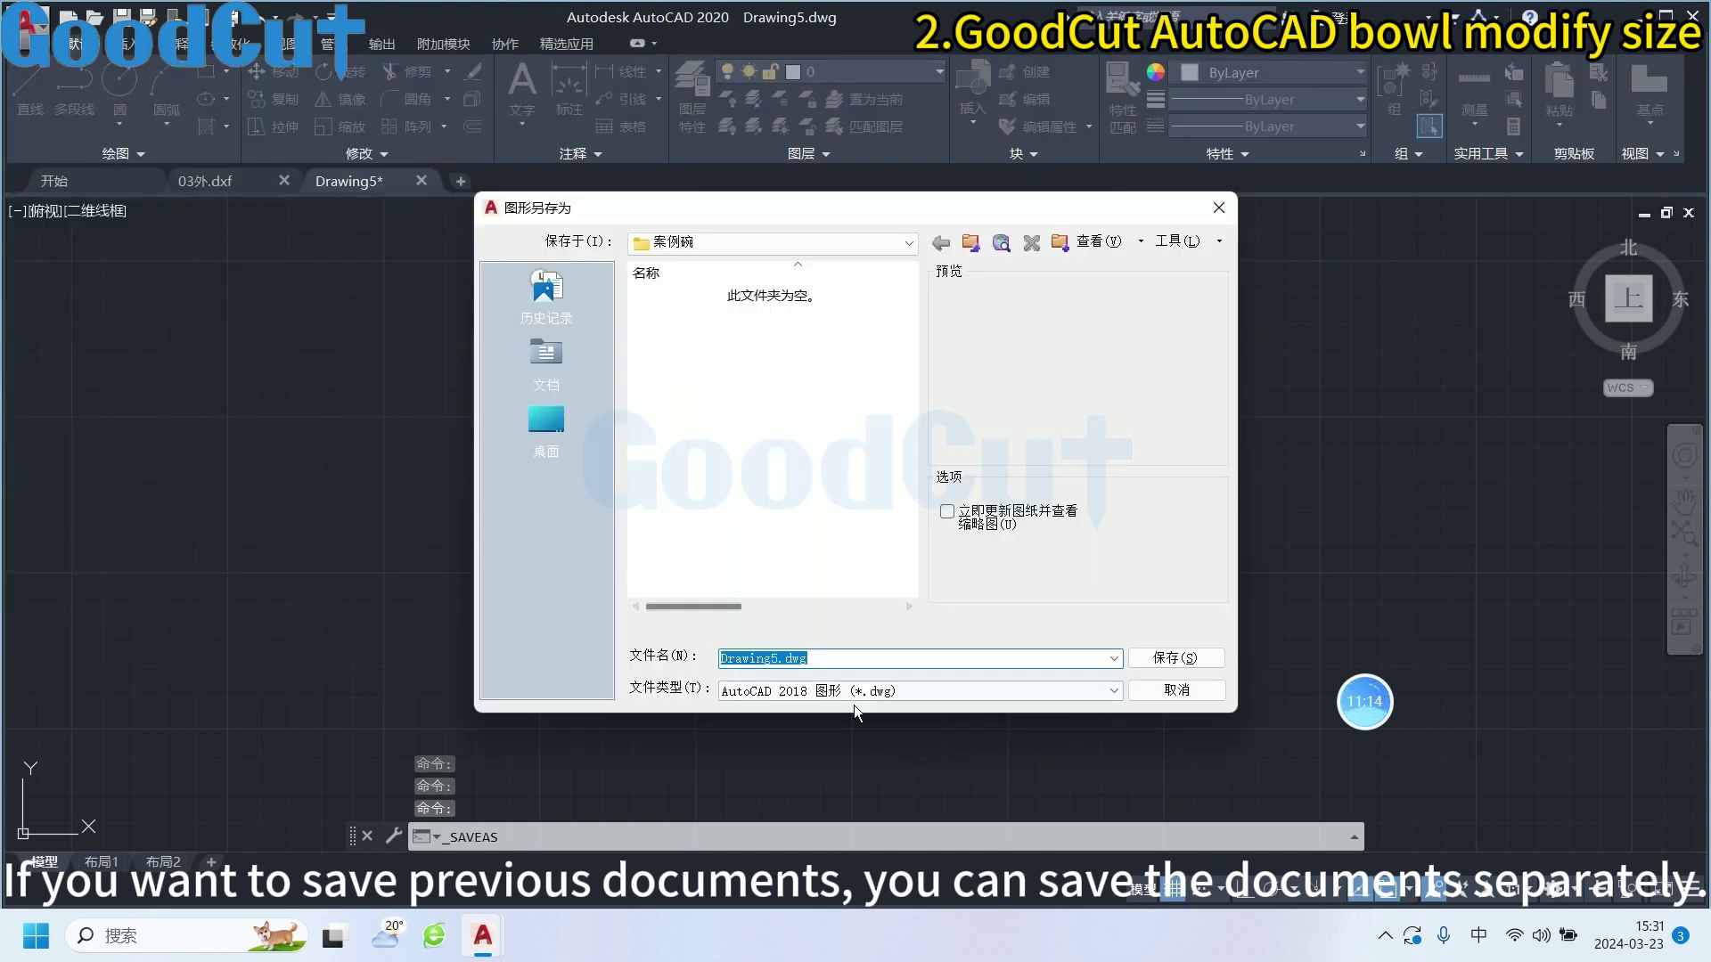
pyautogui.click(878, 691)
pyautogui.click(904, 870)
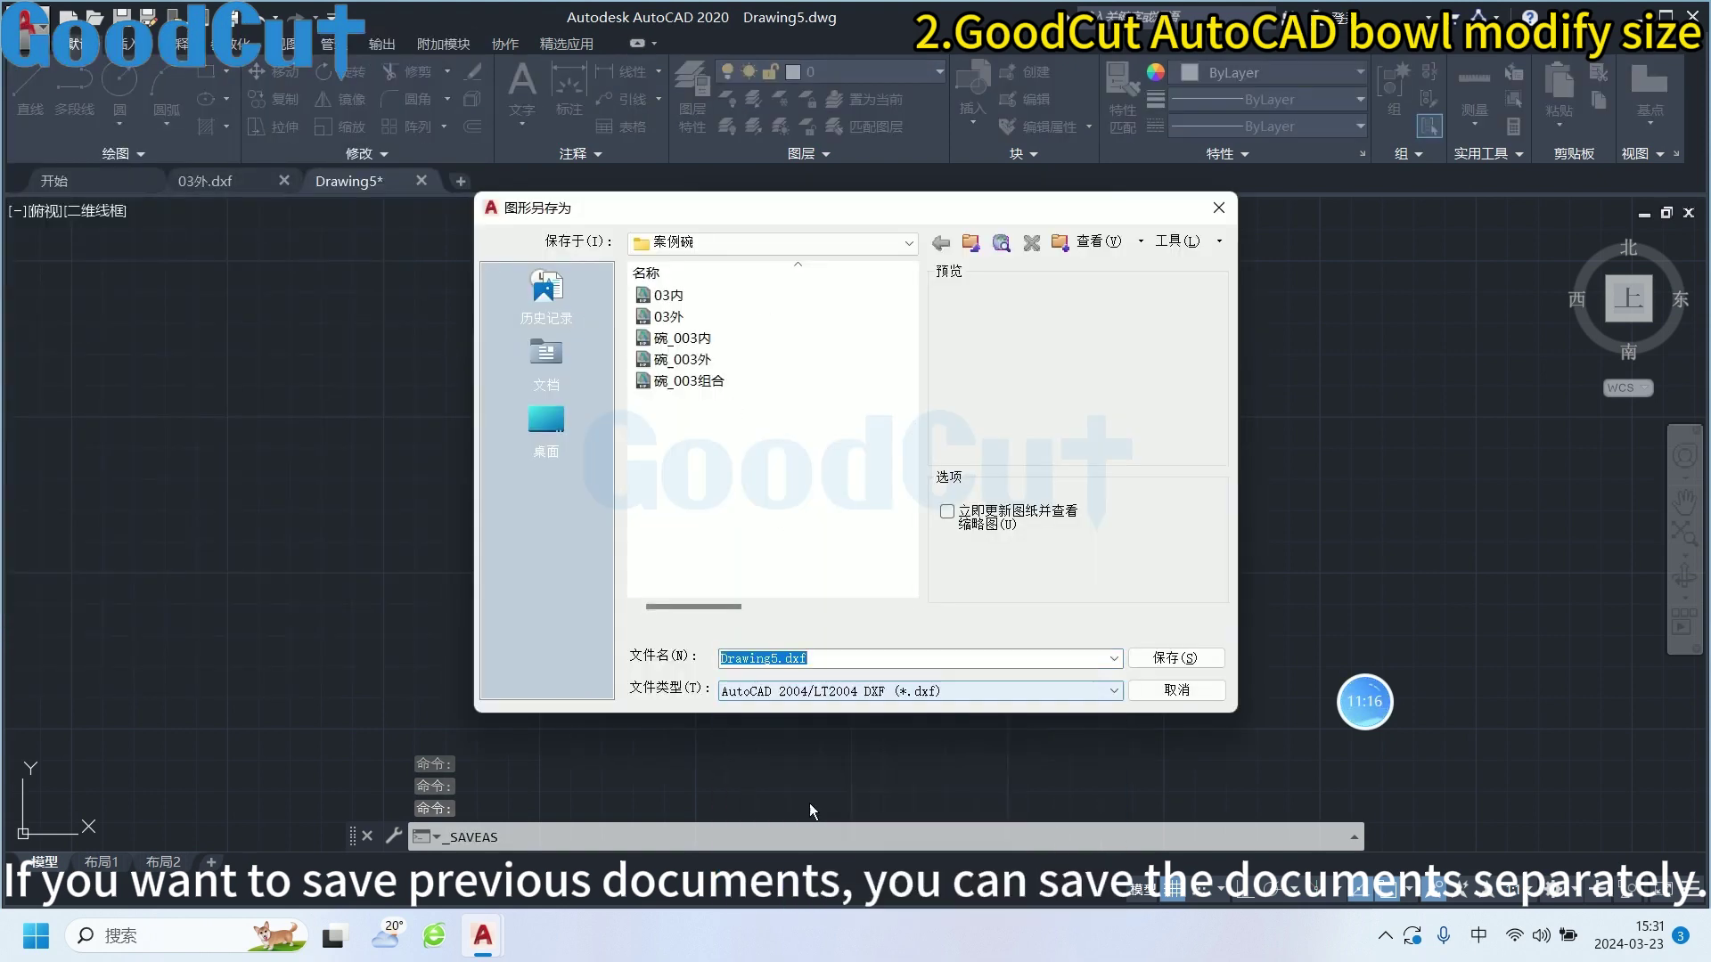
pyautogui.click(707, 295)
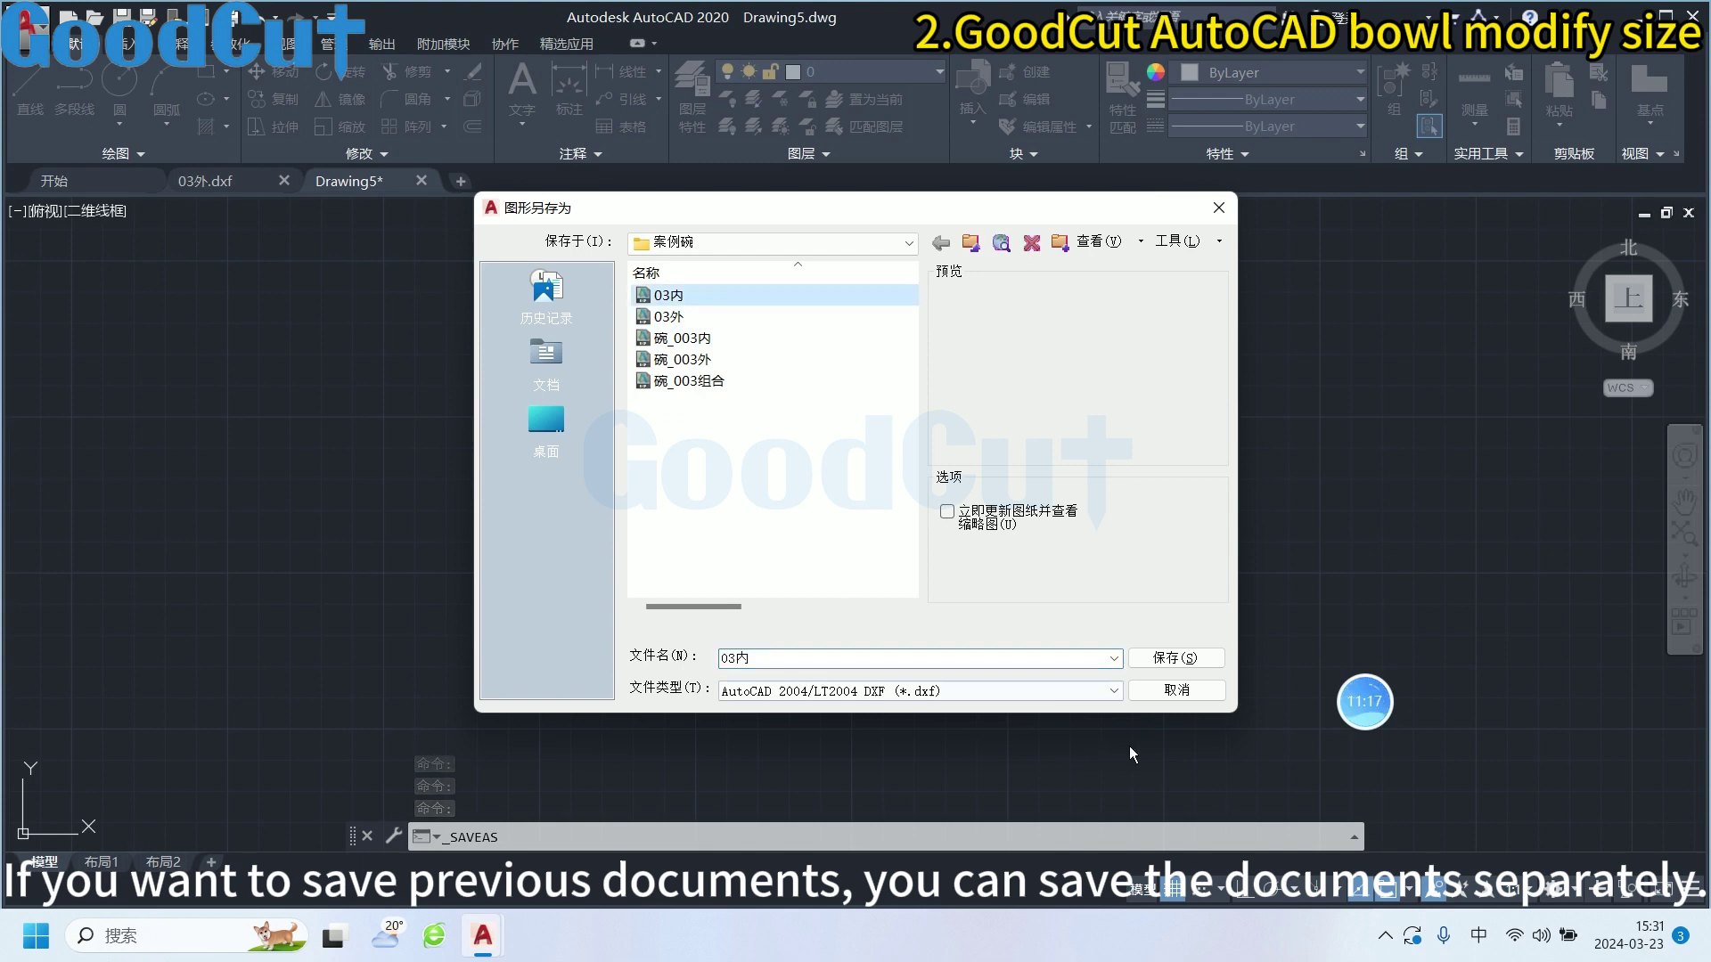
pyautogui.click(1171, 659)
pyautogui.click(807, 516)
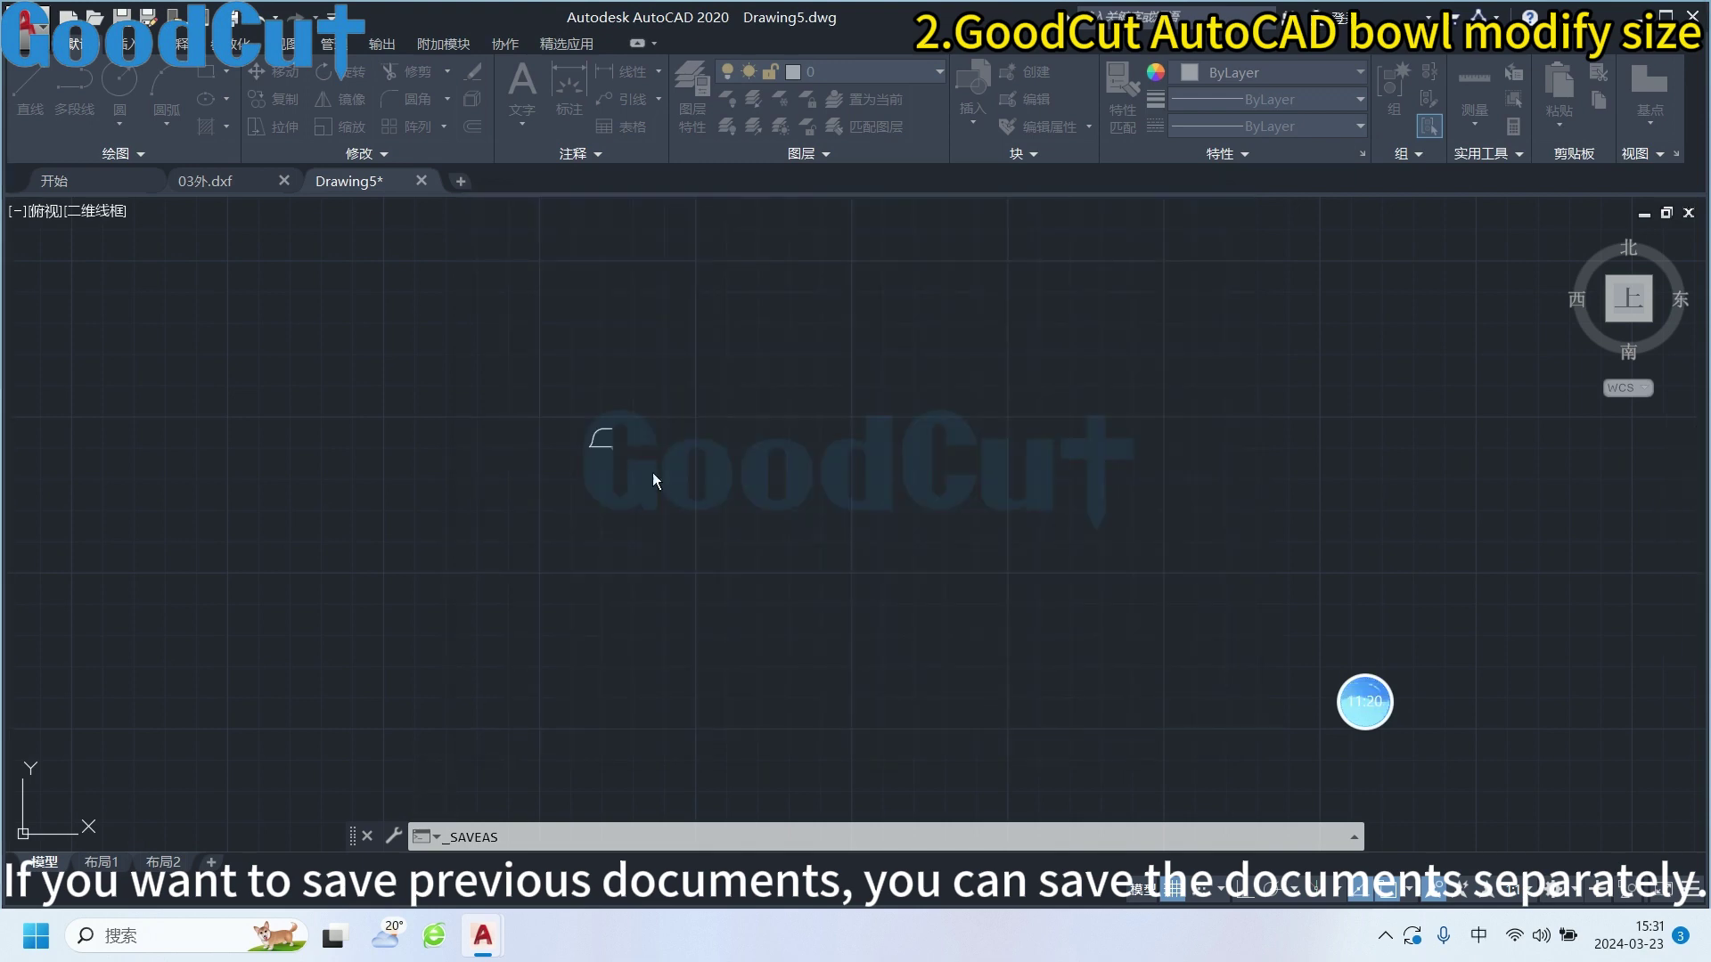